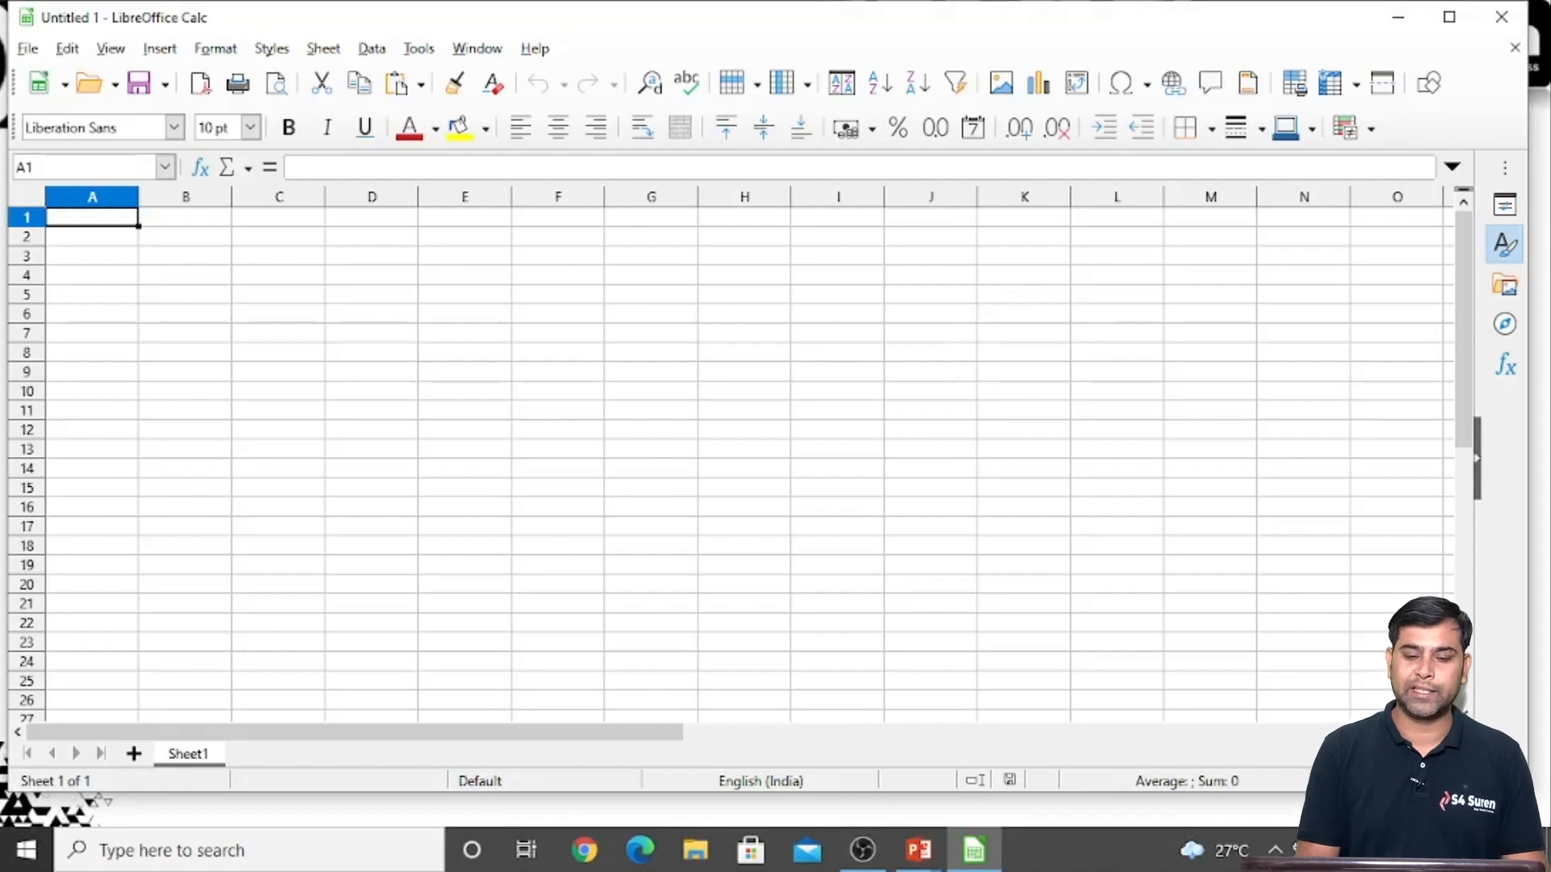
Enter the numbers 5 and 20 in cells B3 and B4
{"action": "left_click", "coordinate": [376, 275]}
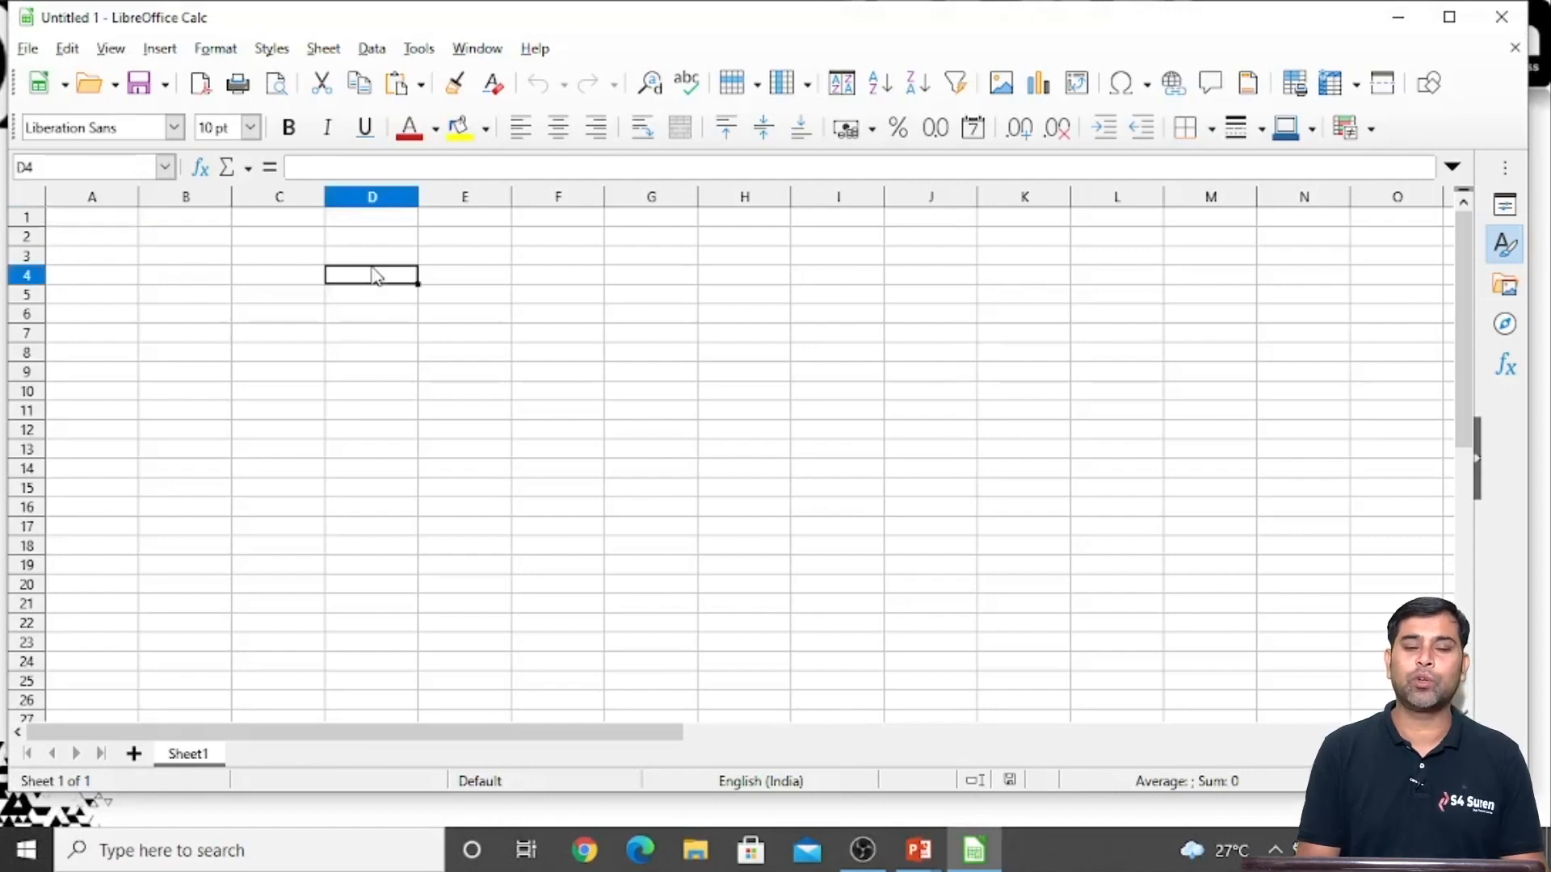
{"action": "scroll", "coordinate": [361, 362], "scroll_direction": "up", "scroll_amount": 2}
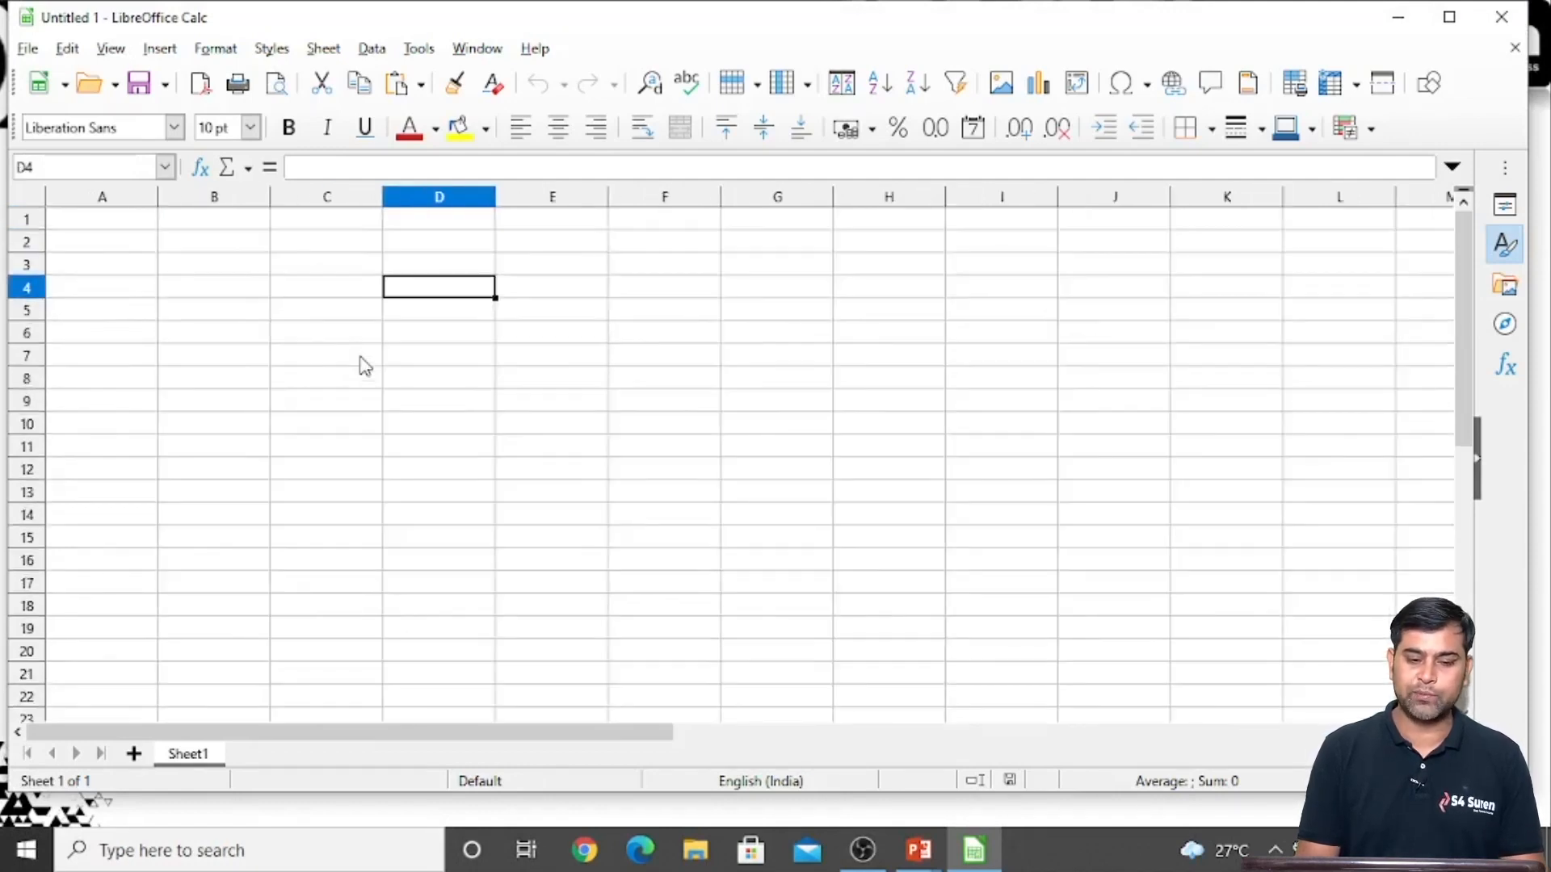
{"action": "left_click", "coordinate": [234, 265]}
{"action": "type", "text": "5"}
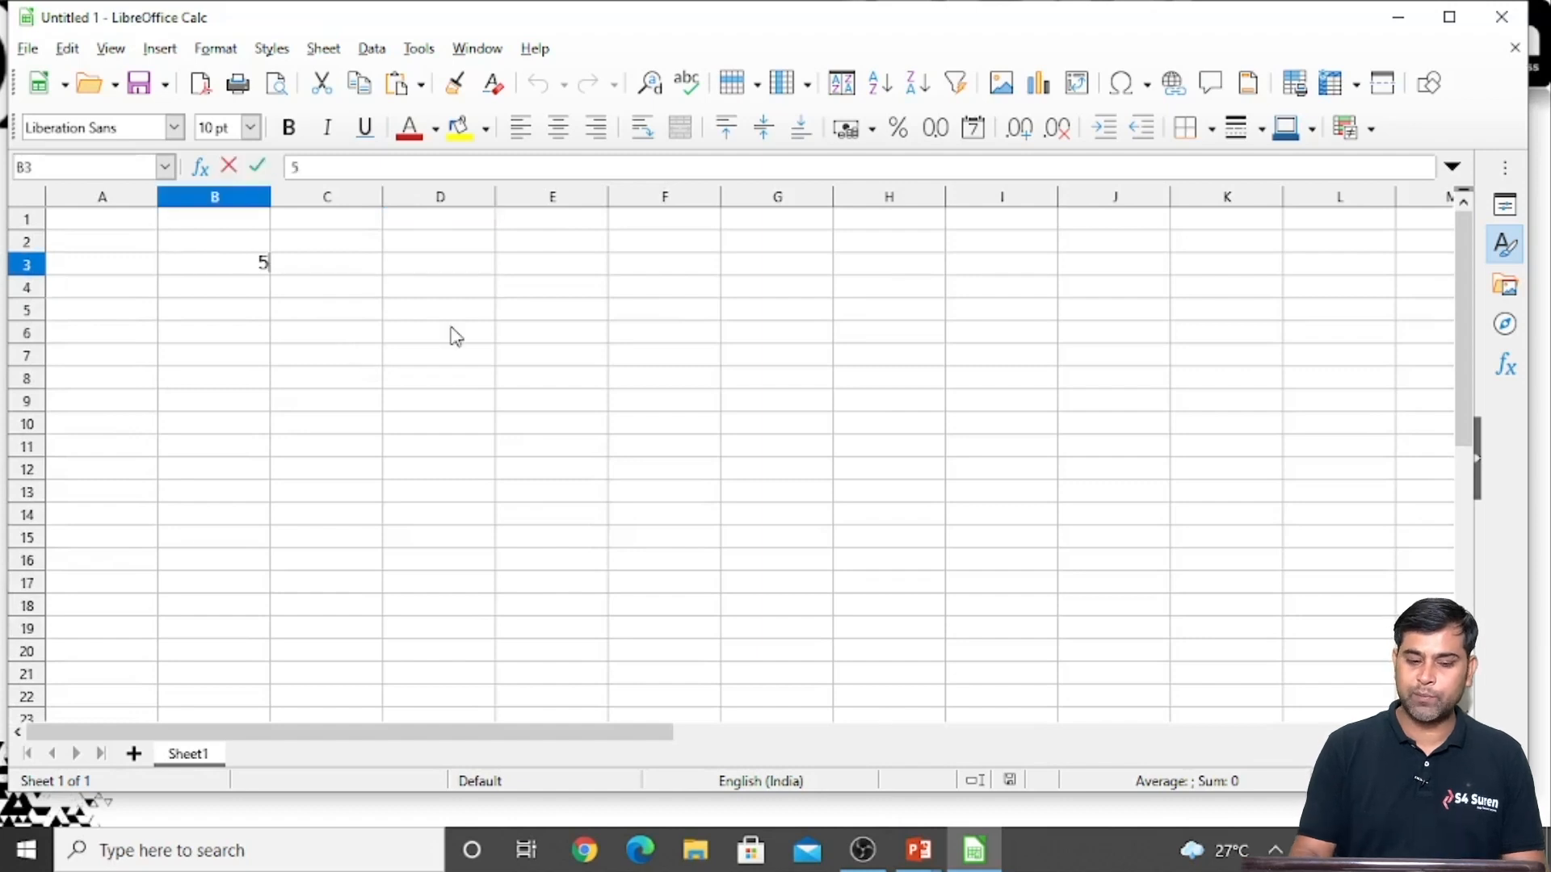
{"action": "key", "text": "Return"}
{"action": "type", "text": "20"}
{"action": "key", "text": "Return"}
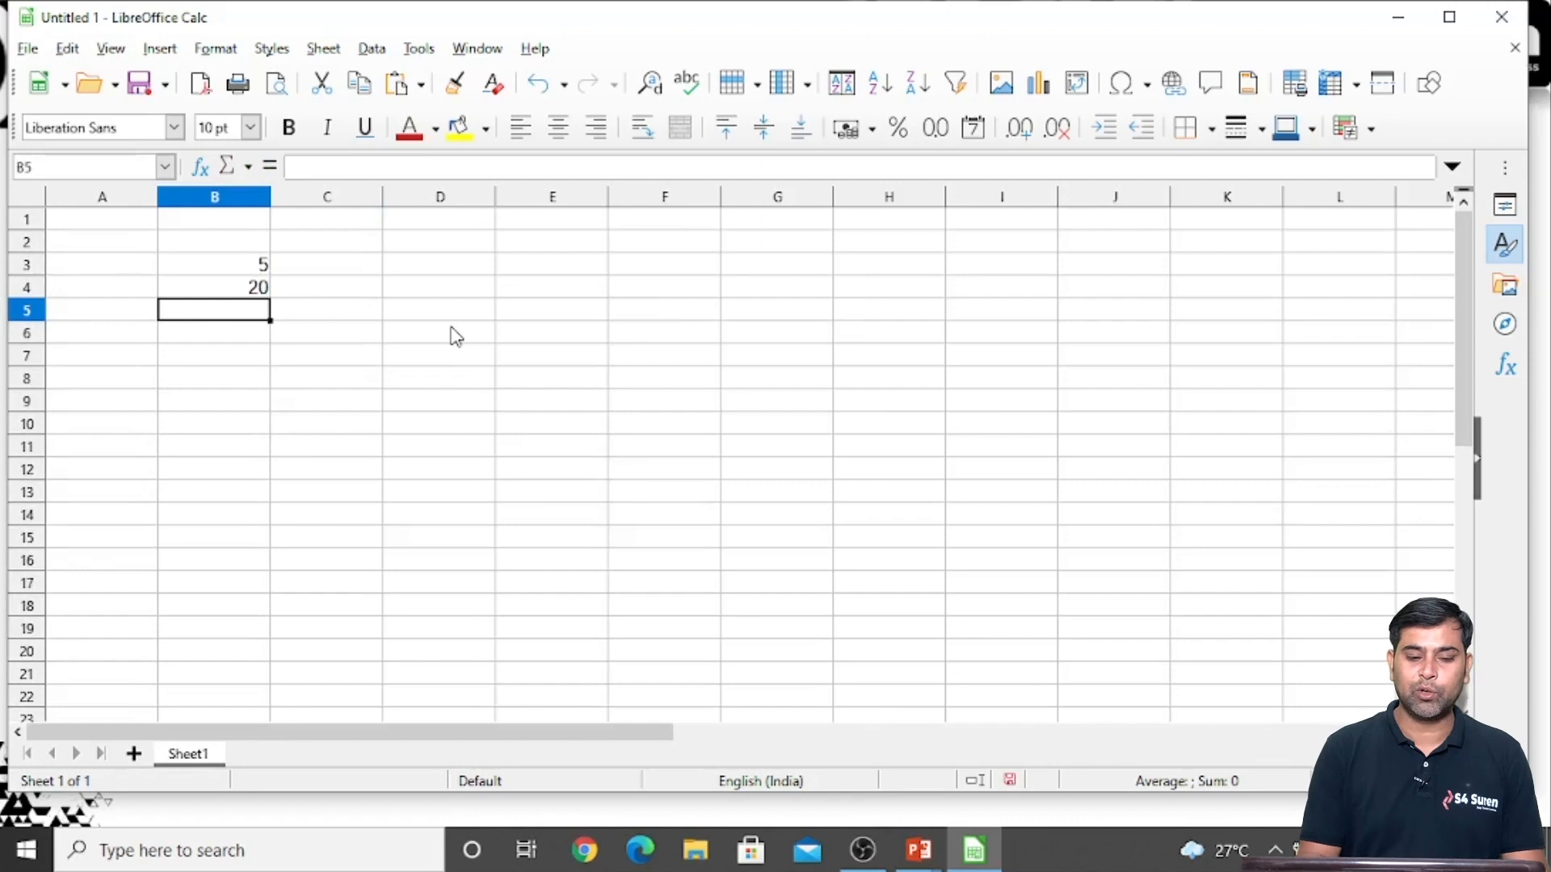
Add the two numbers in B5 with the formula =B3+B4 and review its cell references
{"action": "scroll", "coordinate": [455, 336], "scroll_direction": "up", "scroll_amount": 5}
{"action": "type", "text": "="}
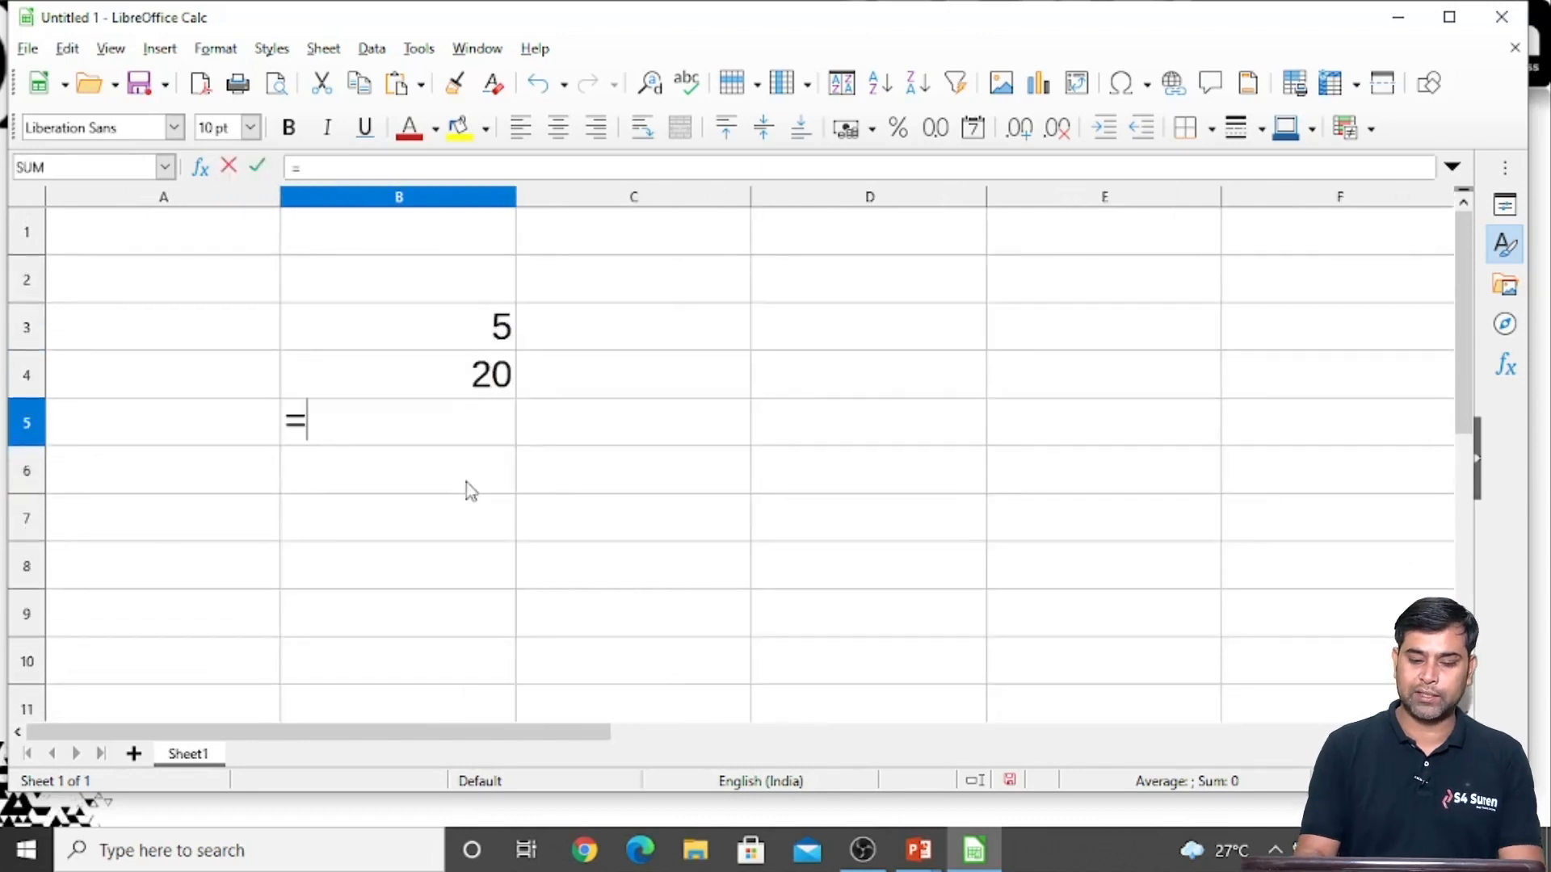
{"action": "left_click", "coordinate": [451, 331]}
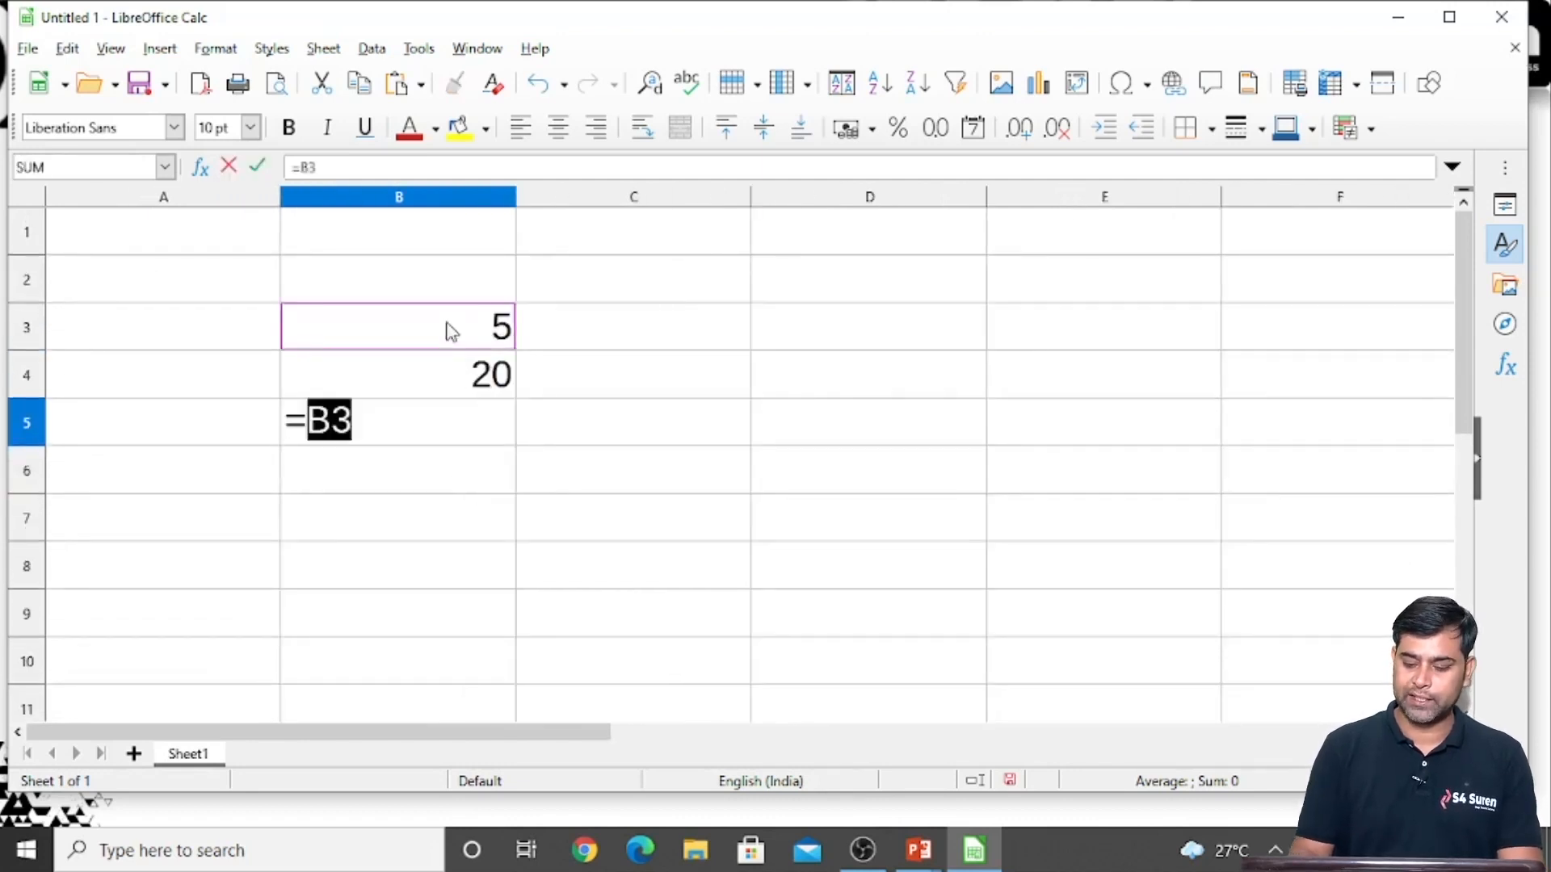
{"action": "type", "text": "+"}
{"action": "left_click", "coordinate": [472, 383]}
{"action": "key", "text": "Return"}
{"action": "key", "text": "Up"}
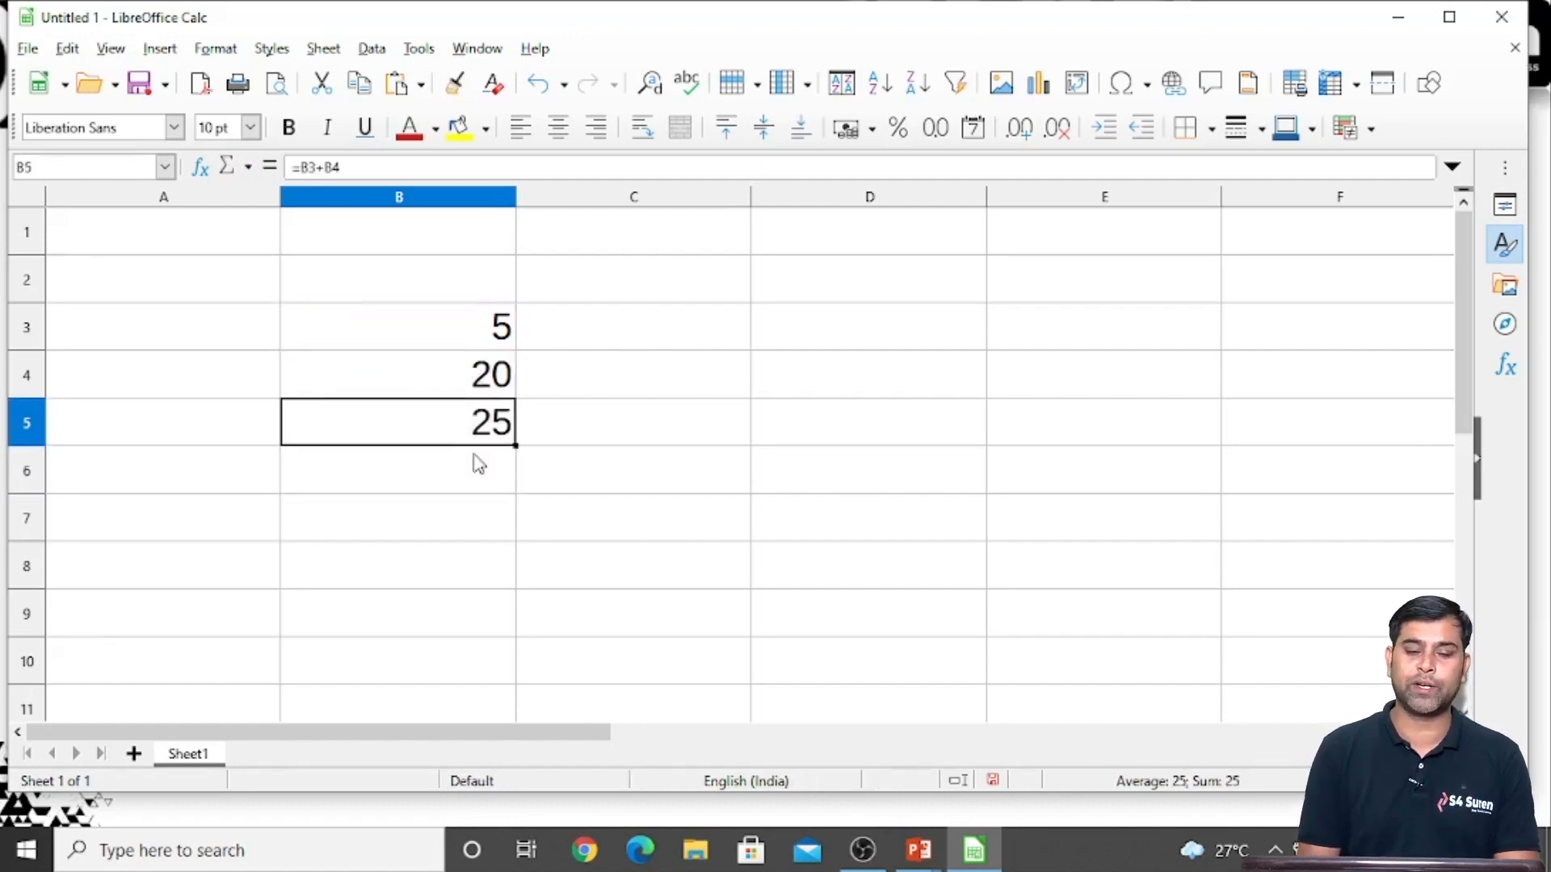
{"action": "key", "text": "F2"}
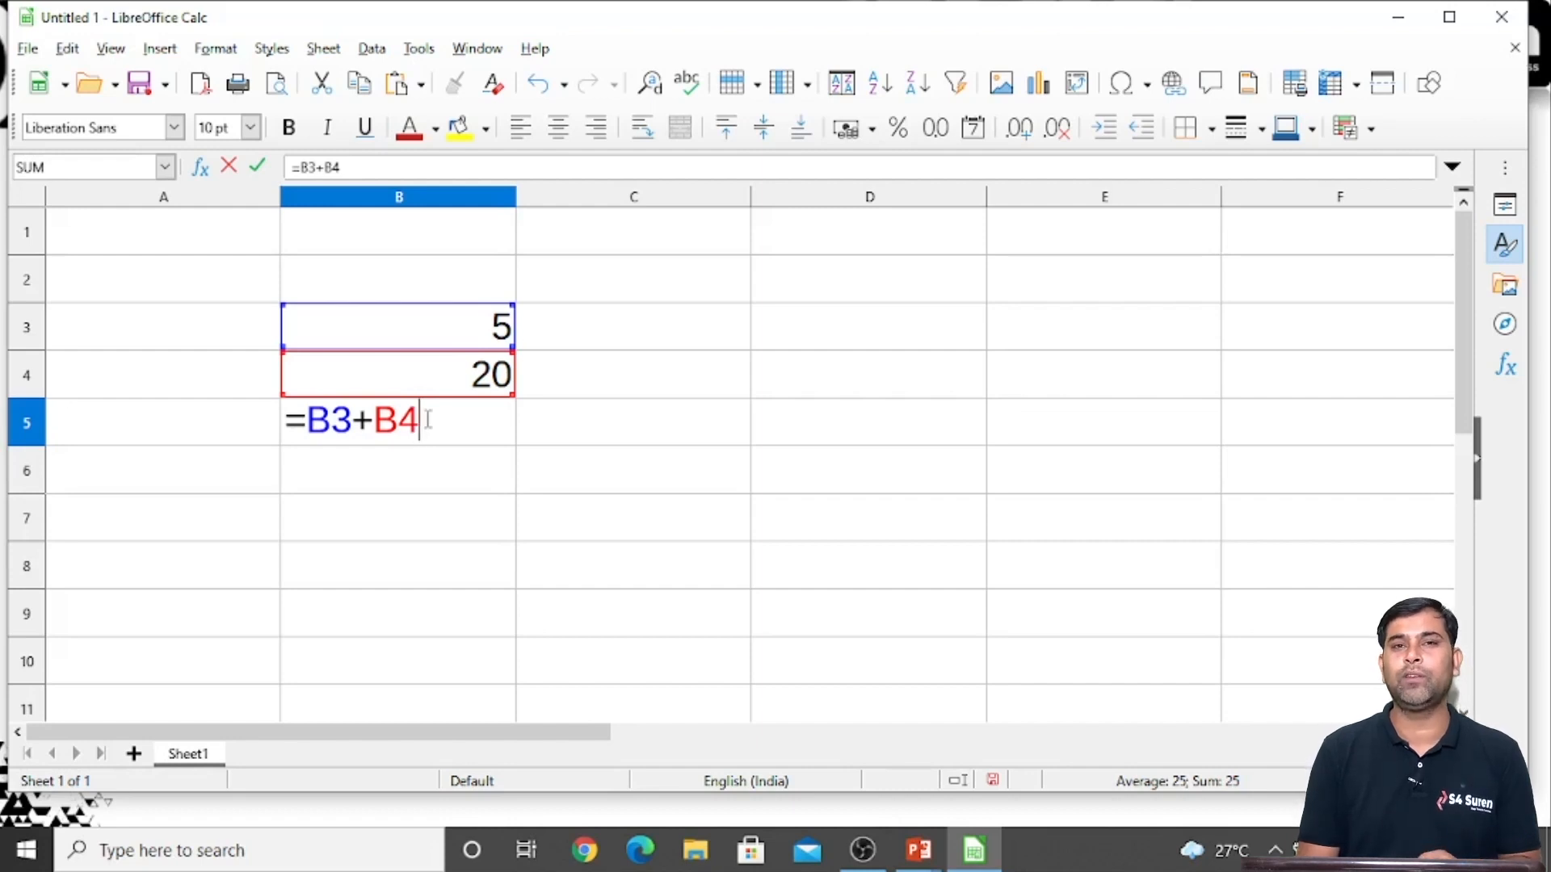
{"action": "key", "text": "Return"}
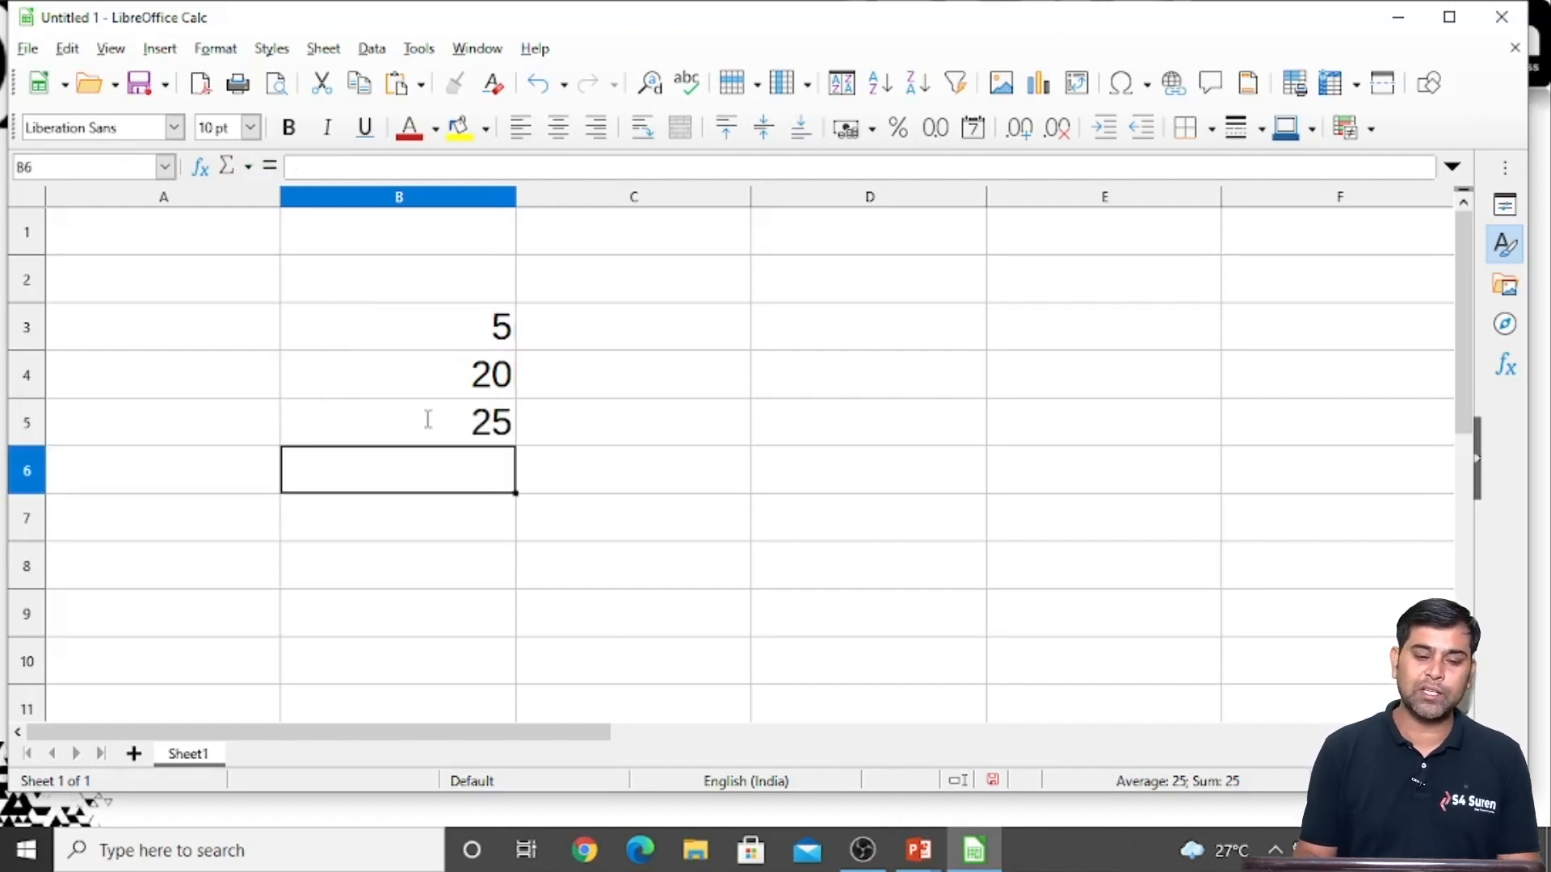
Clear the contents of cells B3:B6
{"action": "key", "text": "Up"}
{"action": "key", "text": "Up"}
{"action": "key", "text": "Up"}
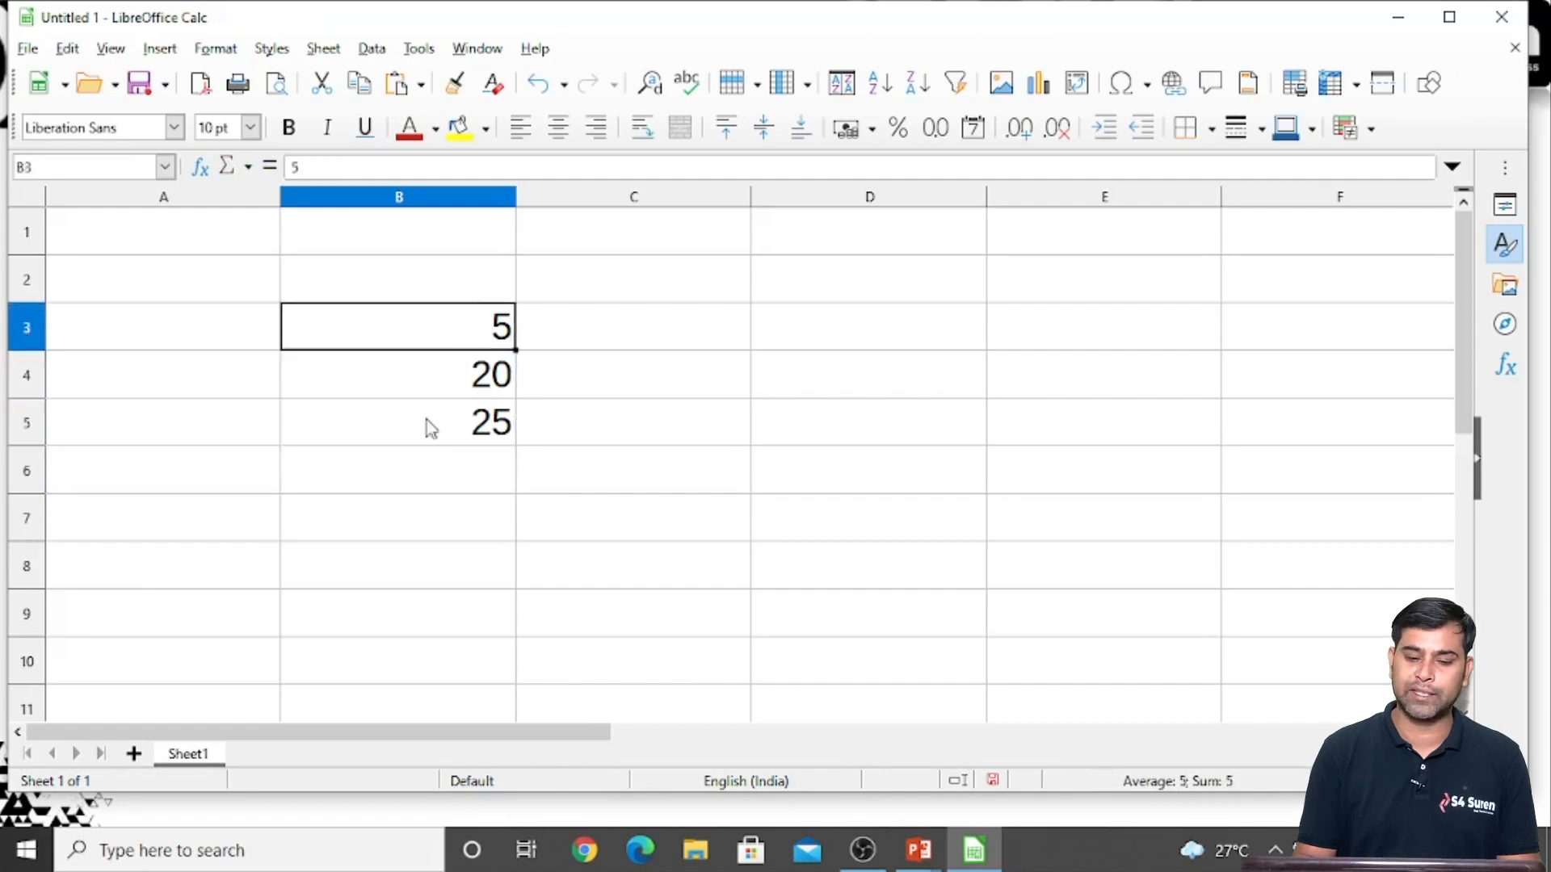
{"action": "key", "text": "shift+Down"}
{"action": "key", "text": "shift+Down"}
{"action": "key", "text": "shift+Down"}
{"action": "key", "text": "Delete"}
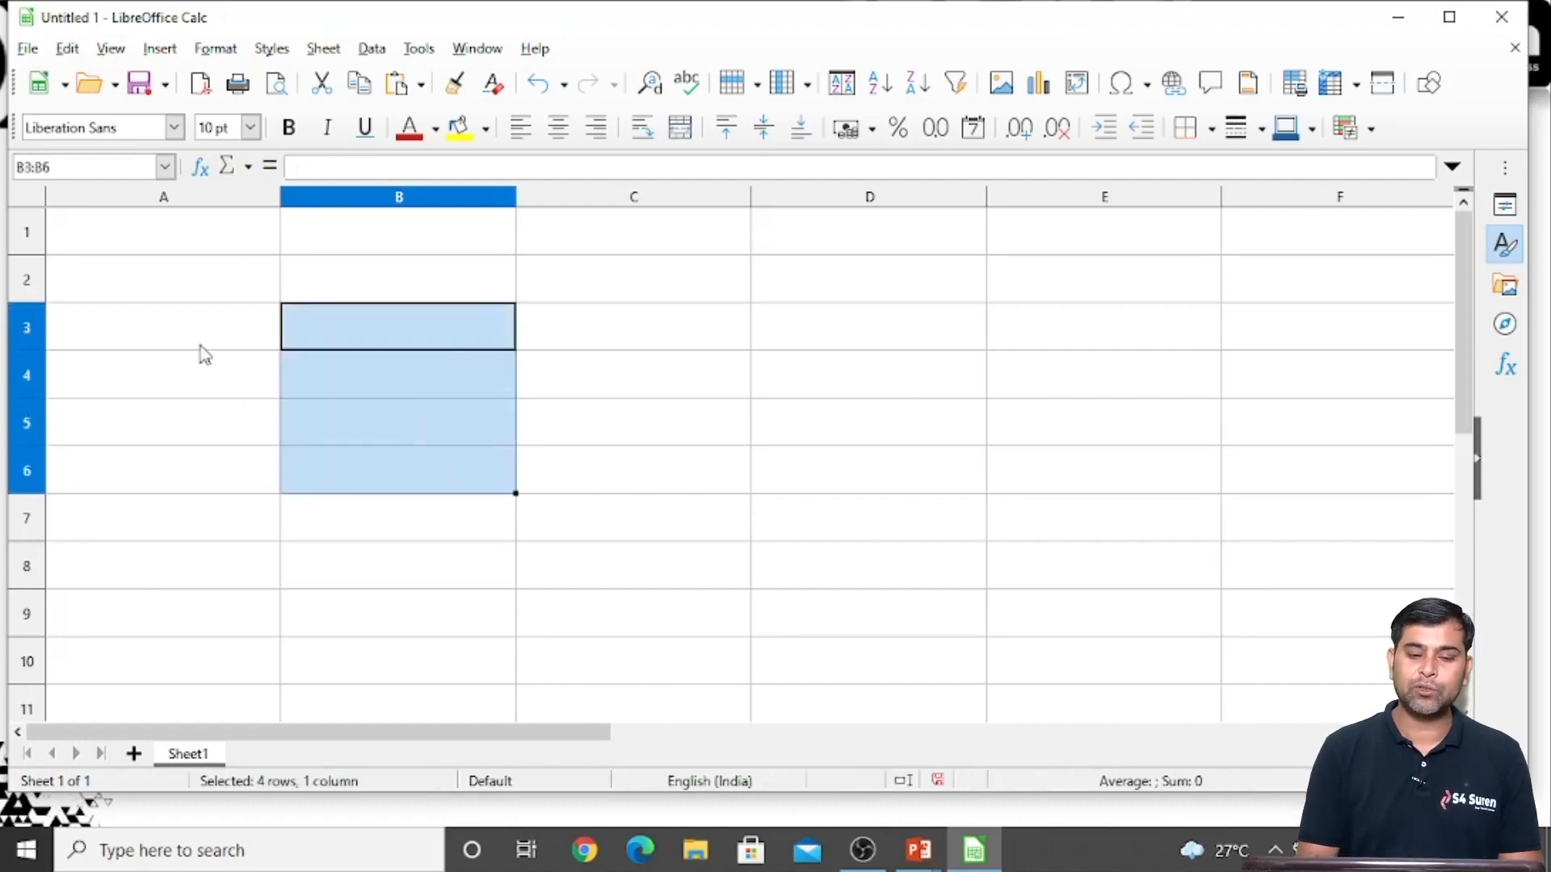
{"action": "left_click", "coordinate": [203, 345]}
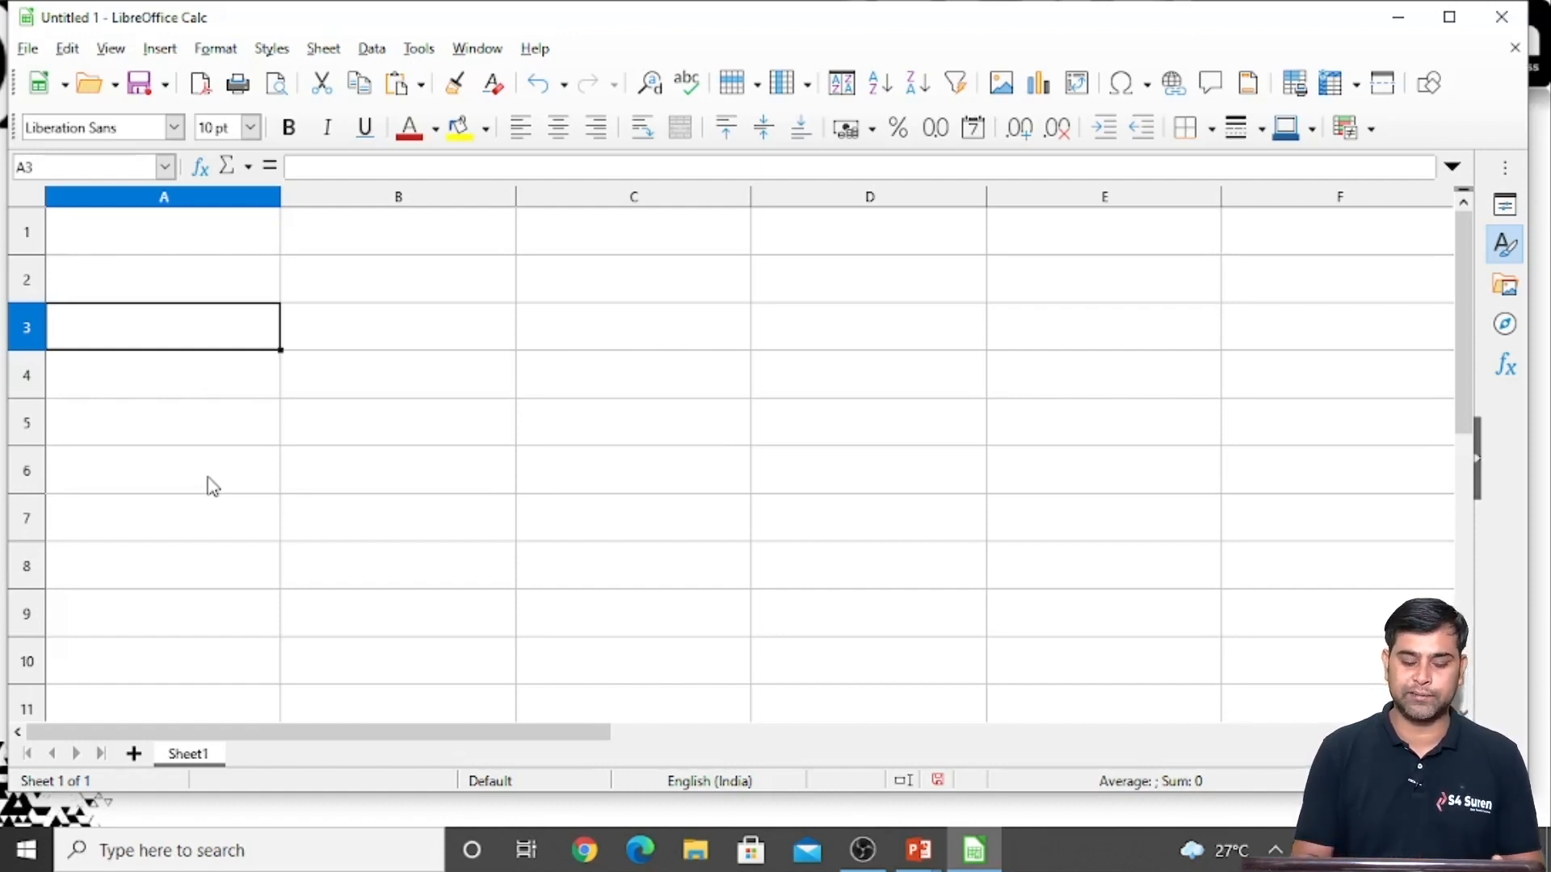
{"action": "left_click", "coordinate": [163, 493]}
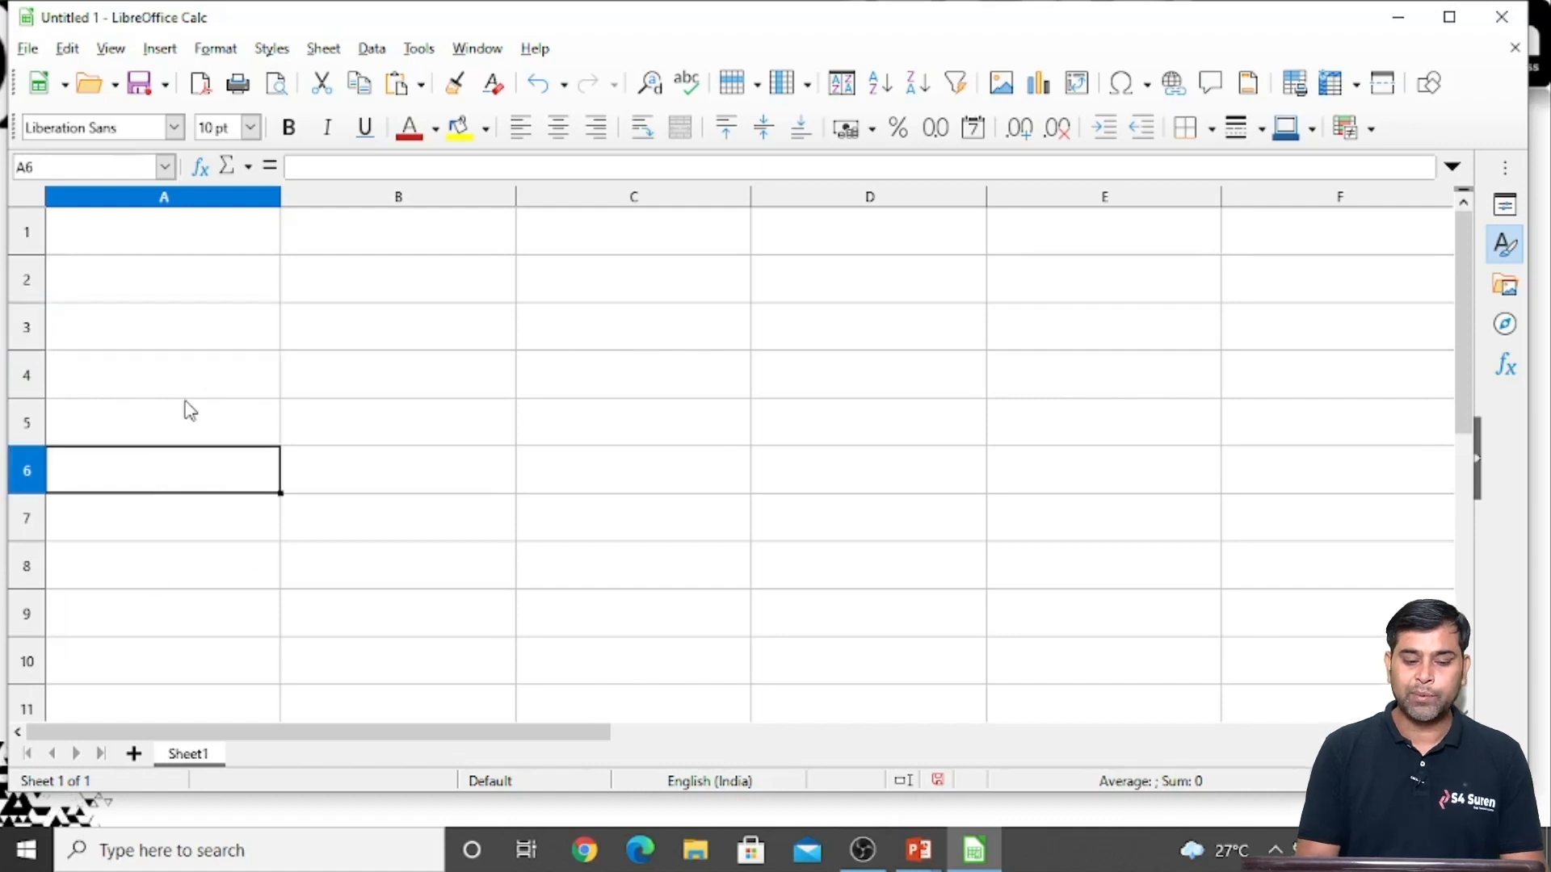
Rename Sheet1 as MainData
{"action": "double_click", "coordinate": [192, 754]}
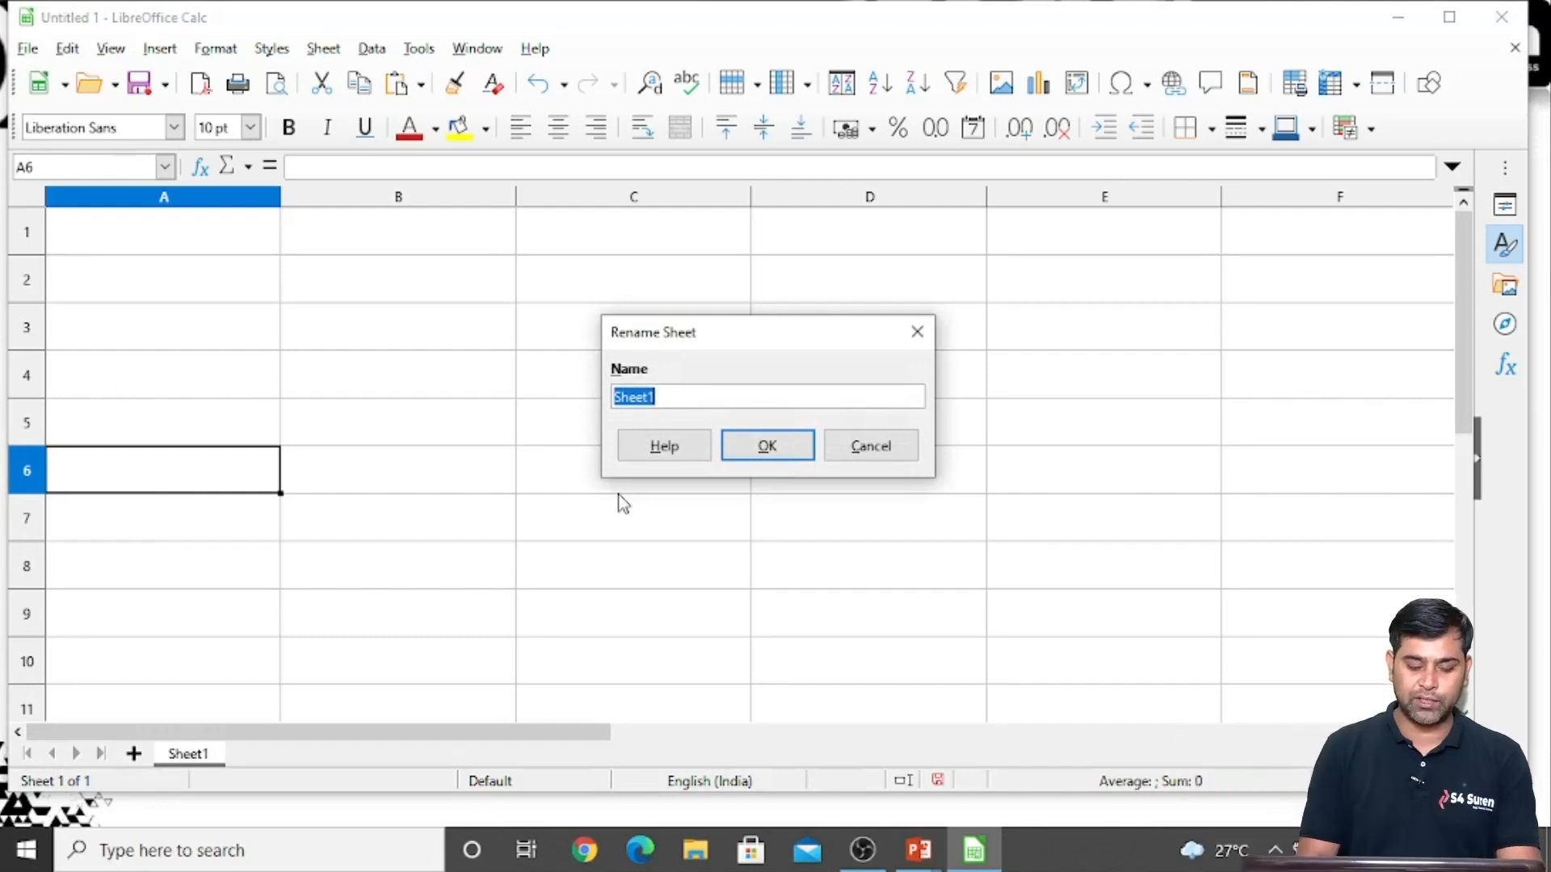
{"action": "type", "text": "Ha"}
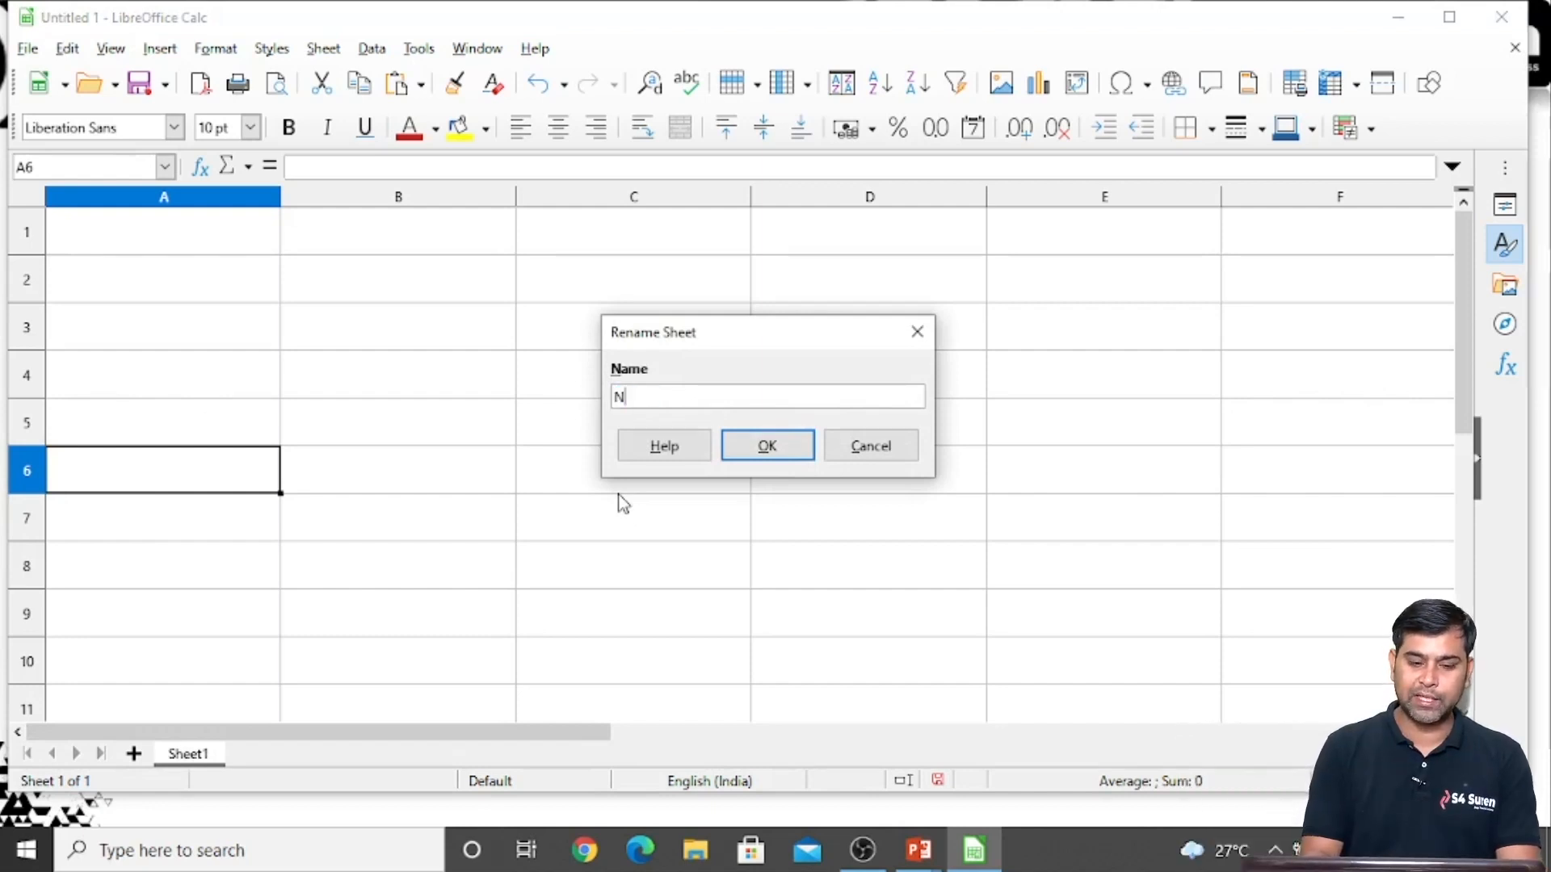
{"action": "key", "text": "BackSpace"}
{"action": "key", "text": "BackSpace"}
{"action": "type", "text": "Main"}
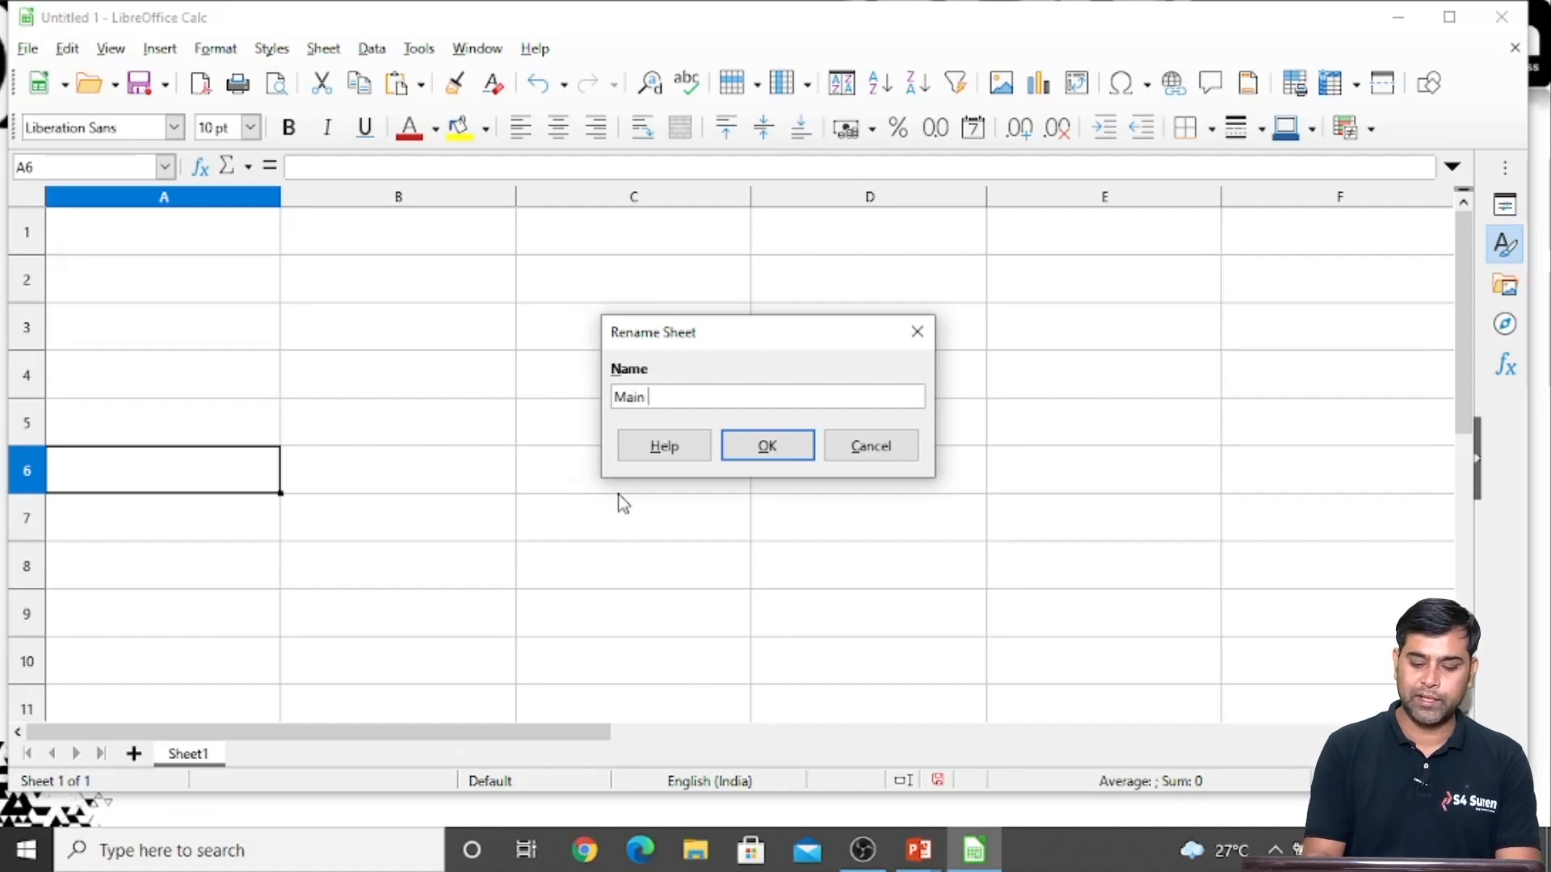
{"action": "key", "text": "BackSpace"}
{"action": "type", "text": "Data"}
{"action": "key", "text": "Return"}
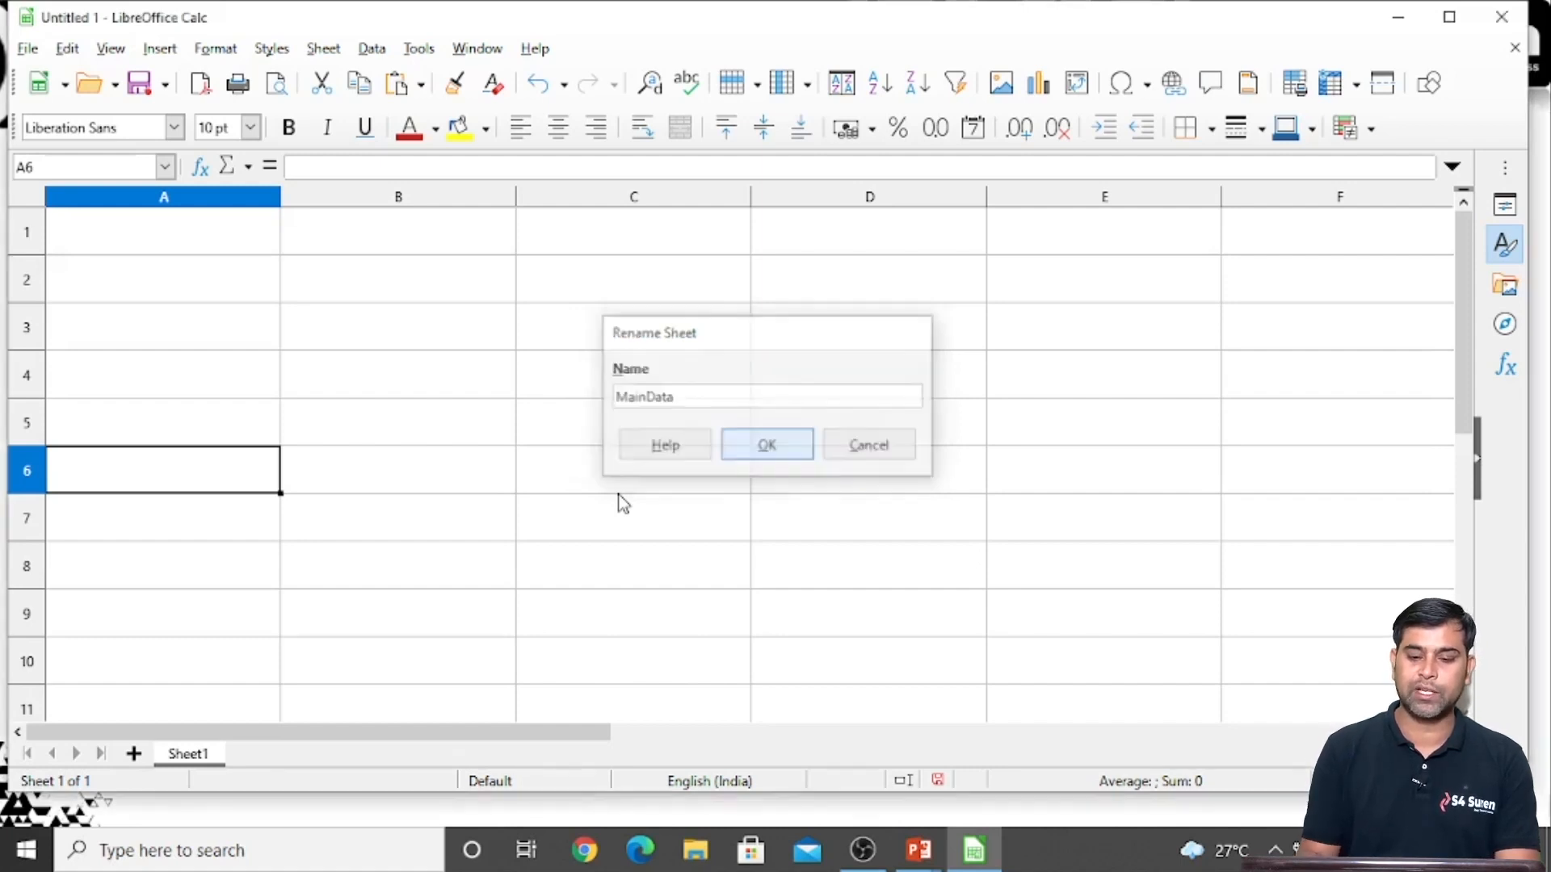
Enter the column header Name in cell A1
{"action": "left_click", "coordinate": [138, 248]}
{"action": "type", "text": "Name"}
{"action": "key", "text": "Return"}
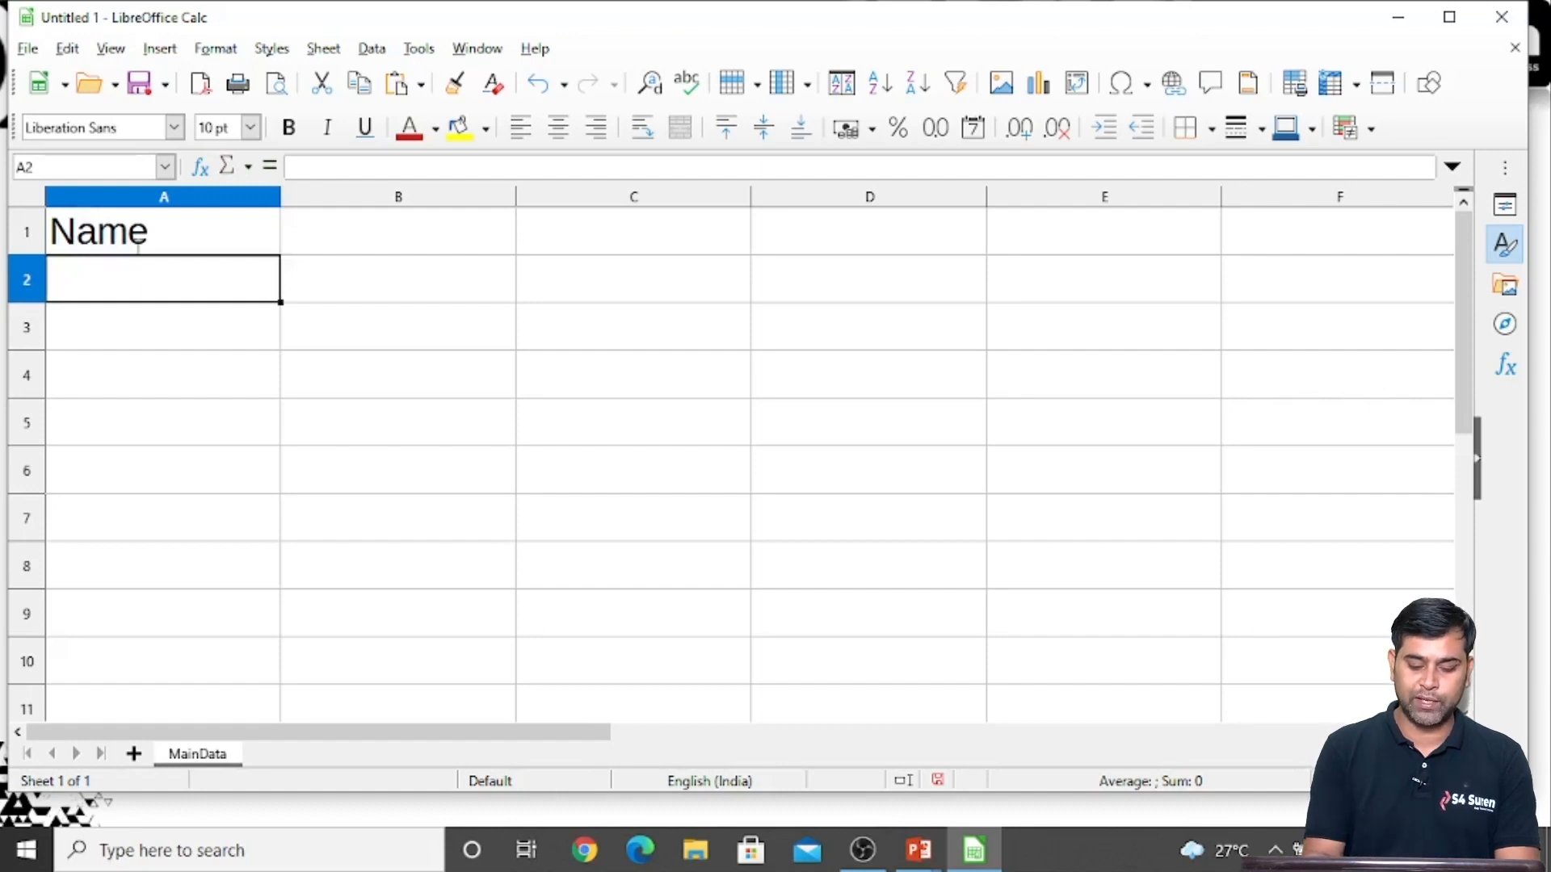
Fill cells A2:A6 with five people's first names, in alphabetical order
{"action": "type", "text": "Aman"}
{"action": "key", "text": "Return"}
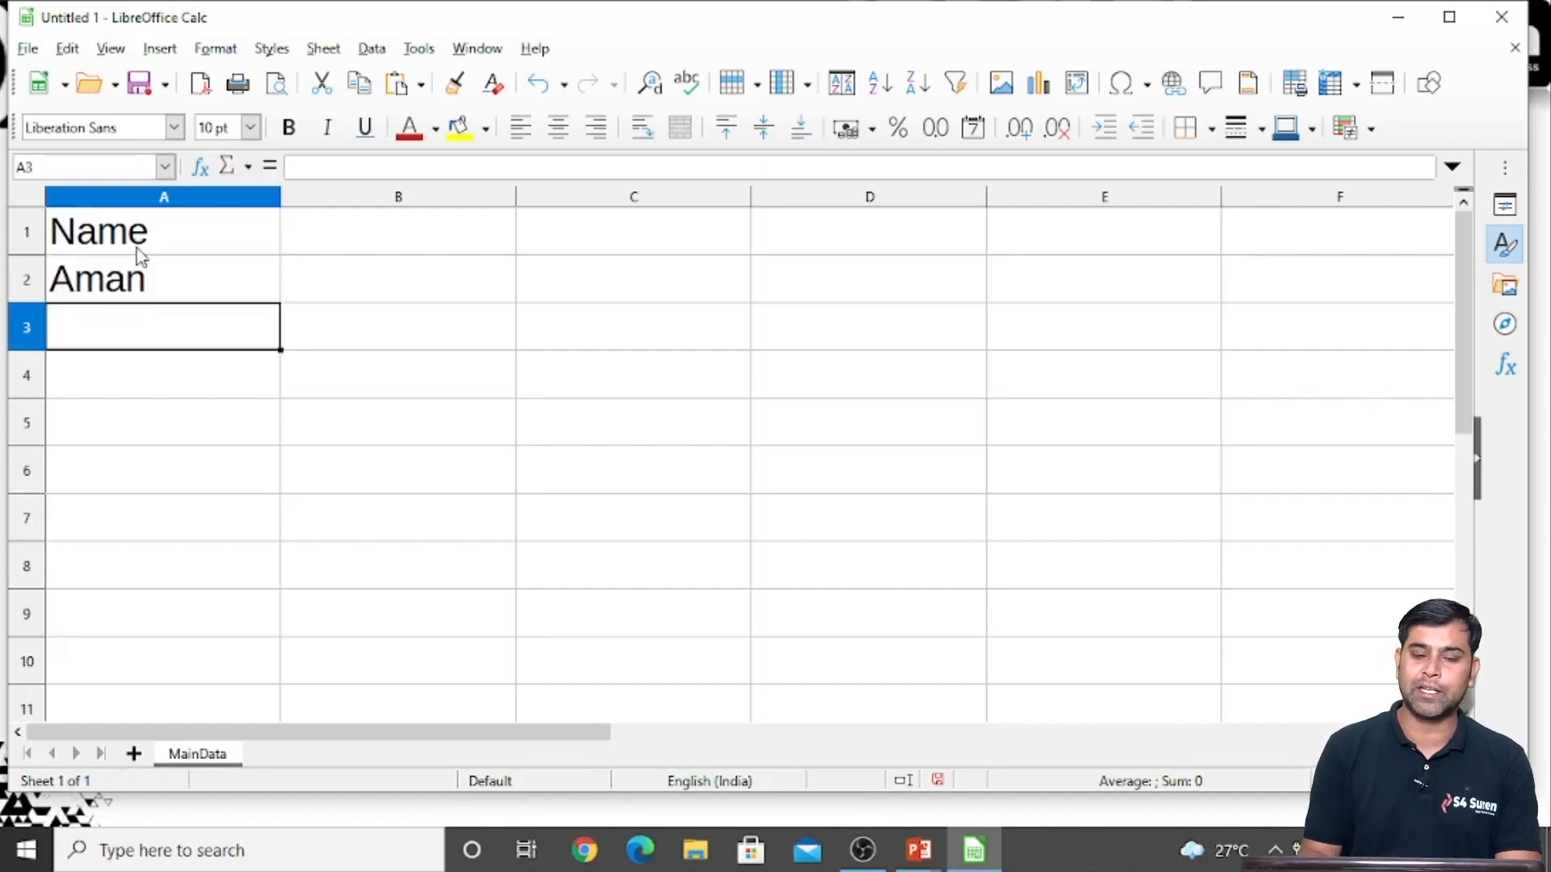
{"action": "type", "text": "Bhavesh"}
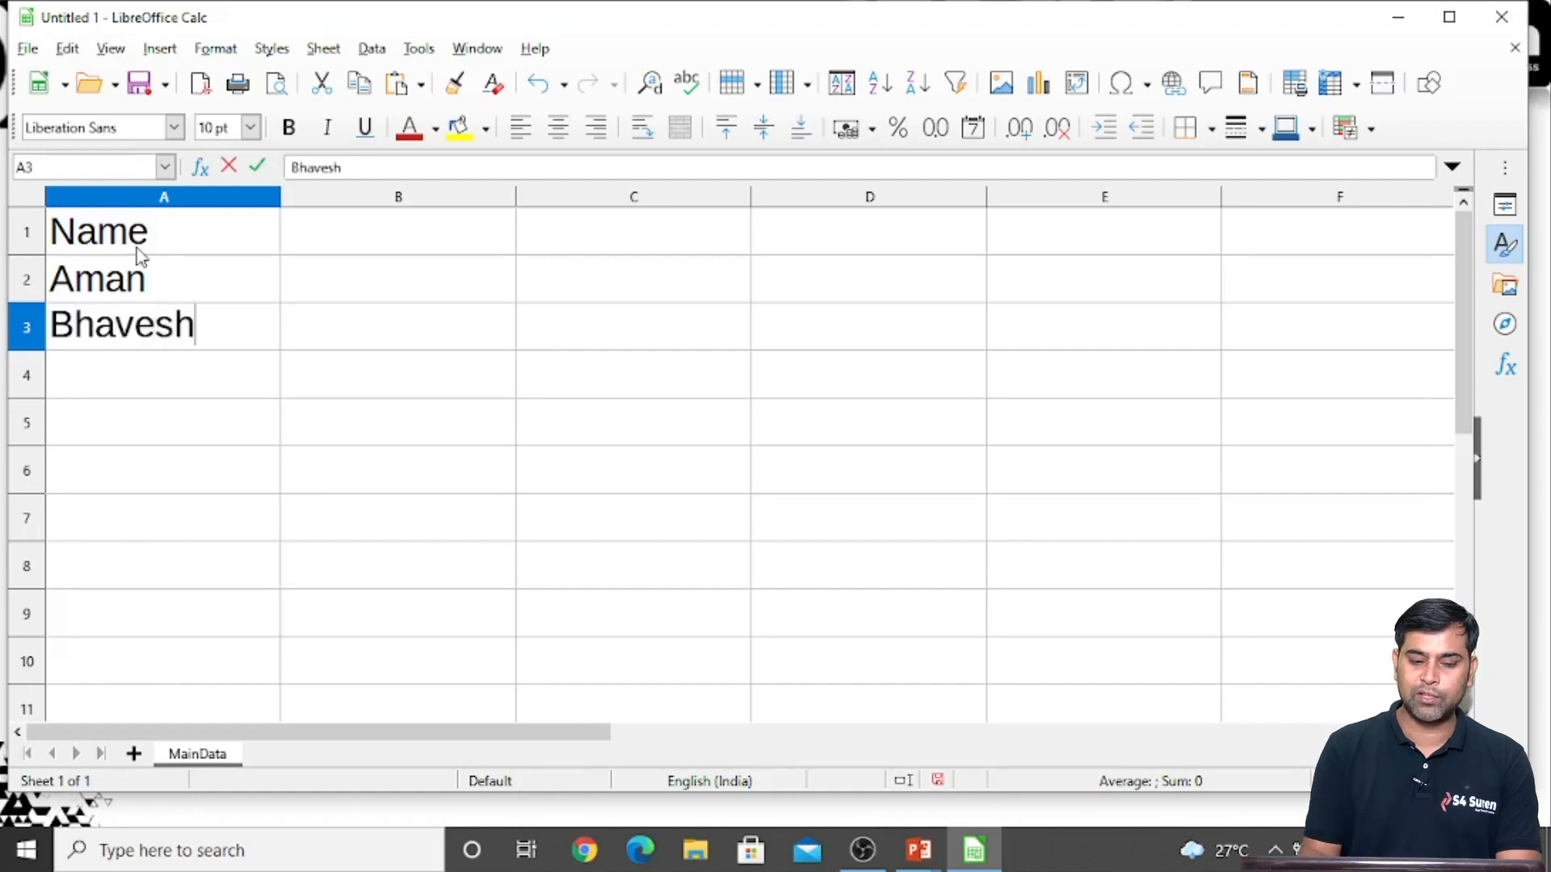
{"action": "key", "text": "Return"}
{"action": "type", "text": "Chandan"}
{"action": "key", "text": "Return"}
{"action": "type", "text": "Dinesh"}
{"action": "key", "text": "Return"}
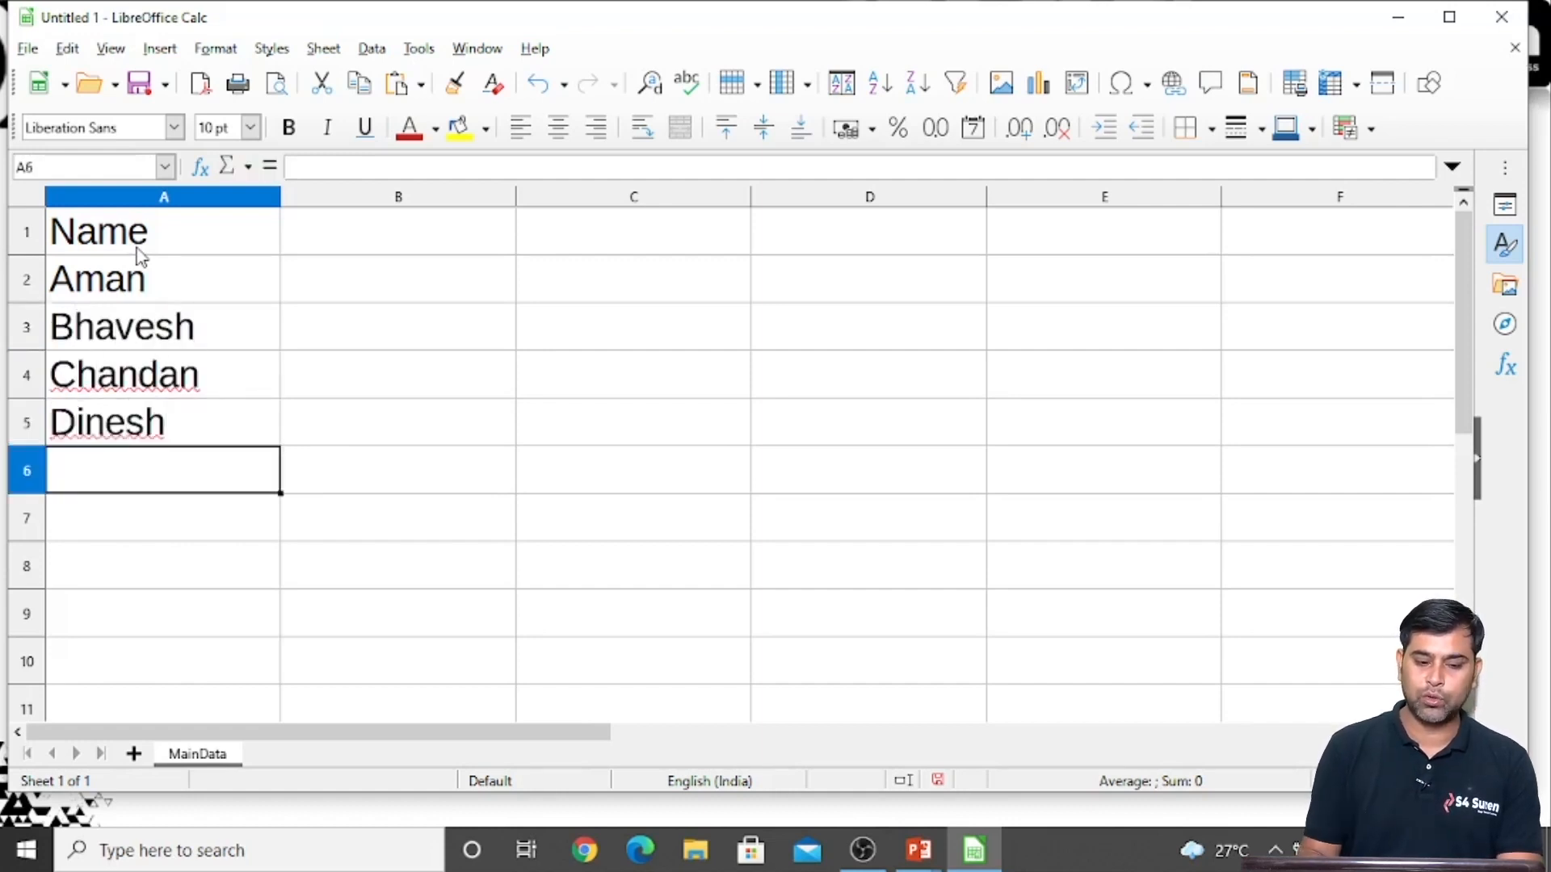
{"action": "type", "text": "Esha"}
{"action": "key", "text": "Return"}
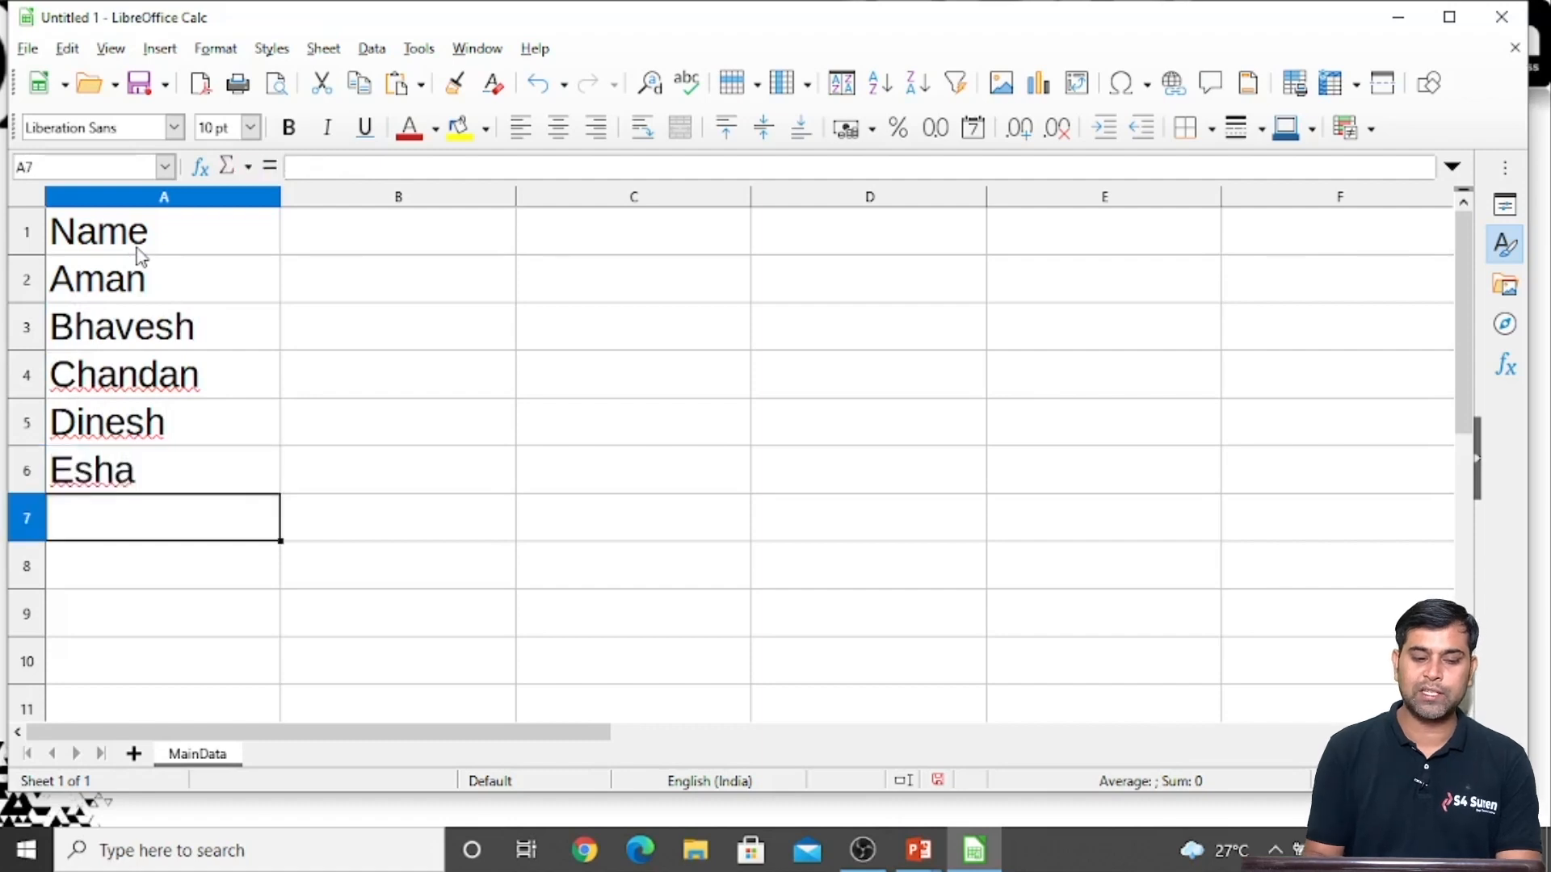
Enter the header Contact Number in cell B1 and widen column B until the header fits
{"action": "key", "text": "Right"}
{"action": "key", "text": "Up"}
{"action": "key", "text": "Up"}
{"action": "key", "text": "Up"}
{"action": "key", "text": "Up"}
{"action": "key", "text": "Up"}
{"action": "key", "text": "Up"}
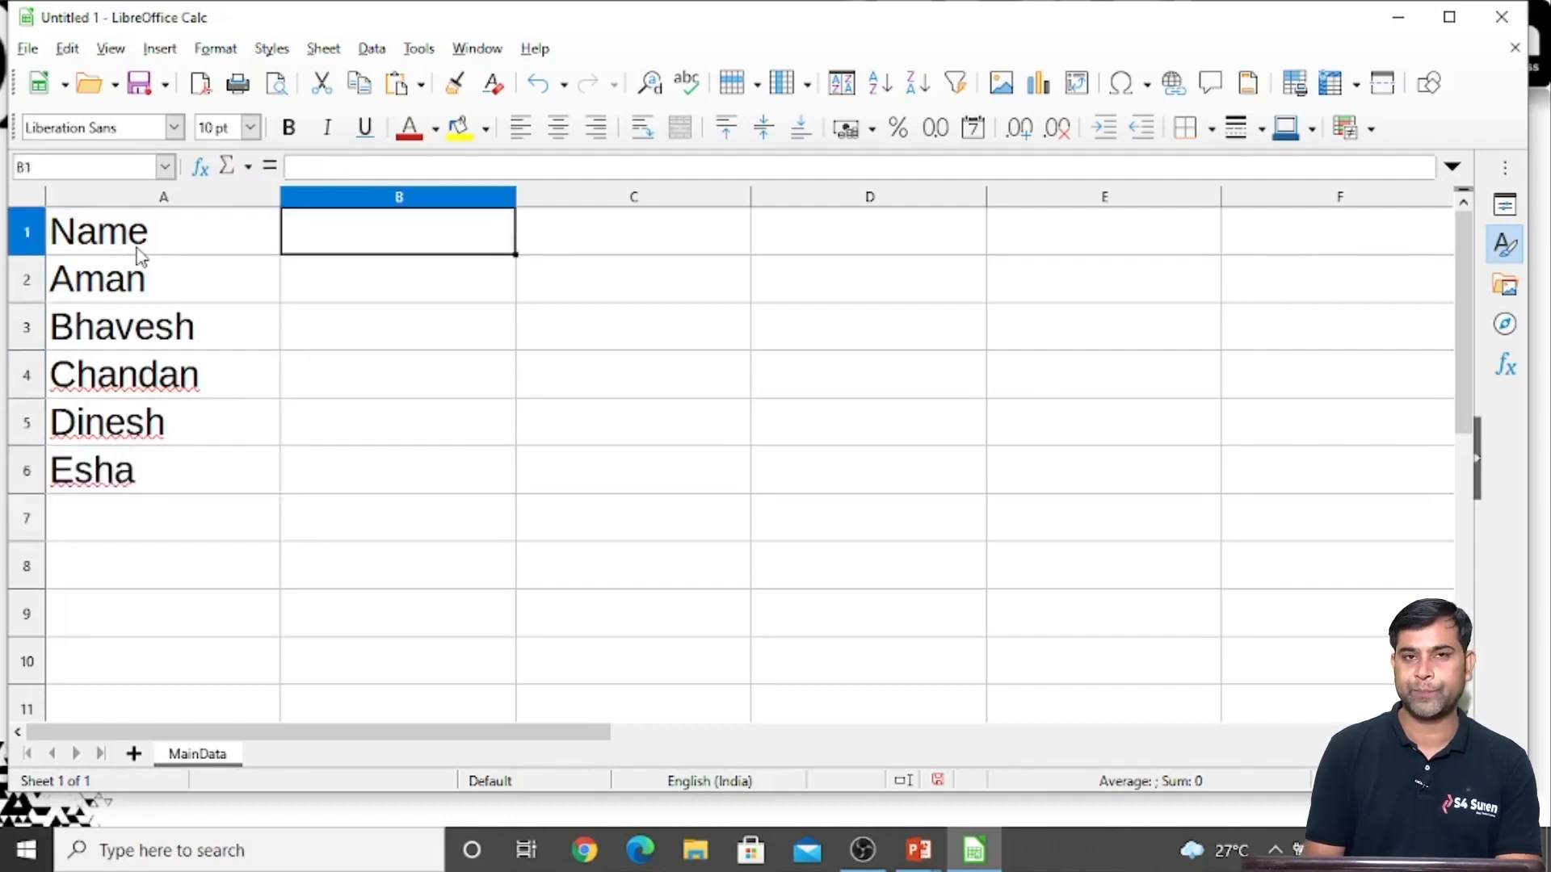
{"action": "type", "text": "Contact N"}
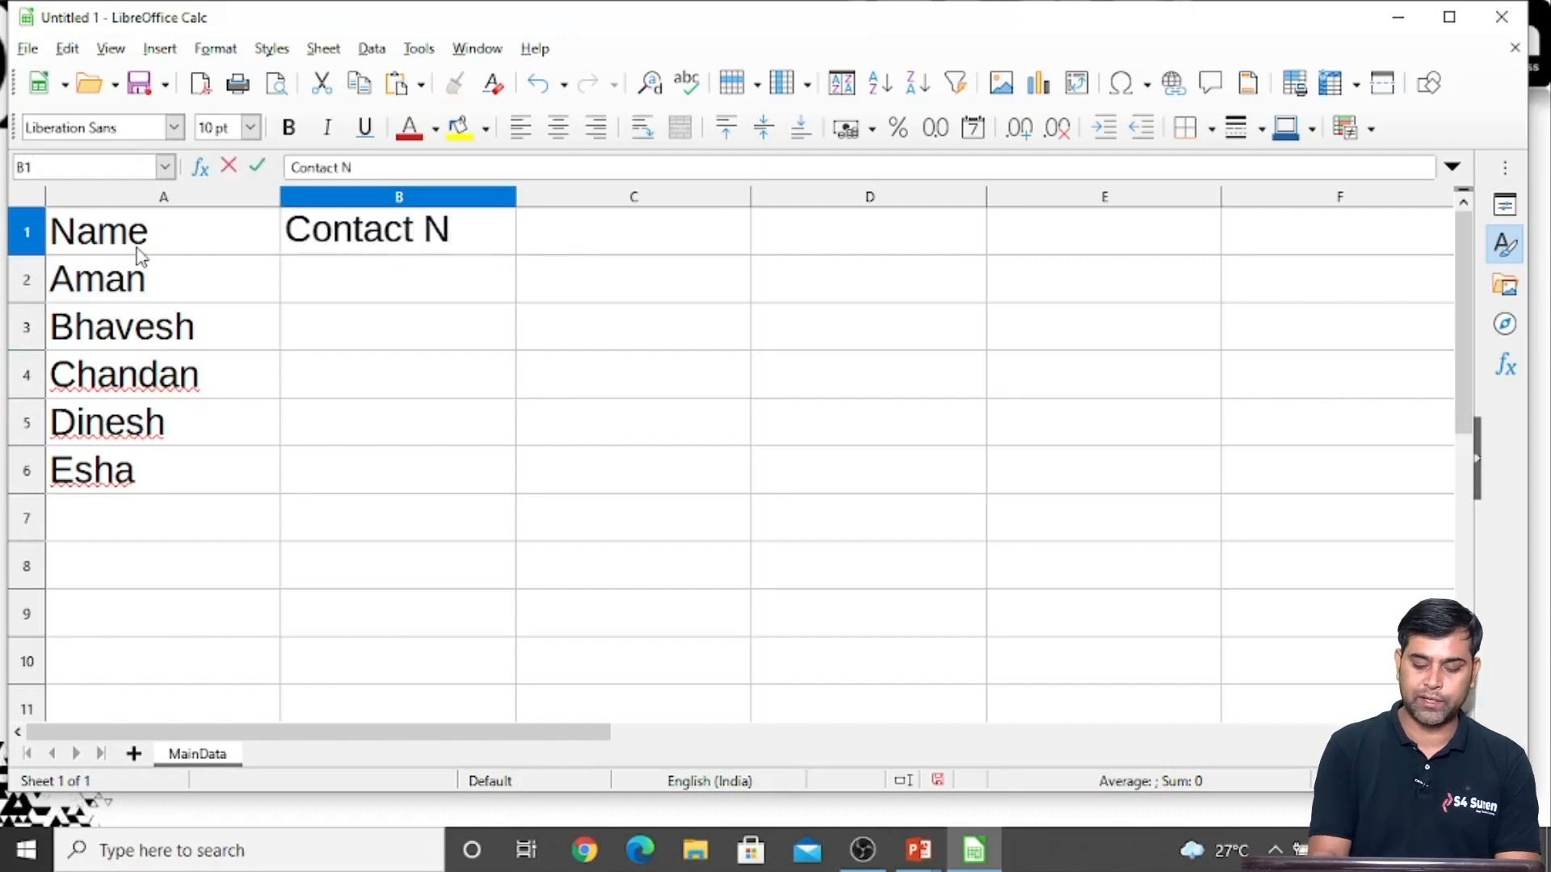
{"action": "type", "text": "umber"}
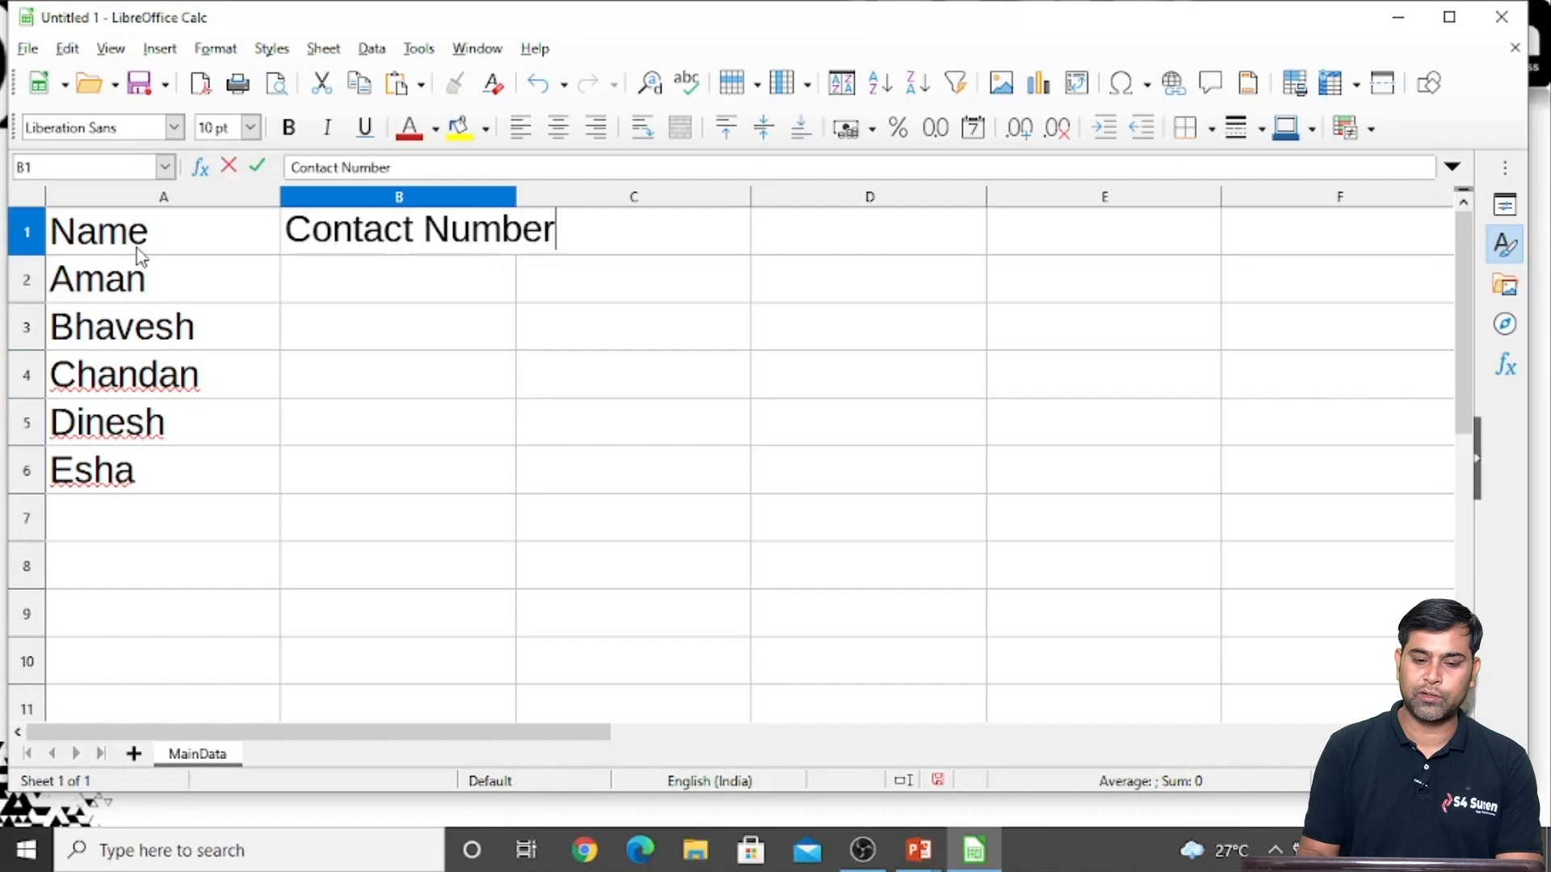
{"action": "key", "text": "Return"}
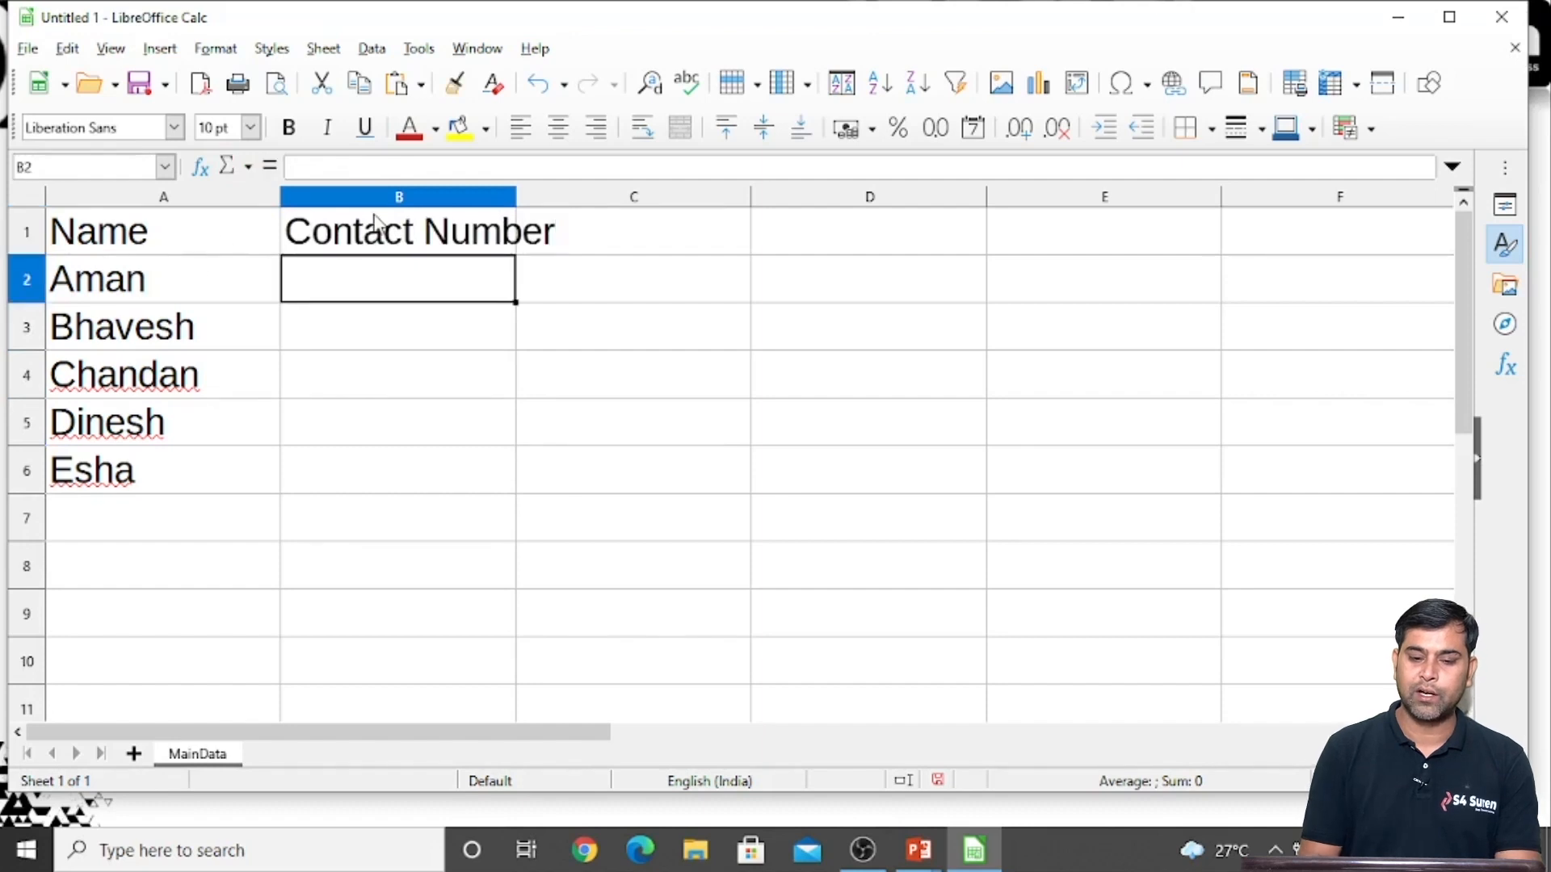
{"action": "left_click_drag", "start_coordinate": [517, 196], "coordinate": [605, 189]}
Enter ten-digit contact numbers for the first two people in B2 and B3
{"action": "left_click", "coordinate": [336, 324]}
{"action": "left_click", "coordinate": [359, 280]}
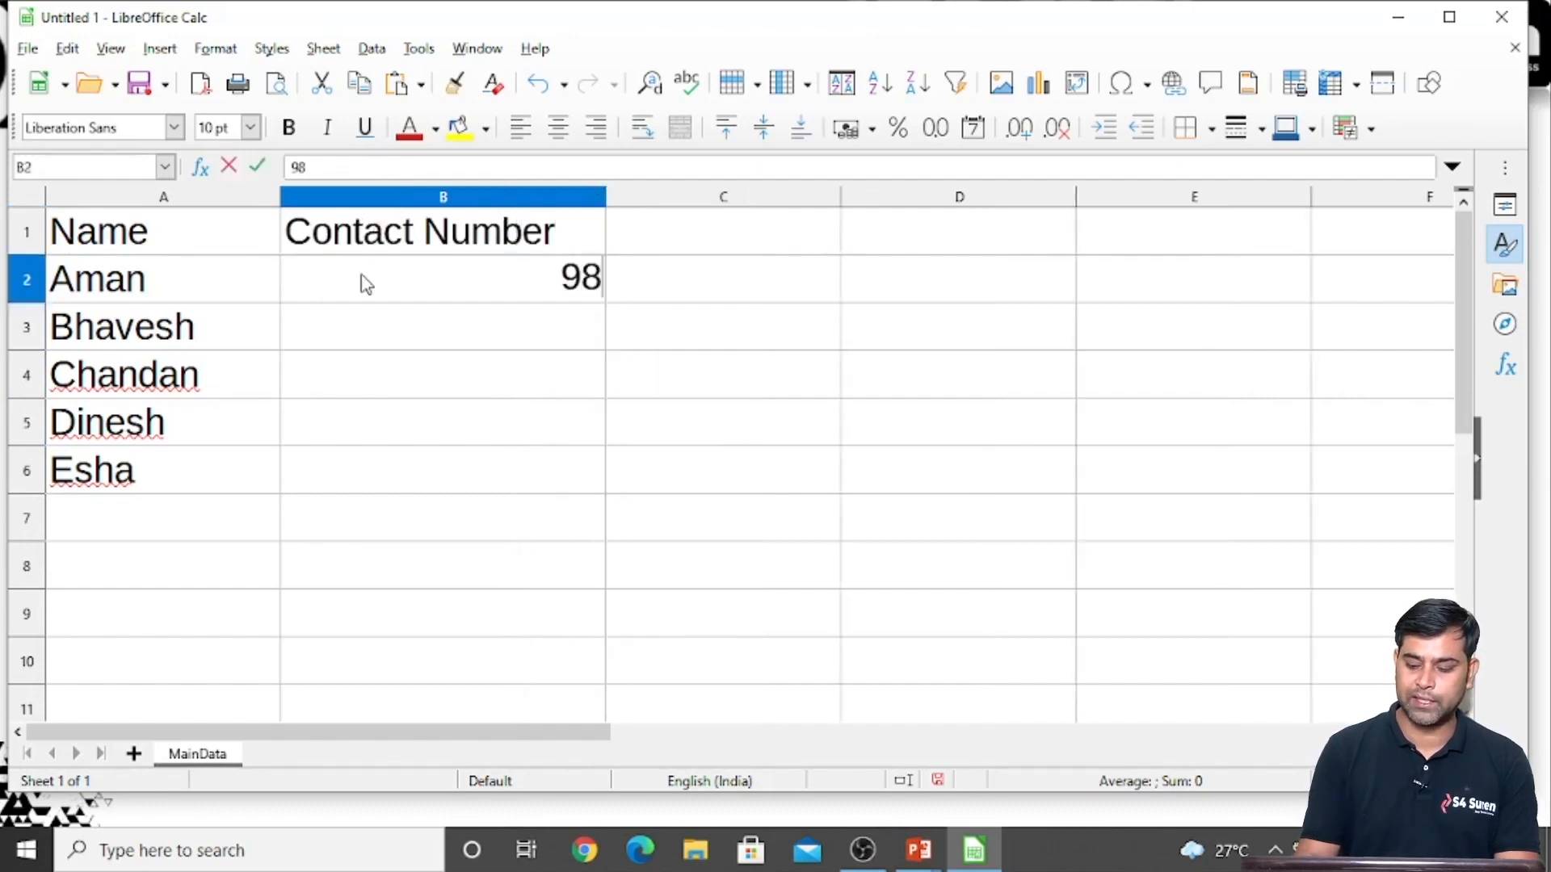
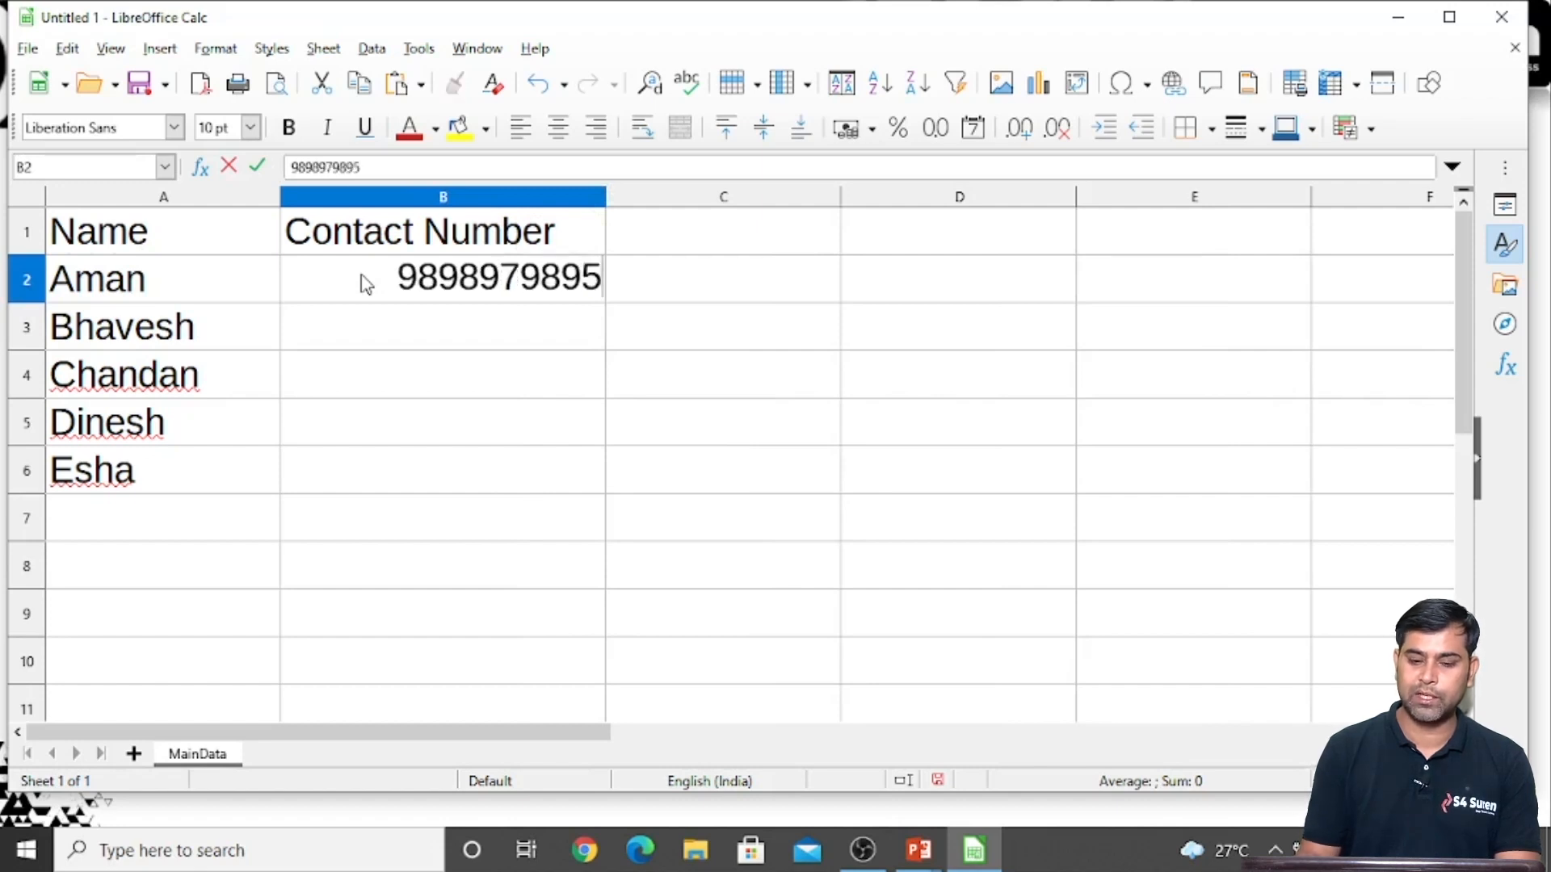
{"action": "key", "text": "Return"}
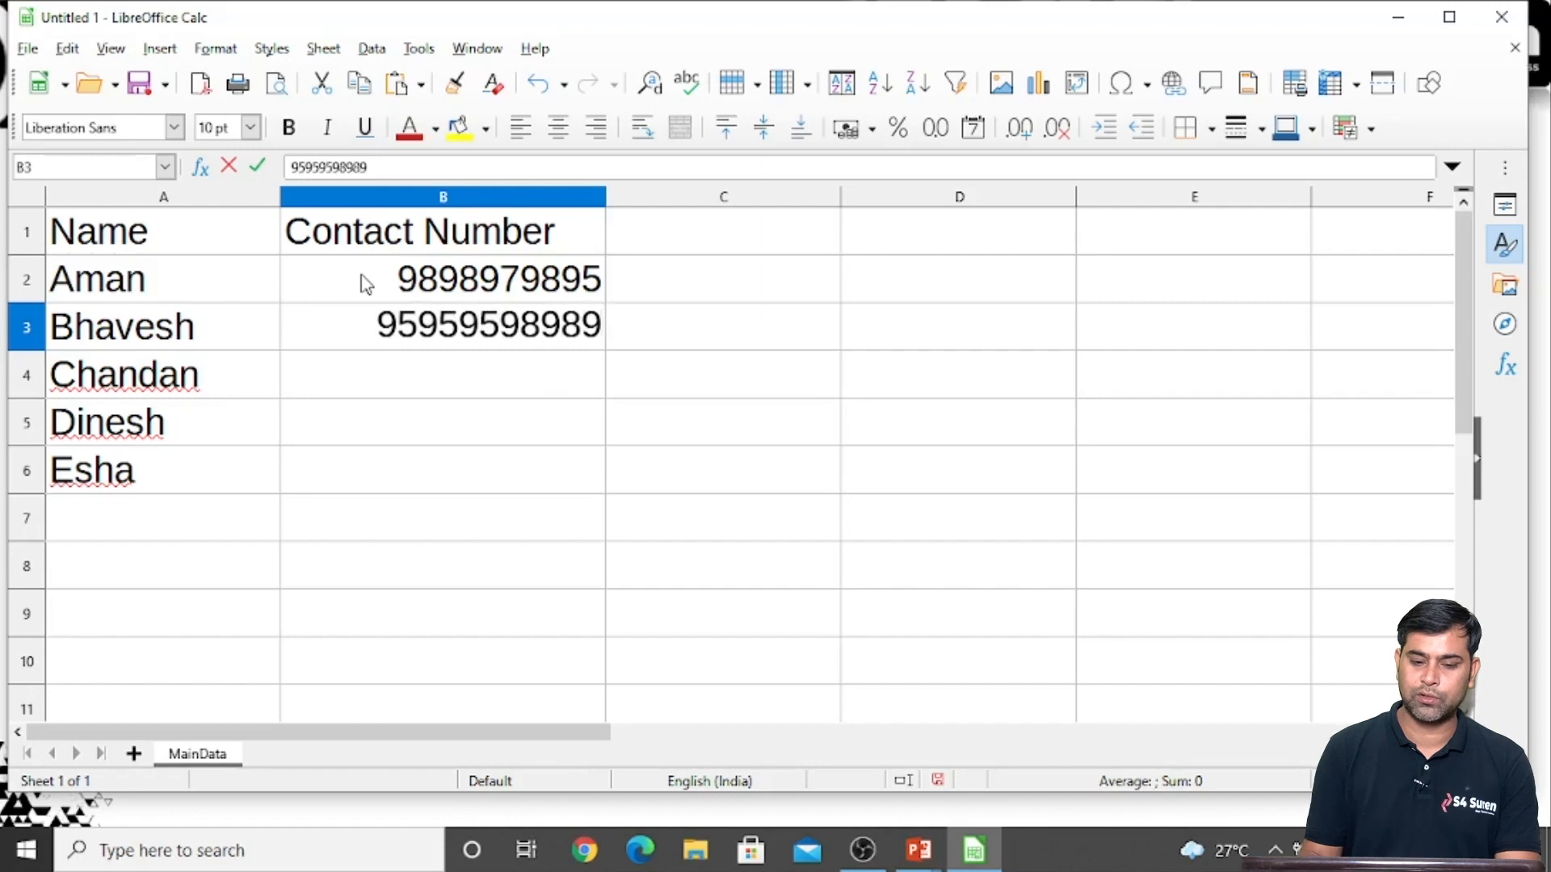
{"action": "key", "text": "Return"}
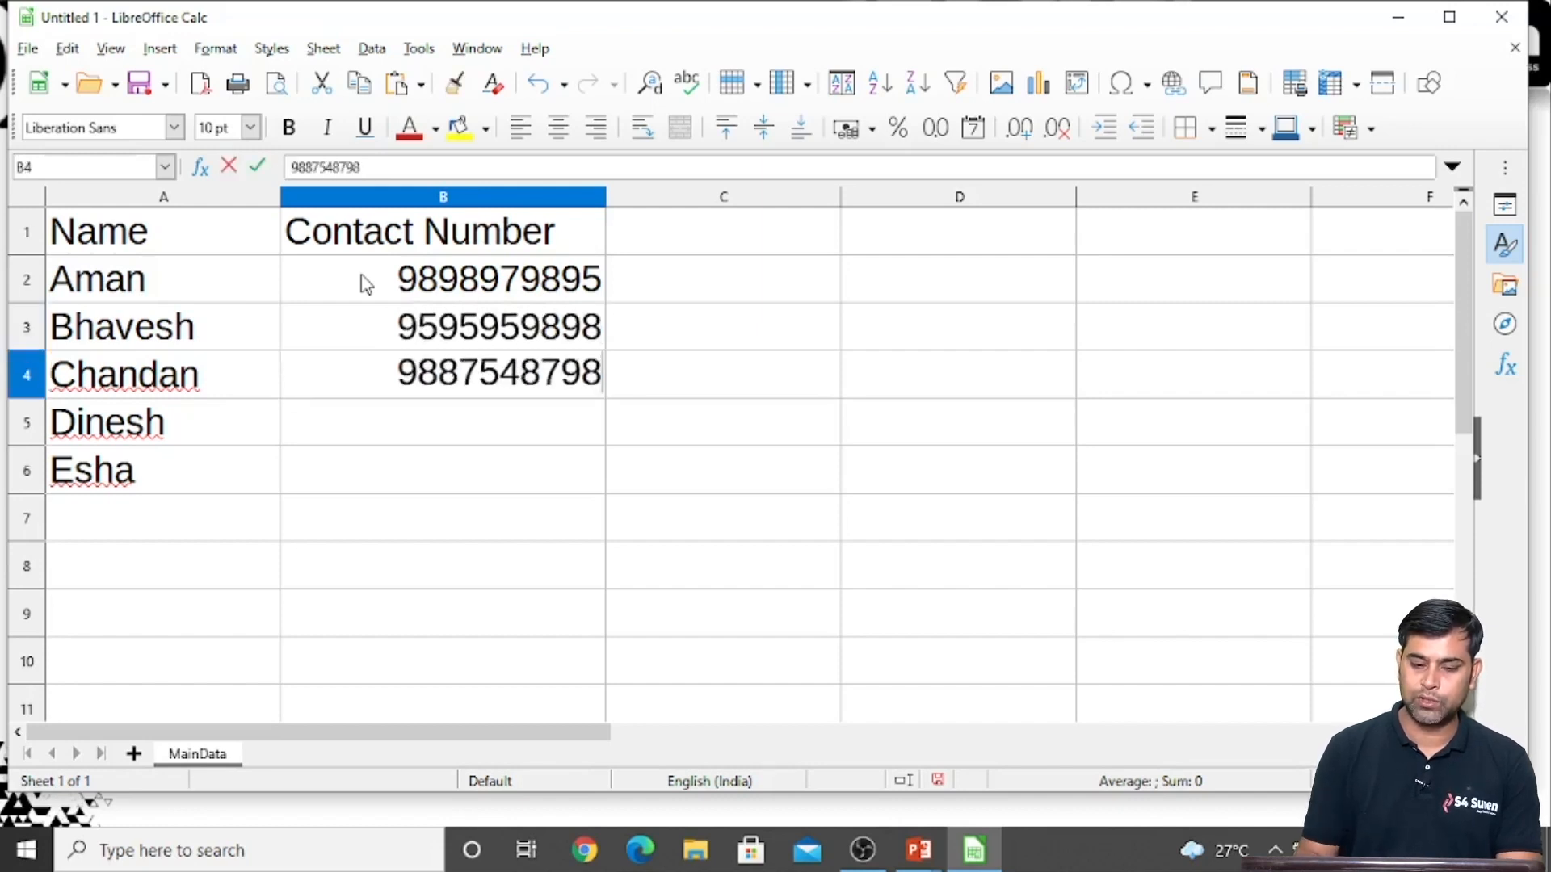
Enter ten-digit contact numbers for the remaining three people in B4:B6
{"action": "key", "text": "Return"}
{"action": "key", "text": "Return"}
{"action": "key", "text": "Return"}
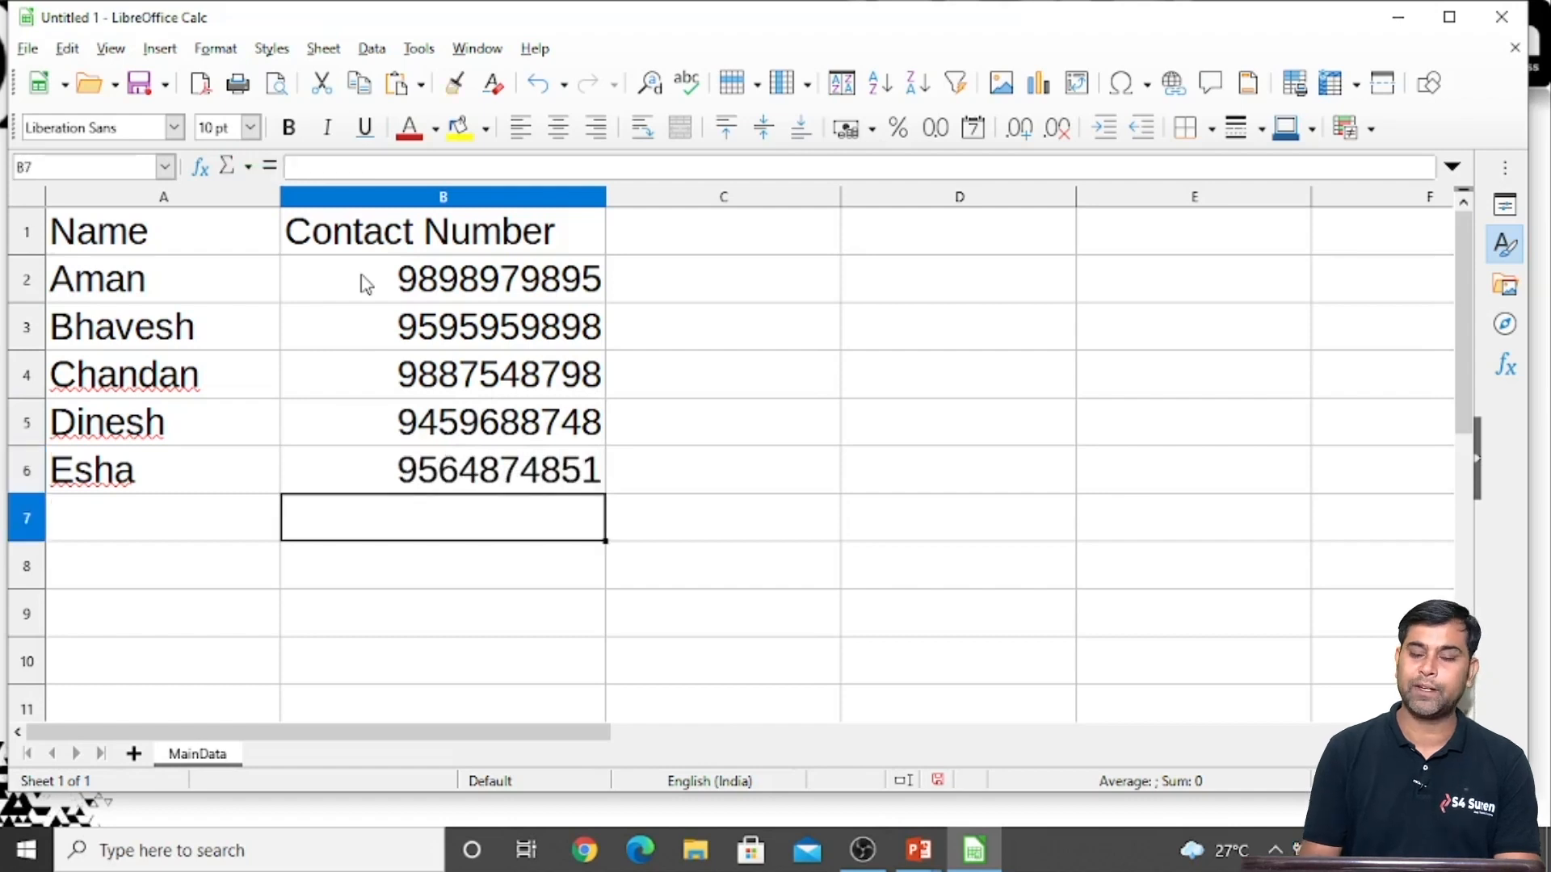
{"action": "key", "text": "Up"}
{"action": "key", "text": "Up"}
{"action": "key", "text": "Up"}
{"action": "key", "text": "Up"}
{"action": "key", "text": "Up"}
{"action": "key", "text": "Up"}
{"action": "key", "text": "Right"}
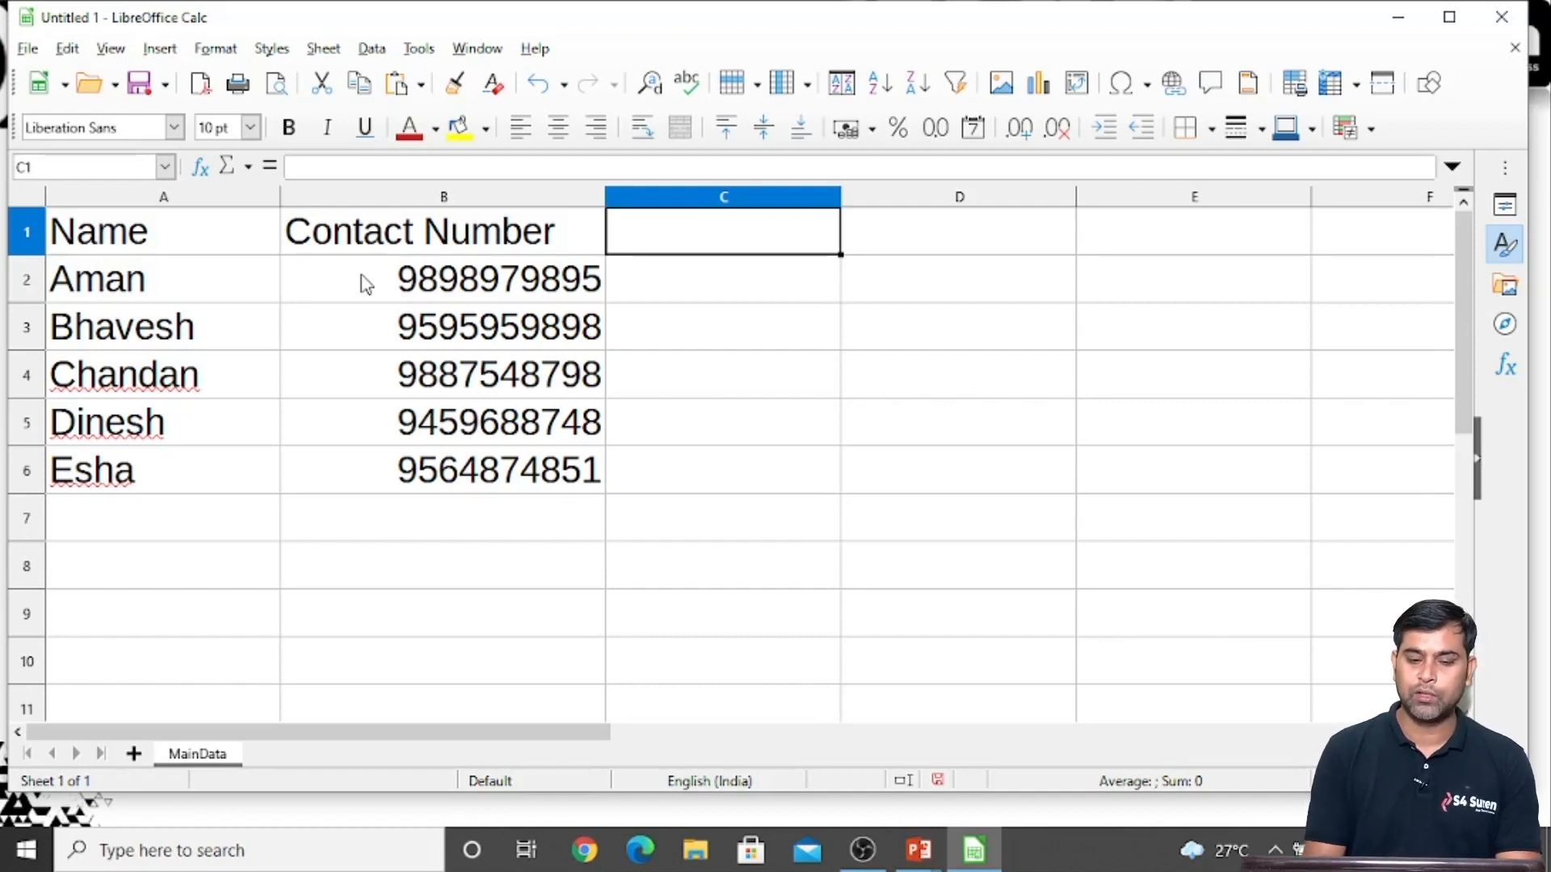
{"action": "left_click", "coordinate": [411, 319]}
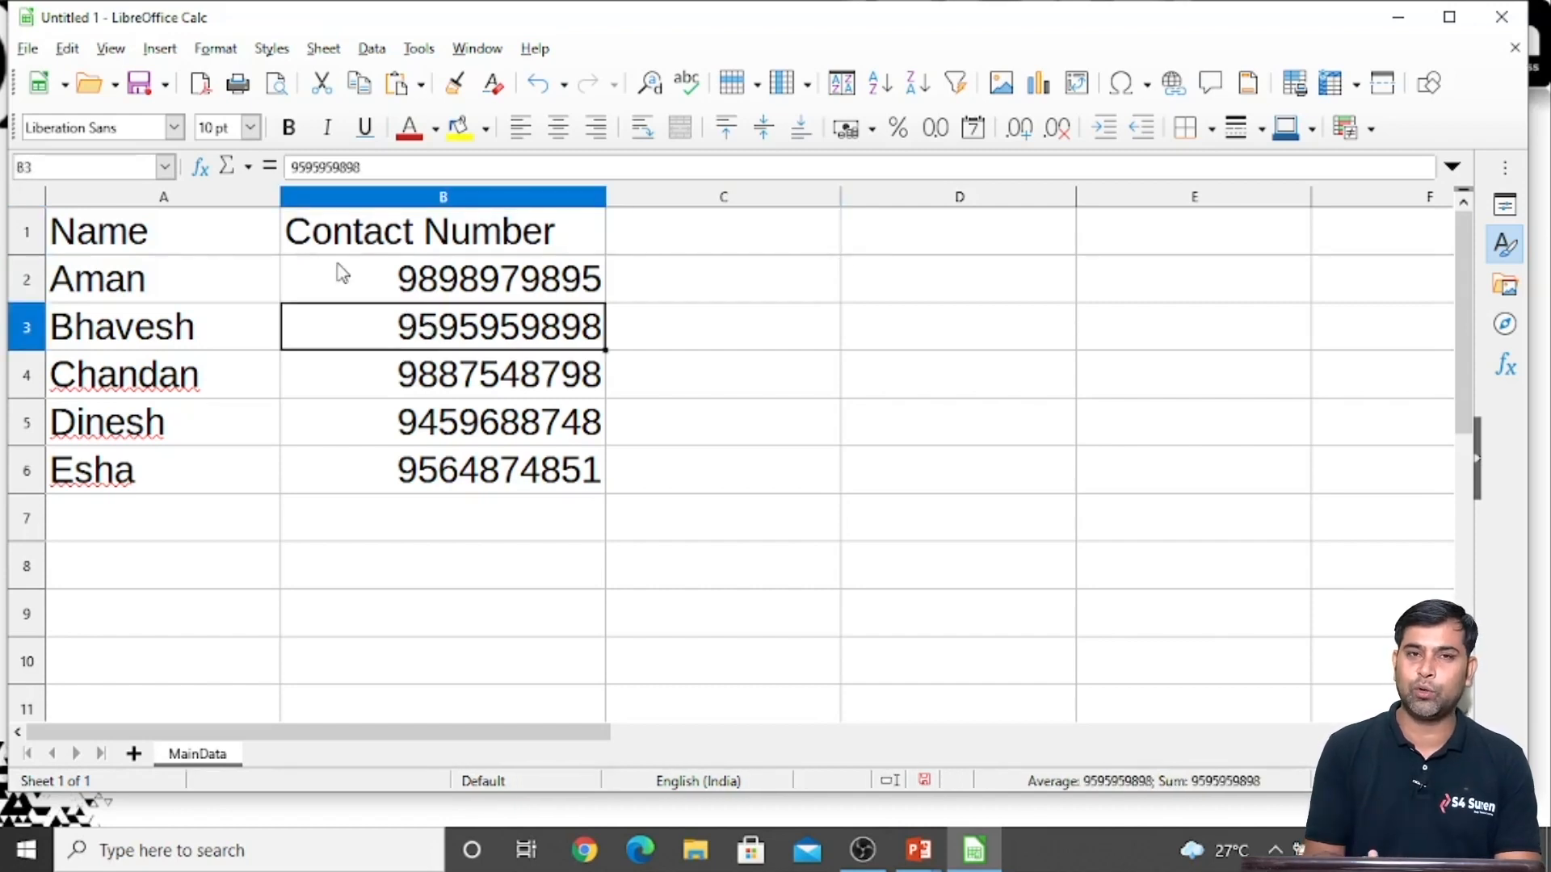
Give the header cells A1:B1 a medium blue background fill and make their text bold
{"action": "left_click", "coordinate": [184, 239]}
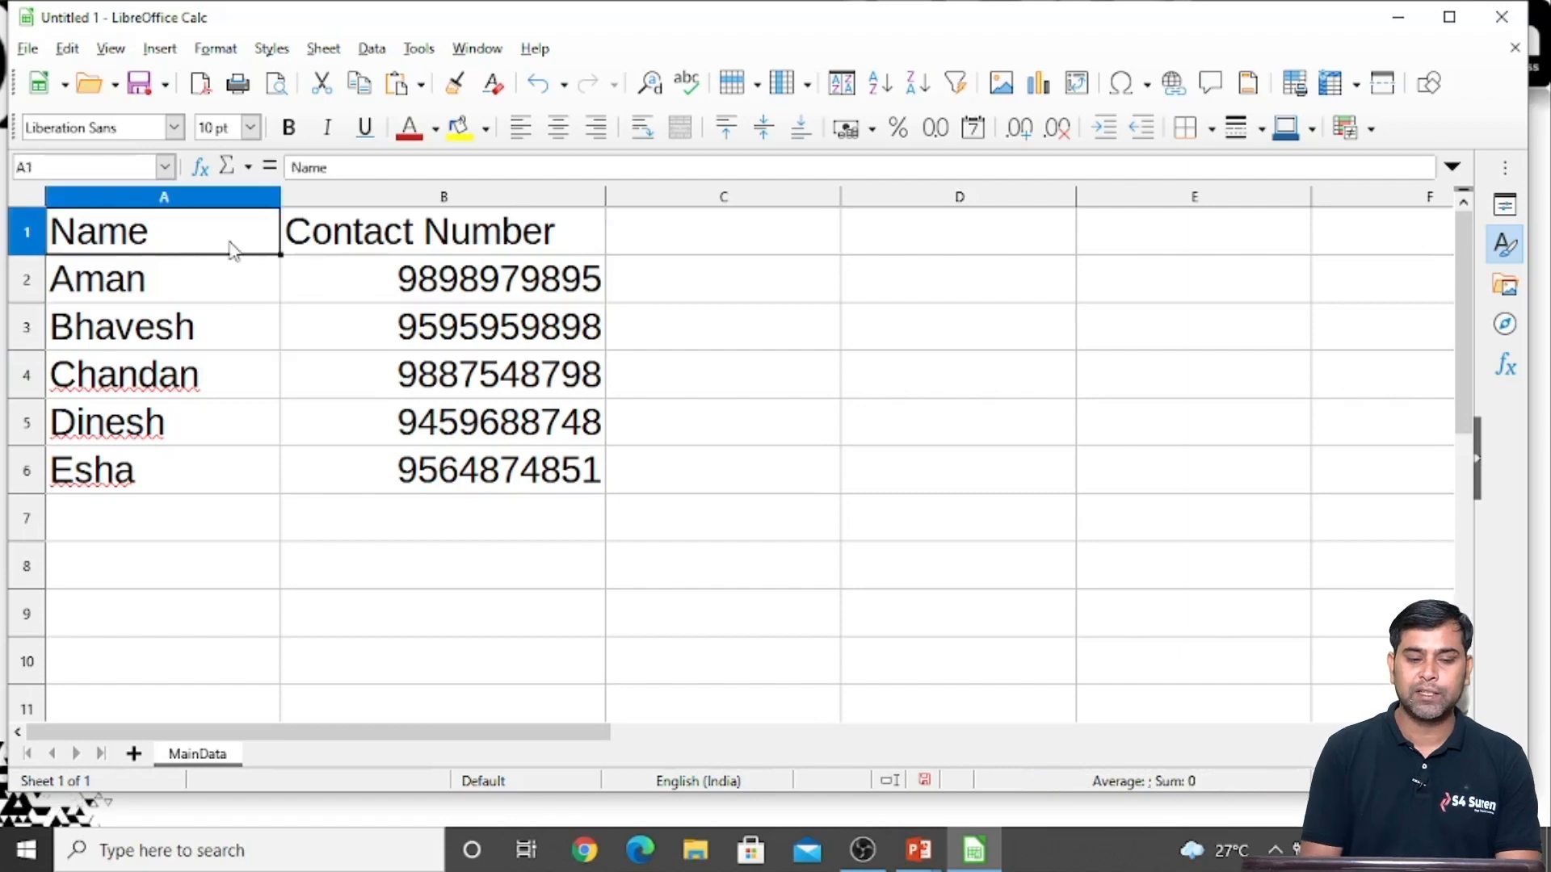
{"action": "left_click", "coordinate": [323, 251], "text": "shift"}
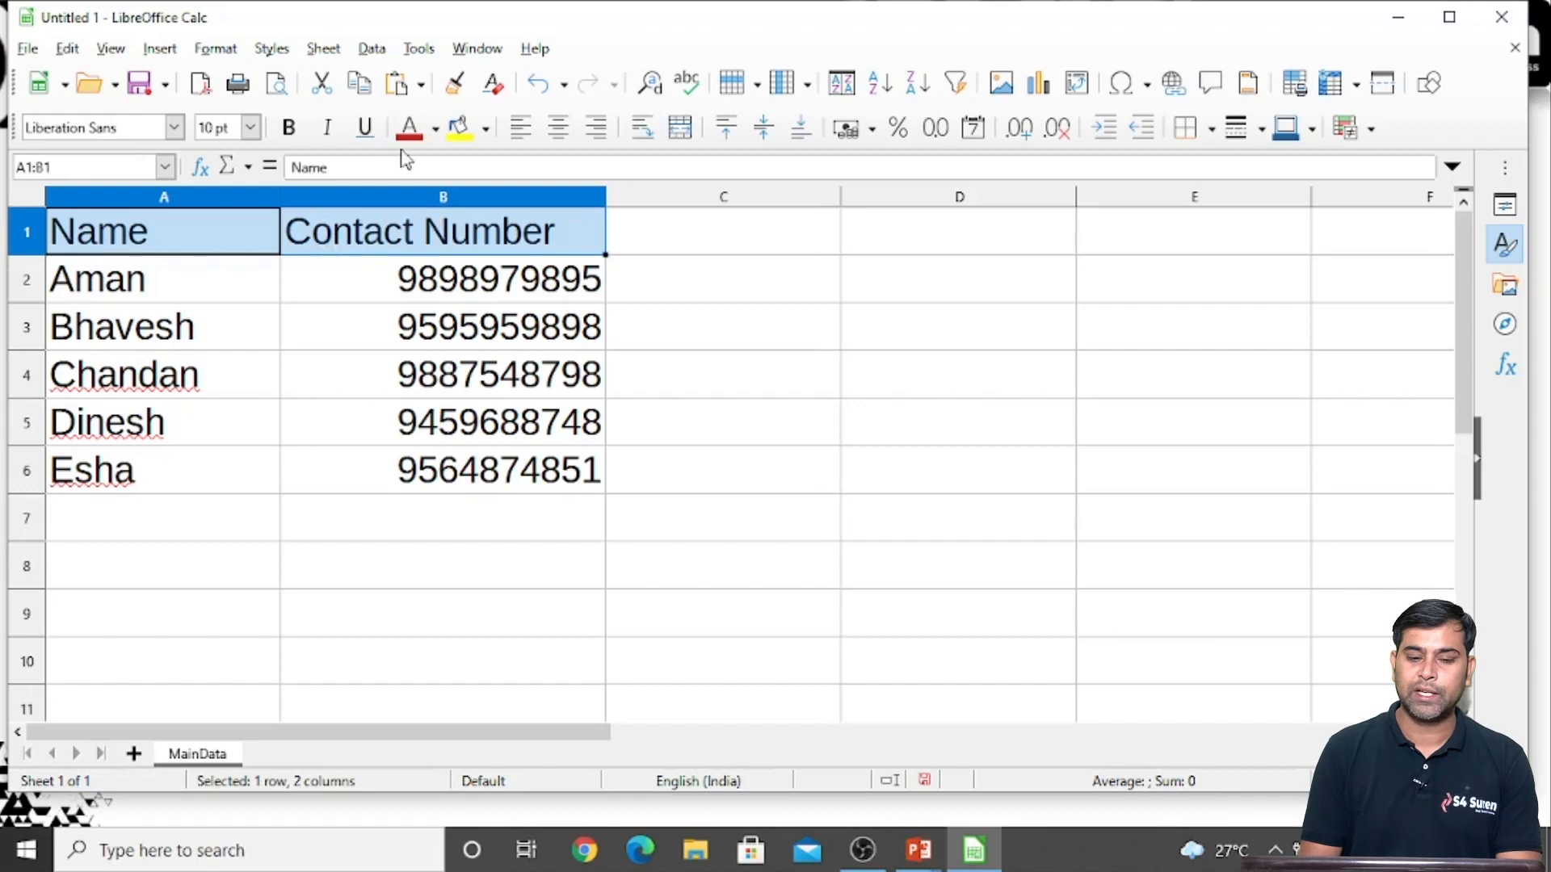
{"action": "left_click", "coordinate": [487, 129]}
{"action": "left_click", "coordinate": [634, 289]}
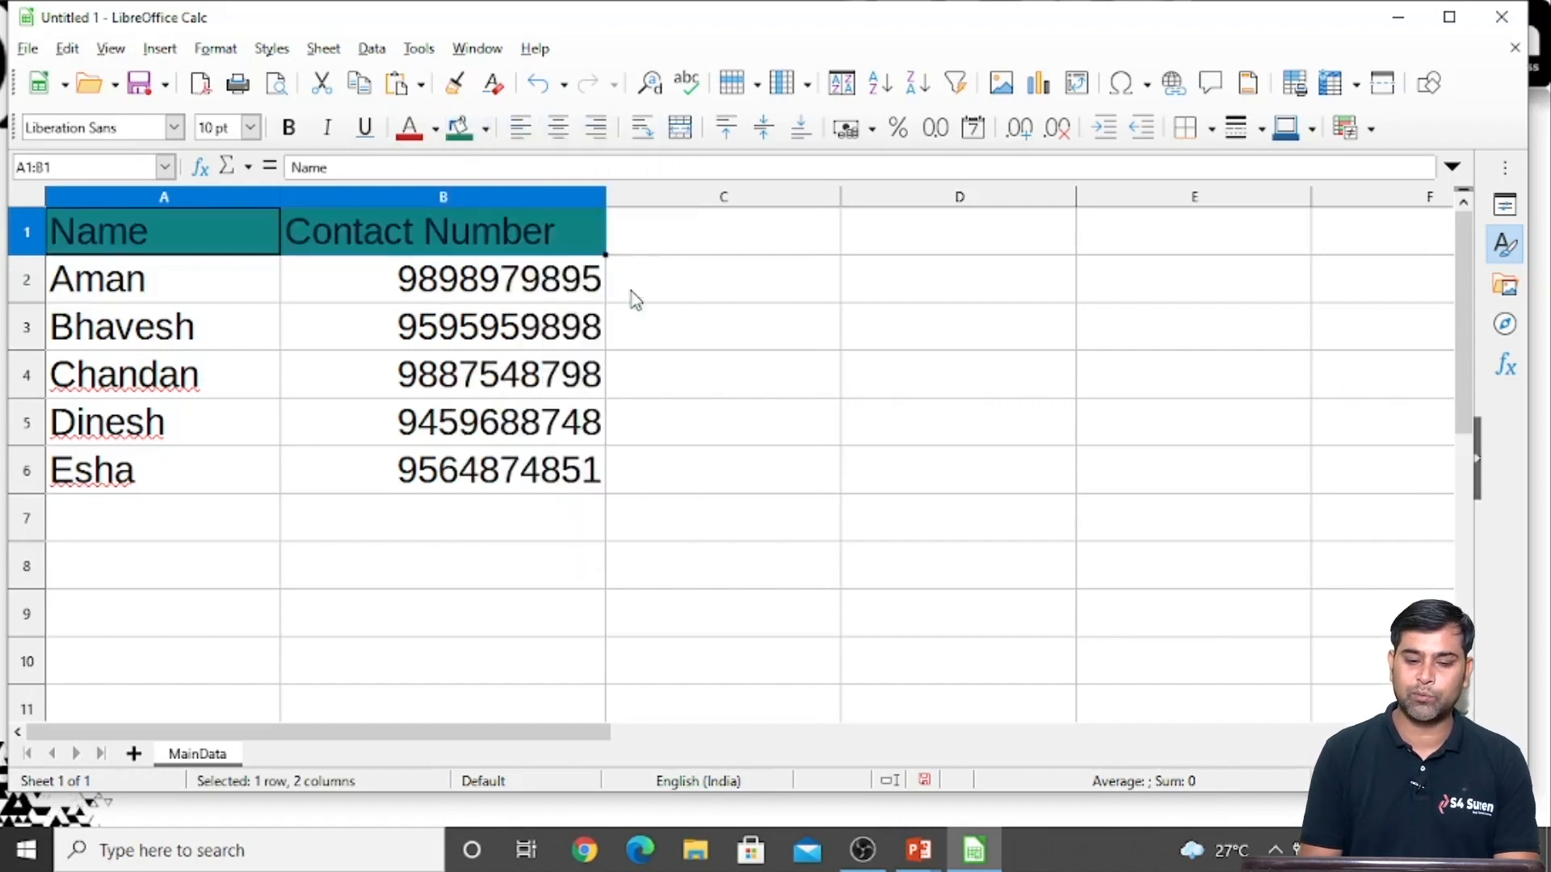
{"action": "left_click", "coordinate": [486, 129]}
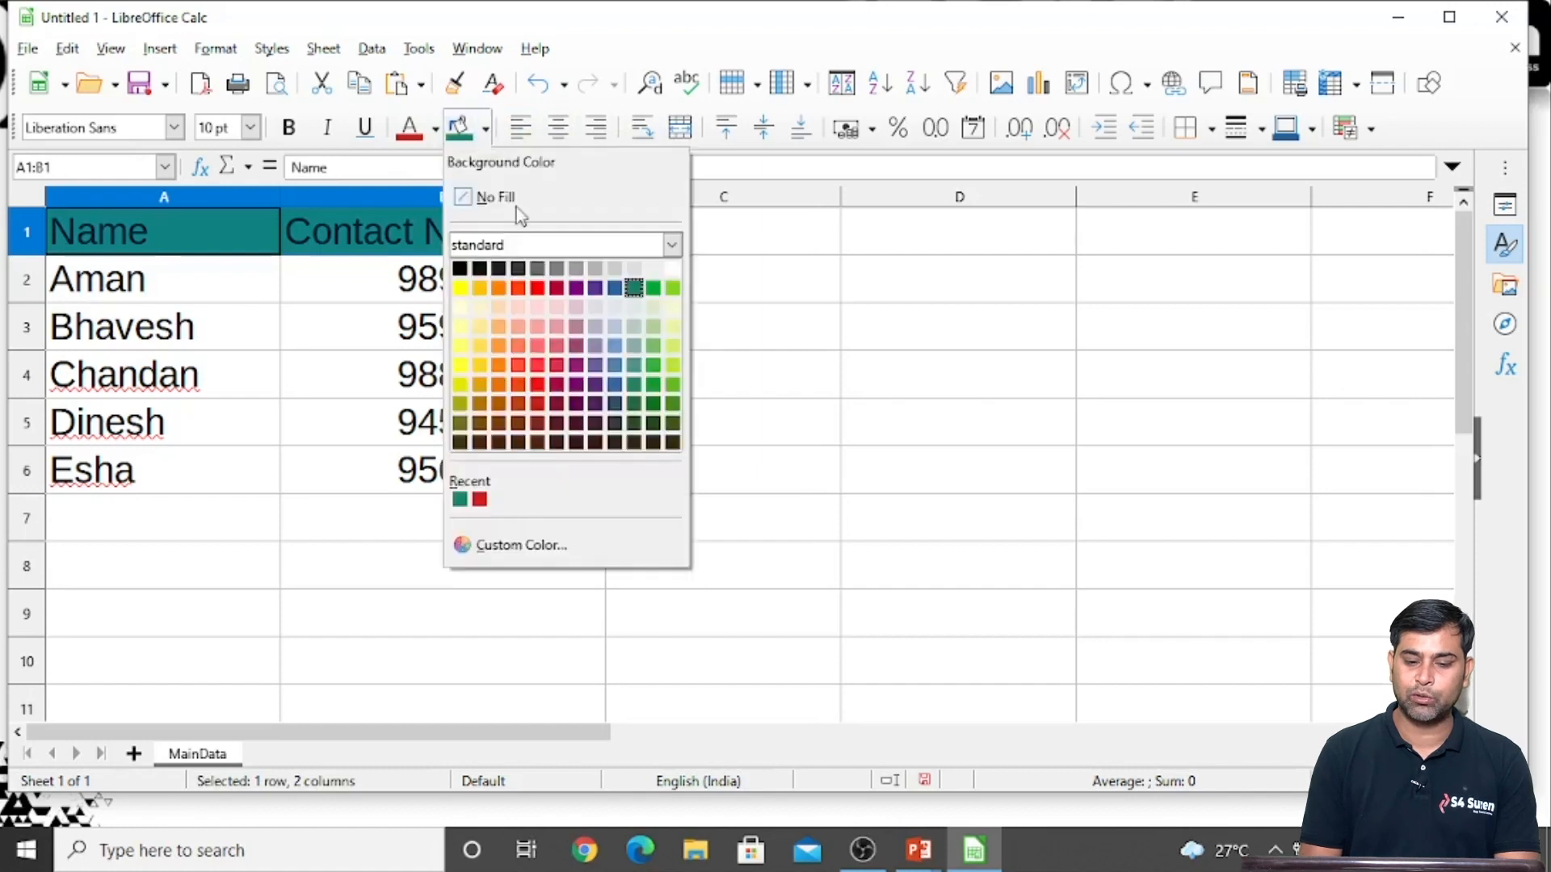
{"action": "left_click", "coordinate": [617, 346]}
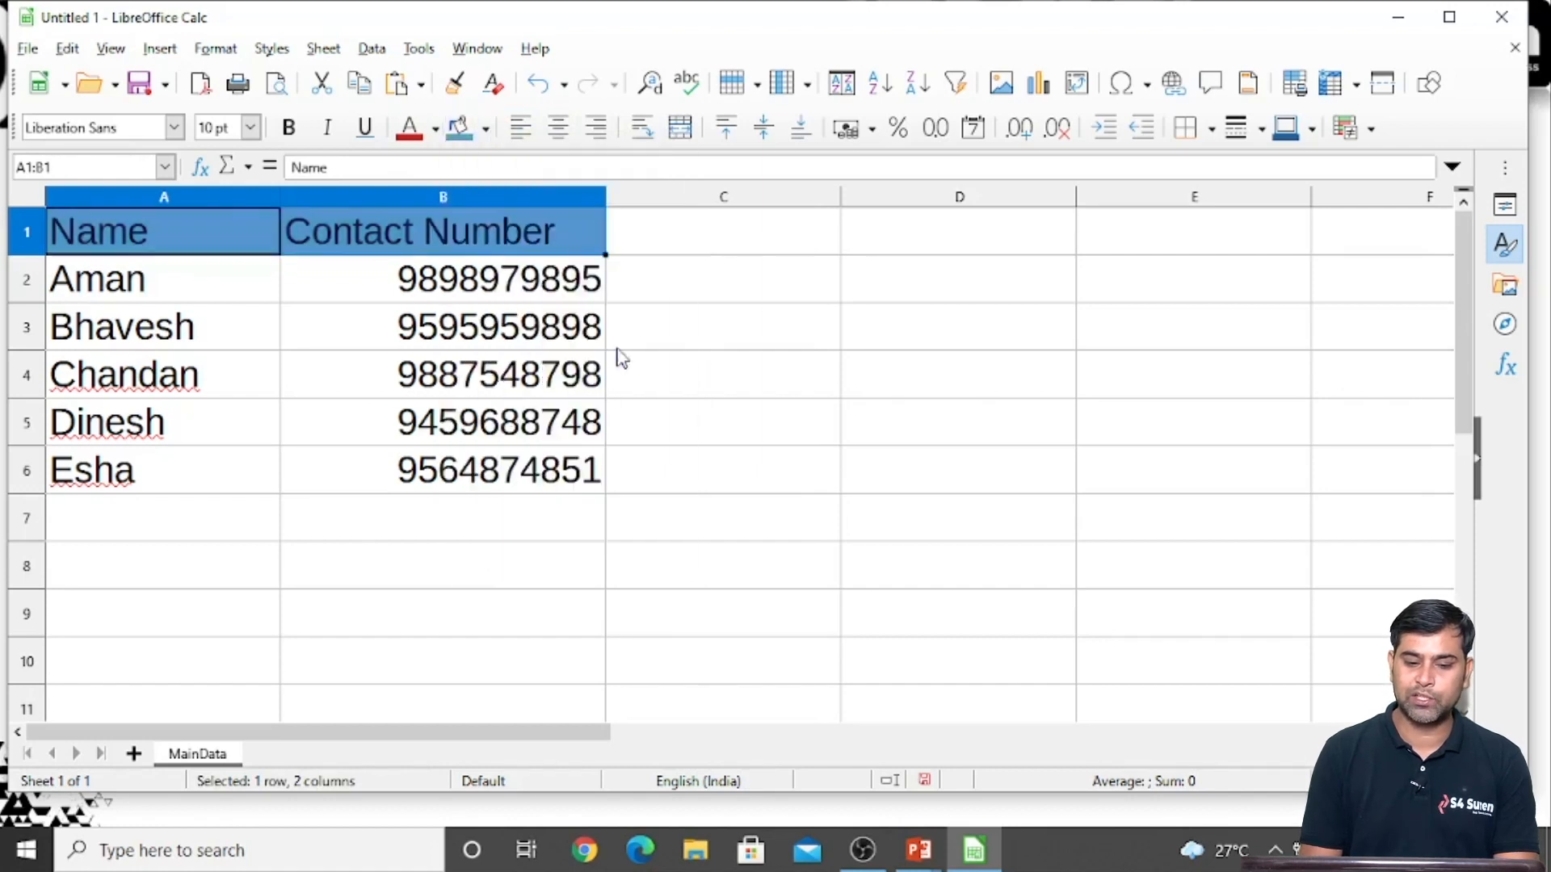
{"action": "key", "text": "ctrl+b"}
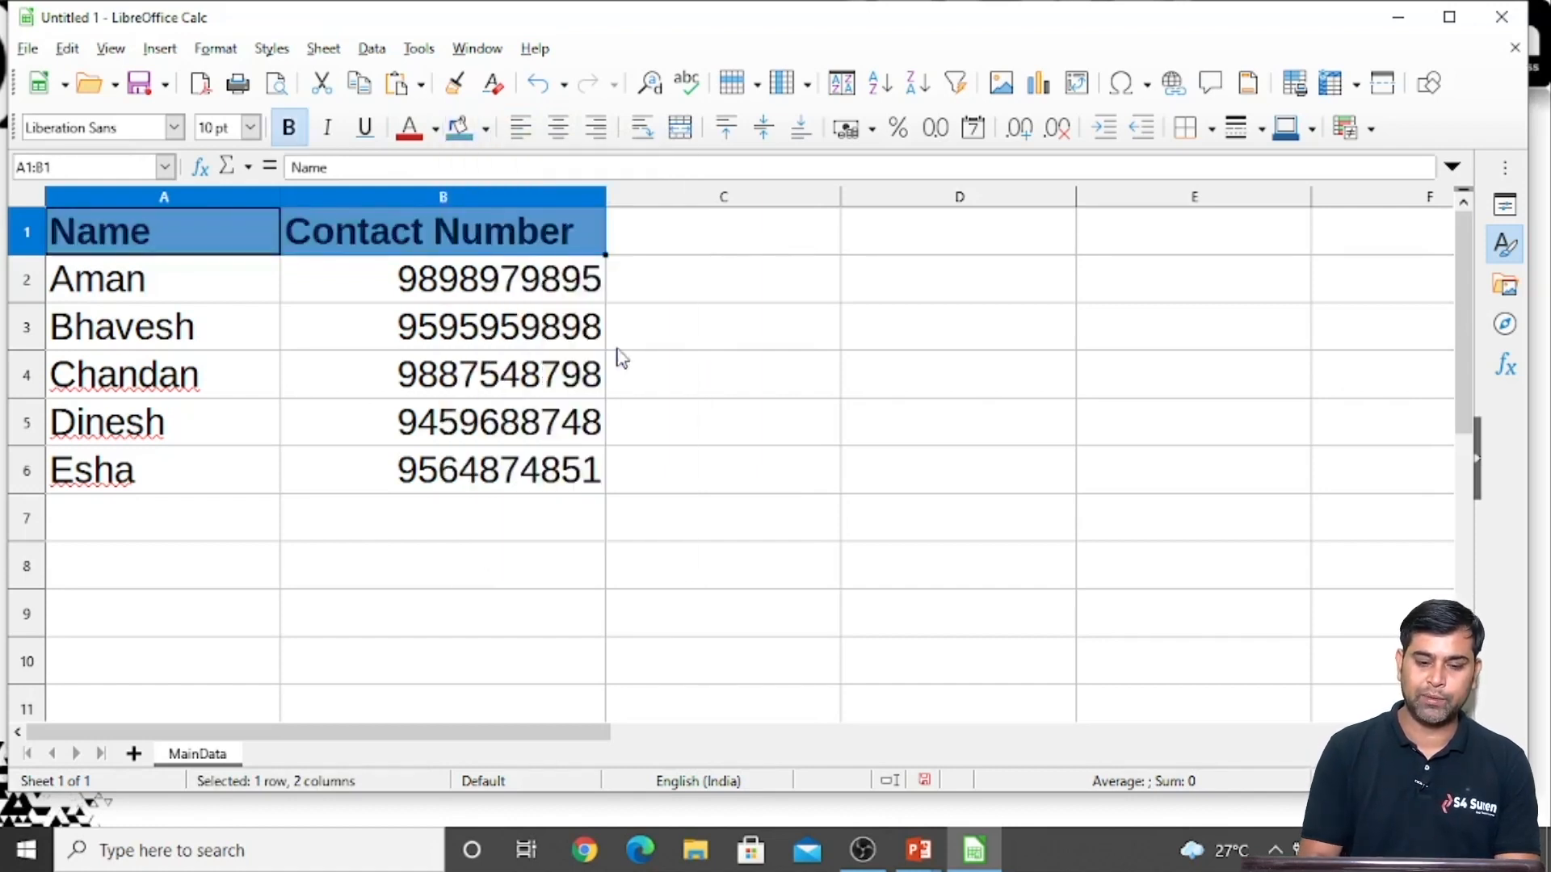
{"action": "left_click", "coordinate": [735, 404]}
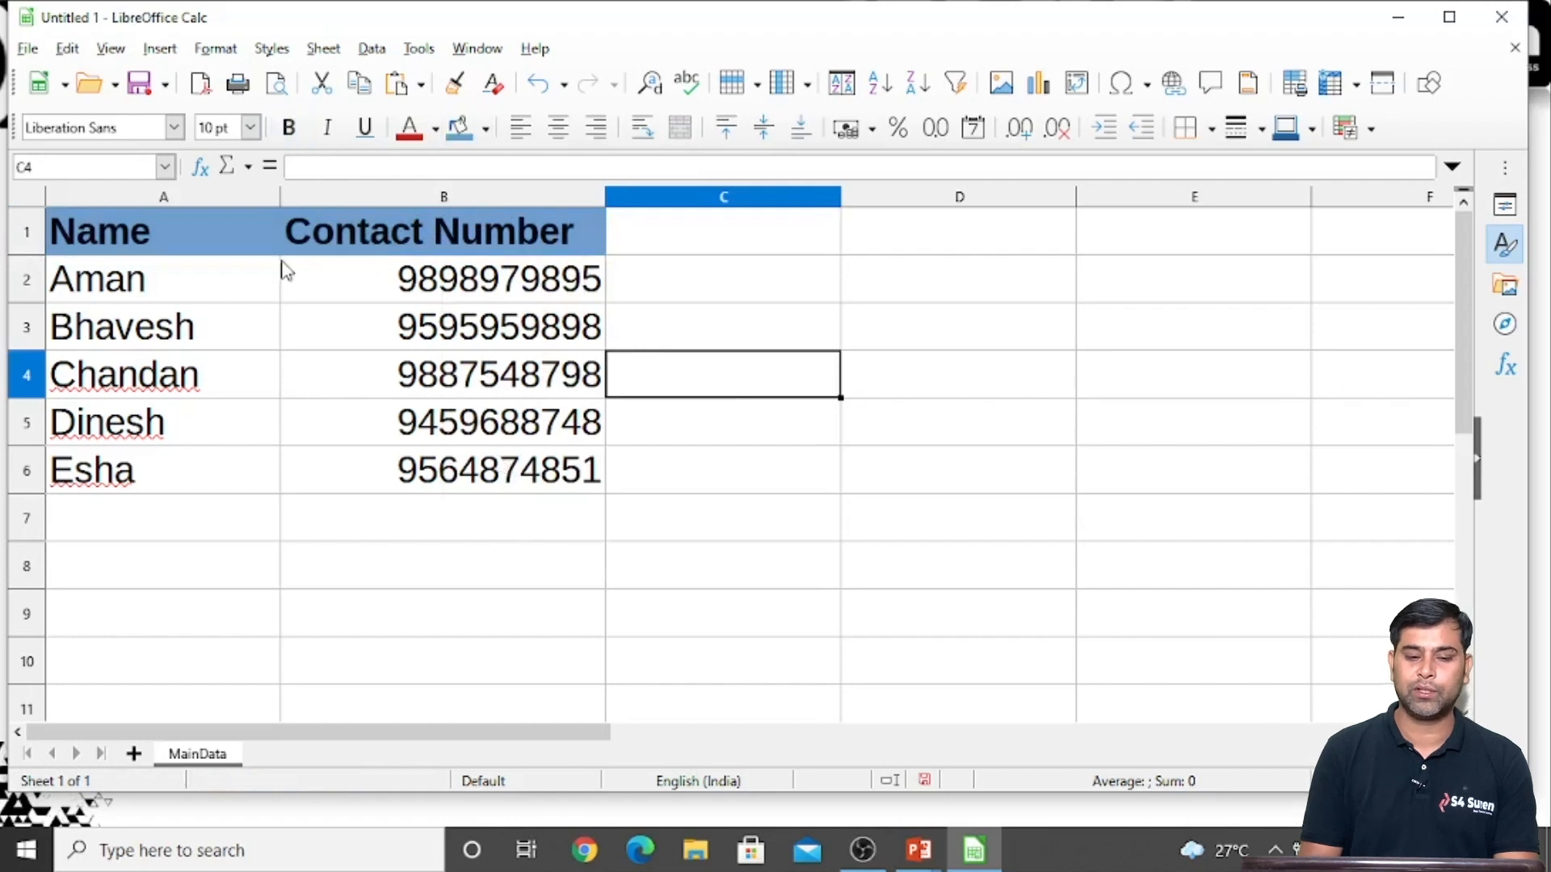
{"action": "left_click", "coordinate": [204, 245]}
{"action": "key", "text": "shift+Right"}
{"action": "key", "text": "shift+Down"}
{"action": "key", "text": "shift+Down"}
{"action": "key", "text": "shift+Down"}
{"action": "key", "text": "shift+Down"}
{"action": "key", "text": "shift+Down"}
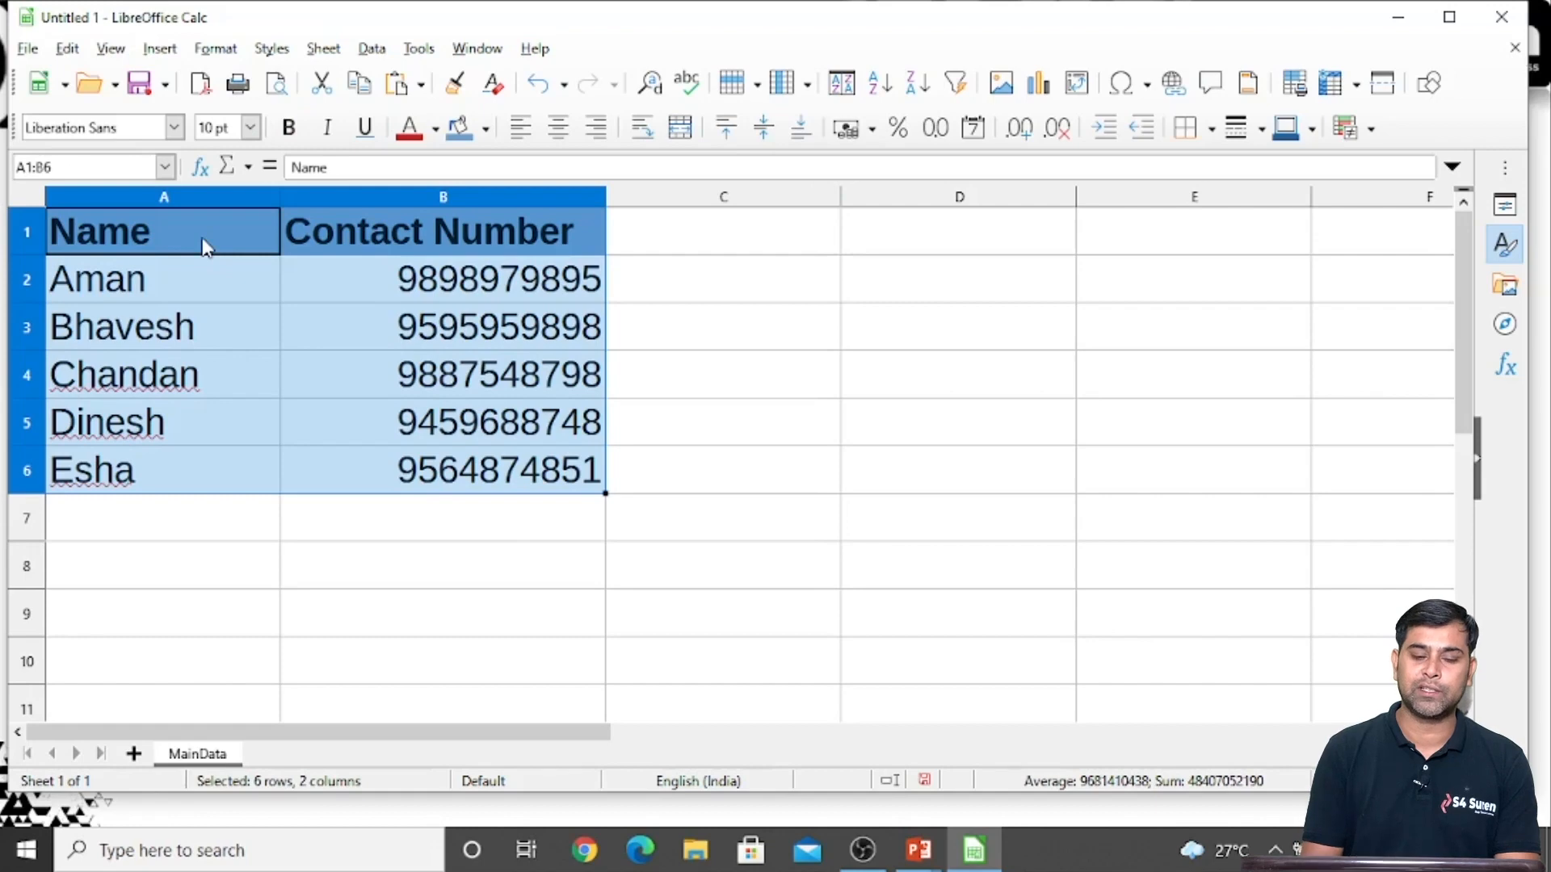
{"action": "left_click", "coordinate": [254, 624]}
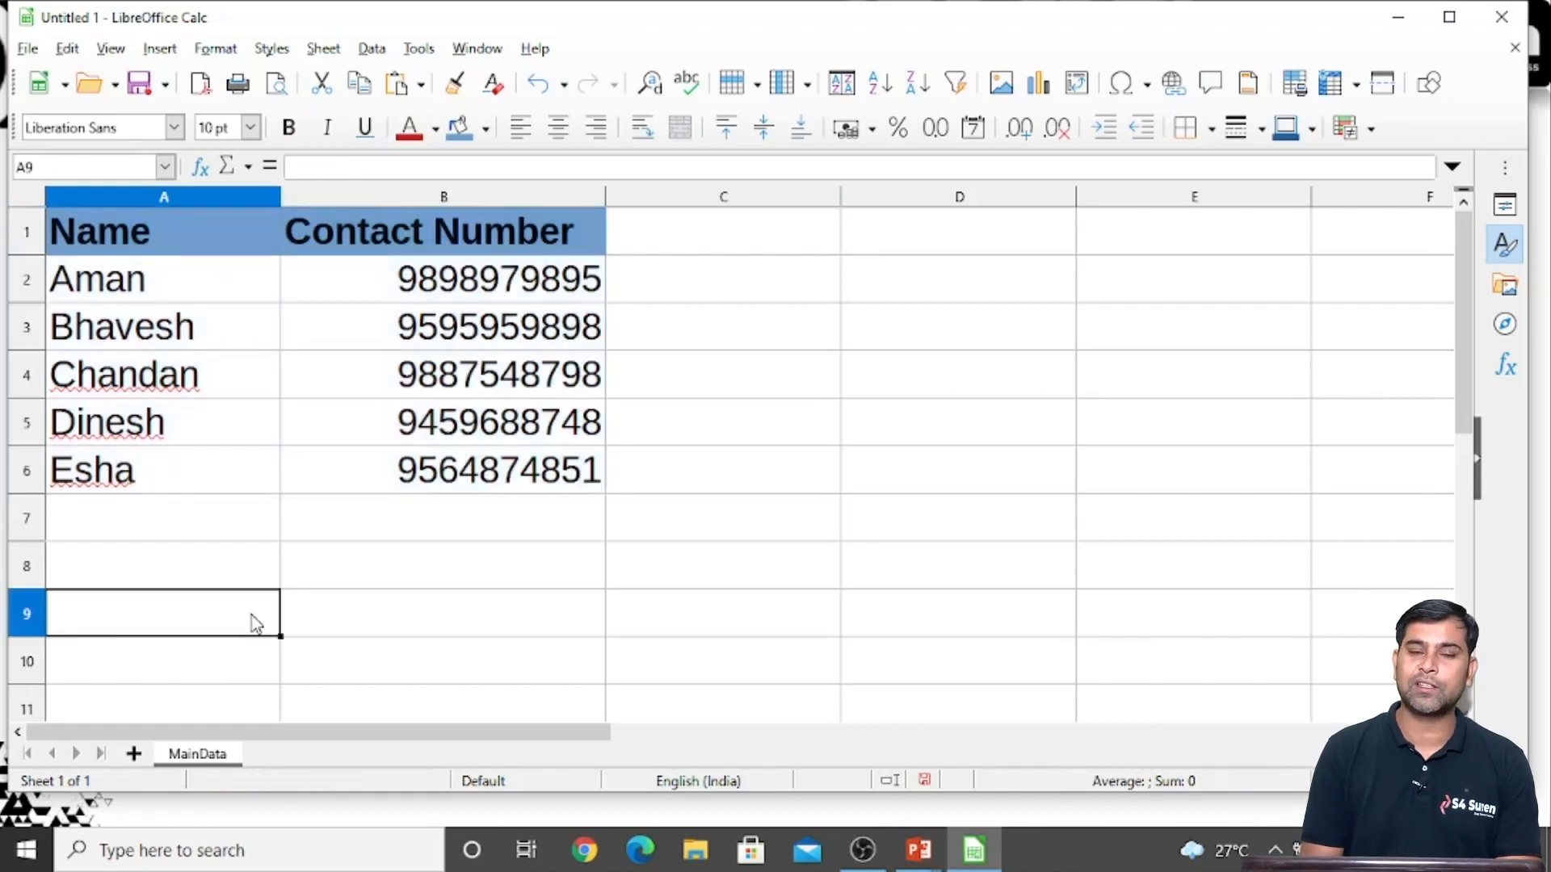
{"action": "left_click", "coordinate": [417, 653]}
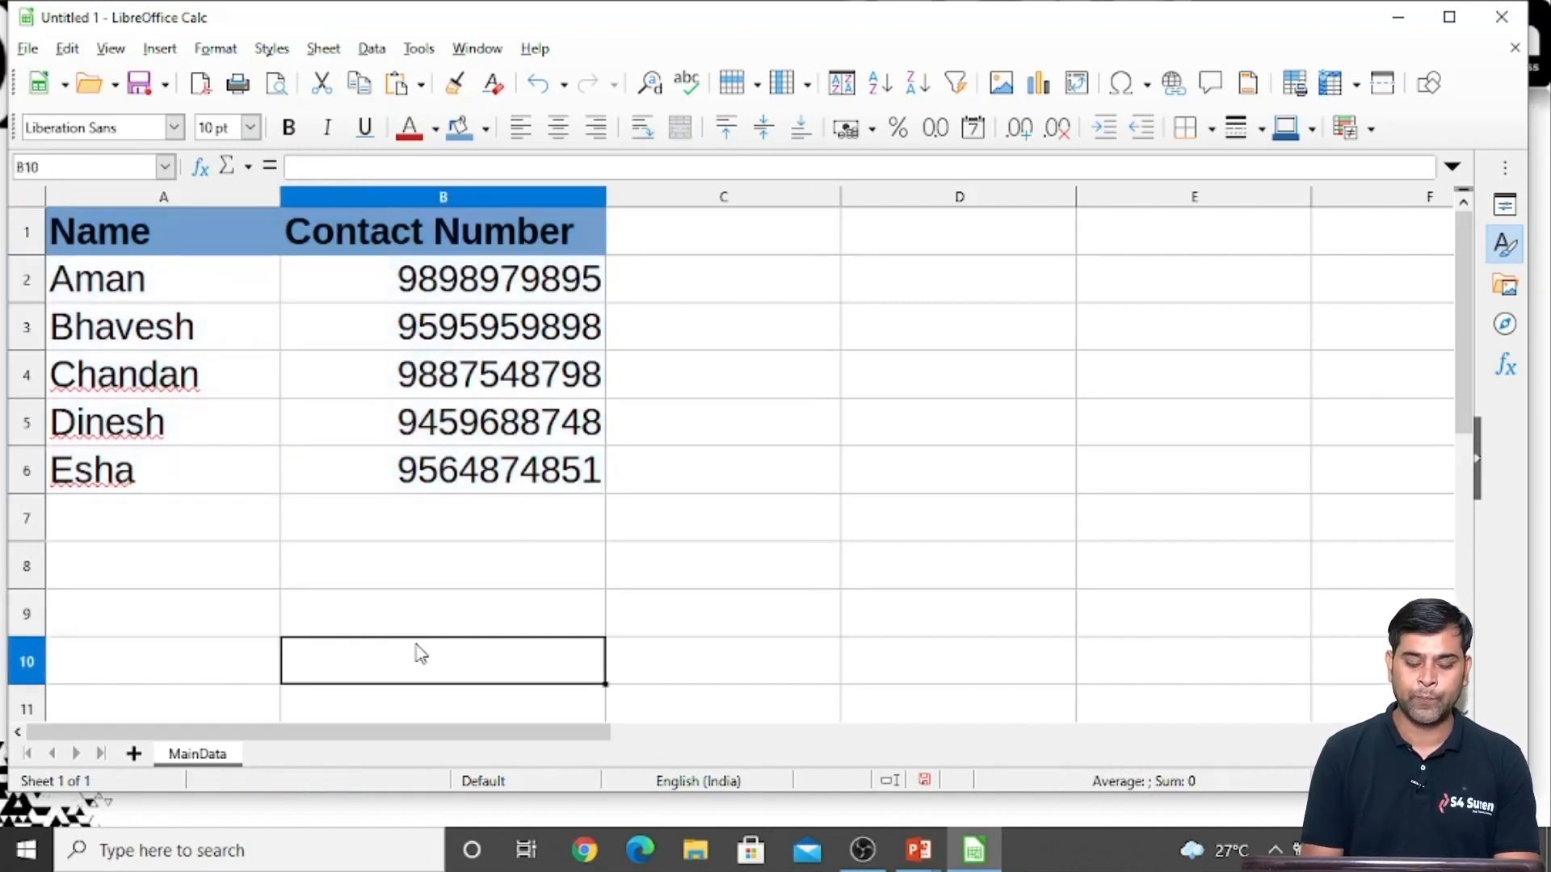
Add a new sheet after MainData and rename it Hindi
{"action": "left_click", "coordinate": [134, 754]}
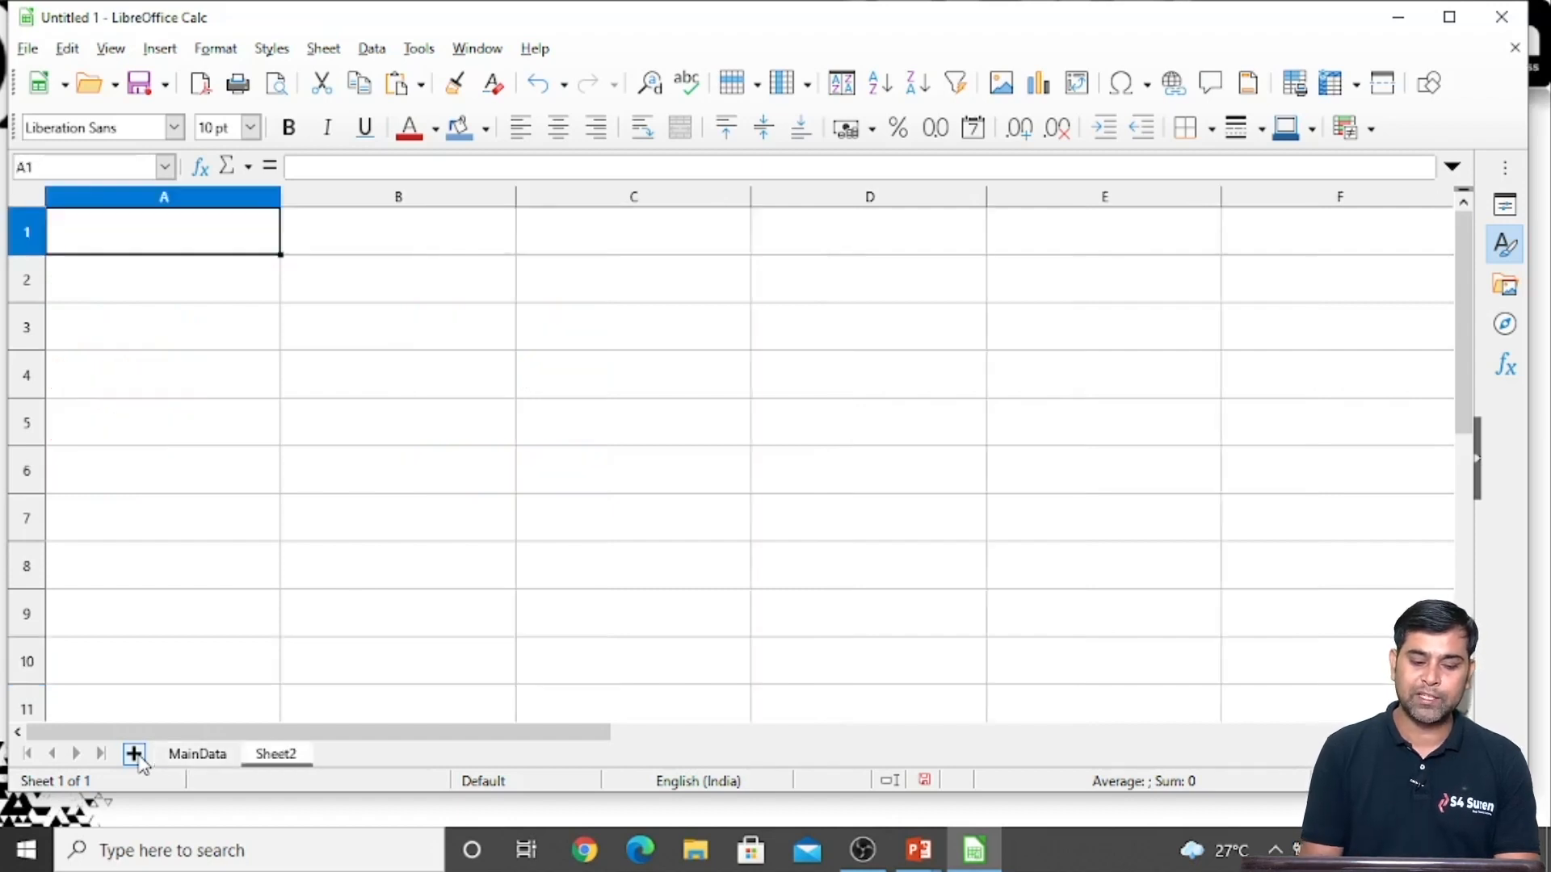
{"action": "double_click", "coordinate": [276, 756]}
{"action": "type", "text": "Hin"}
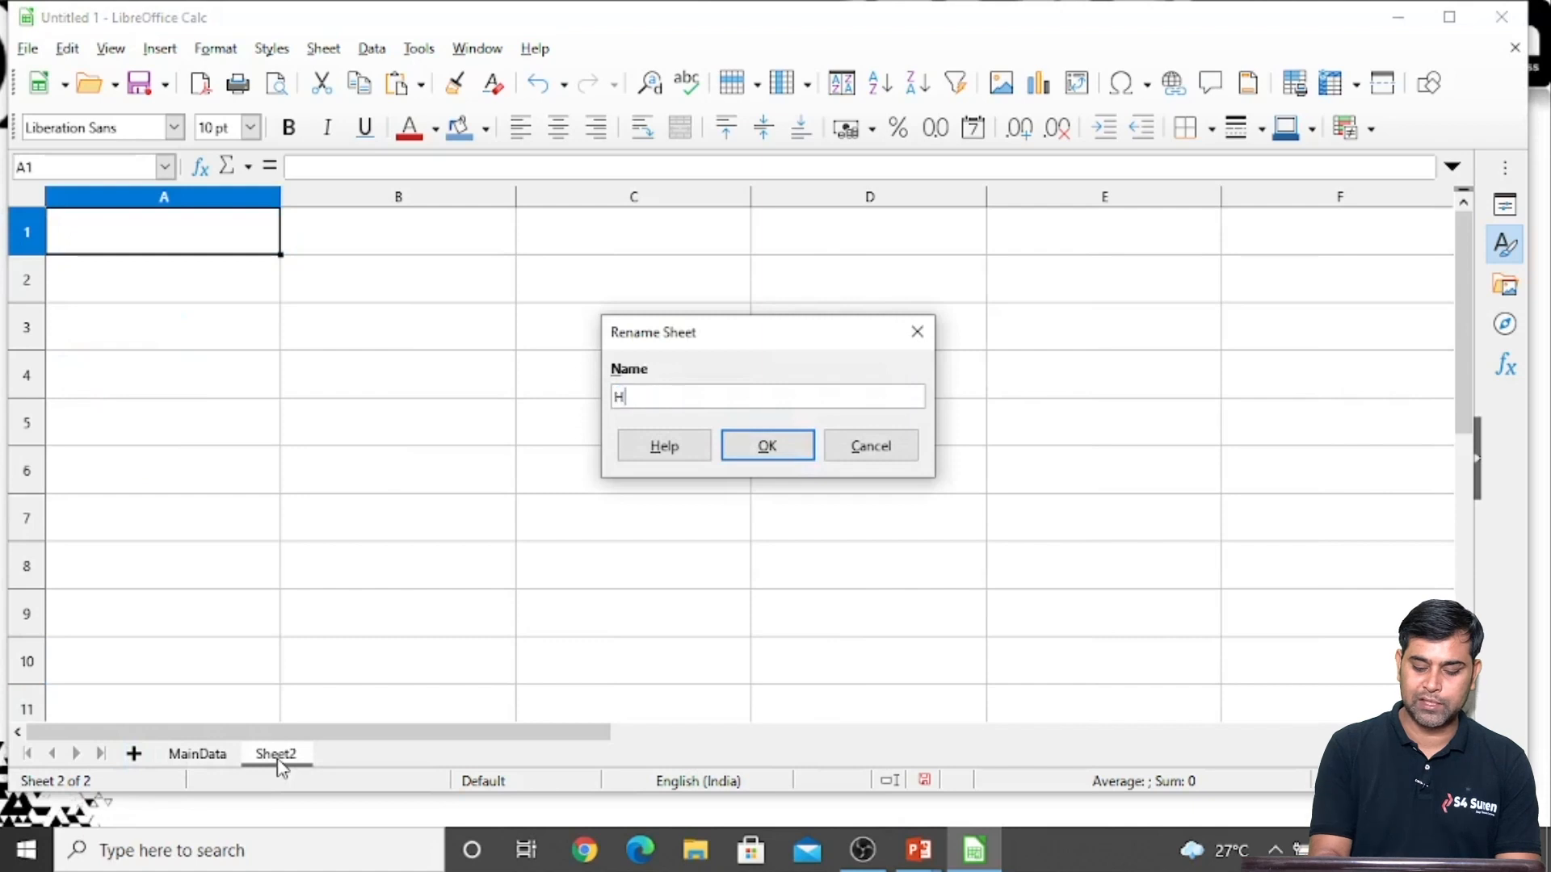
{"action": "key", "text": "BackSpace"}
{"action": "key", "text": "BackSpace"}
{"action": "key", "text": "BackSpace"}
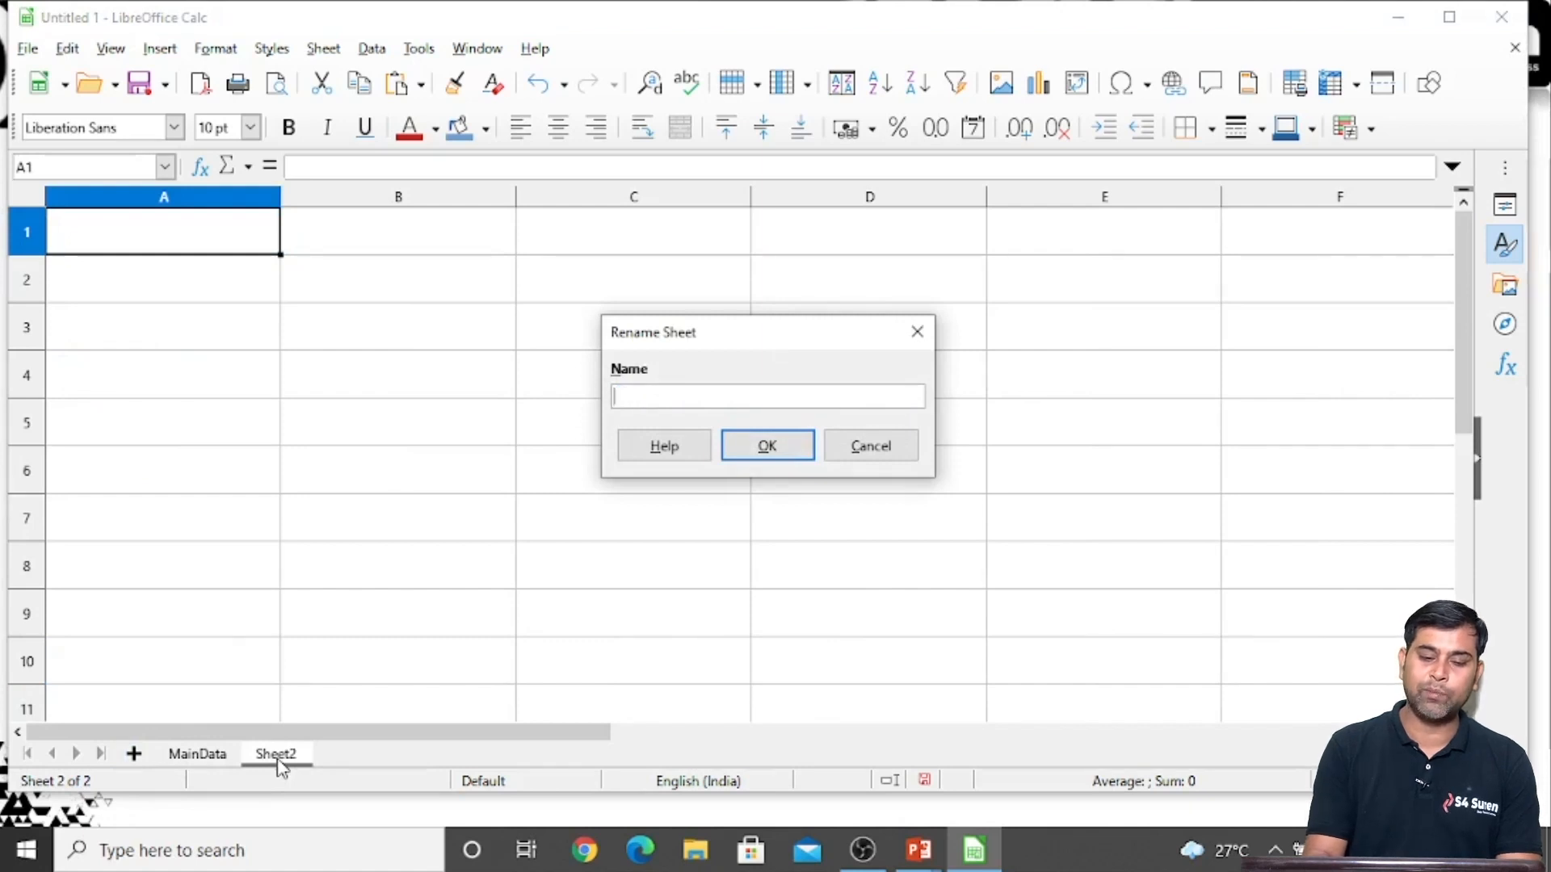
{"action": "type", "text": "Hindi"}
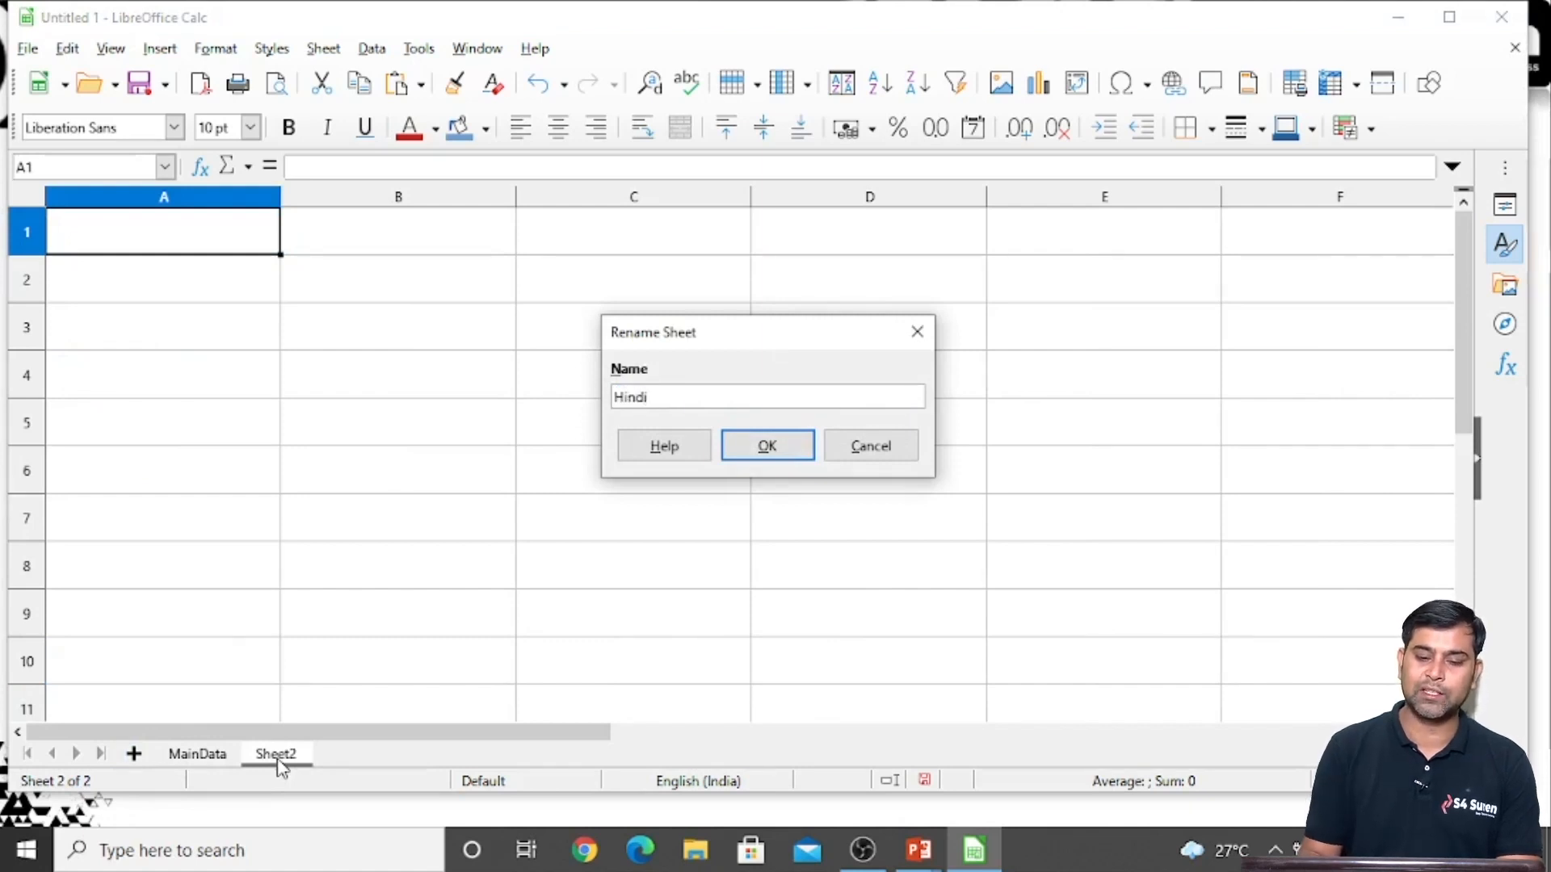
{"action": "key", "text": "Return"}
{"action": "left_click", "coordinate": [333, 648]}
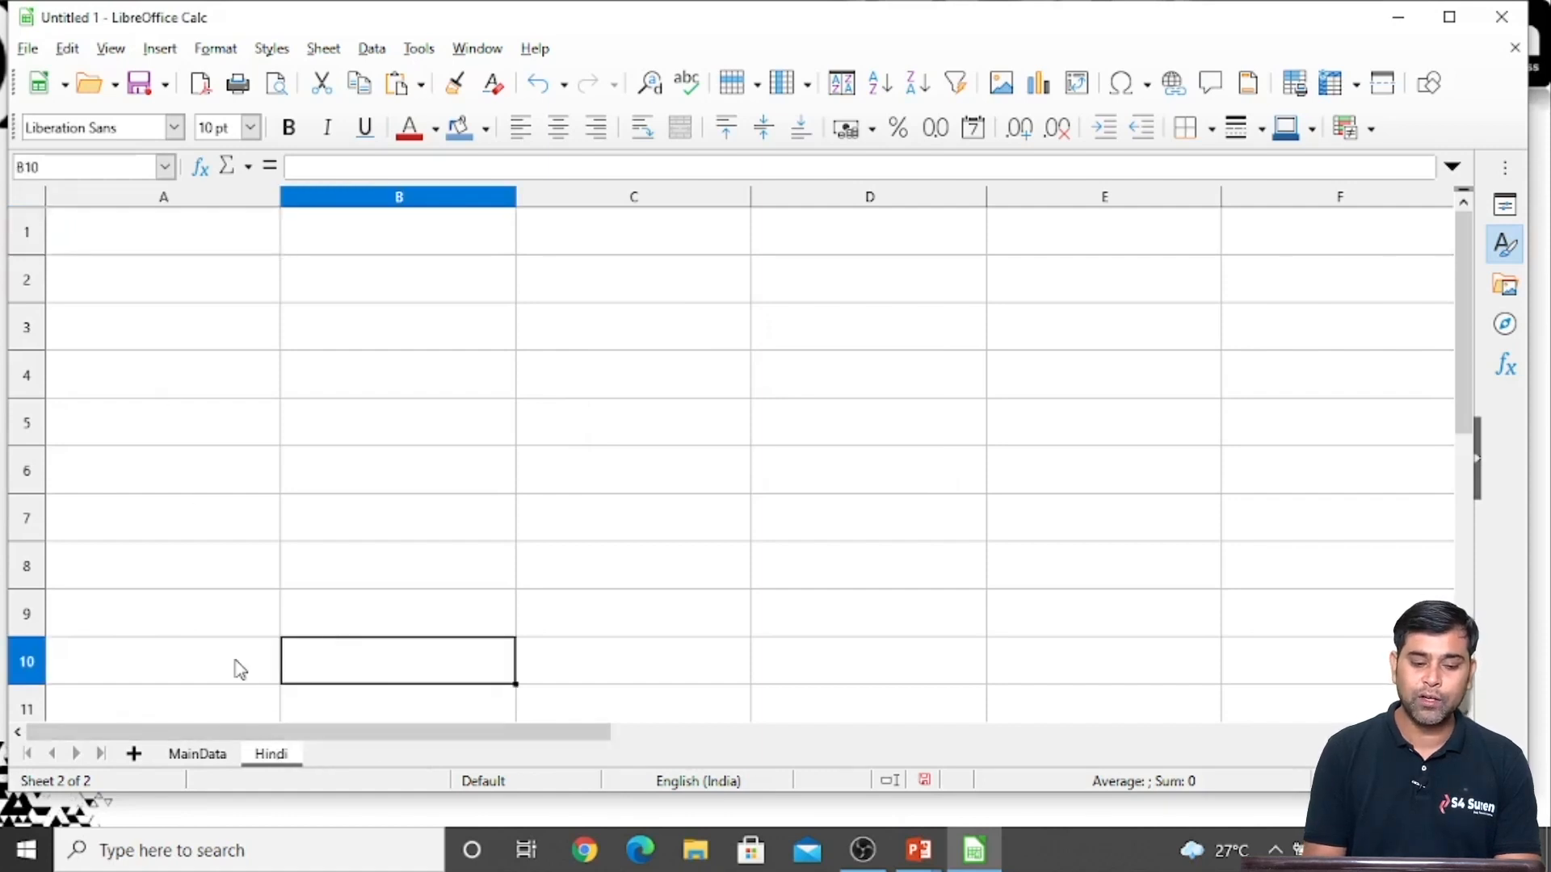
Copy the whole contact table, A1:B6, on the MainData sheet
{"action": "left_click", "coordinate": [194, 758]}
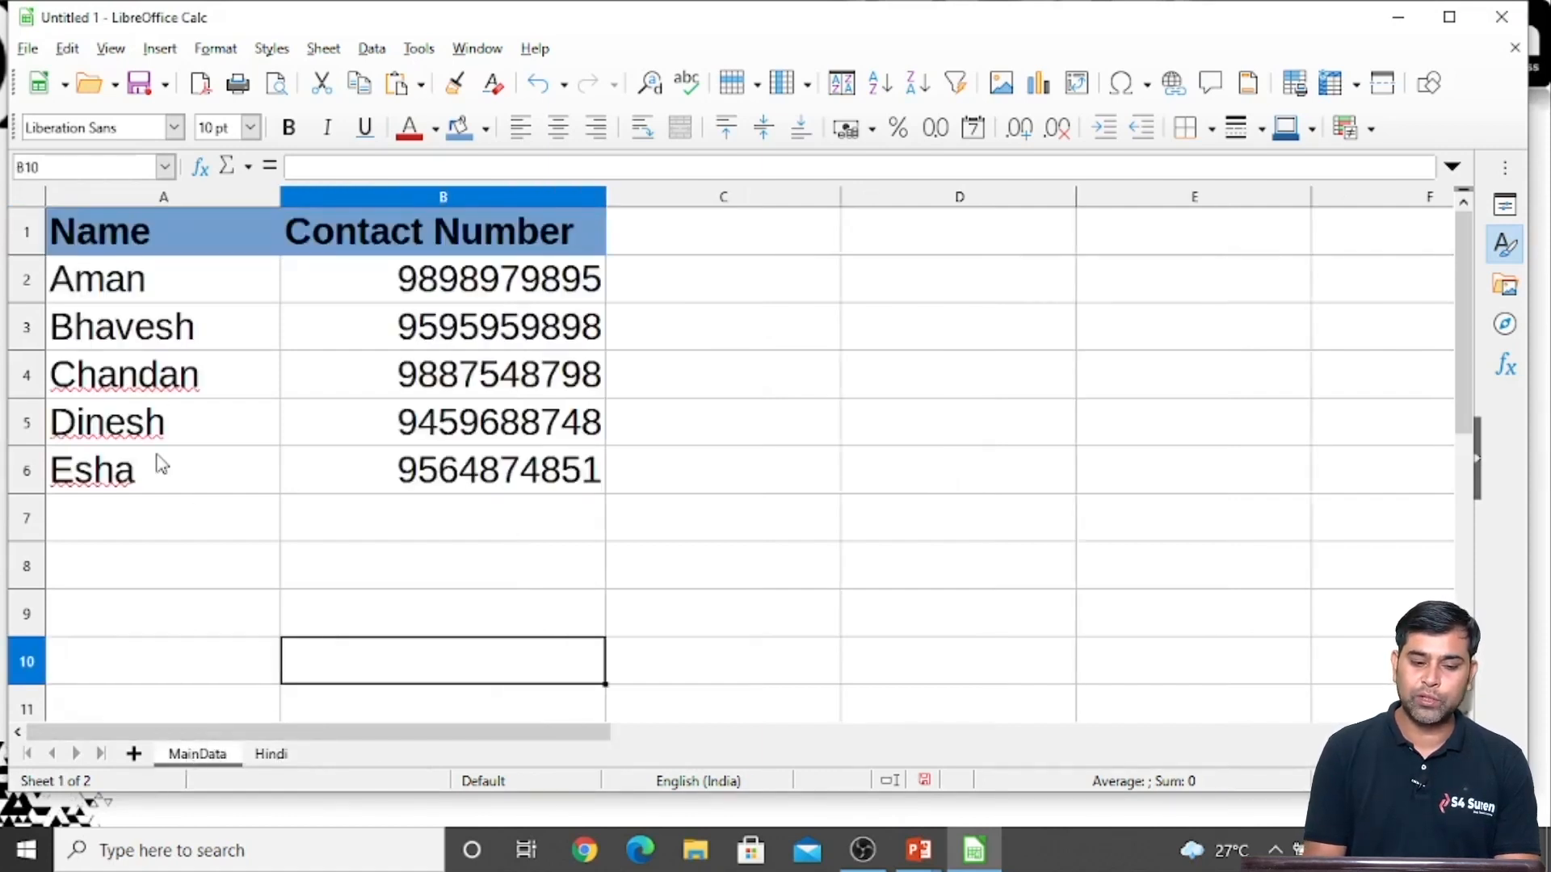
{"action": "left_click", "coordinate": [186, 296]}
{"action": "key", "text": "Up"}
{"action": "key", "text": "shift+Right"}
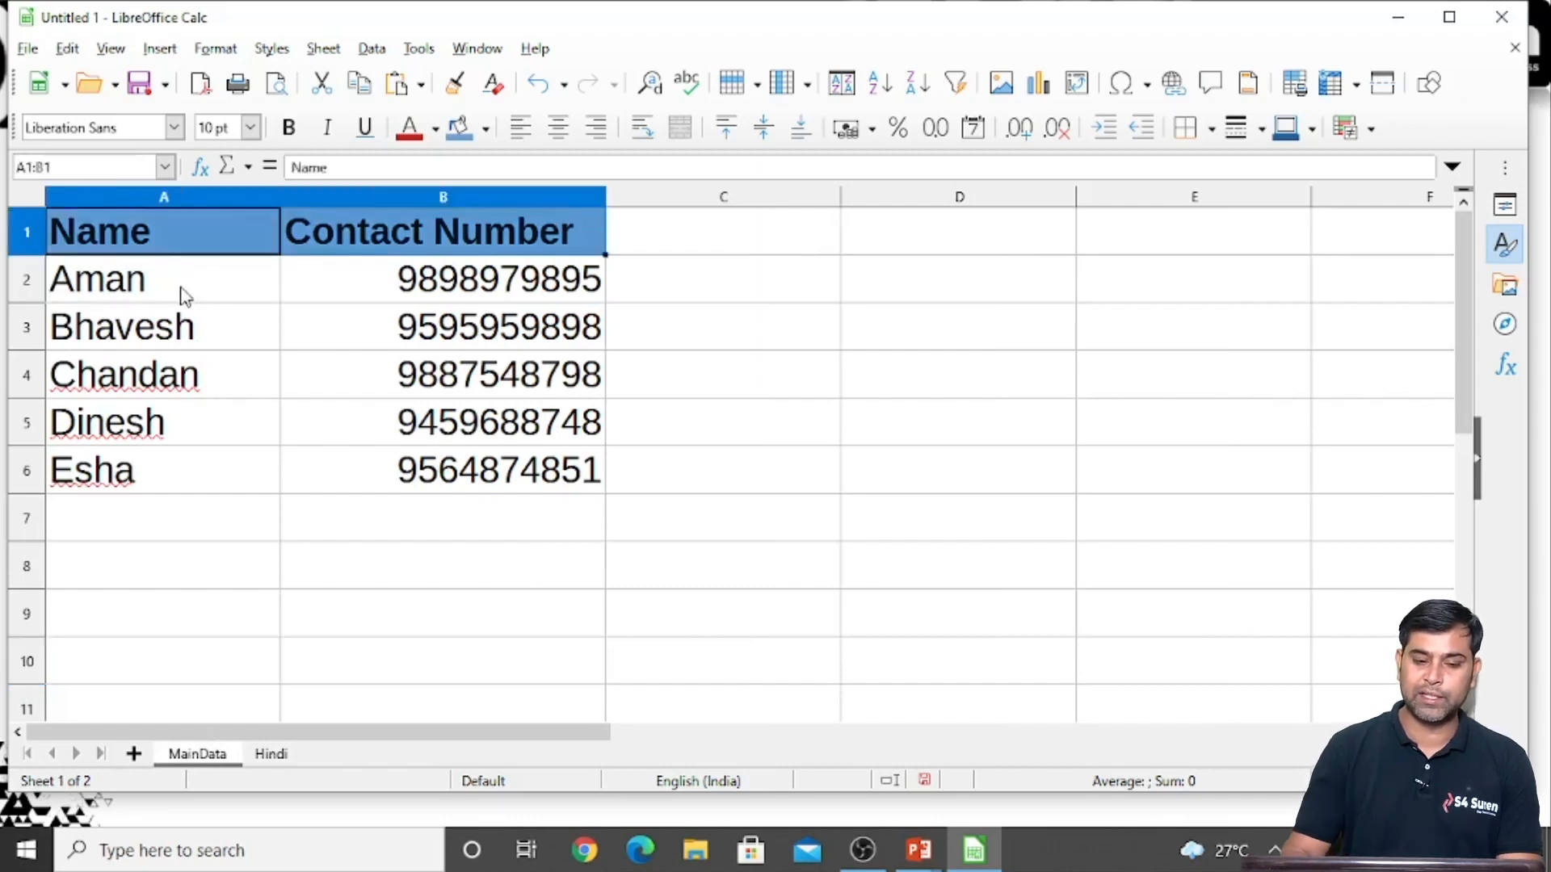
{"action": "key", "text": "shift+Right"}
{"action": "key", "text": "shift+Down"}
{"action": "key", "text": "shift+Left"}
{"action": "key", "text": "shift+Down"}
{"action": "key", "text": "shift+Down"}
{"action": "key", "text": "shift+Down"}
{"action": "key", "text": "shift+Down"}
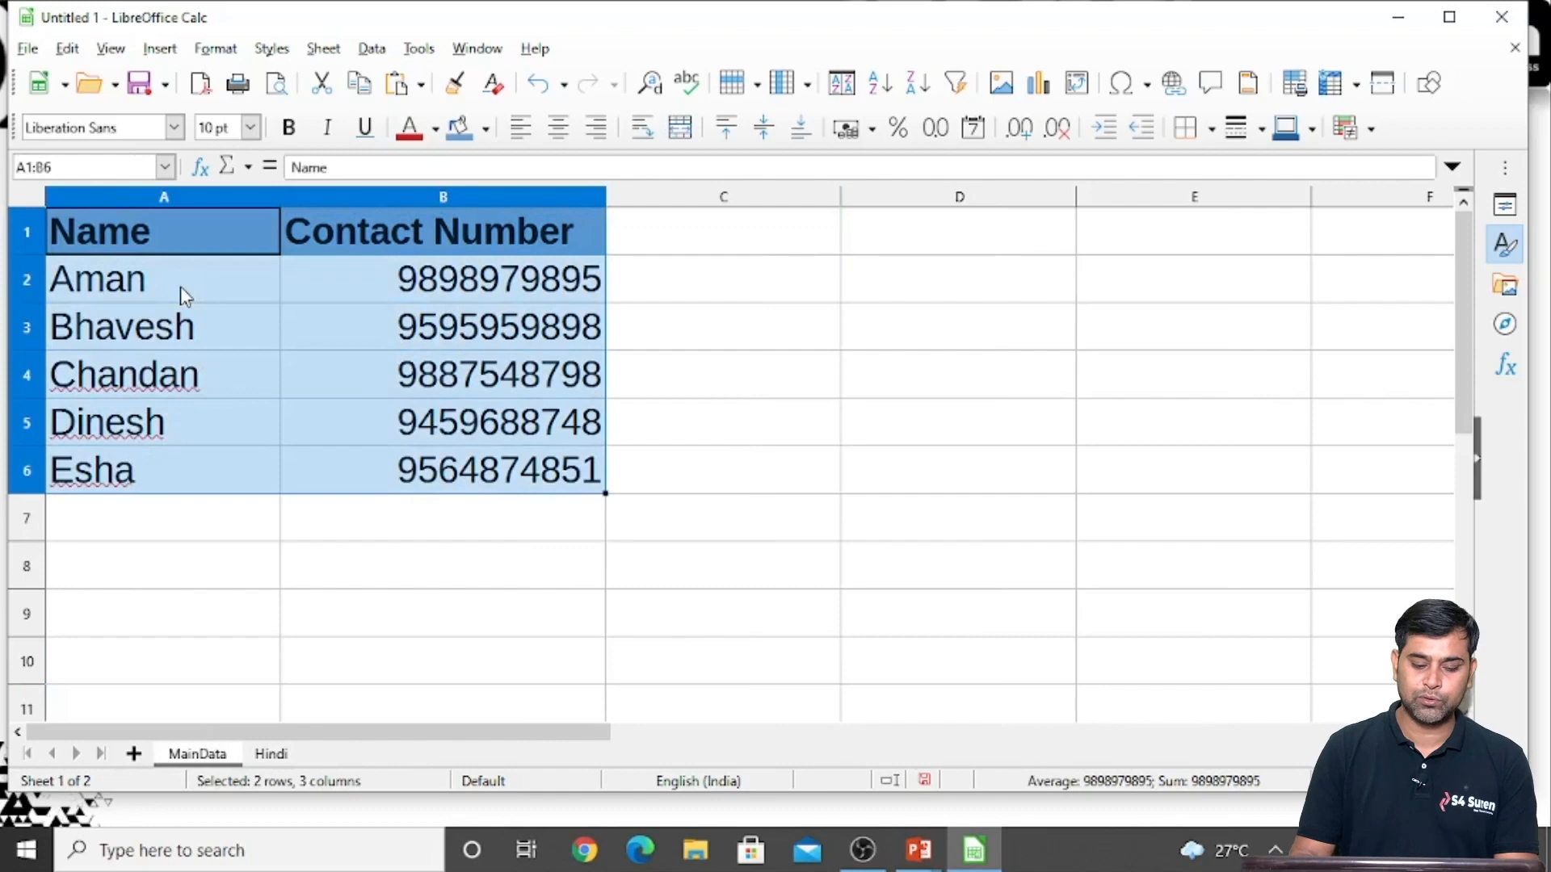
{"action": "key", "text": "ctrl+c"}
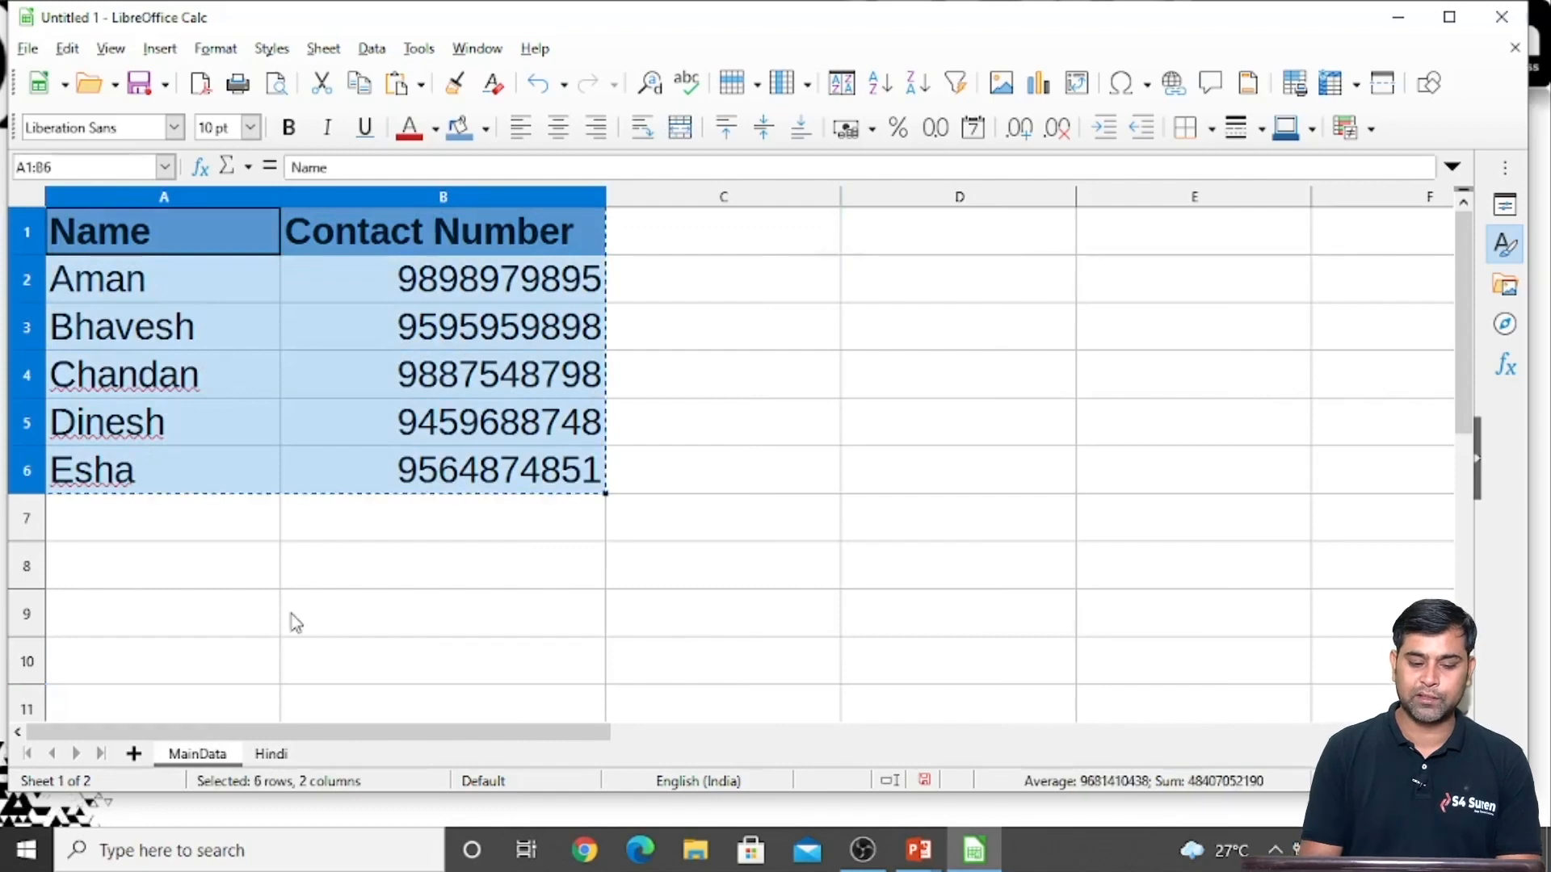
Paste the copied contact table into the Hindi sheet starting at cell A1
{"action": "left_click", "coordinate": [270, 754]}
{"action": "left_click", "coordinate": [97, 216]}
{"action": "key", "text": "ctrl+v"}
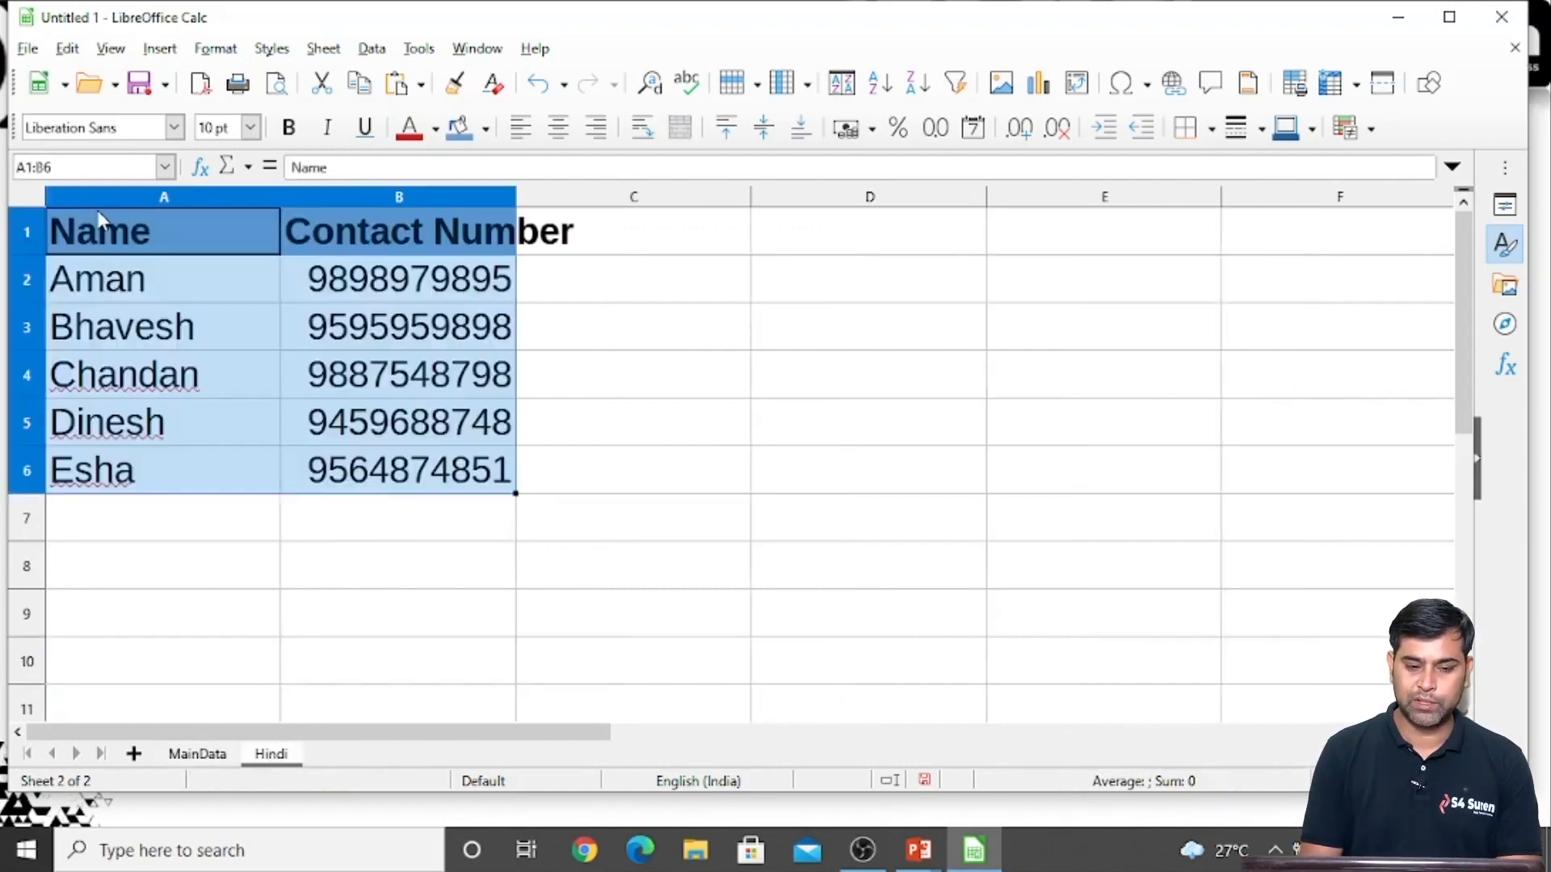
{"action": "key", "text": "Down"}
{"action": "key", "text": "Down"}
{"action": "key", "text": "Down"}
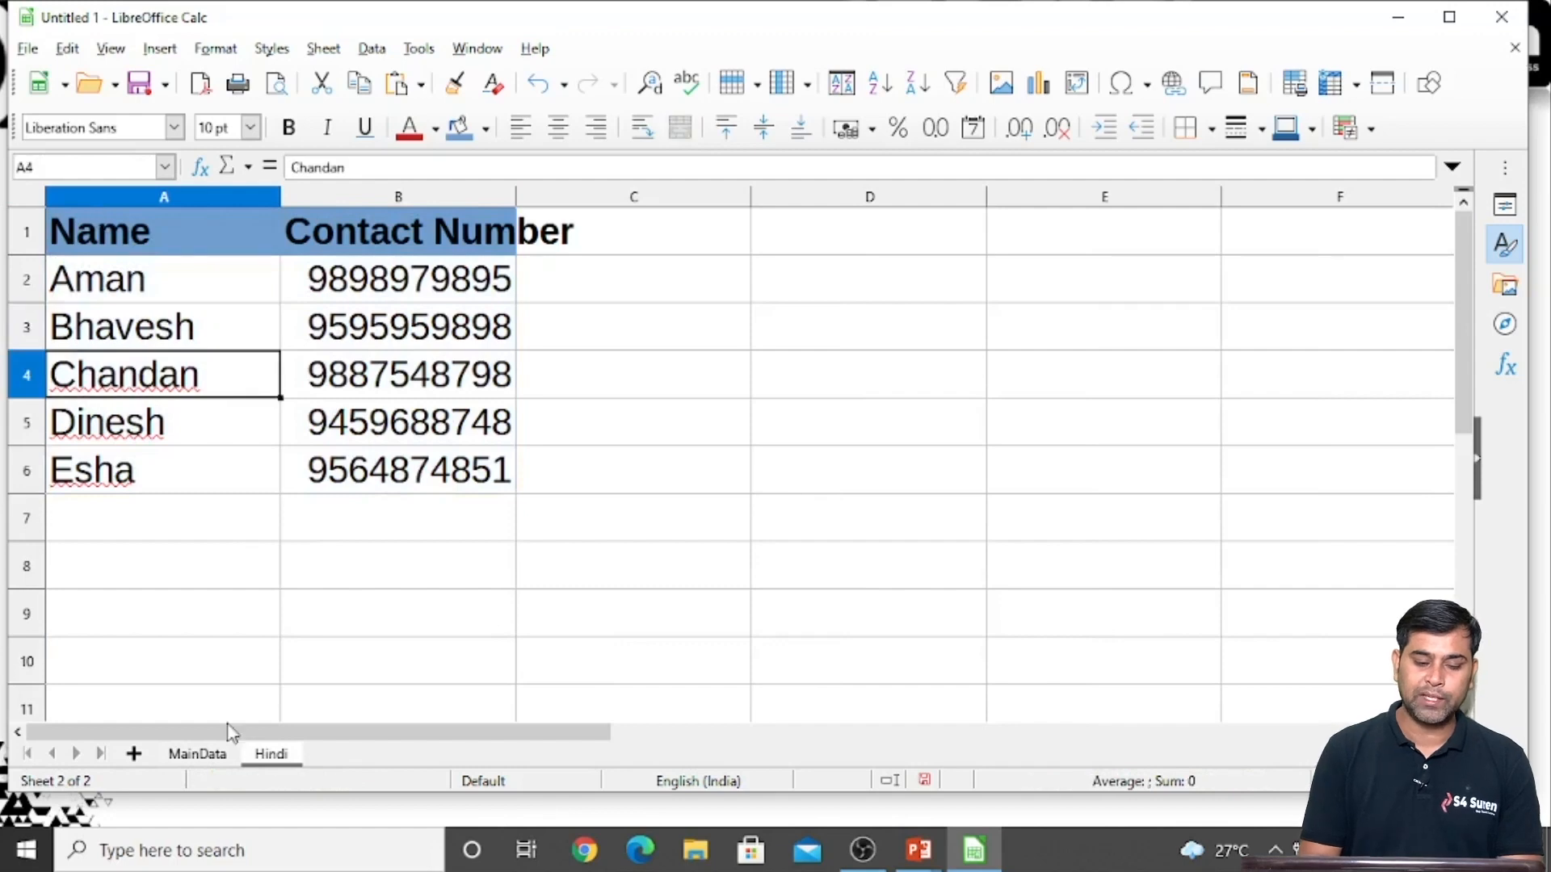
Replace the first person's contact number in cell B2 of MainData with a different ten-digit number
{"action": "left_click", "coordinate": [200, 756]}
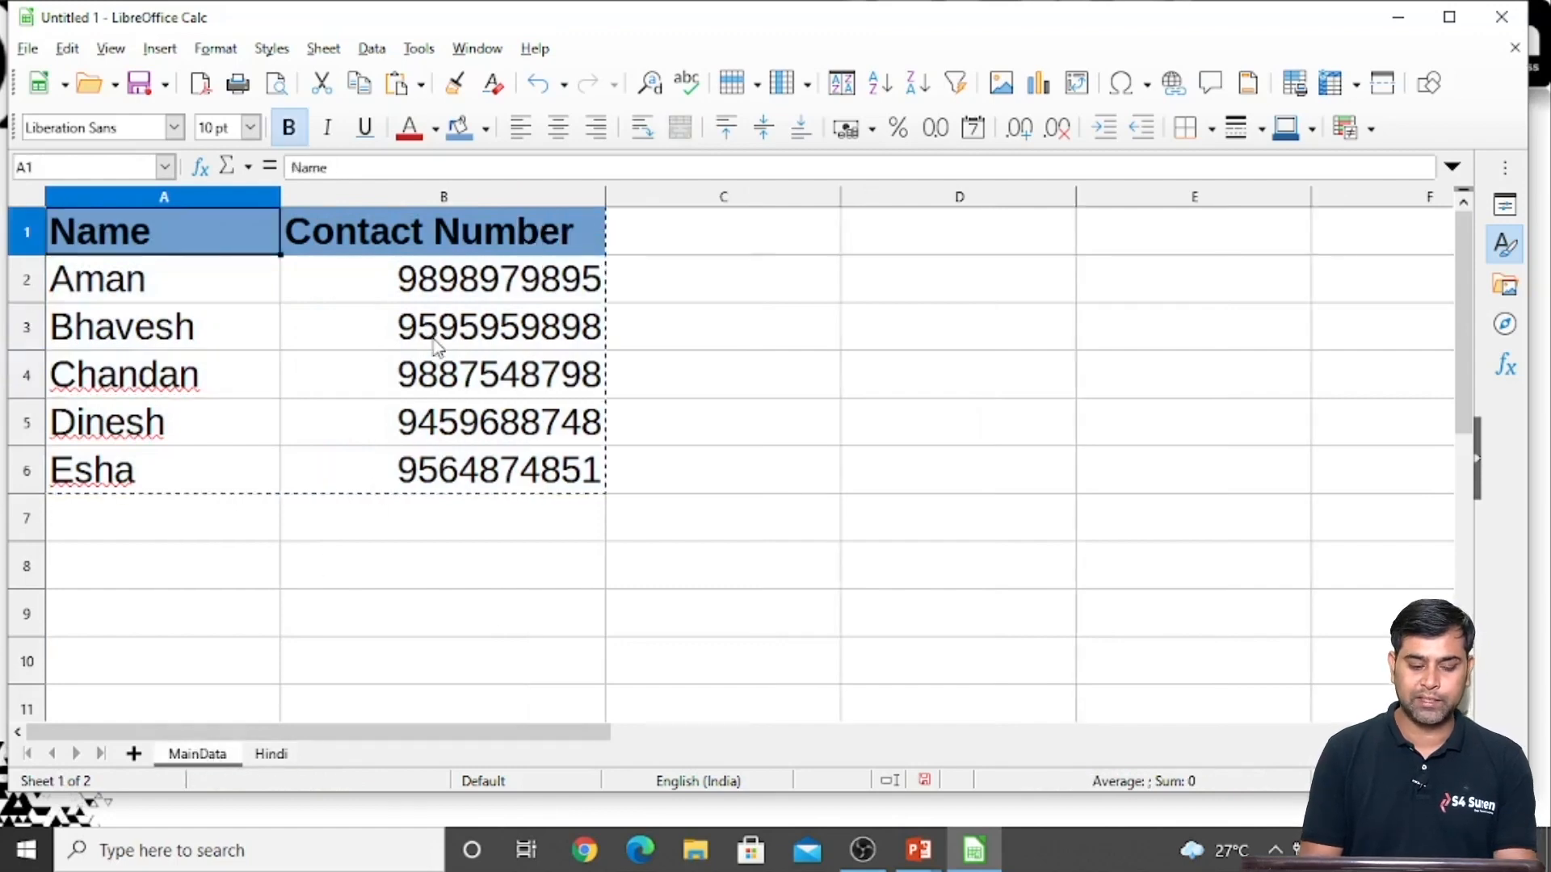
{"action": "left_click", "coordinate": [451, 296]}
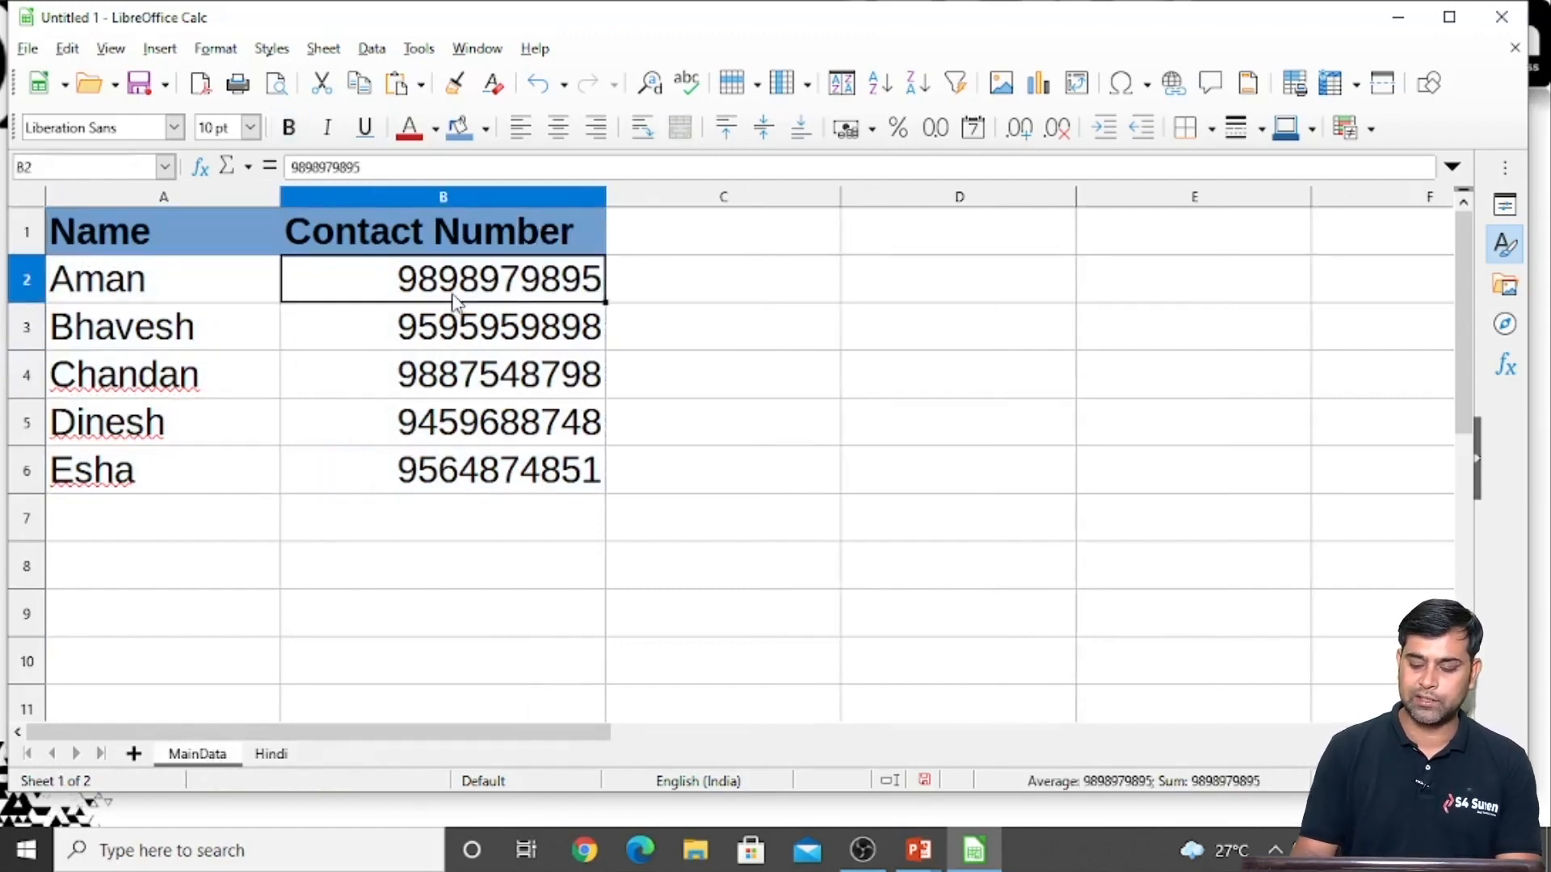
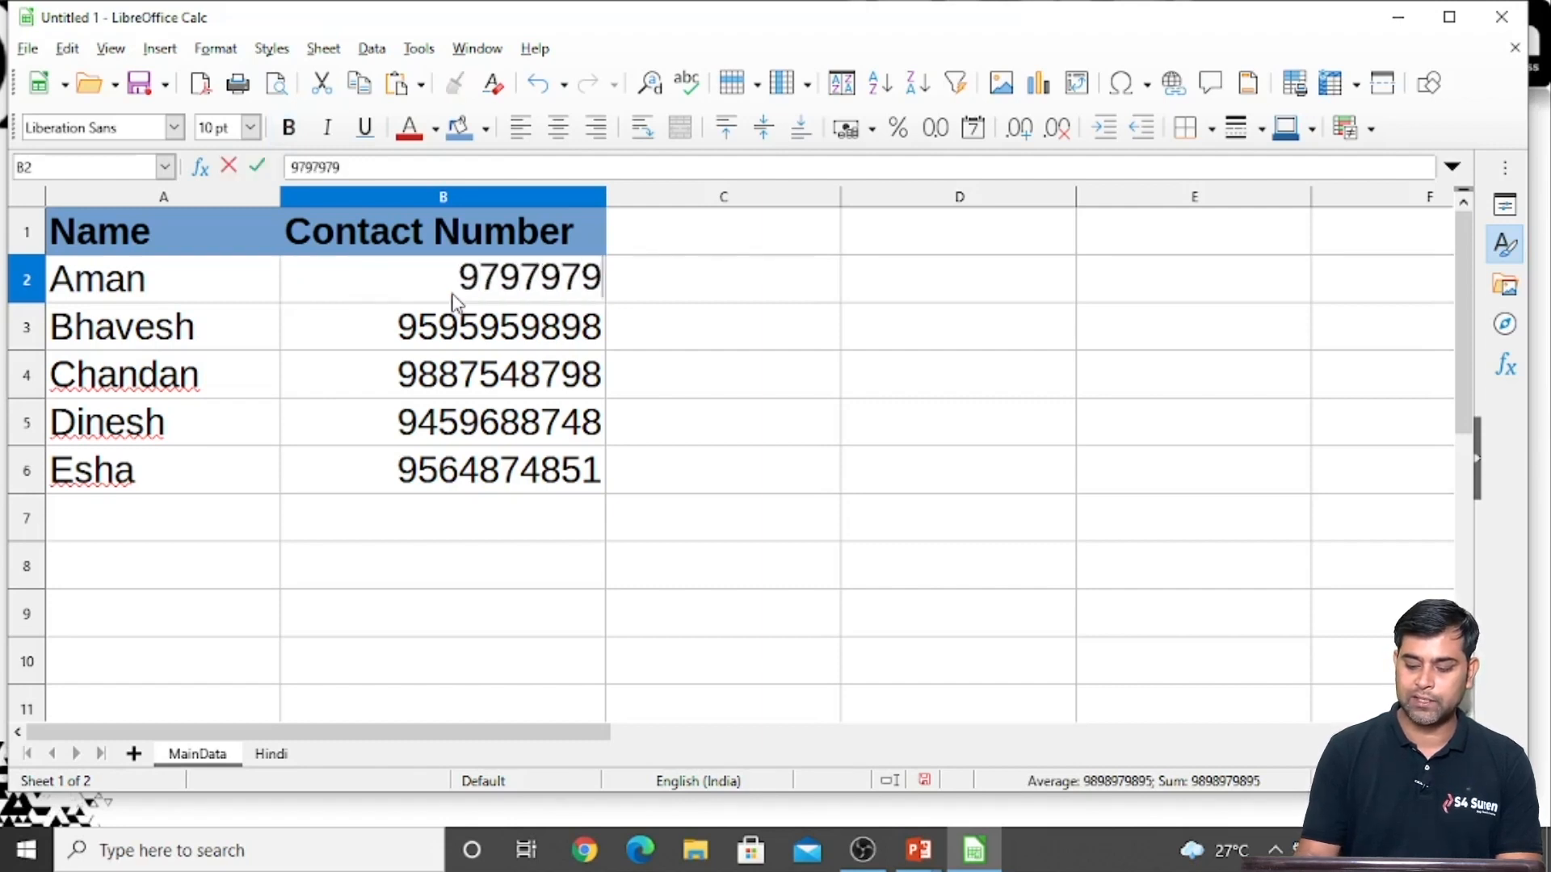
{"action": "key", "text": "Return"}
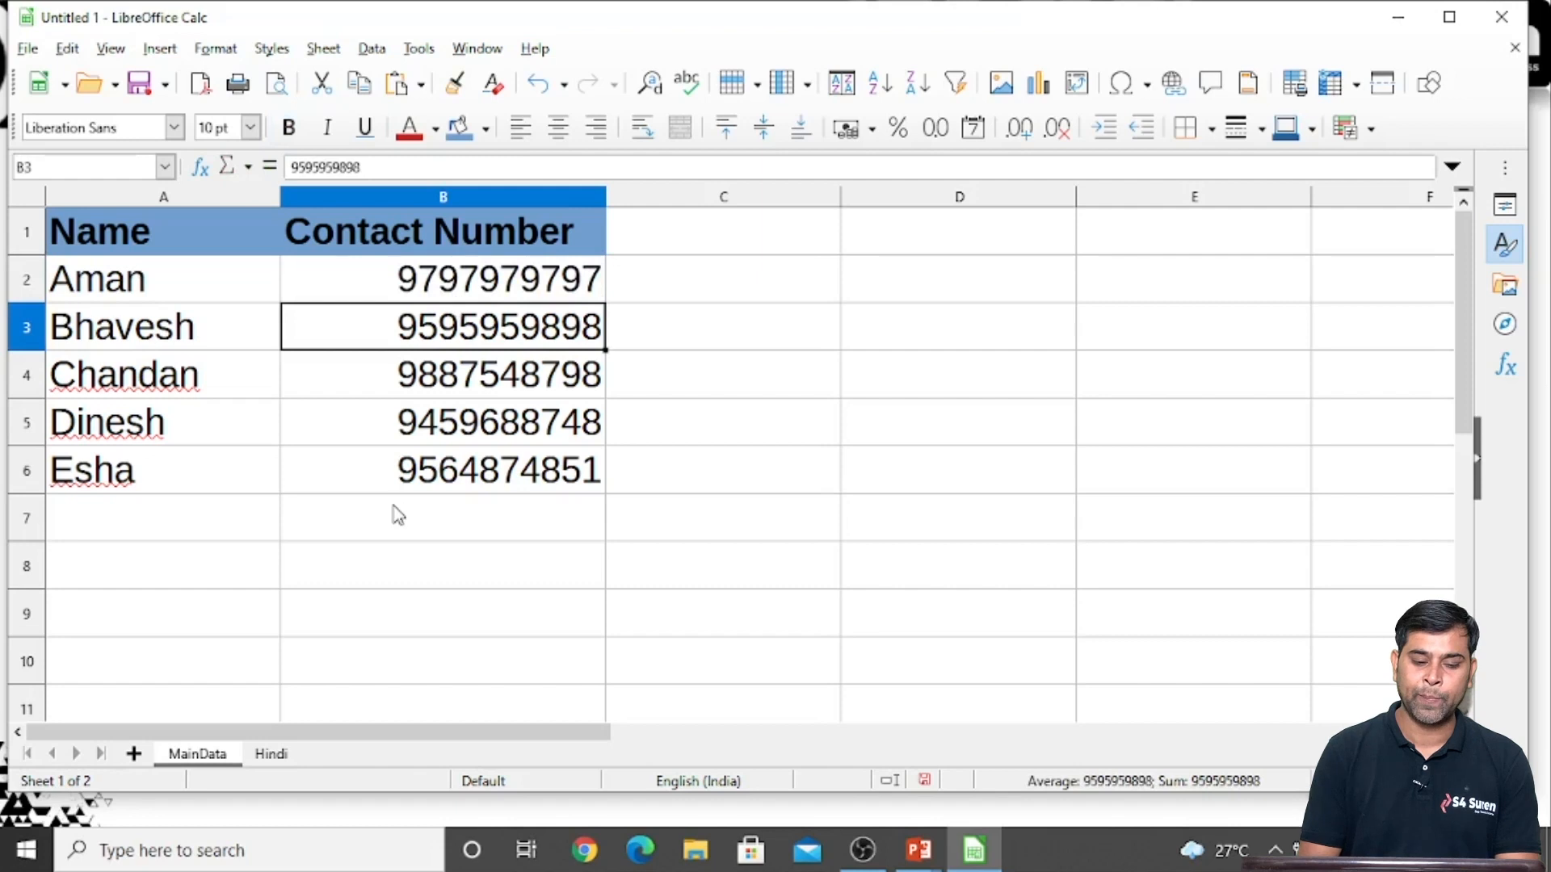
{"action": "left_click", "coordinate": [412, 263]}
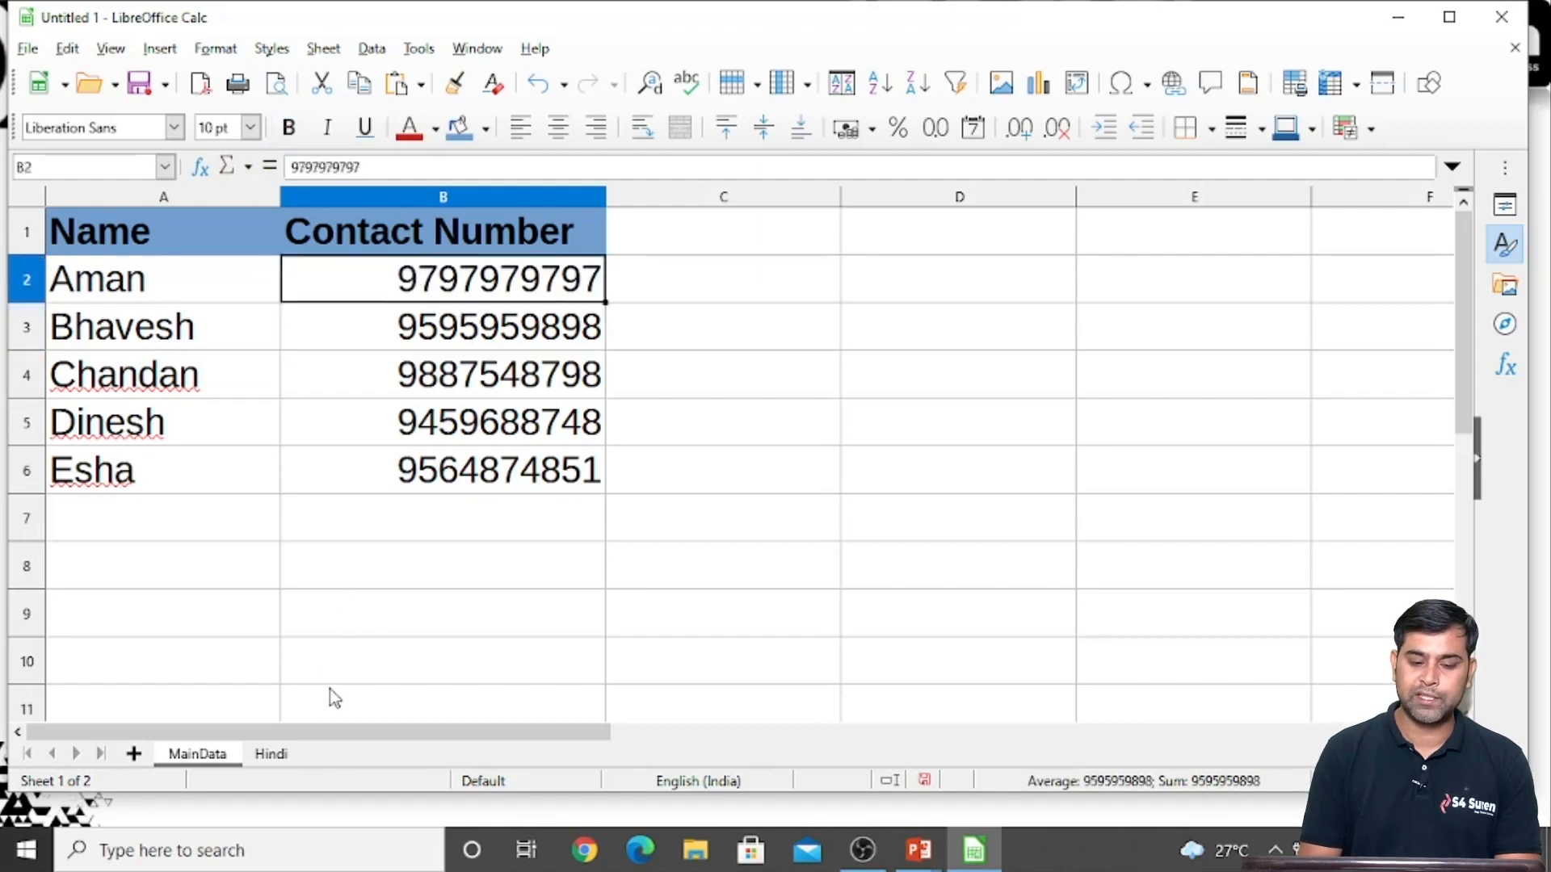
Check the contact number in B2 of the Hindi sheet and clear the contents of A1:B6 there
{"action": "left_click", "coordinate": [271, 753]}
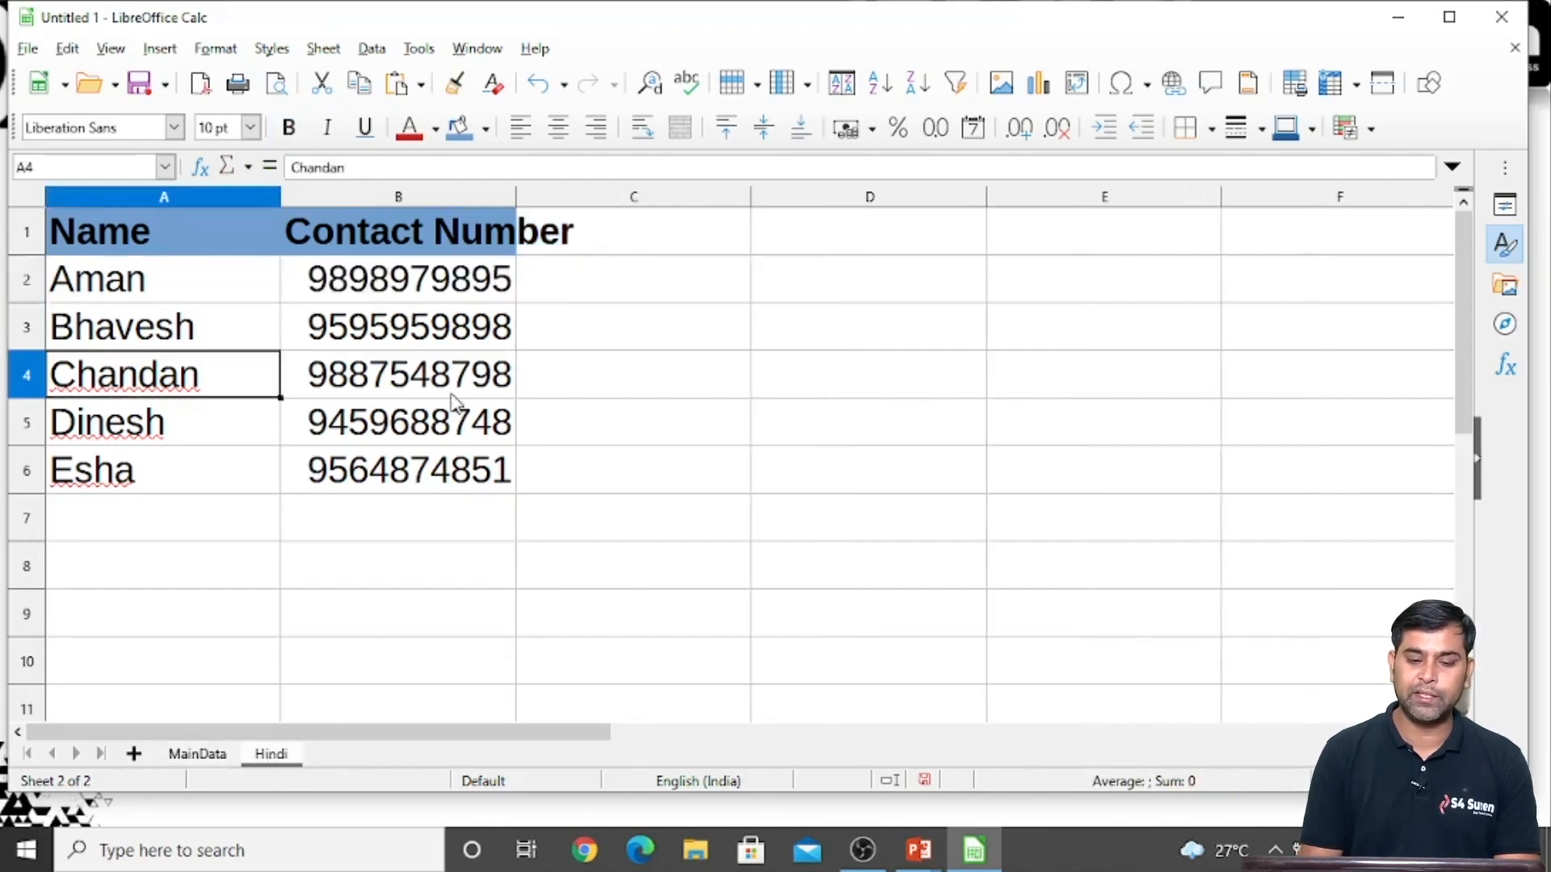
{"action": "left_click", "coordinate": [428, 283]}
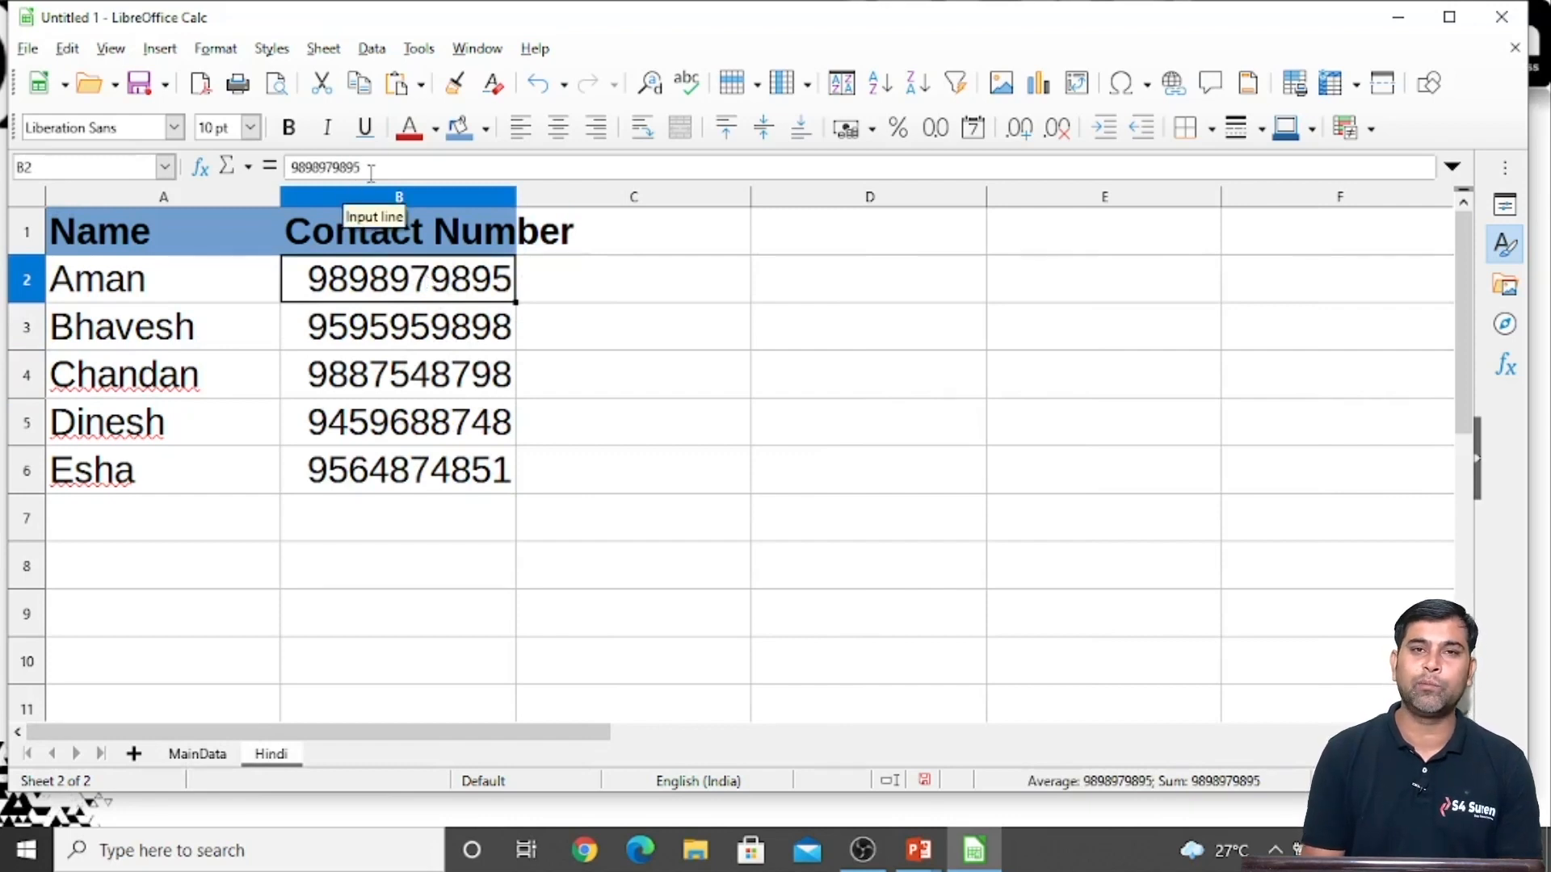
{"action": "left_click", "coordinate": [493, 417]}
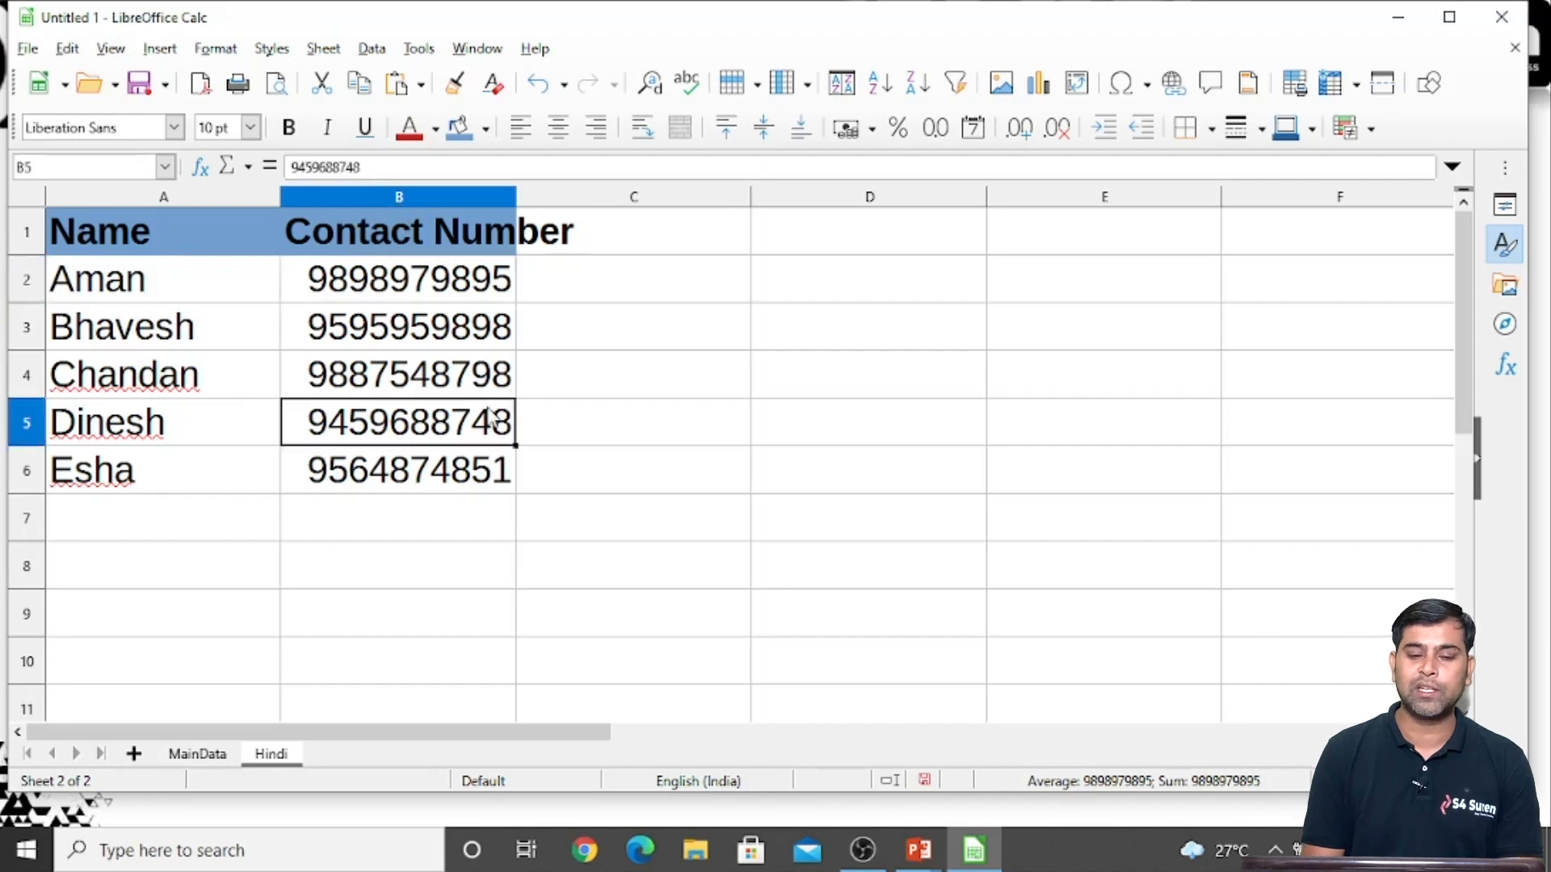
{"action": "left_click", "coordinate": [408, 280]}
{"action": "left_click_drag", "start_coordinate": [162, 234], "coordinate": [219, 468]}
{"action": "key", "text": "shift+Right"}
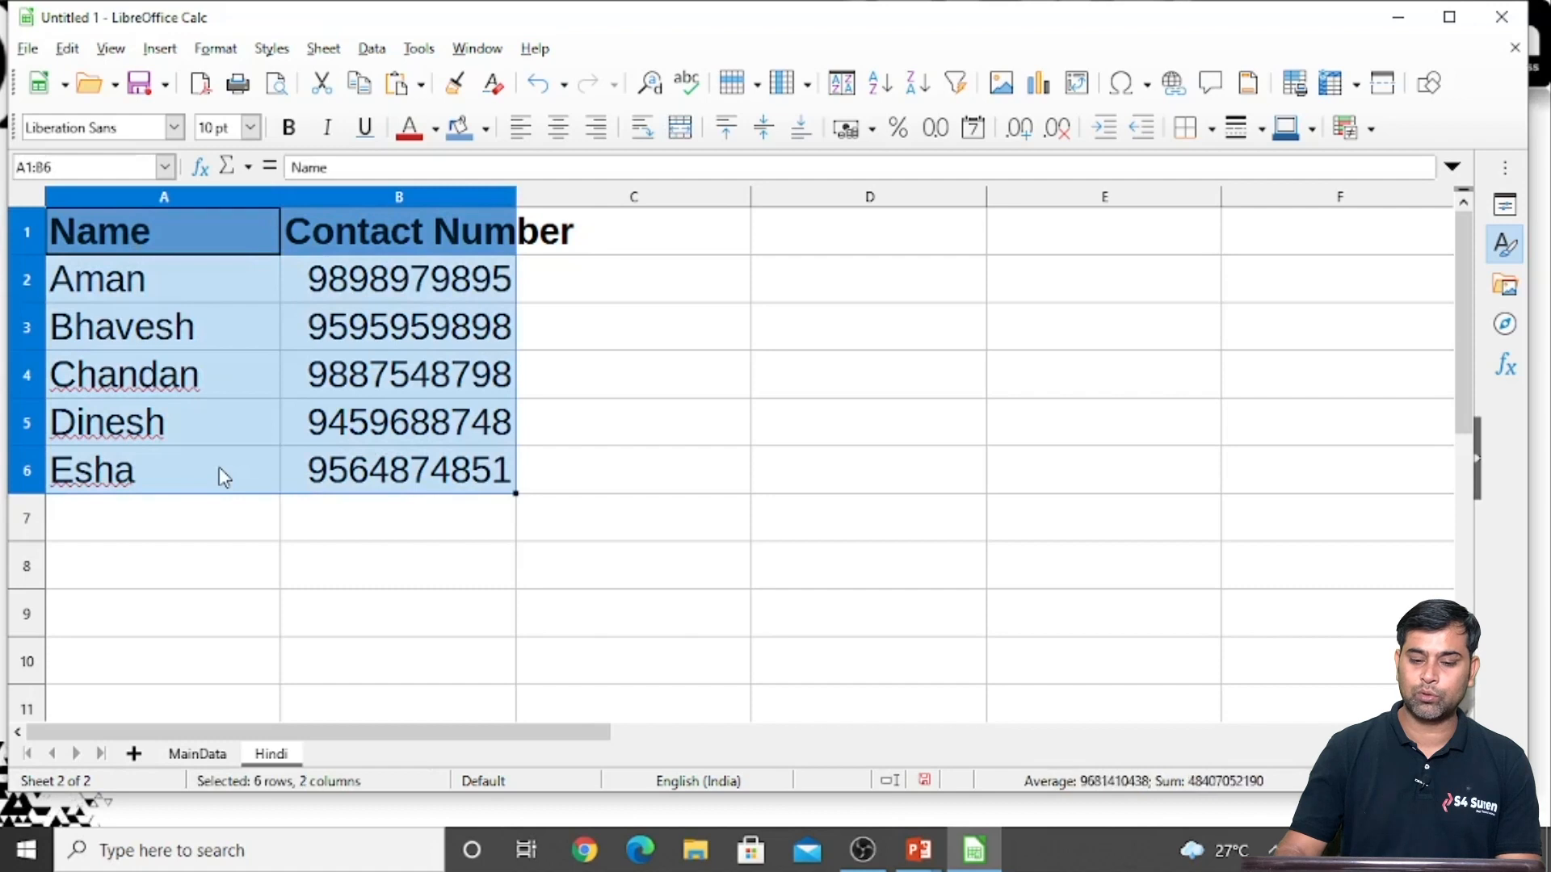
{"action": "key", "text": "Delete"}
{"action": "left_click", "coordinate": [345, 513]}
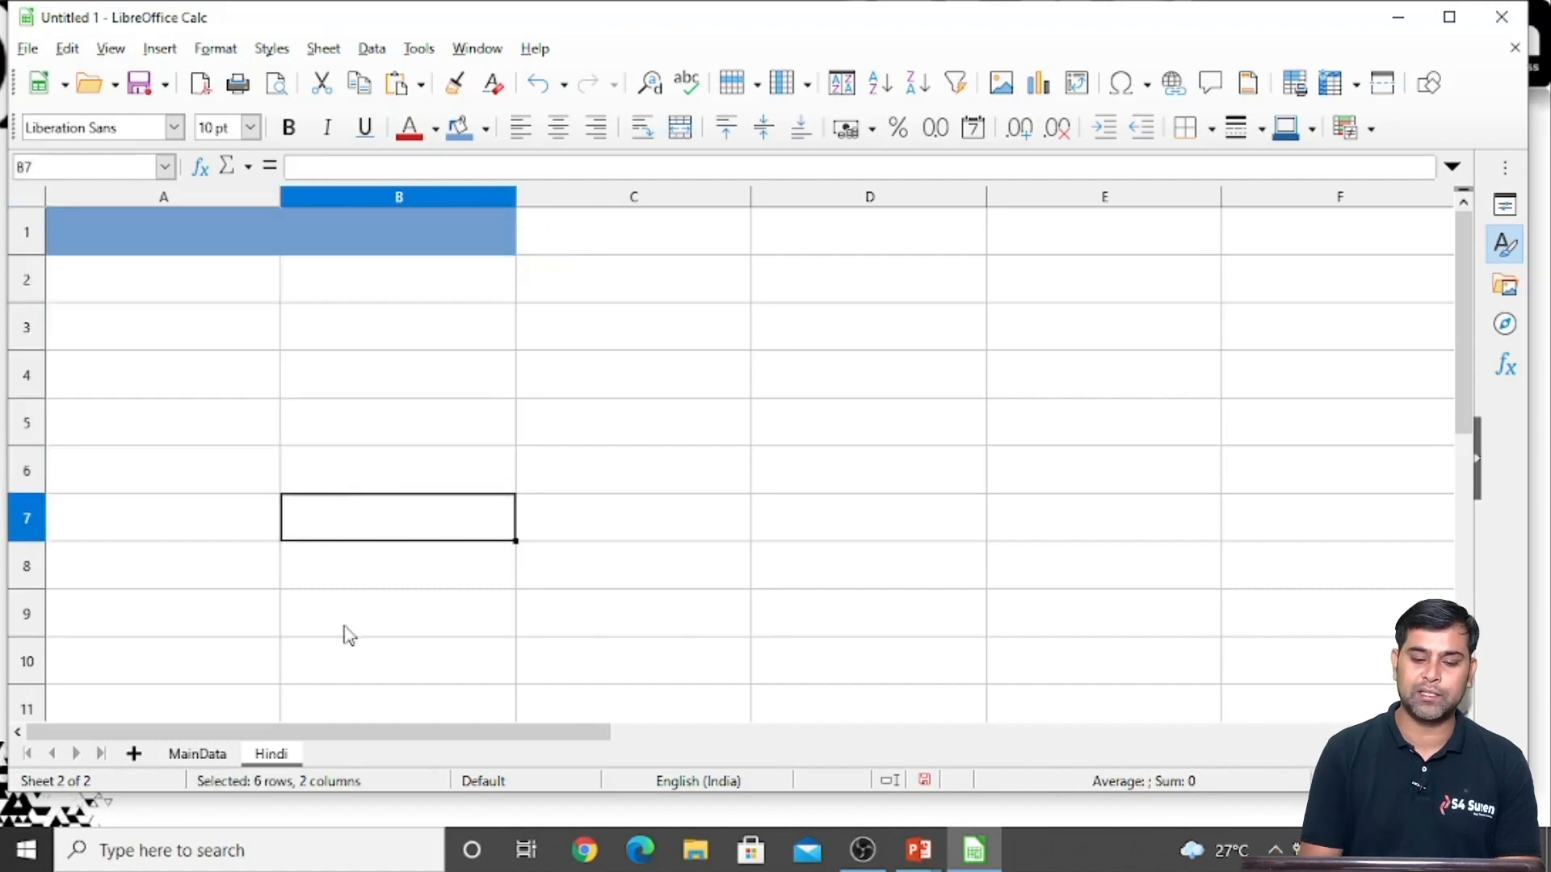
Return to the MainData sheet and copy the edited contact table in A1:B6
{"action": "left_click", "coordinate": [211, 757]}
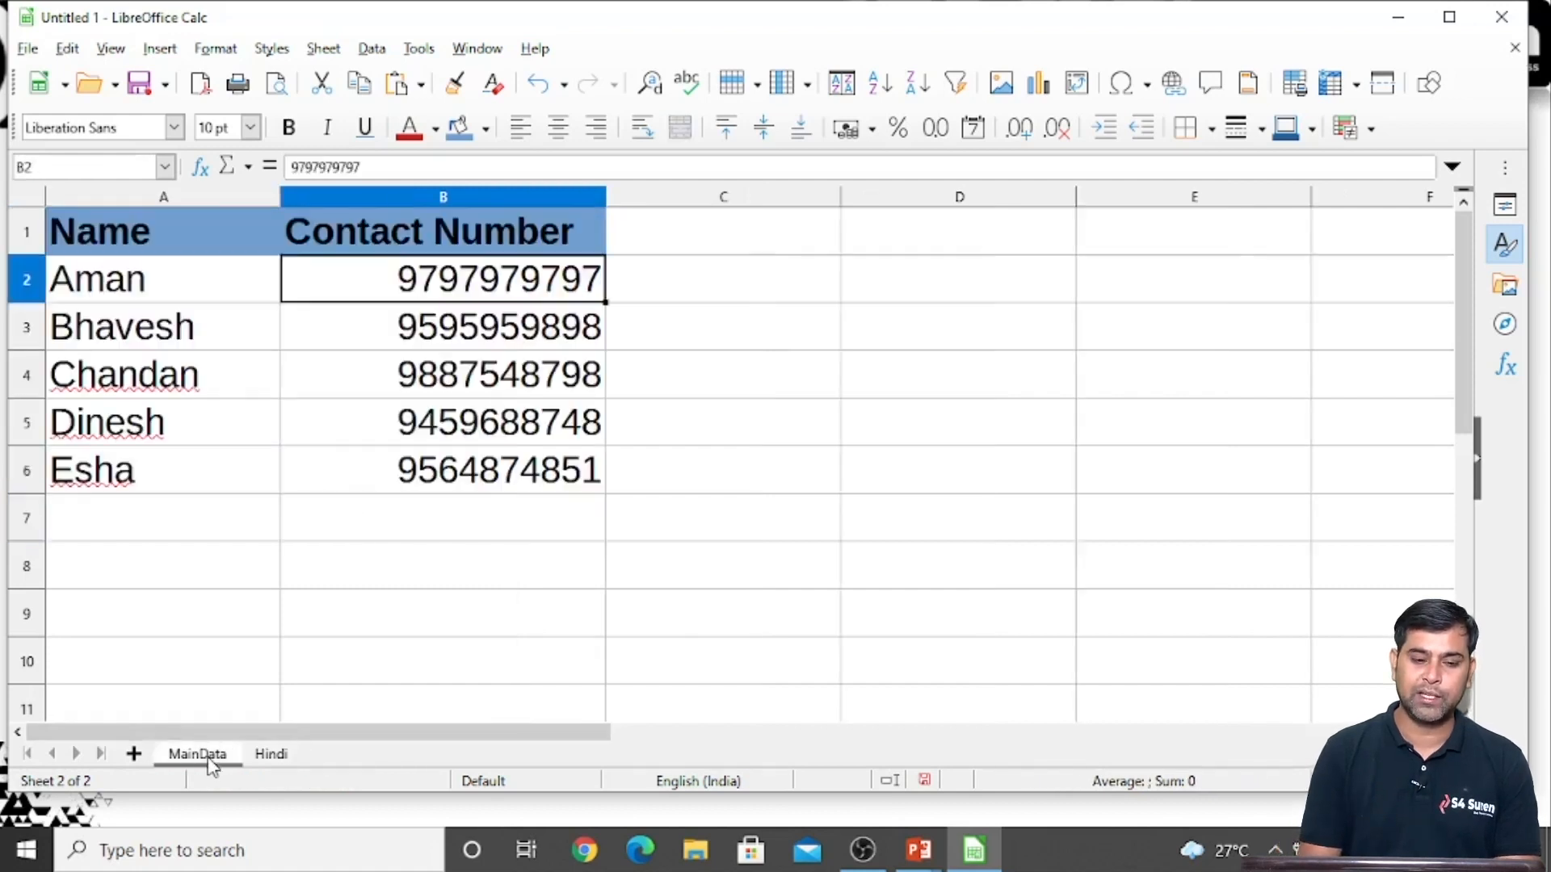
{"action": "left_click", "coordinate": [104, 250]}
{"action": "key", "text": "shift+Right"}
{"action": "key", "text": "shift+Down"}
{"action": "key", "text": "shift+Down"}
{"action": "key", "text": "shift+Down"}
{"action": "key", "text": "shift+Down"}
{"action": "key", "text": "shift+Down"}
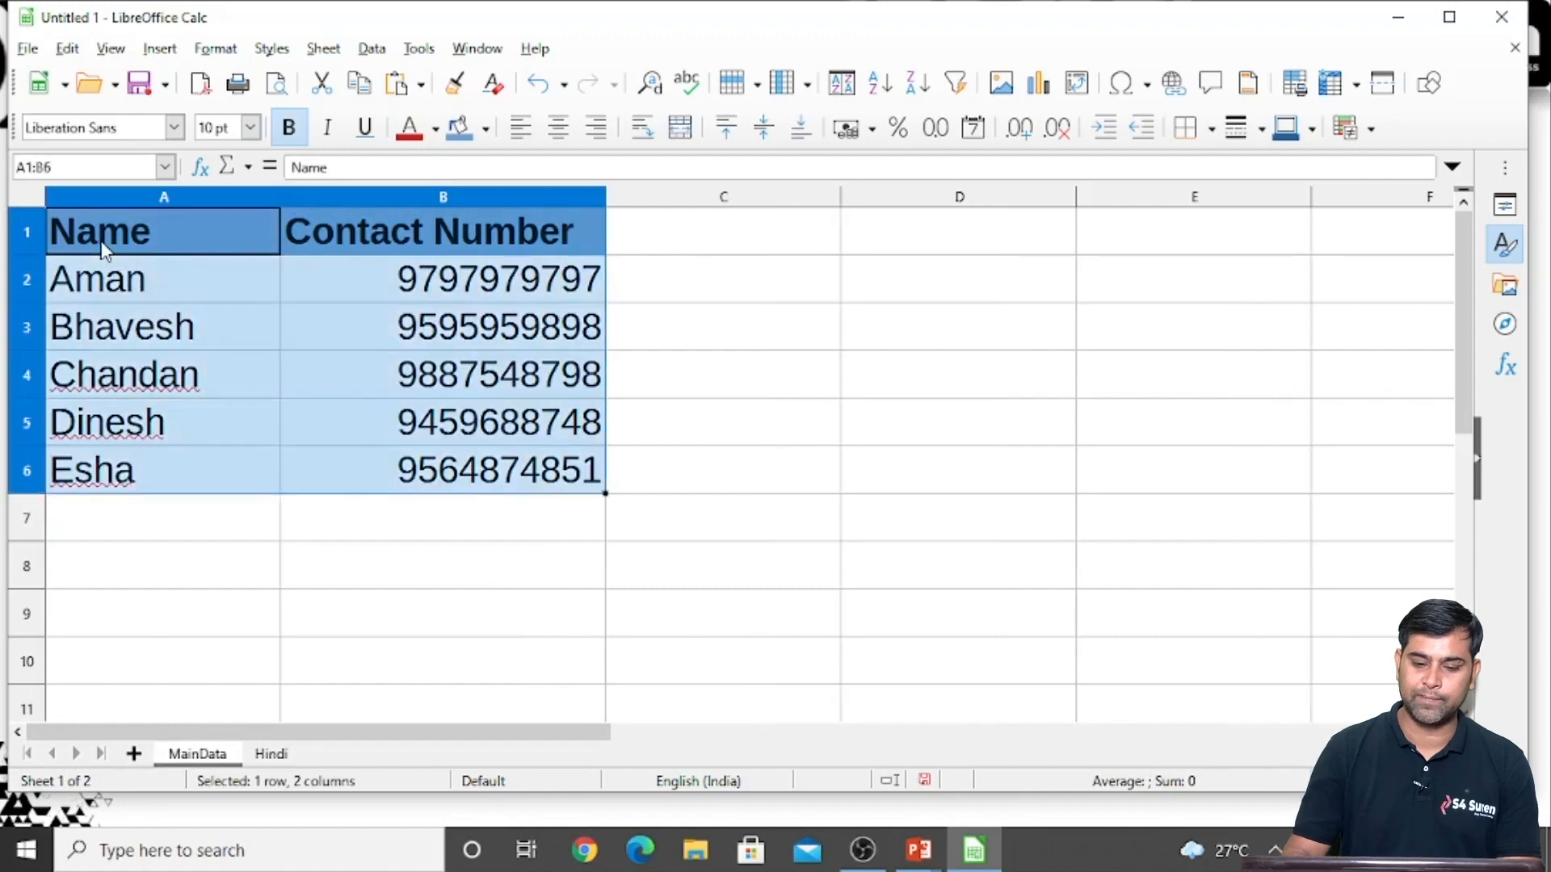
{"action": "key", "text": "ctrl+c"}
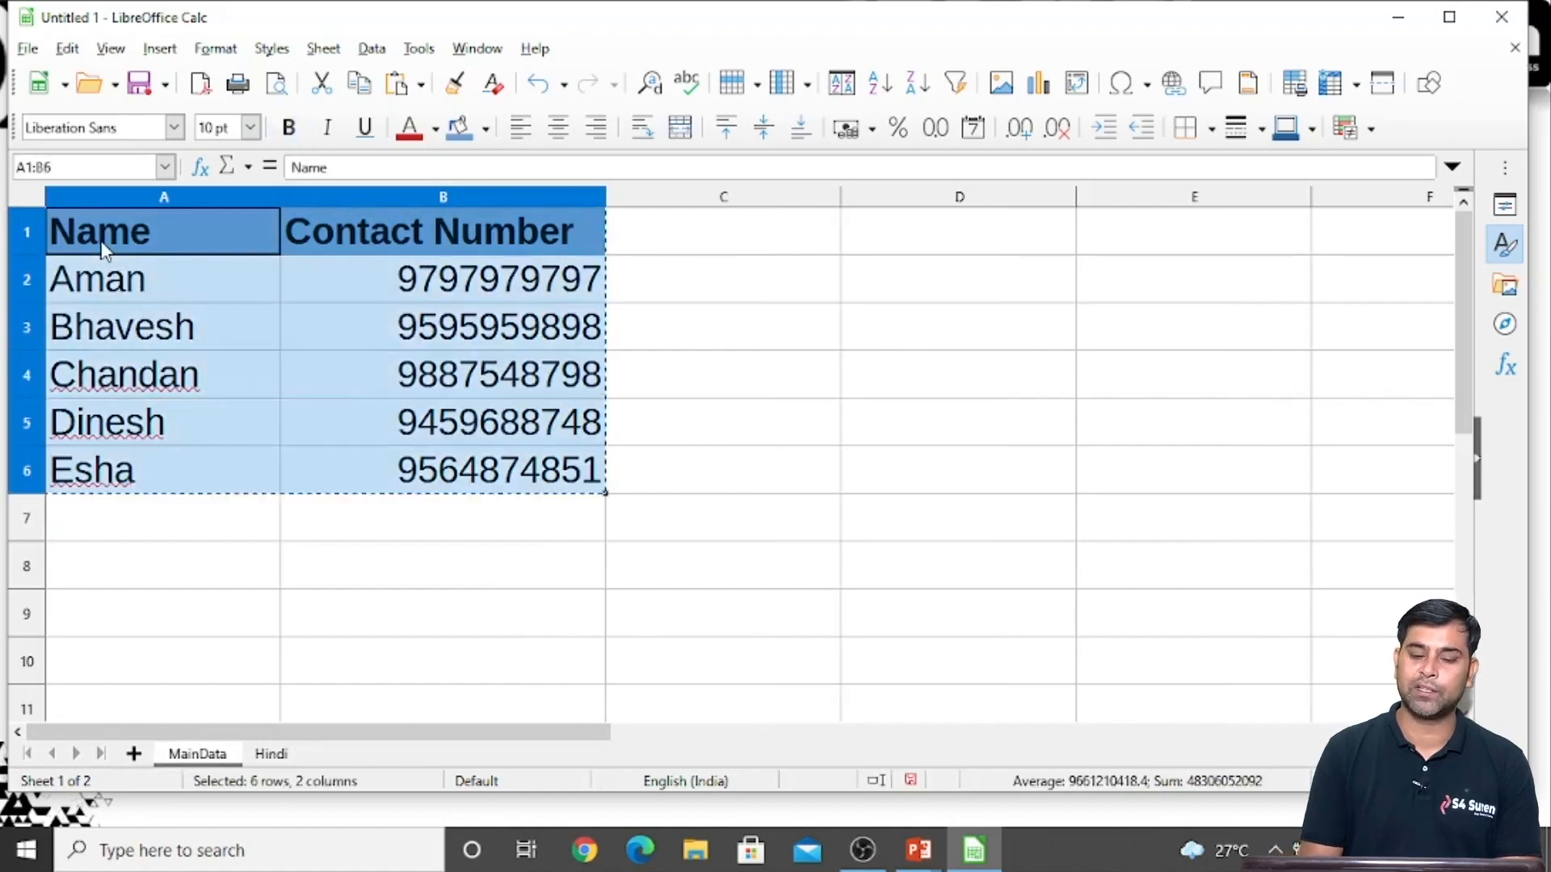
Paste the copied contact table at A1 of the Hindi sheet with Paste Special, enabling the Link option
{"action": "left_click", "coordinate": [270, 755]}
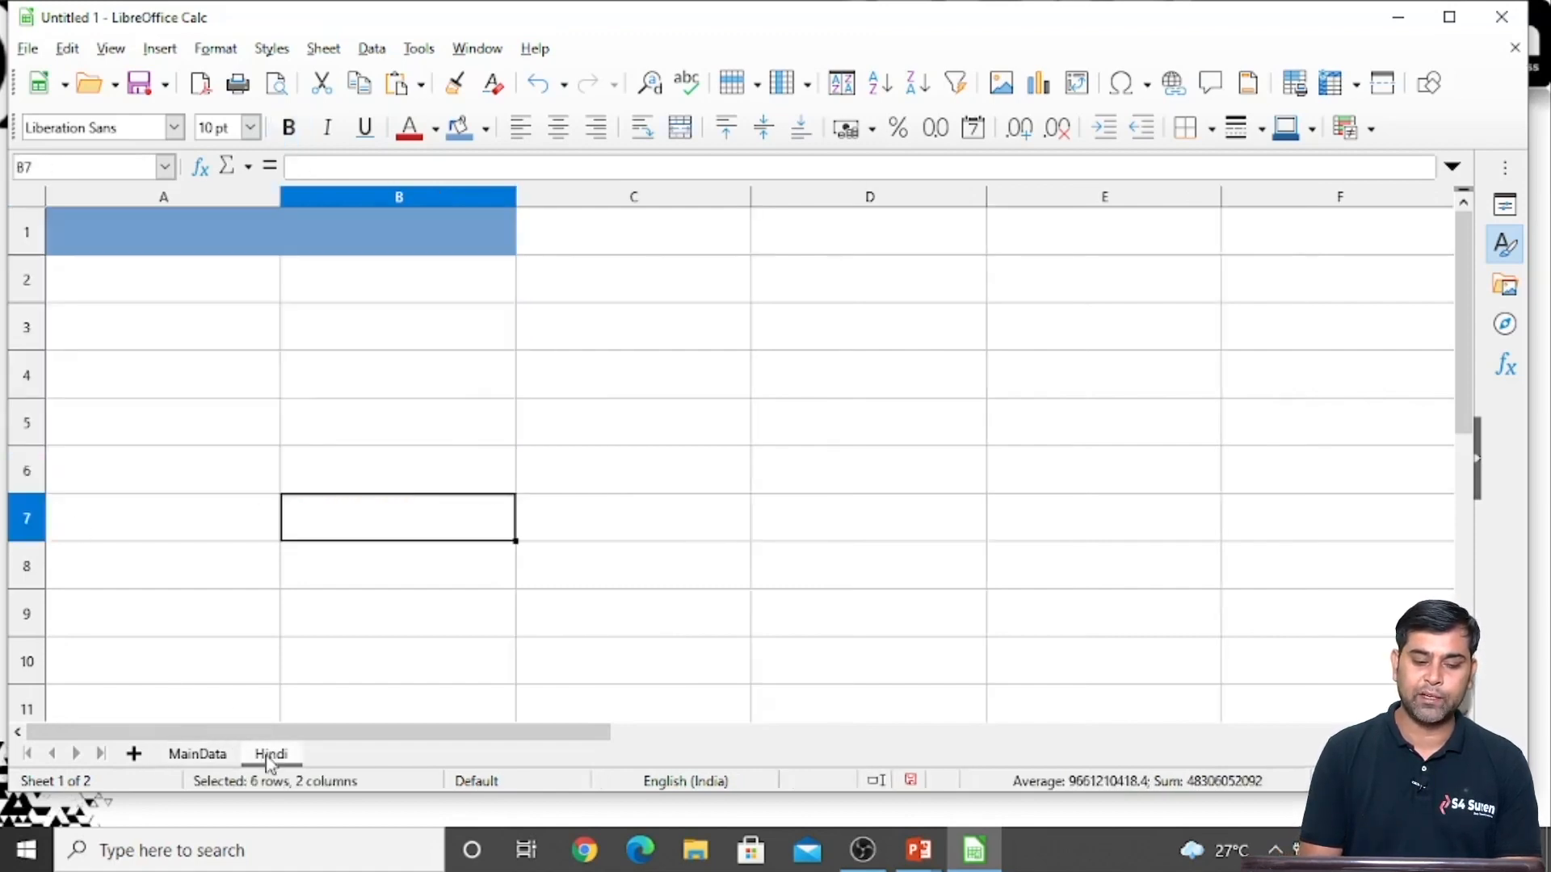
{"action": "left_click", "coordinate": [98, 231]}
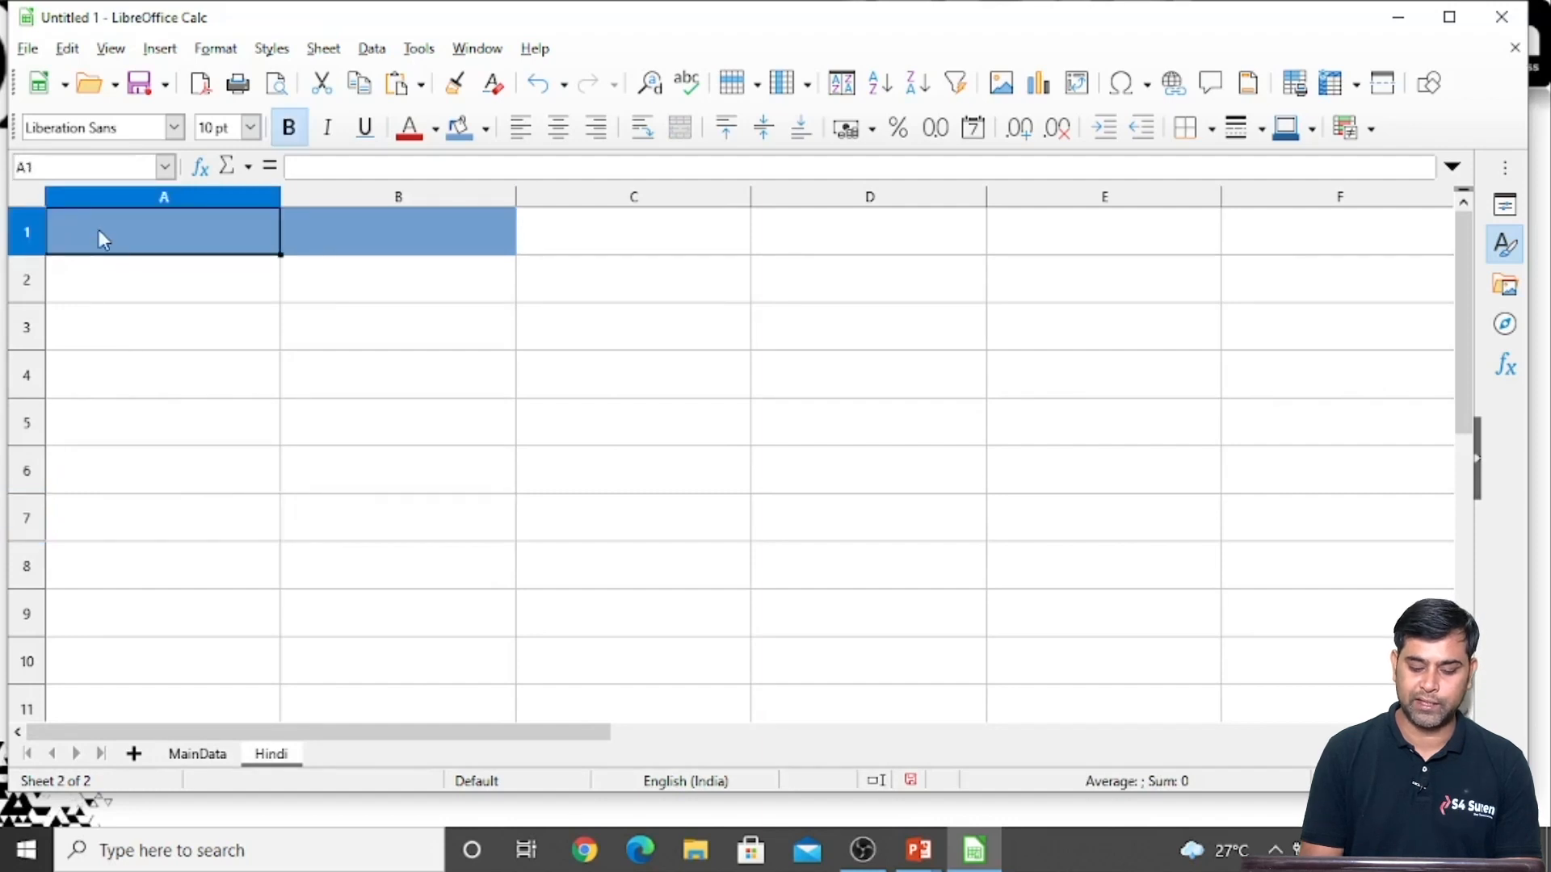
{"action": "key", "text": "Menu"}
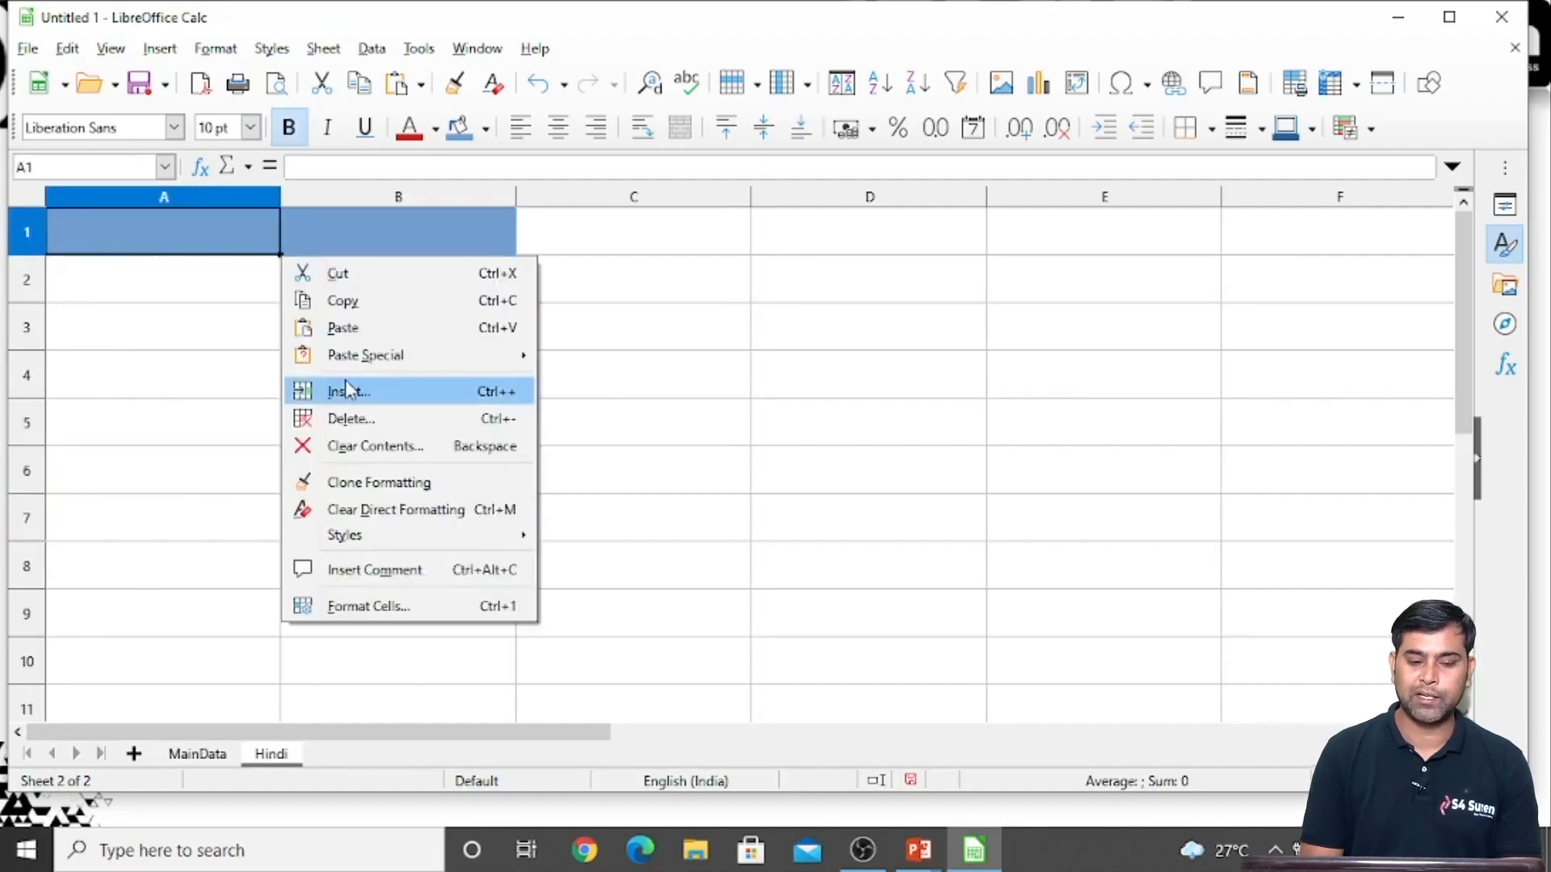
{"action": "mouse_move", "coordinate": [366, 356]}
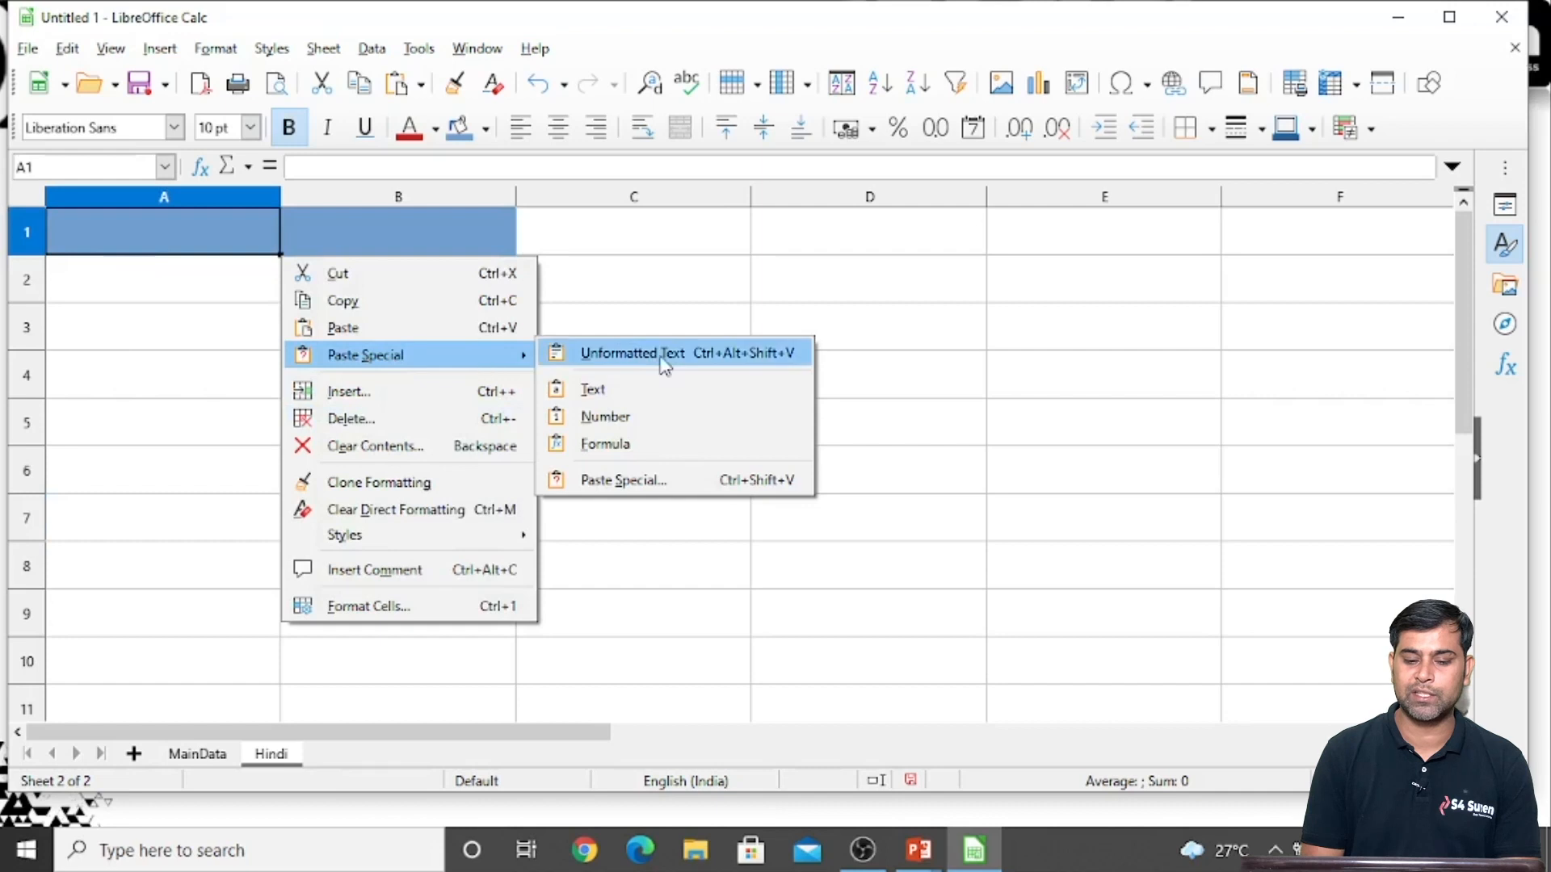
{"action": "left_click", "coordinate": [646, 481]}
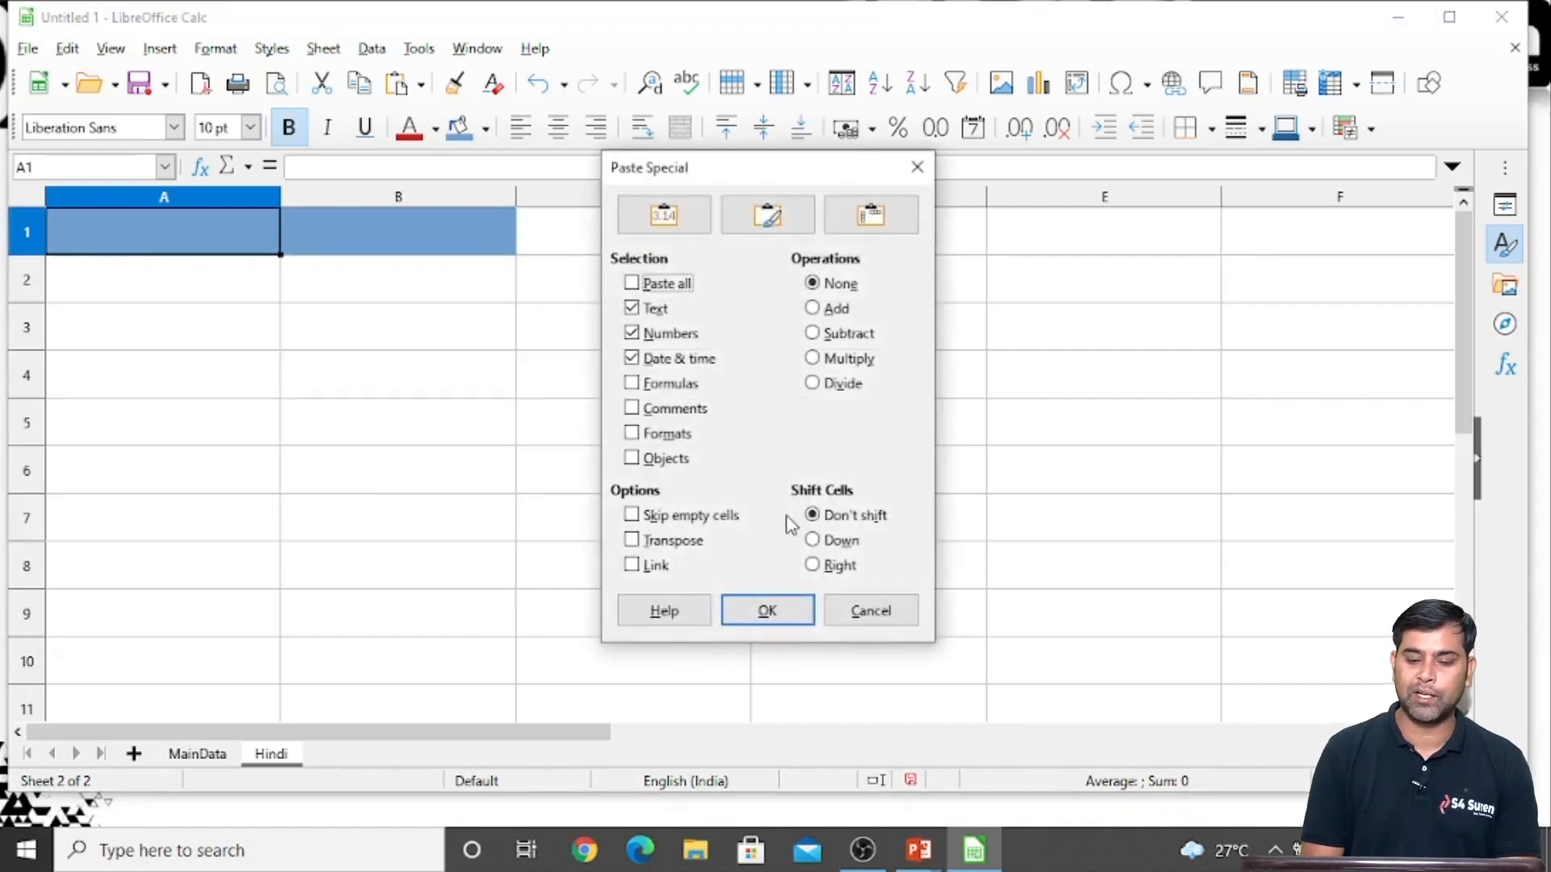
{"action": "left_click", "coordinate": [632, 565]}
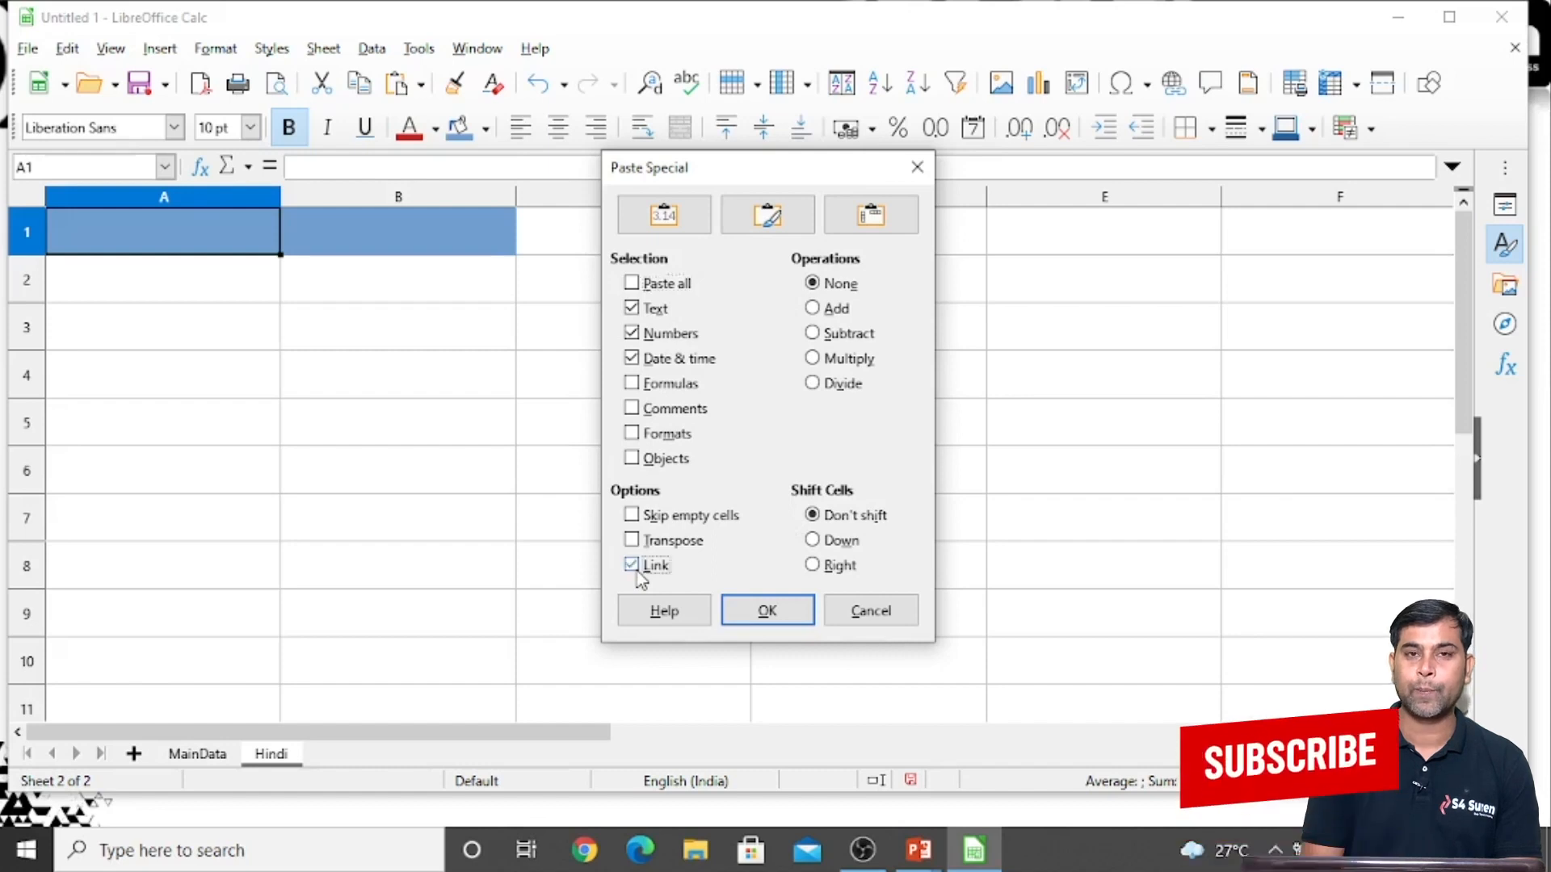
{"action": "left_click", "coordinate": [768, 613]}
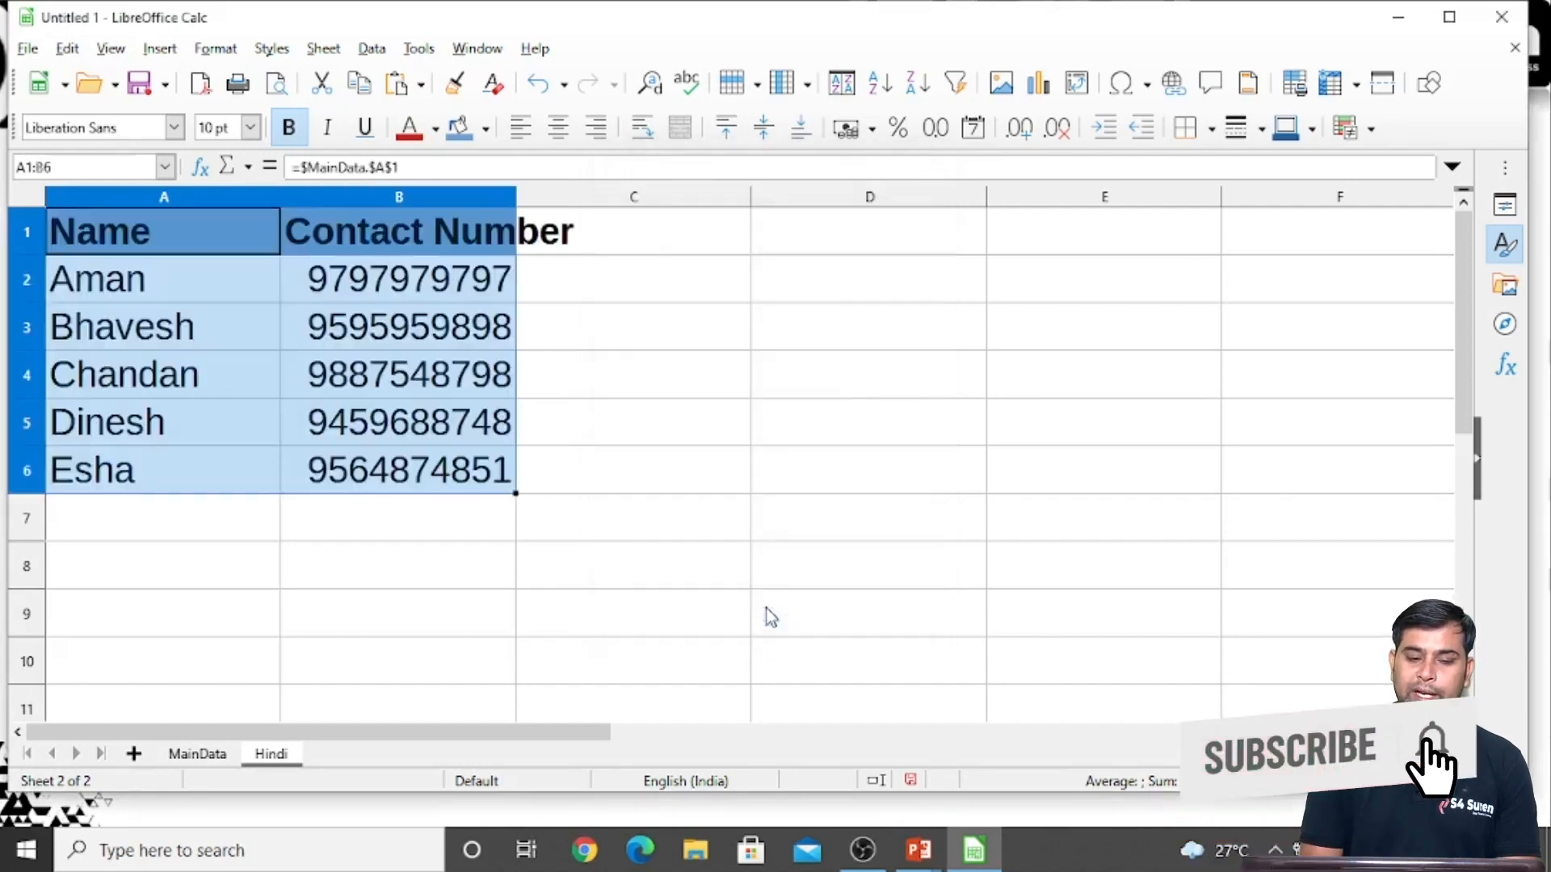
{"action": "left_click", "coordinate": [706, 567]}
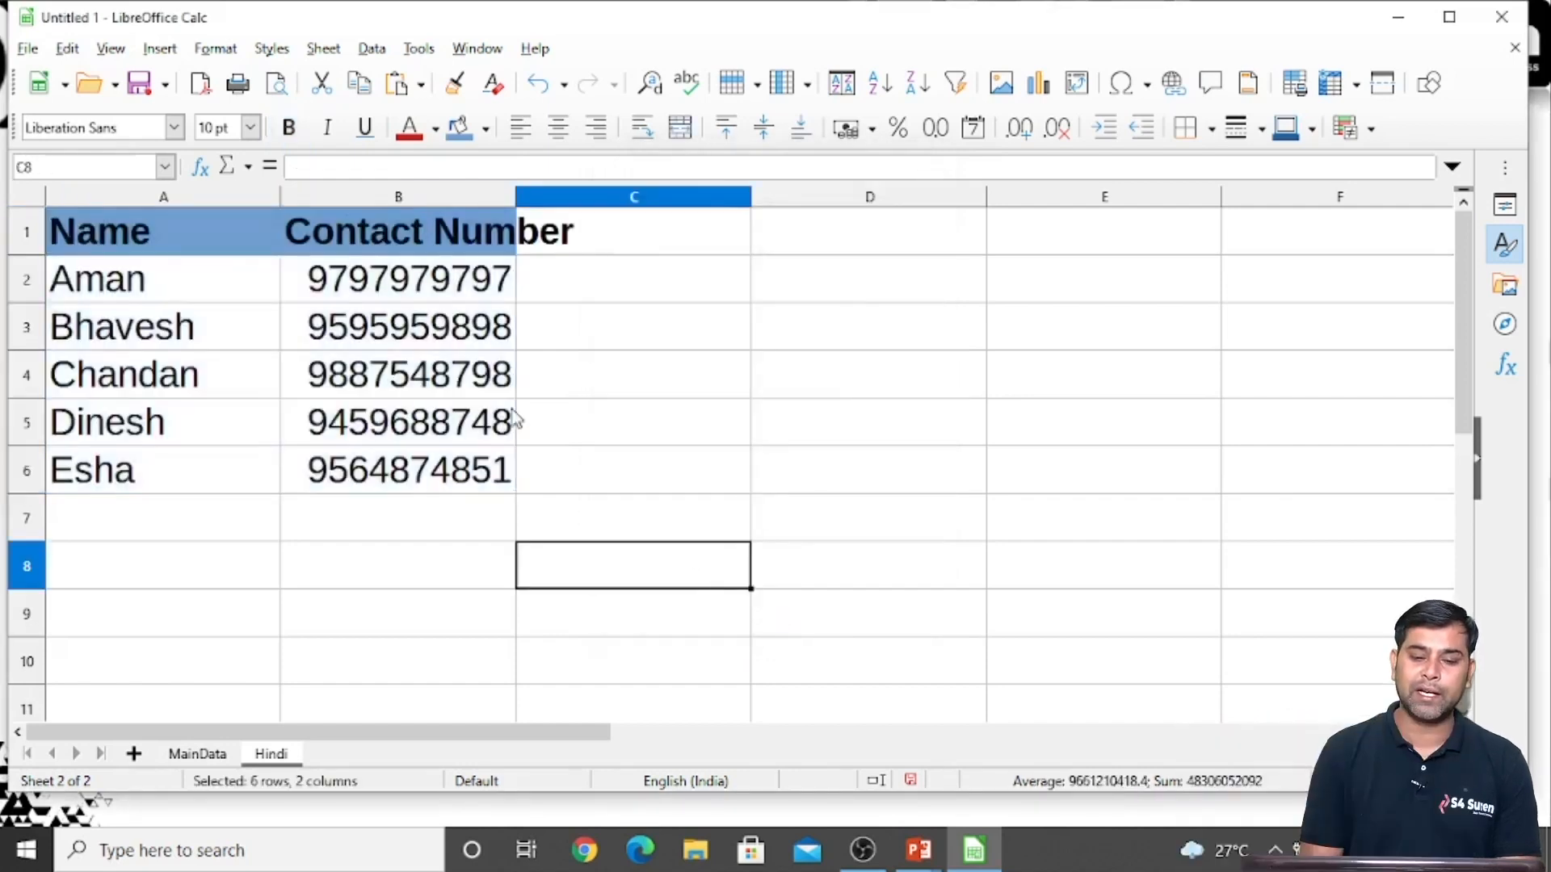
Inspect the linked formula behind the contact number in B5 of the Hindi sheet
{"action": "left_click", "coordinate": [511, 420]}
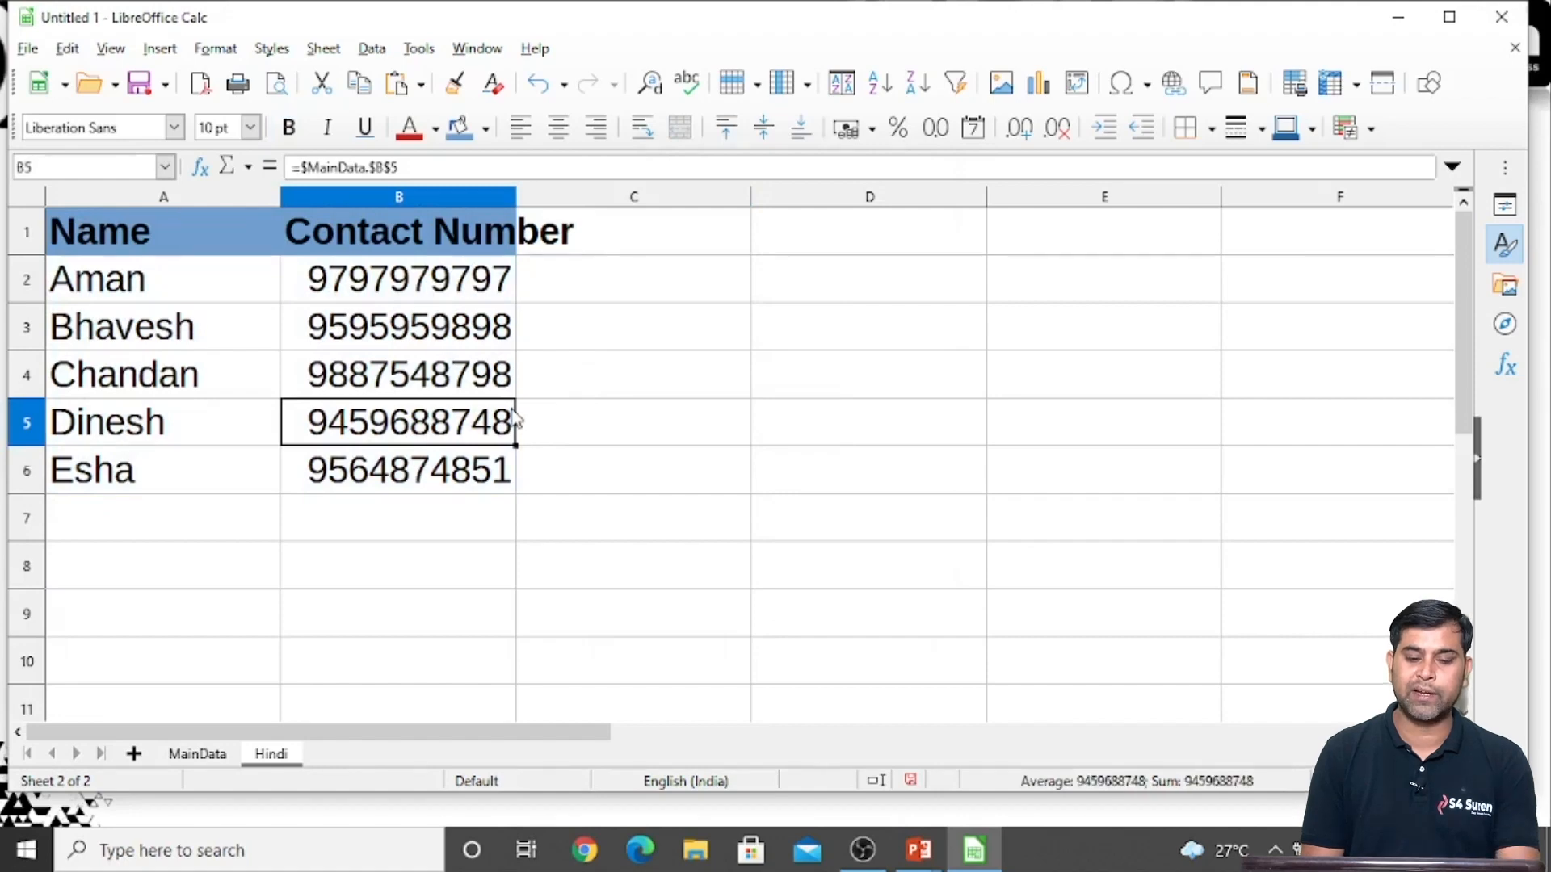
{"action": "double_click", "coordinate": [513, 419]}
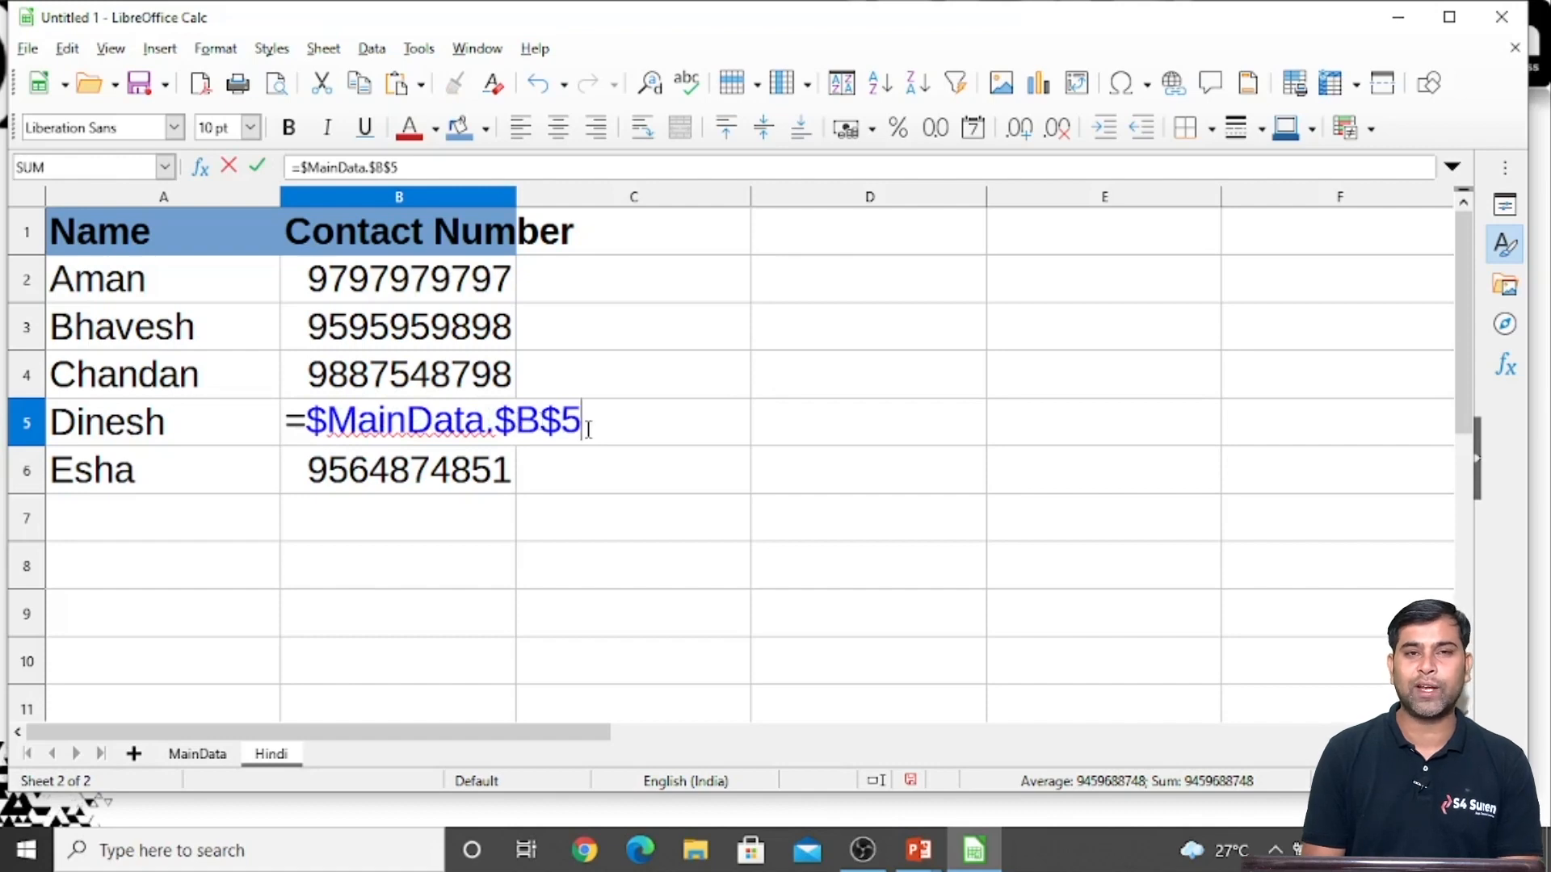
{"action": "key", "text": "Return"}
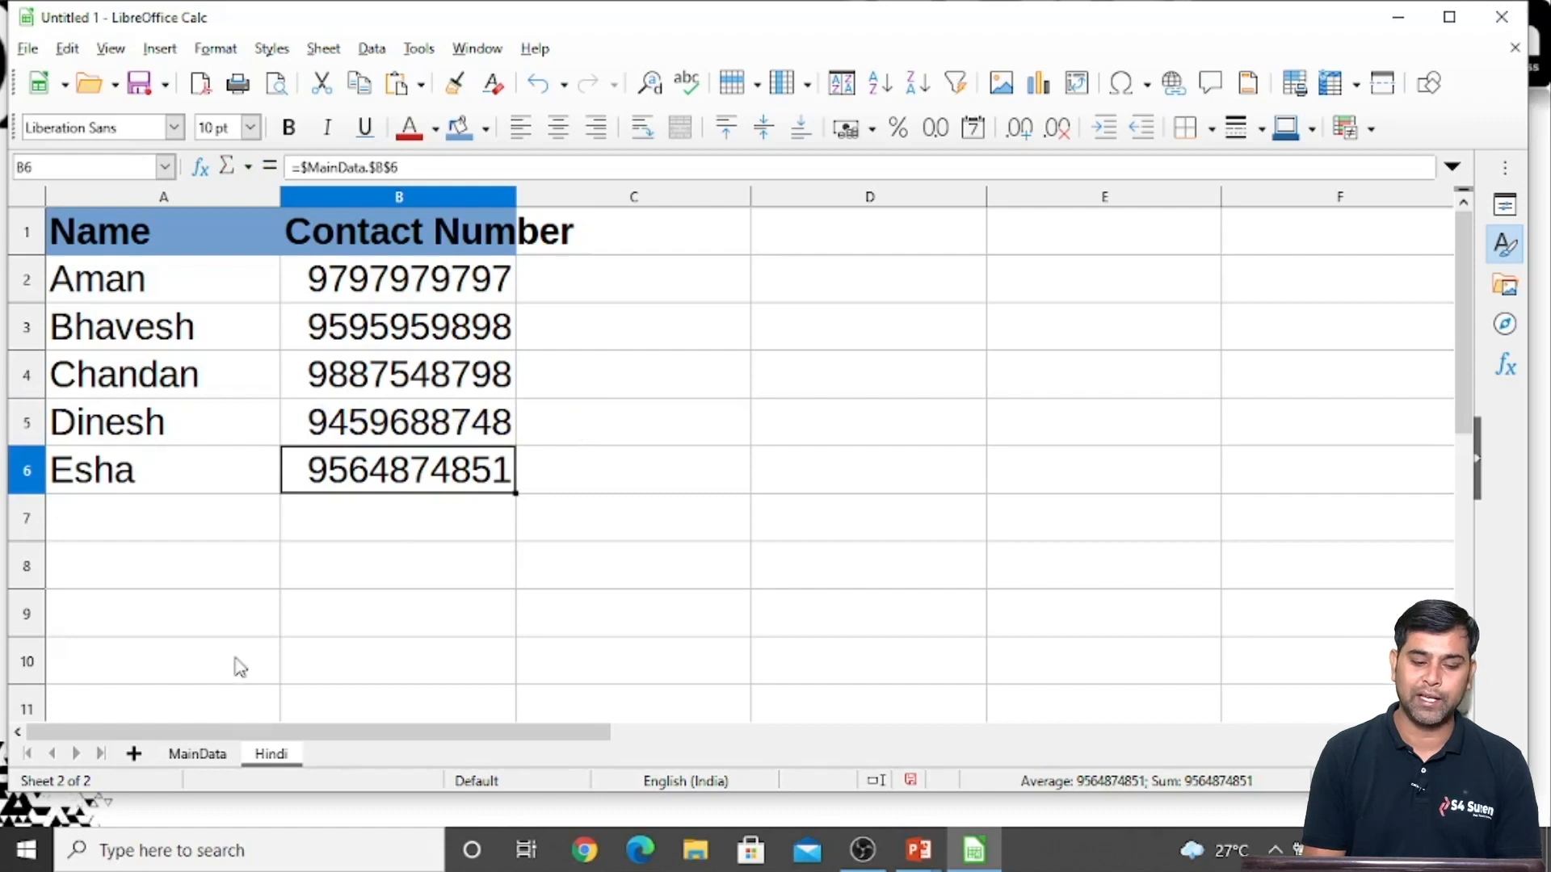
Add a surname to the name in A4 of the MainData sheet and widen column A to fit it
{"action": "left_click", "coordinate": [198, 755]}
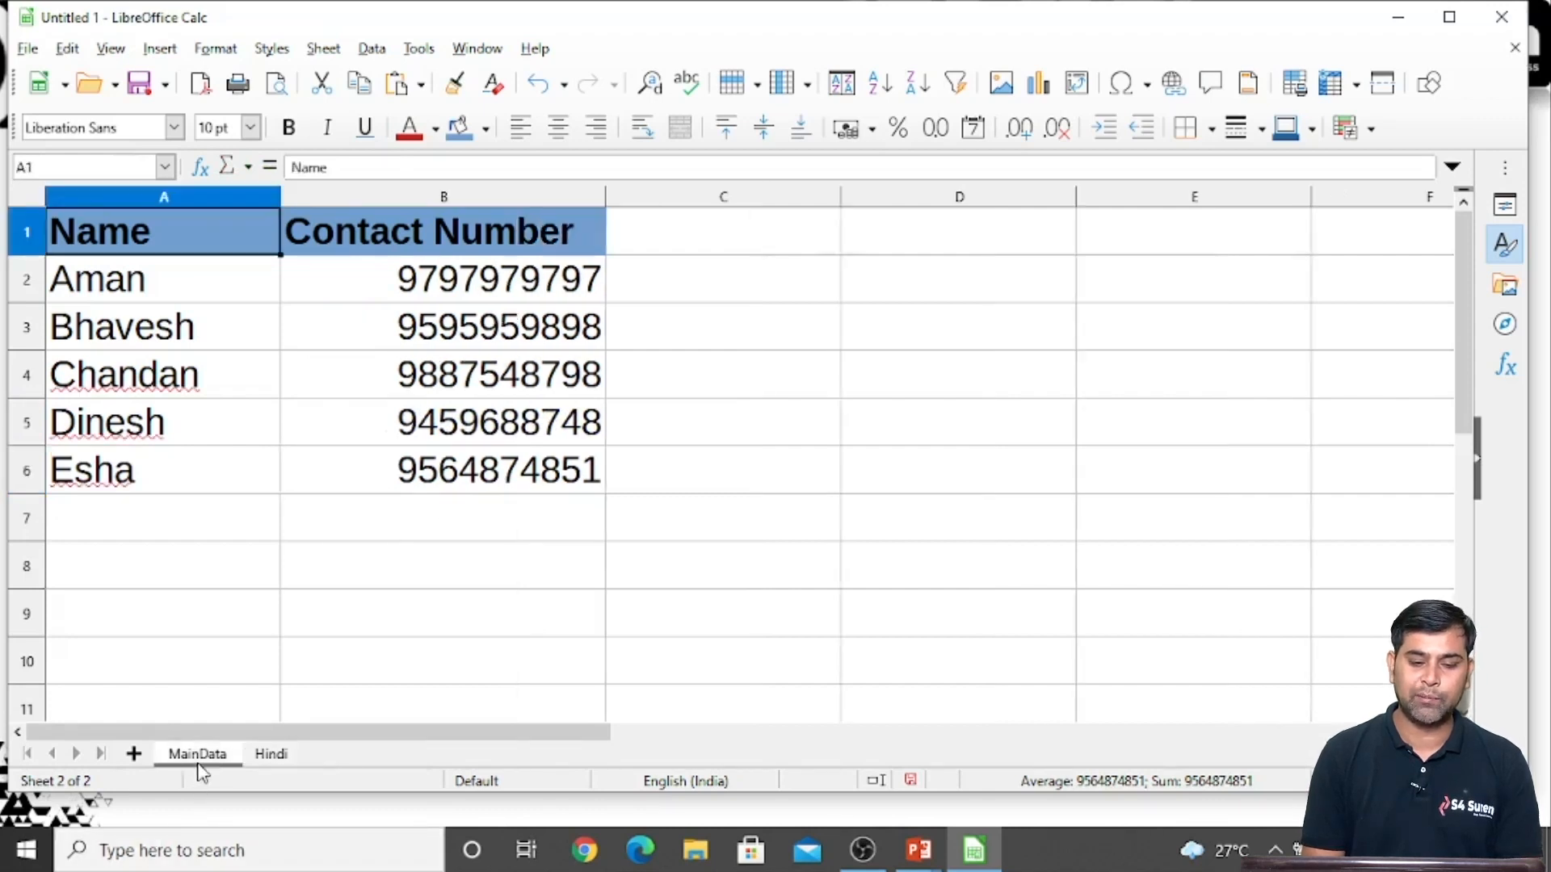
{"action": "left_click", "coordinate": [438, 390]}
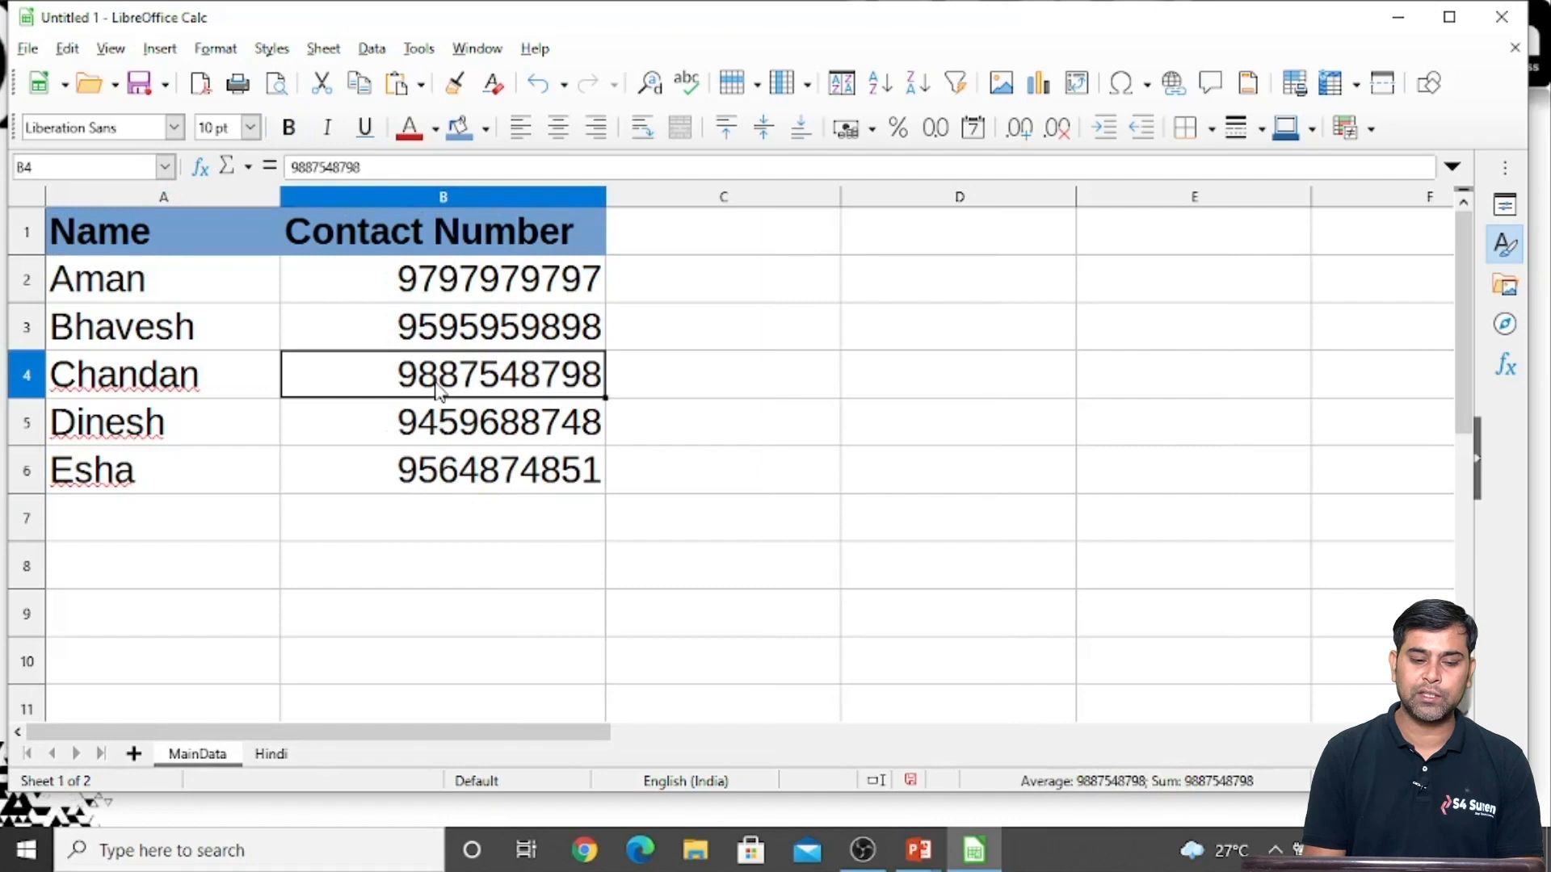
{"action": "left_click", "coordinate": [204, 389]}
{"action": "double_click", "coordinate": [203, 386]}
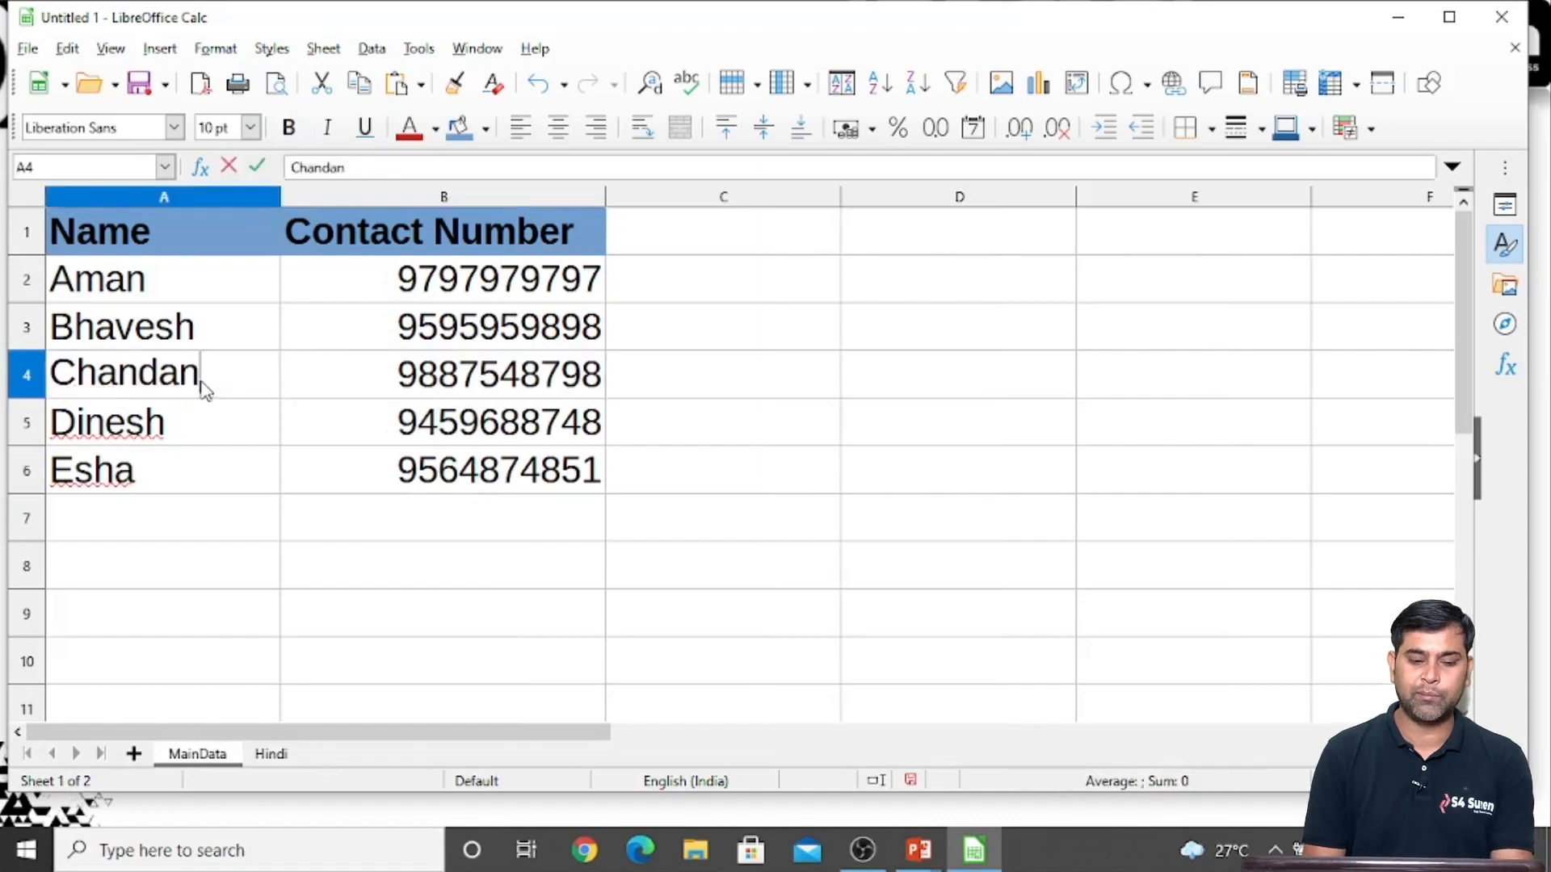
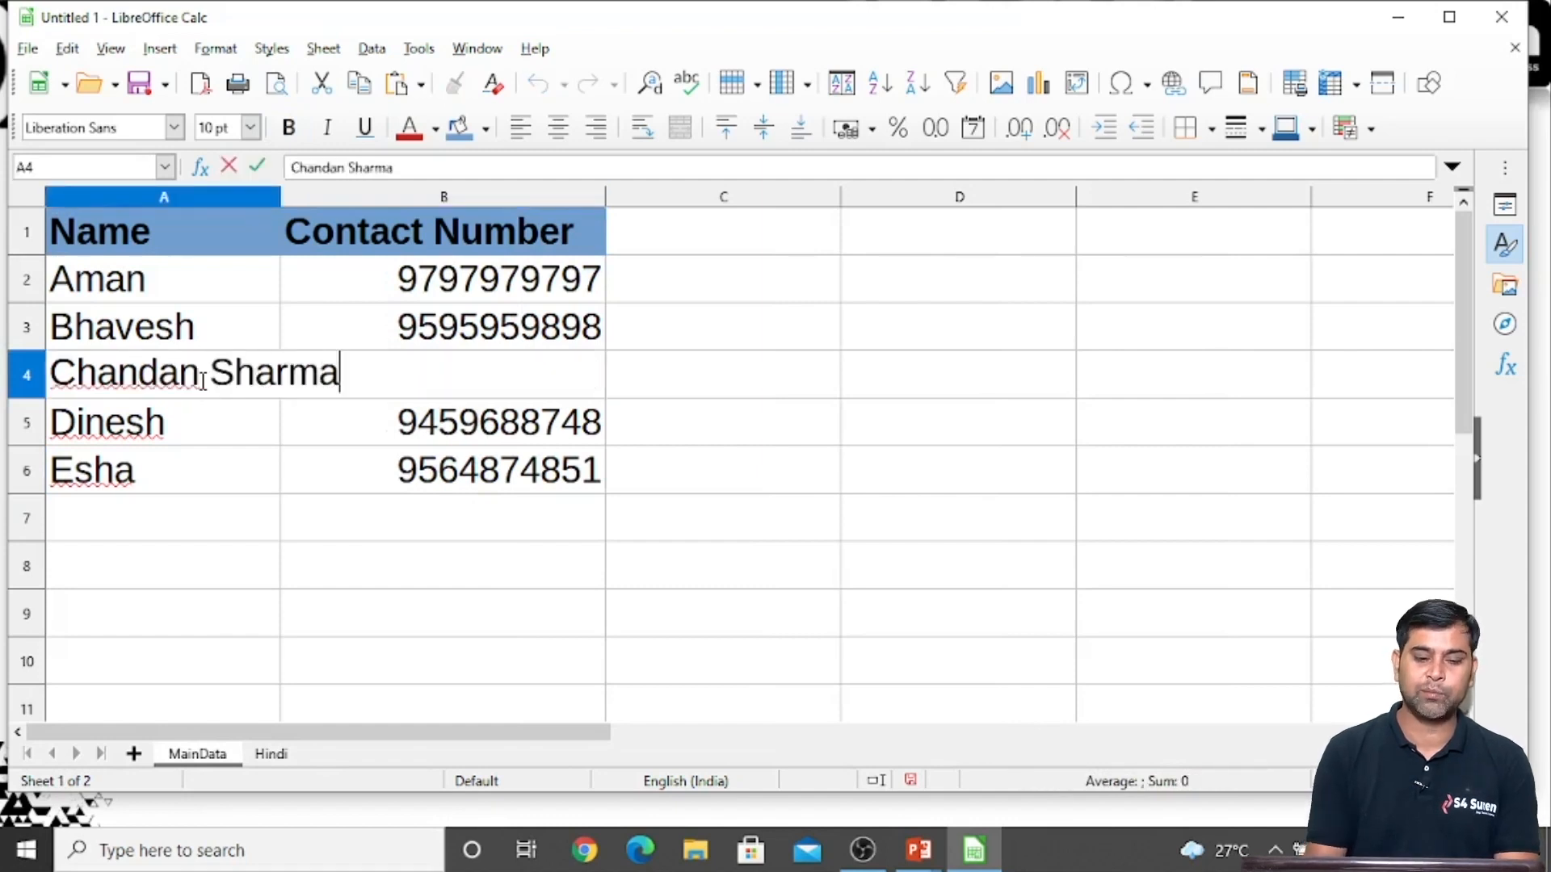
{"action": "key", "text": "Return"}
{"action": "left_click_drag", "start_coordinate": [280, 197], "coordinate": [377, 243]}
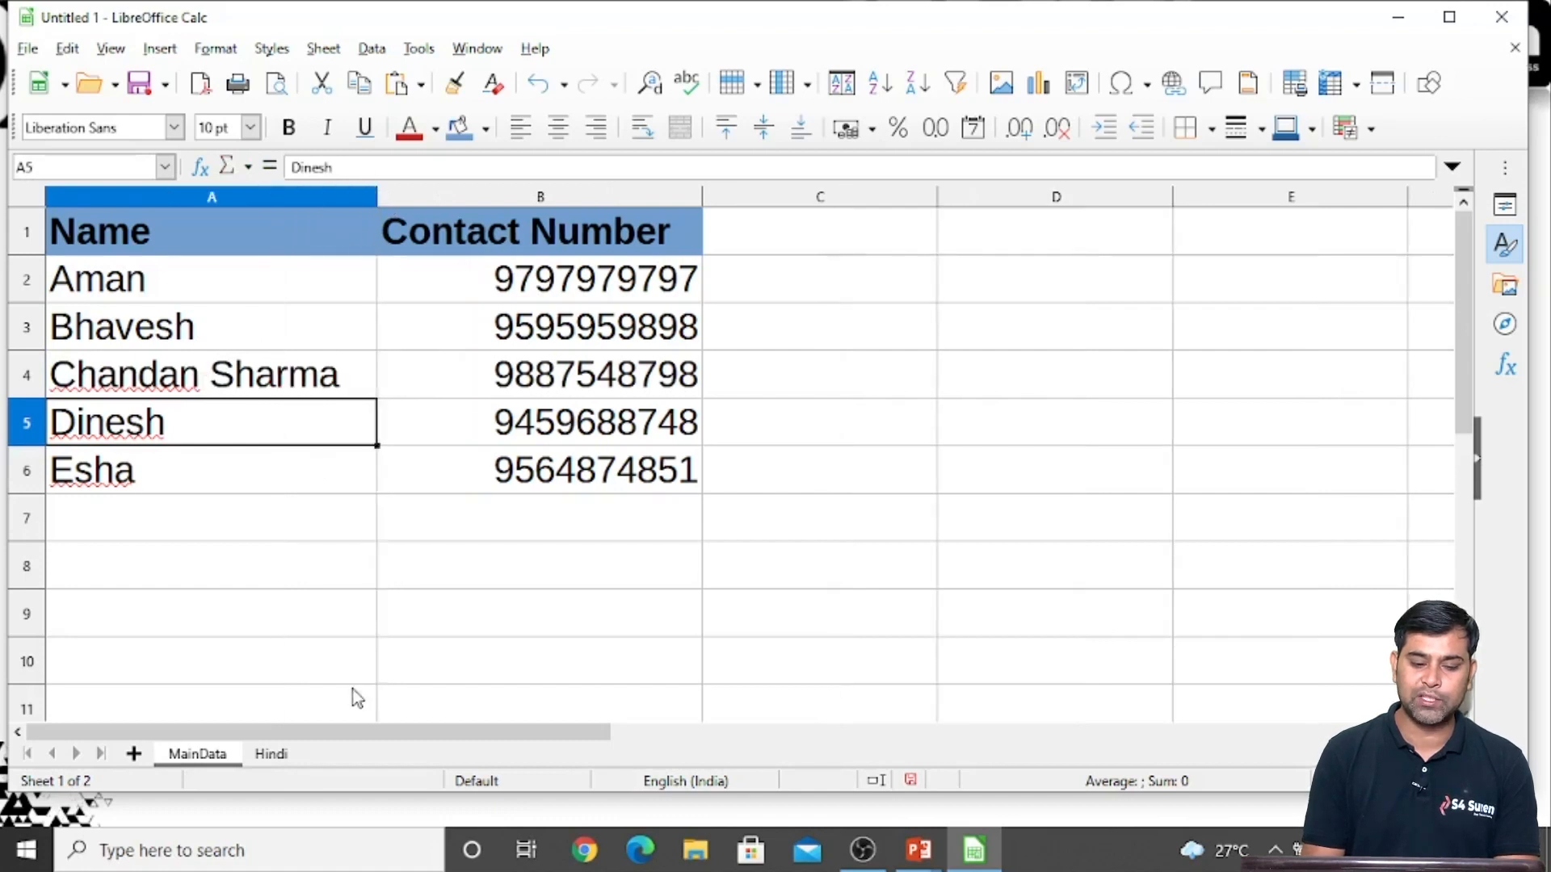
Widen column A of the Hindi sheet so the full linked name in A4 fits, and check the linked cells
{"action": "left_click", "coordinate": [272, 757]}
{"action": "left_click", "coordinate": [250, 535]}
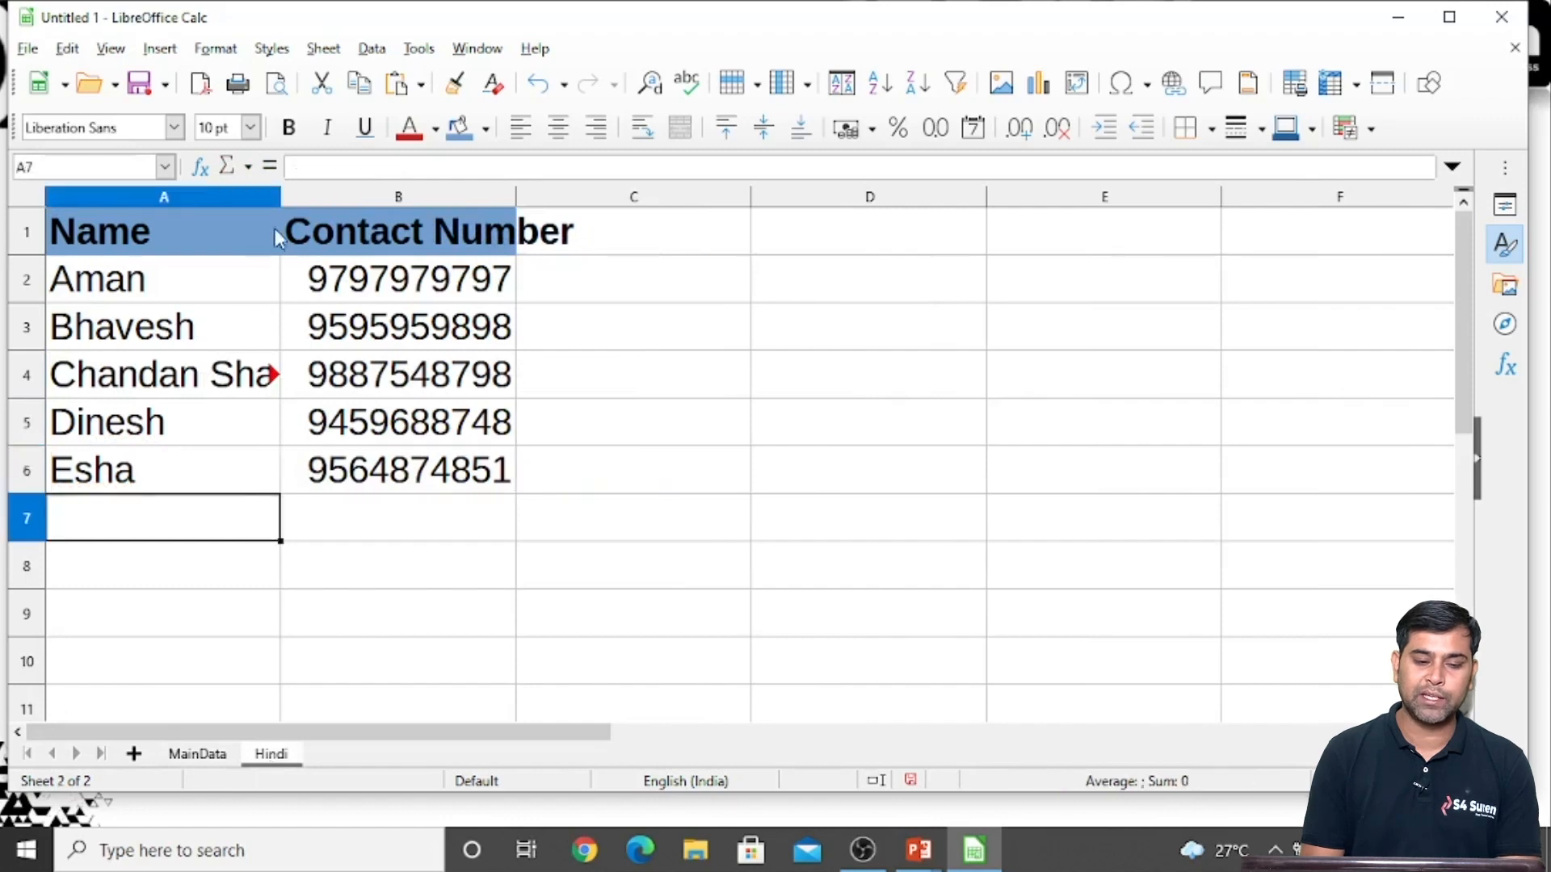
{"action": "left_click_drag", "start_coordinate": [280, 197], "coordinate": [345, 197]}
{"action": "left_click", "coordinate": [258, 442]}
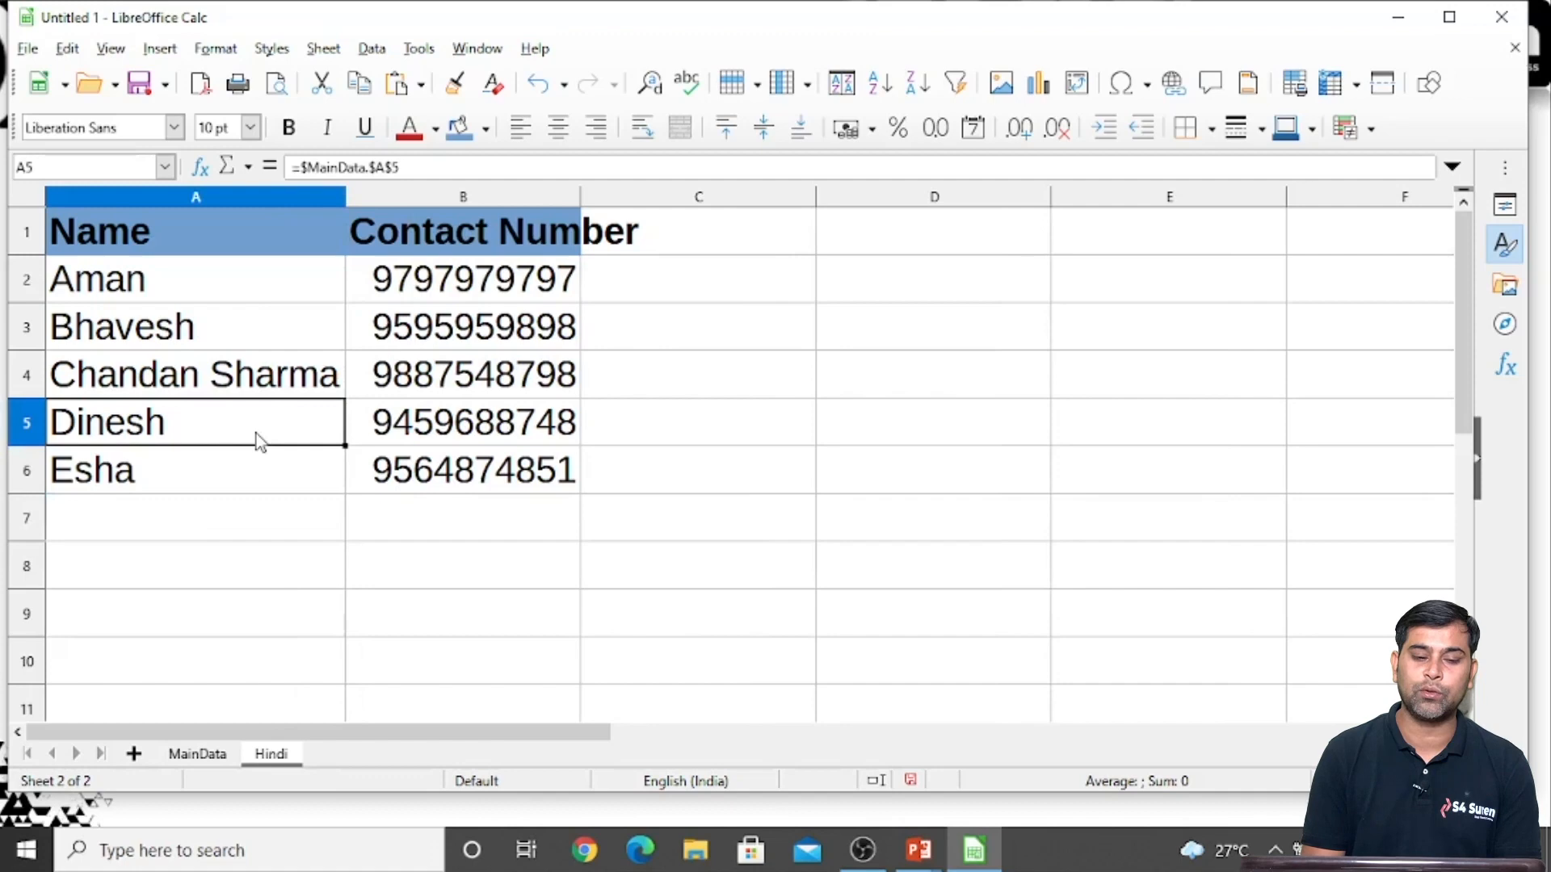
{"action": "left_click", "coordinate": [463, 372]}
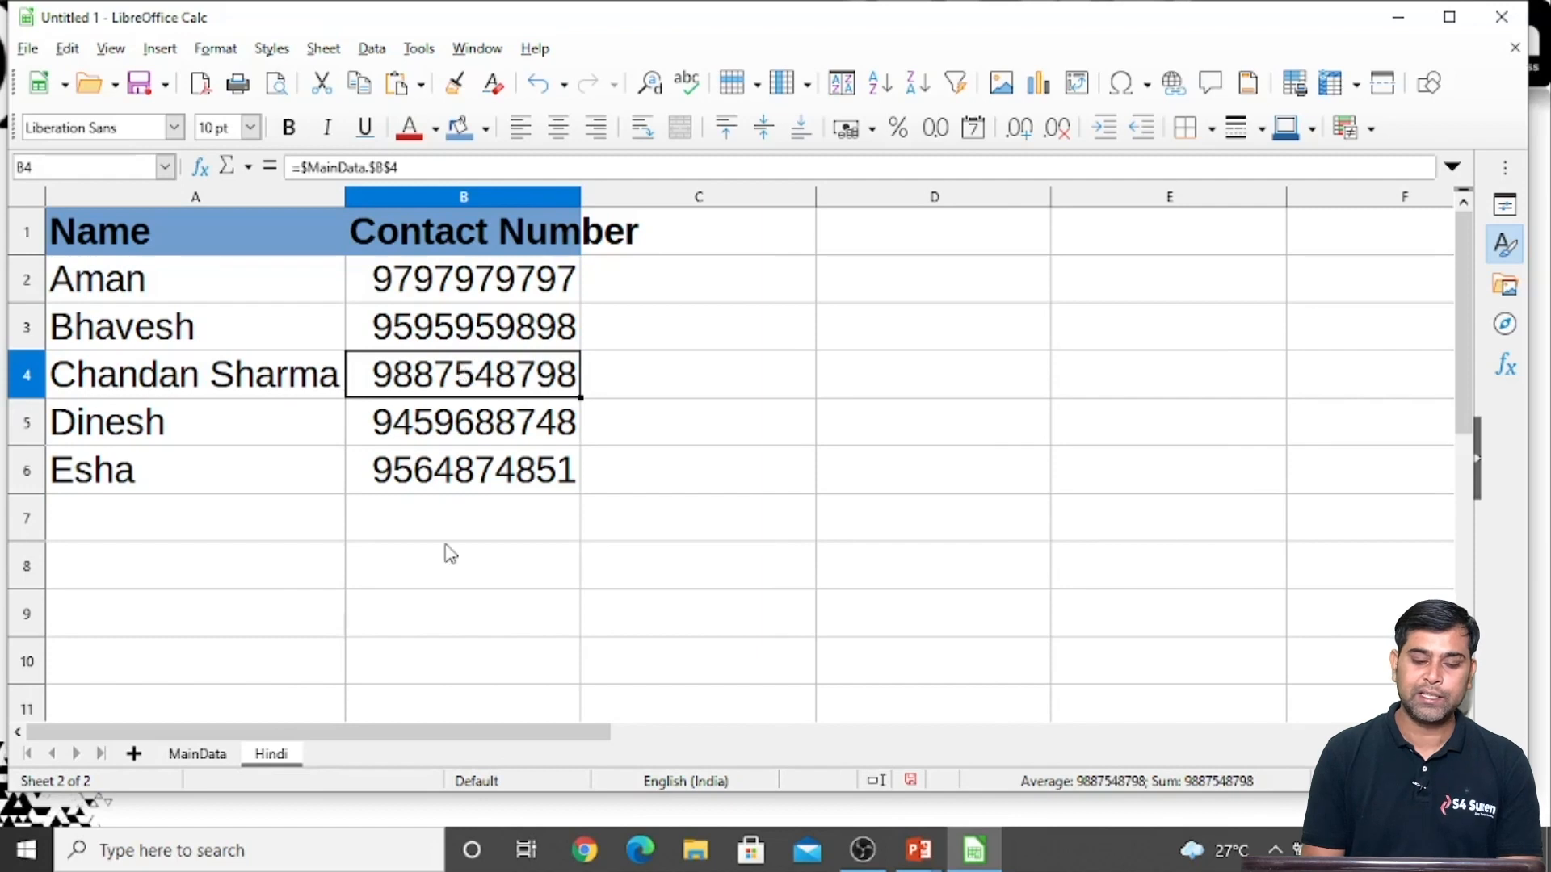
Add a third sheet and rename it English
{"action": "left_click", "coordinate": [134, 754]}
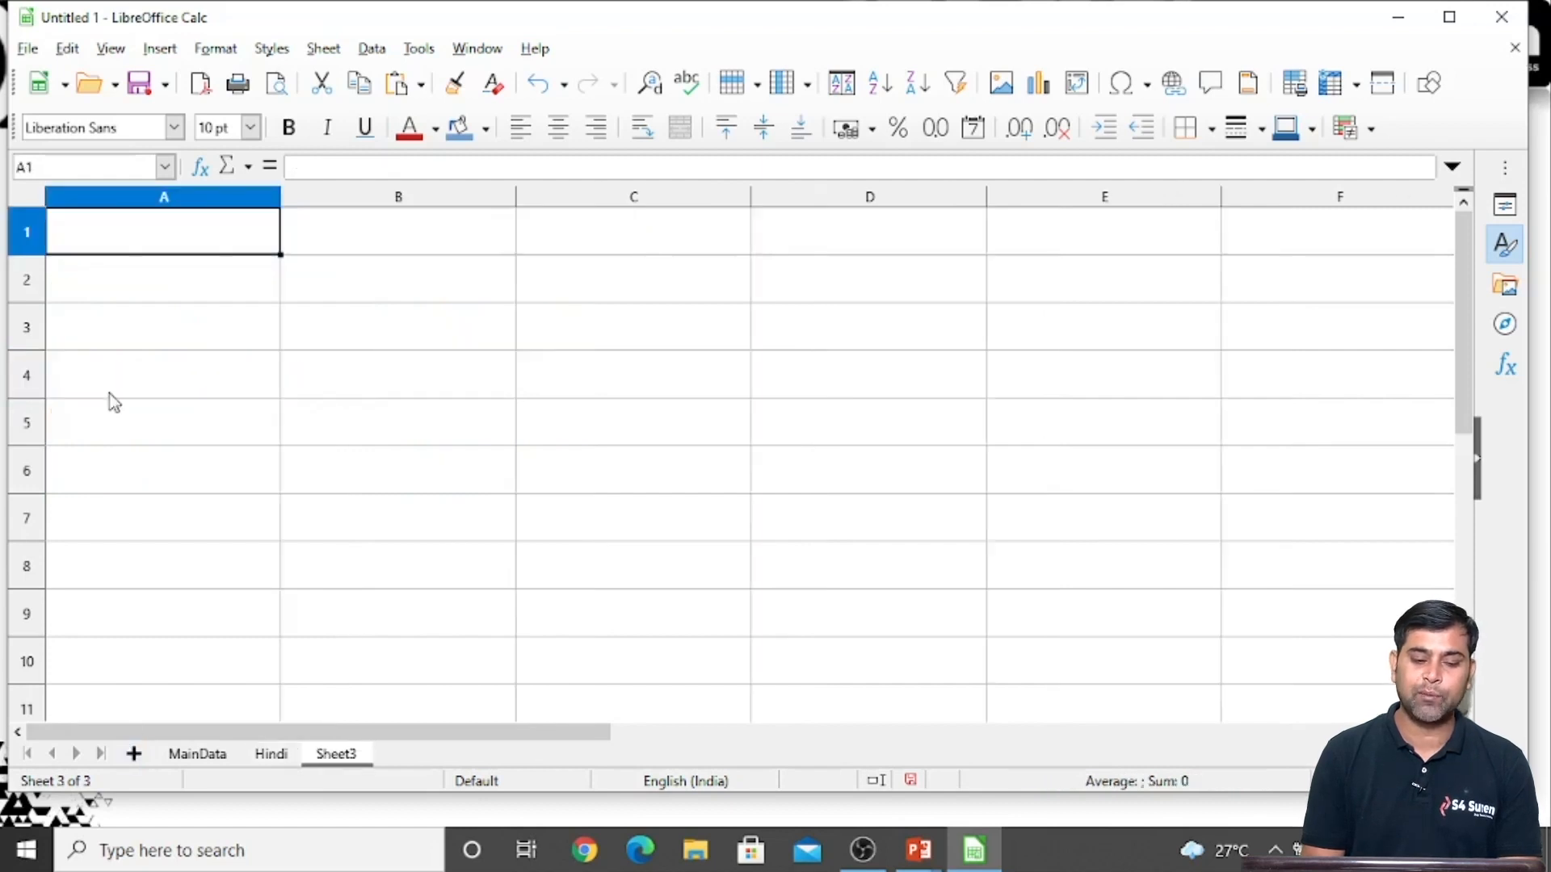
{"action": "double_click", "coordinate": [336, 757]}
{"action": "type", "text": "English"}
{"action": "key", "text": "Return"}
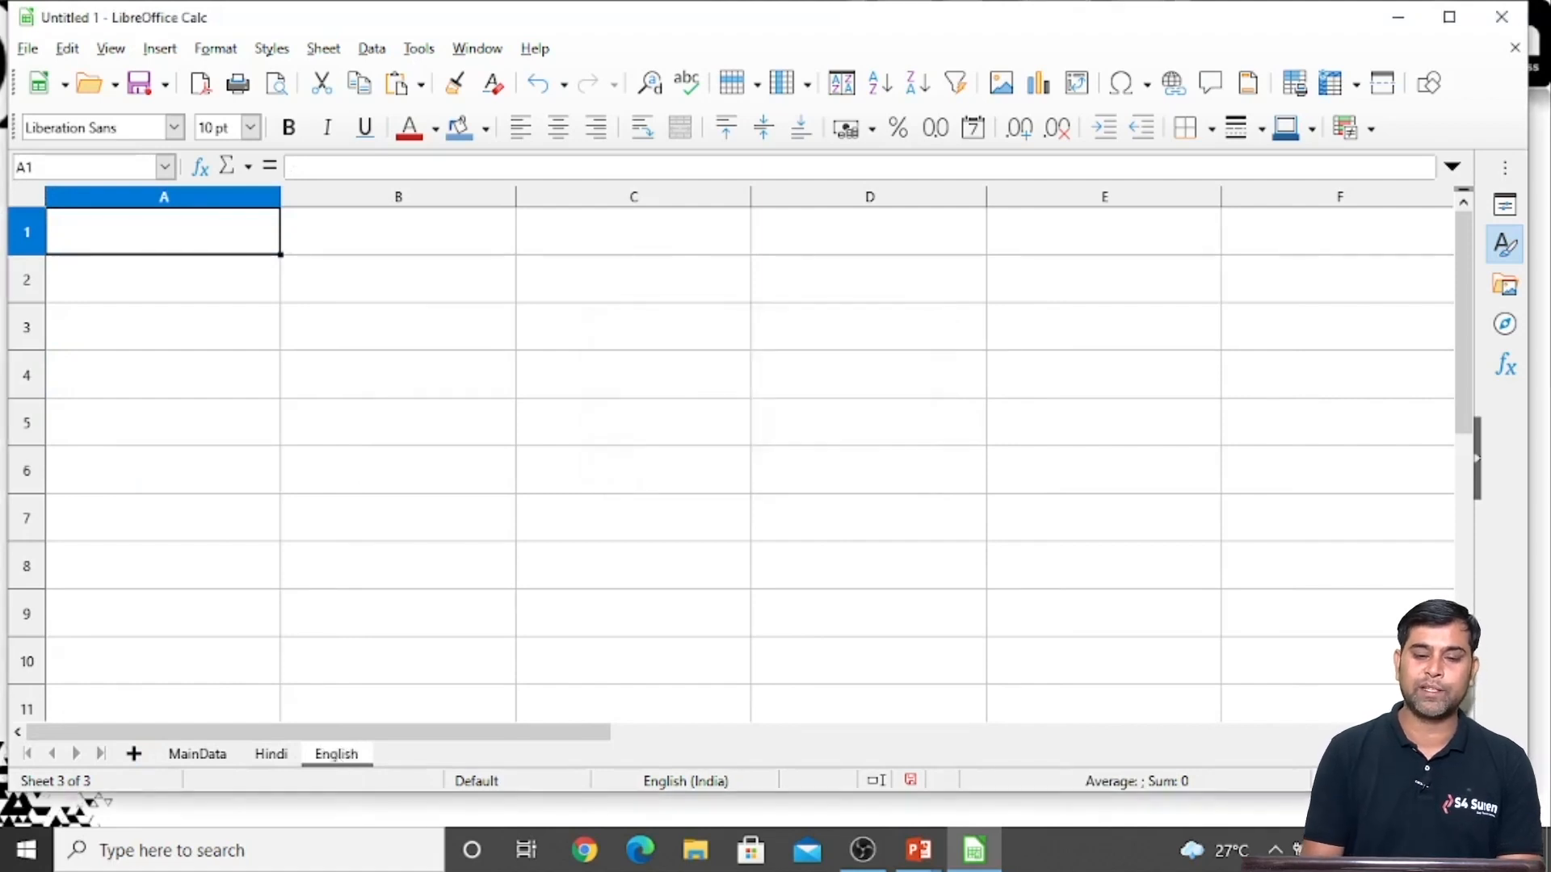
Enter the formula =$MainData.A1 in cell A1 of the English sheet, picking the source cell from MainData
{"action": "left_click", "coordinate": [199, 757]}
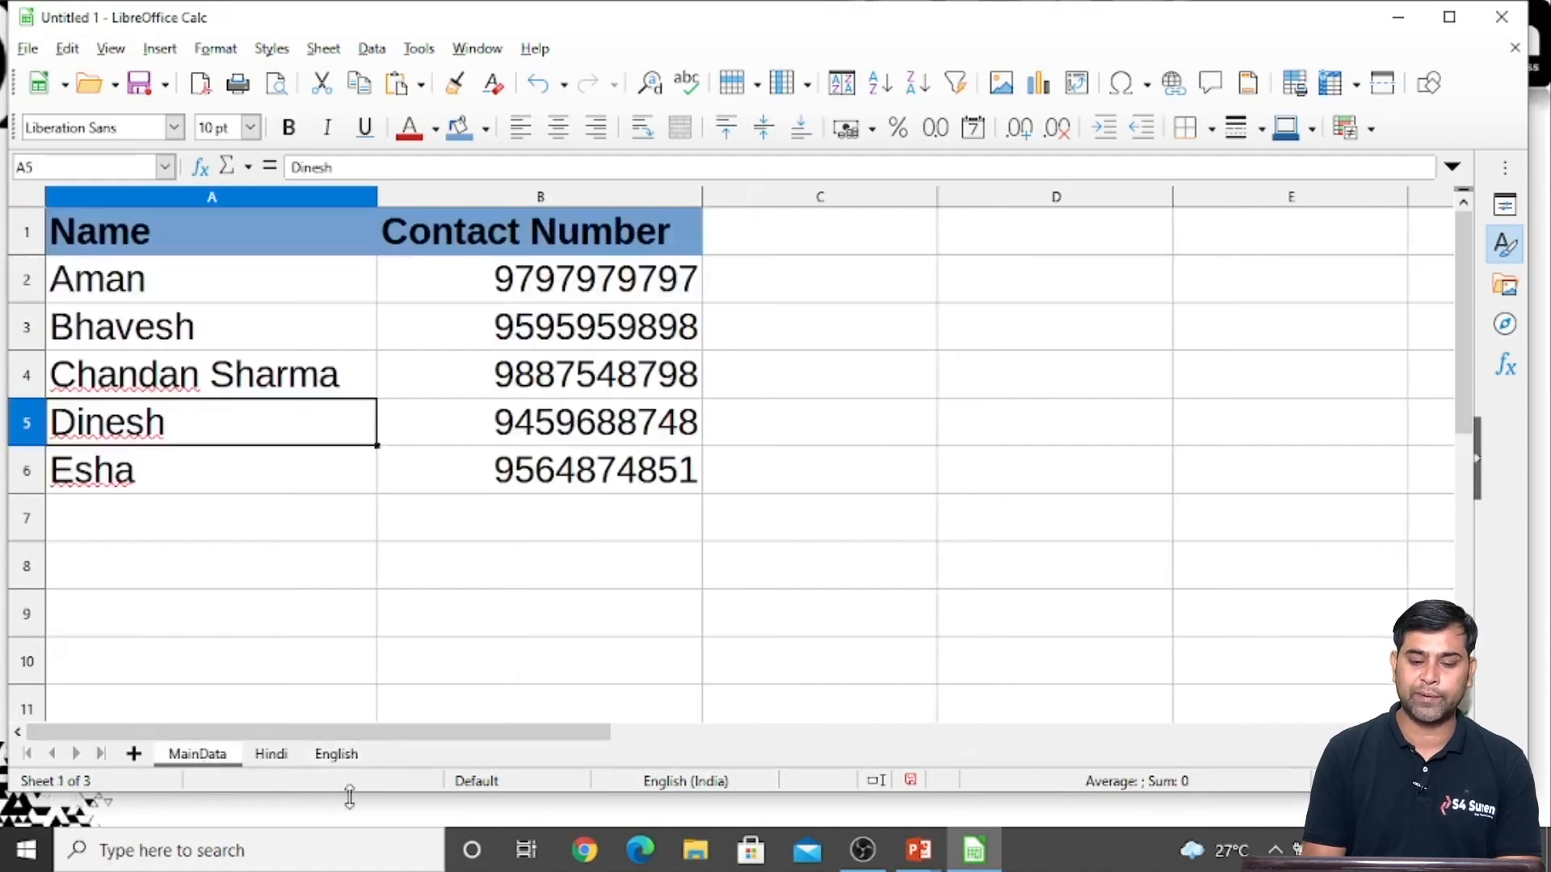
{"action": "left_click", "coordinate": [334, 759]}
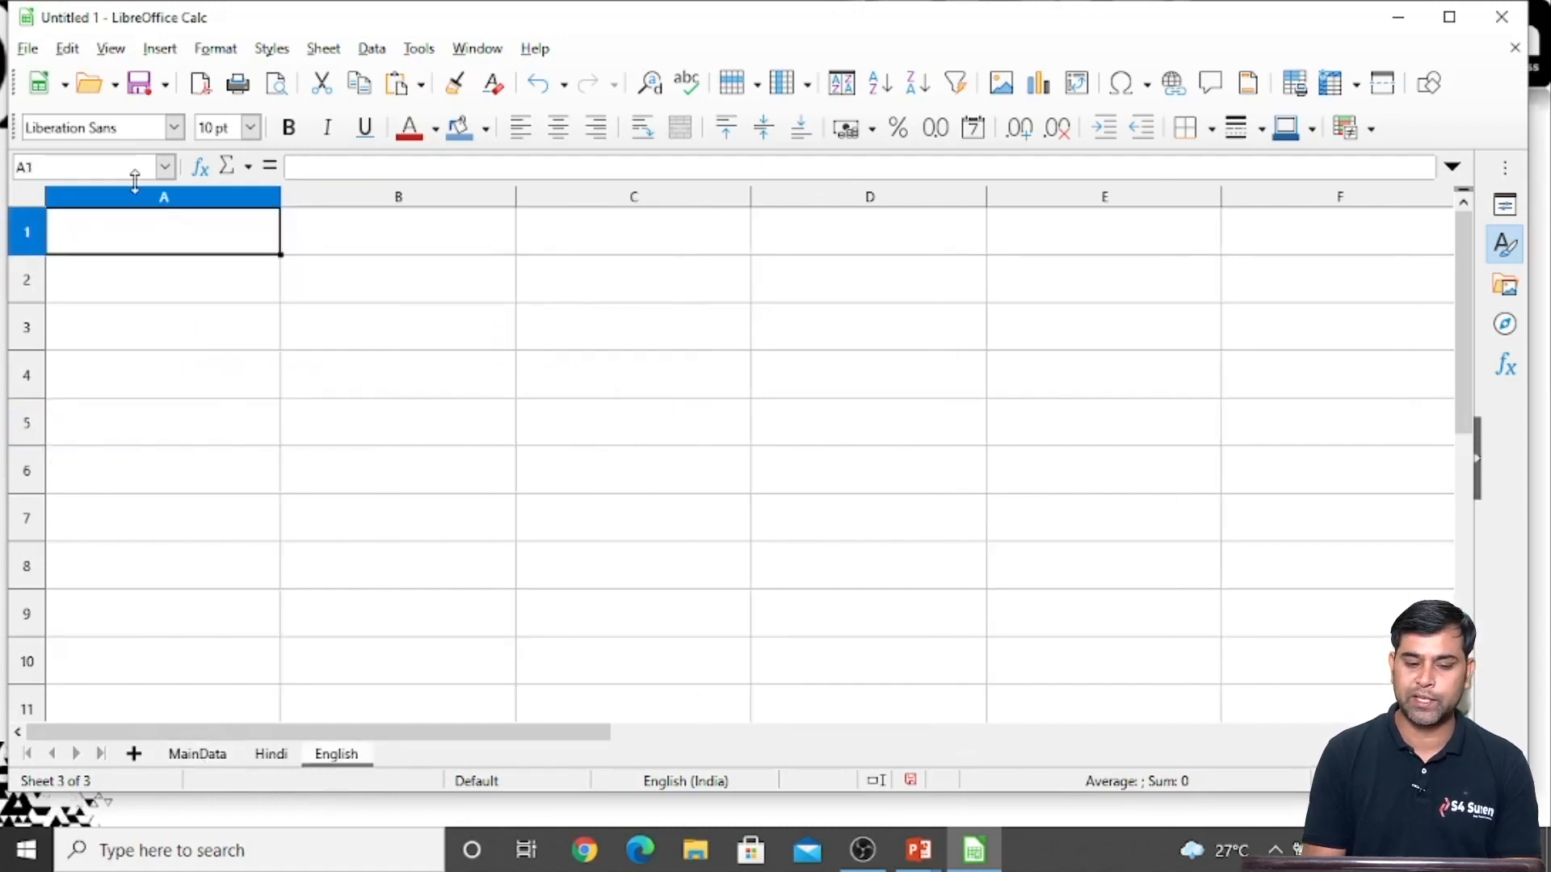
{"action": "left_click", "coordinate": [146, 295]}
{"action": "left_click", "coordinate": [149, 235]}
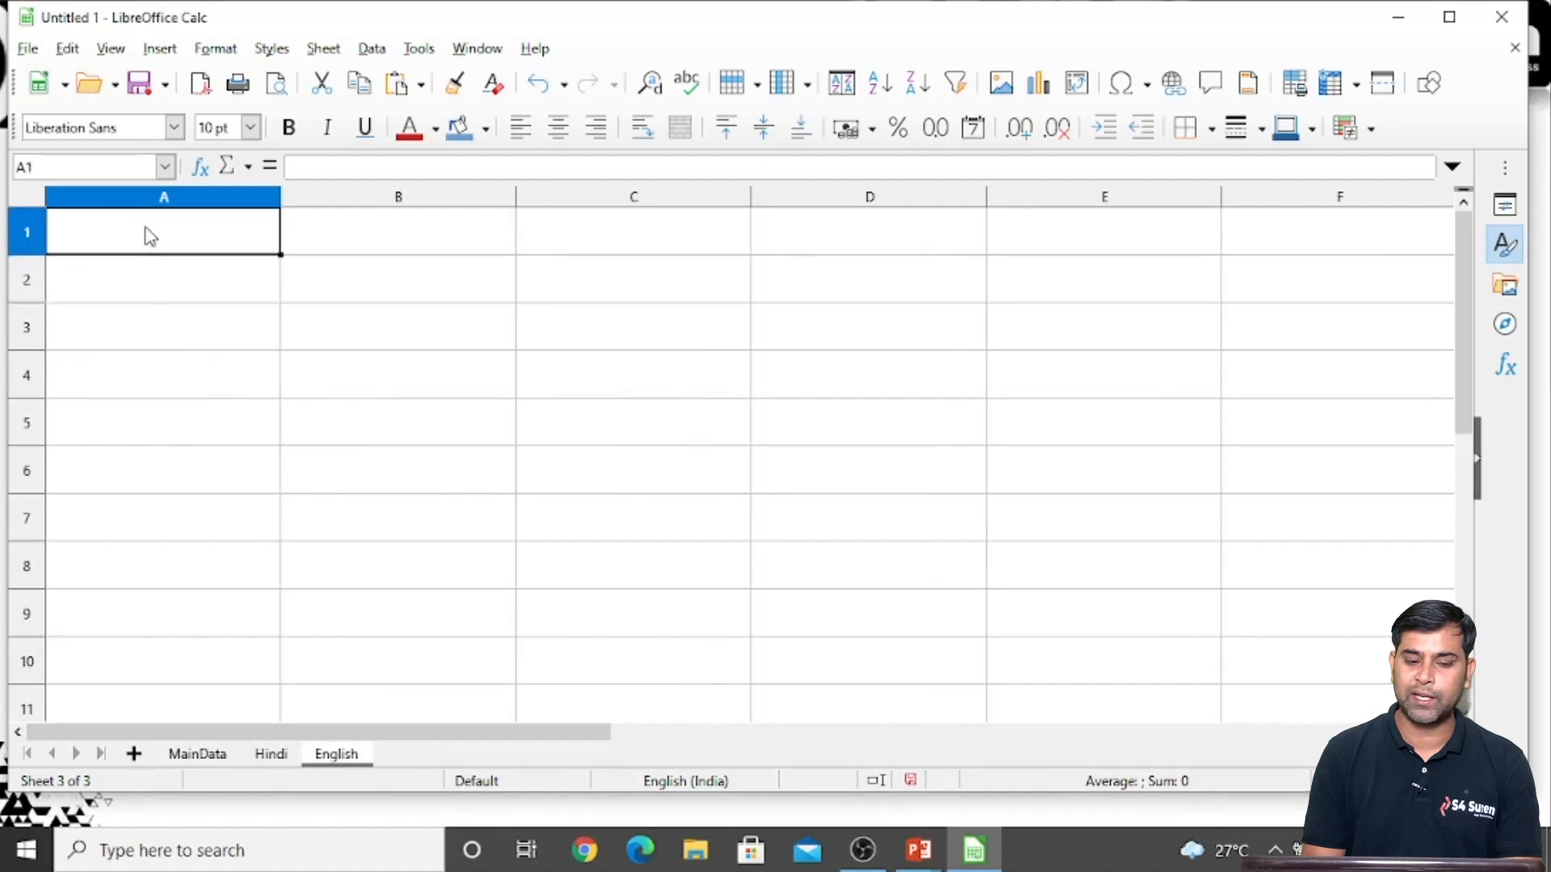
{"action": "type", "text": "="}
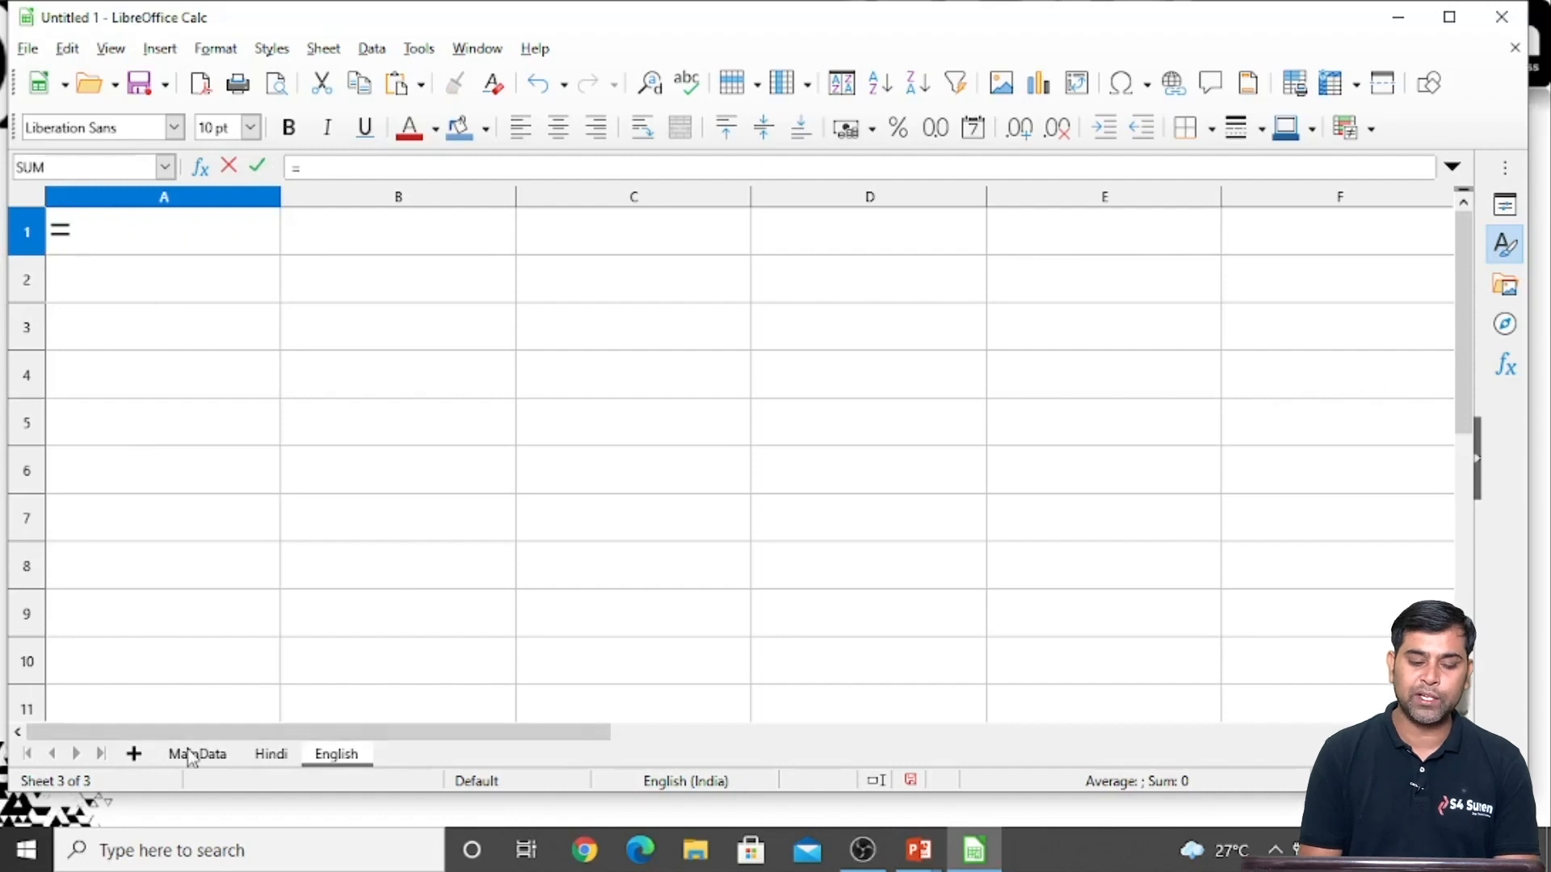
{"action": "left_click", "coordinate": [194, 754]}
{"action": "left_click", "coordinate": [122, 232]}
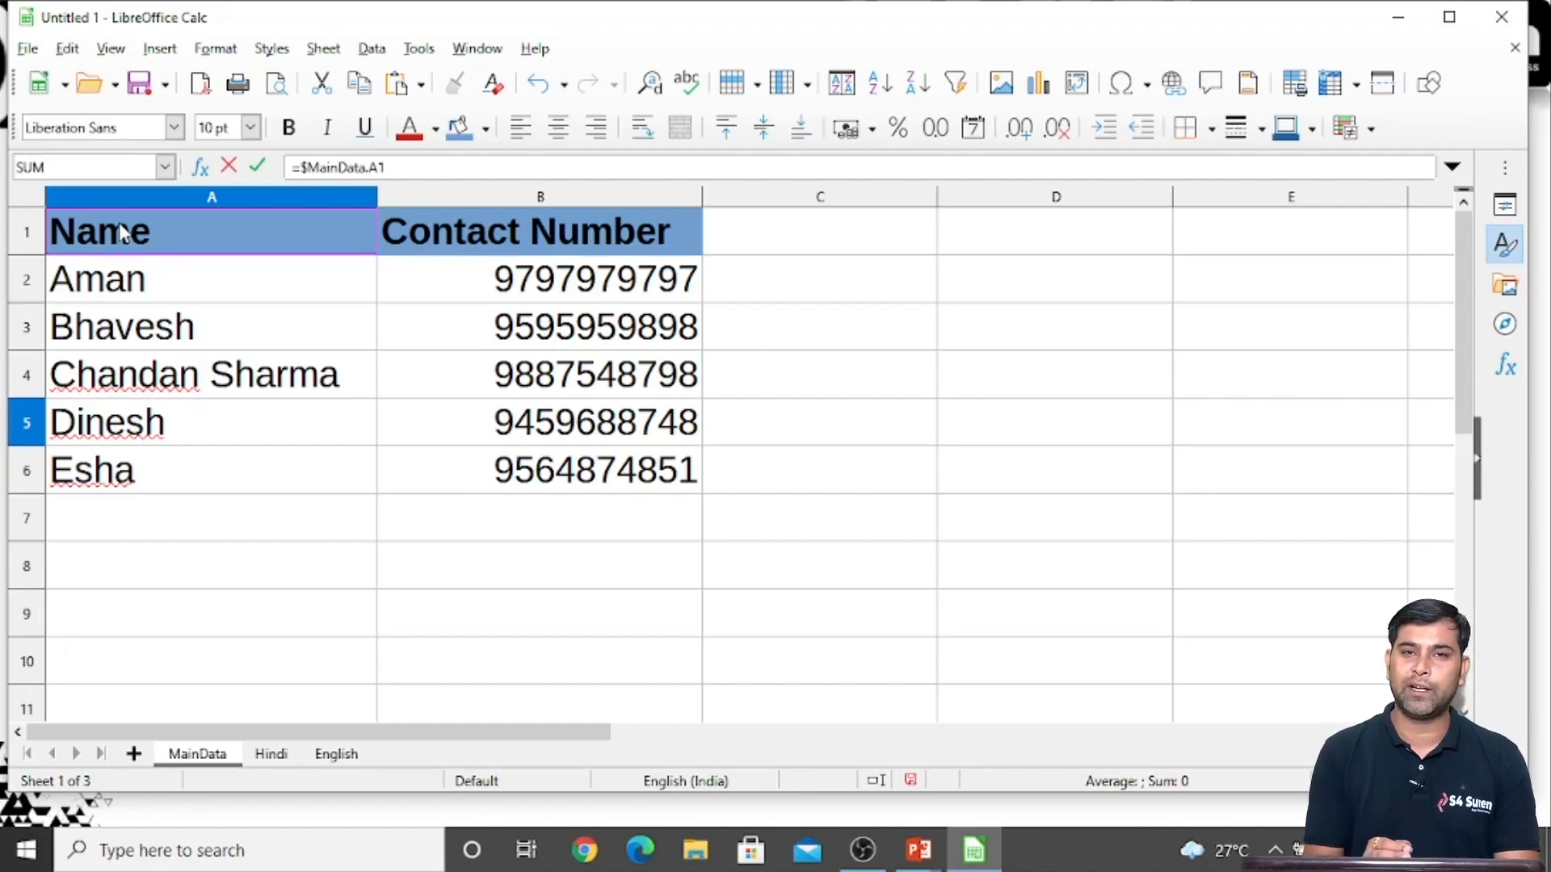
{"action": "key", "text": "Return"}
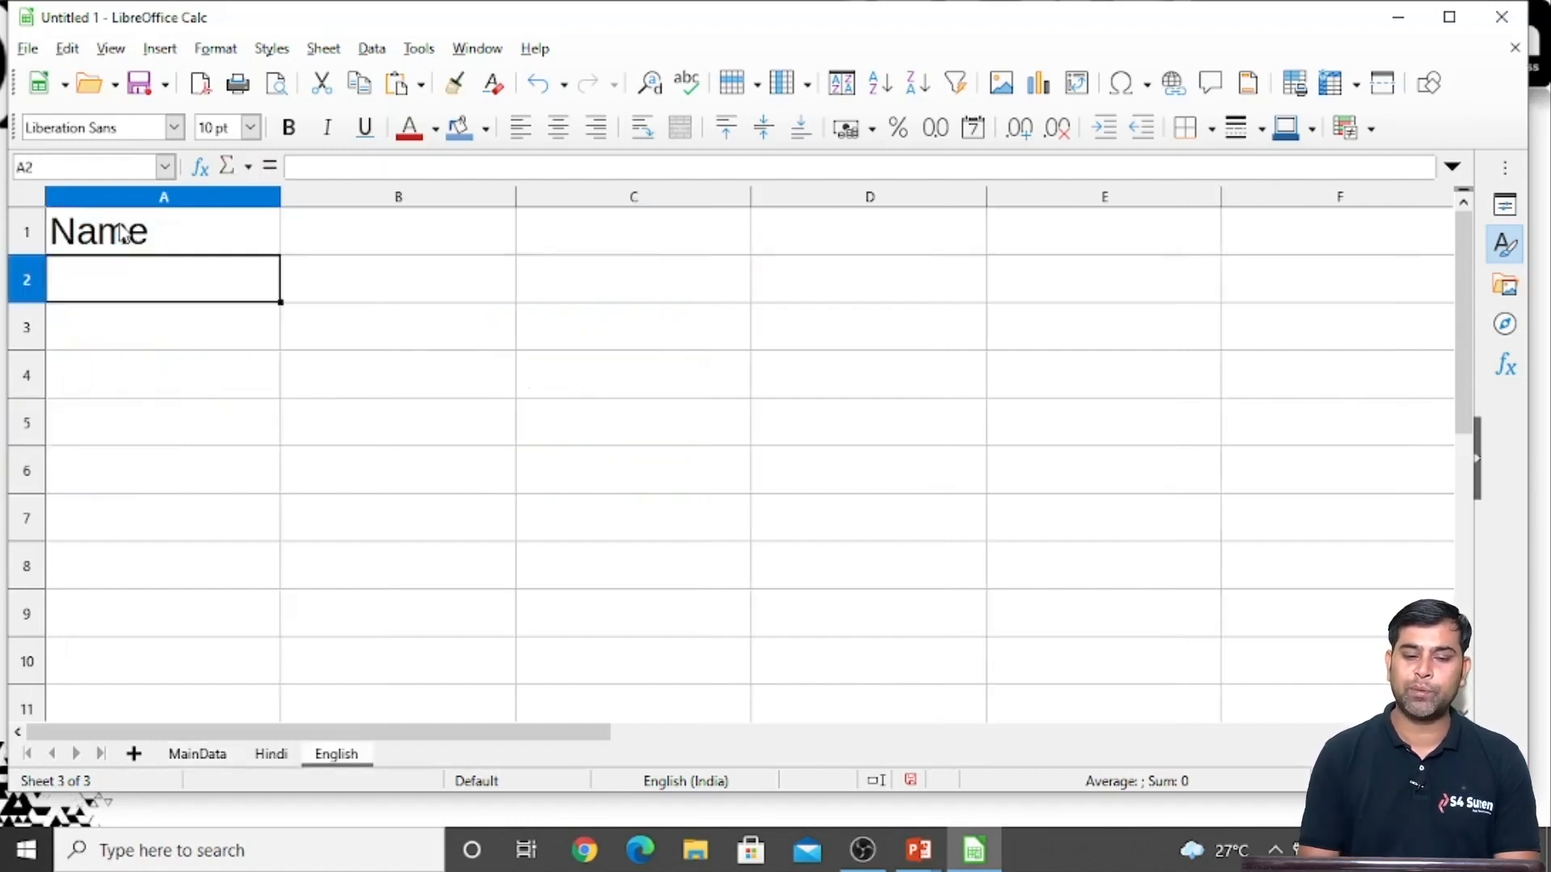
Fill the linked formula from A1 across to B1 on the English sheet
{"action": "left_click", "coordinate": [166, 240]}
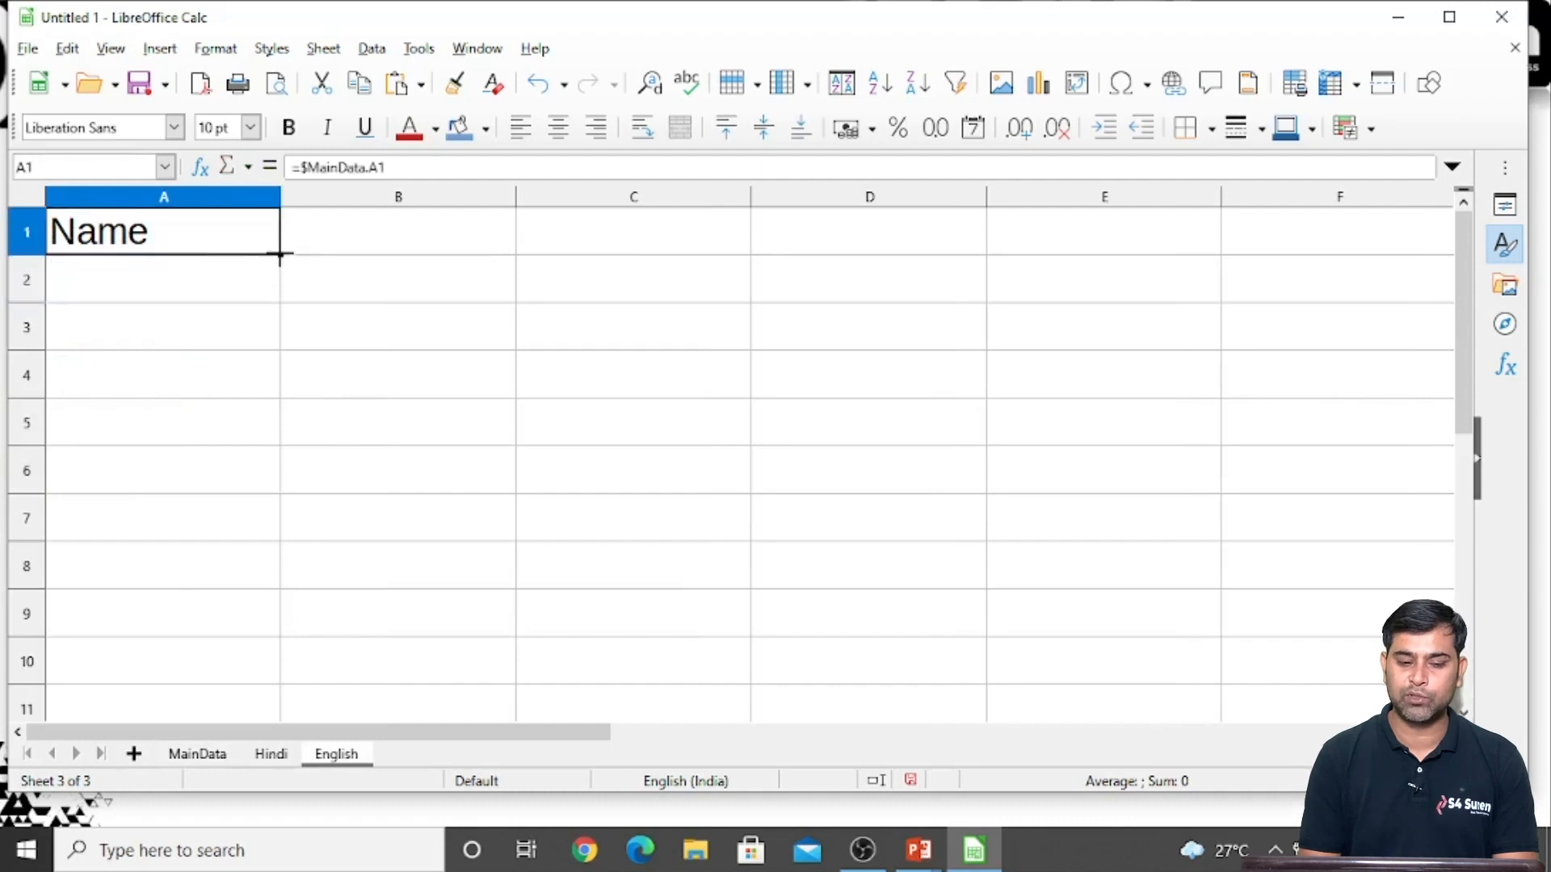
{"action": "left_click_drag", "start_coordinate": [280, 254], "coordinate": [439, 259]}
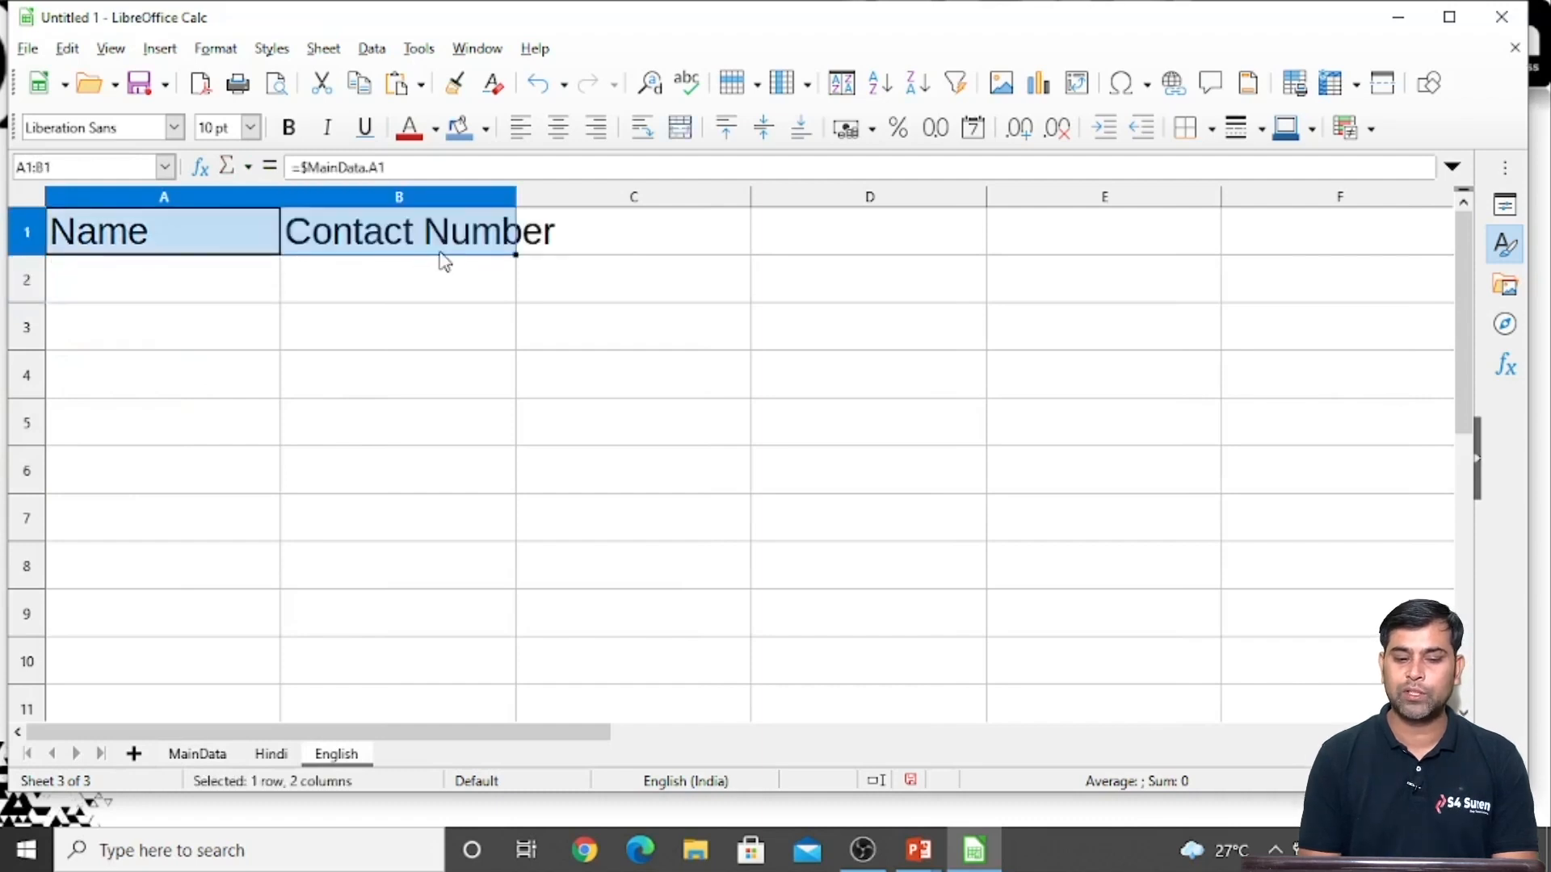
{"action": "left_click", "coordinate": [385, 363]}
Inspect the reference formulas in A1 and B1 of the English sheet
{"action": "left_click", "coordinate": [154, 238]}
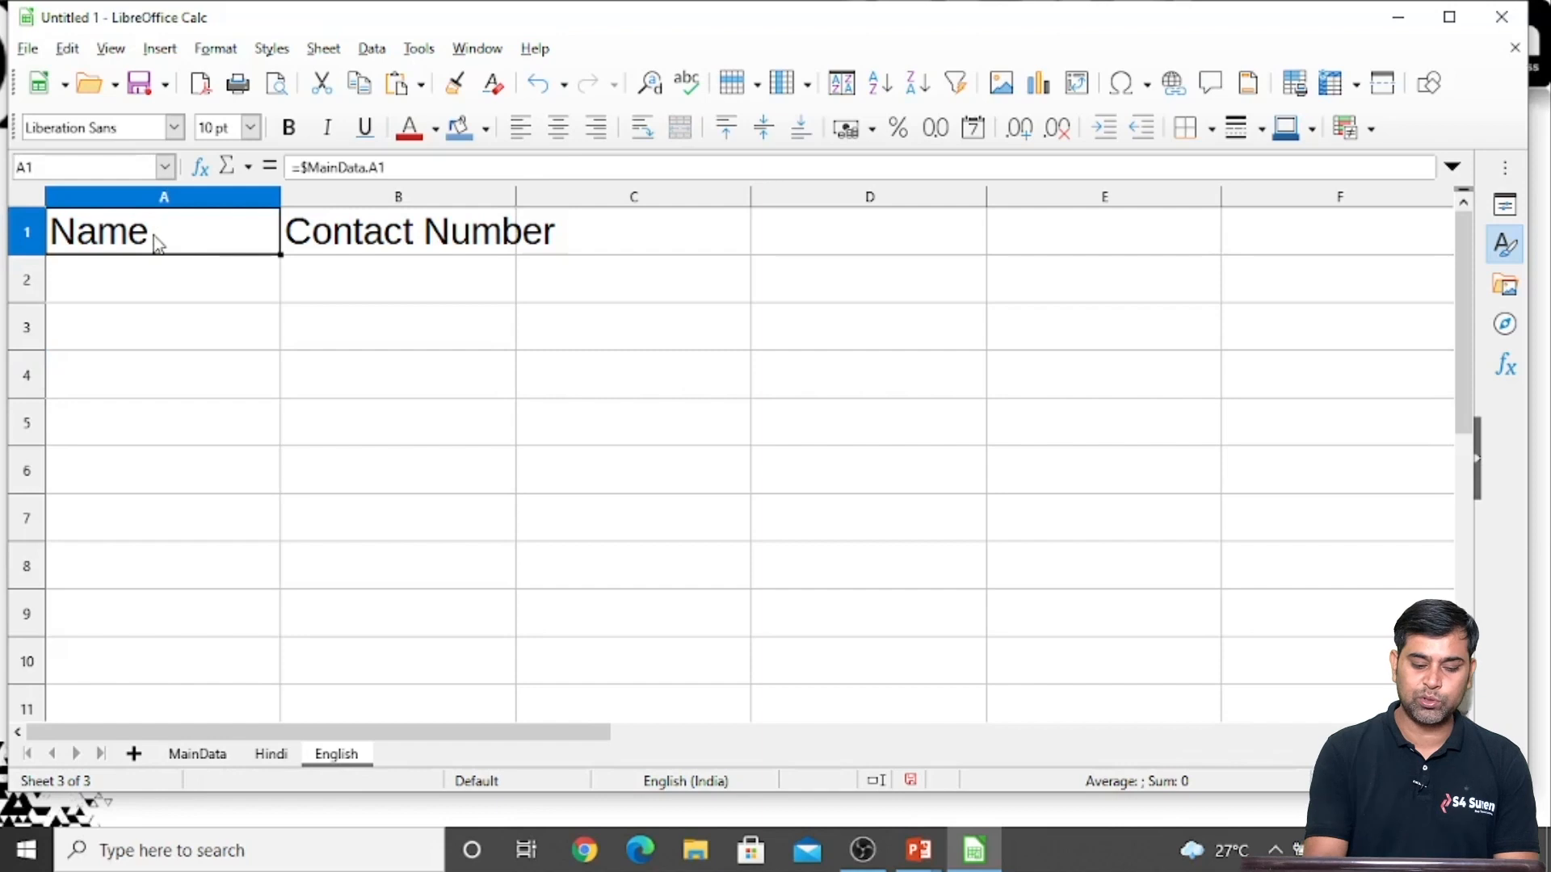
{"action": "key", "text": "F2"}
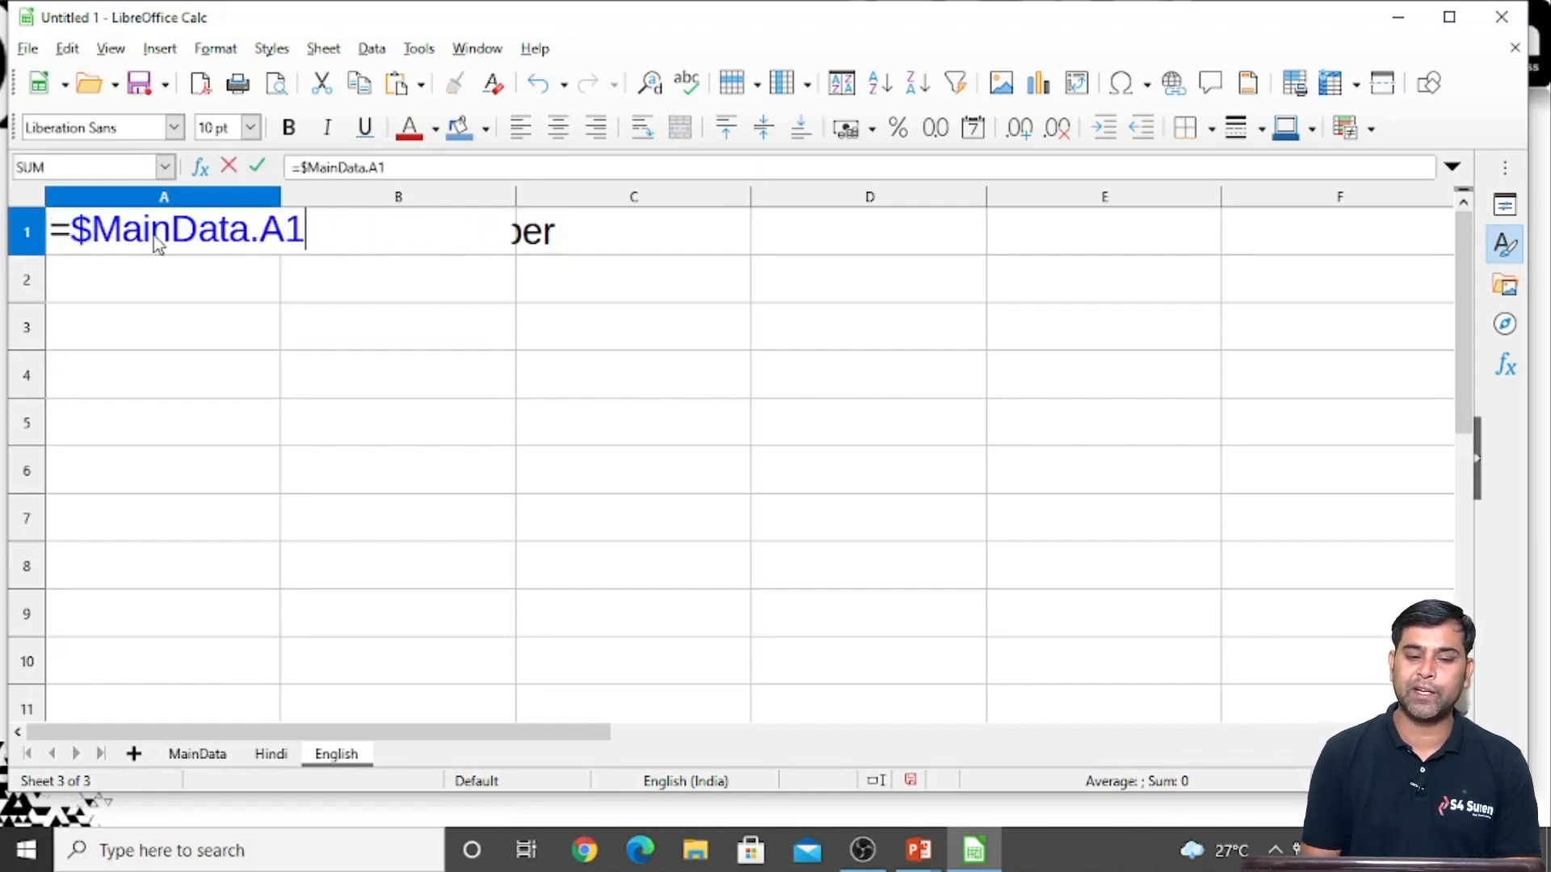
{"action": "key", "text": "Return"}
{"action": "left_click", "coordinate": [153, 237]}
{"action": "key", "text": "Right"}
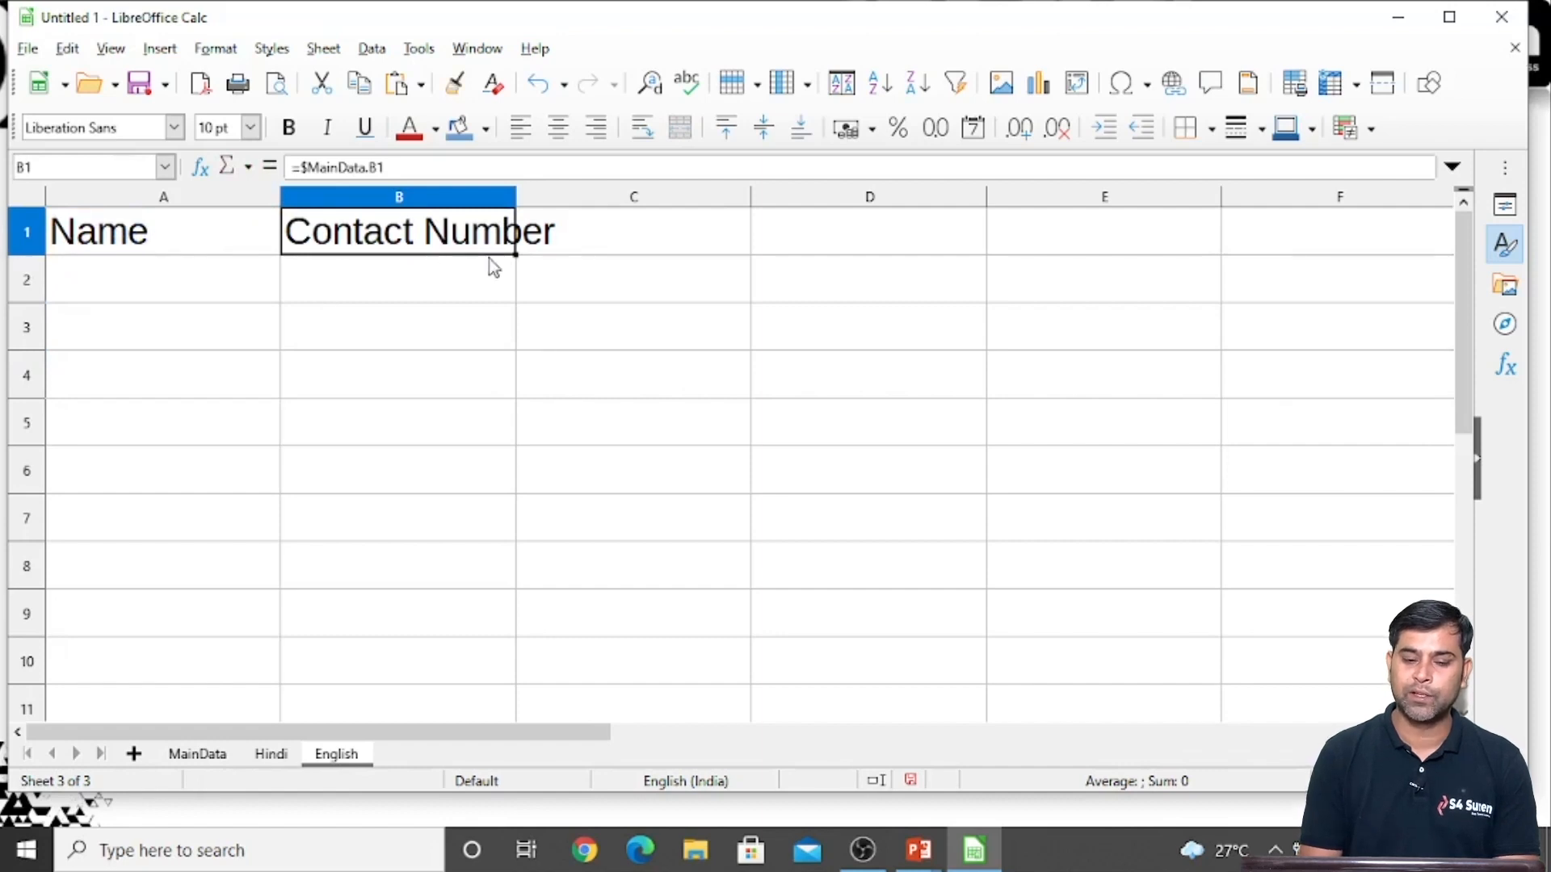
Fill the linked formulas of A1:B1 down through row 6 of the English sheet
{"action": "left_click_drag", "start_coordinate": [515, 255], "coordinate": [521, 468]}
{"action": "left_click", "coordinate": [175, 241]}
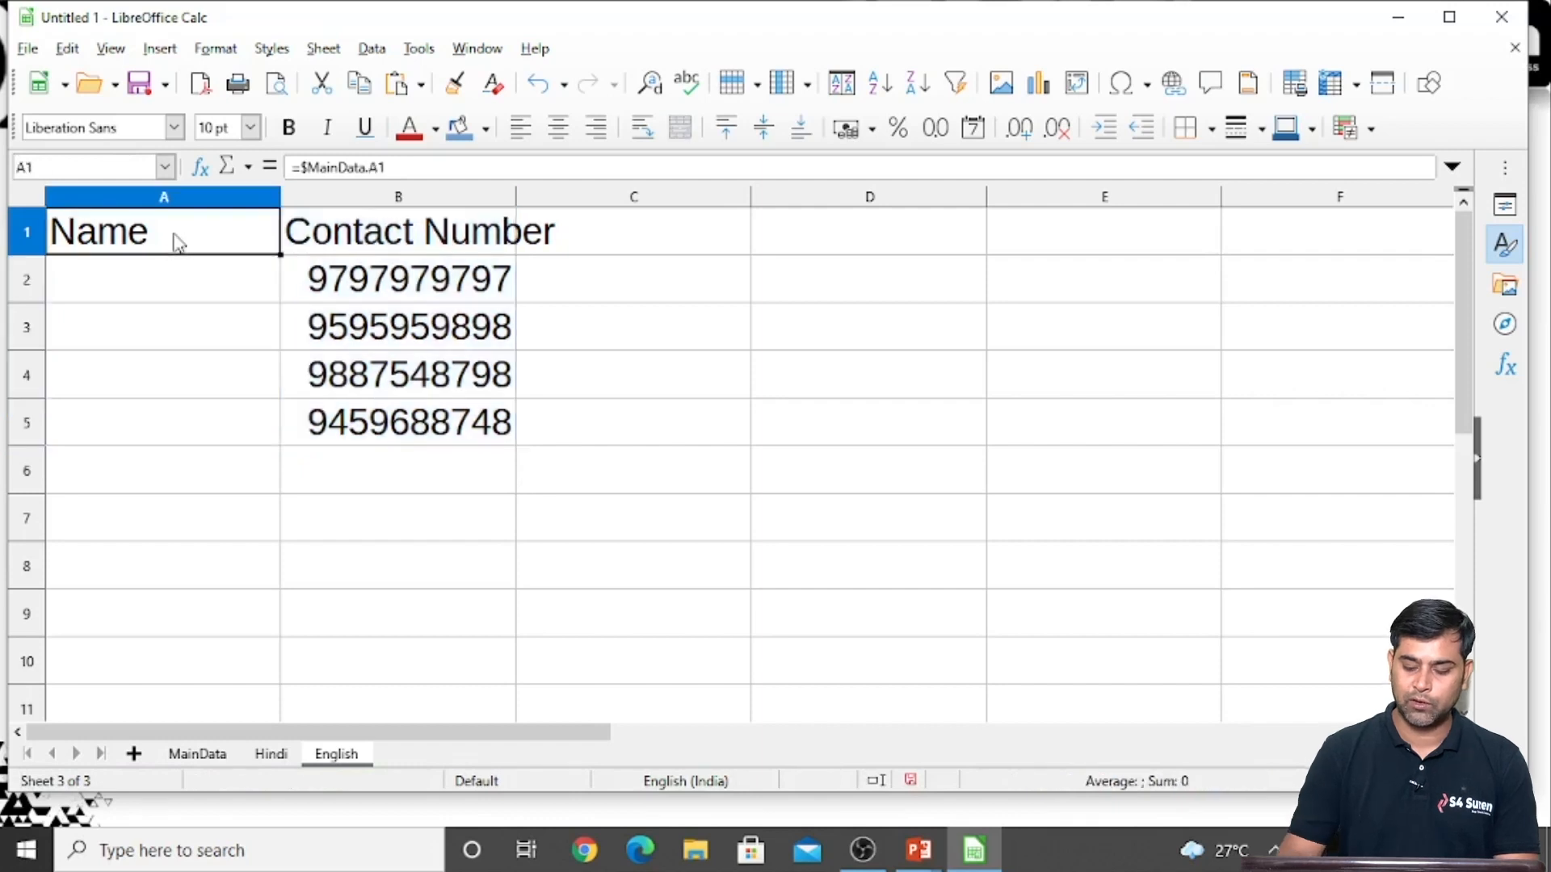
{"action": "key", "text": "shift+Right"}
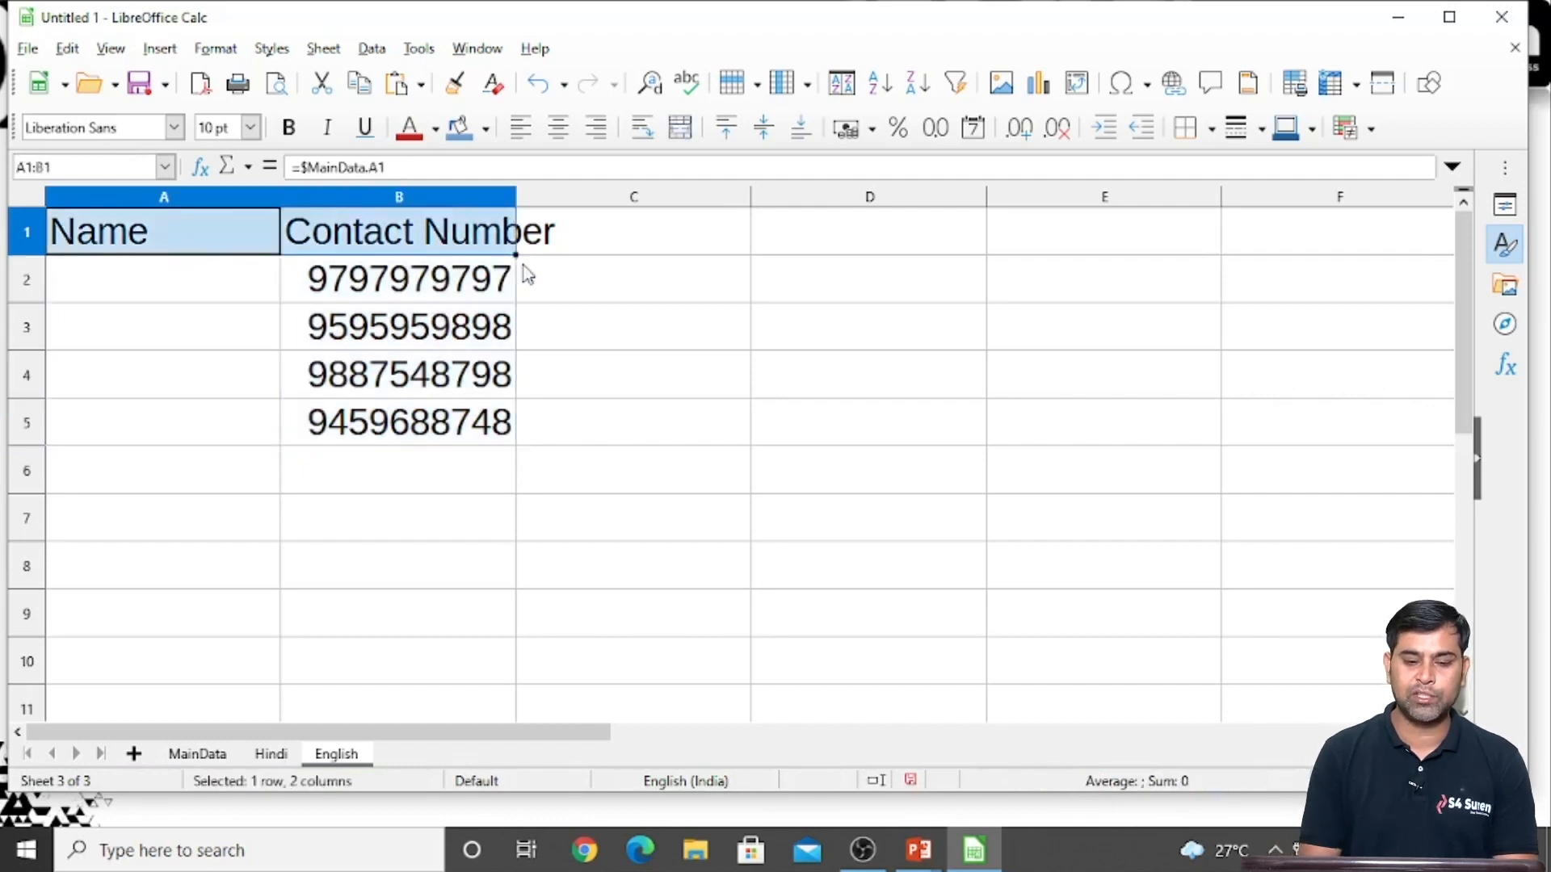
{"action": "left_click_drag", "start_coordinate": [517, 257], "coordinate": [509, 493]}
{"action": "left_click", "coordinate": [608, 523]}
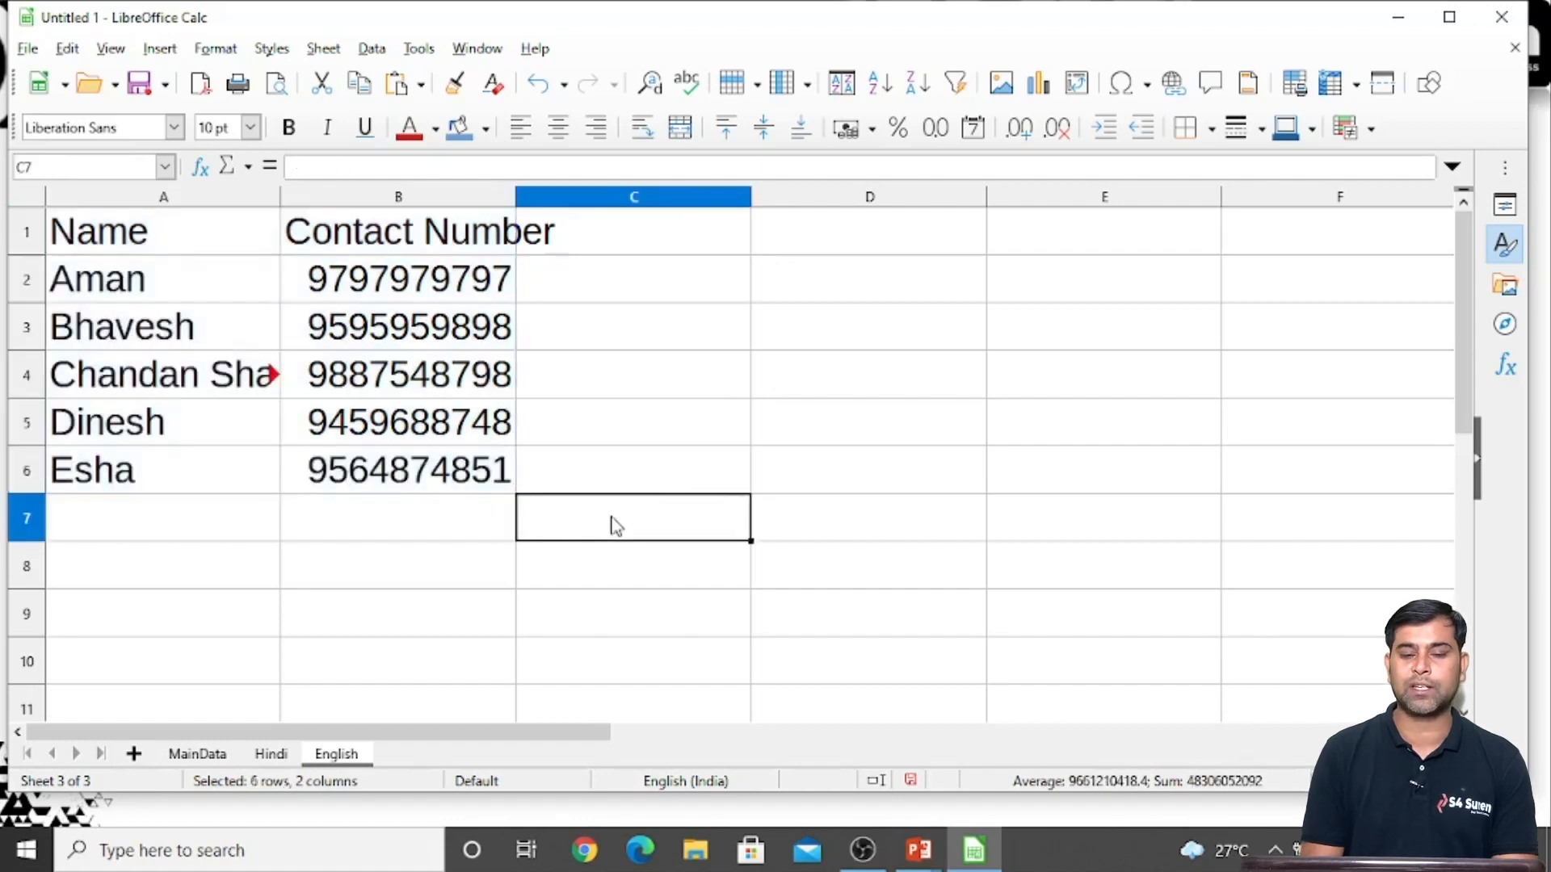
Widen column A of the English sheet to give the names more room
{"action": "left_click_drag", "start_coordinate": [281, 198], "coordinate": [338, 197]}
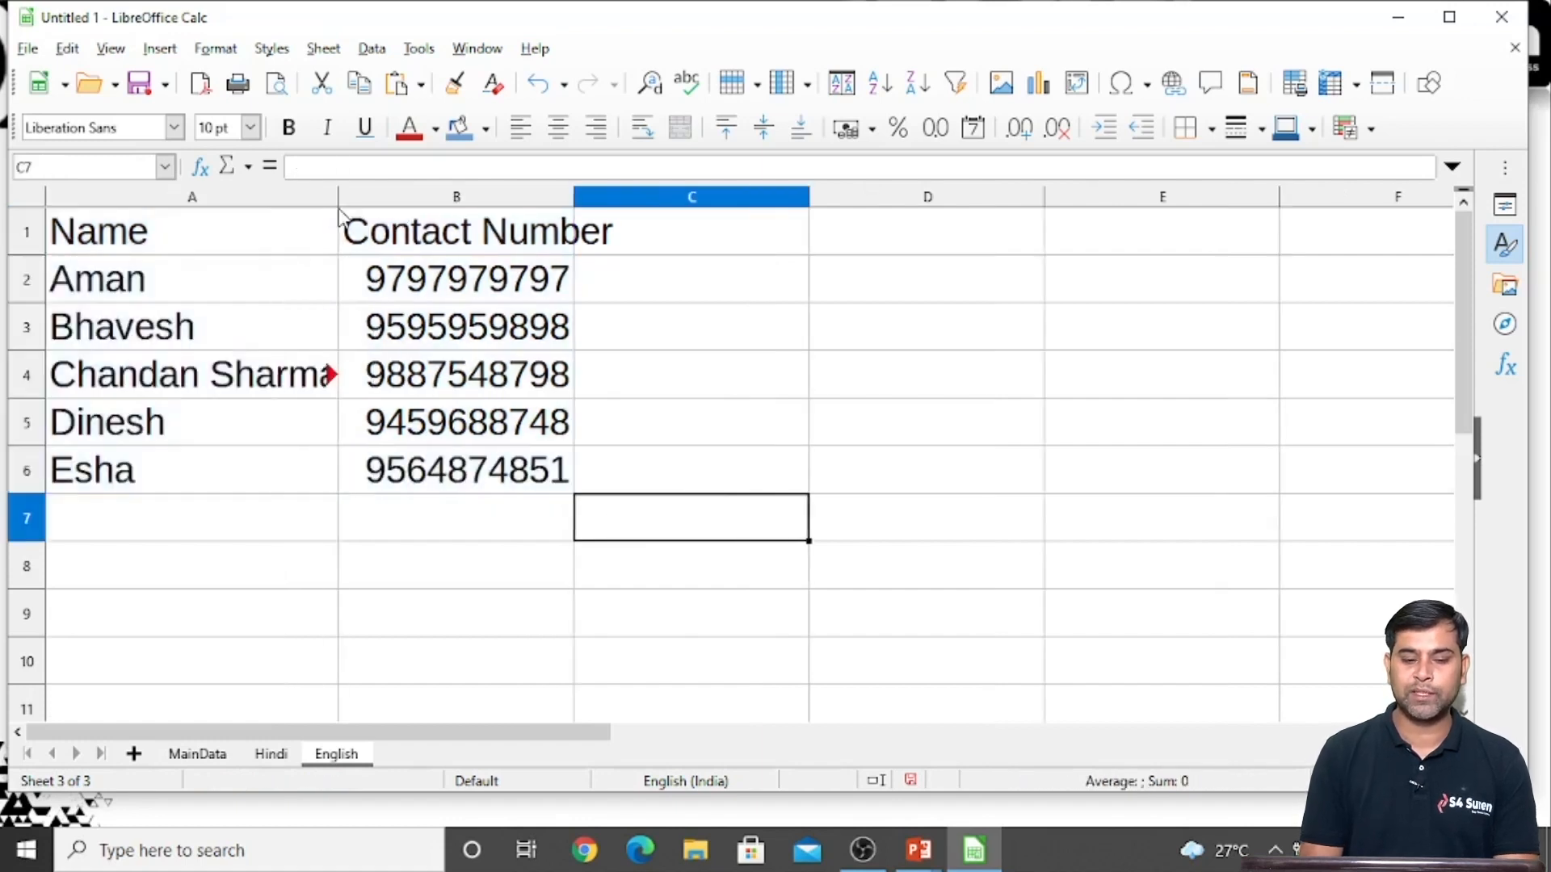
{"action": "left_click", "coordinate": [255, 398]}
{"action": "left_click", "coordinate": [175, 300]}
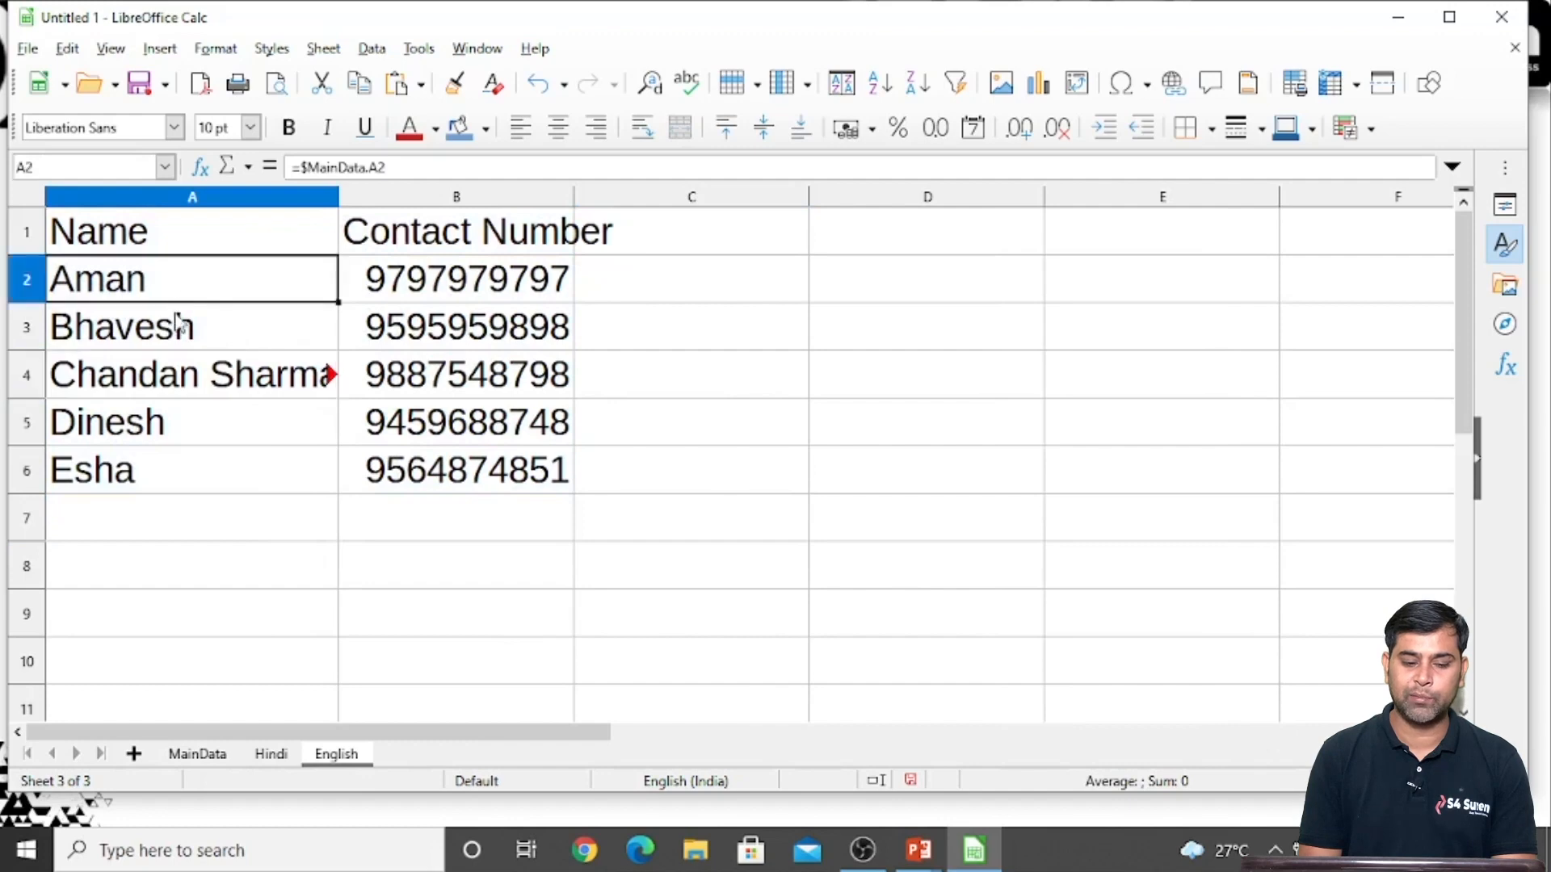
Append a surname to the contact name in cell A2 of the MainData sheet
{"action": "left_click", "coordinate": [197, 755]}
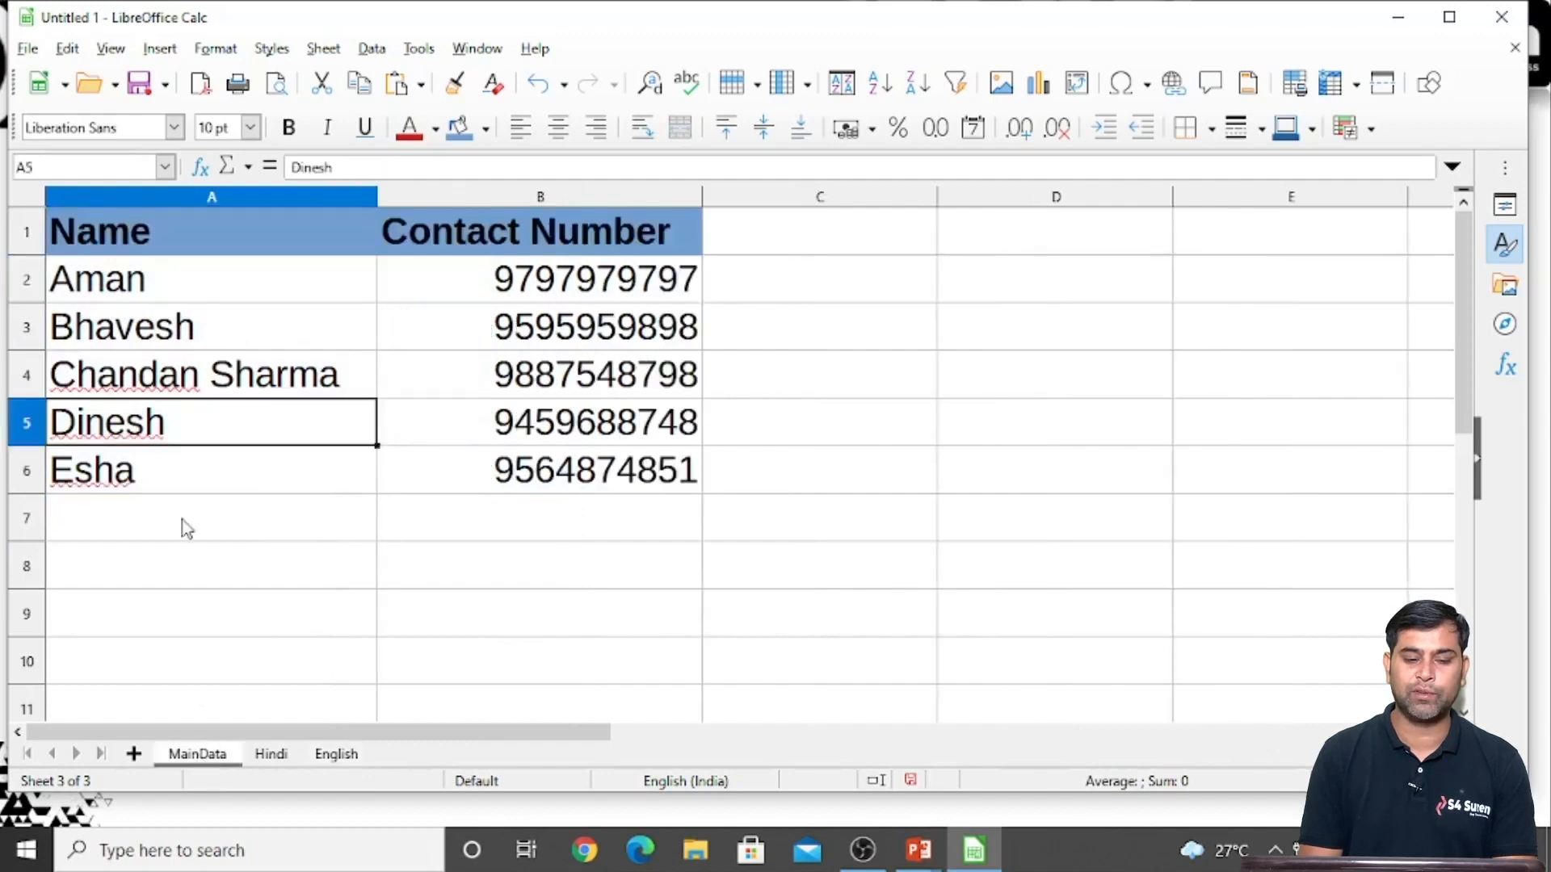
{"action": "left_click", "coordinate": [168, 294]}
{"action": "double_click", "coordinate": [168, 293]}
{"action": "key", "text": "Return"}
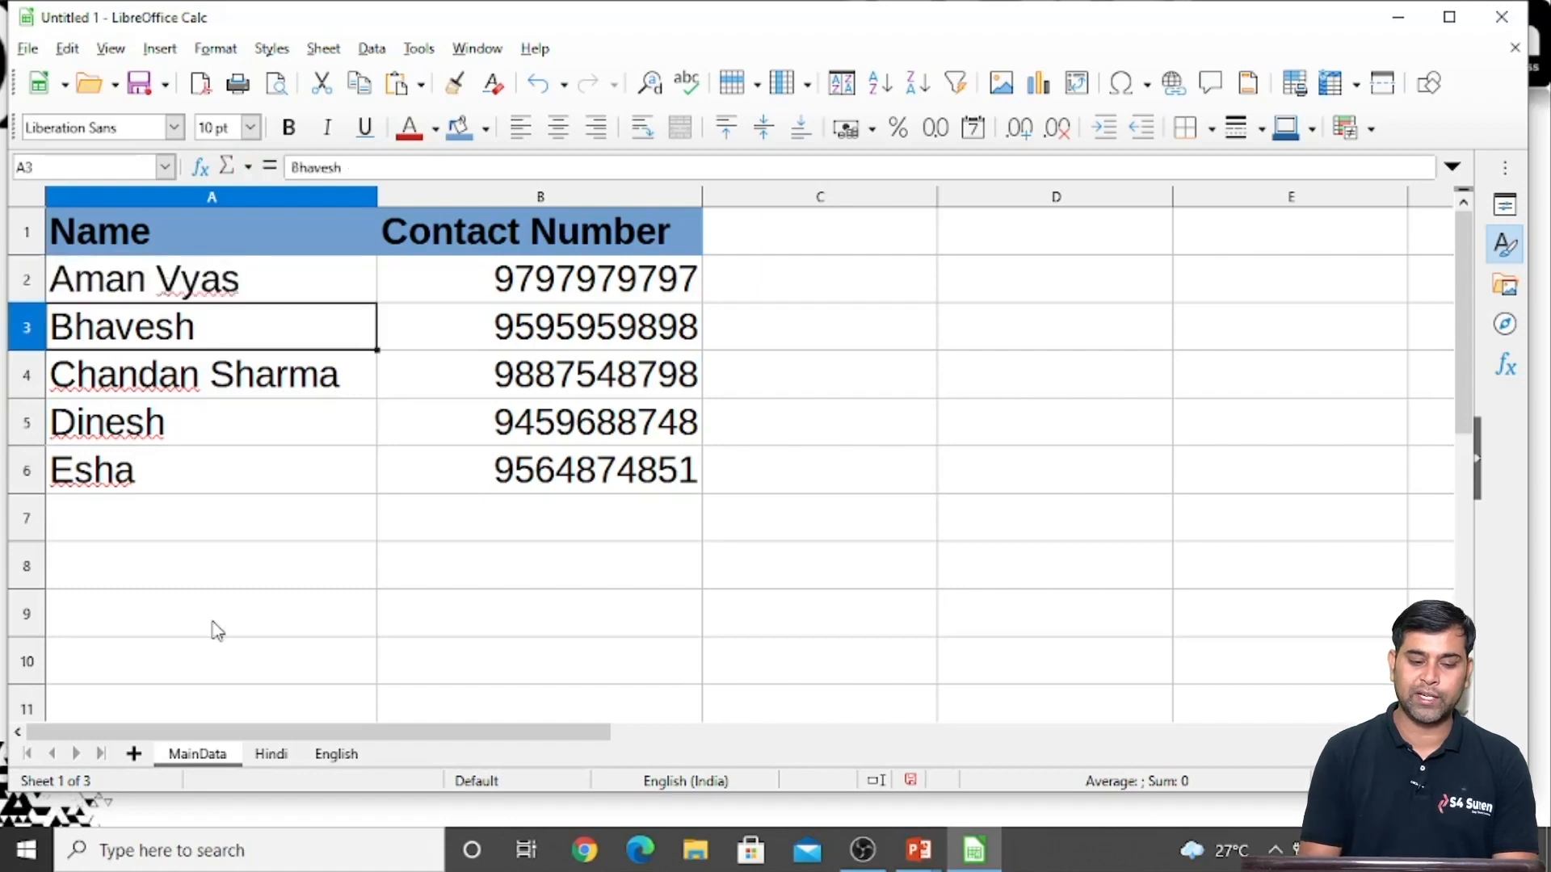
Check the edited A2 name on the Hindi and English sheets and inspect the English sheet's formulas in A1 and B3
{"action": "left_click", "coordinate": [263, 761]}
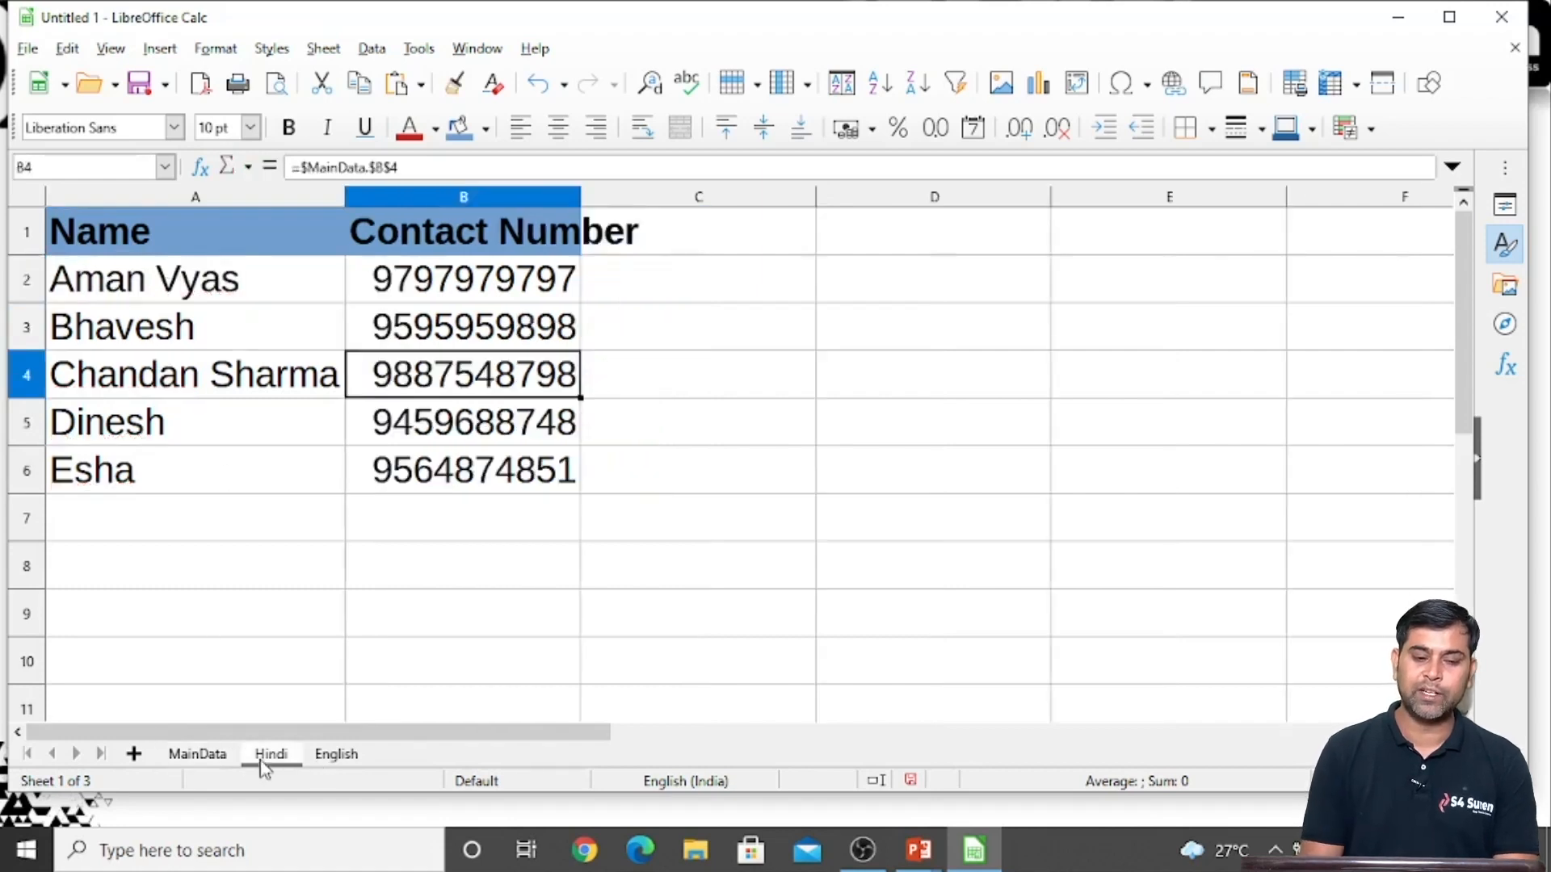
{"action": "left_click", "coordinate": [346, 759]}
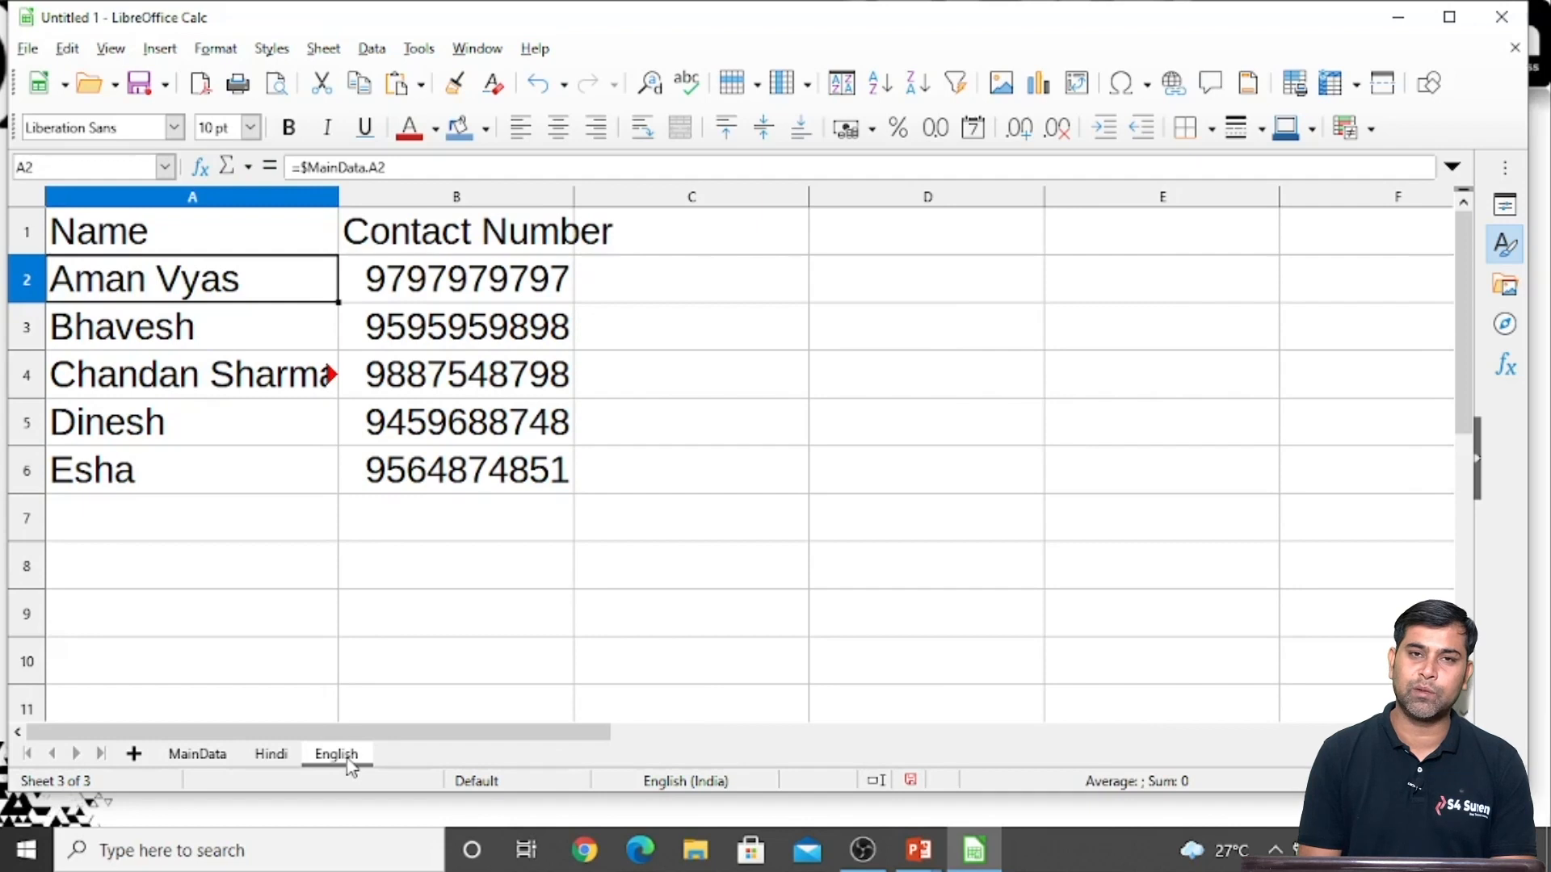
{"action": "left_click", "coordinate": [342, 674]}
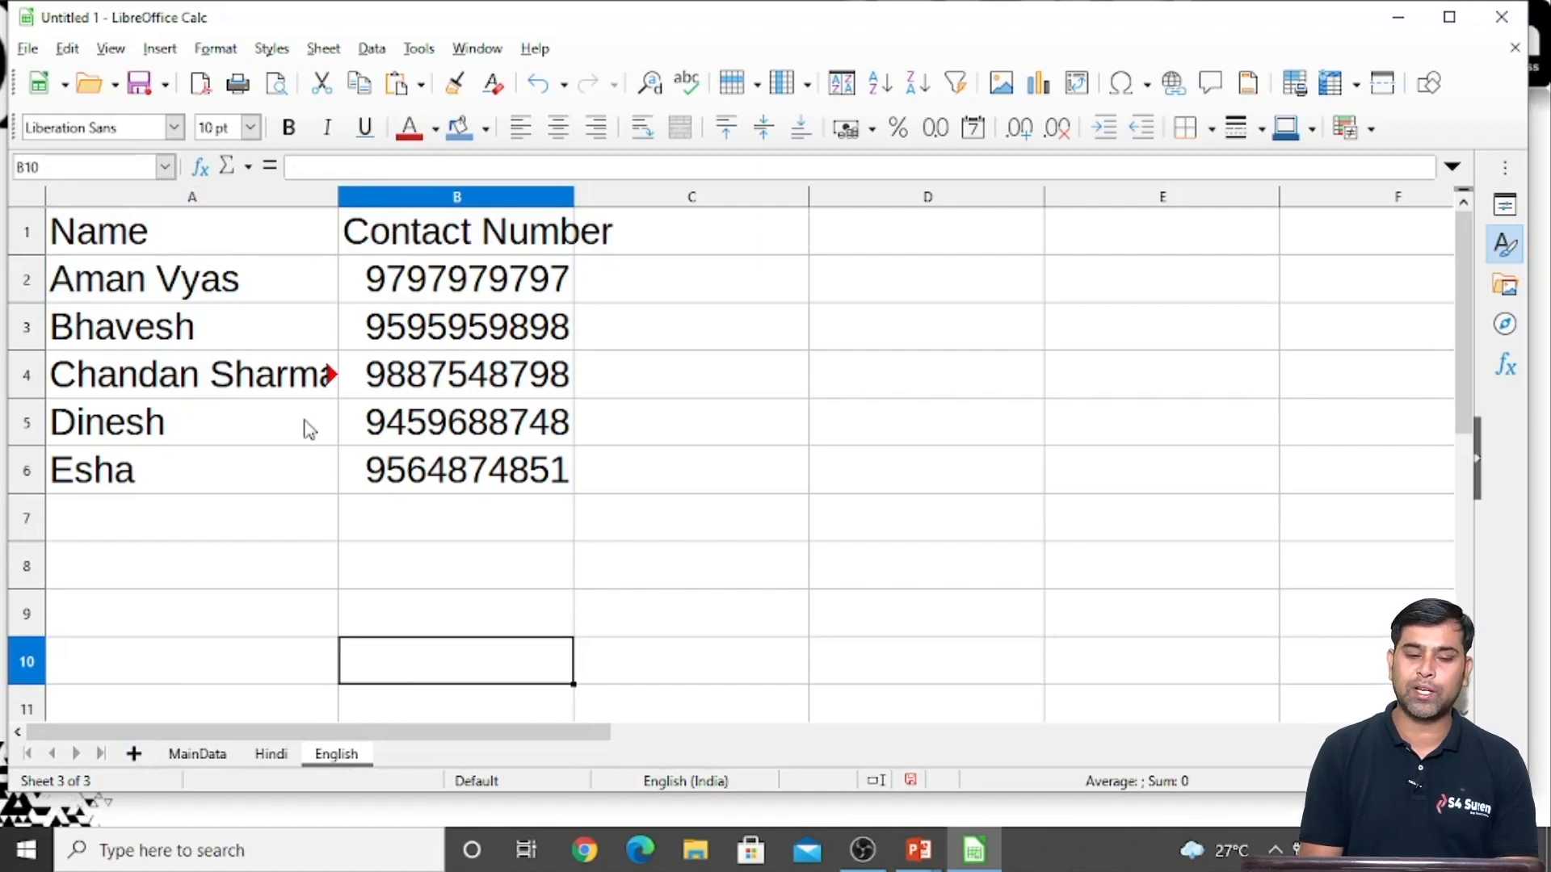
{"action": "left_click", "coordinate": [150, 230]}
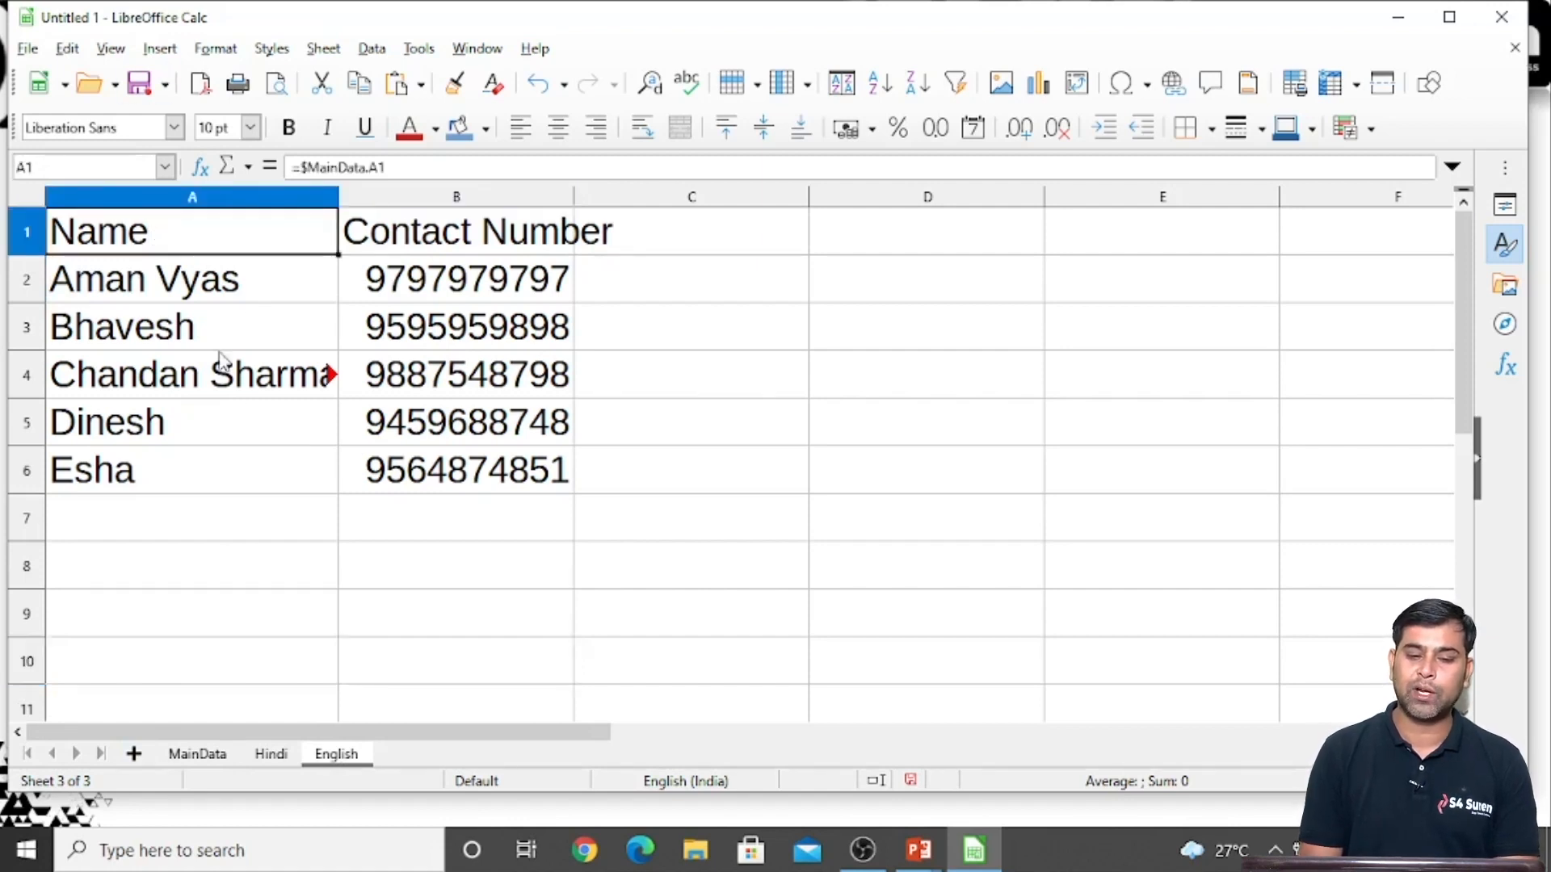
{"action": "left_click", "coordinate": [454, 327]}
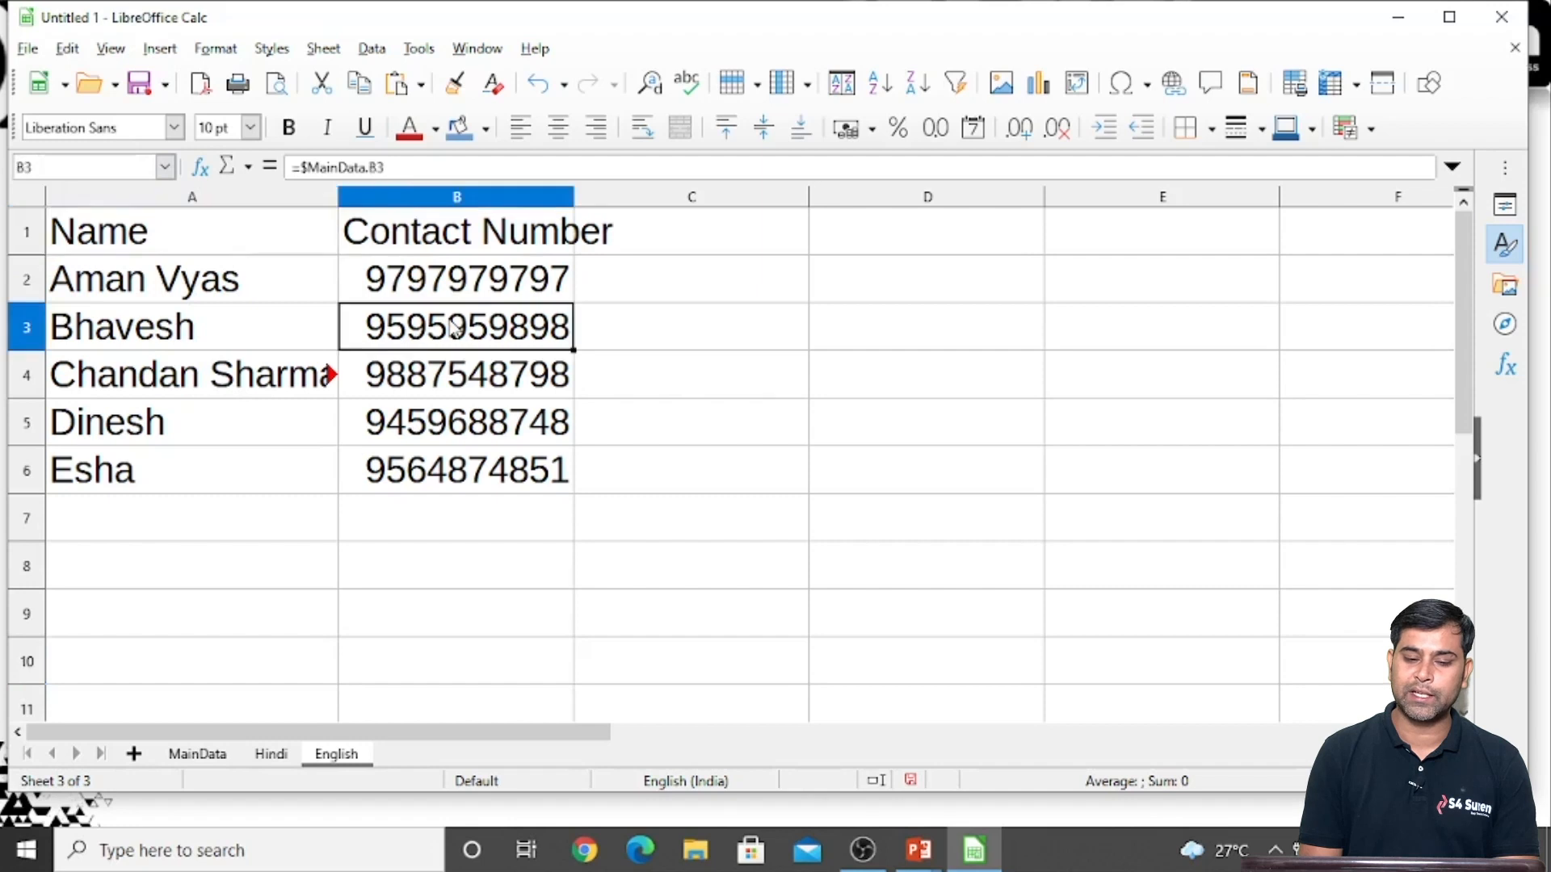
Add a new sheet after English and rename it IT
{"action": "left_click", "coordinate": [134, 754]}
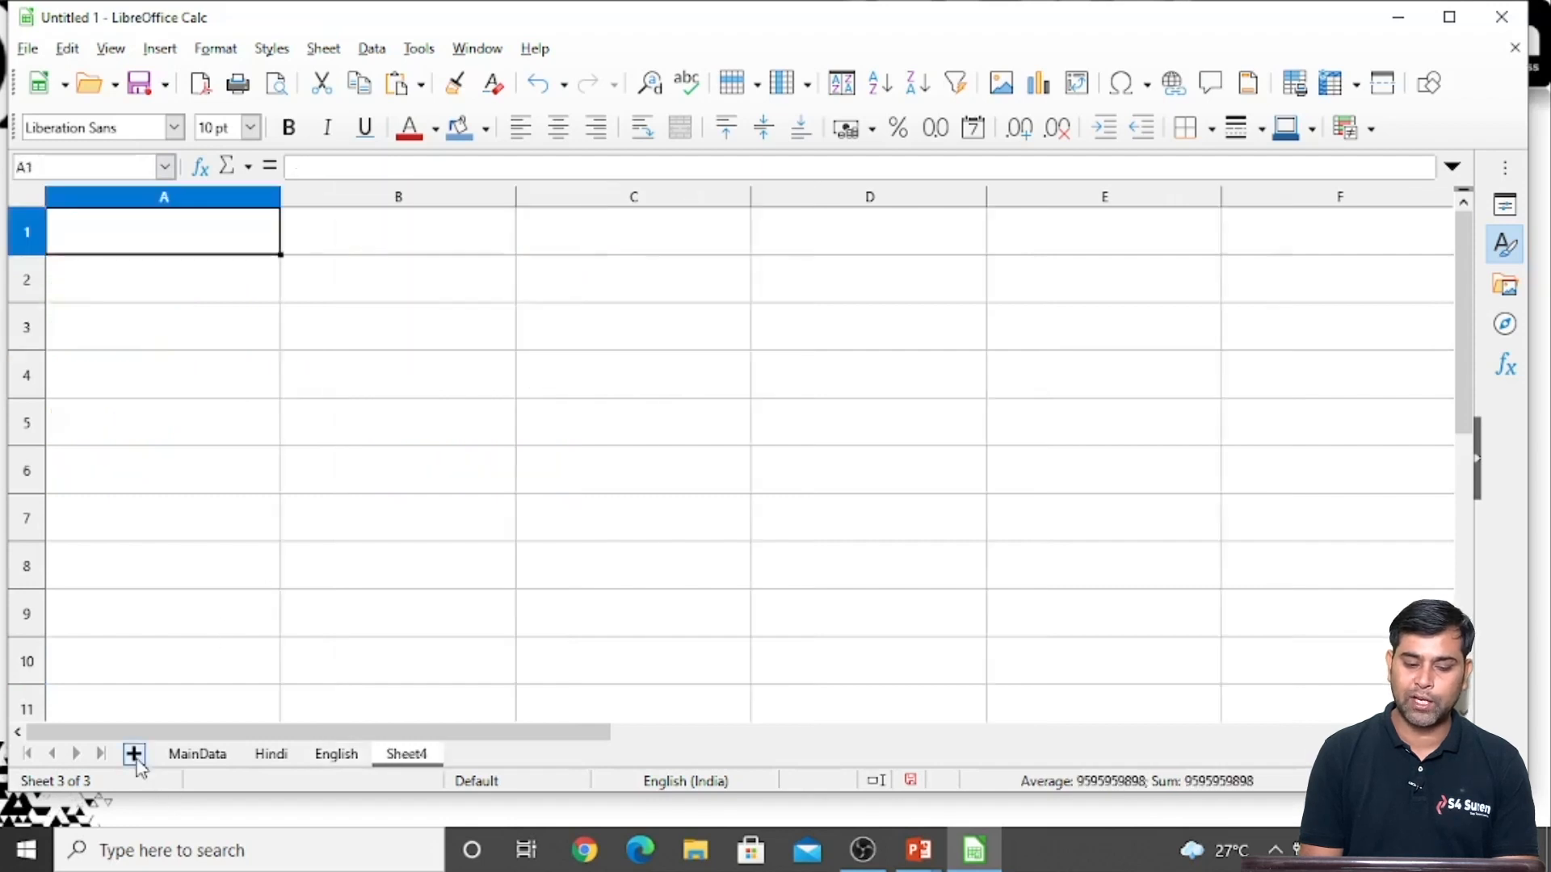
{"action": "double_click", "coordinate": [386, 757]}
{"action": "type", "text": "IT"}
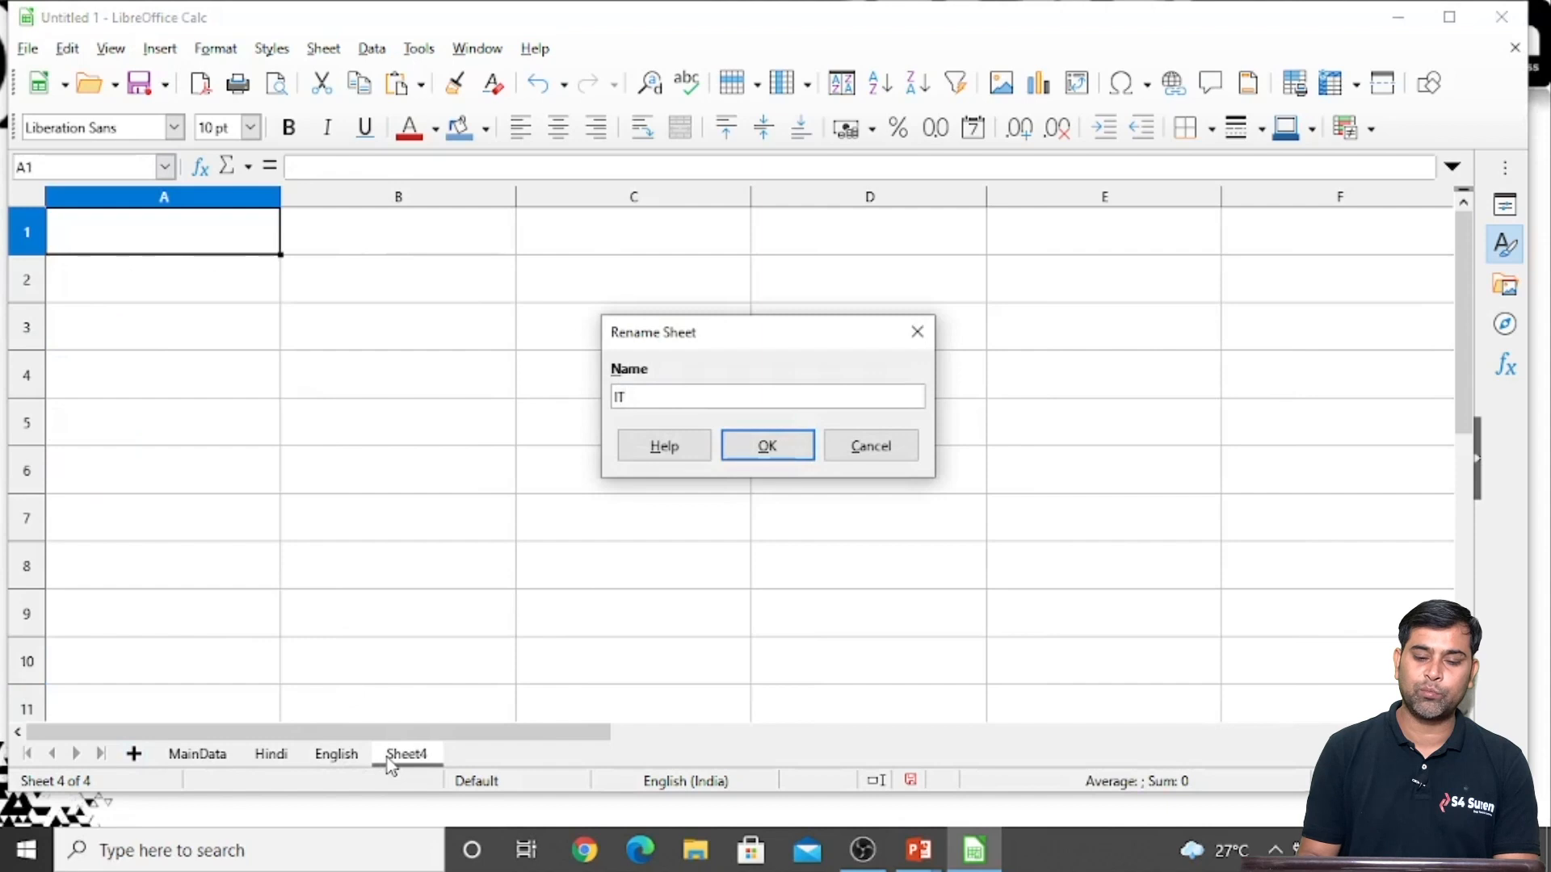
{"action": "key", "text": "Return"}
{"action": "left_click", "coordinate": [209, 469]}
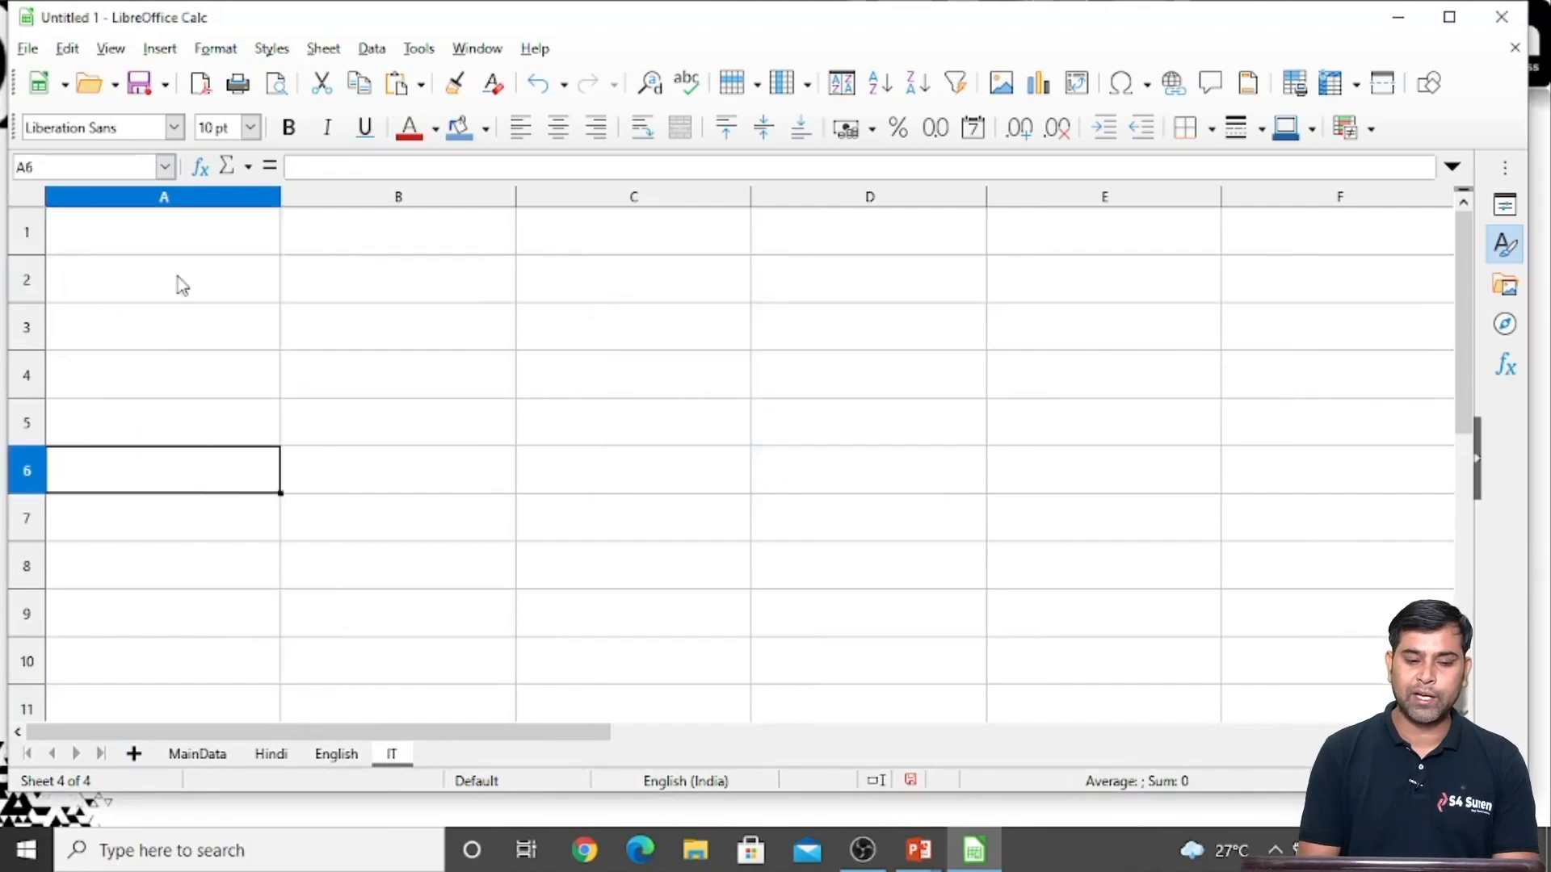
Enter the formula =$MainData.A1 in cell A1 of the IT sheet
{"action": "left_click", "coordinate": [166, 256]}
{"action": "type", "text": "="}
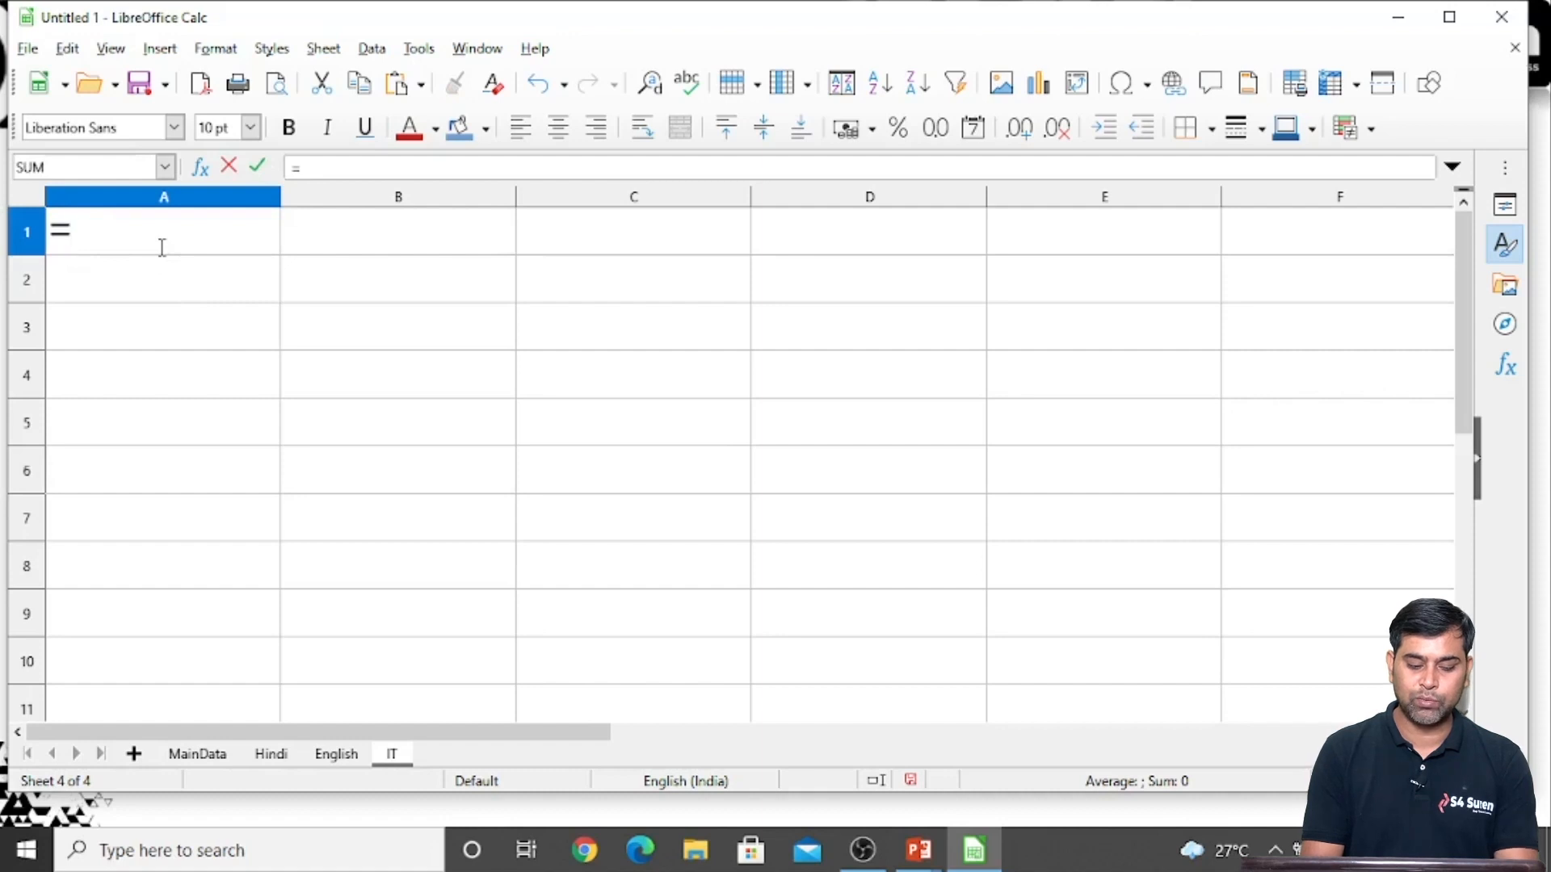
{"action": "type", "text": "$"}
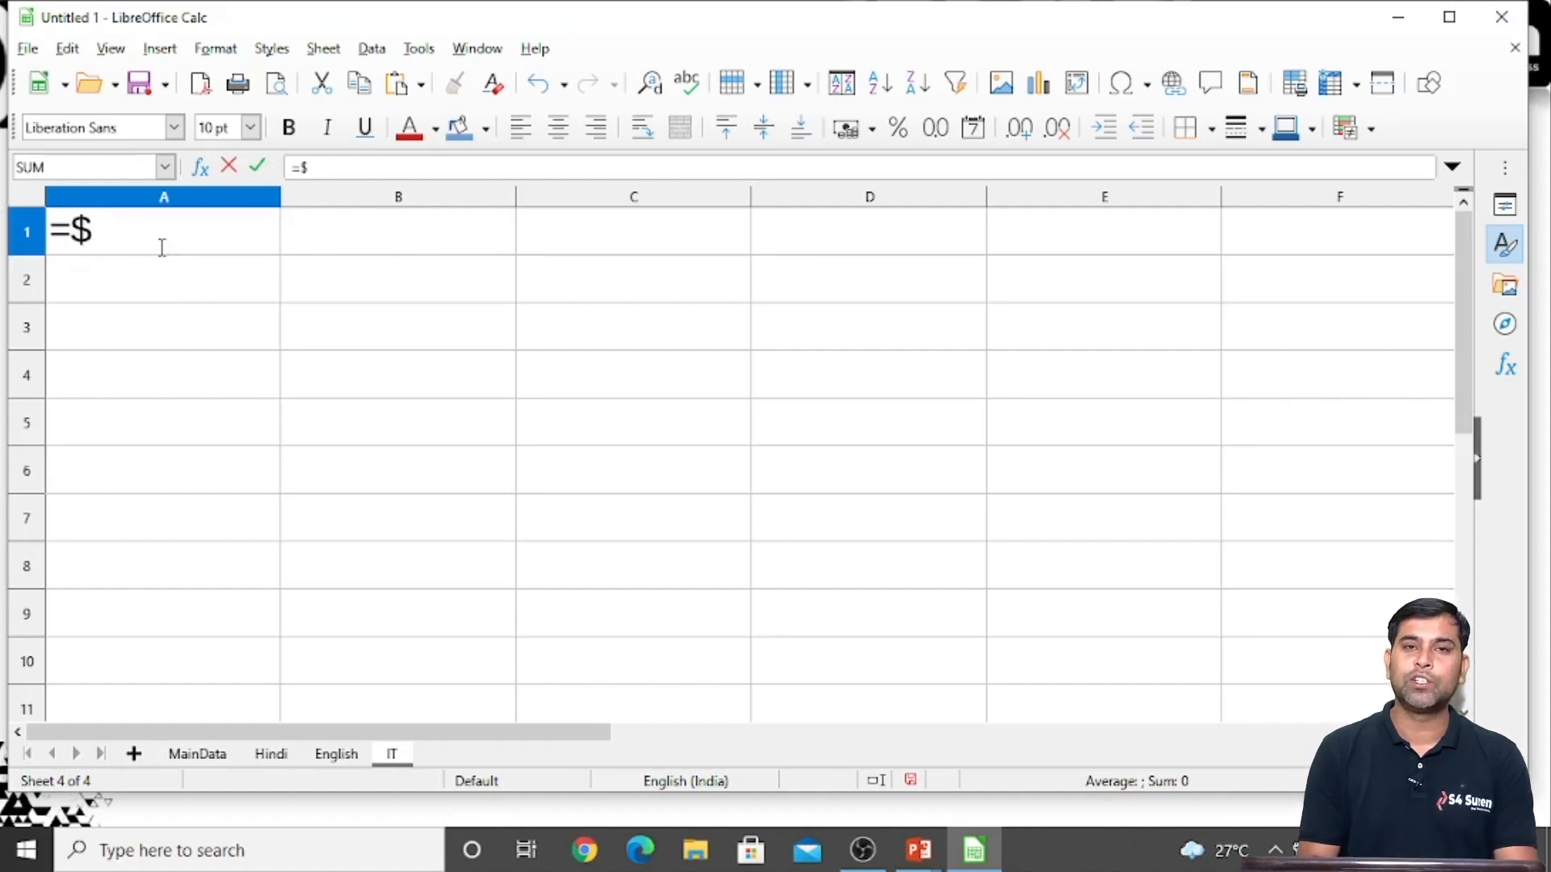
{"action": "type", "text": "Main"}
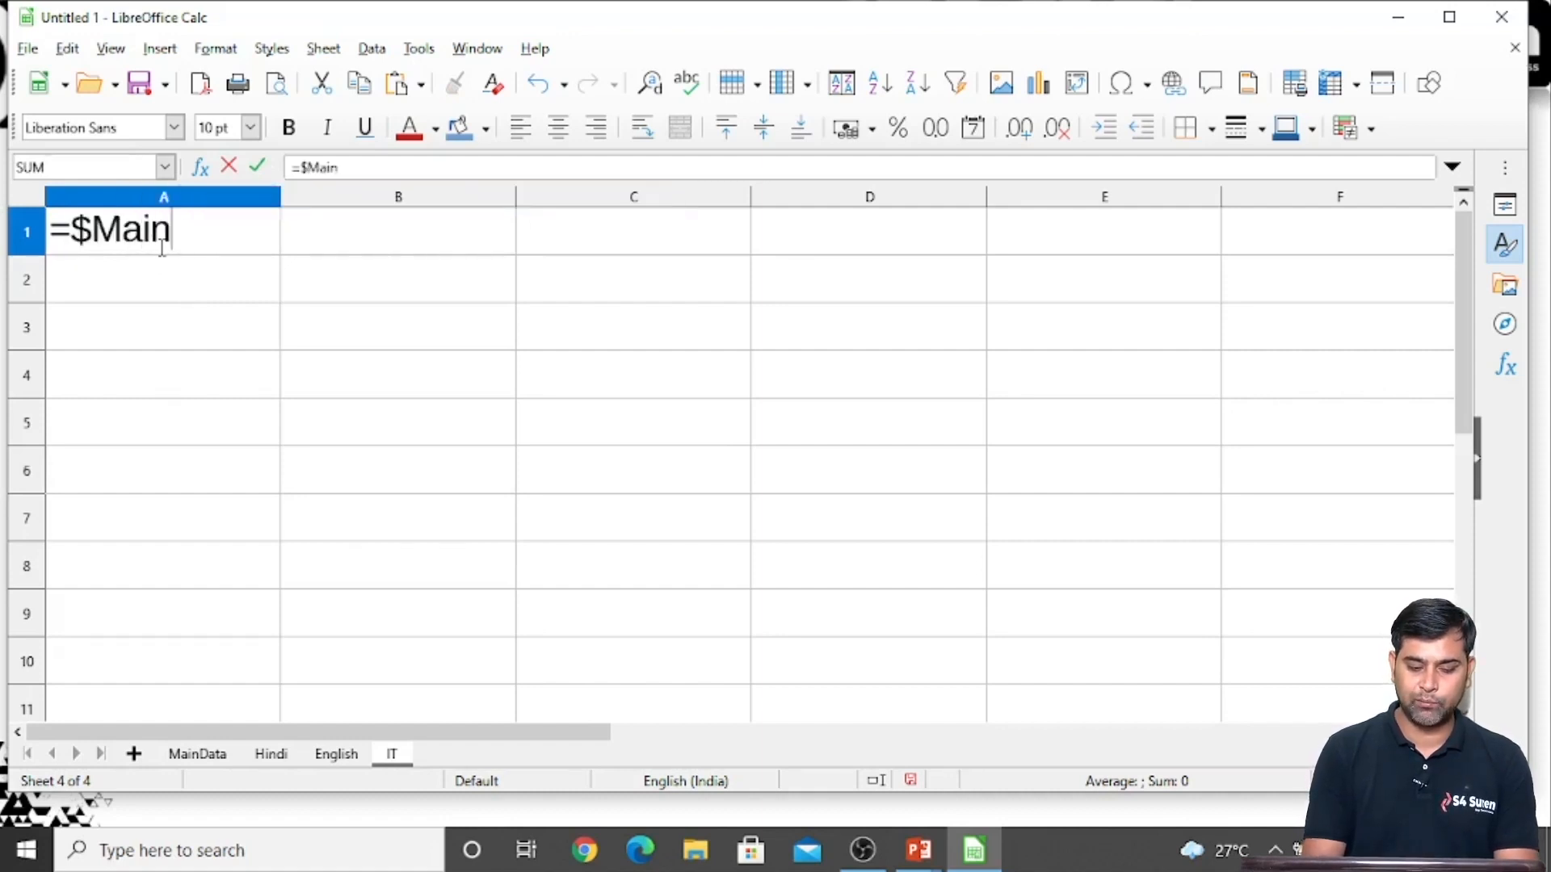
{"action": "type", "text": "Data"}
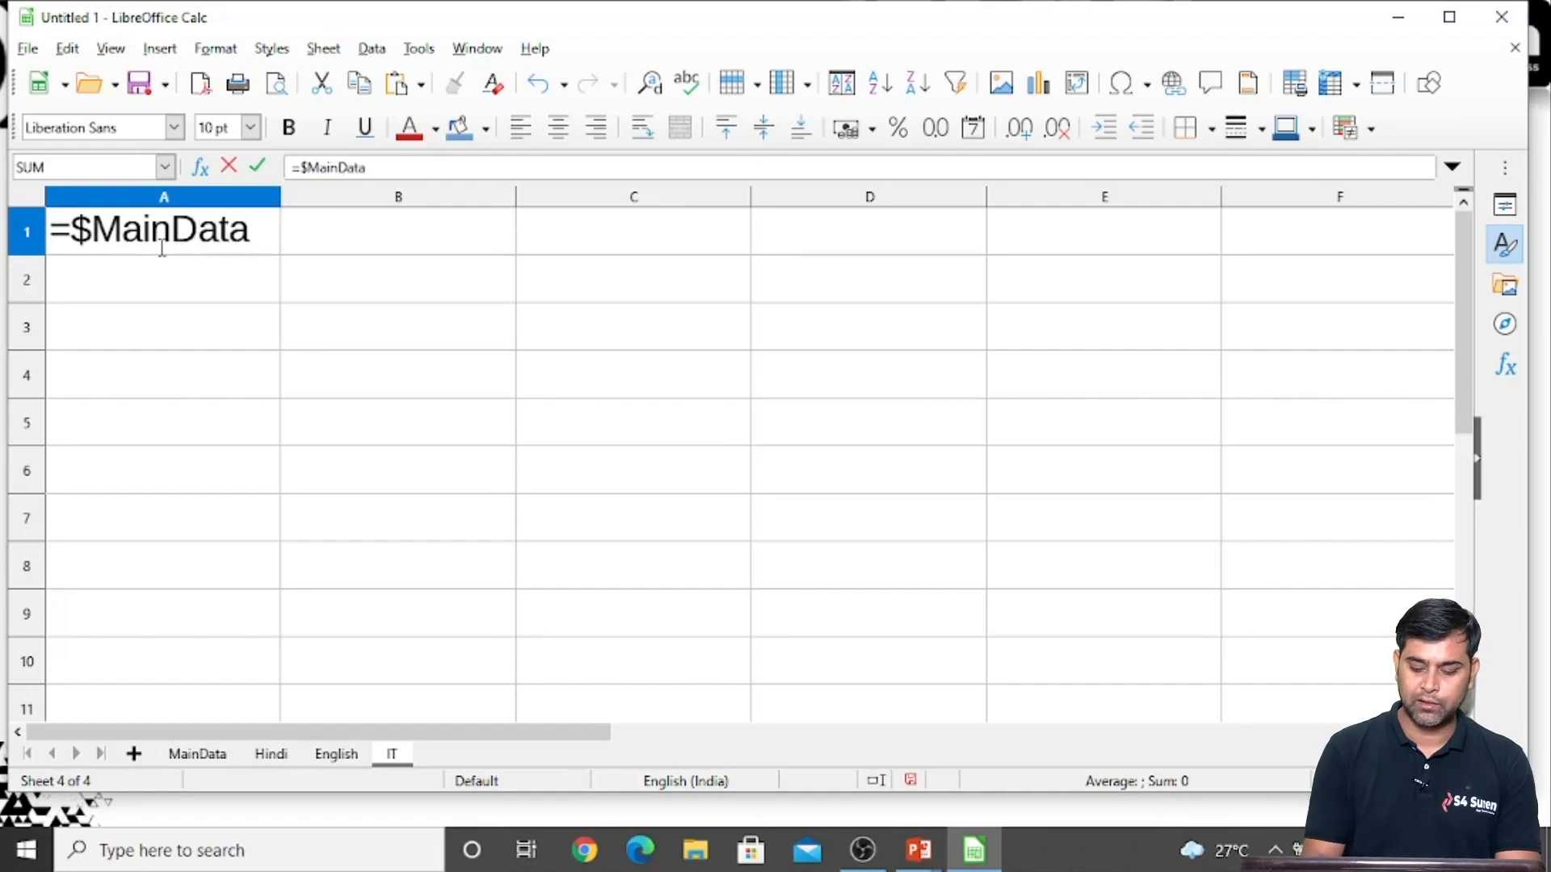
{"action": "type", "text": ".A1"}
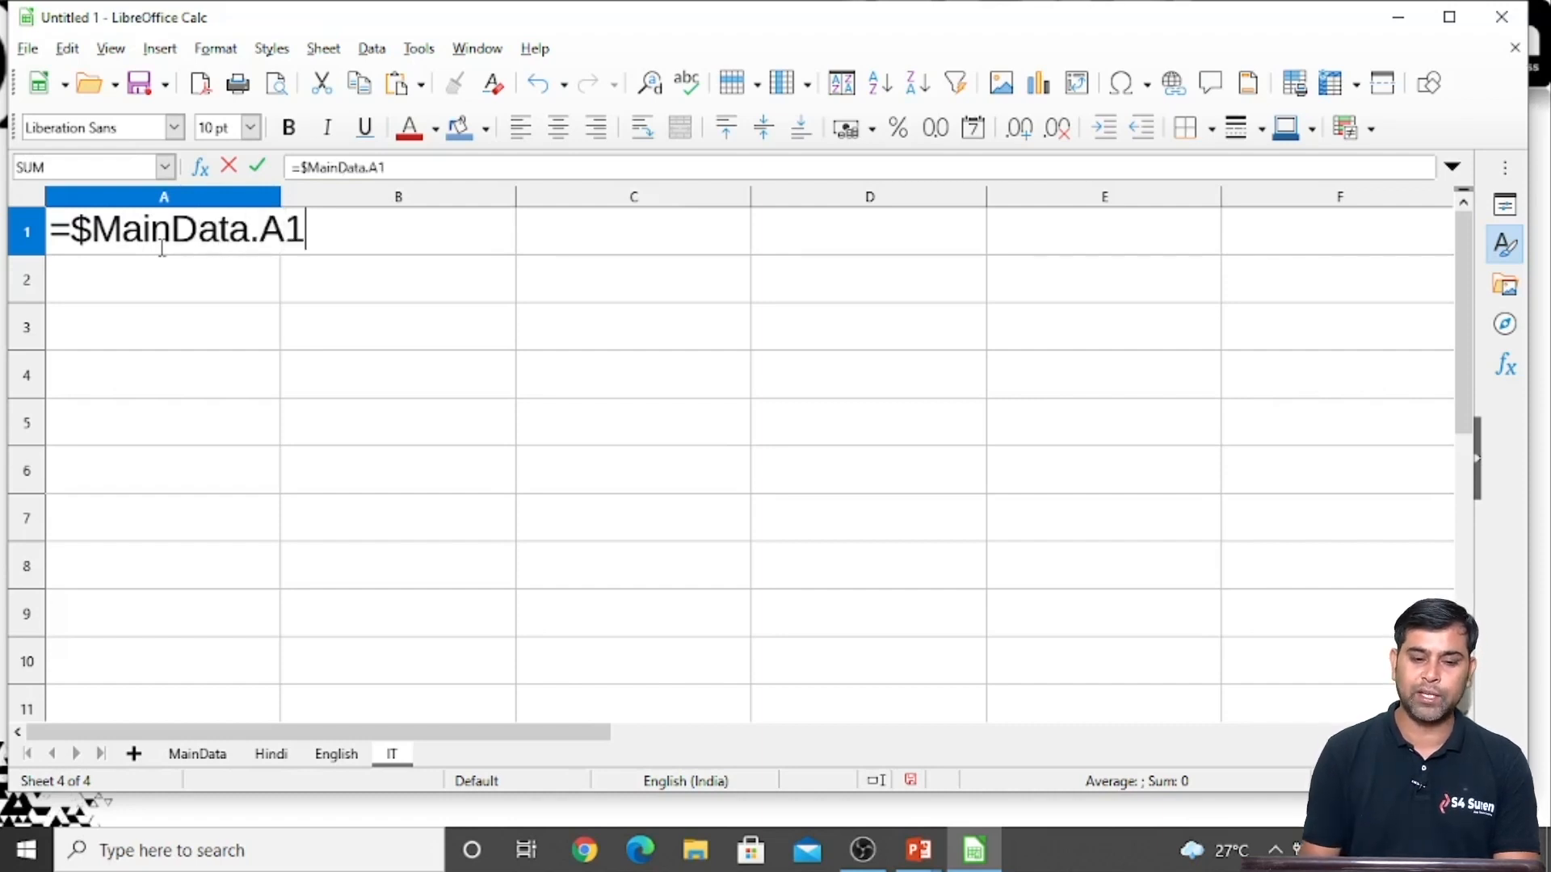
{"action": "key", "text": "Return"}
Fill the linked formula from A1 across and down through B6 on the IT sheet
{"action": "left_click", "coordinate": [161, 246]}
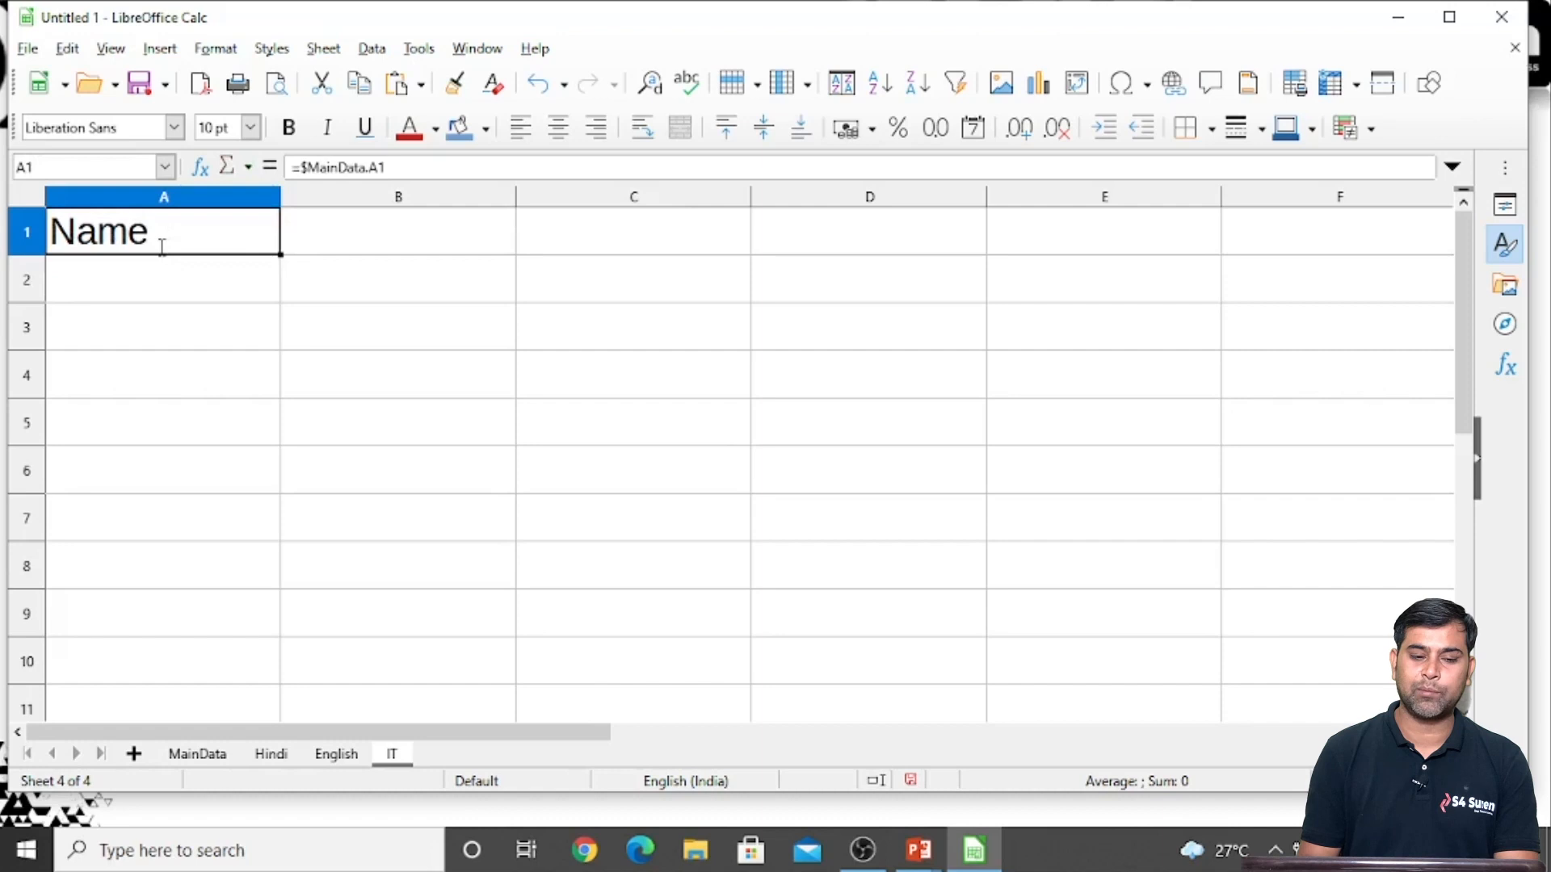
{"action": "left_click_drag", "start_coordinate": [278, 254], "coordinate": [519, 509]}
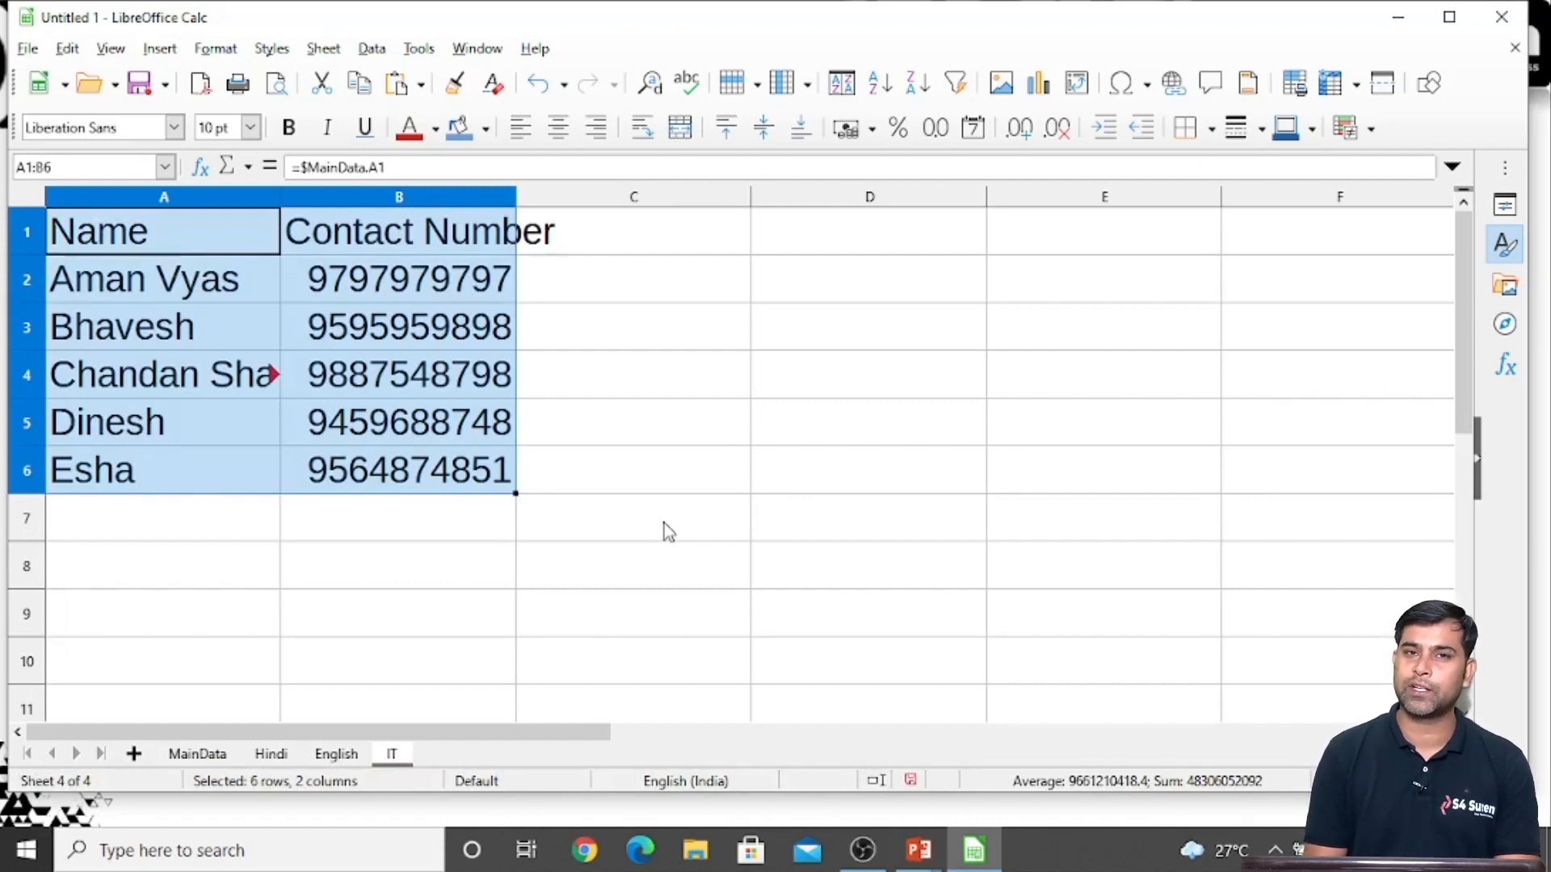
Append a surname to the contact name in cell A6 of the MainData sheet
{"action": "left_click", "coordinate": [174, 759]}
{"action": "left_click", "coordinate": [120, 462]}
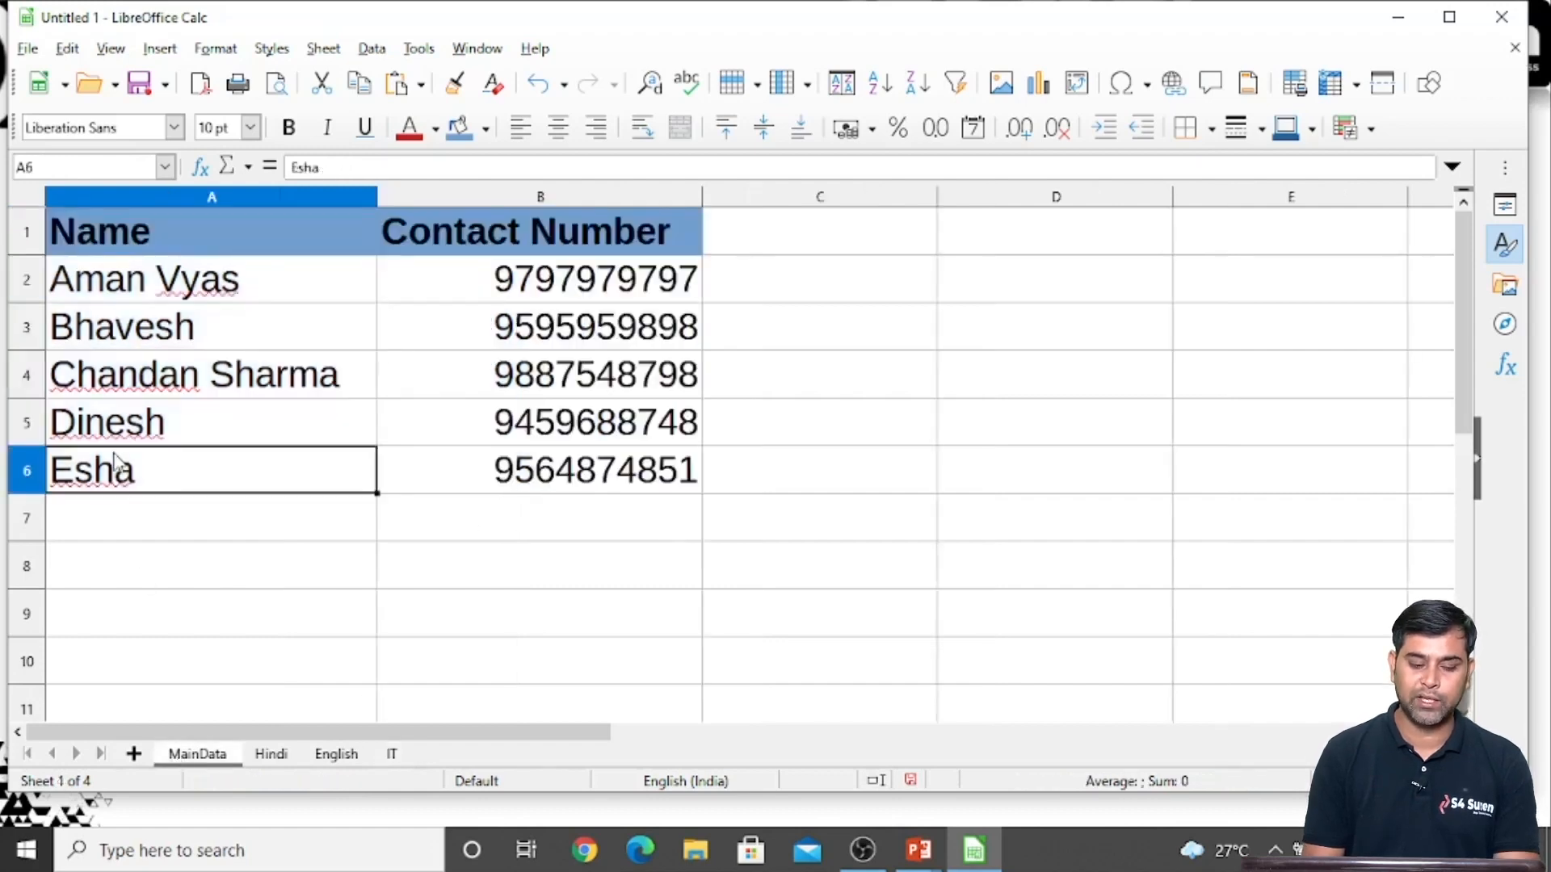
{"action": "key", "text": "F2"}
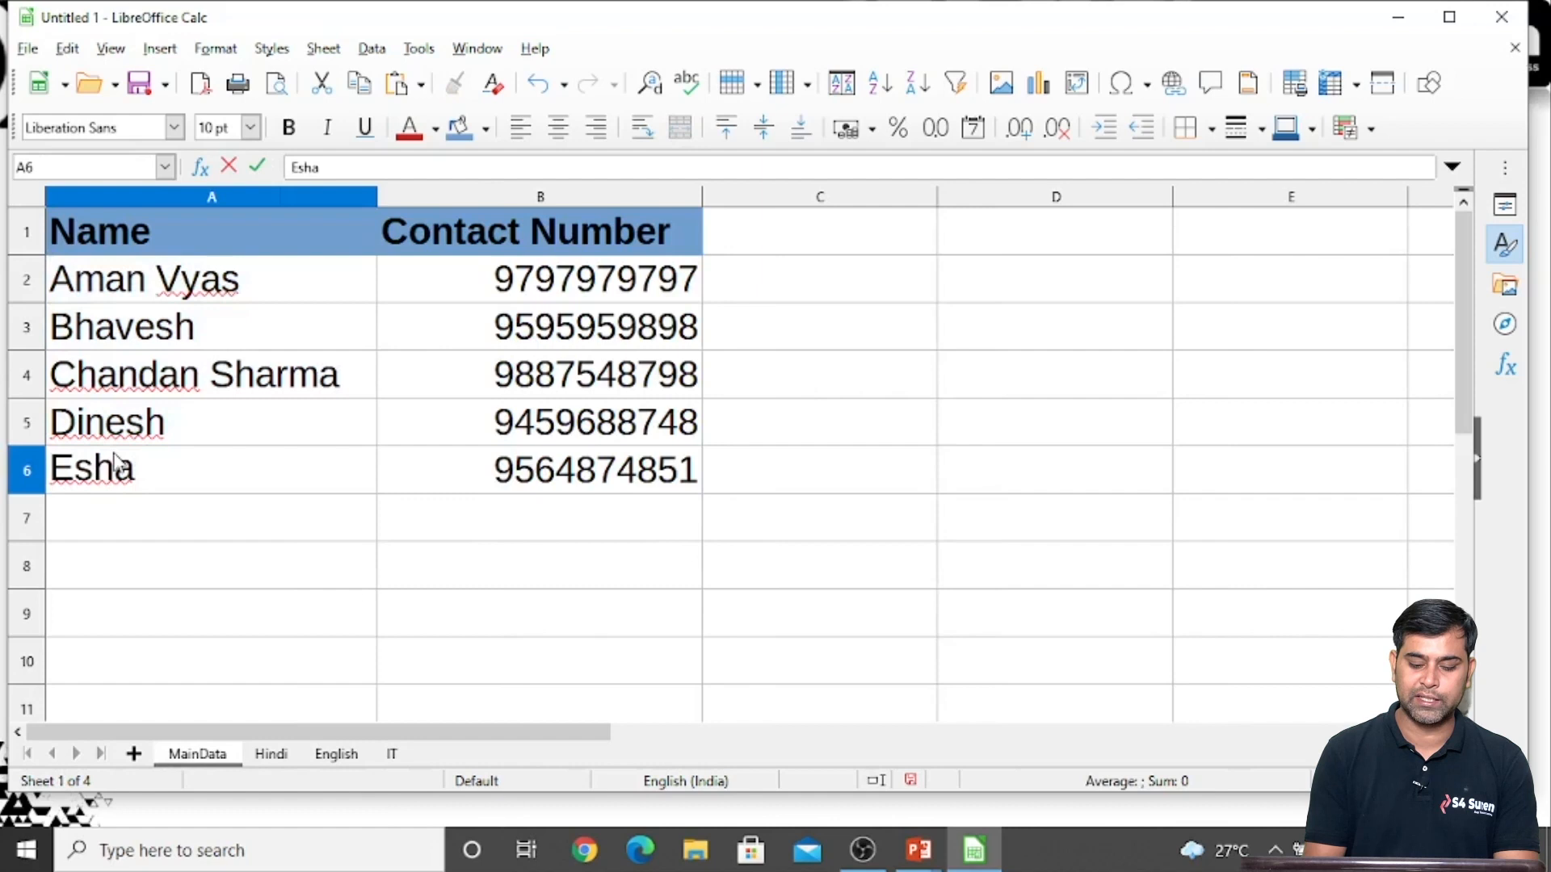
{"action": "key", "text": "Return"}
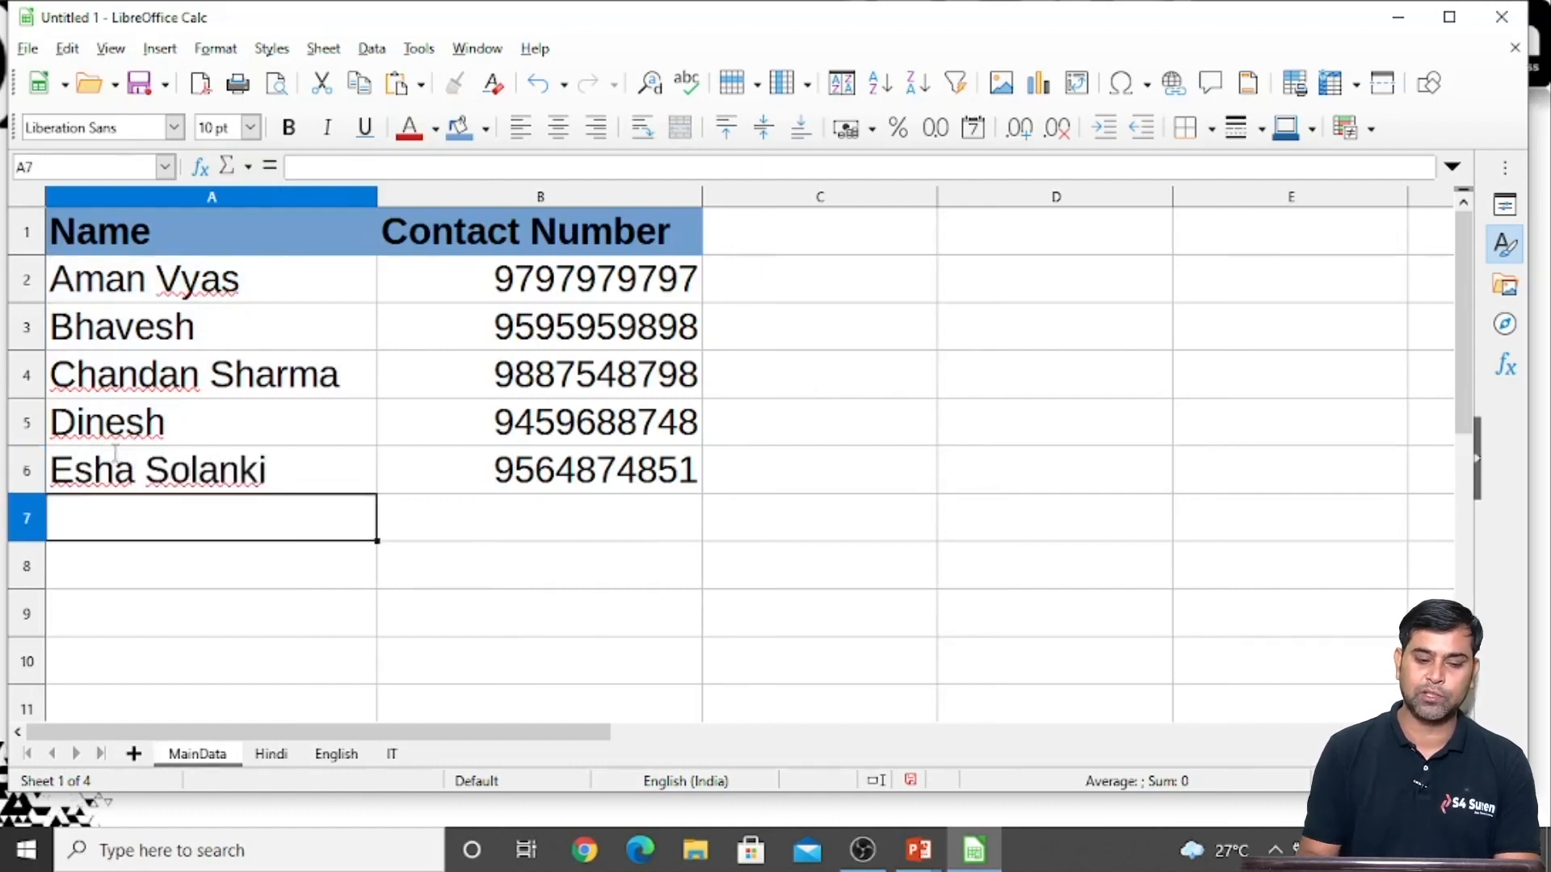
Check the edited A6 name on the Hindi, English and IT sheets
{"action": "left_click", "coordinate": [272, 755]}
{"action": "left_click", "coordinate": [337, 755]}
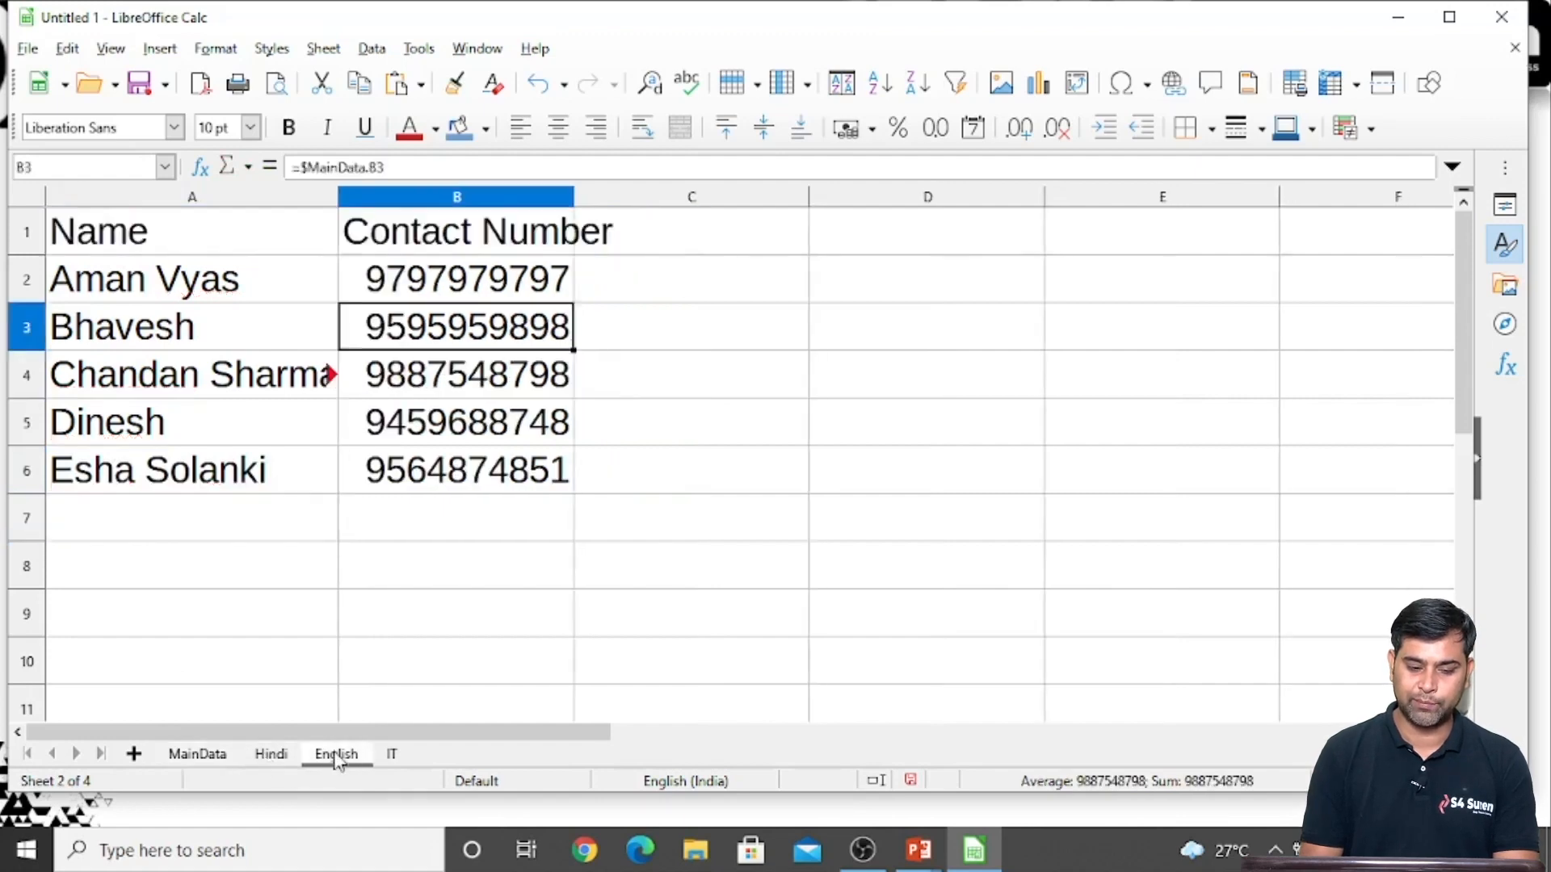
{"action": "left_click", "coordinate": [393, 755]}
{"action": "left_click", "coordinate": [388, 640]}
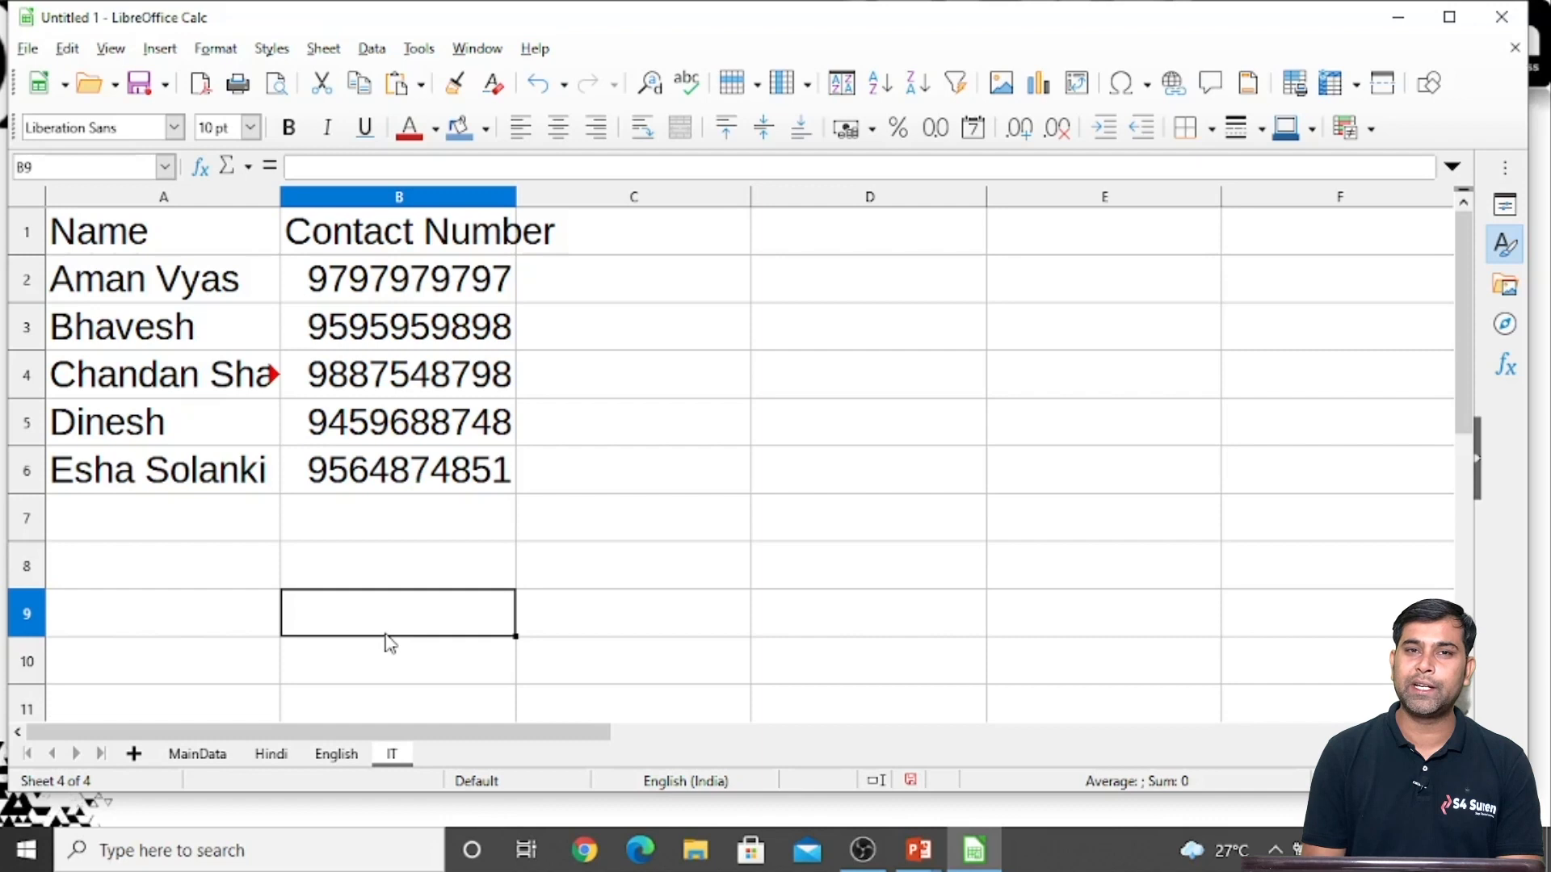
Review the MainData table and its linked copies on the English, Hindi and IT sheets
{"action": "left_click", "coordinate": [214, 758]}
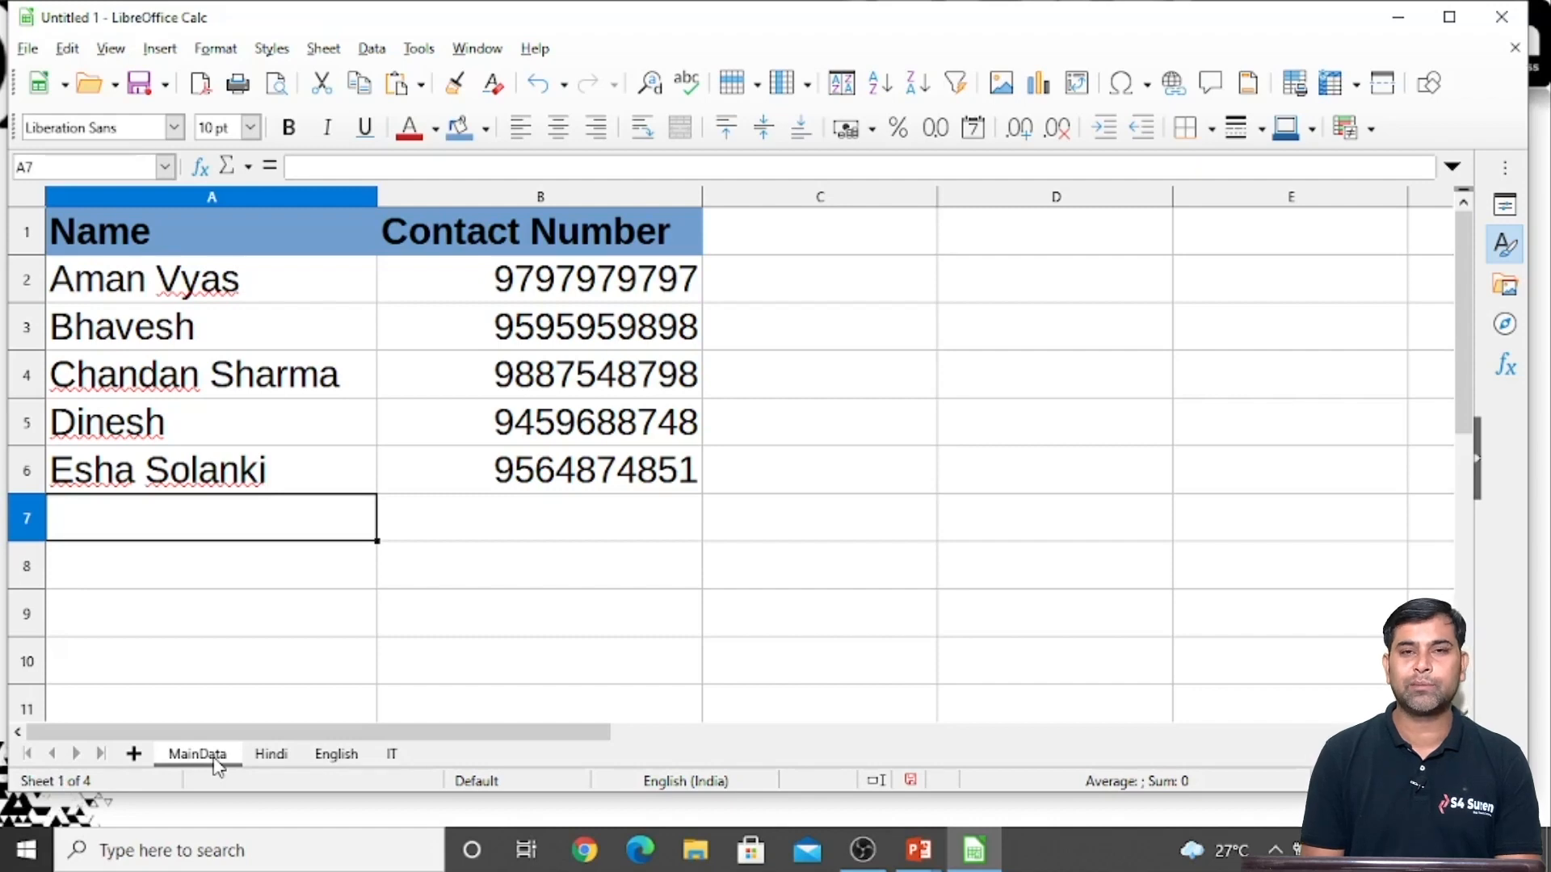
{"action": "left_click", "coordinate": [199, 609]}
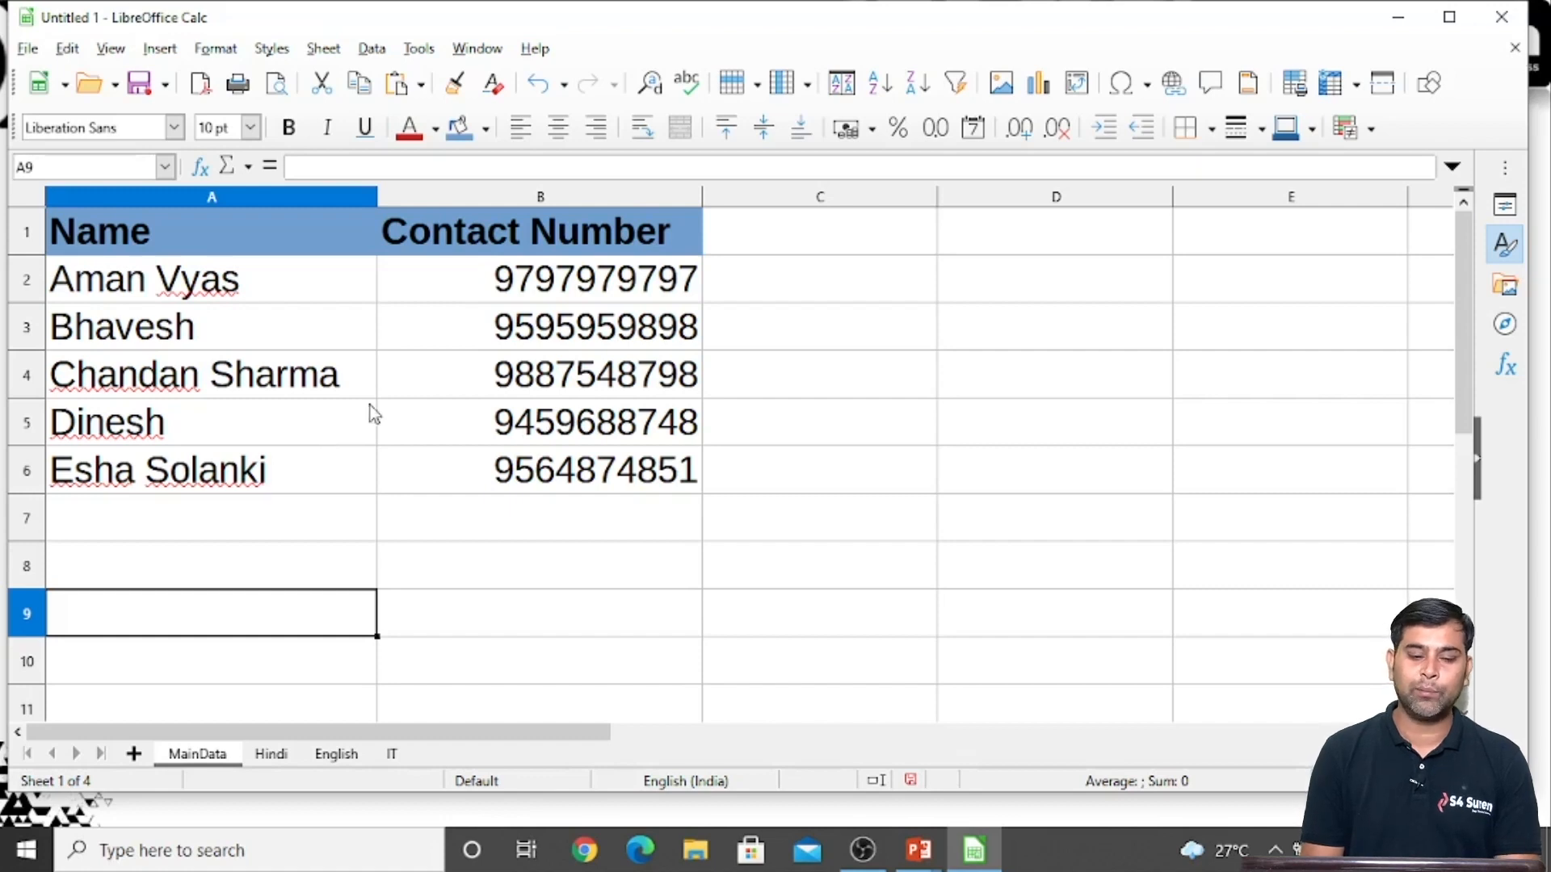
{"action": "left_click", "coordinate": [439, 550]}
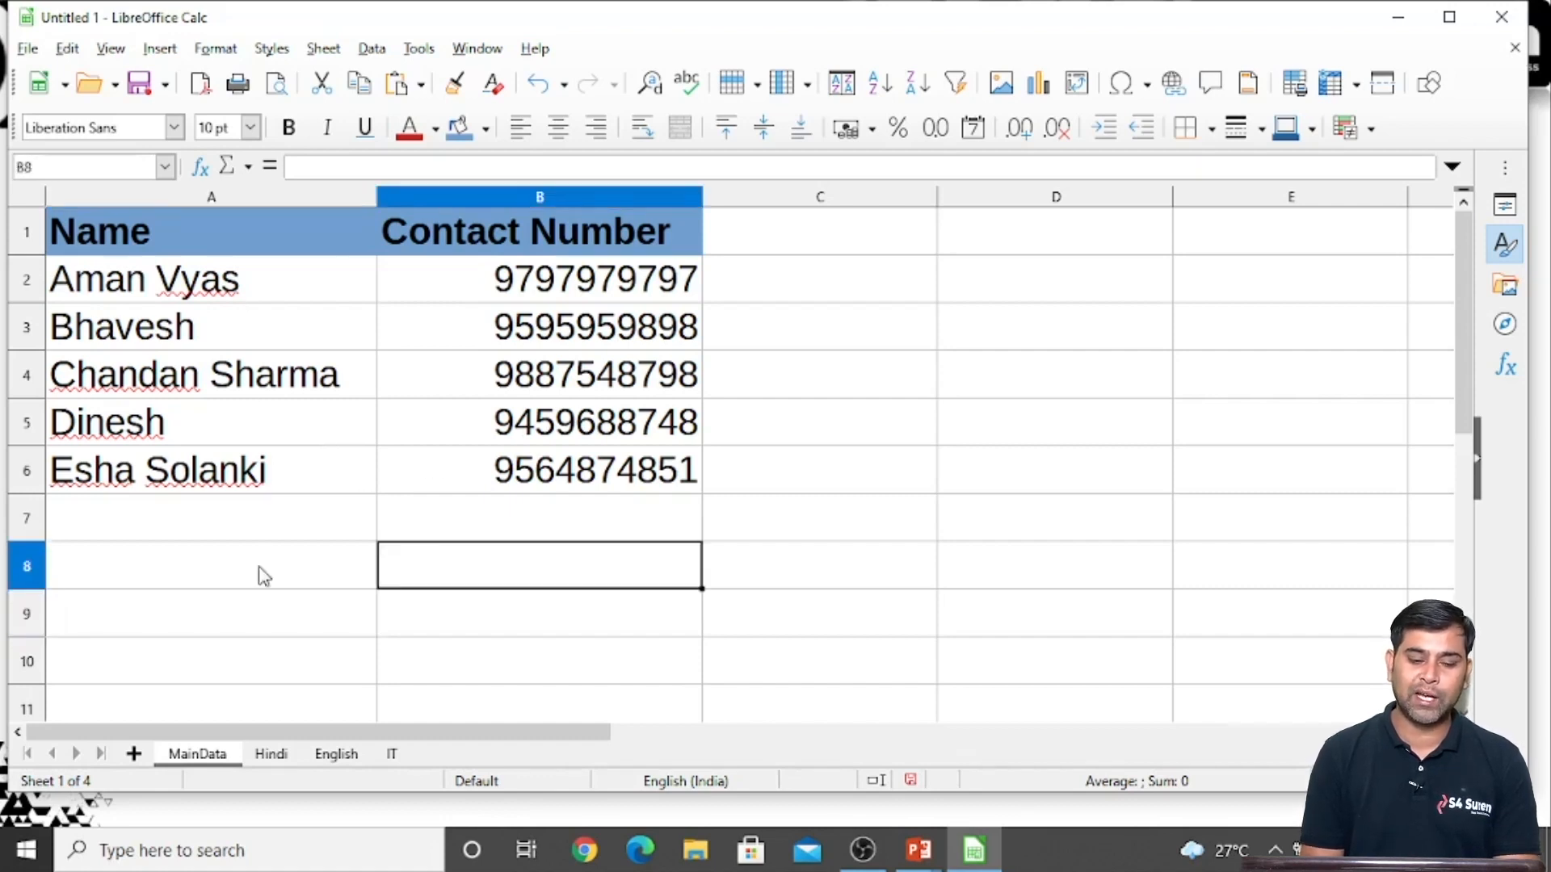
{"action": "left_click", "coordinate": [338, 756]}
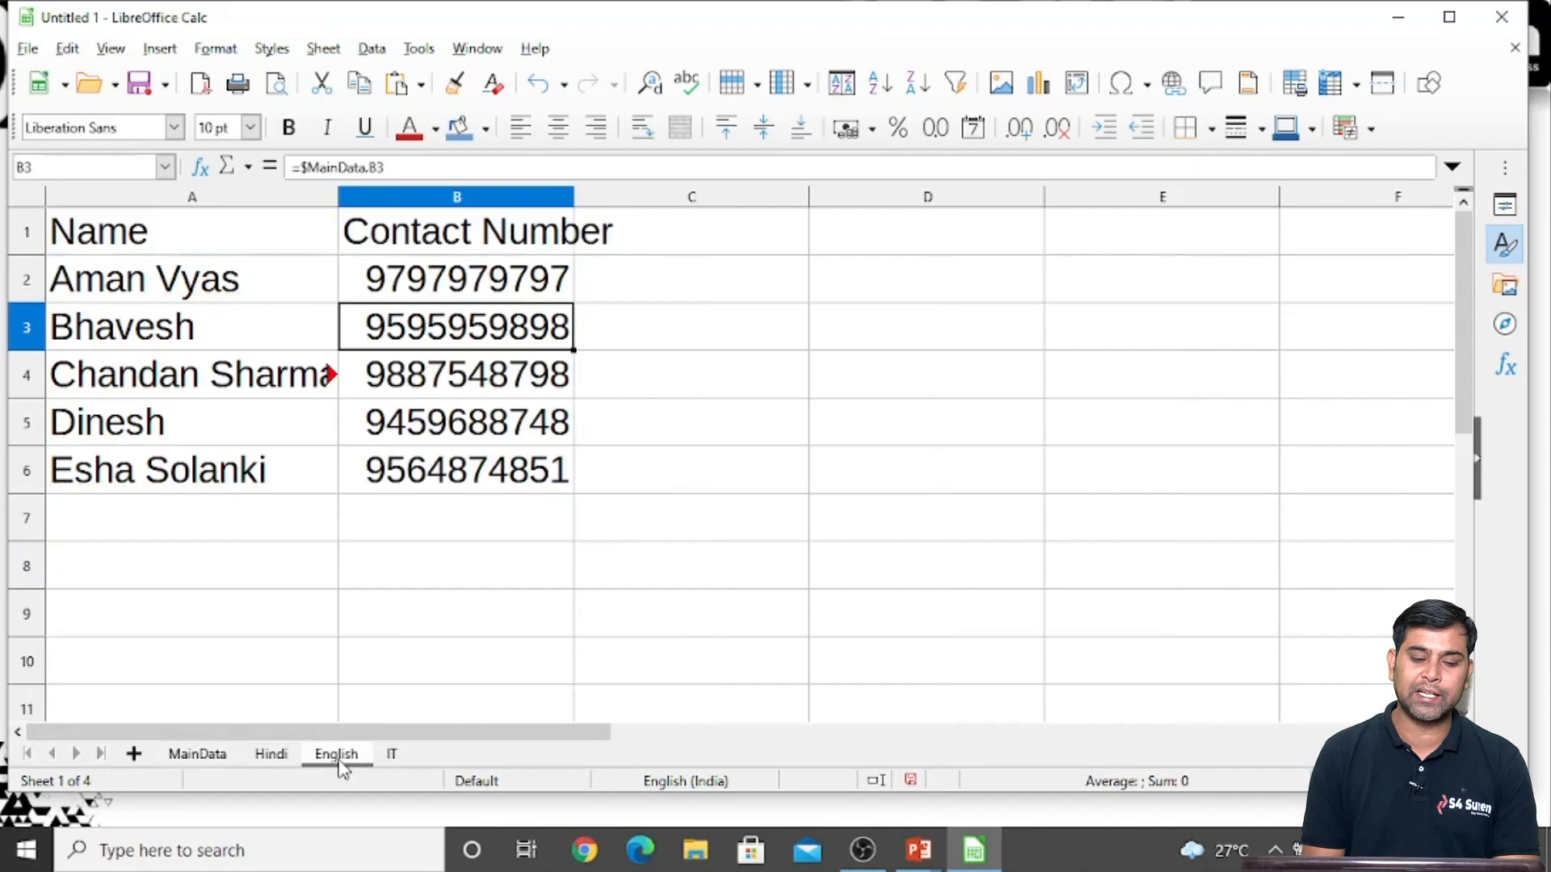
{"action": "left_click", "coordinate": [272, 757]}
{"action": "left_click", "coordinate": [392, 759]}
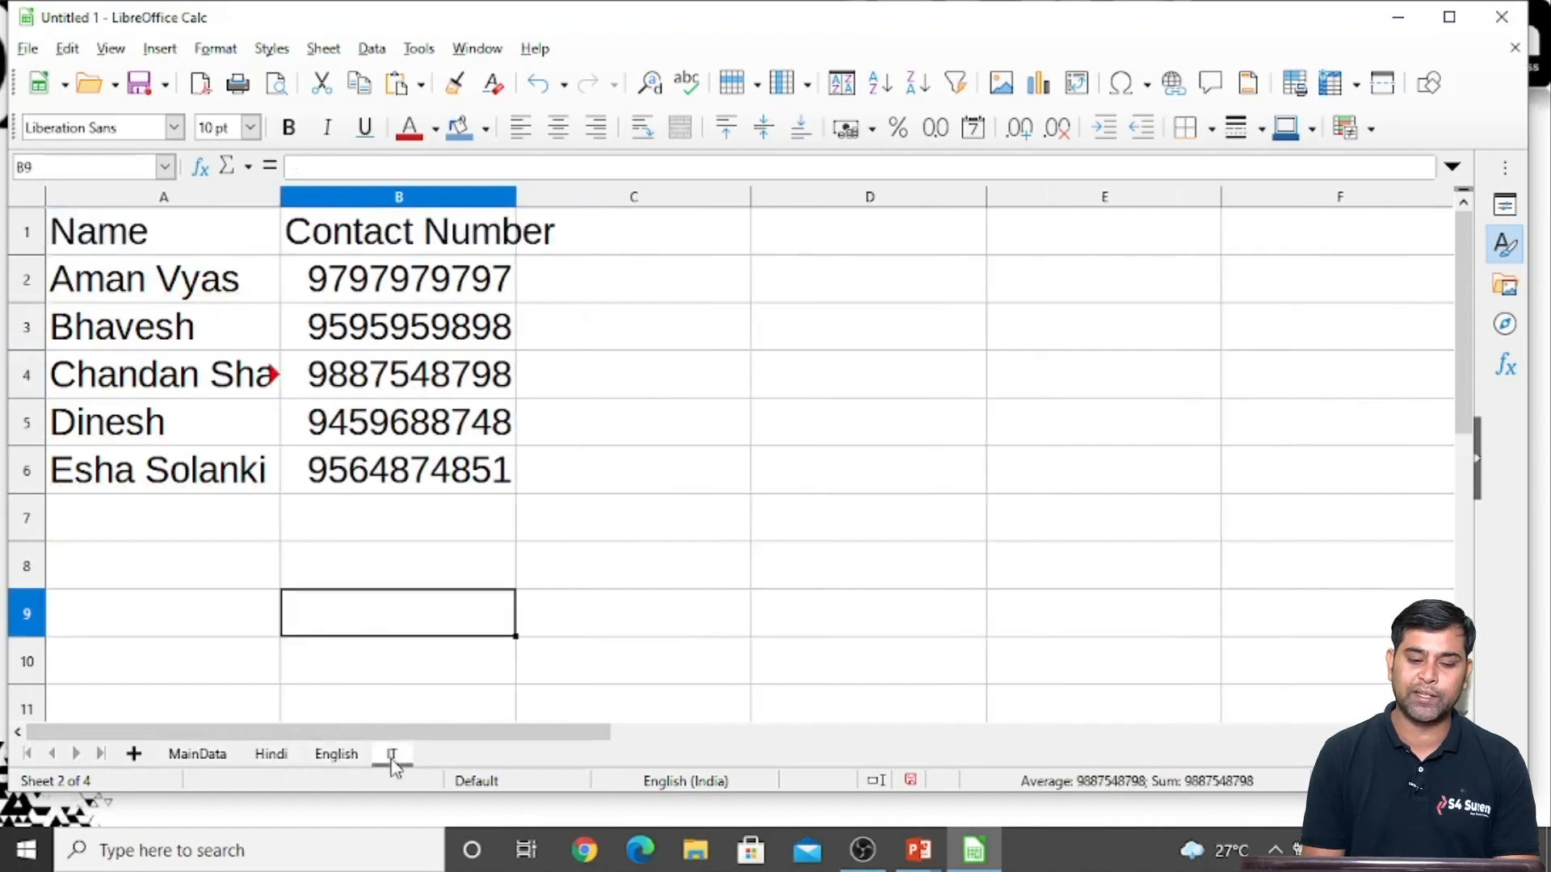
Enter 100 in cell D2 of the MainData sheet
{"action": "left_click", "coordinate": [200, 755]}
{"action": "left_click", "coordinate": [880, 338]}
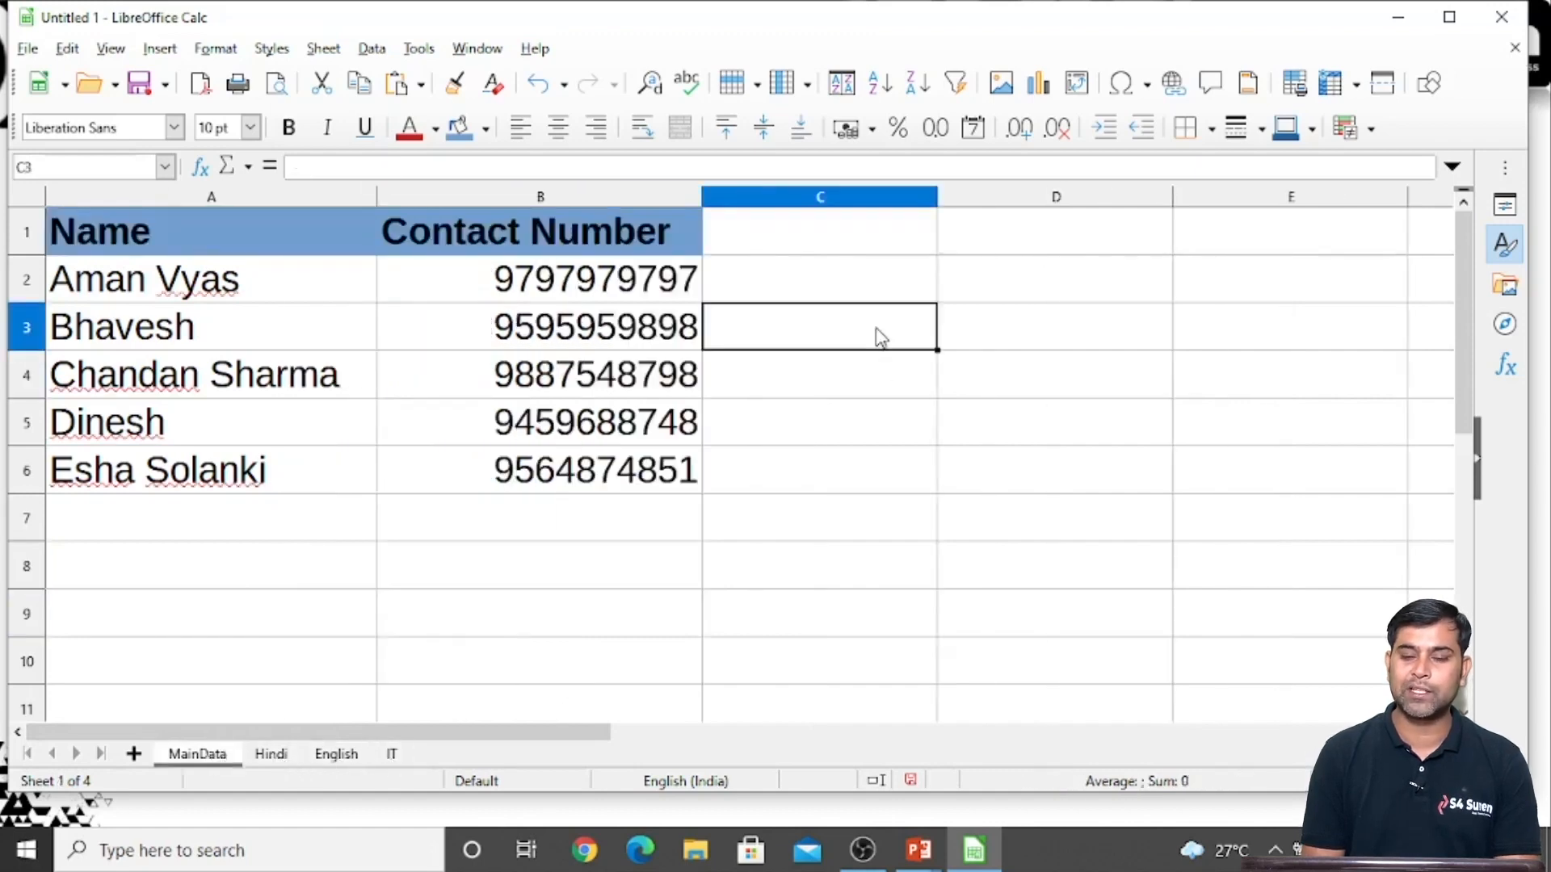
{"action": "key", "text": "Right"}
{"action": "key", "text": "Up"}
{"action": "key", "text": "Down"}
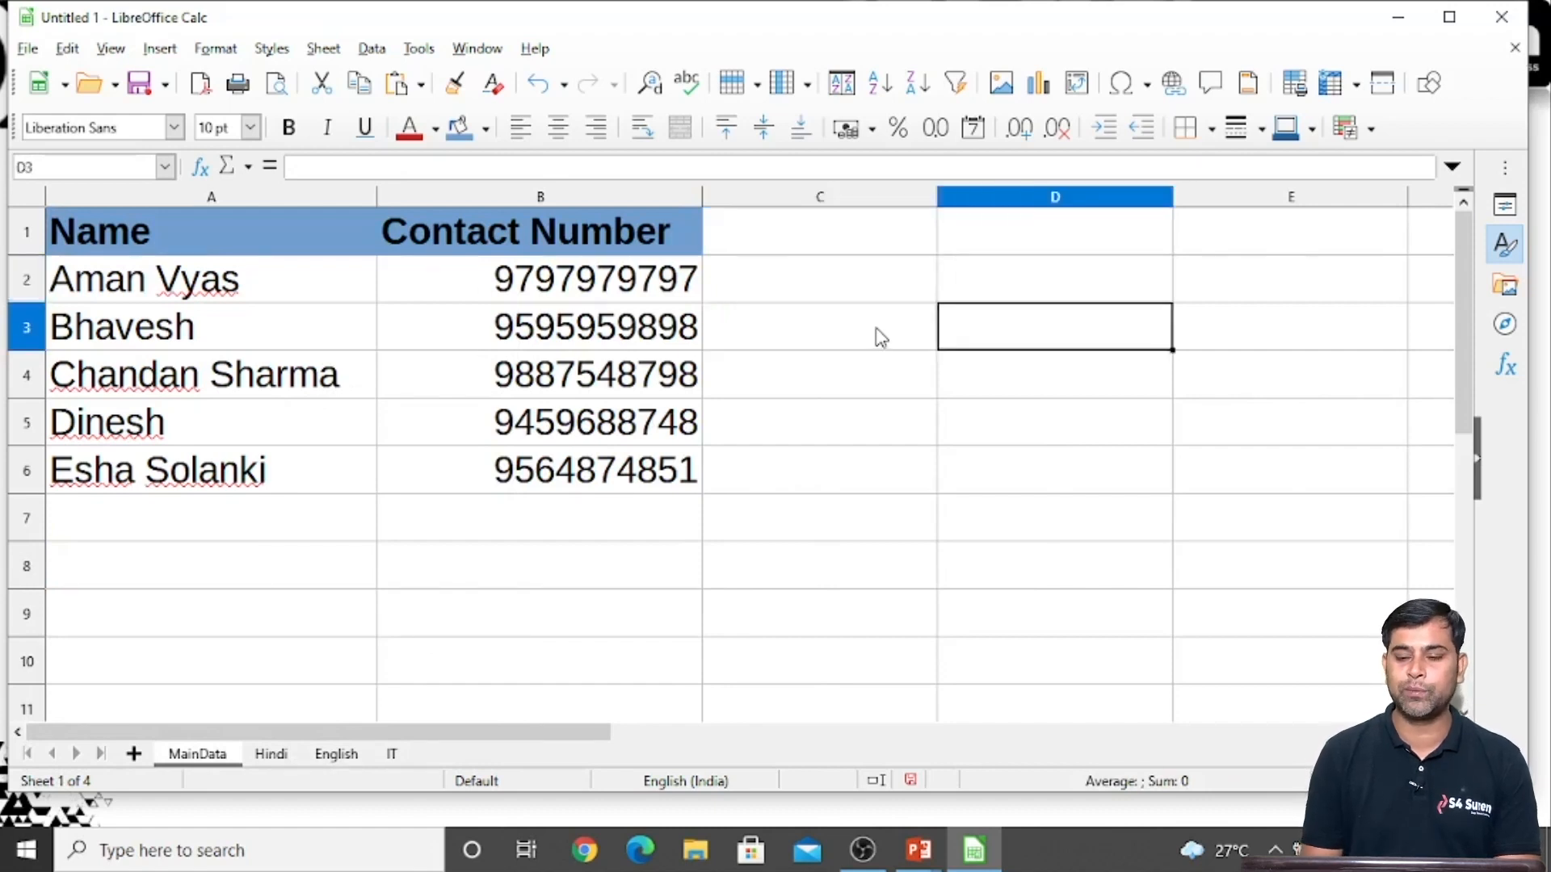
{"action": "key", "text": "Left"}
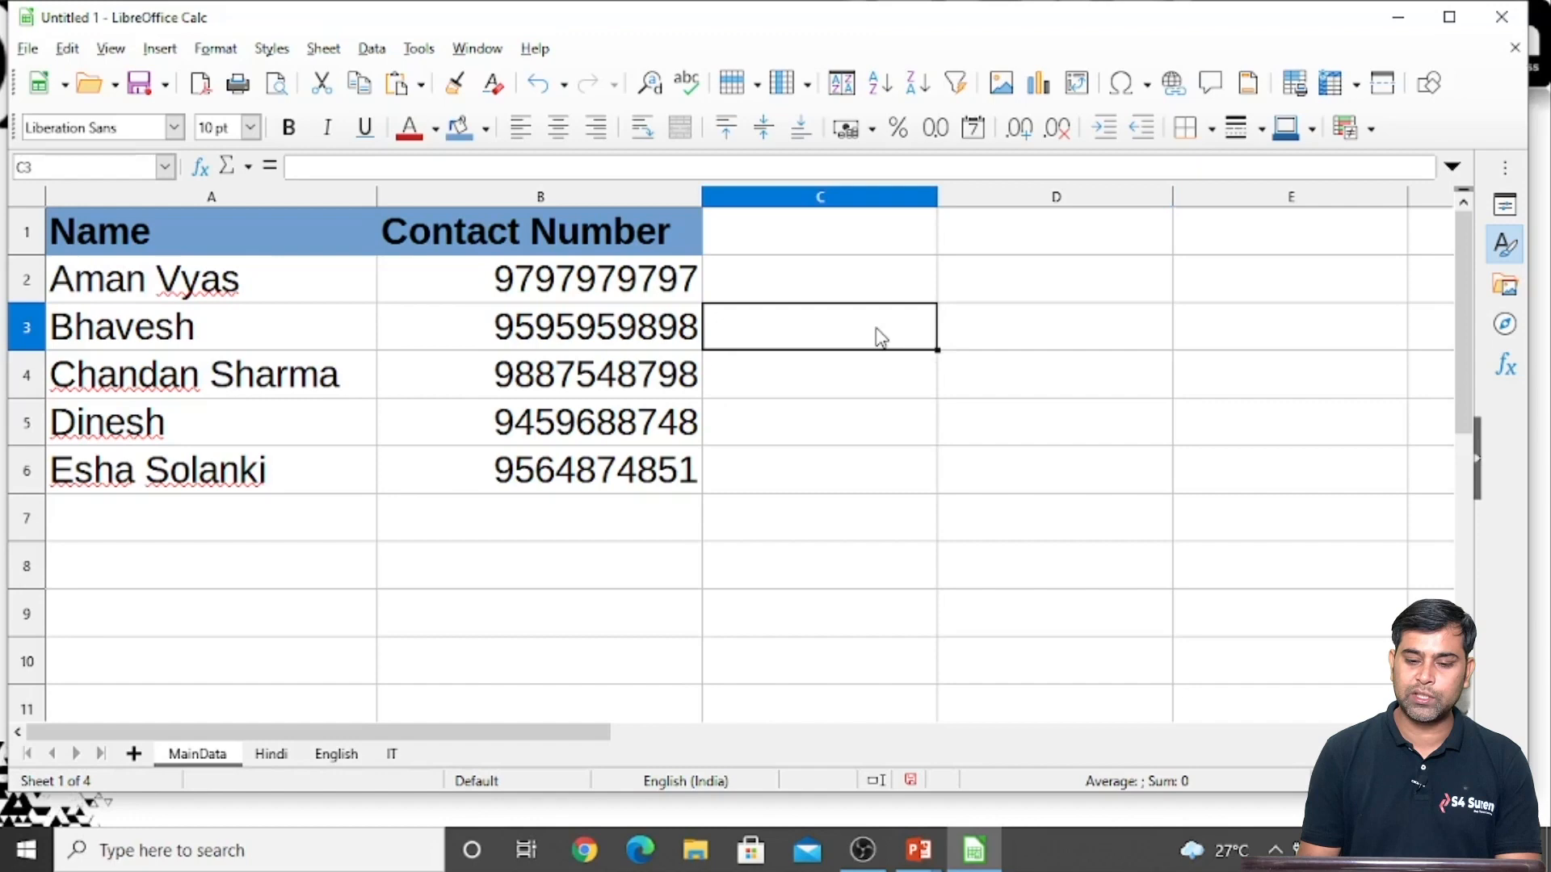
{"action": "key", "text": "Up"}
{"action": "key", "text": "Right"}
{"action": "type", "text": "100"}
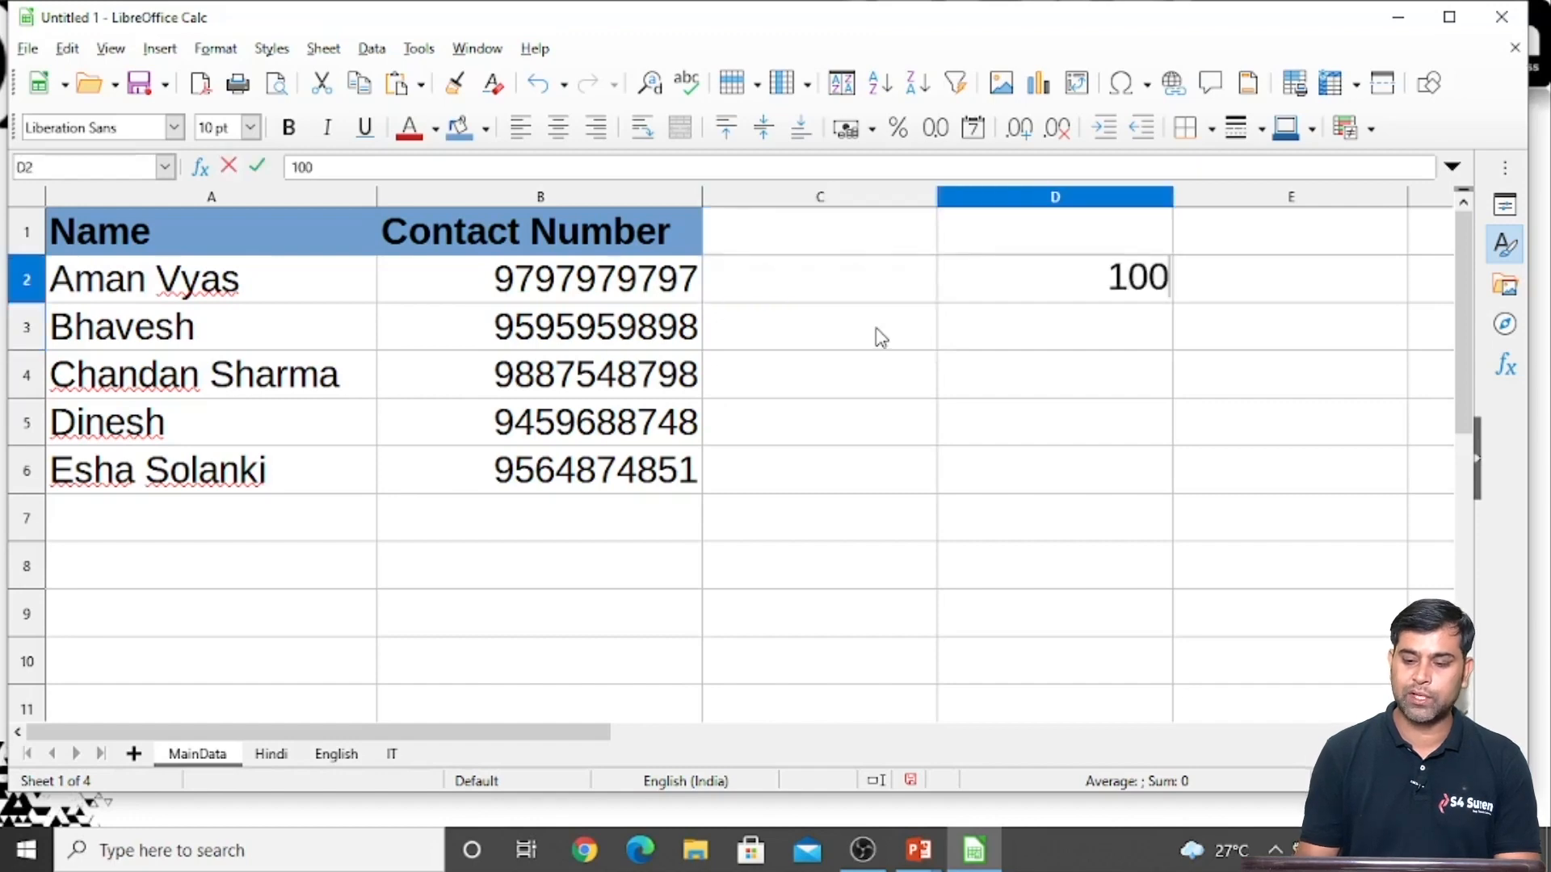
{"action": "key", "text": "Return"}
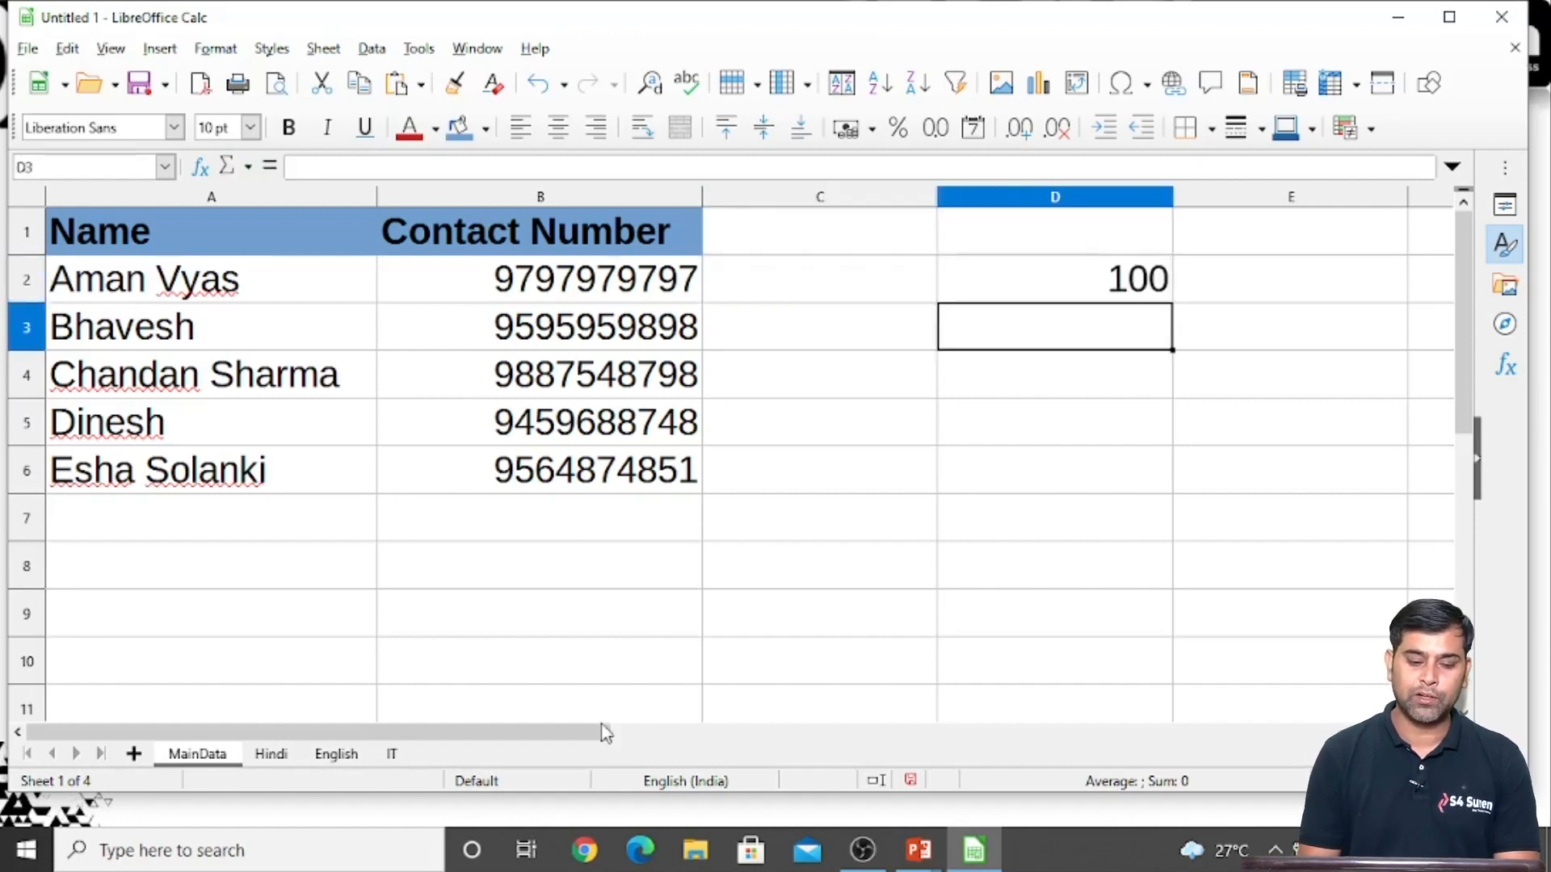
Enter 200 in cell E3 of the Hindi sheet
{"action": "left_click", "coordinate": [273, 754]}
{"action": "left_click", "coordinate": [954, 346]}
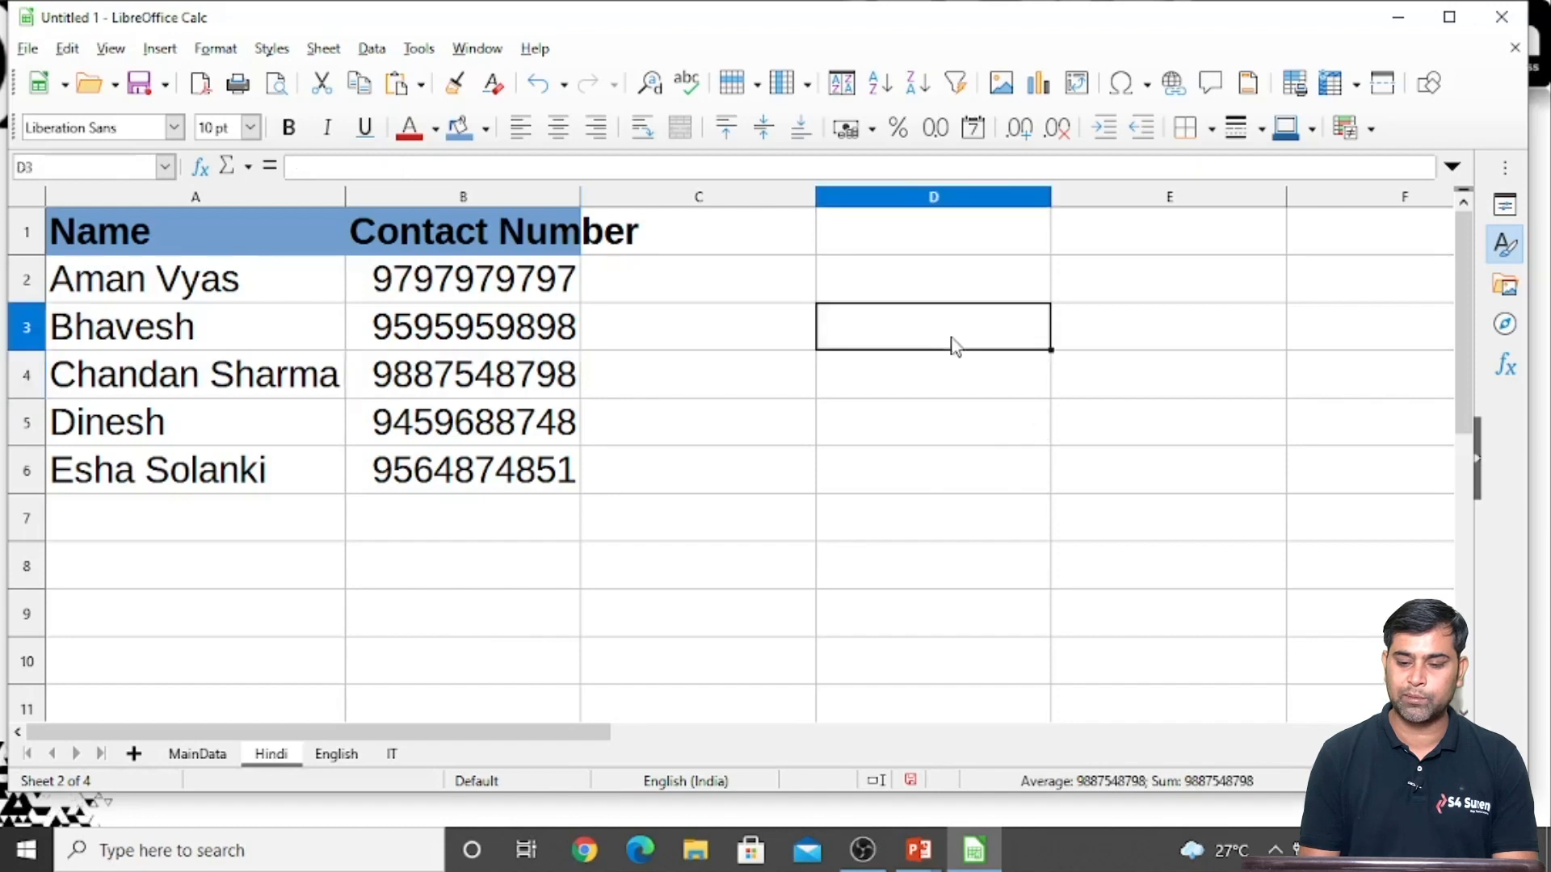
{"action": "key", "text": "Tab"}
{"action": "type", "text": "200"}
{"action": "key", "text": "Return"}
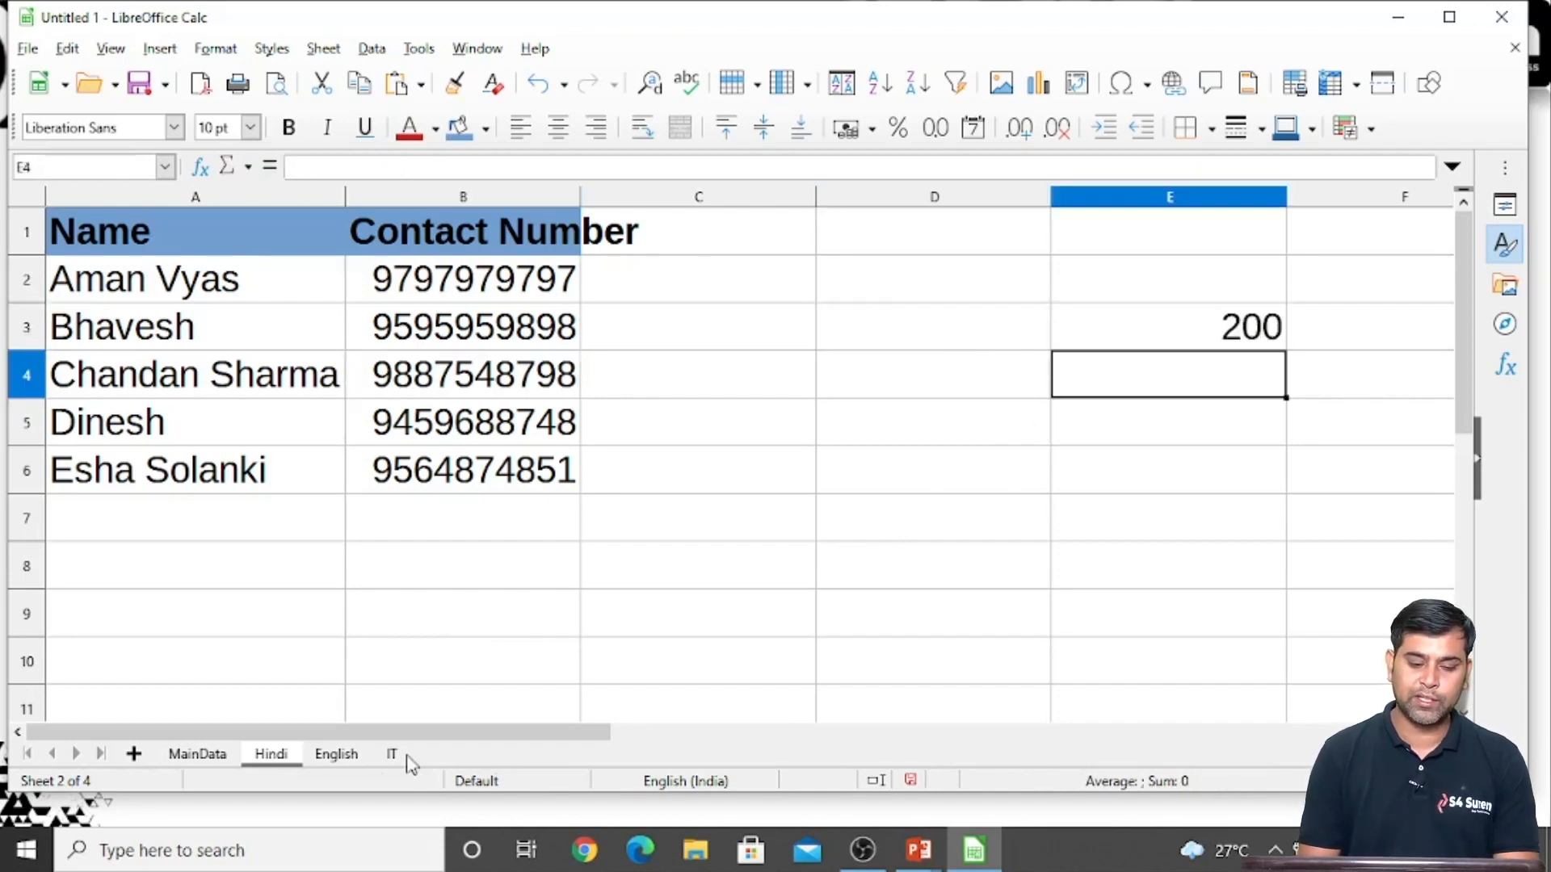
Enter a SUM formula in cell E3 of the English sheet that adds MainData D2 and Hindi E3
{"action": "left_click", "coordinate": [336, 754]}
{"action": "left_click", "coordinate": [1119, 372]}
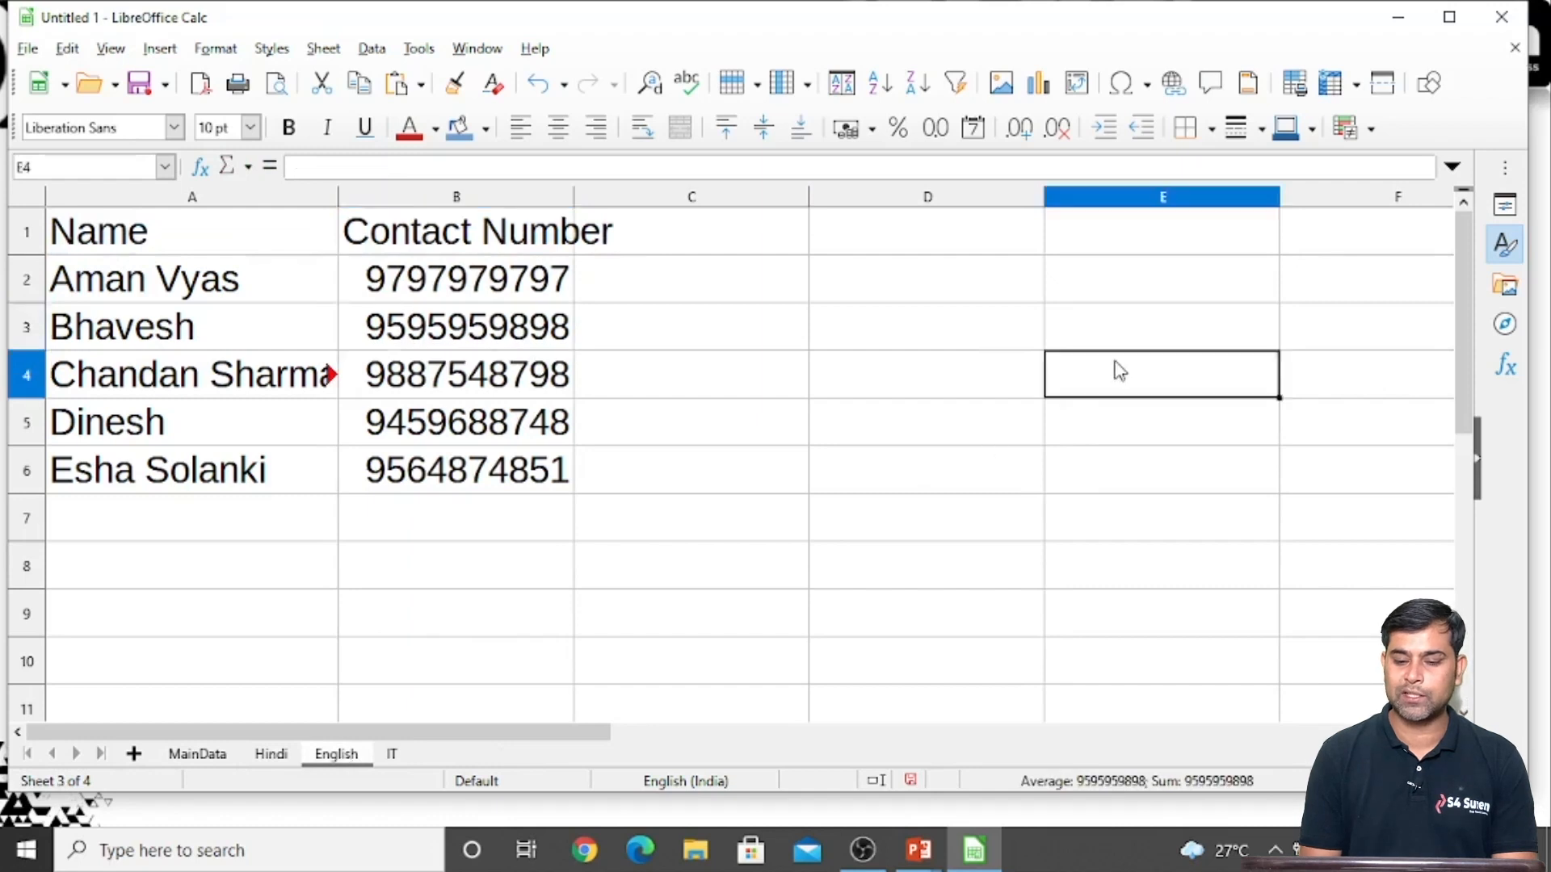
{"action": "key", "text": "Up"}
{"action": "type", "text": "=s"}
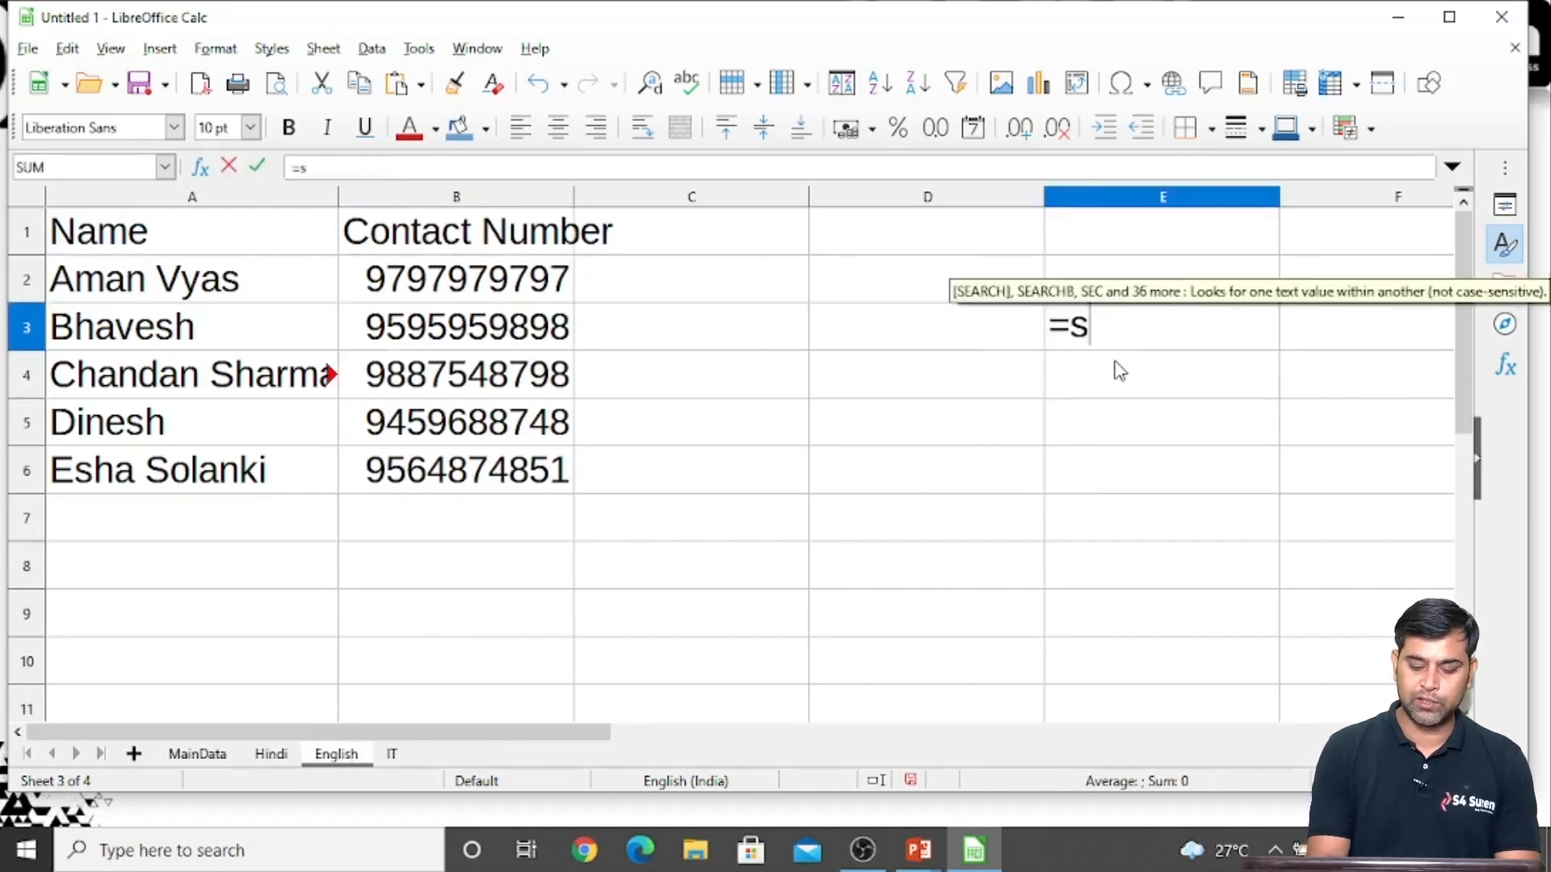
{"action": "type", "text": "um("}
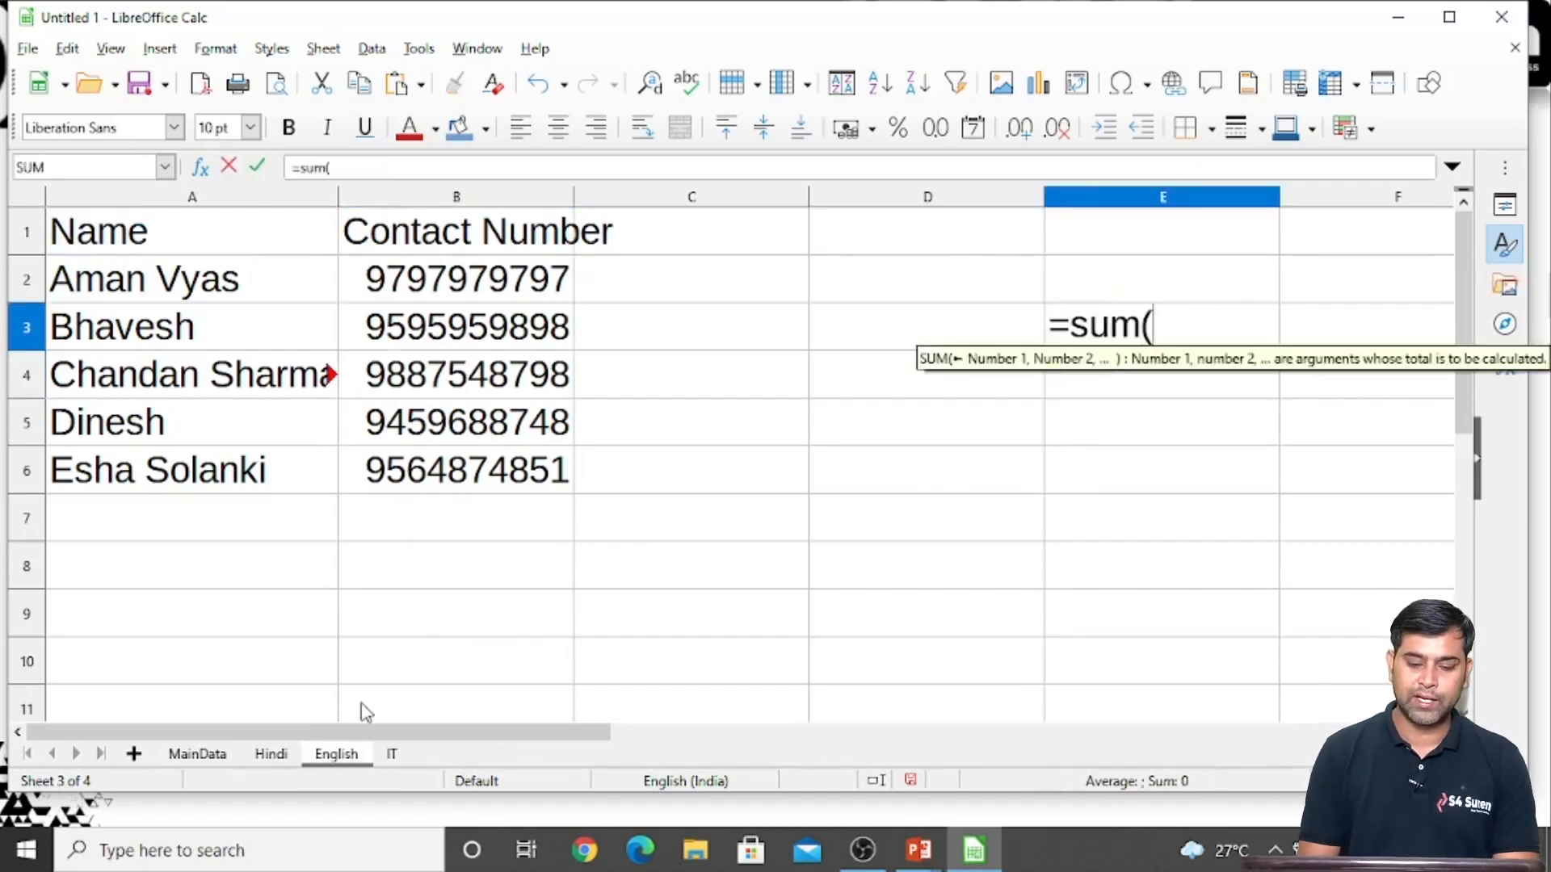
{"action": "left_click", "coordinate": [215, 755]}
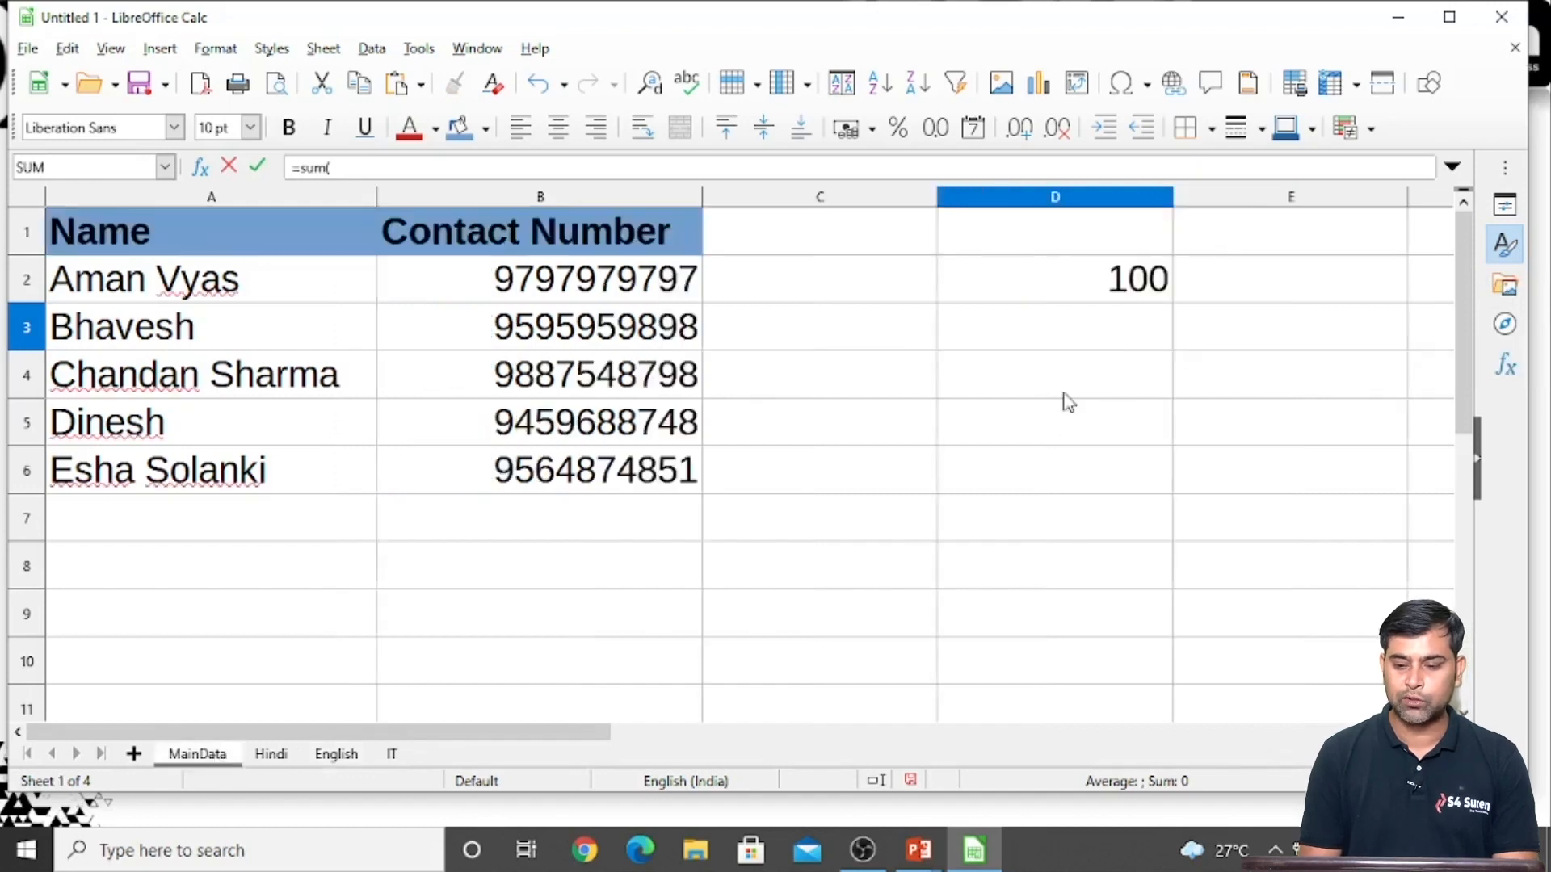
{"action": "left_click", "coordinate": [1052, 292]}
{"action": "type", "text": ","}
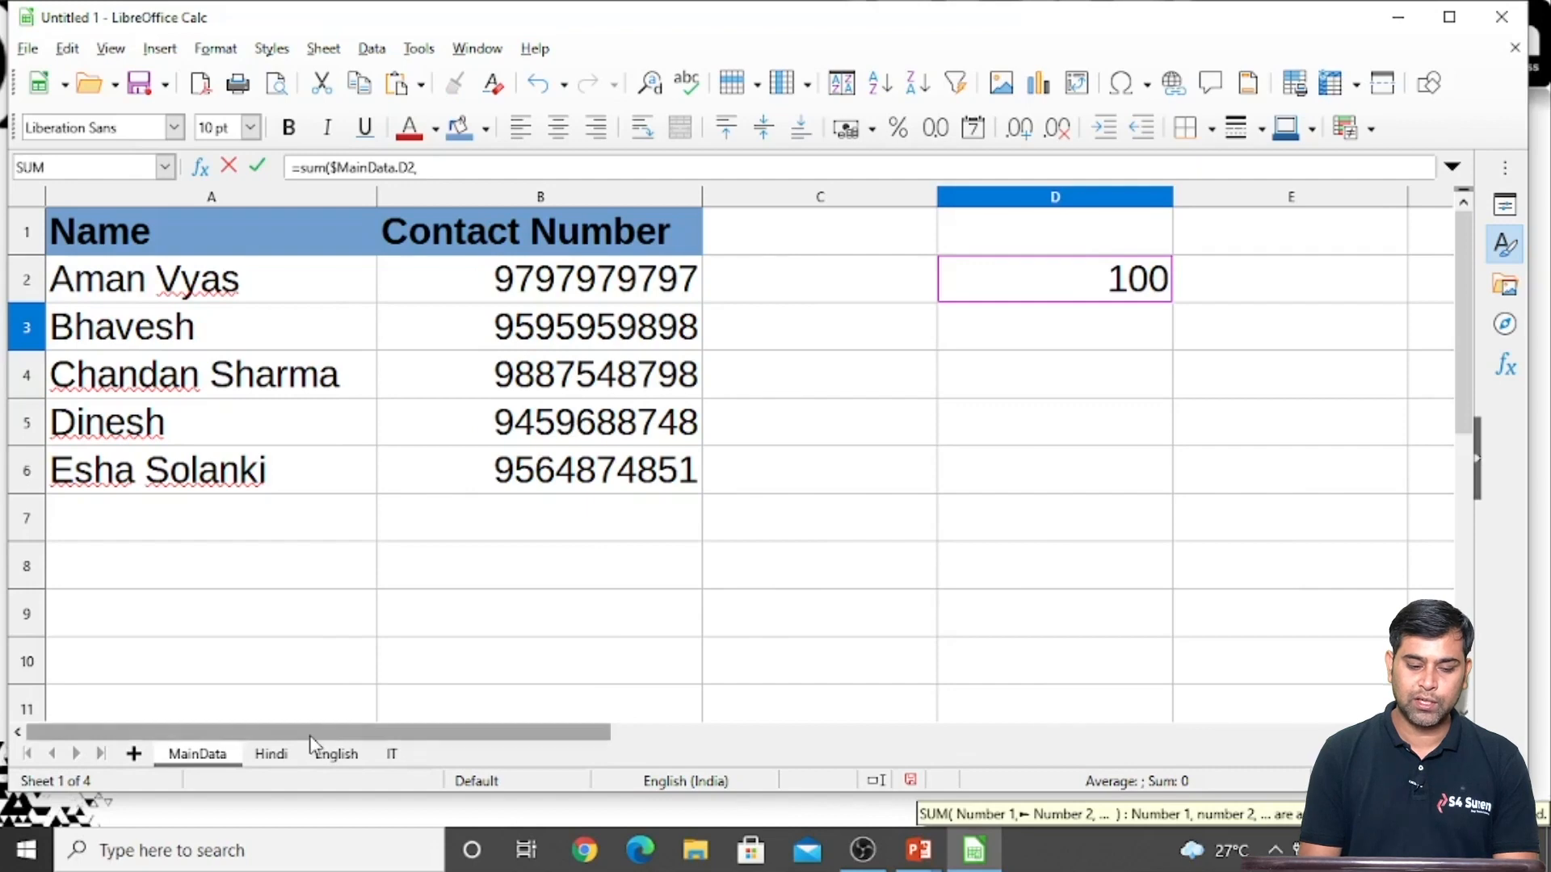
{"action": "left_click", "coordinate": [273, 753]}
{"action": "left_click", "coordinate": [1193, 321]}
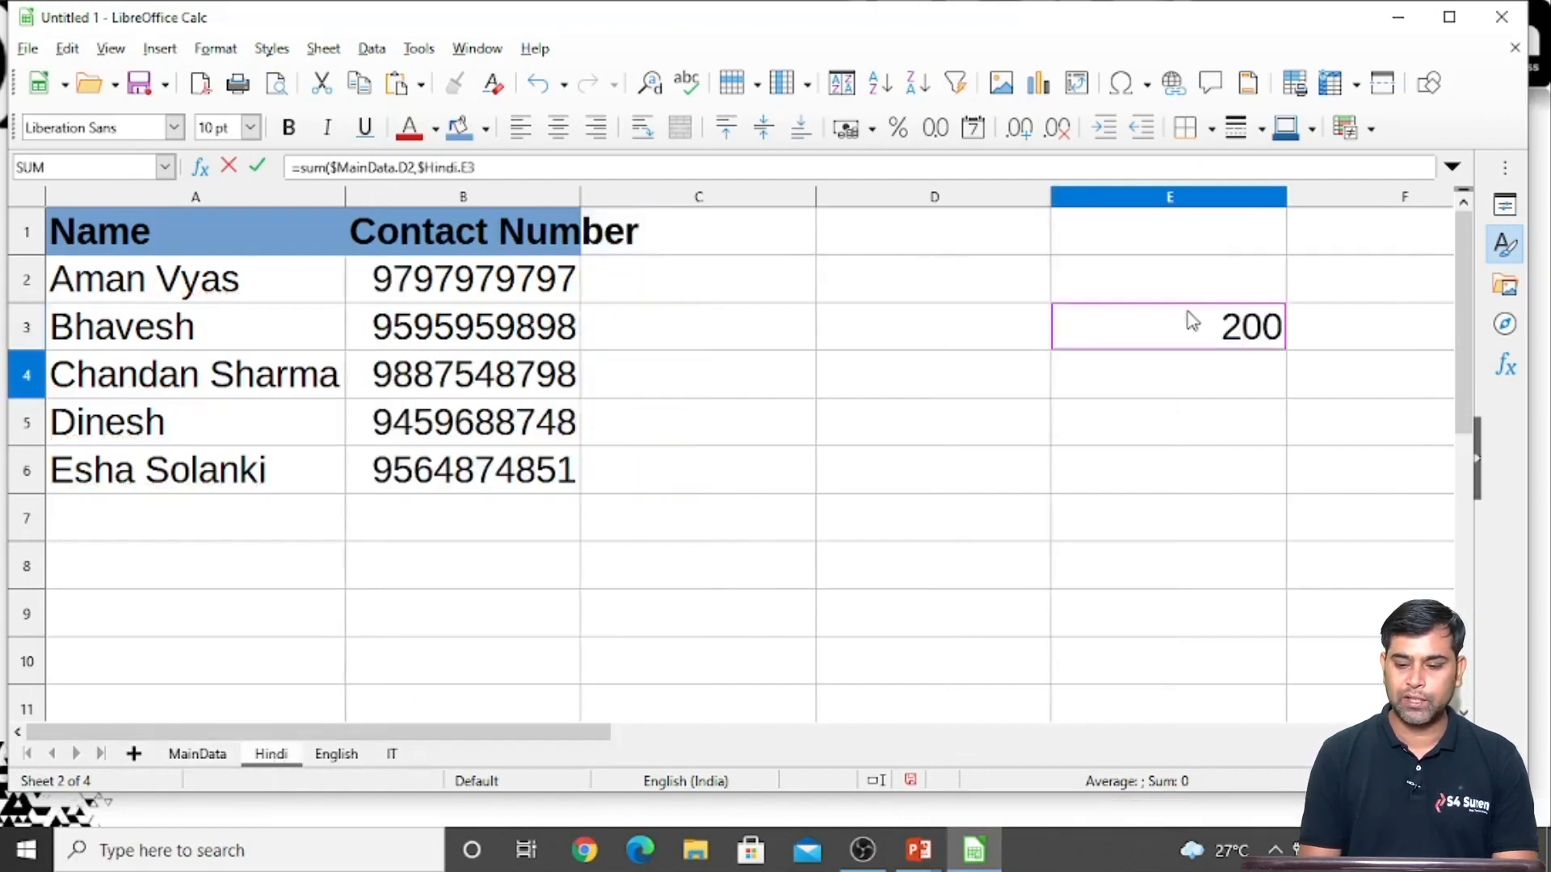
{"action": "type", "text": ","}
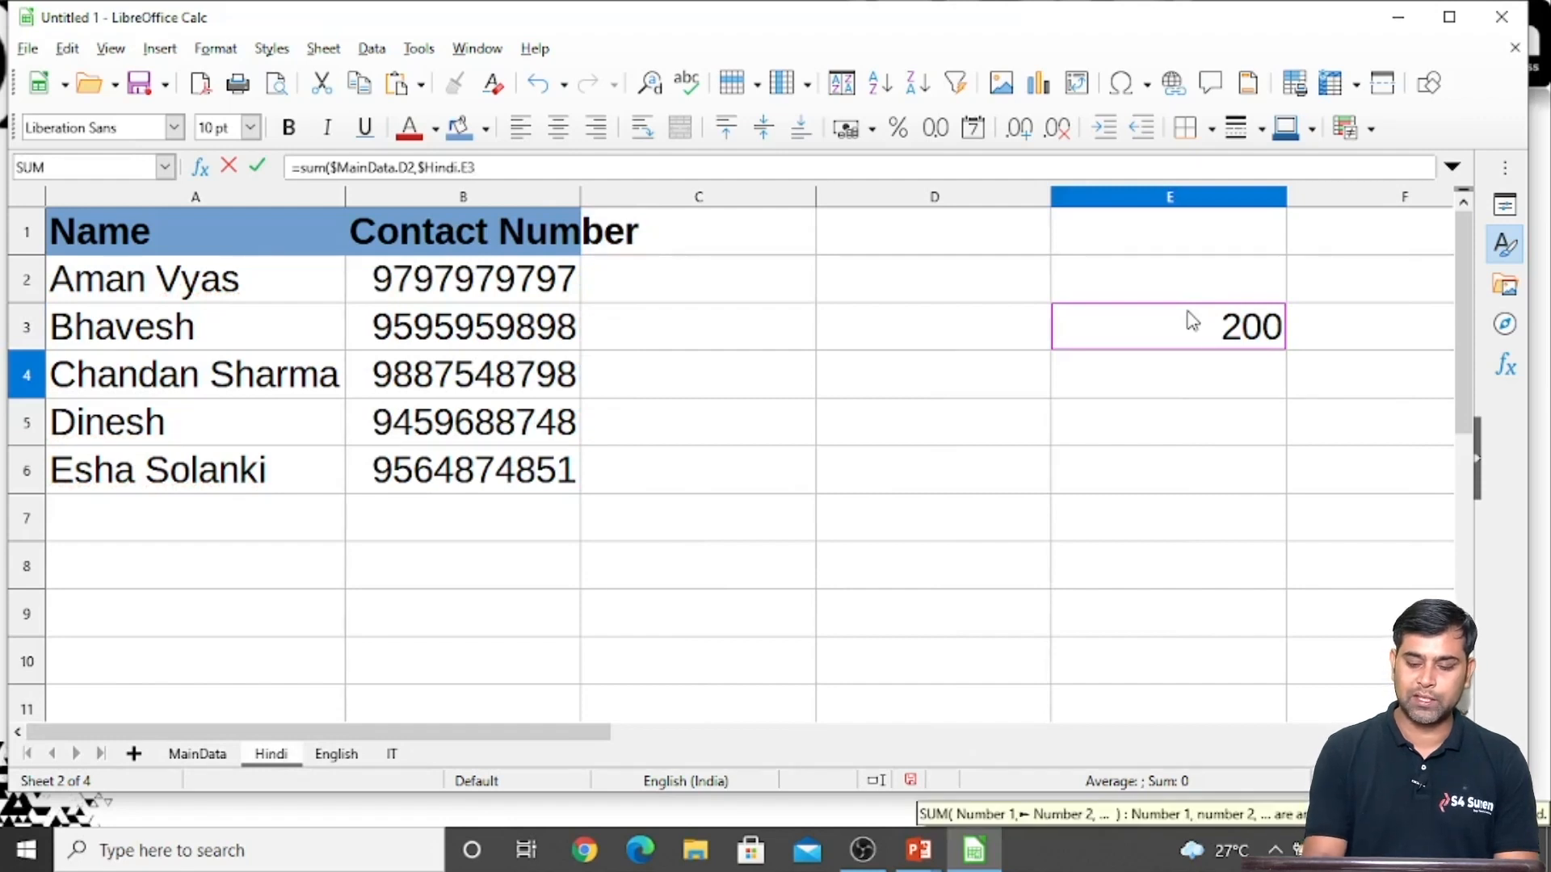
{"action": "key", "text": "Return"}
Examine the cross-sheet references in the SUM formula in cell E3 of the English sheet
{"action": "left_click", "coordinate": [1210, 345]}
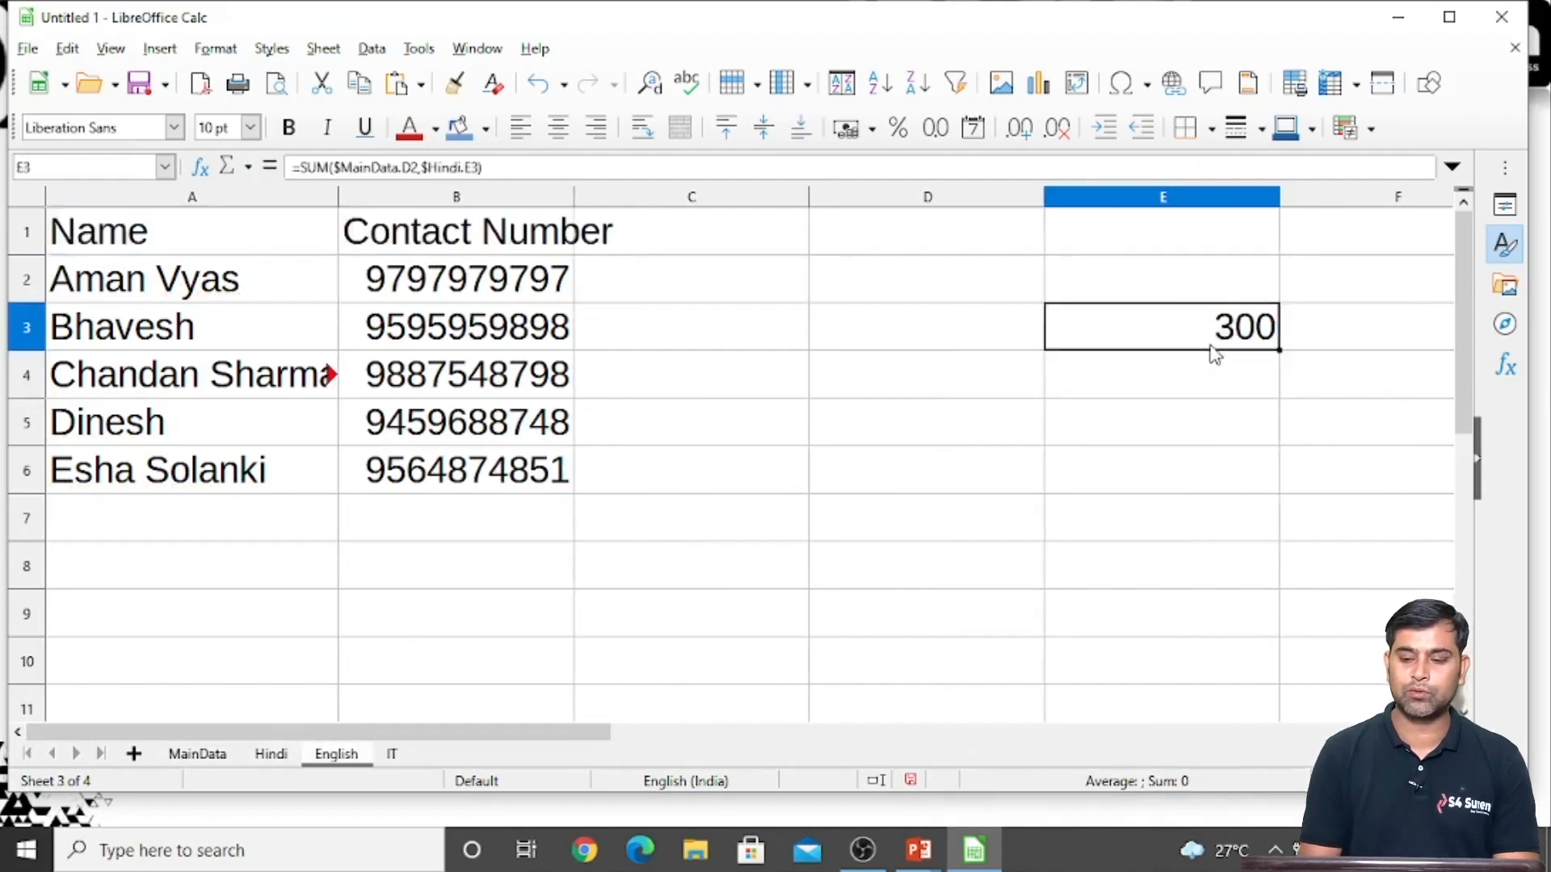
{"action": "key", "text": "F2"}
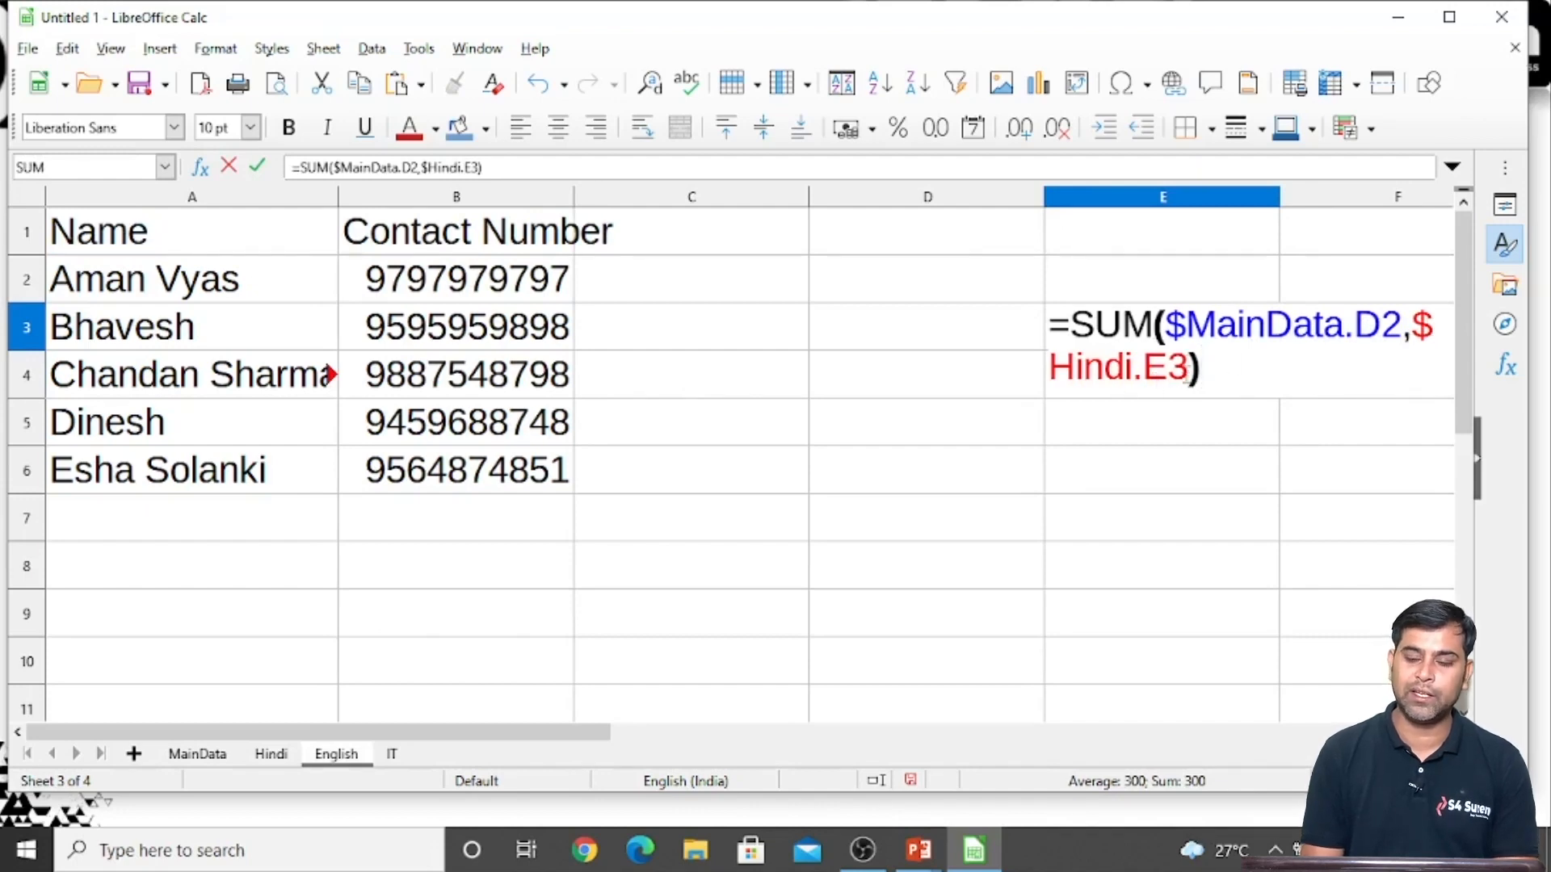
{"action": "key", "text": "Return"}
{"action": "key", "text": "Up"}
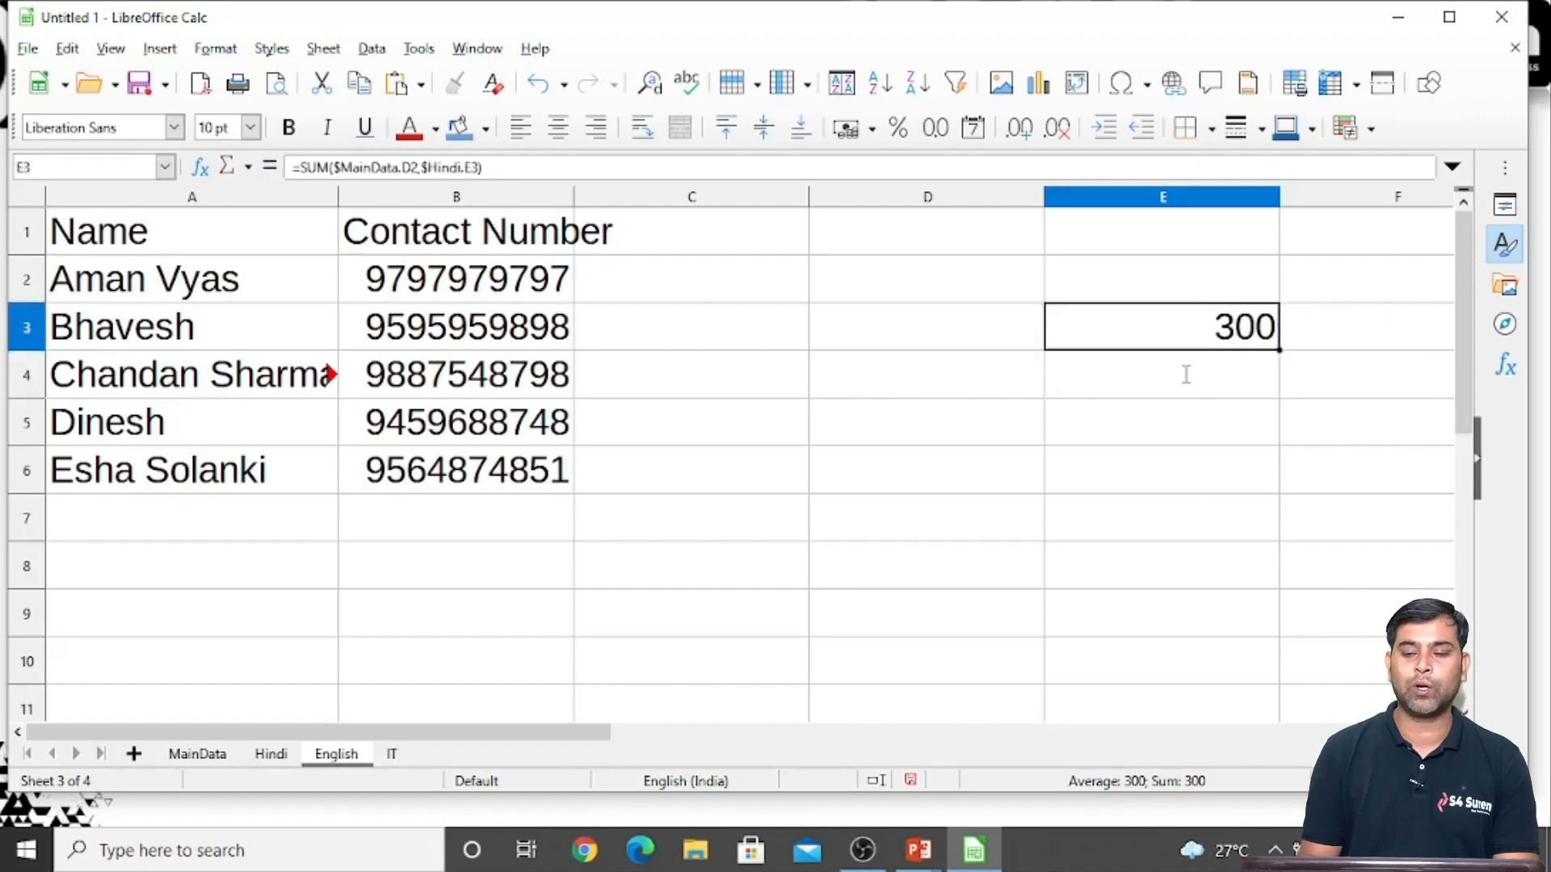
Set cell D2 of the MainData sheet to 500
{"action": "left_click", "coordinate": [198, 754]}
{"action": "left_click", "coordinate": [1102, 284]}
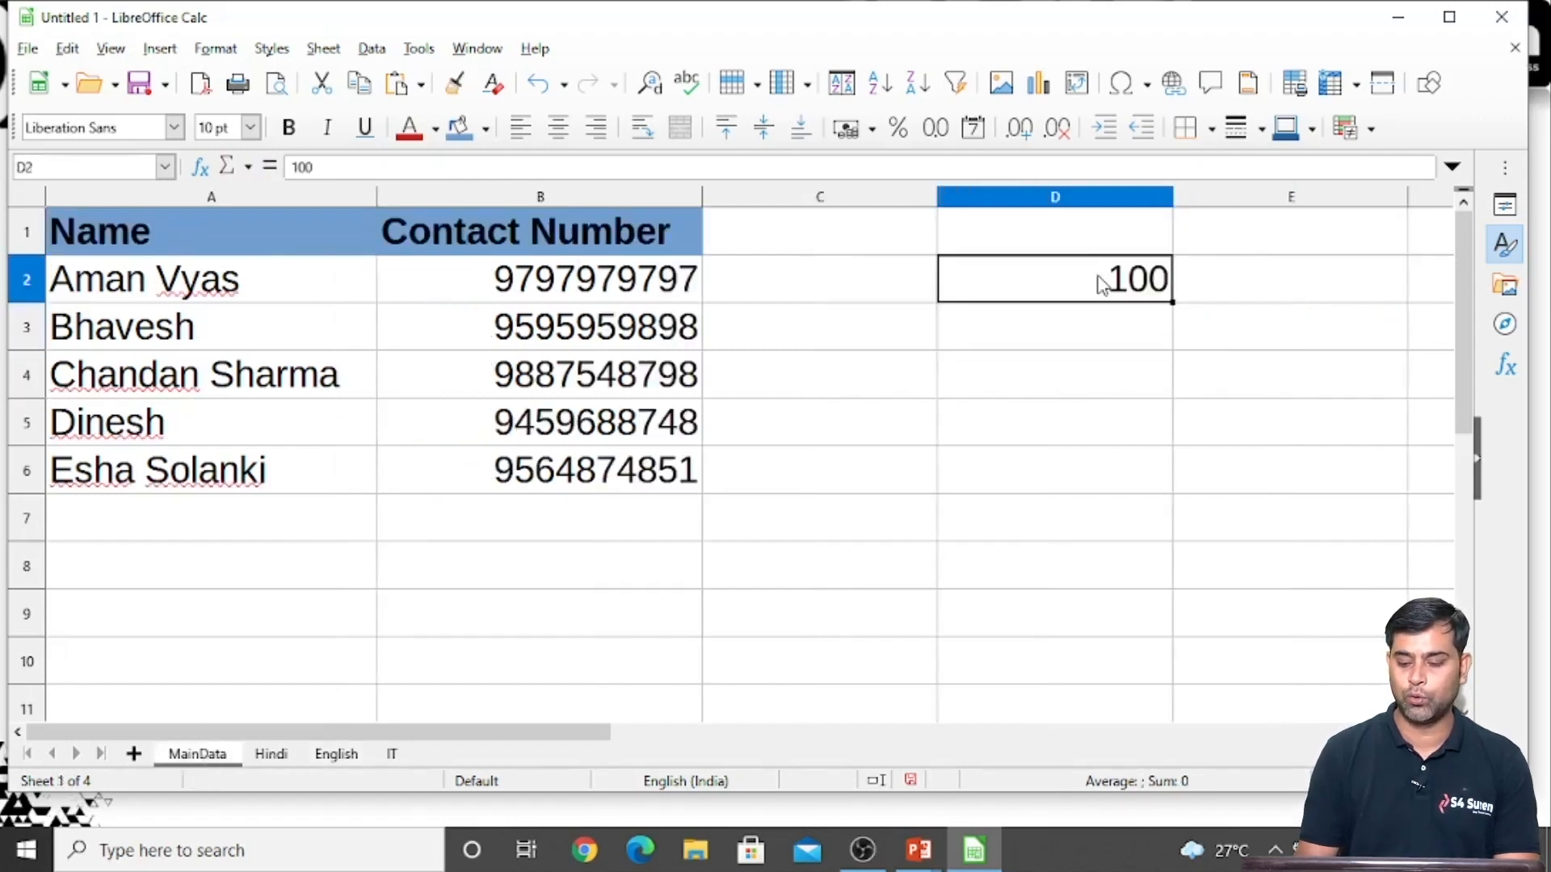
{"action": "type", "text": "500"}
{"action": "key", "text": "Return"}
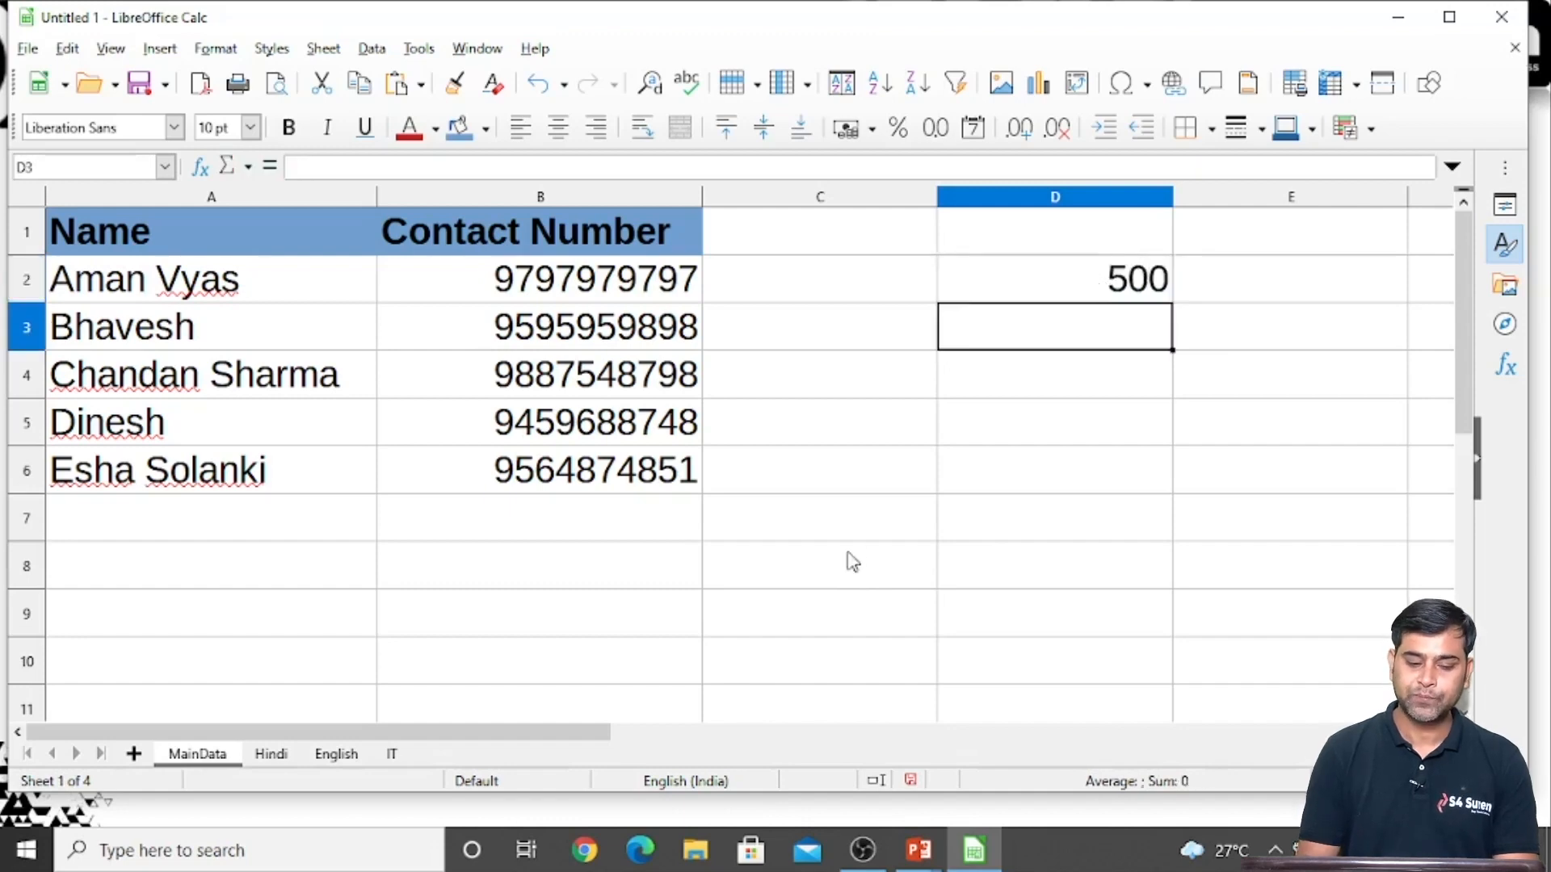
Check the Hindi sheet's E3 value and the resulting sum in E3 of the English sheet
{"action": "left_click", "coordinate": [272, 753]}
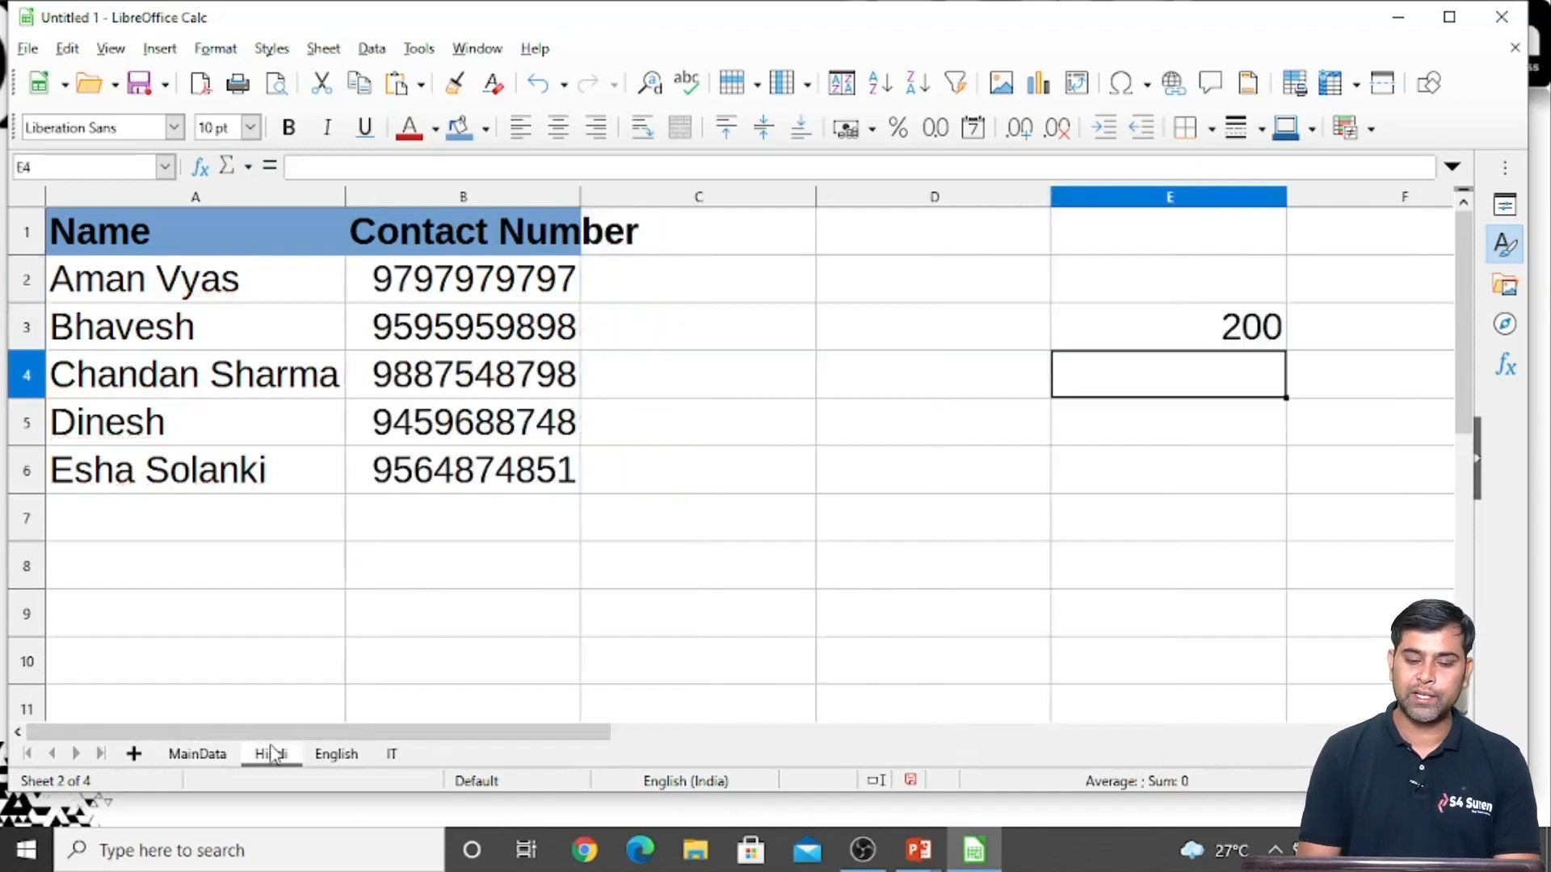
{"action": "left_click", "coordinate": [338, 755]}
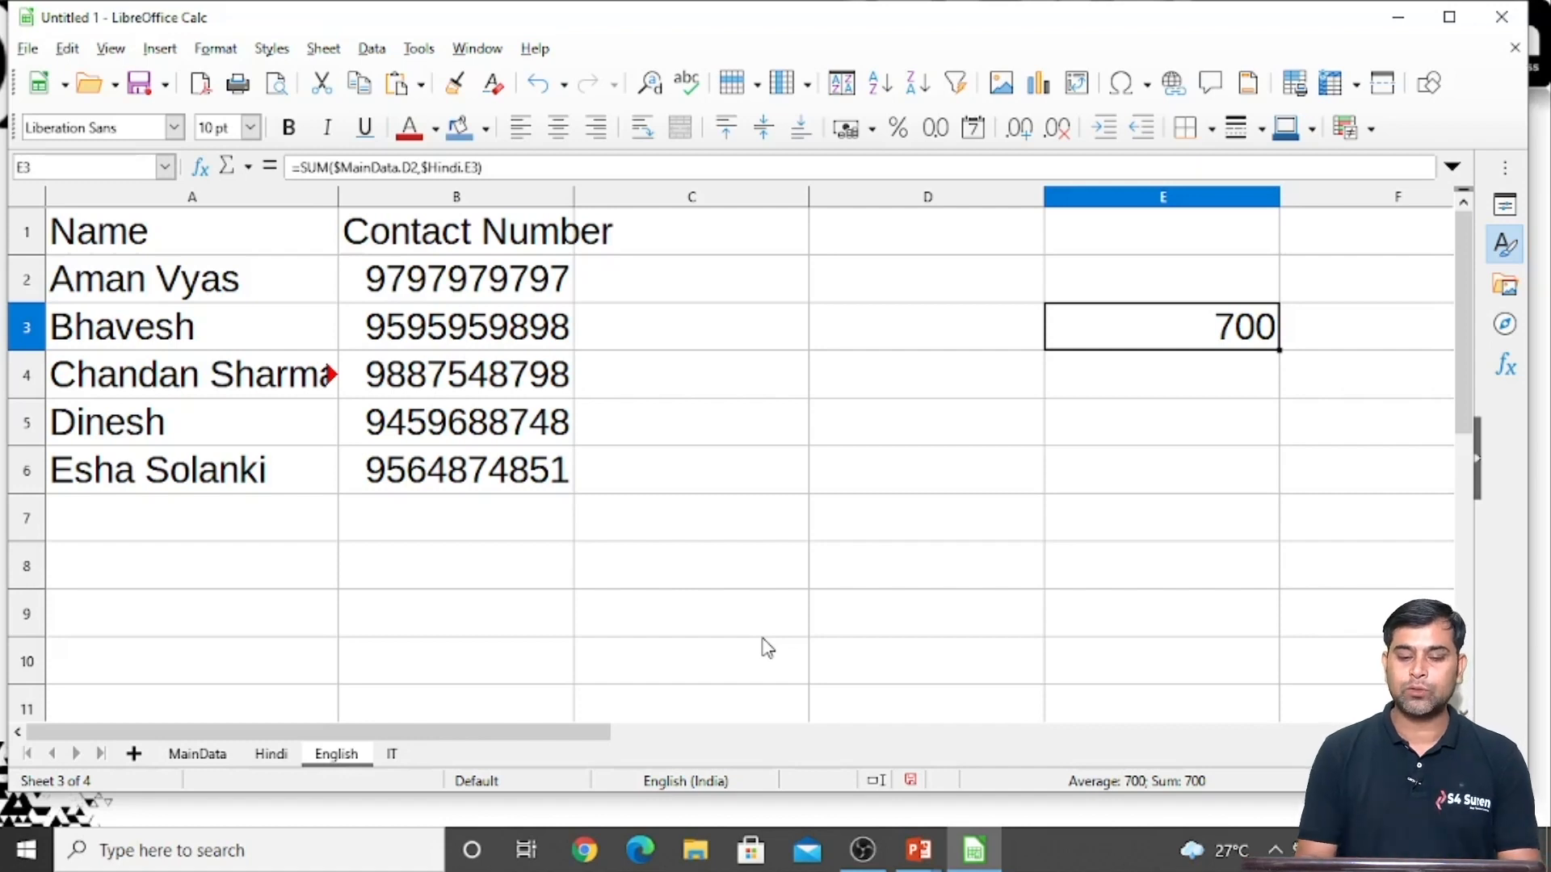
{"action": "left_click", "coordinate": [704, 536]}
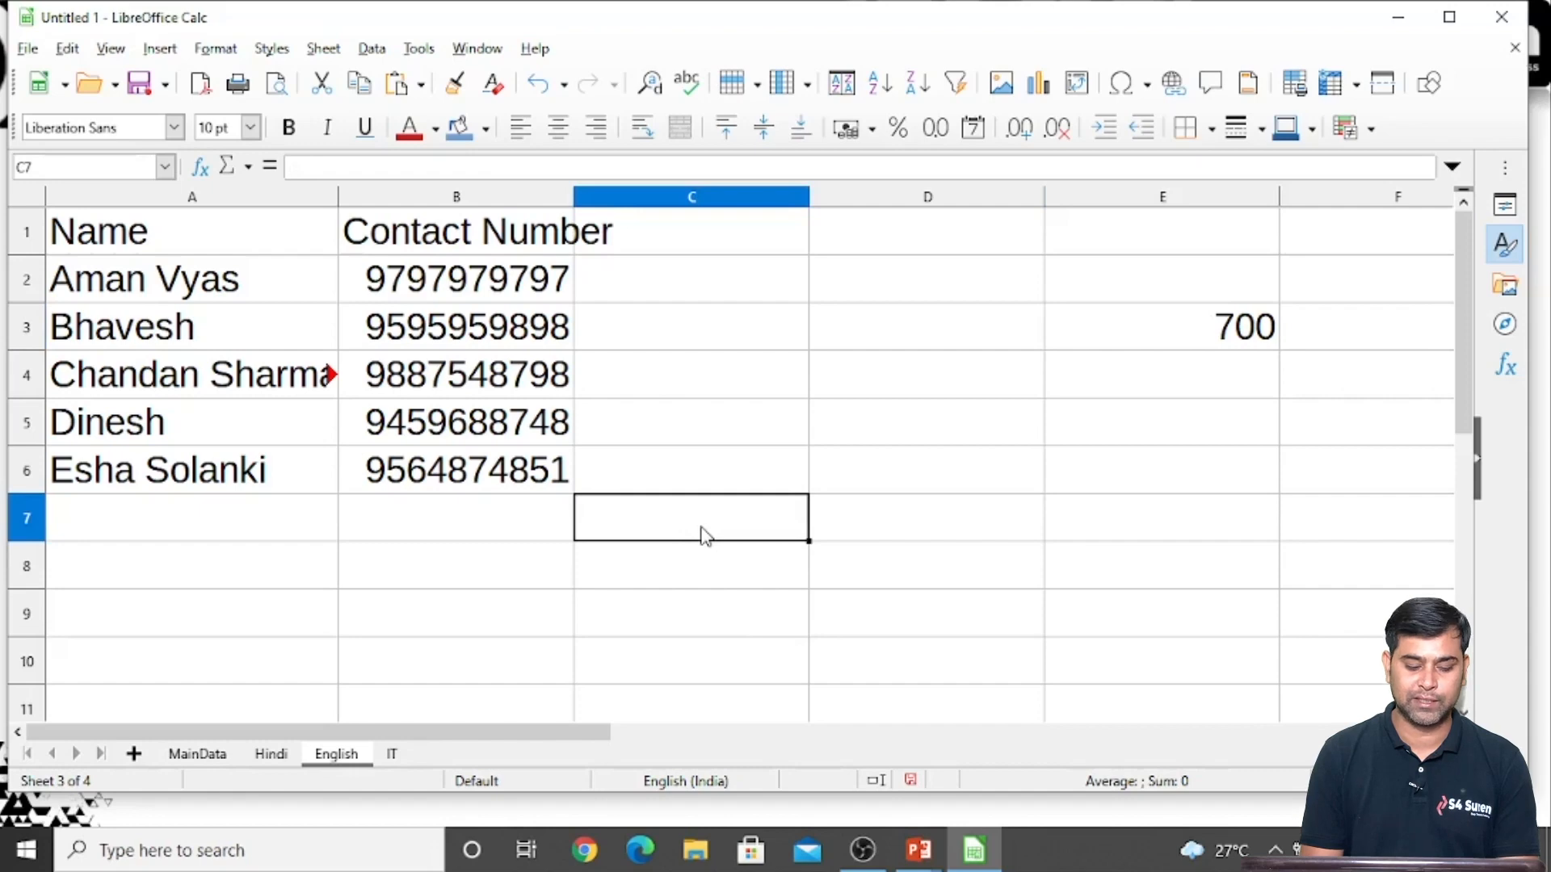
Start saving the spreadsheet, create a Desktop folder named Class10 Linking and open it as the save location
{"action": "key", "text": "ctrl+s"}
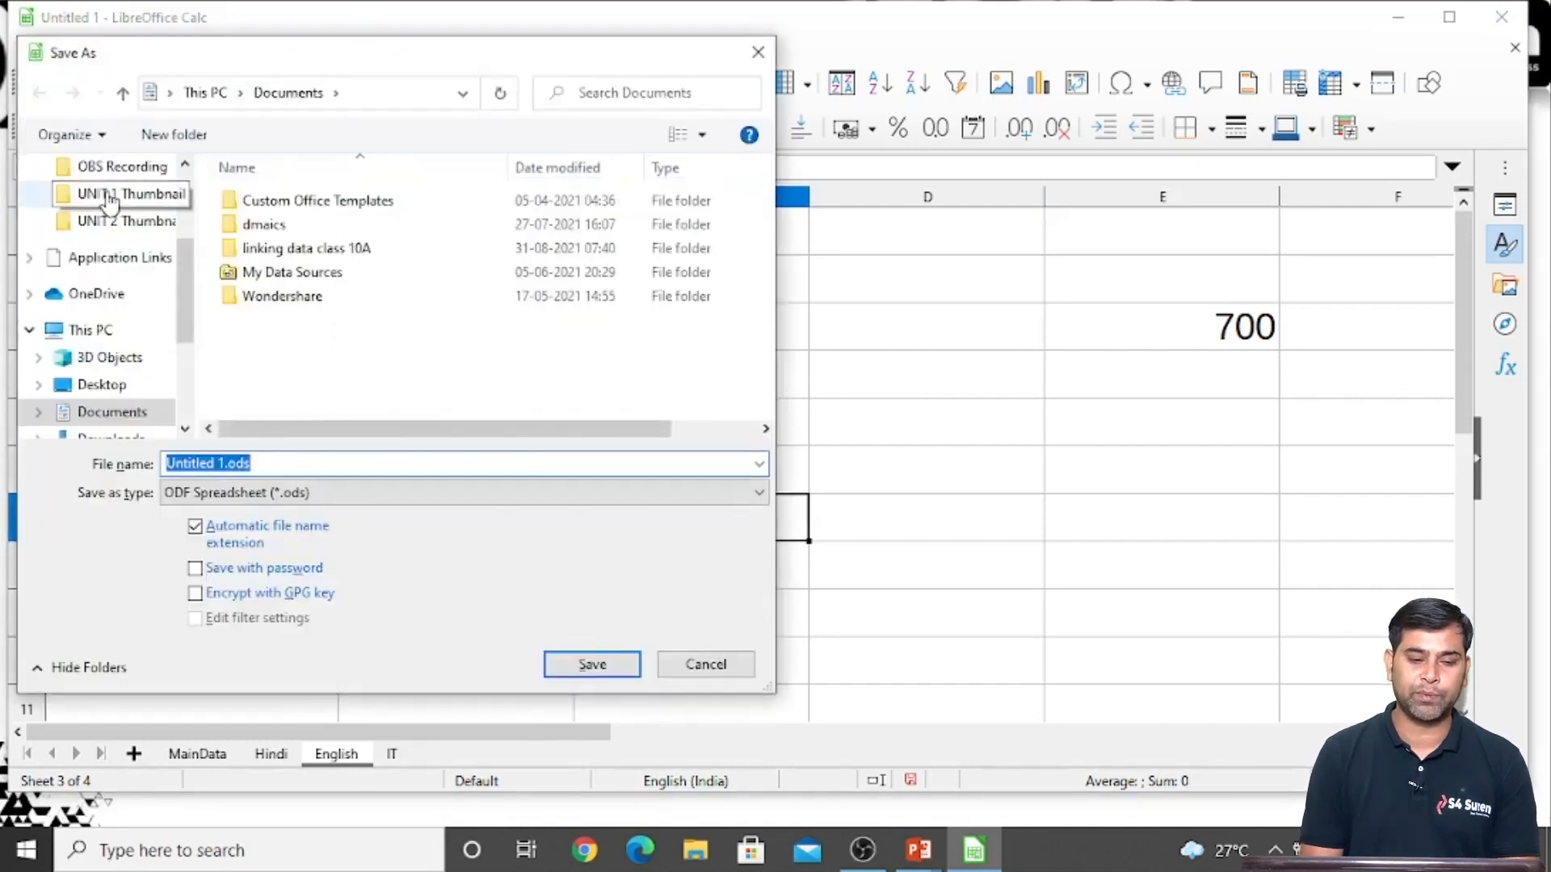
{"action": "left_click", "coordinate": [103, 387]}
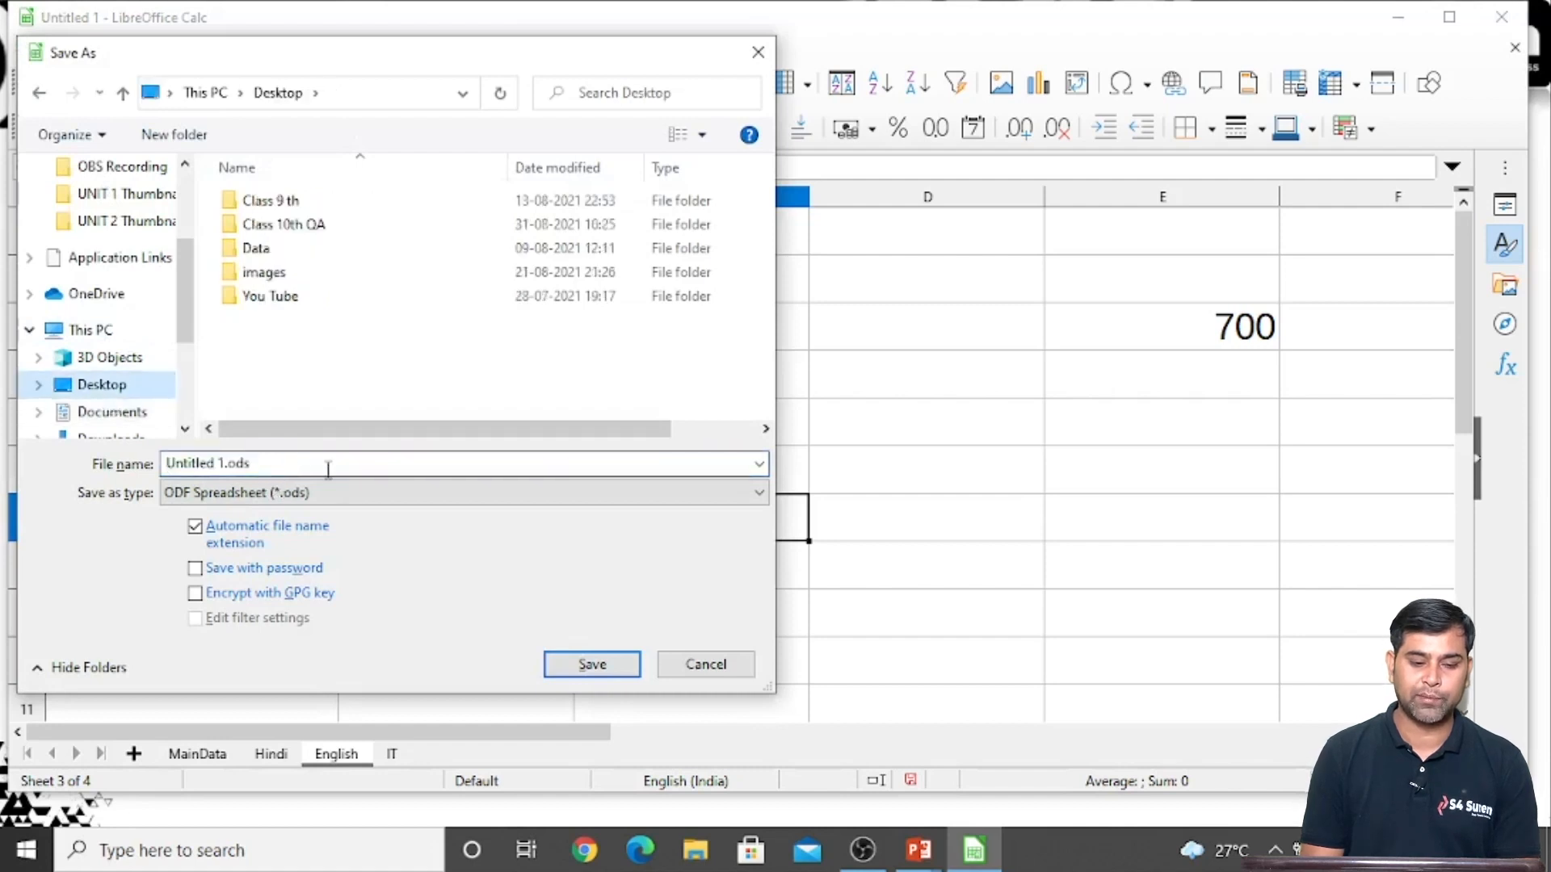
{"action": "left_click", "coordinate": [174, 135]}
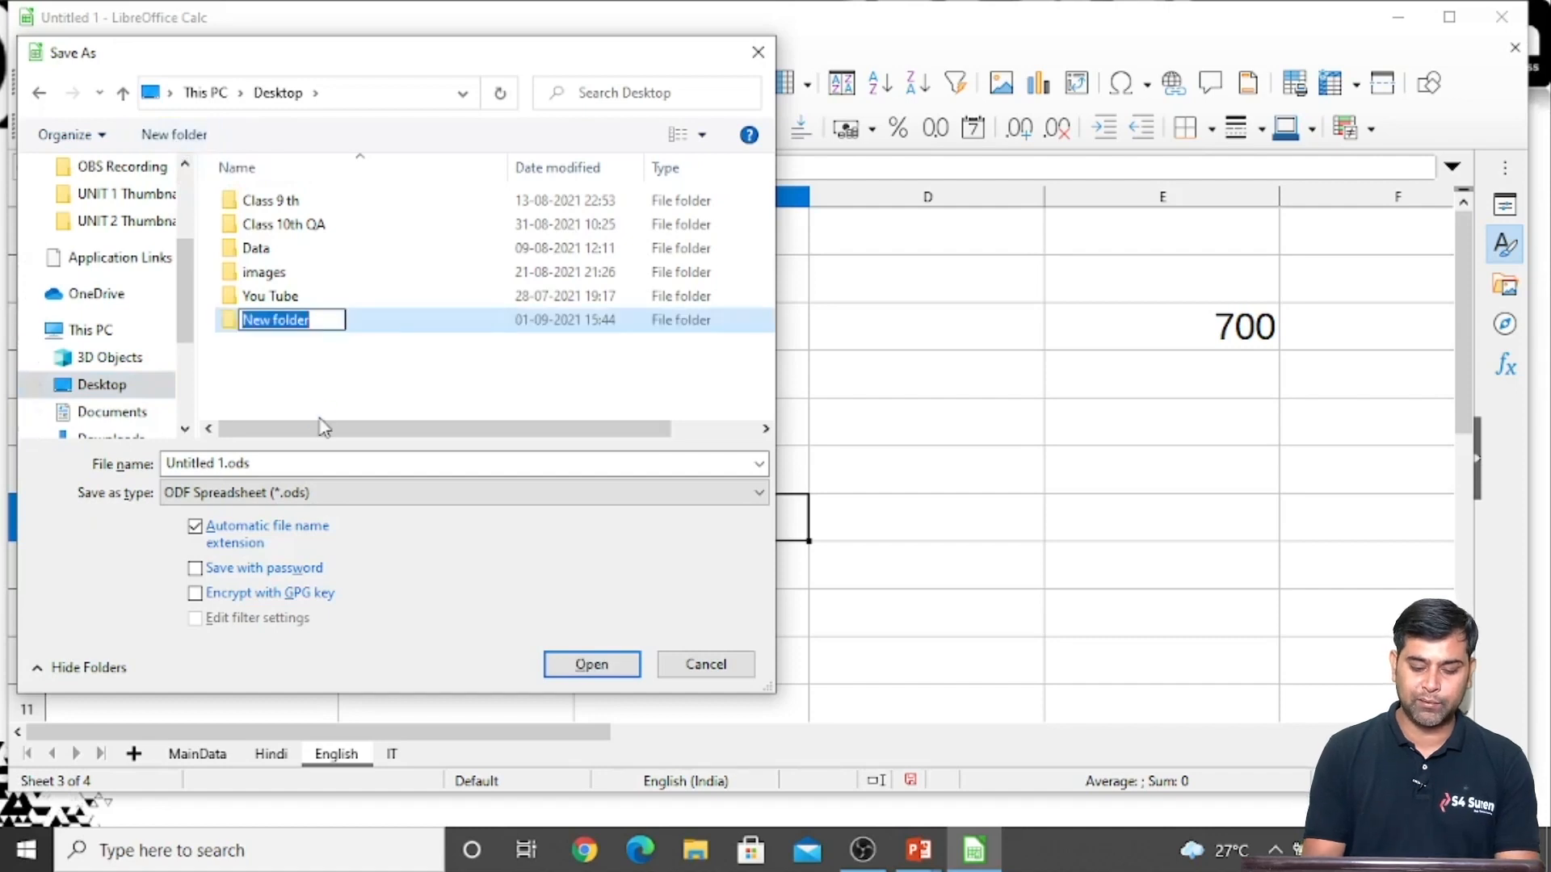
{"action": "type", "text": "Class10"}
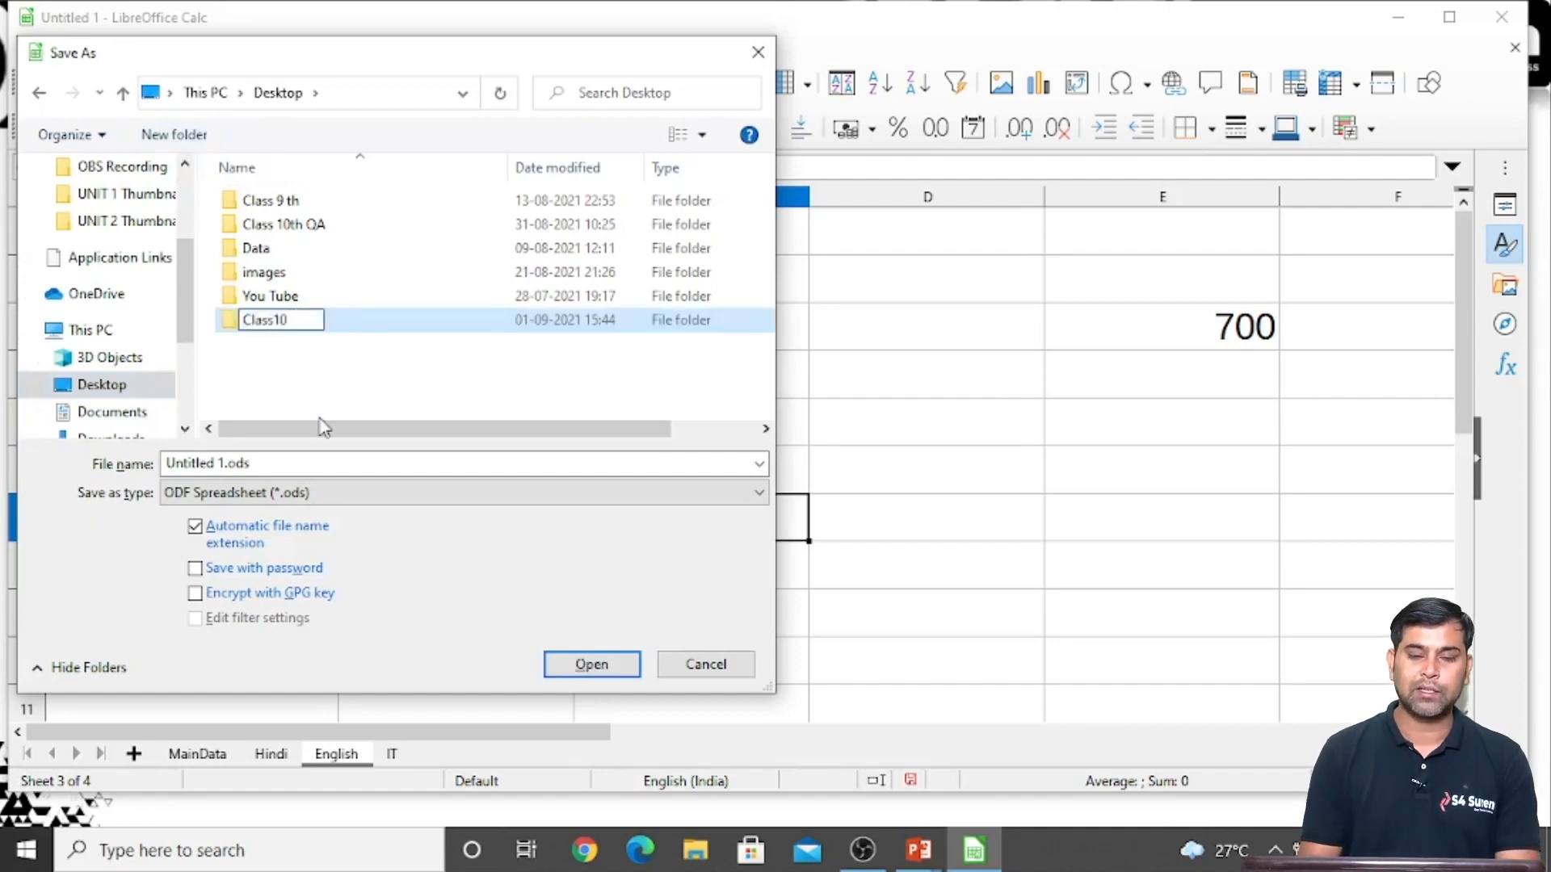
{"action": "type", "text": " Linking"}
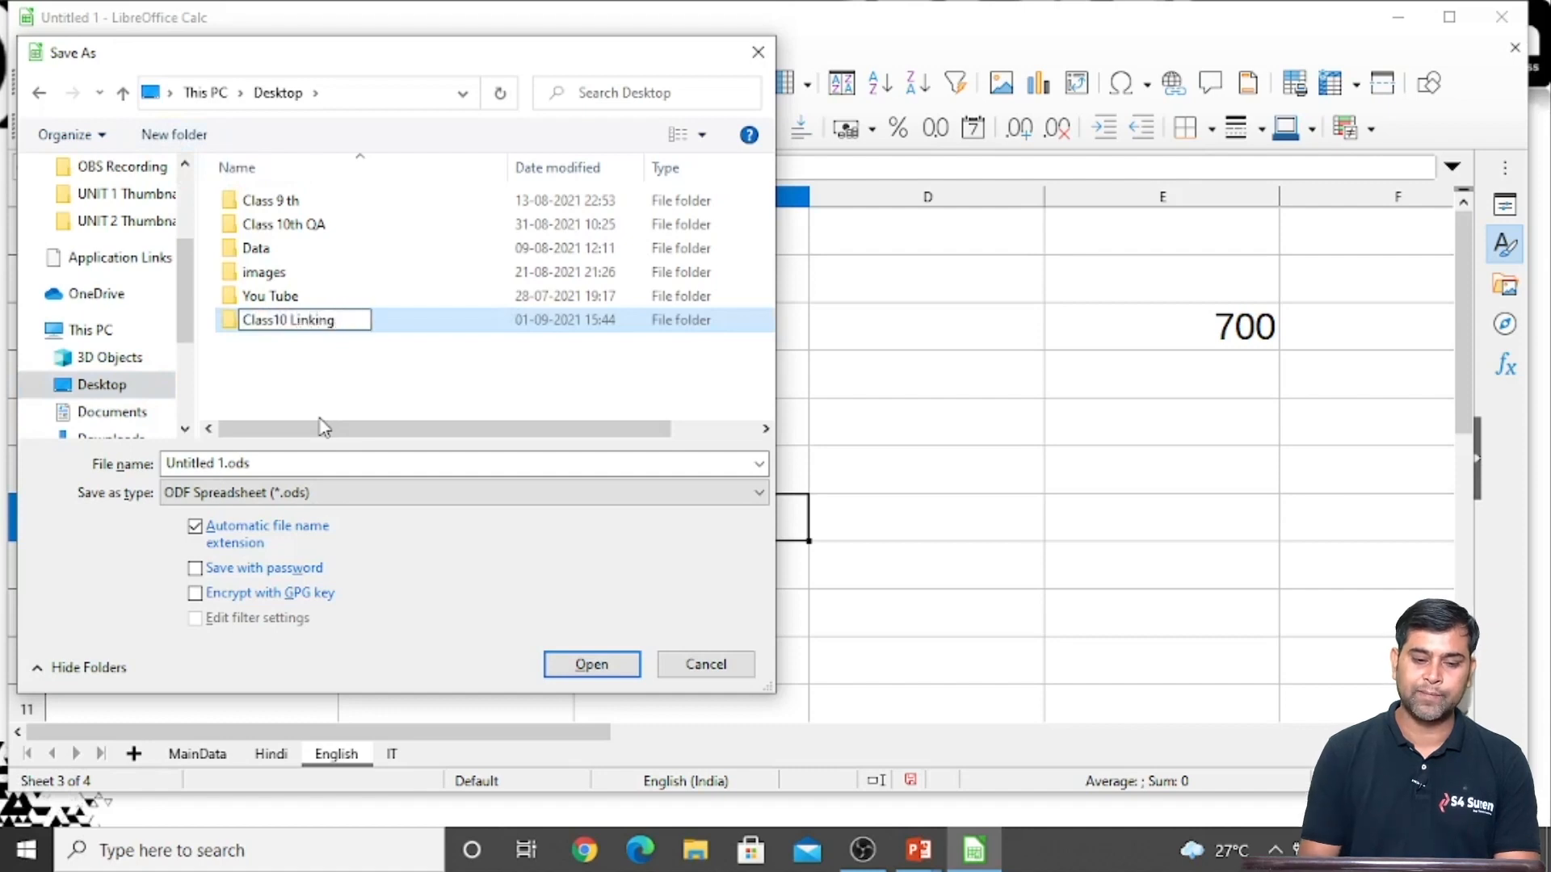
{"action": "key", "text": "Return"}
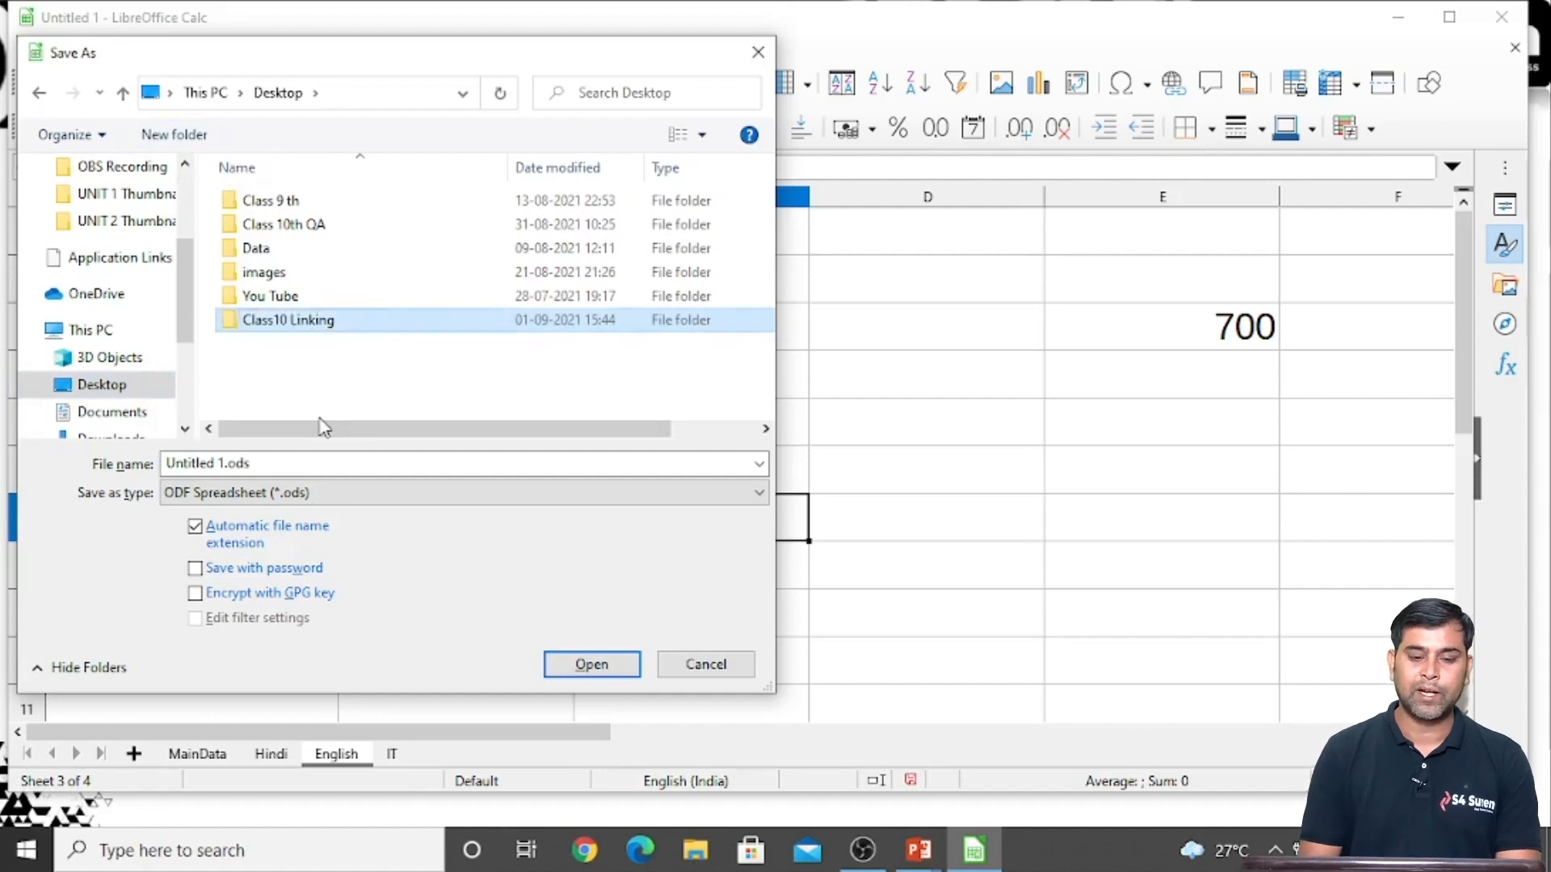
{"action": "double_click", "coordinate": [326, 327]}
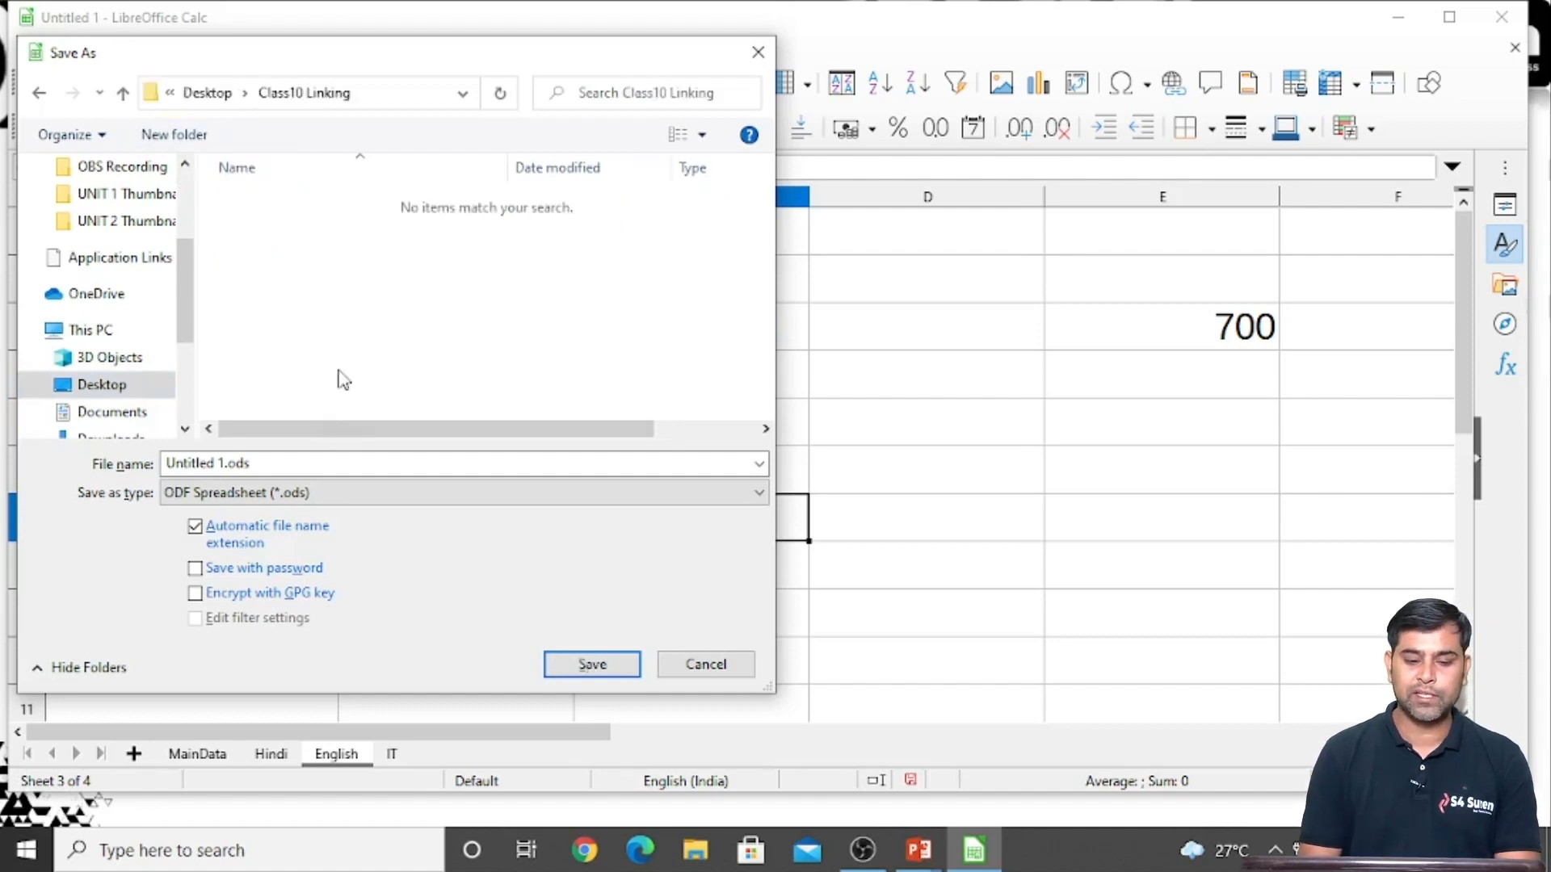
Save the spreadsheet as Main File in ODF Spreadsheet format in the Class10 Linking folder
{"action": "left_click", "coordinate": [271, 465]}
{"action": "type", "text": "Main File"}
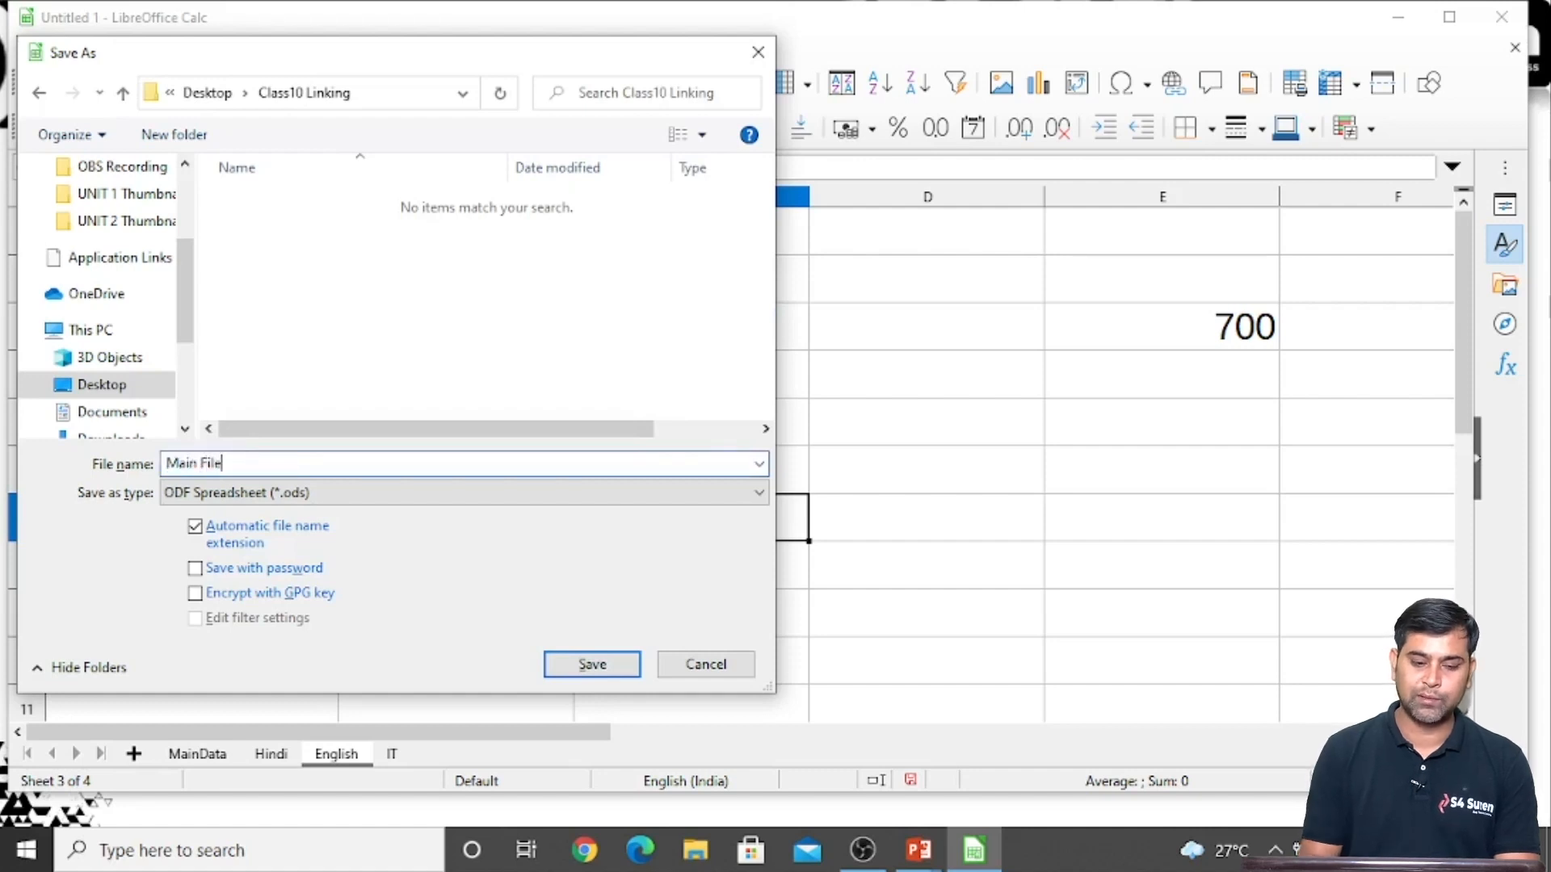
{"action": "key", "text": "Return"}
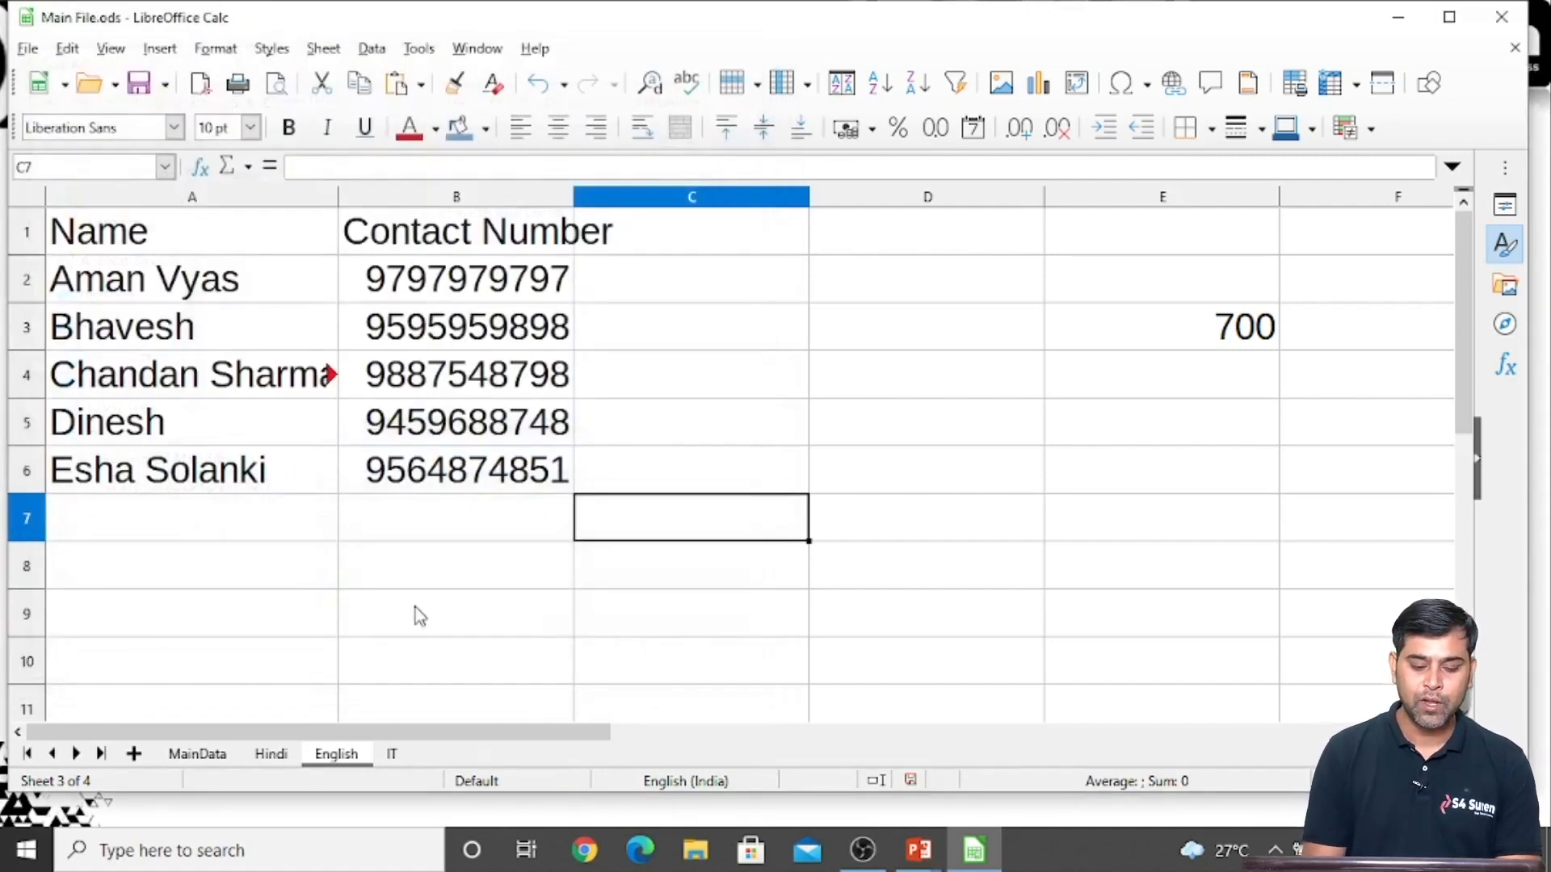
Create a new blank spreadsheet and check the list of open spreadsheet windows
{"action": "key", "text": "ctrl+n"}
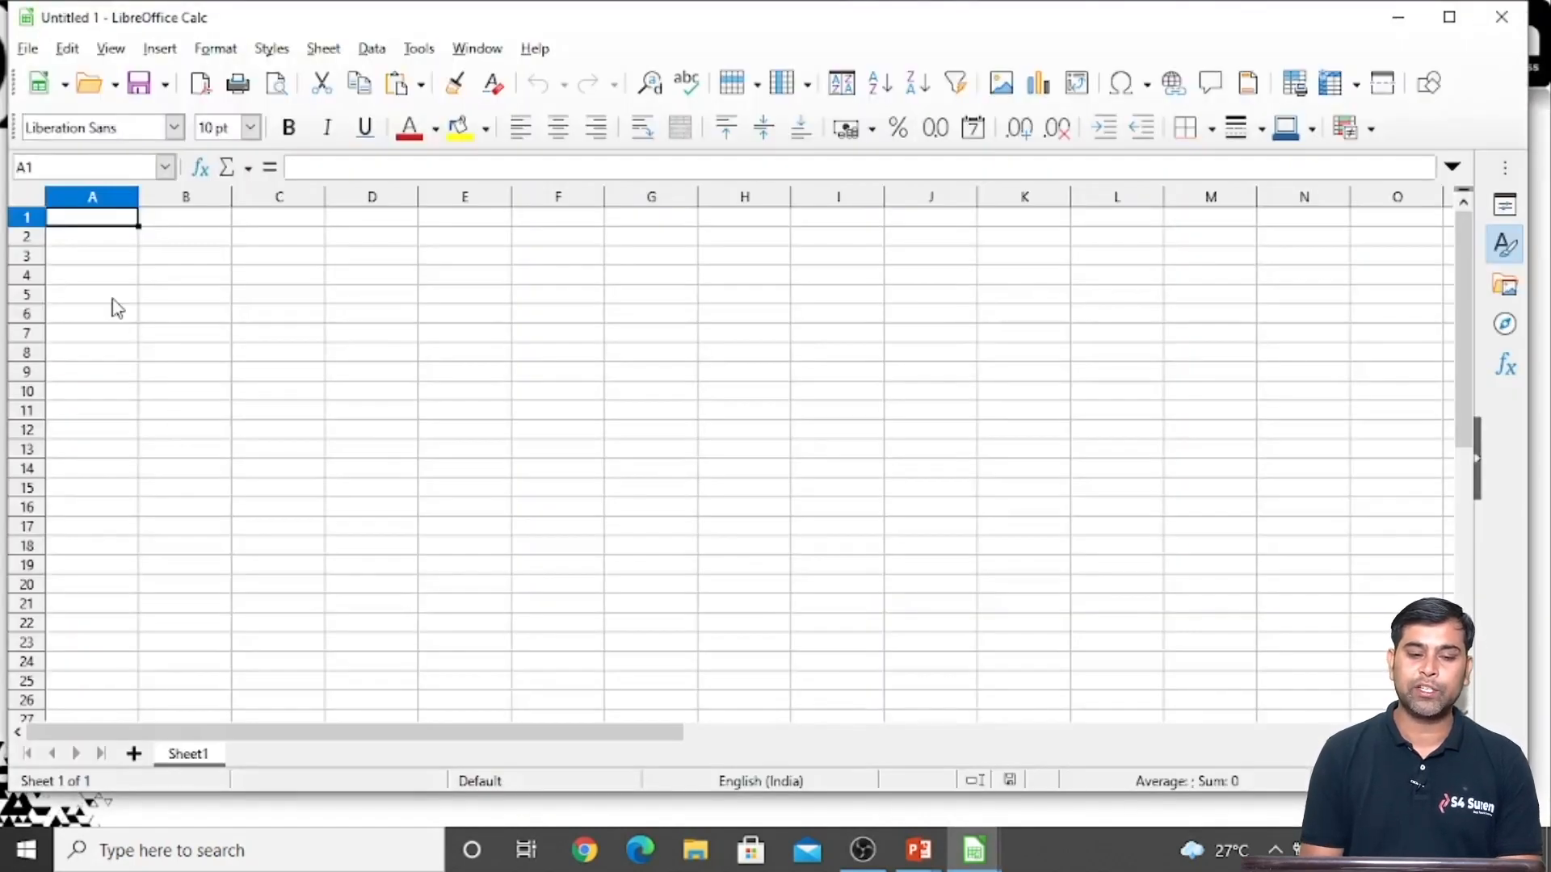
{"action": "scroll", "coordinate": [117, 308], "scroll_direction": "up", "scroll_amount": 4}
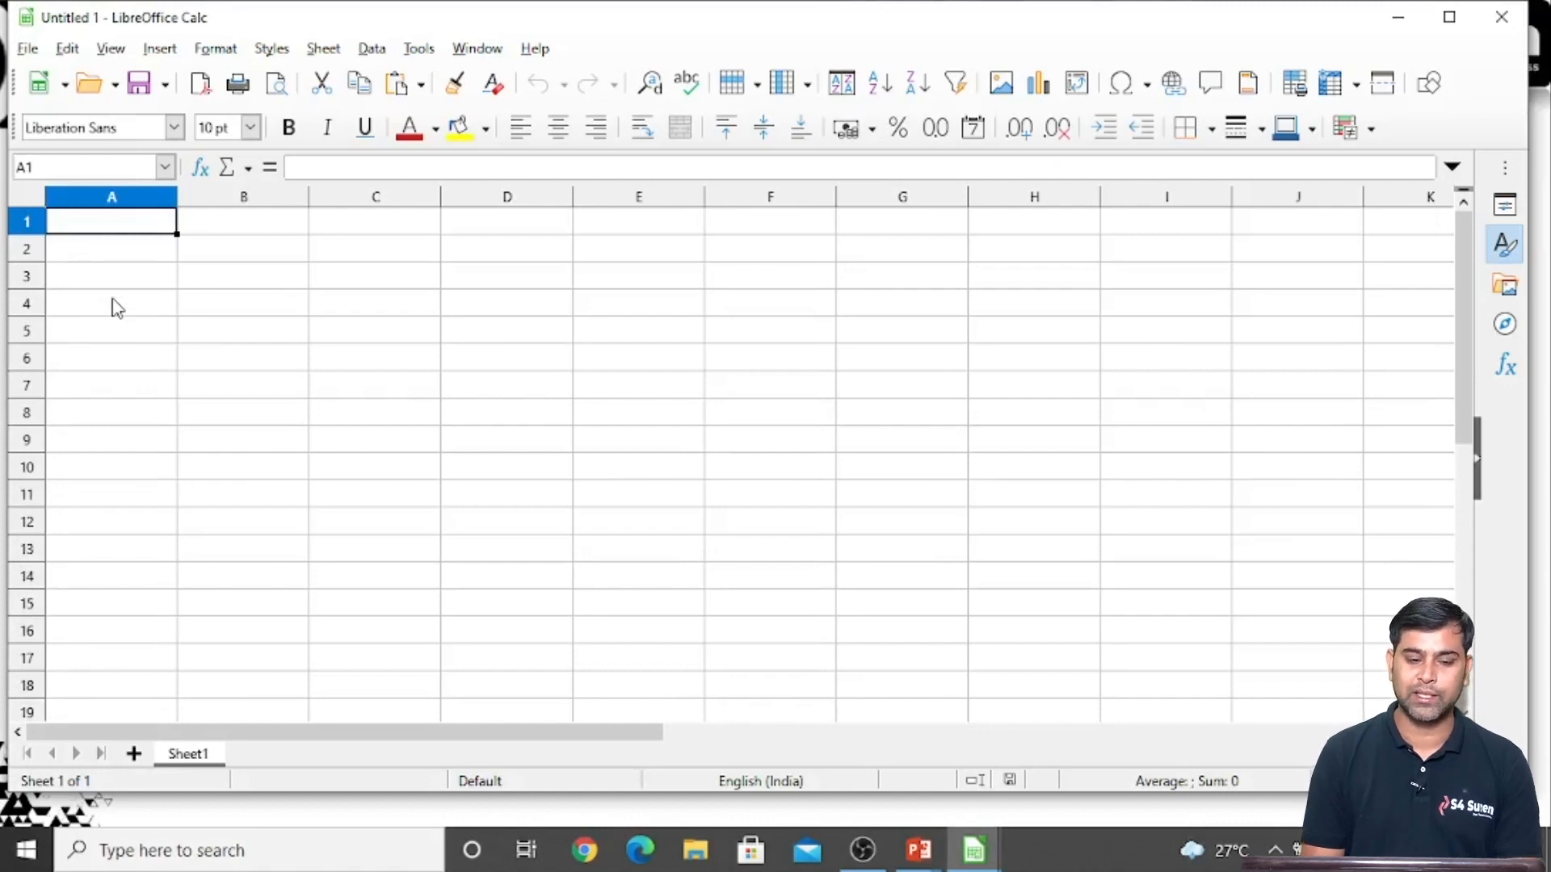
{"action": "scroll", "coordinate": [114, 306], "scroll_direction": "up", "scroll_amount": 2}
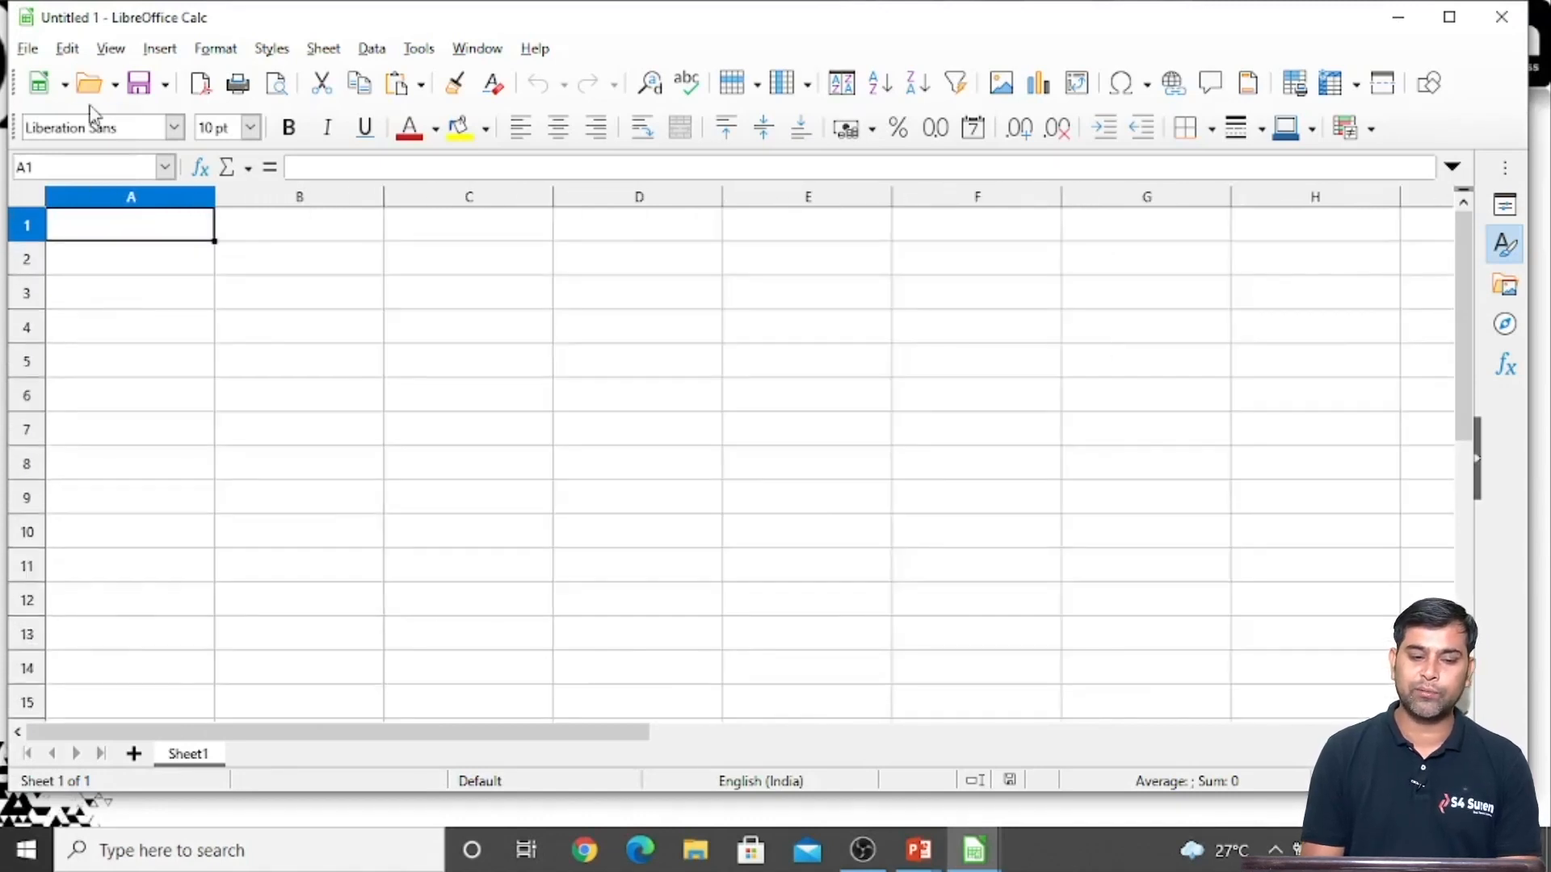
{"action": "left_click", "coordinate": [469, 55]}
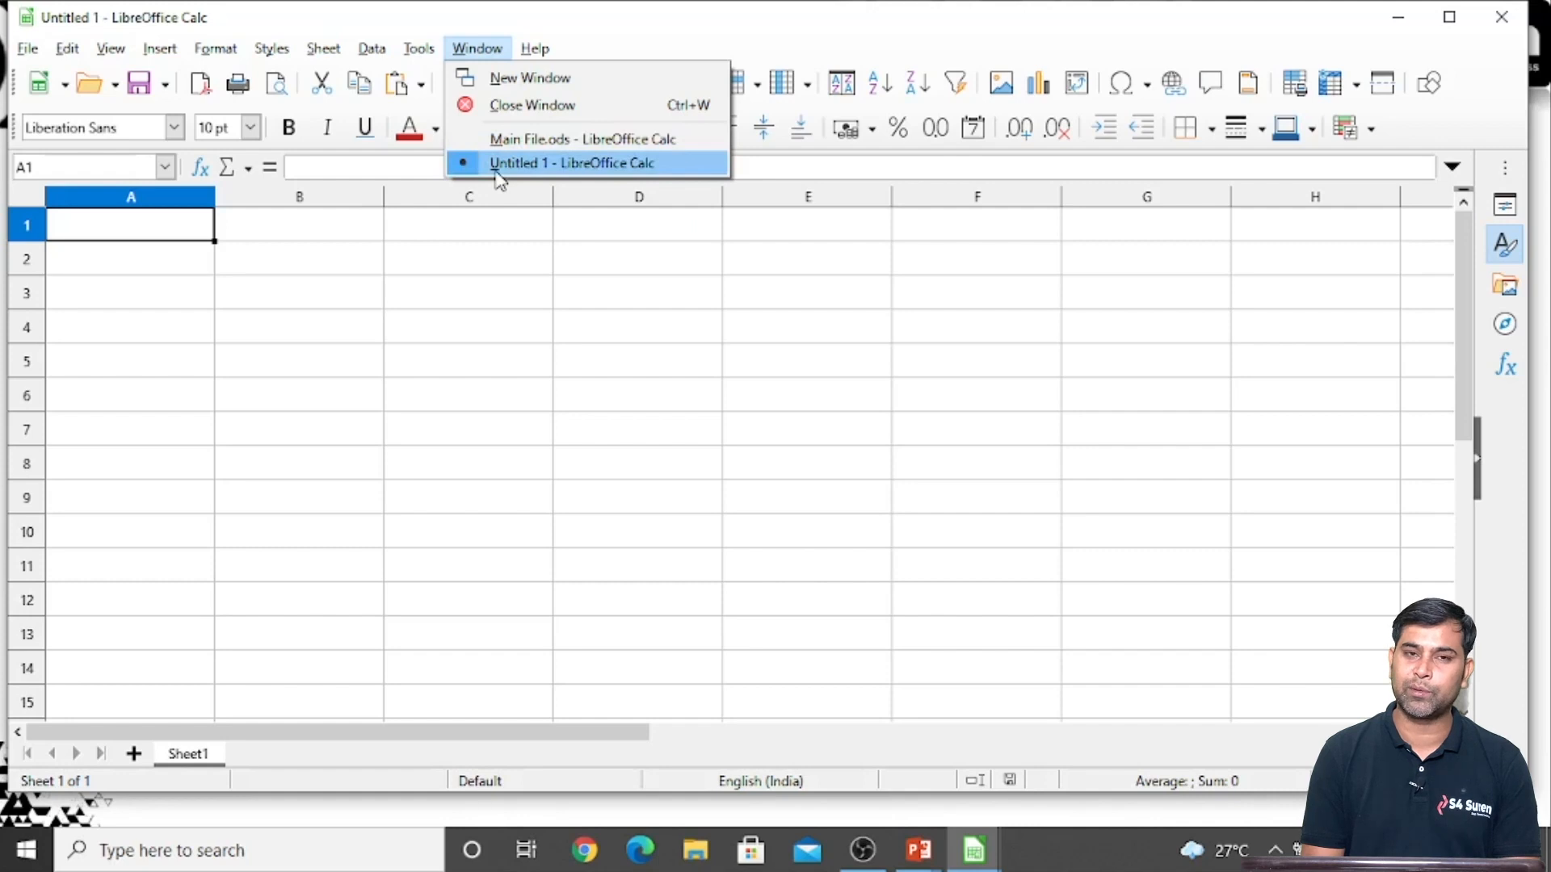
{"action": "left_click", "coordinate": [142, 280]}
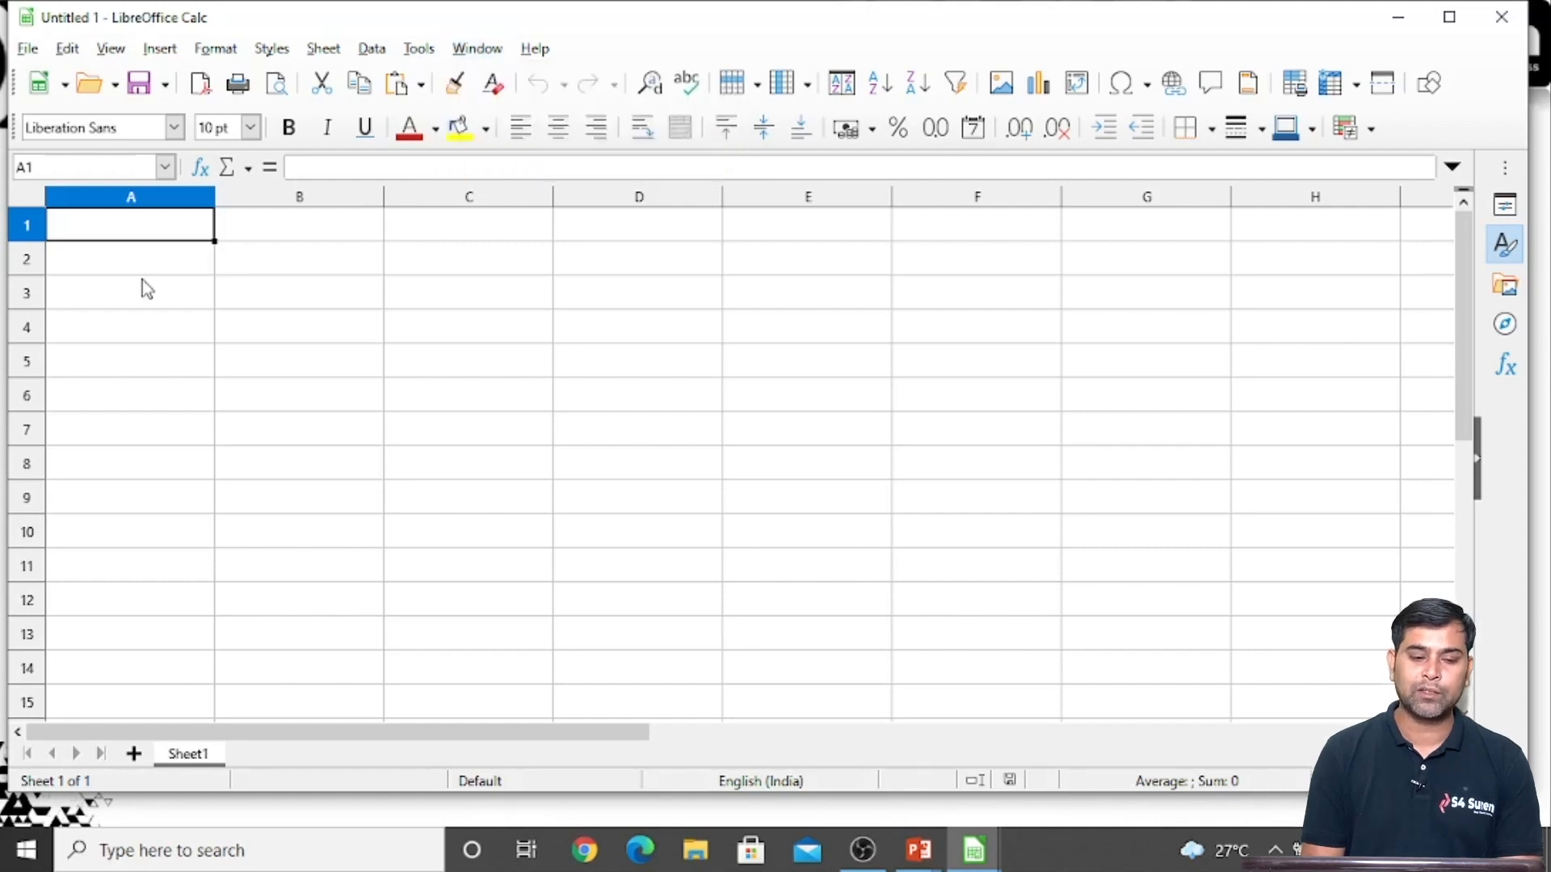
Link cell A1 of the new spreadsheet to cell A1 on the MainData sheet of Main File.ods
{"action": "left_click", "coordinate": [132, 288]}
{"action": "left_click", "coordinate": [122, 240]}
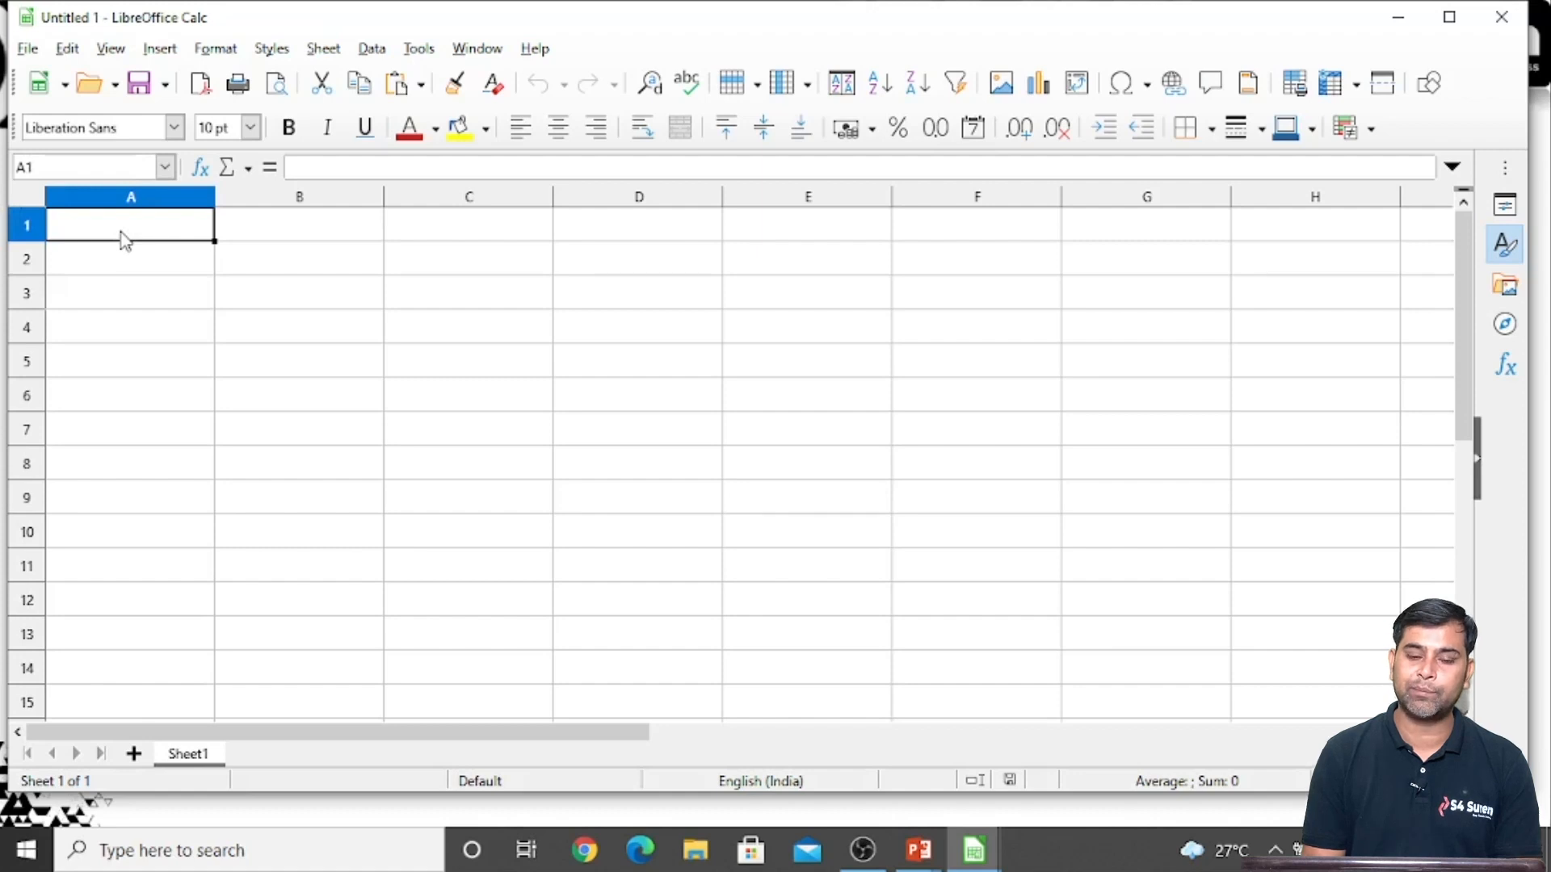
{"action": "type", "text": "="}
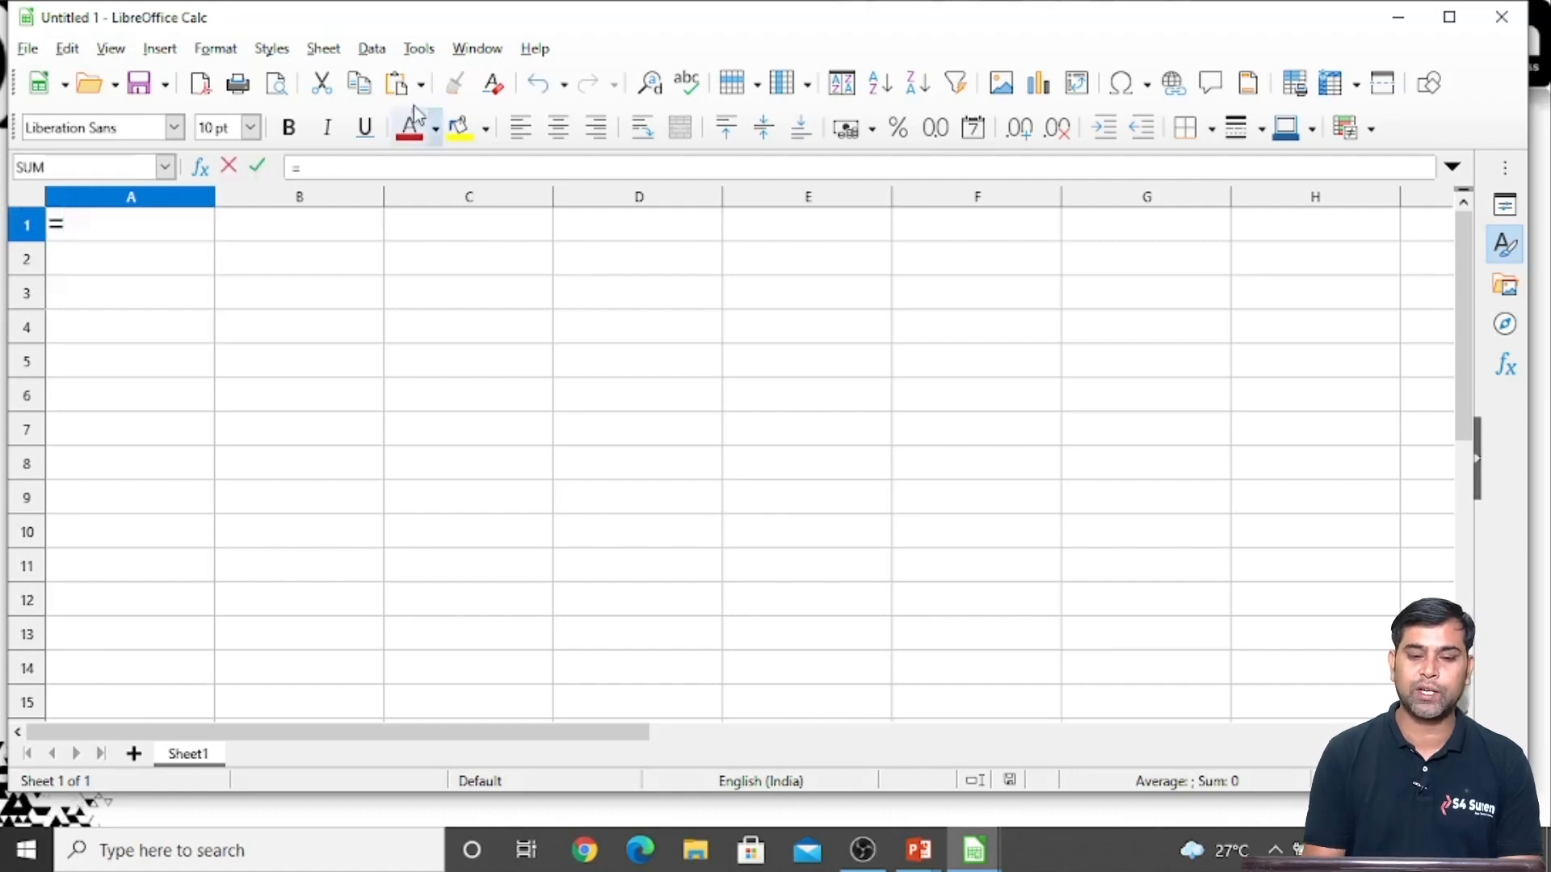
{"action": "left_click", "coordinate": [476, 48]}
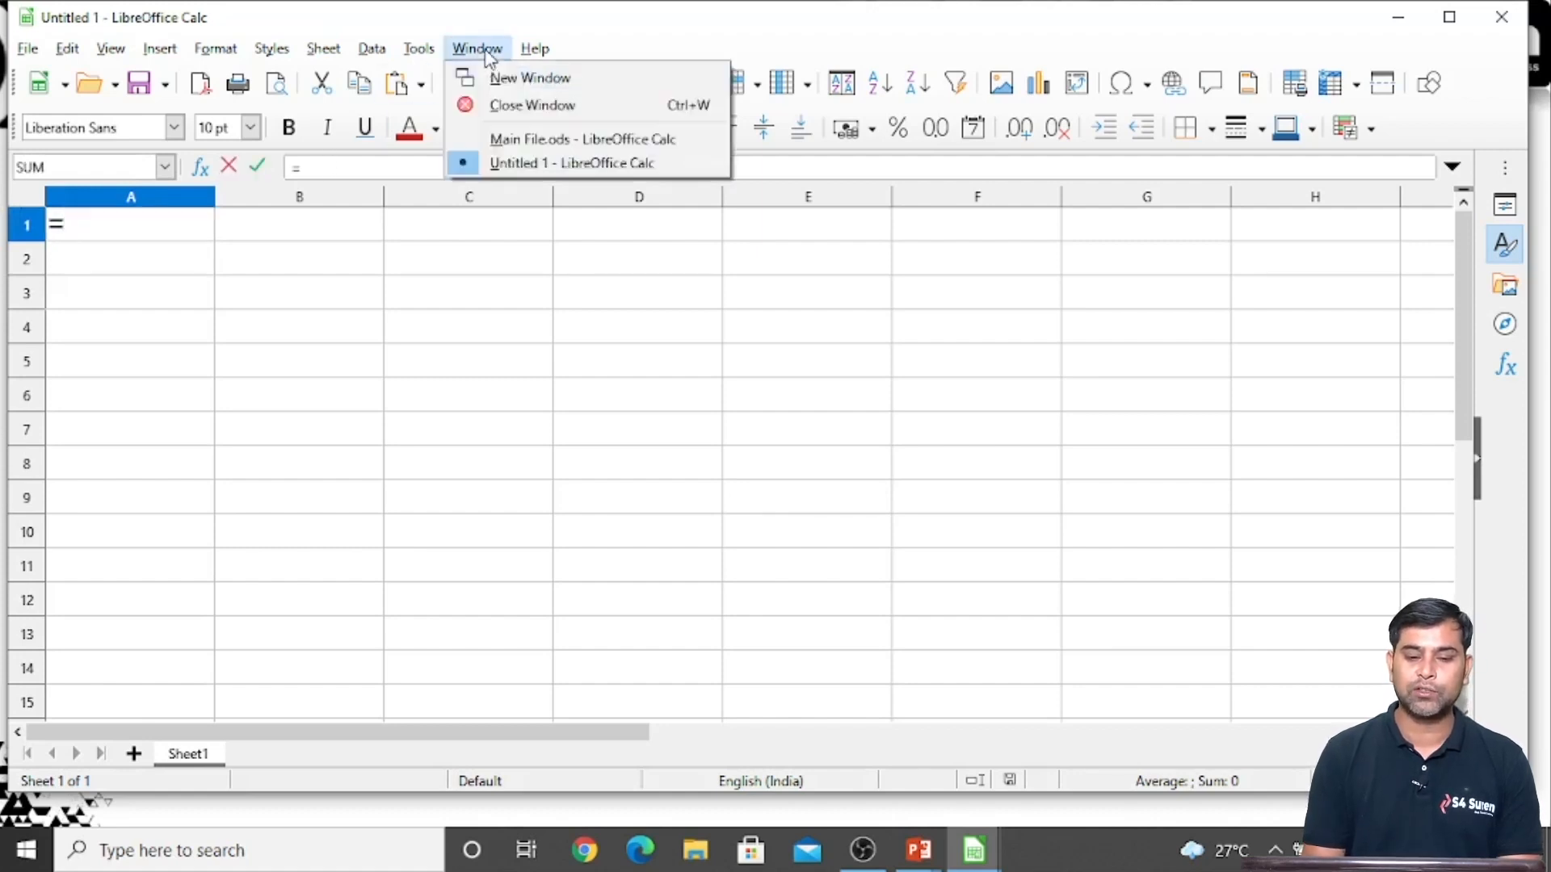
{"action": "left_click", "coordinate": [501, 143]}
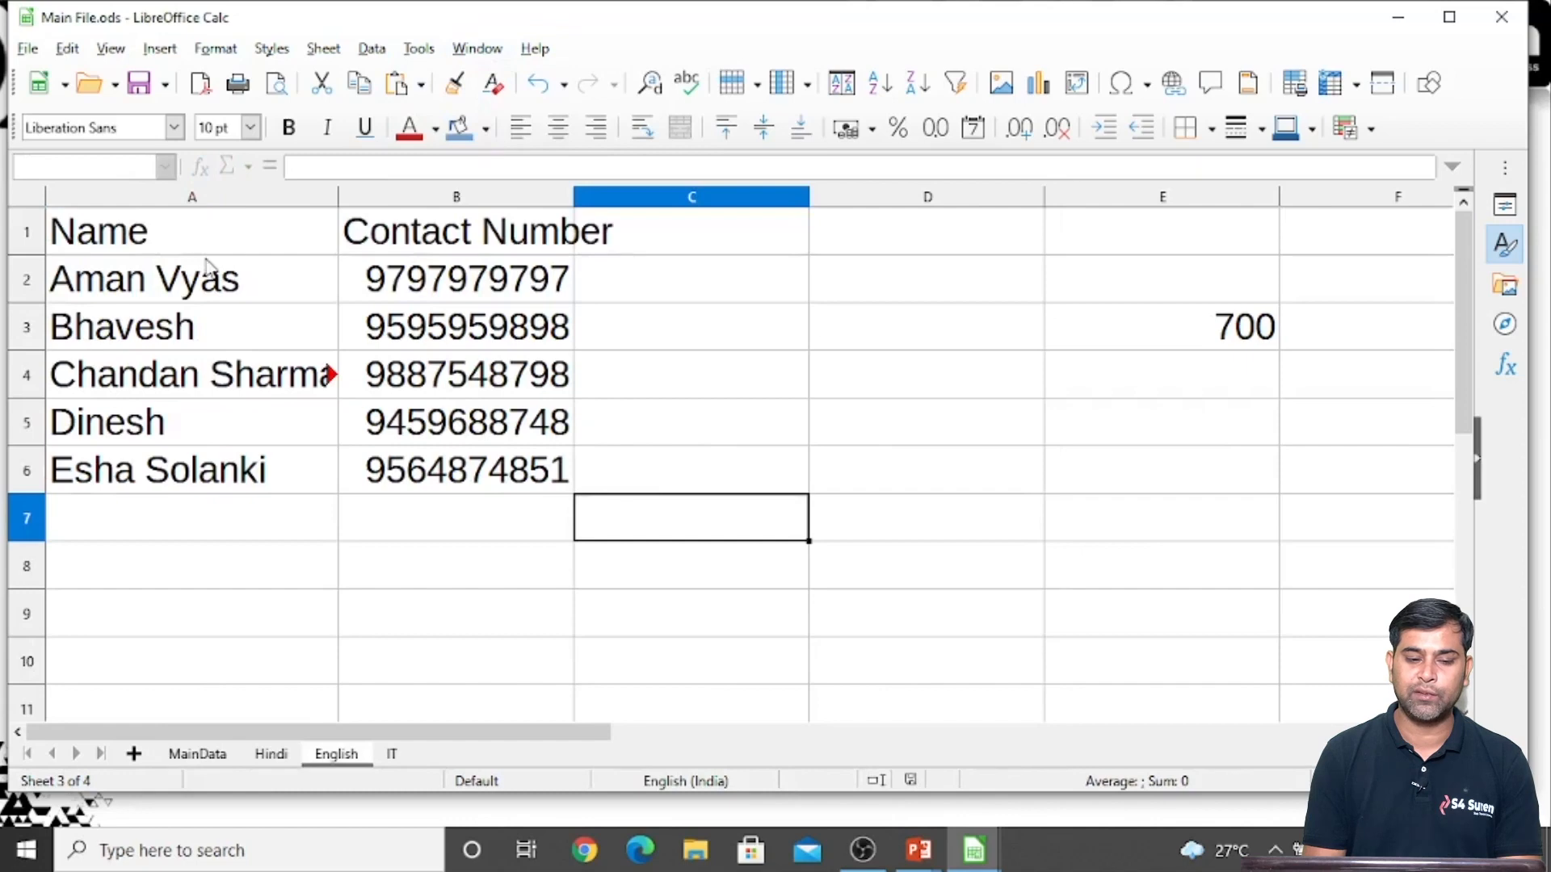
{"action": "left_click", "coordinate": [197, 754]}
{"action": "left_click", "coordinate": [141, 243]}
{"action": "key", "text": "Return"}
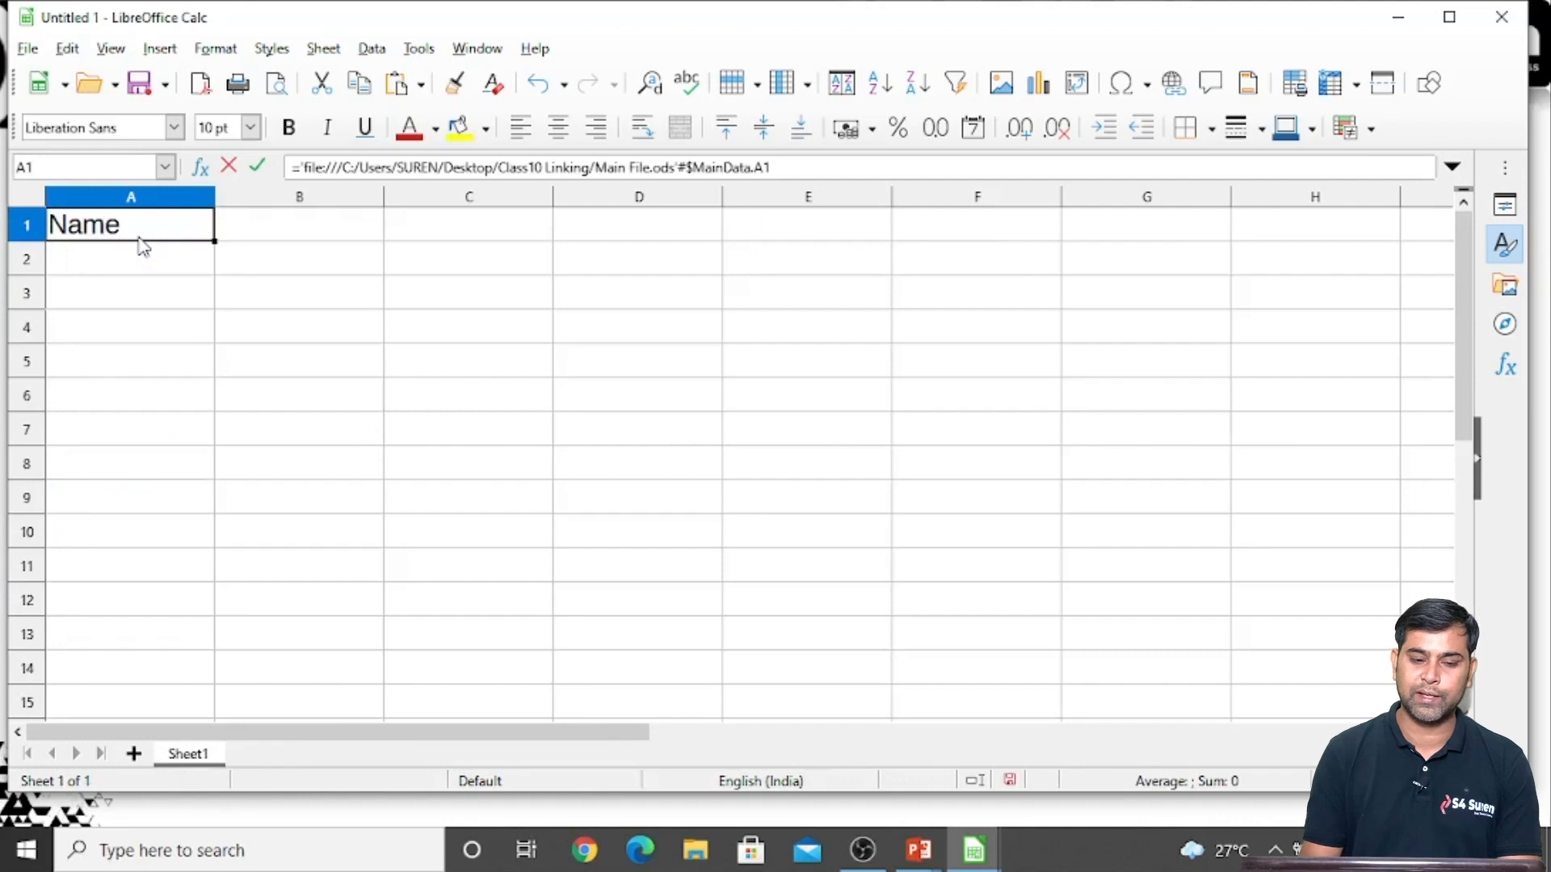
Fill the external link from A1 across A1:B6 and fit the widths of columns A and B to their contents
{"action": "left_click_drag", "start_coordinate": [211, 240], "coordinate": [385, 411]}
{"action": "left_click", "coordinate": [472, 472]}
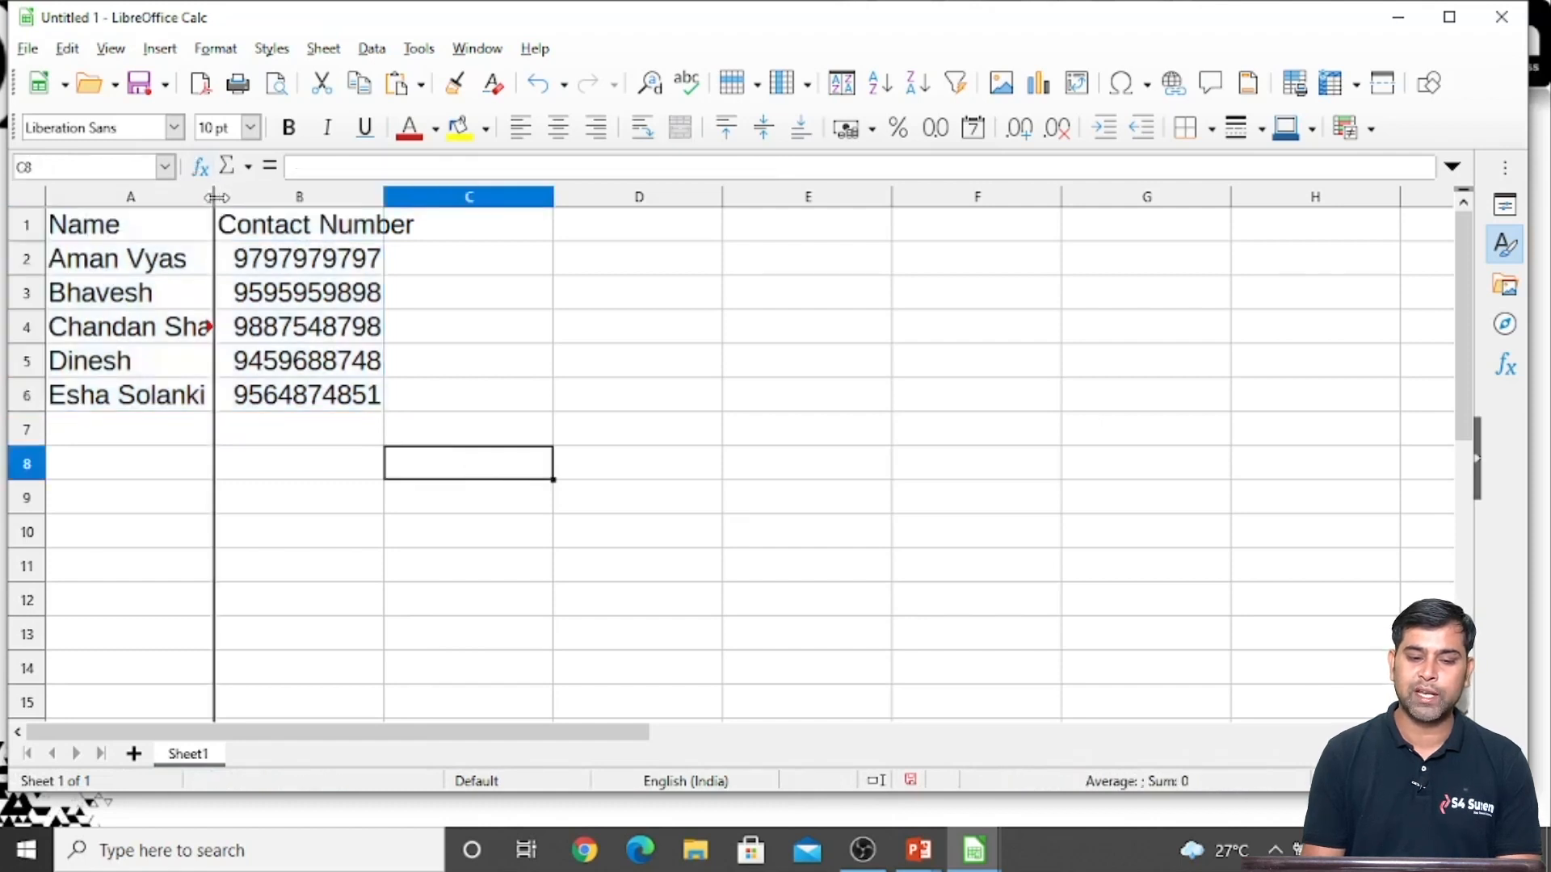
{"action": "double_click", "coordinate": [213, 197]}
{"action": "double_click", "coordinate": [444, 195]}
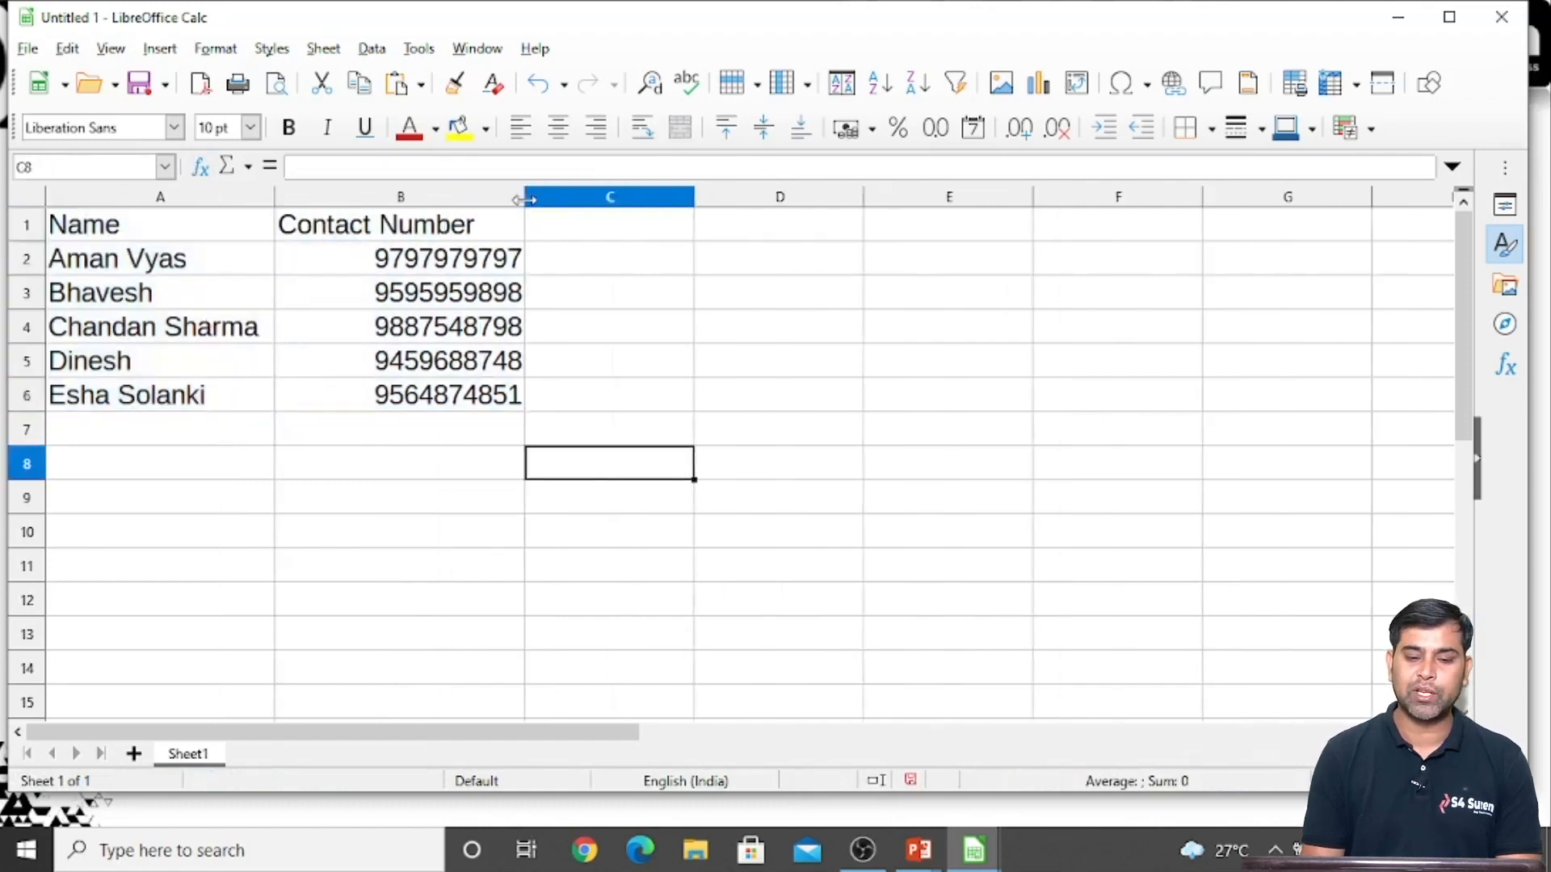
Examine the external reference formula in B4, including its file path, sheet name and cell address
{"action": "left_click", "coordinate": [428, 328]}
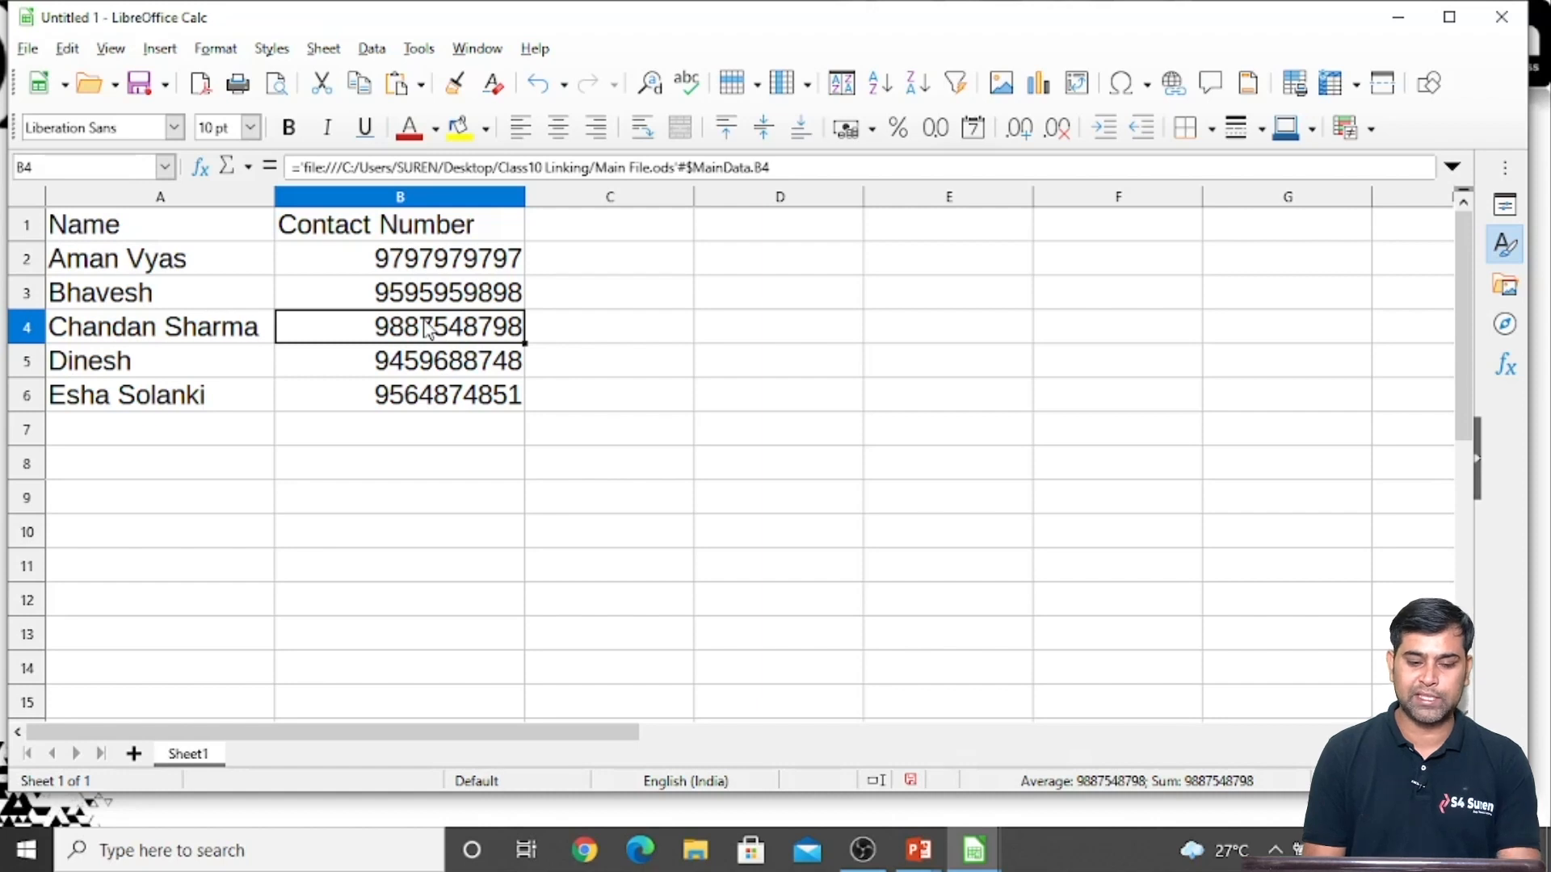
{"action": "double_click", "coordinate": [428, 330]}
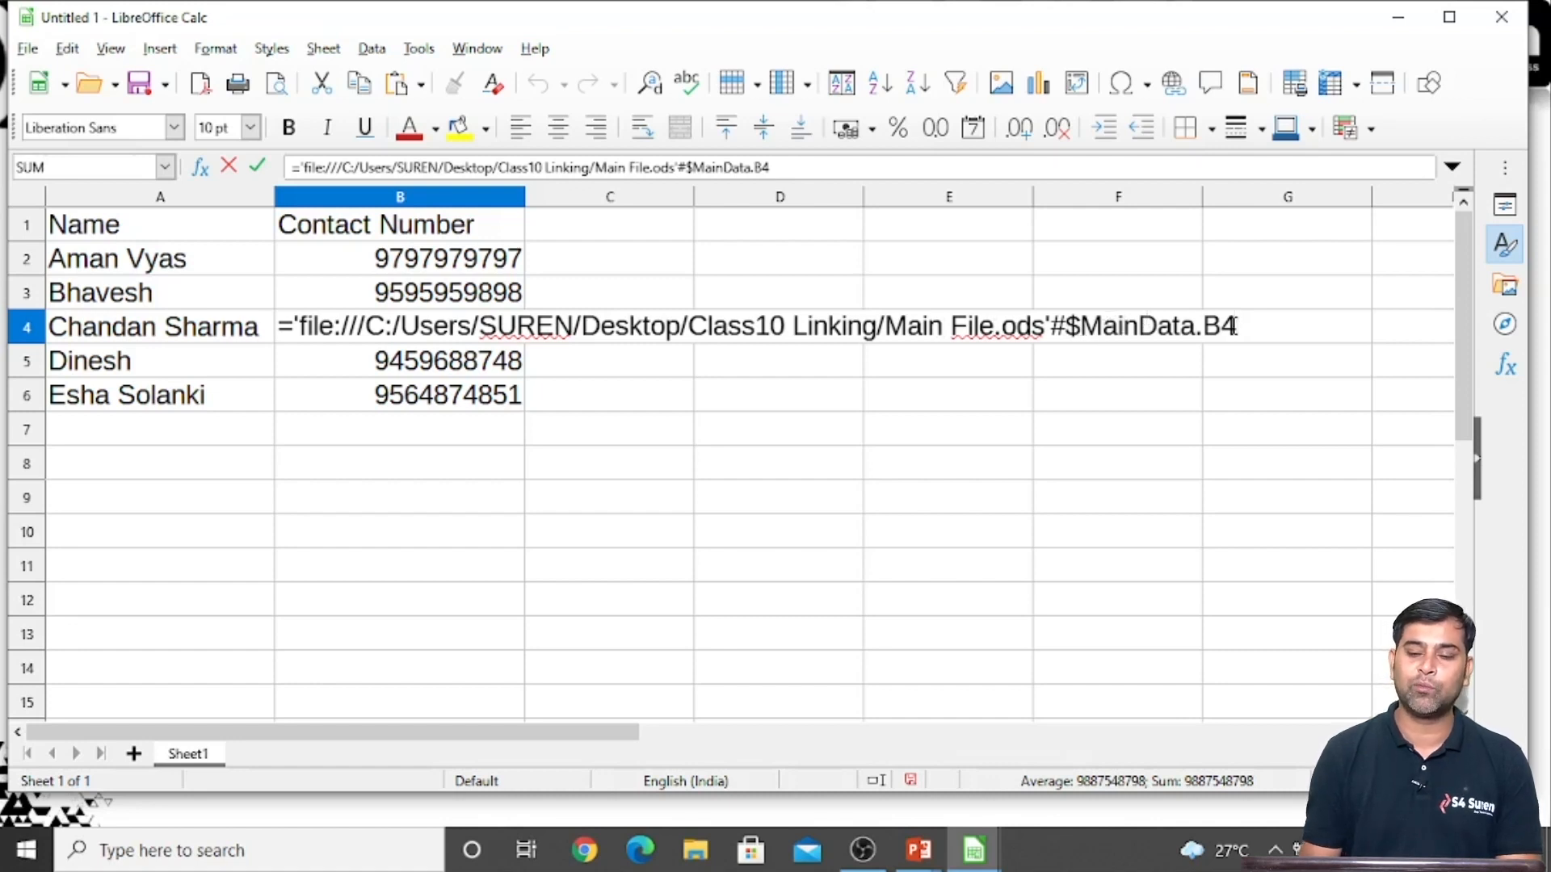
{"action": "key", "text": "Return"}
{"action": "key", "text": "Up"}
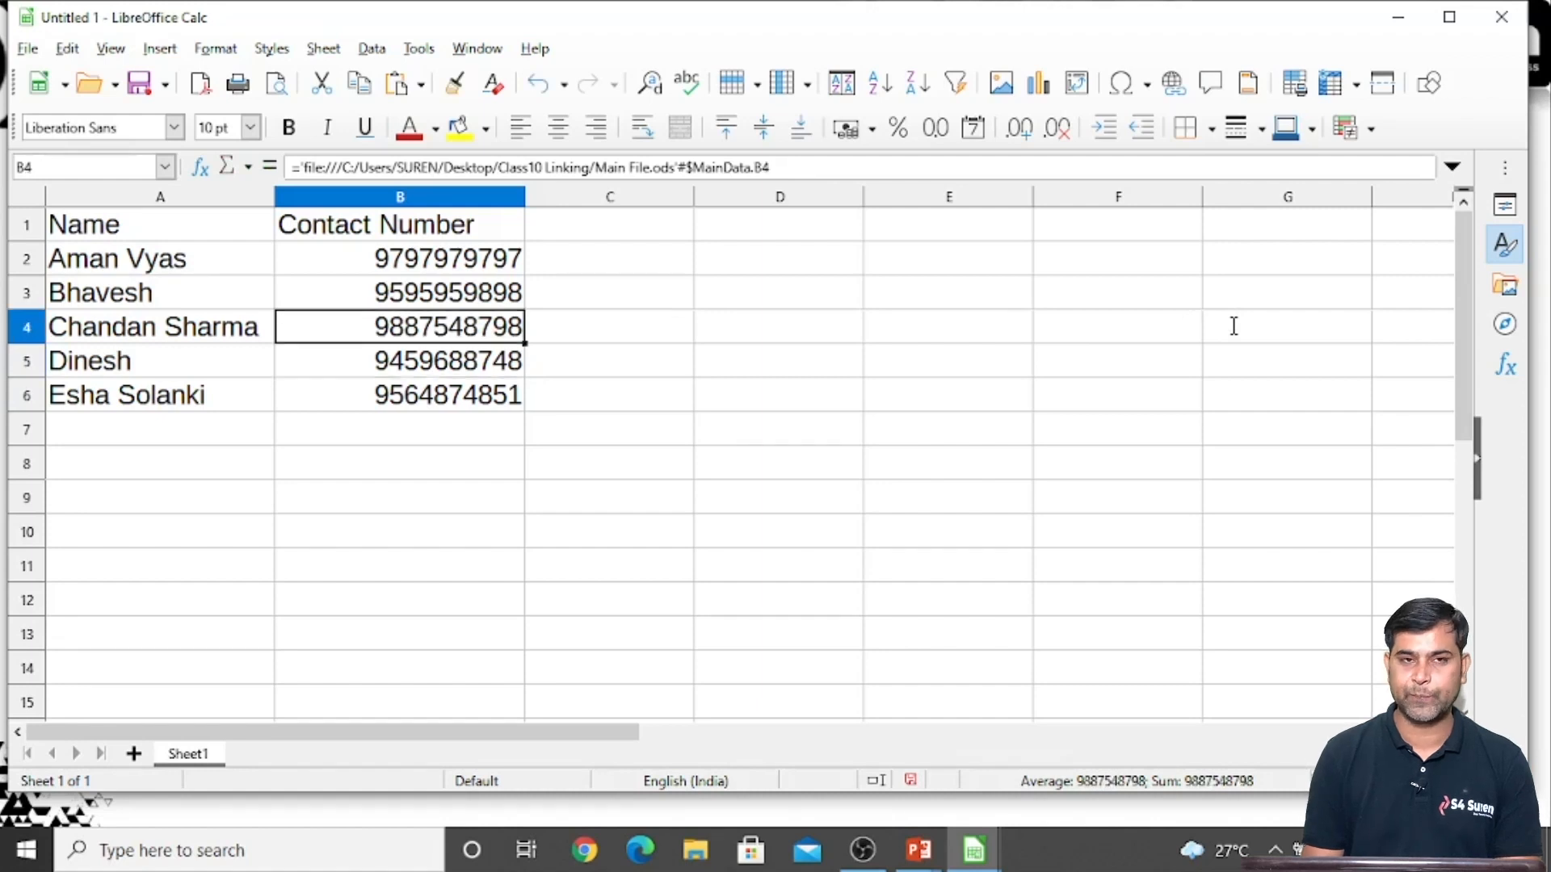
{"action": "left_click", "coordinate": [910, 467]}
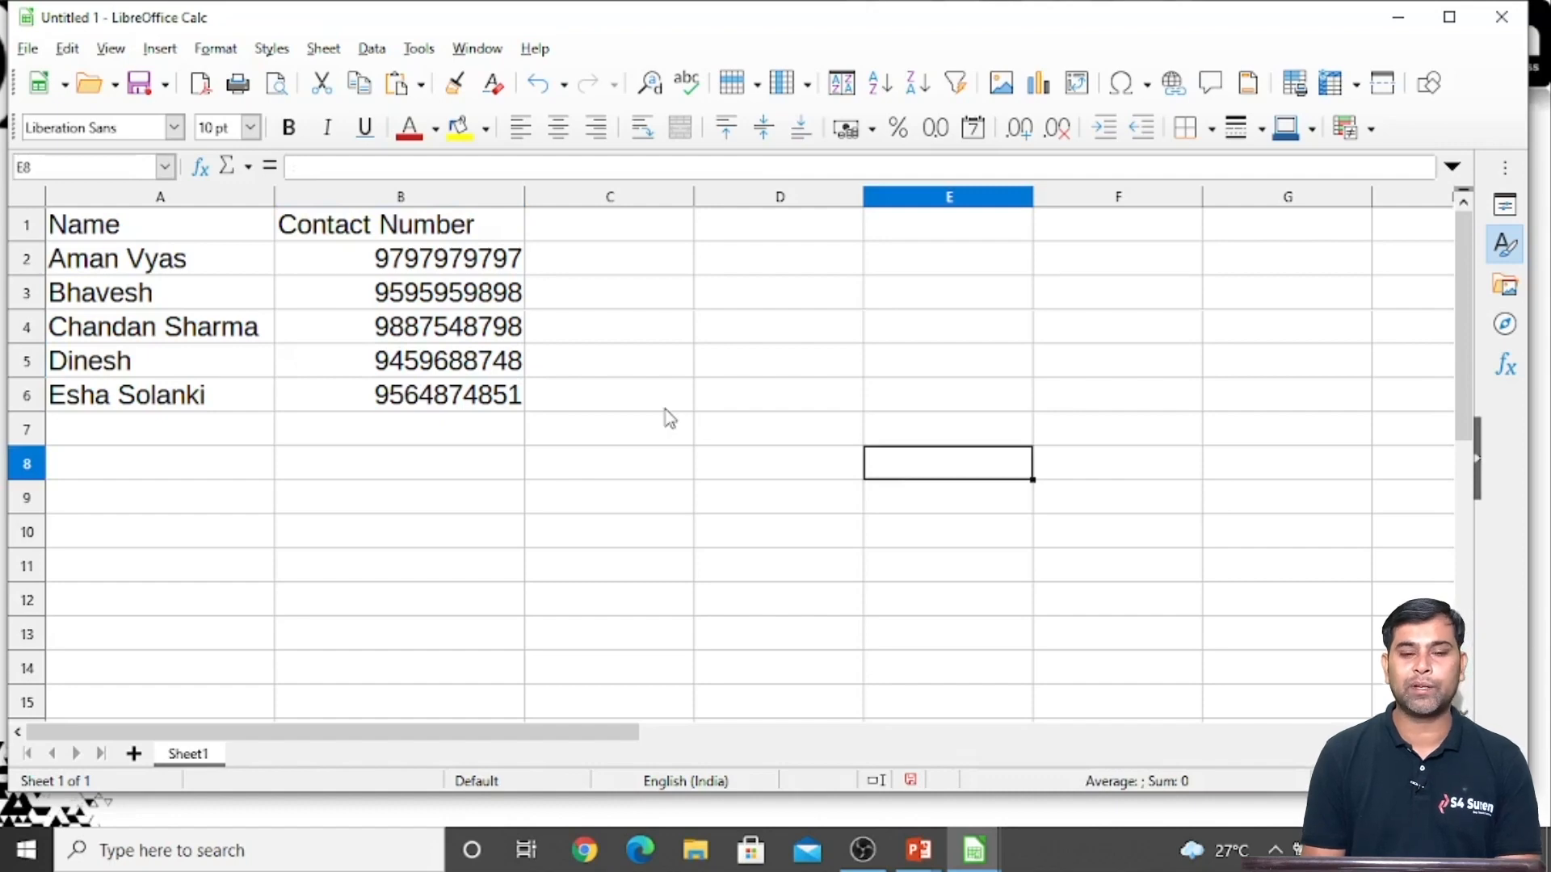
Save the linked spreadsheet as new file in ODF Spreadsheet format in the Desktop folder Class10 Linking
{"action": "key", "text": "ctrl+s"}
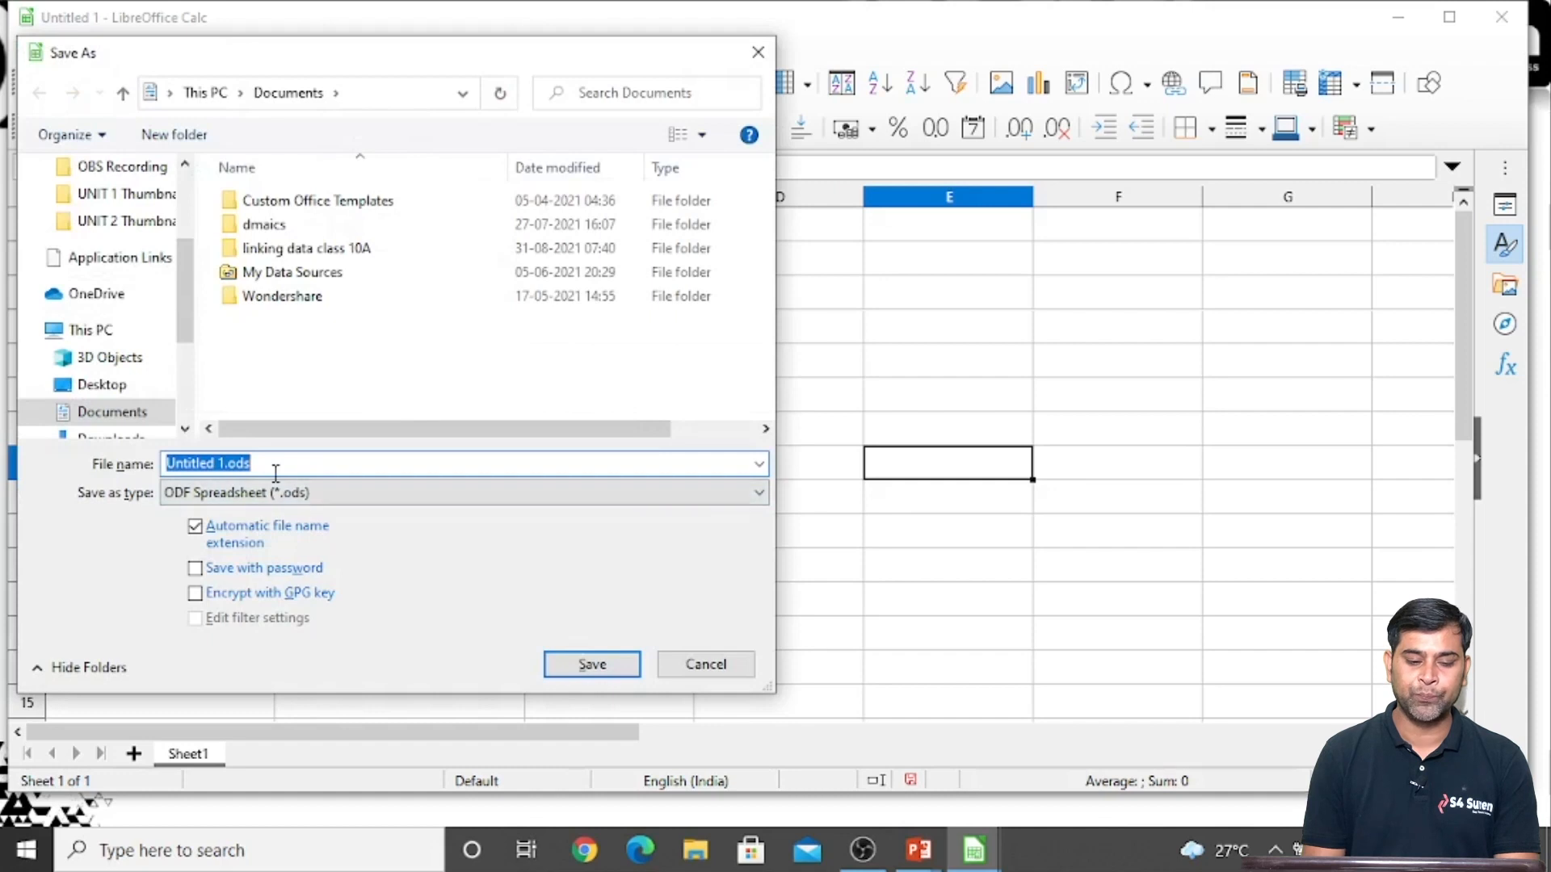
{"action": "type", "text": "n"}
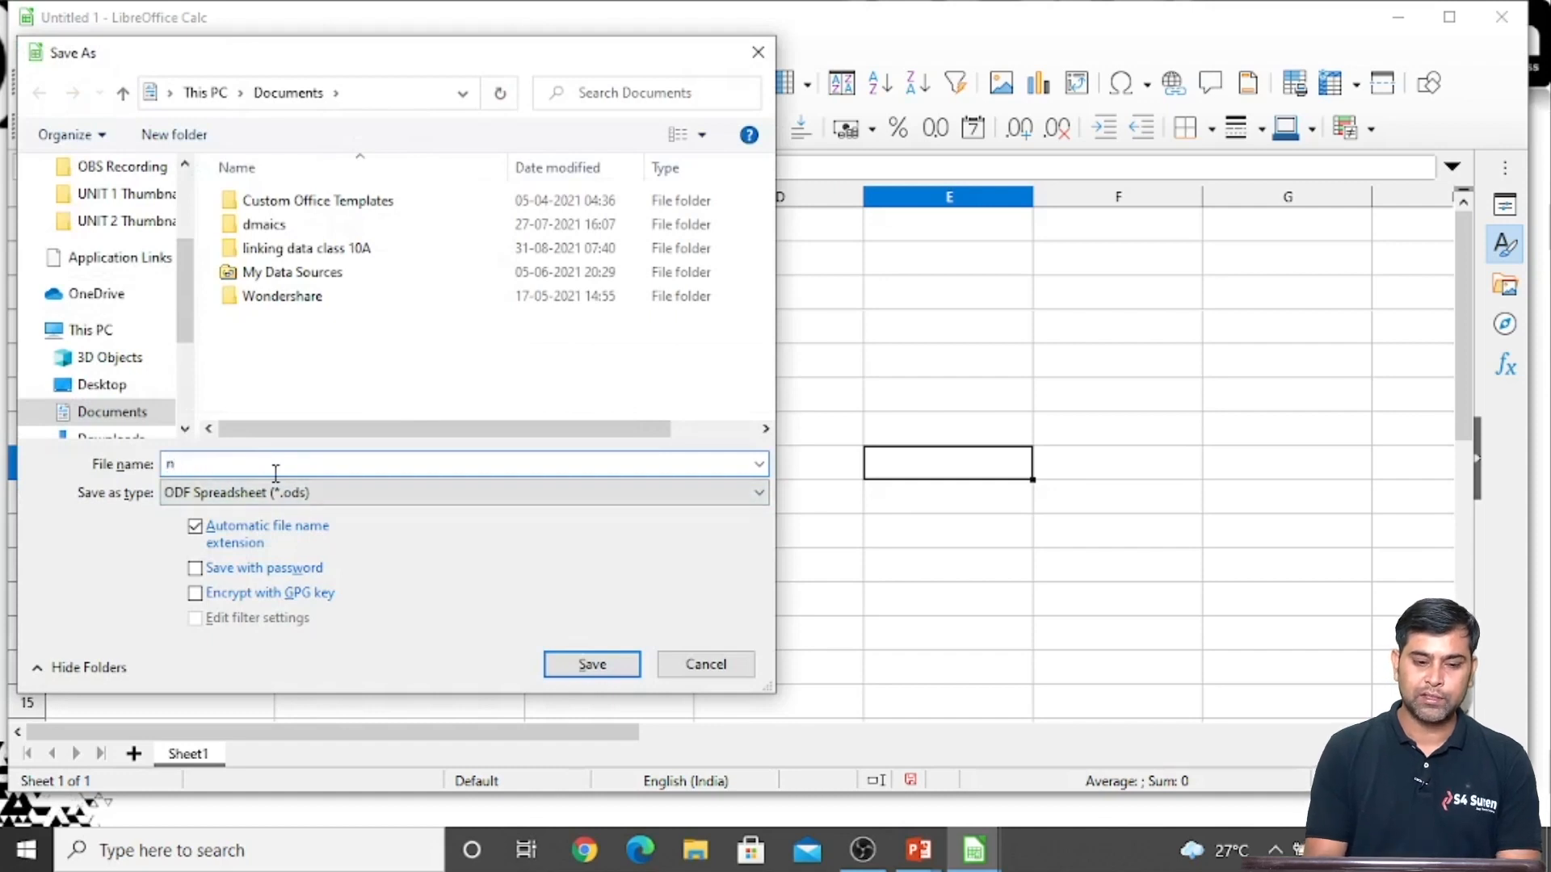
{"action": "left_click", "coordinate": [98, 385]}
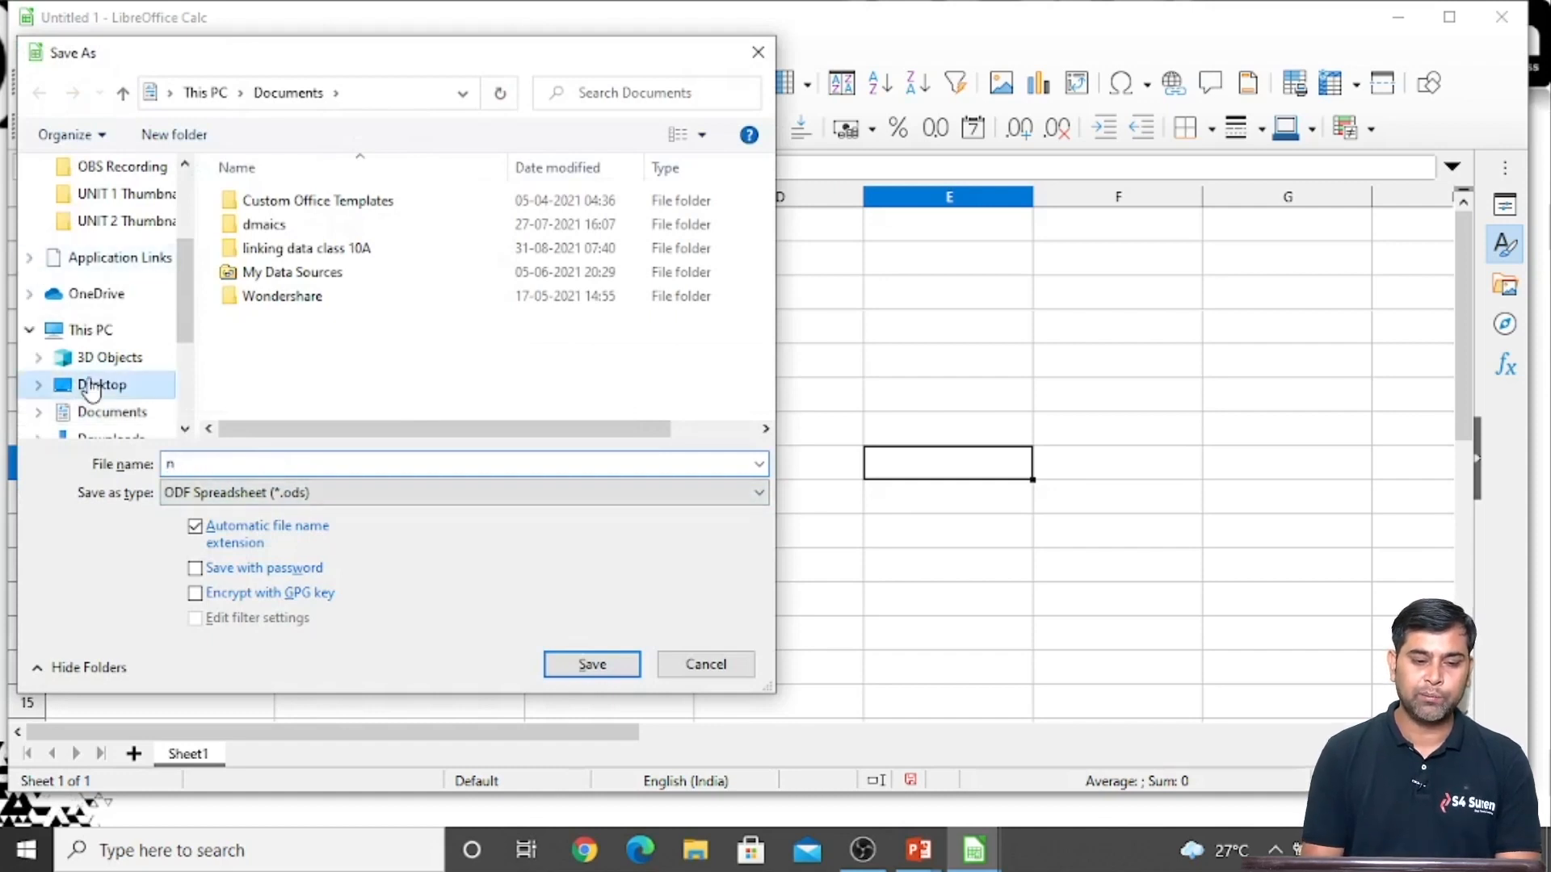
{"action": "double_click", "coordinate": [275, 248]}
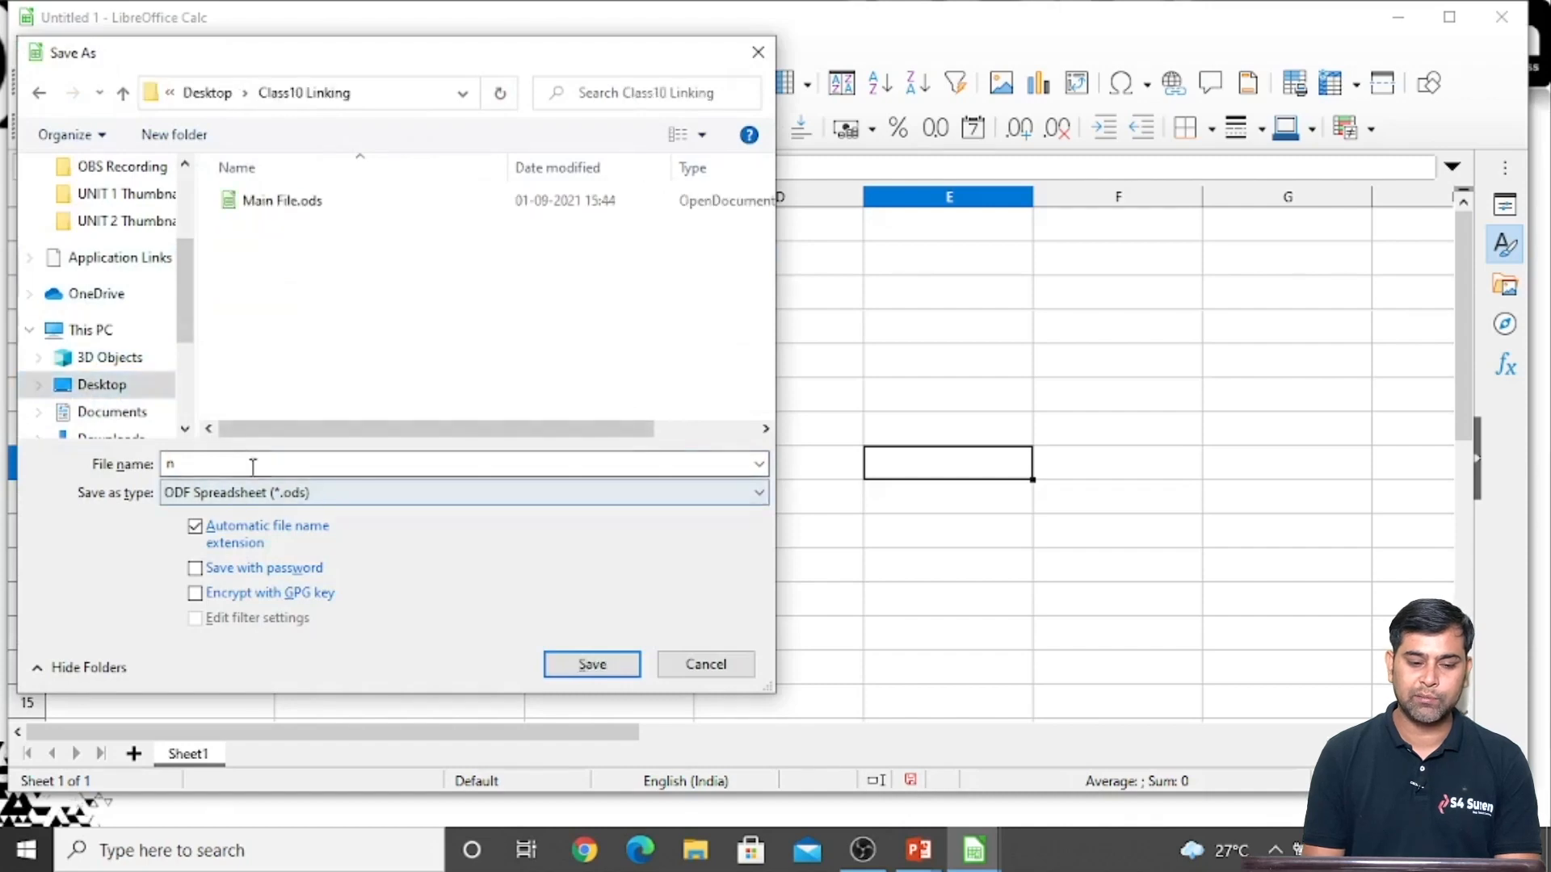
{"action": "type", "text": "new "}
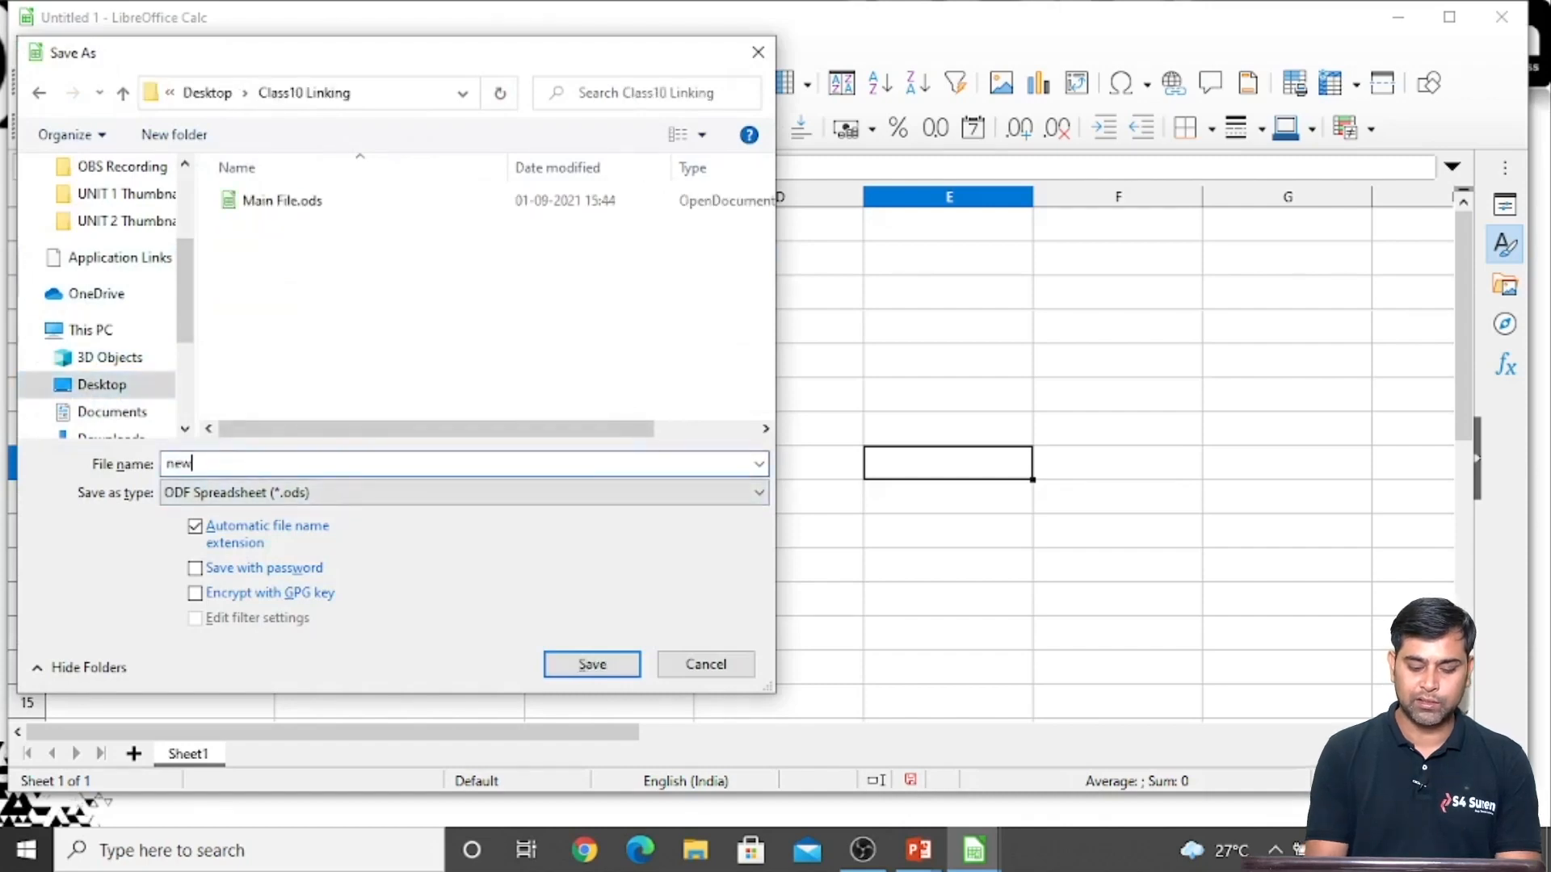
{"action": "type", "text": "file"}
{"action": "key", "text": "Return"}
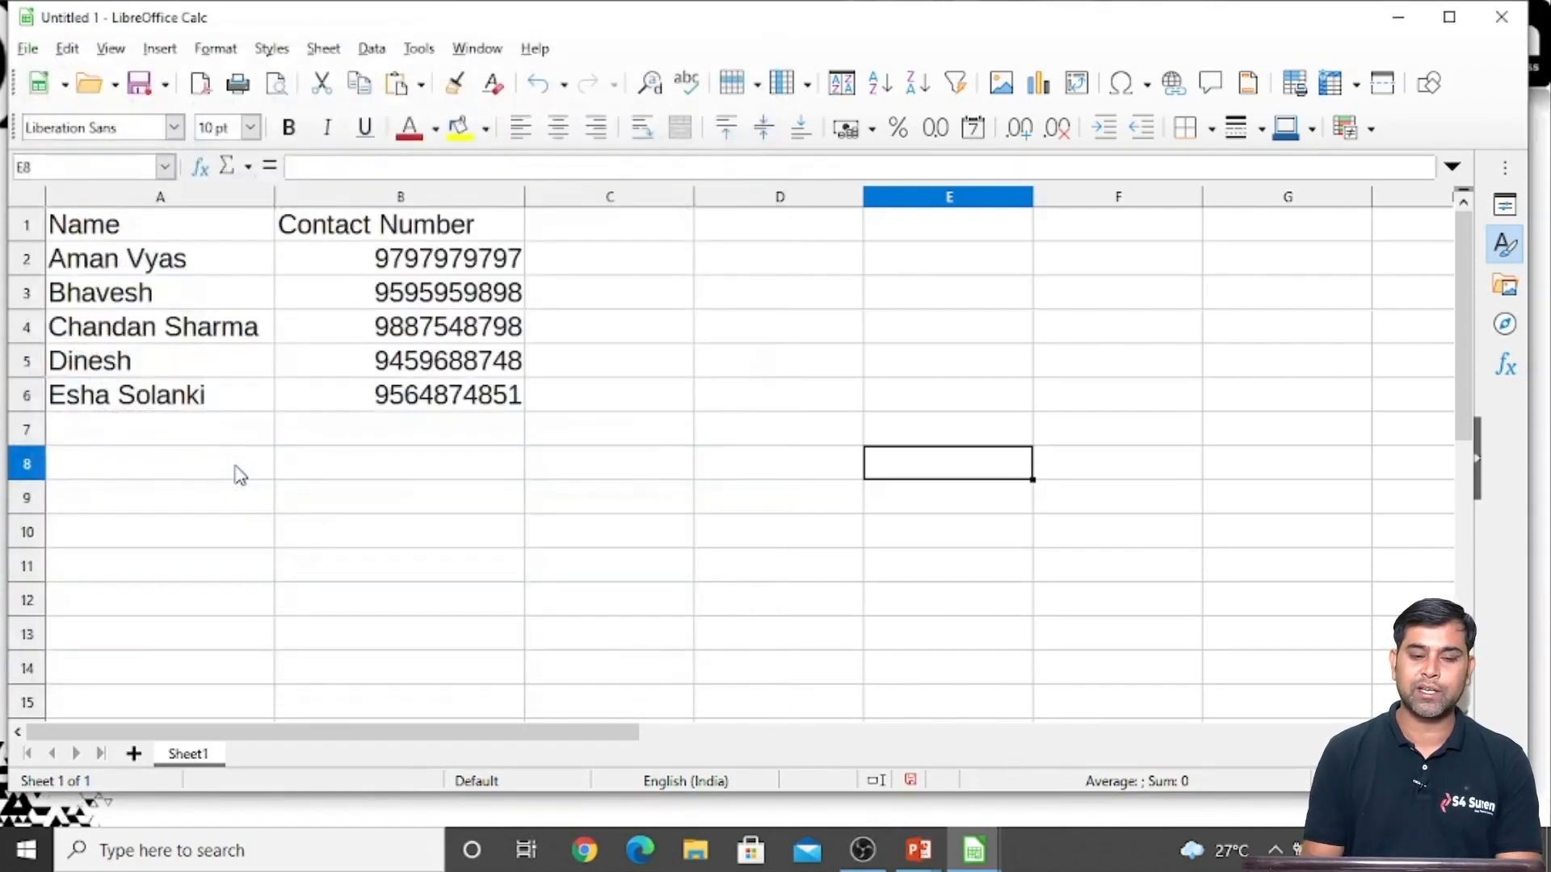
{"action": "left_click", "coordinate": [335, 530]}
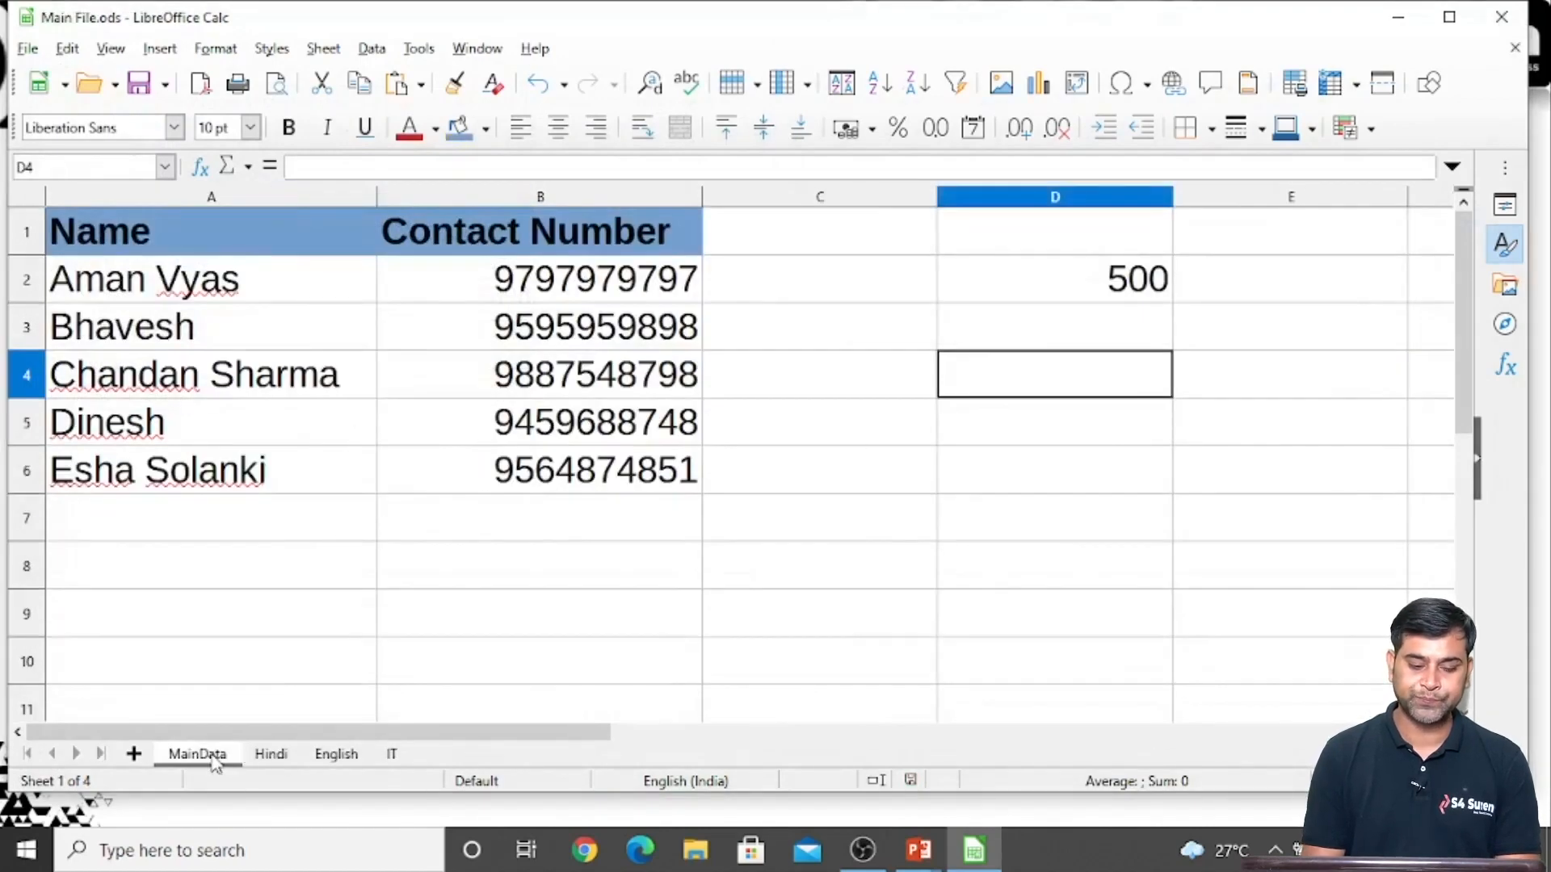
Replace the person's name in A5 of Main File.ods's MainData sheet with a different first name
{"action": "left_click", "coordinate": [133, 281]}
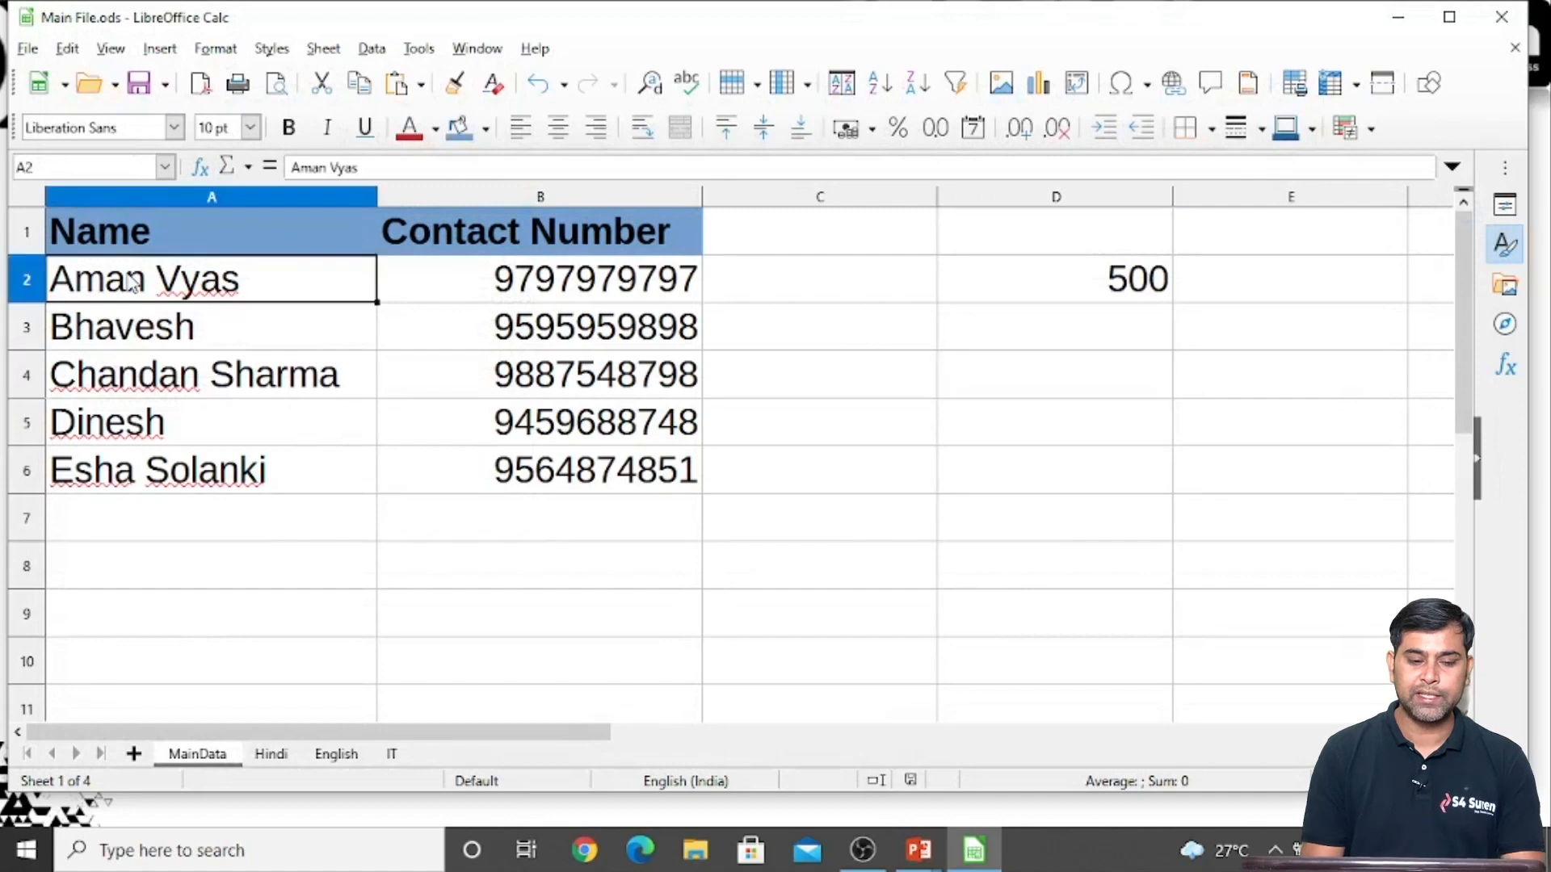
{"action": "left_click", "coordinate": [135, 434]}
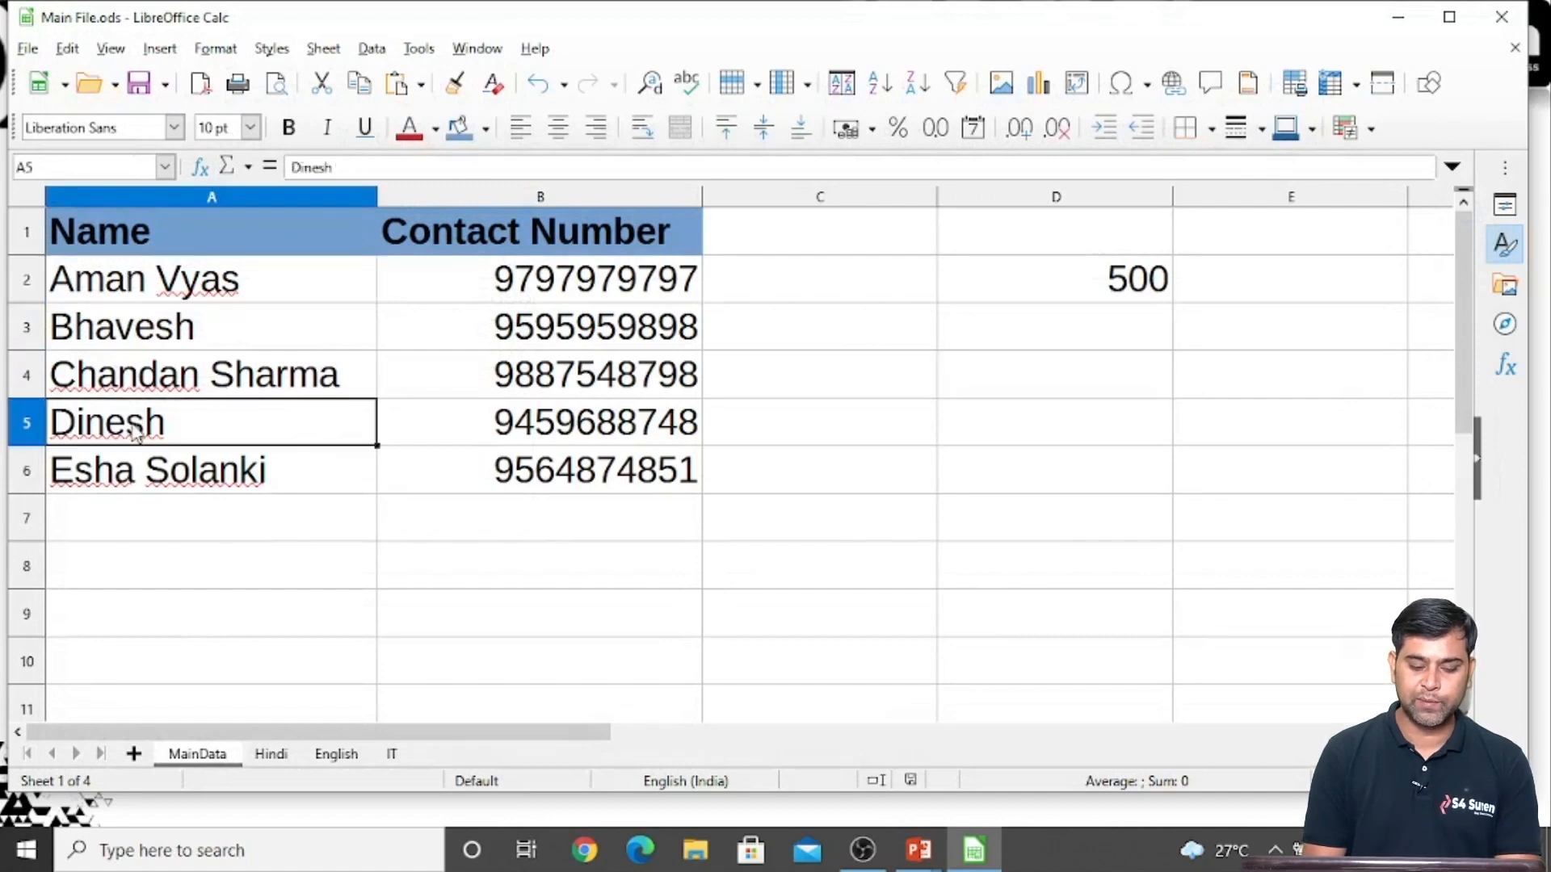
{"action": "type", "text": "Rahul"}
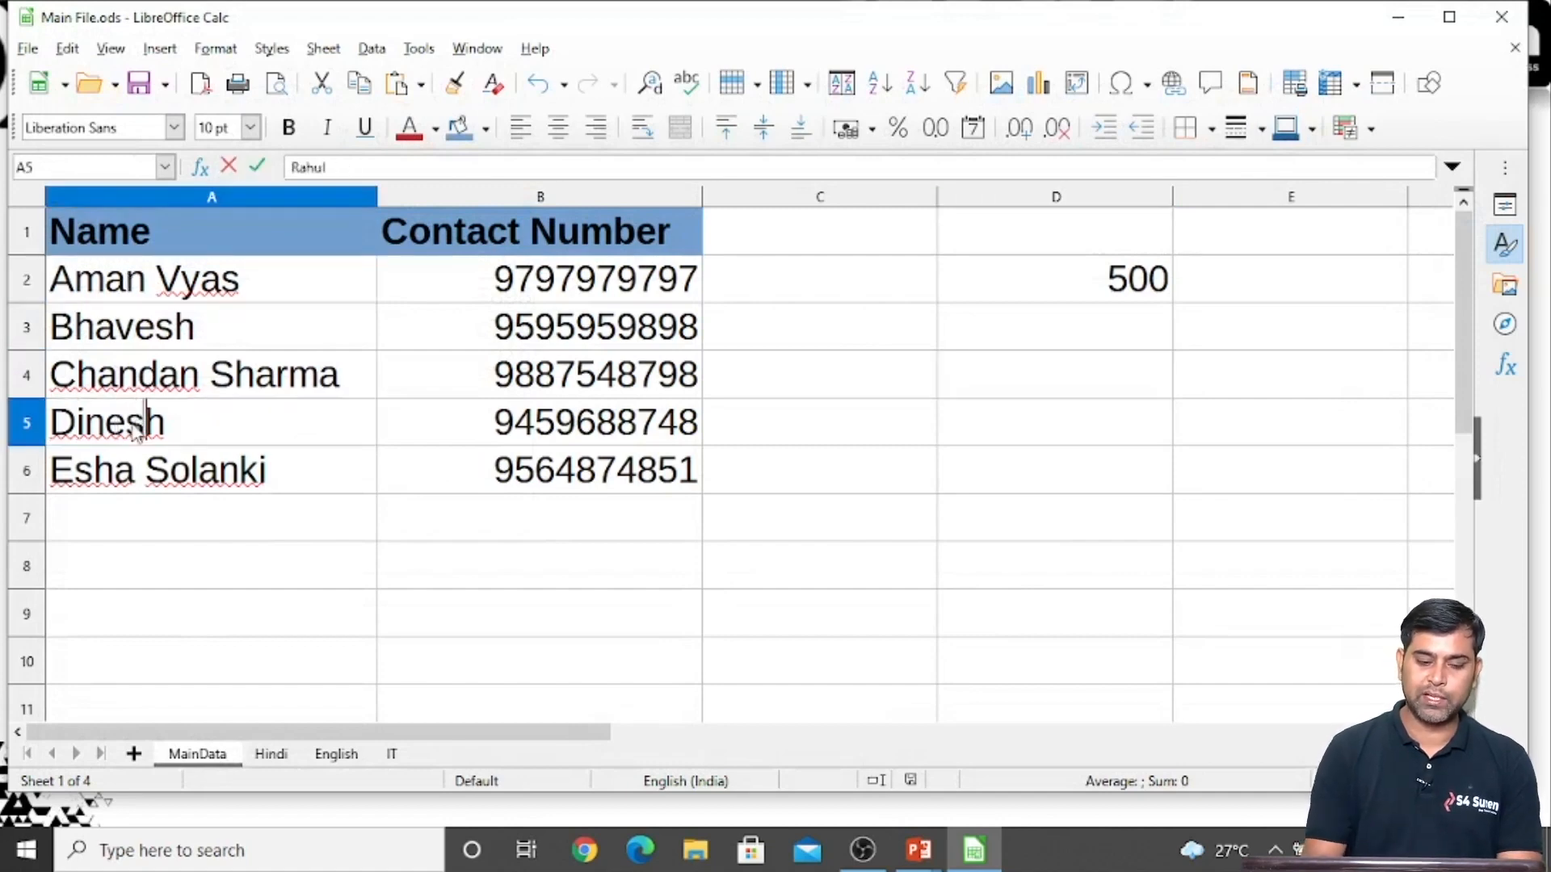
{"action": "key", "text": "Return"}
{"action": "left_click", "coordinate": [214, 558]}
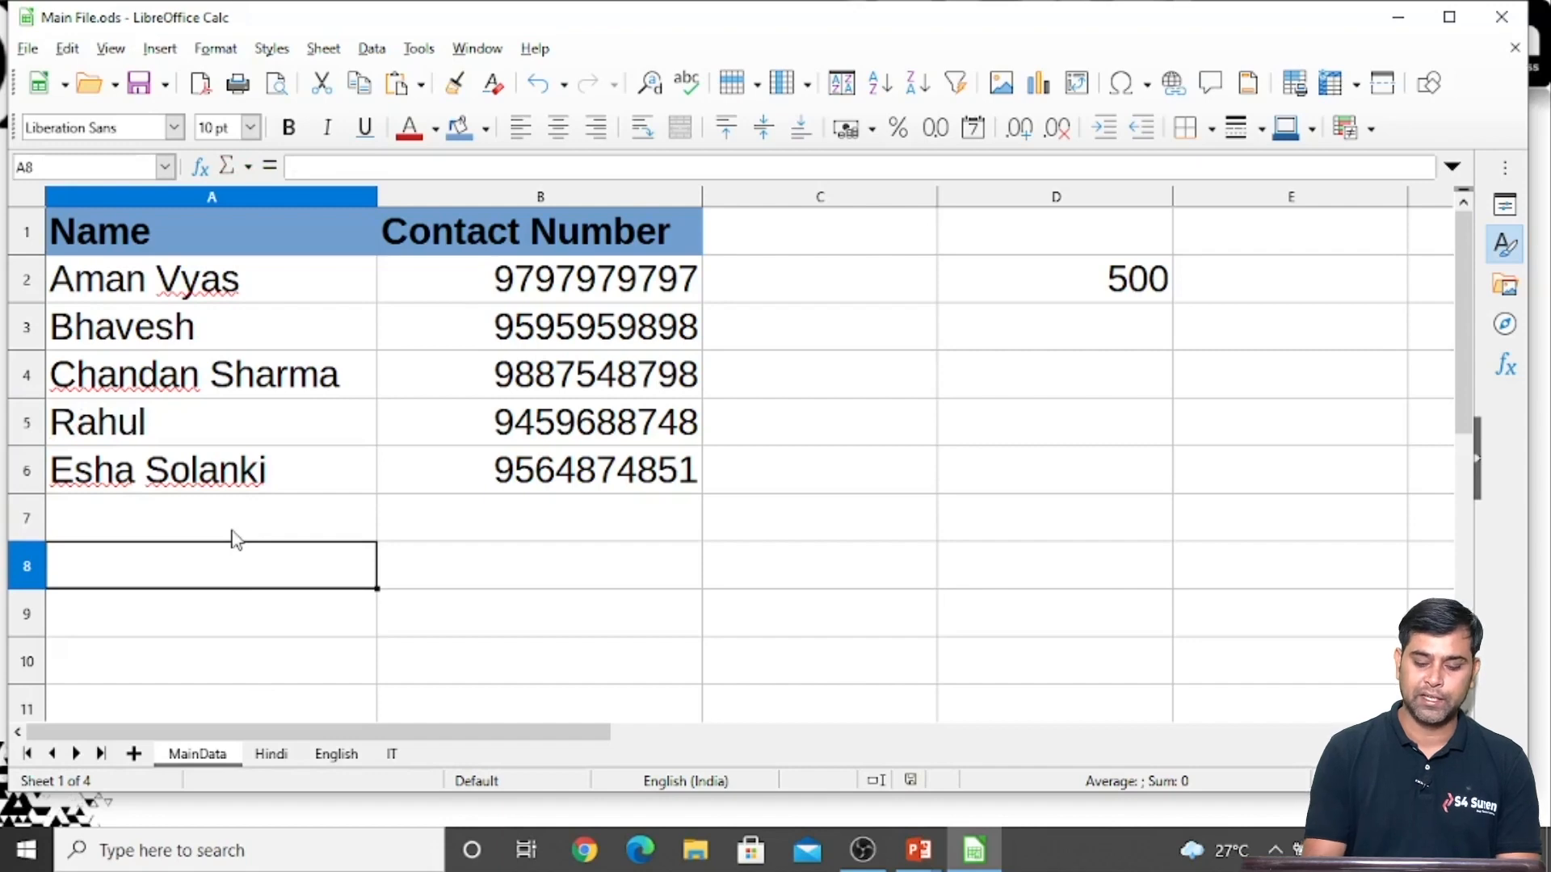
Open new file.ods and allow its external links to update
{"action": "key", "text": "ctrl+o"}
{"action": "double_click", "coordinate": [279, 227]}
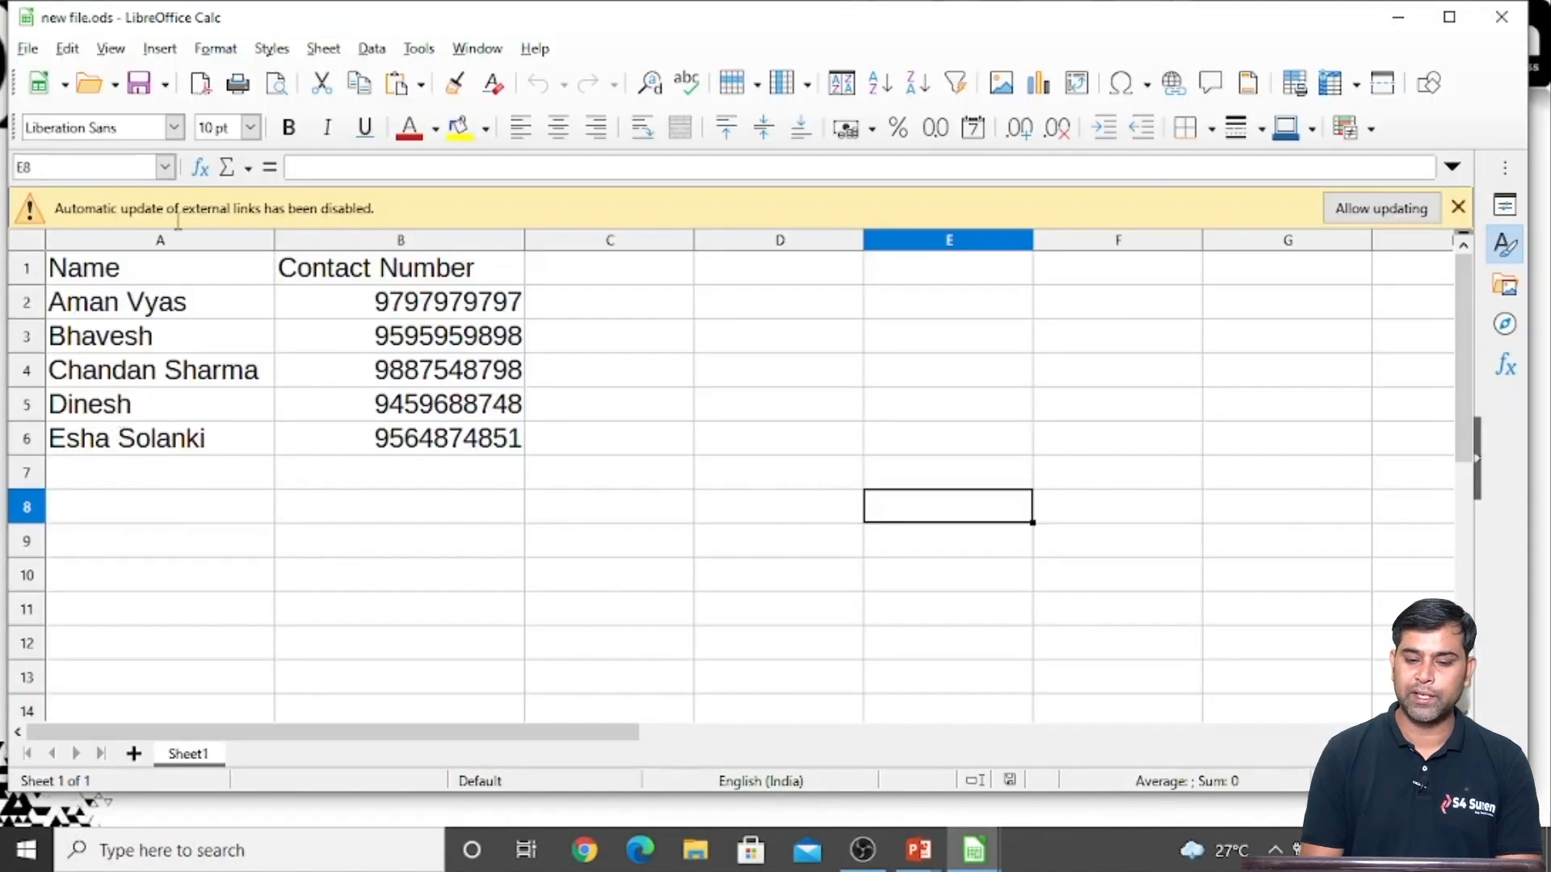
{"action": "left_click", "coordinate": [1382, 212]}
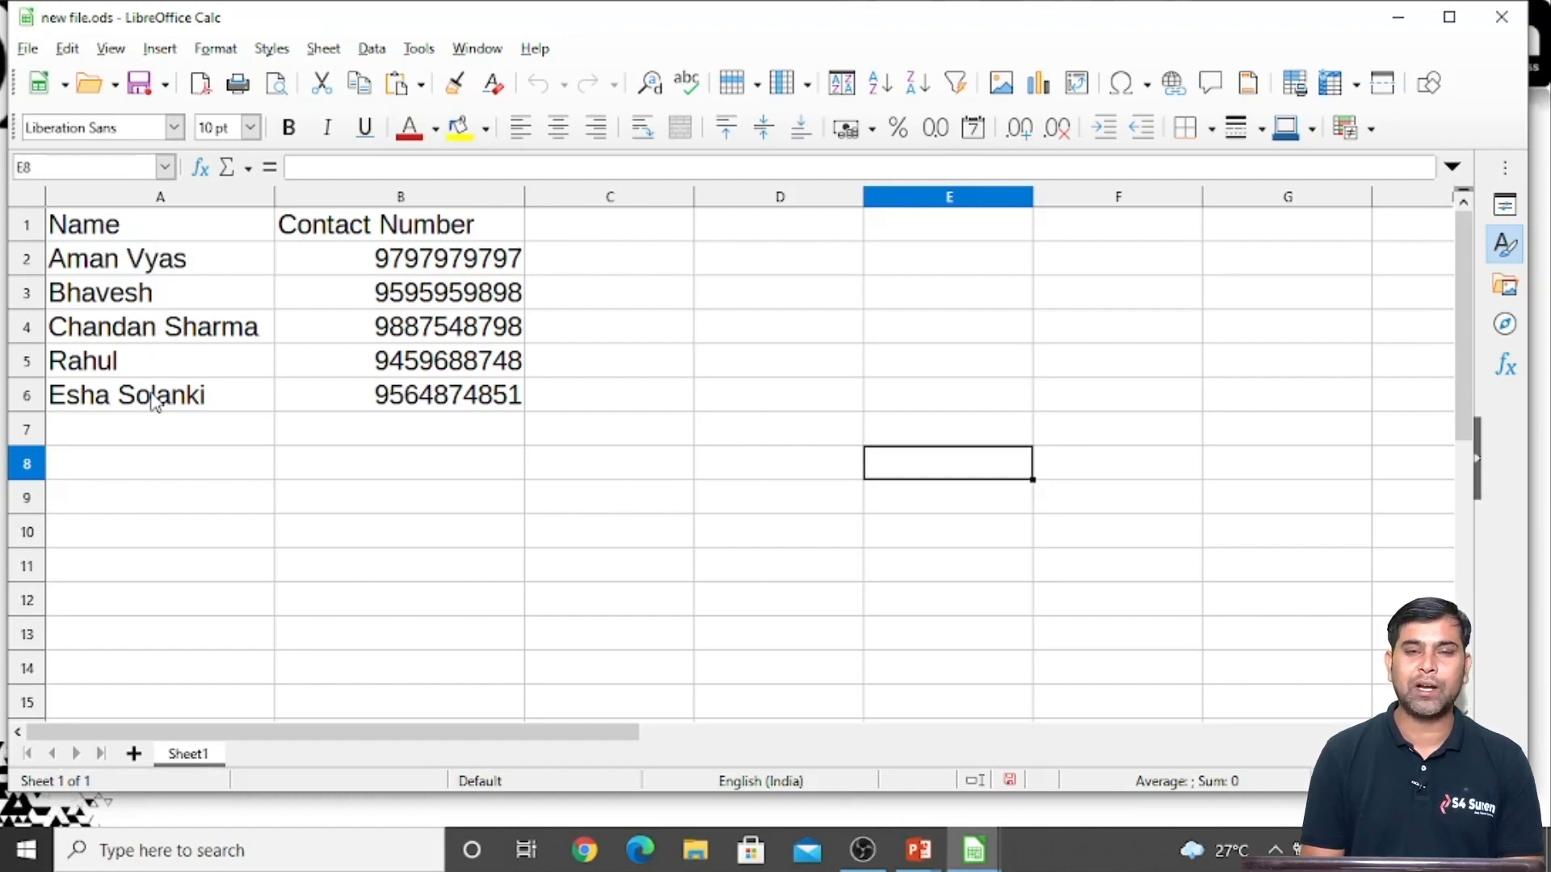
{"action": "left_click", "coordinate": [370, 513]}
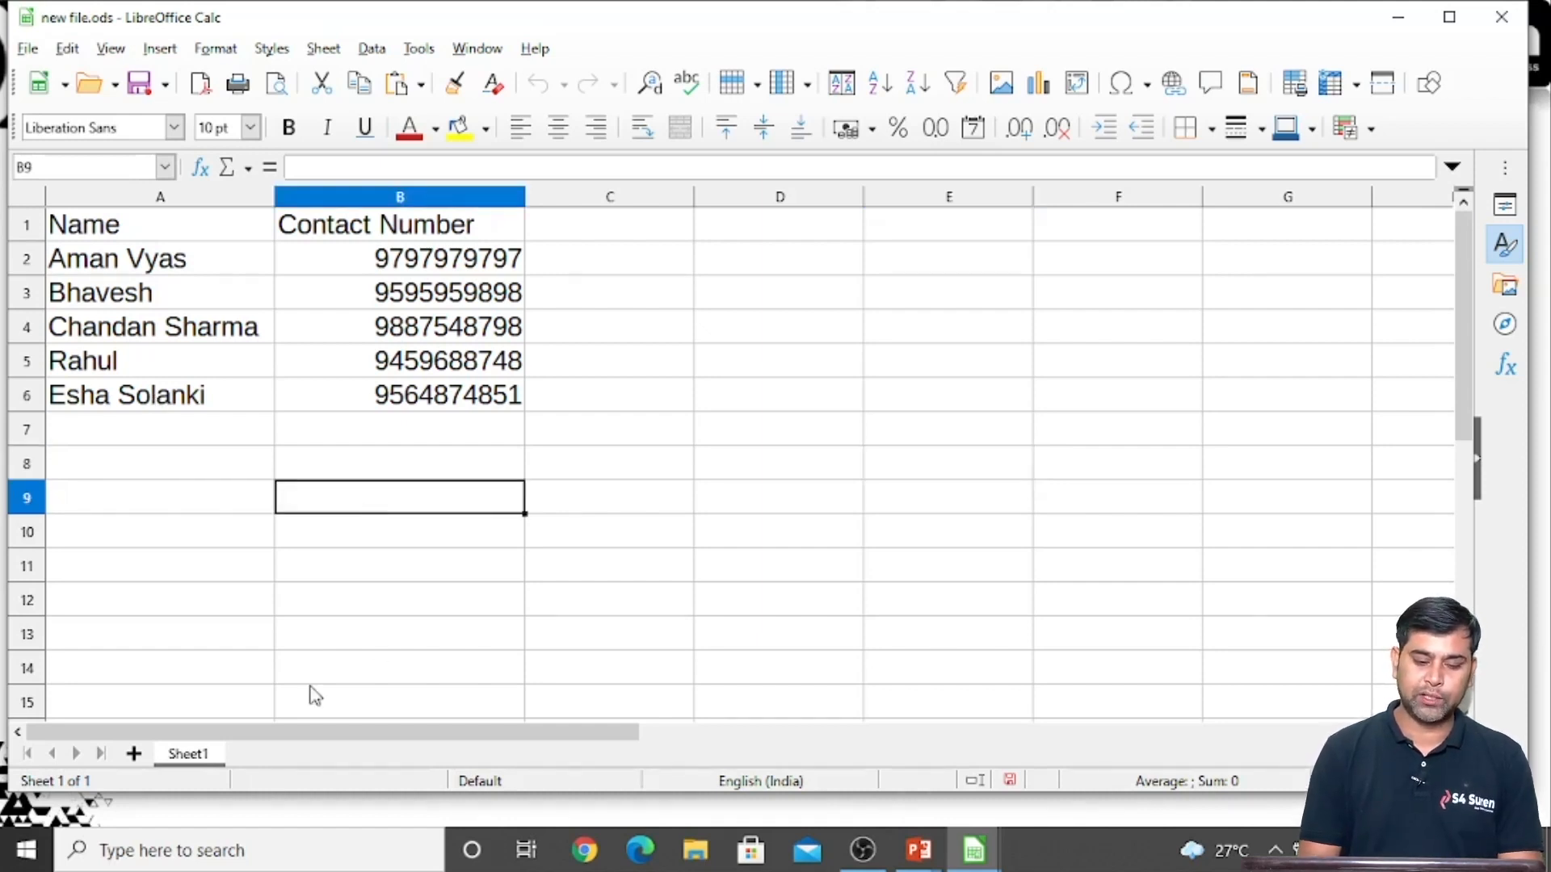
Add a second sheet to new file.ods and enter the heading Name in A2
{"action": "left_click", "coordinate": [134, 755]}
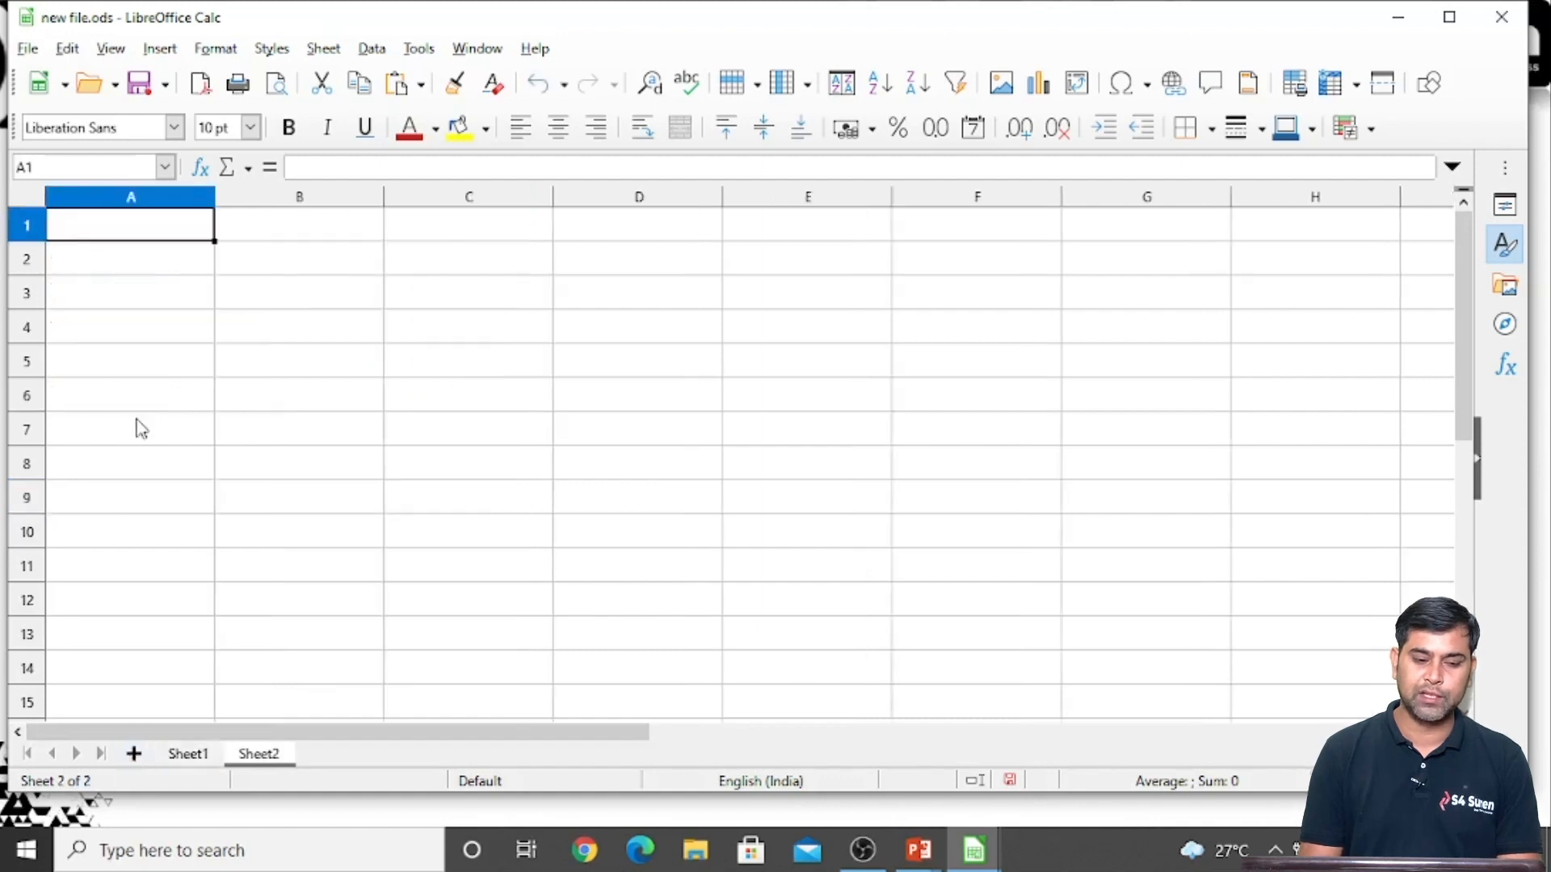
{"action": "left_click", "coordinate": [135, 304]}
{"action": "scroll", "coordinate": [138, 306], "scroll_direction": "up", "scroll_amount": 3, "text": "ctrl"}
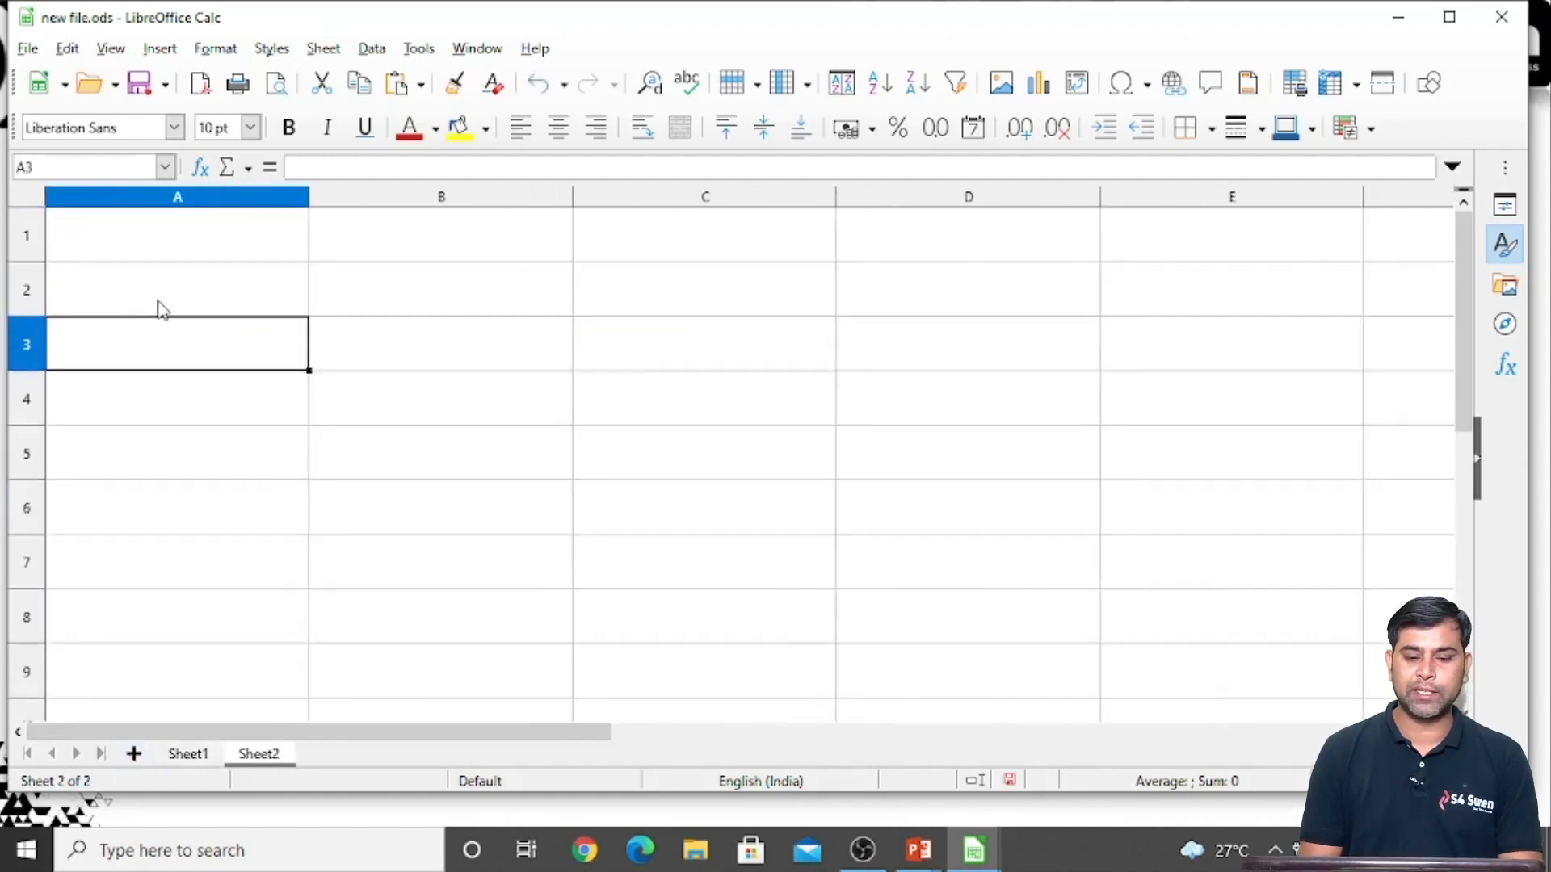
{"action": "left_click", "coordinate": [162, 309]}
{"action": "type", "text": "Name"}
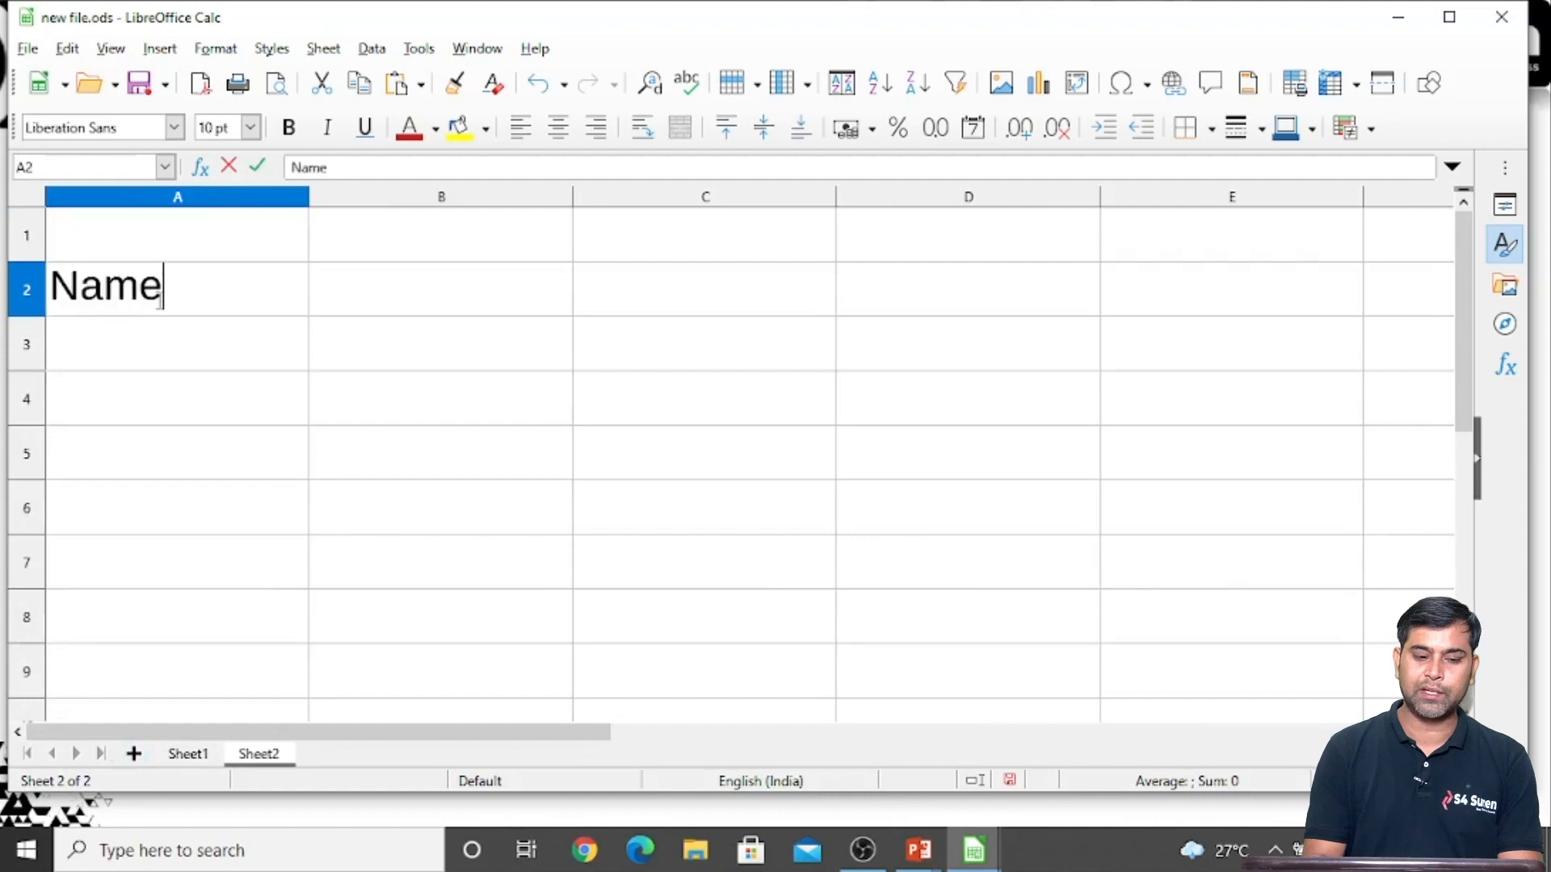
{"action": "key", "text": "Return"}
Enter the headings Address in B2 and Image in C2 of Sheet2
{"action": "key", "text": "Up"}
{"action": "key", "text": "Right"}
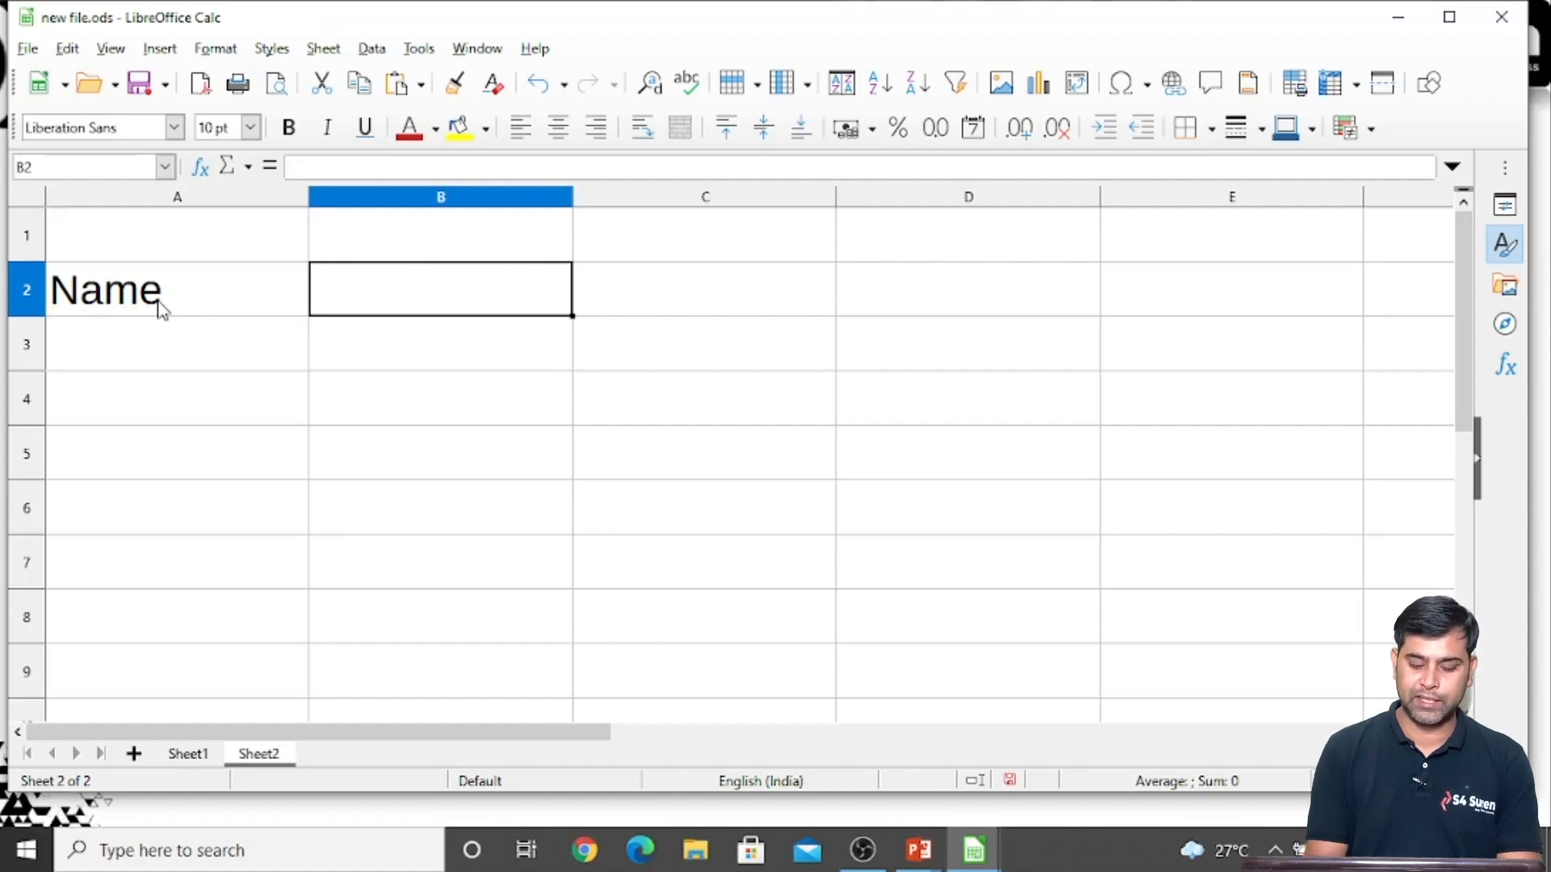
{"action": "type", "text": "Conatc"}
{"action": "key", "text": "BackSpace"}
{"action": "key", "text": "BackSpace"}
{"action": "key", "text": "BackSpace"}
{"action": "key", "text": "BackSpace"}
{"action": "key", "text": "BackSpace"}
{"action": "key", "text": "BackSpace"}
{"action": "type", "text": "Address"}
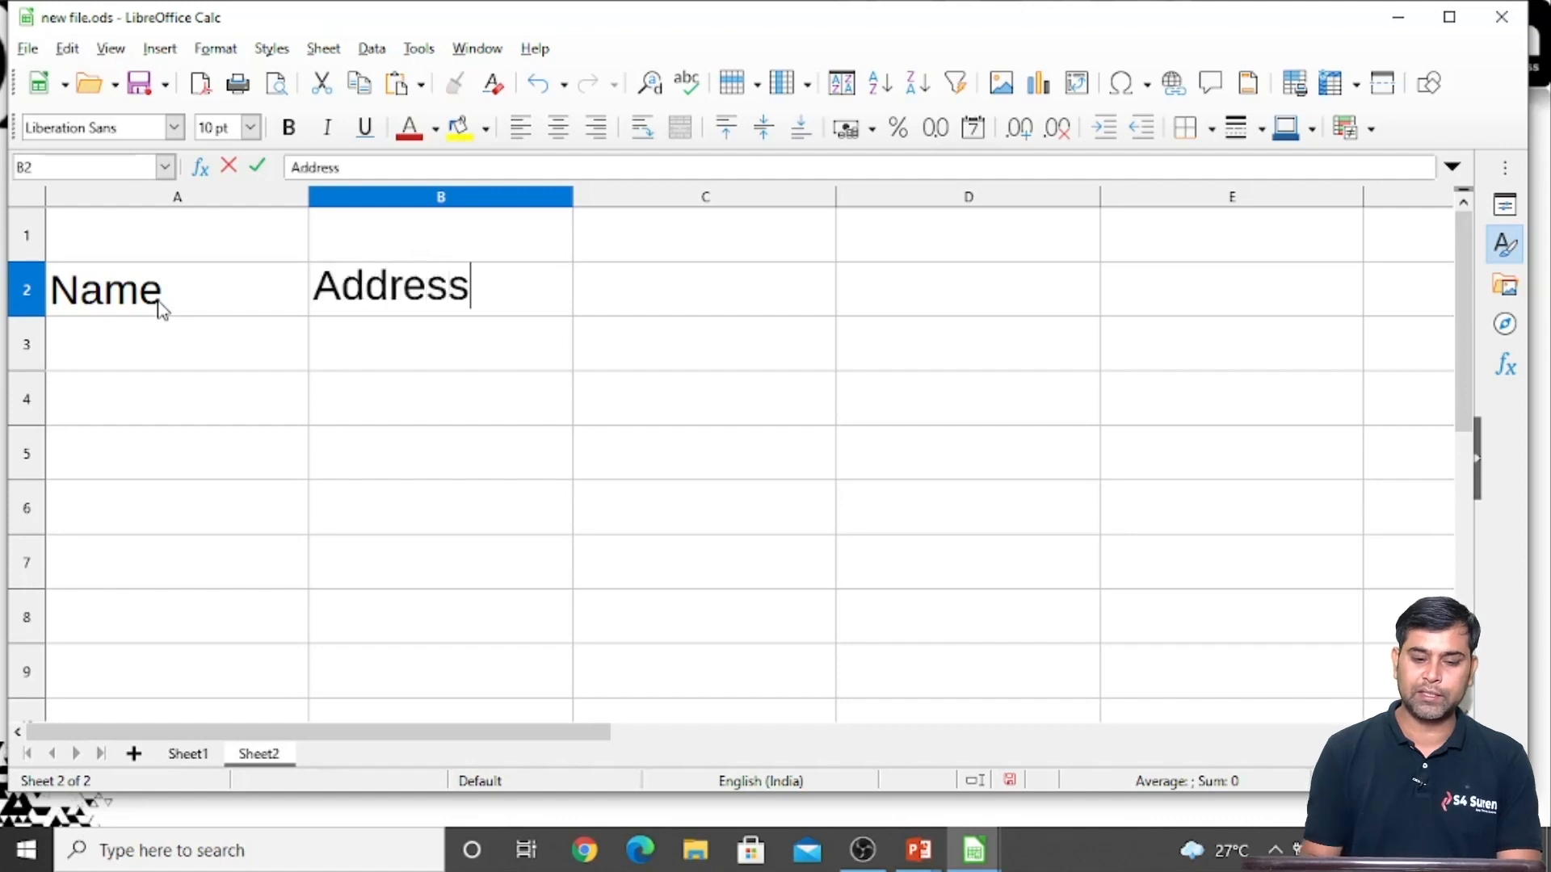
{"action": "key", "text": "Tab"}
{"action": "type", "text": "Image"}
{"action": "key", "text": "Return"}
Enter three people's first names in A3:A5 under Name and select B3 under Address
{"action": "key", "text": "Up"}
{"action": "key", "text": "Down"}
{"action": "key", "text": "Home"}
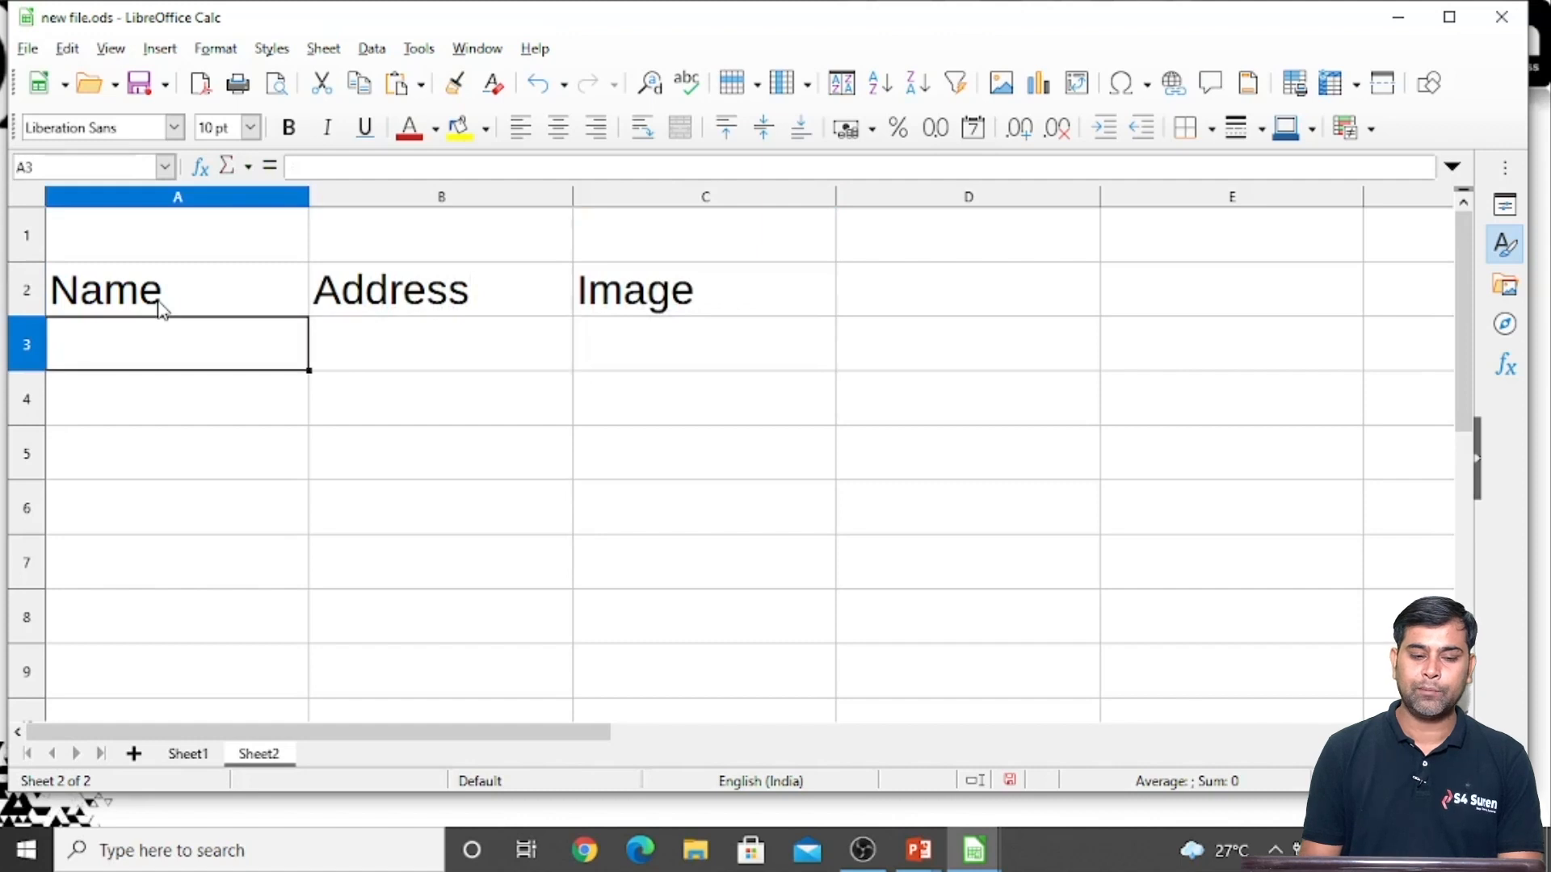
{"action": "type", "text": "Rahul"}
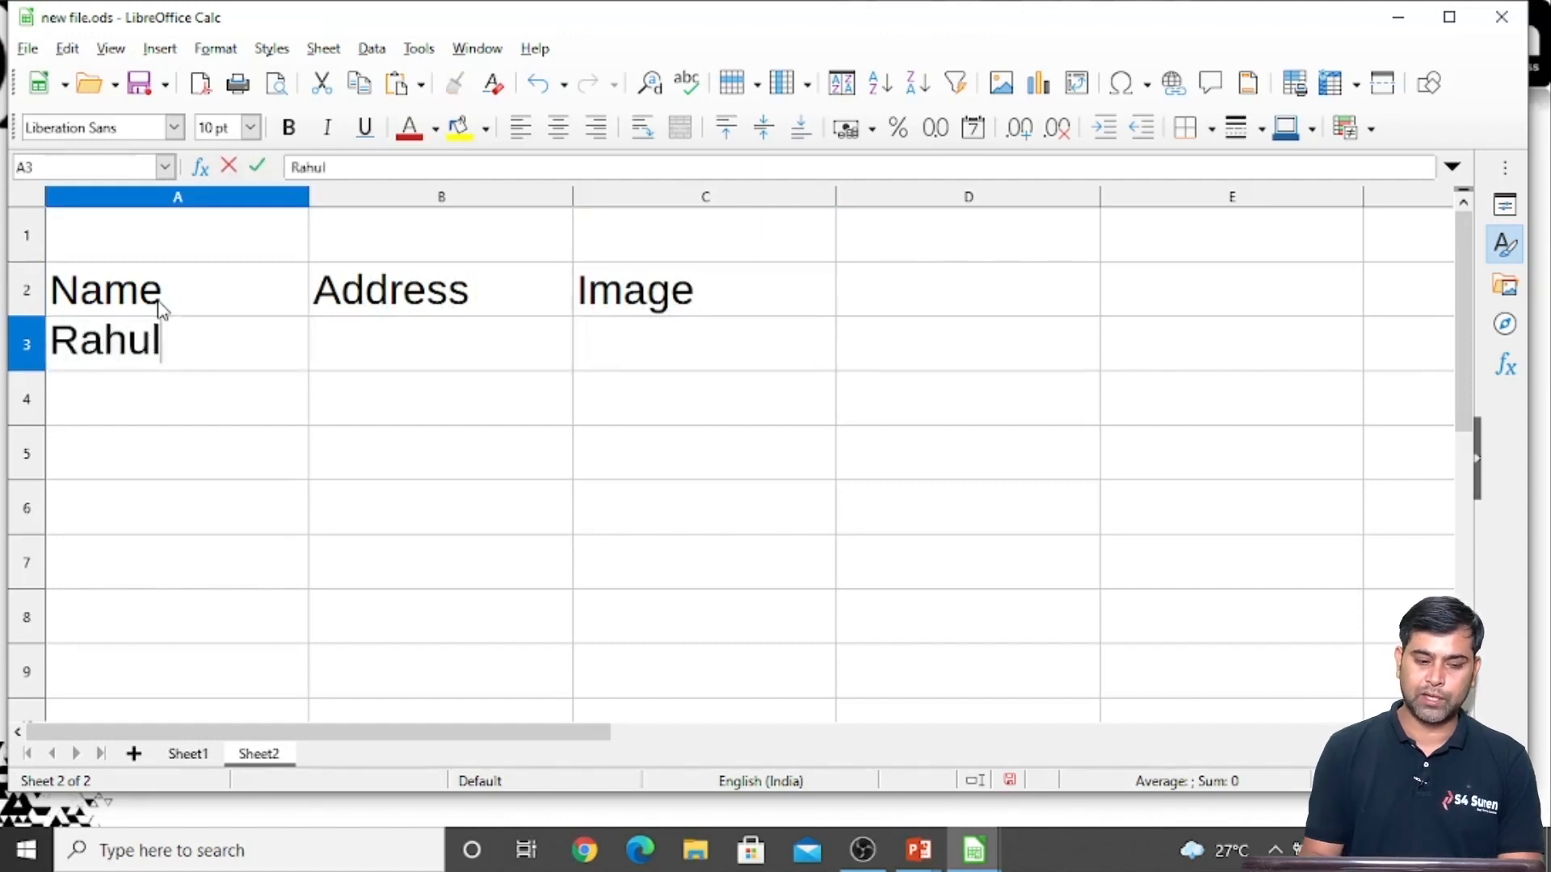
{"action": "key", "text": "Return"}
{"action": "type", "text": "Mukesh"}
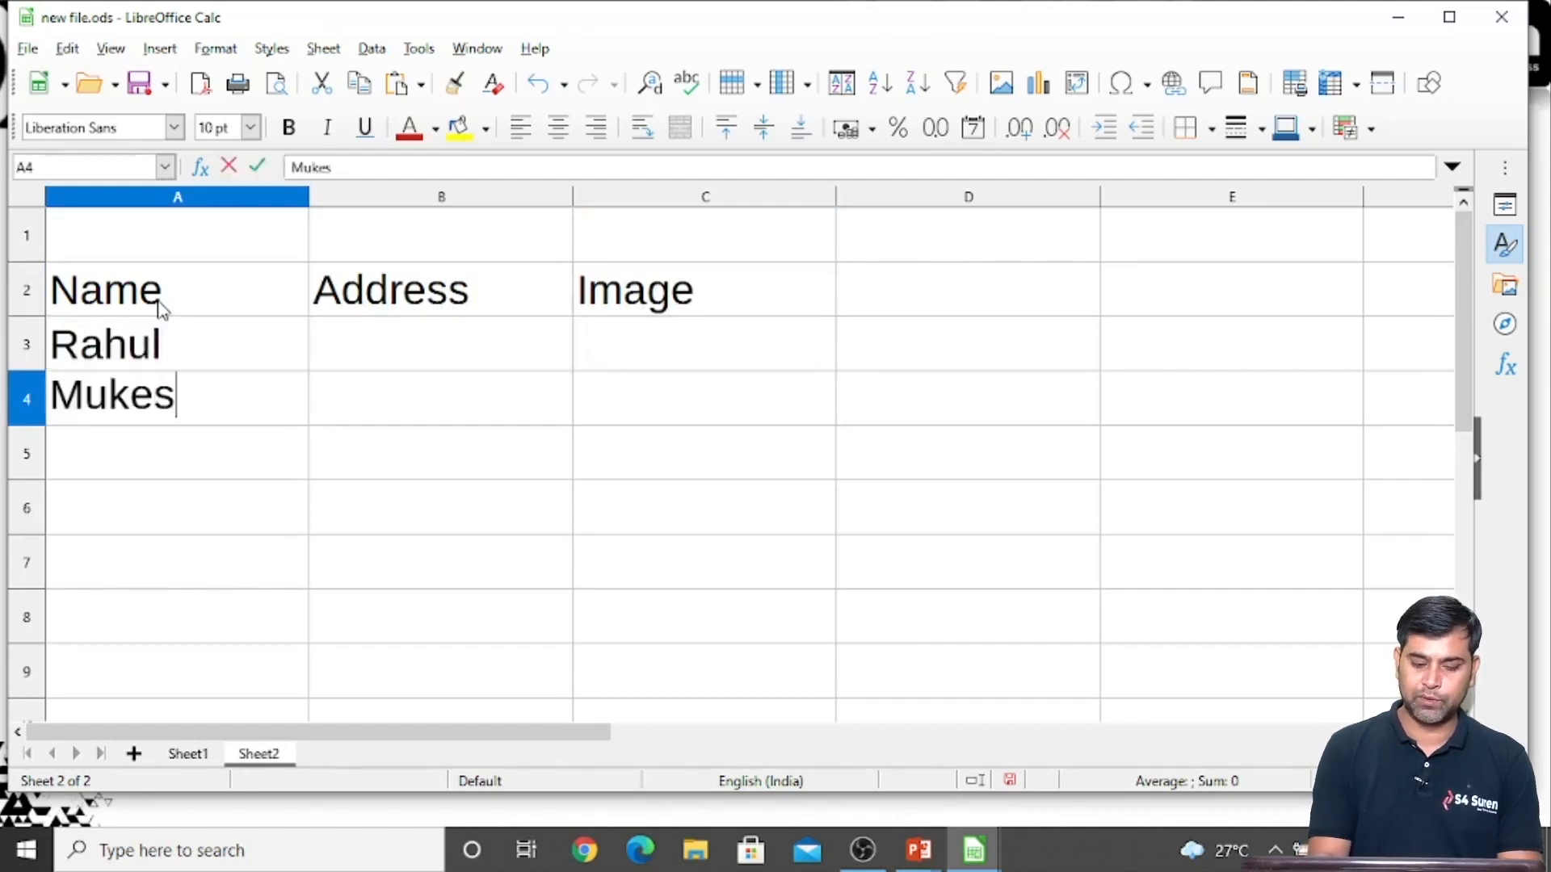
{"action": "key", "text": "Return"}
{"action": "type", "text": "B"}
{"action": "key", "text": "BackSpace"}
{"action": "type", "text": "Vinay"}
{"action": "key", "text": "Return"}
{"action": "key", "text": "Up"}
{"action": "key", "text": "Up"}
{"action": "key", "text": "Up"}
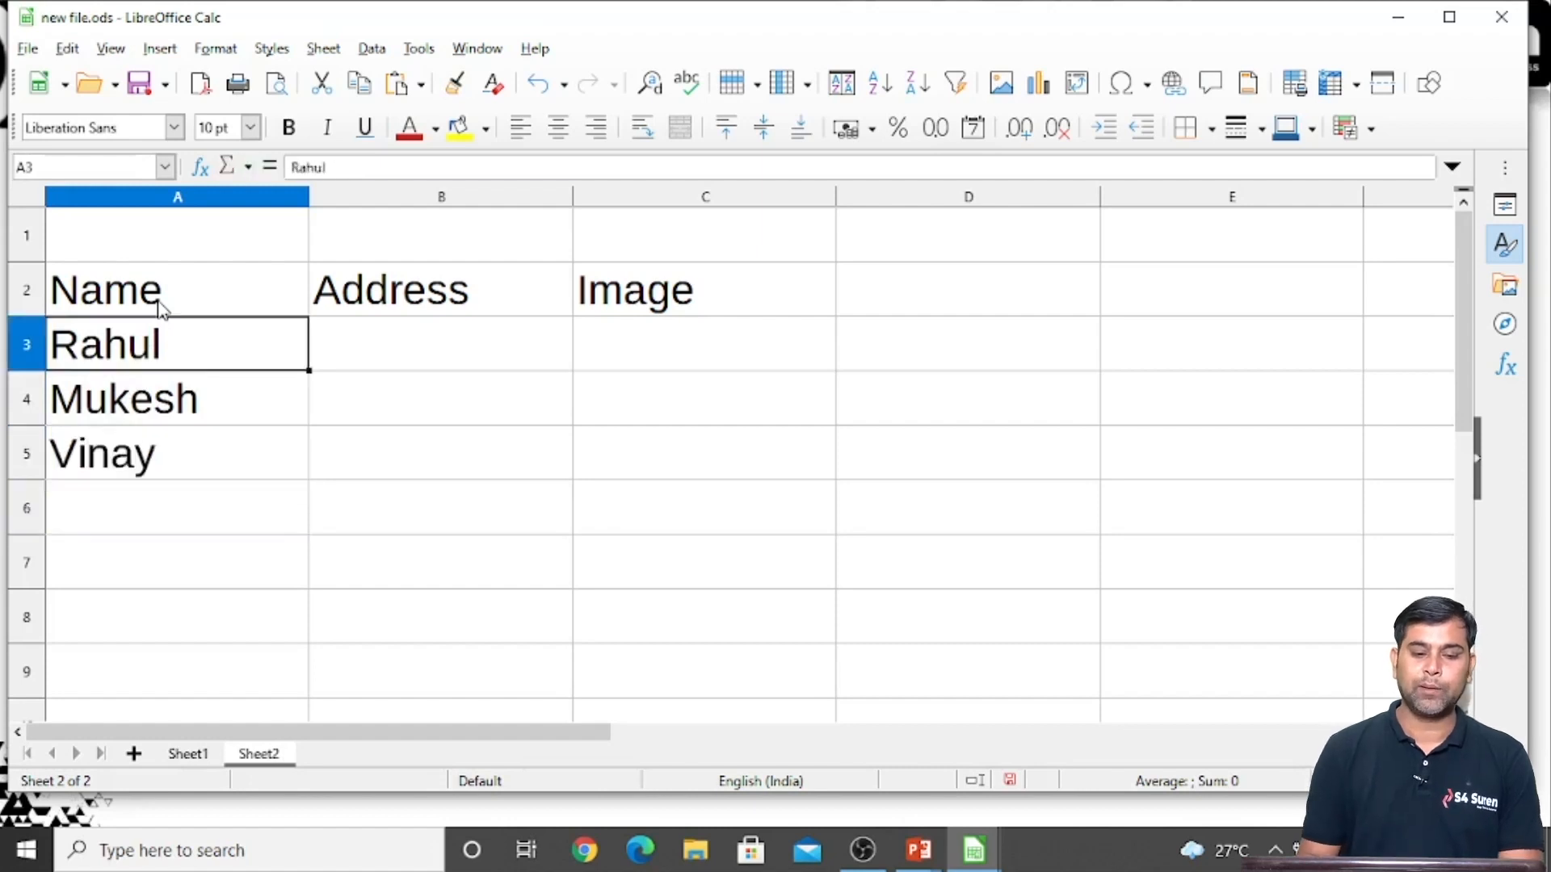
{"action": "key", "text": "Right"}
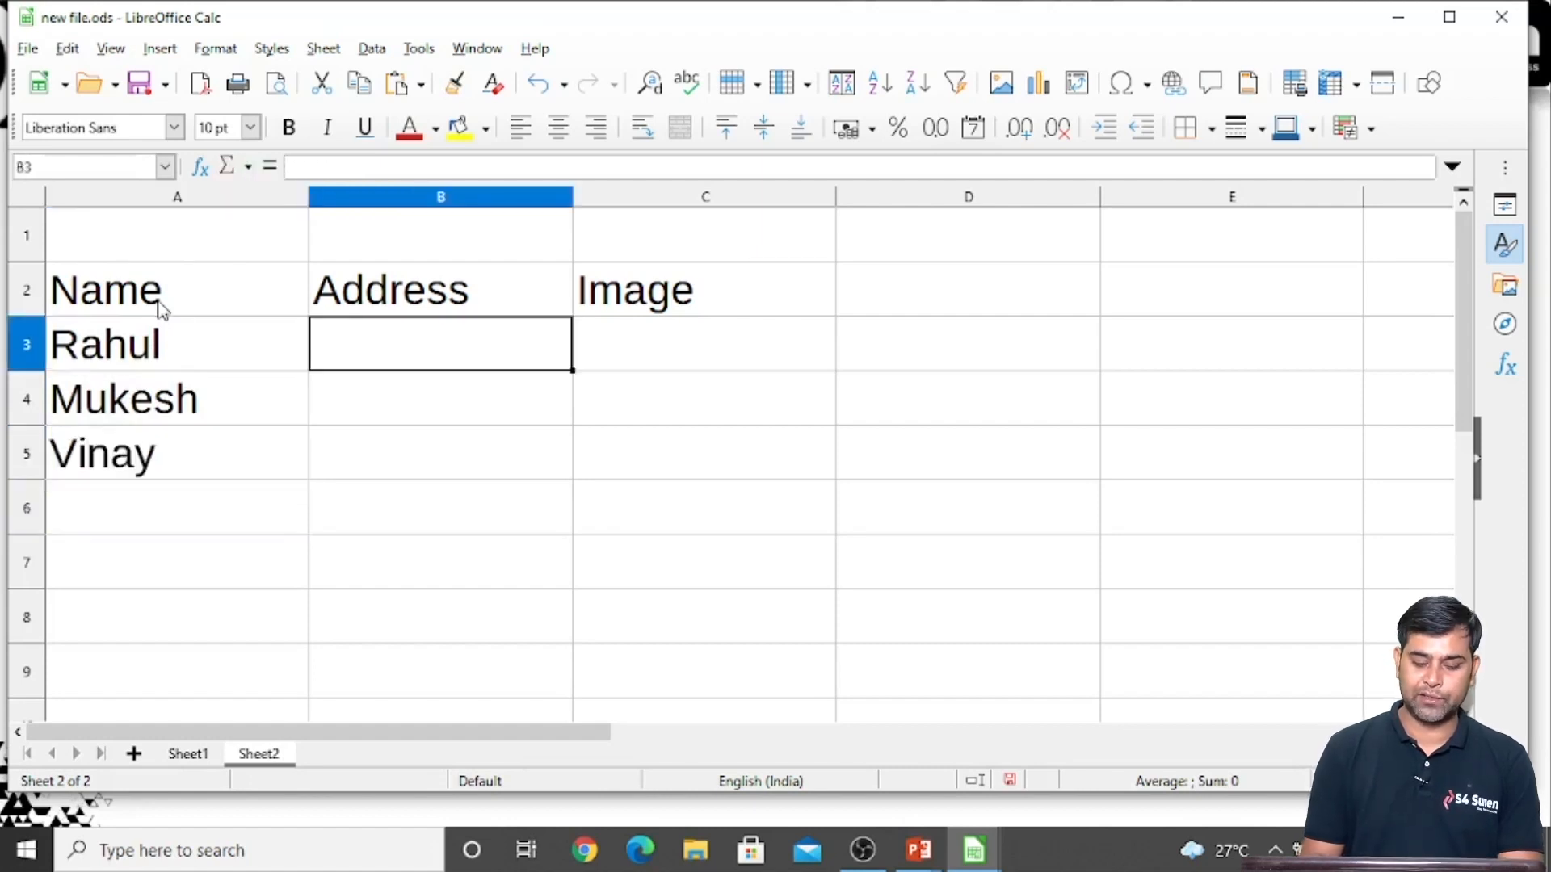
Enter the three people's localities in B3:B5 under the Address heading
{"action": "type", "text": "Ratanada"}
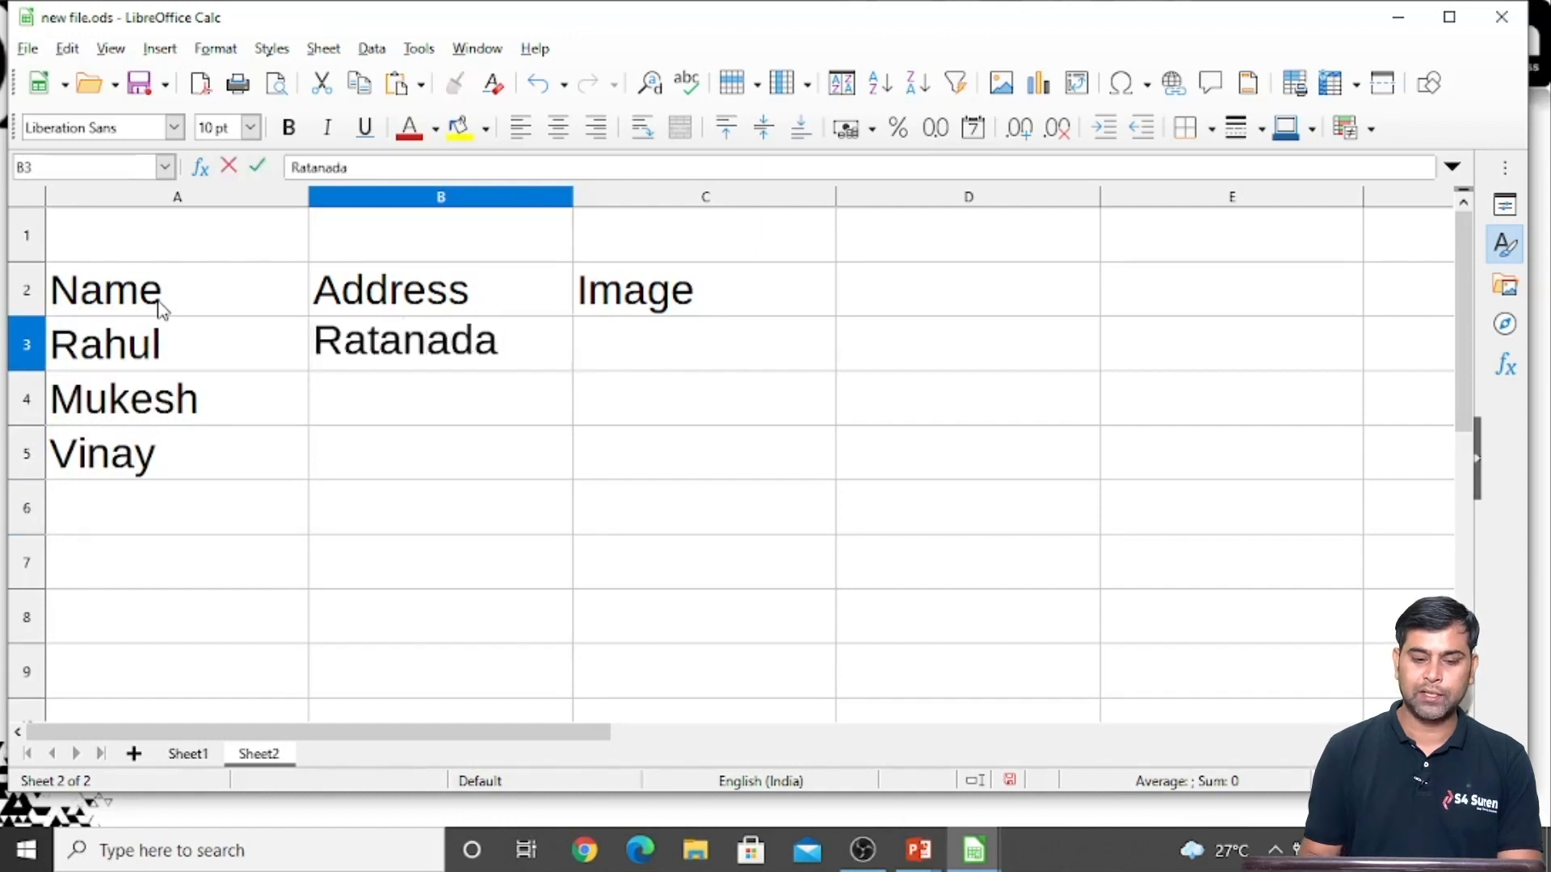
{"action": "key", "text": "Return"}
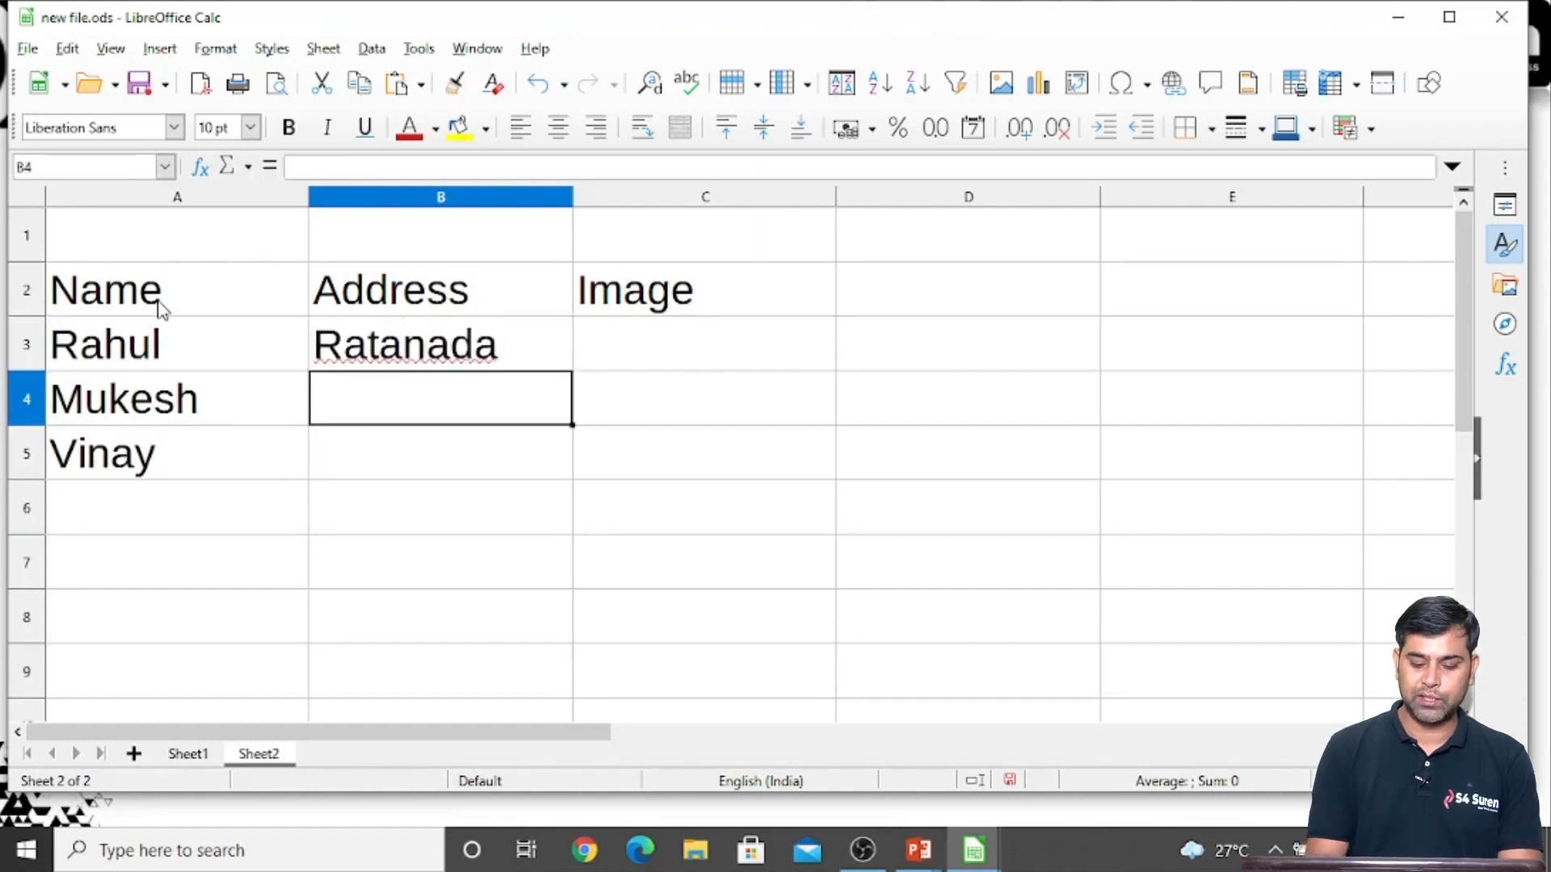
{"action": "type", "text": "CHB"}
{"action": "key", "text": "Return"}
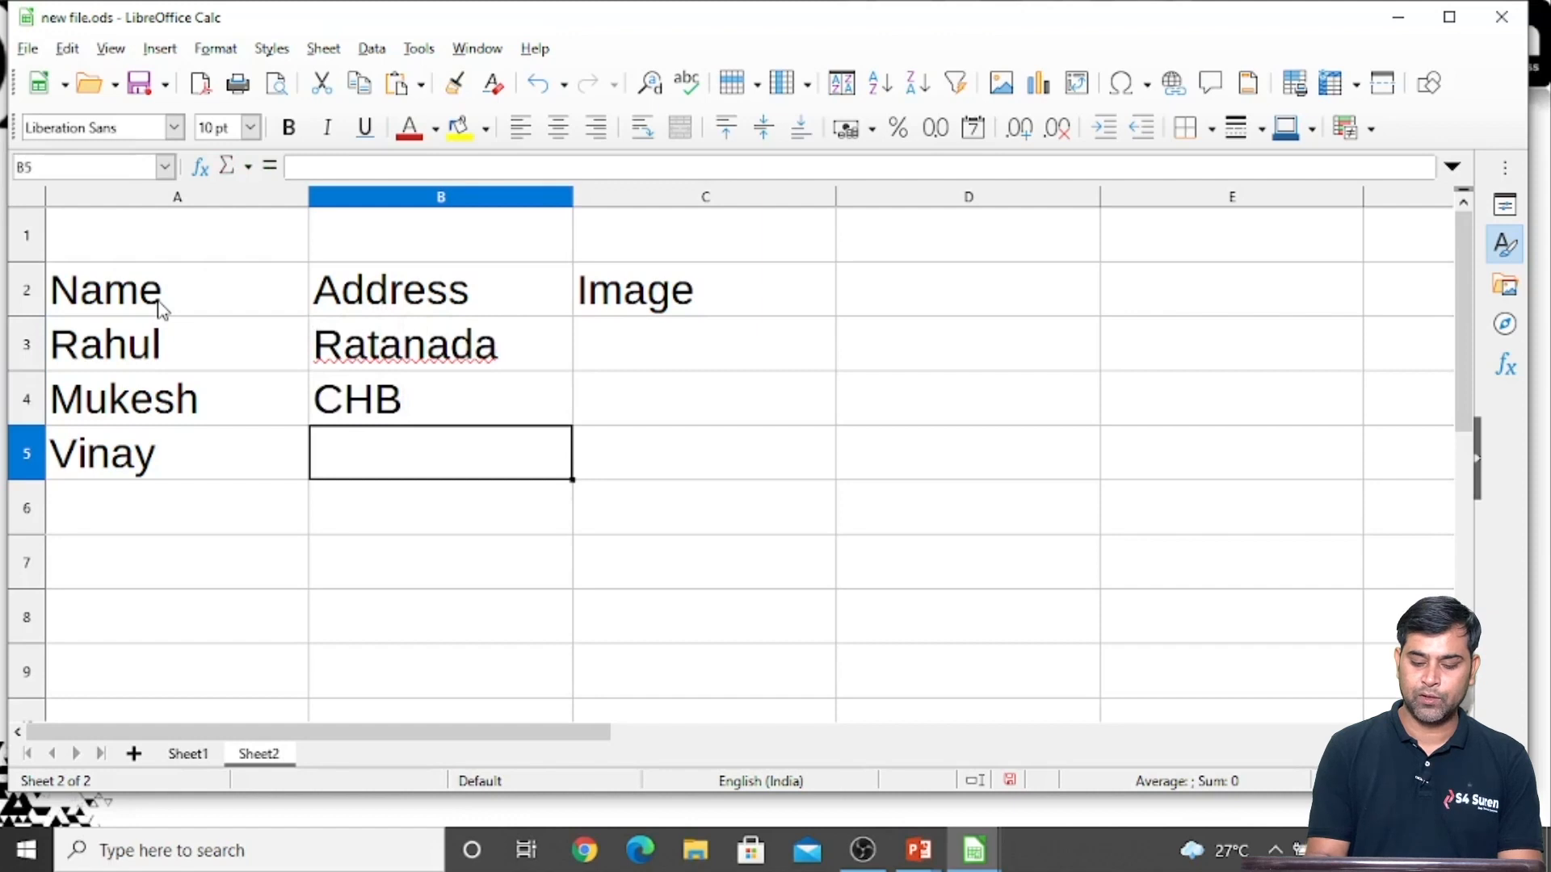
{"action": "type", "text": "P"}
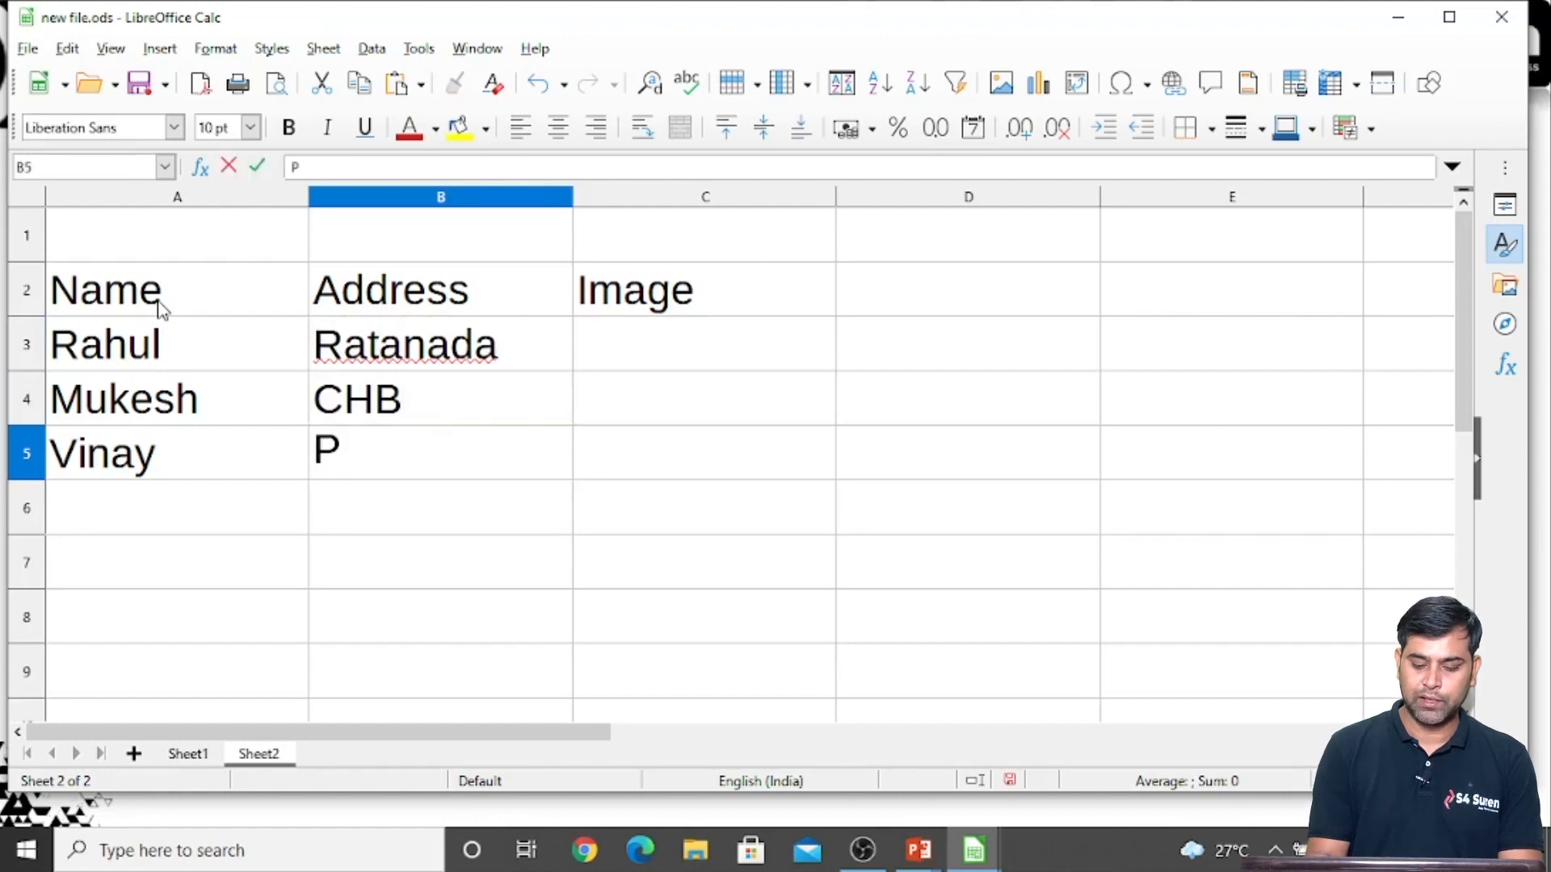
{"action": "type", "text": "AOTA"}
{"action": "key", "text": "Return"}
Start a new hyperlink in C3 under Image and set its type to Document
{"action": "key", "text": "Up"}
{"action": "key", "text": "Right"}
{"action": "key", "text": "Up"}
{"action": "key", "text": "Up"}
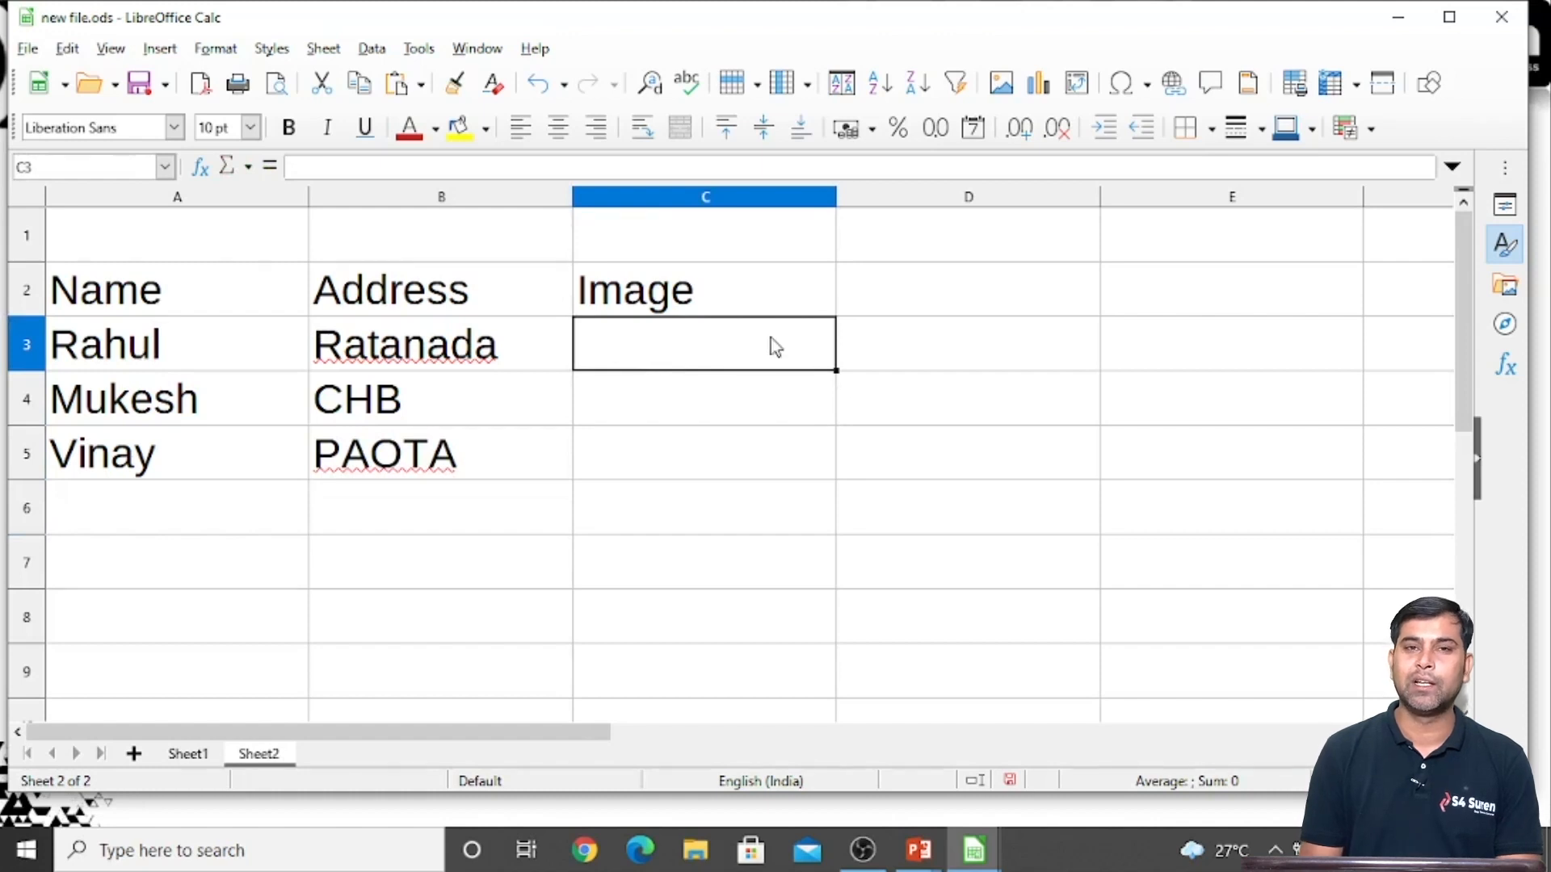
{"action": "left_click", "coordinate": [745, 450]}
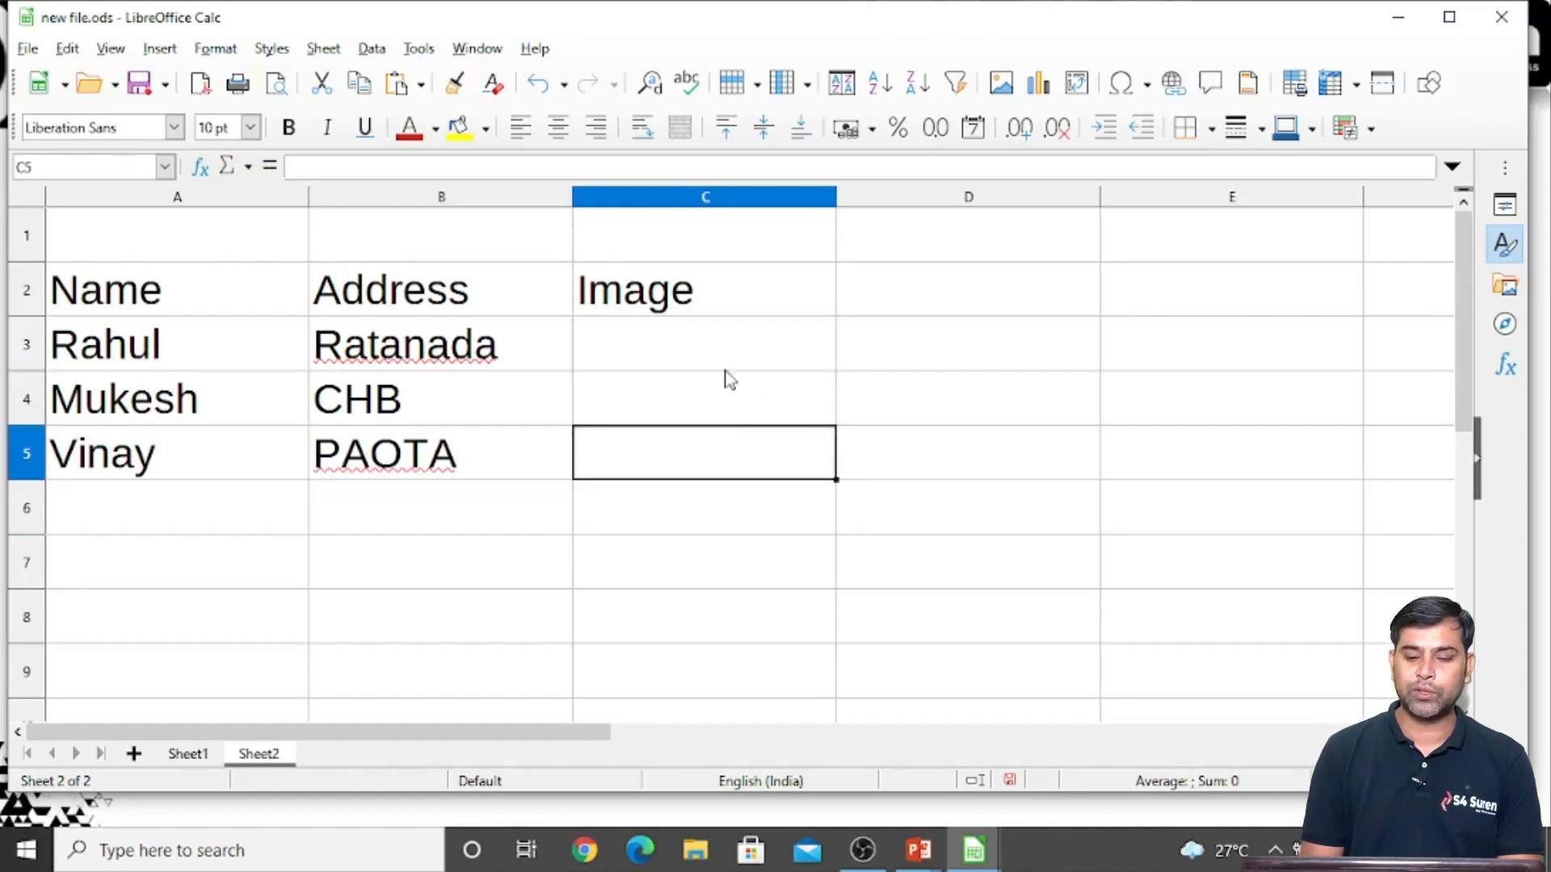
{"action": "left_click", "coordinate": [712, 345]}
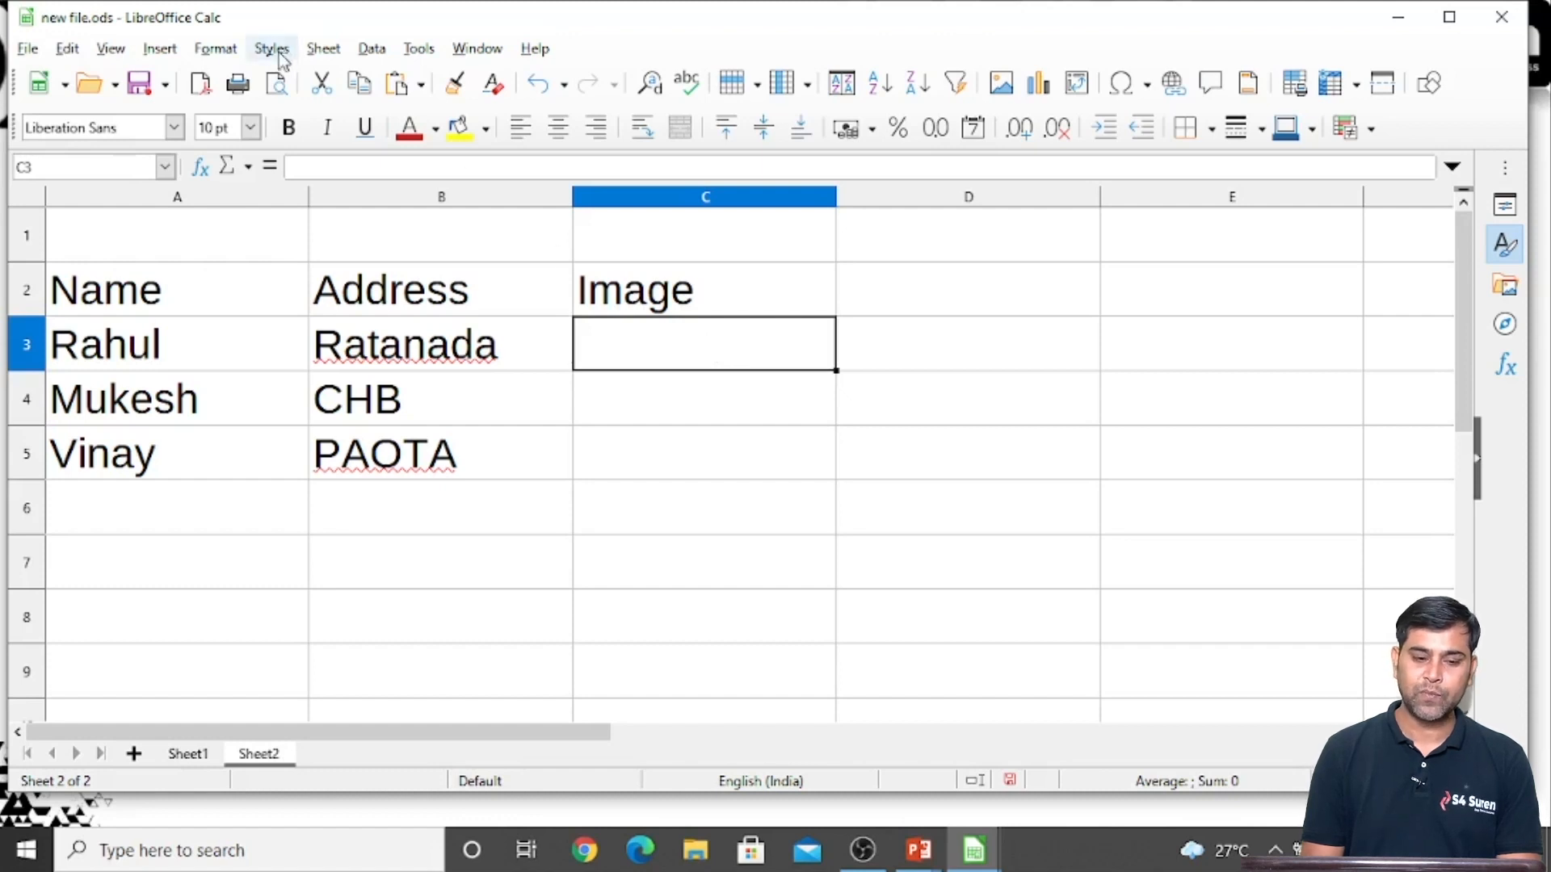
{"action": "left_click", "coordinate": [160, 51]}
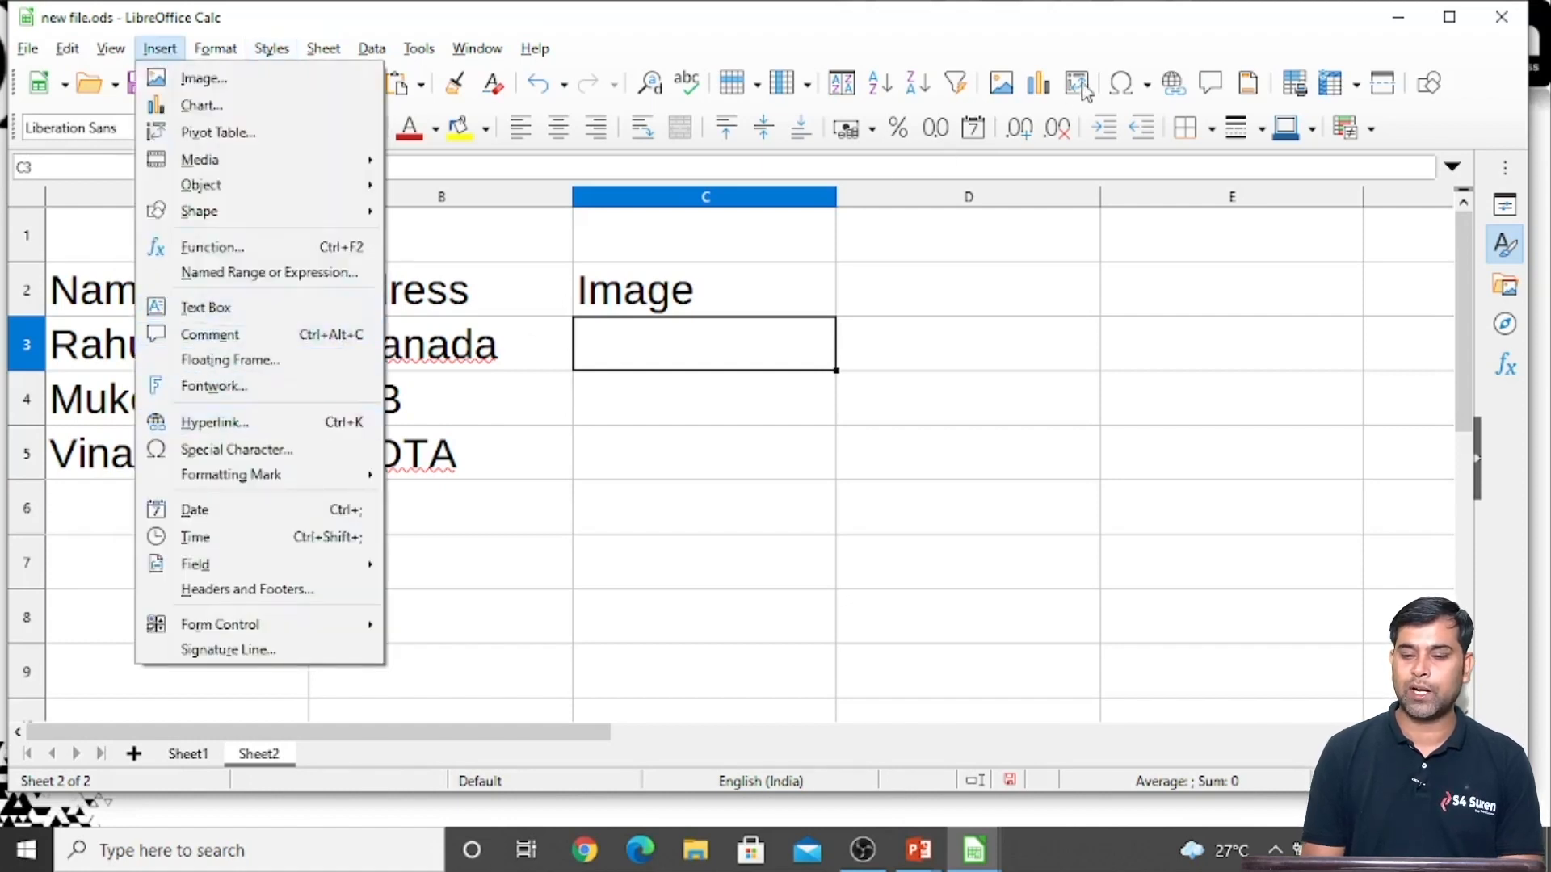
{"action": "left_click", "coordinate": [1177, 91]}
{"action": "left_click", "coordinate": [1176, 90]}
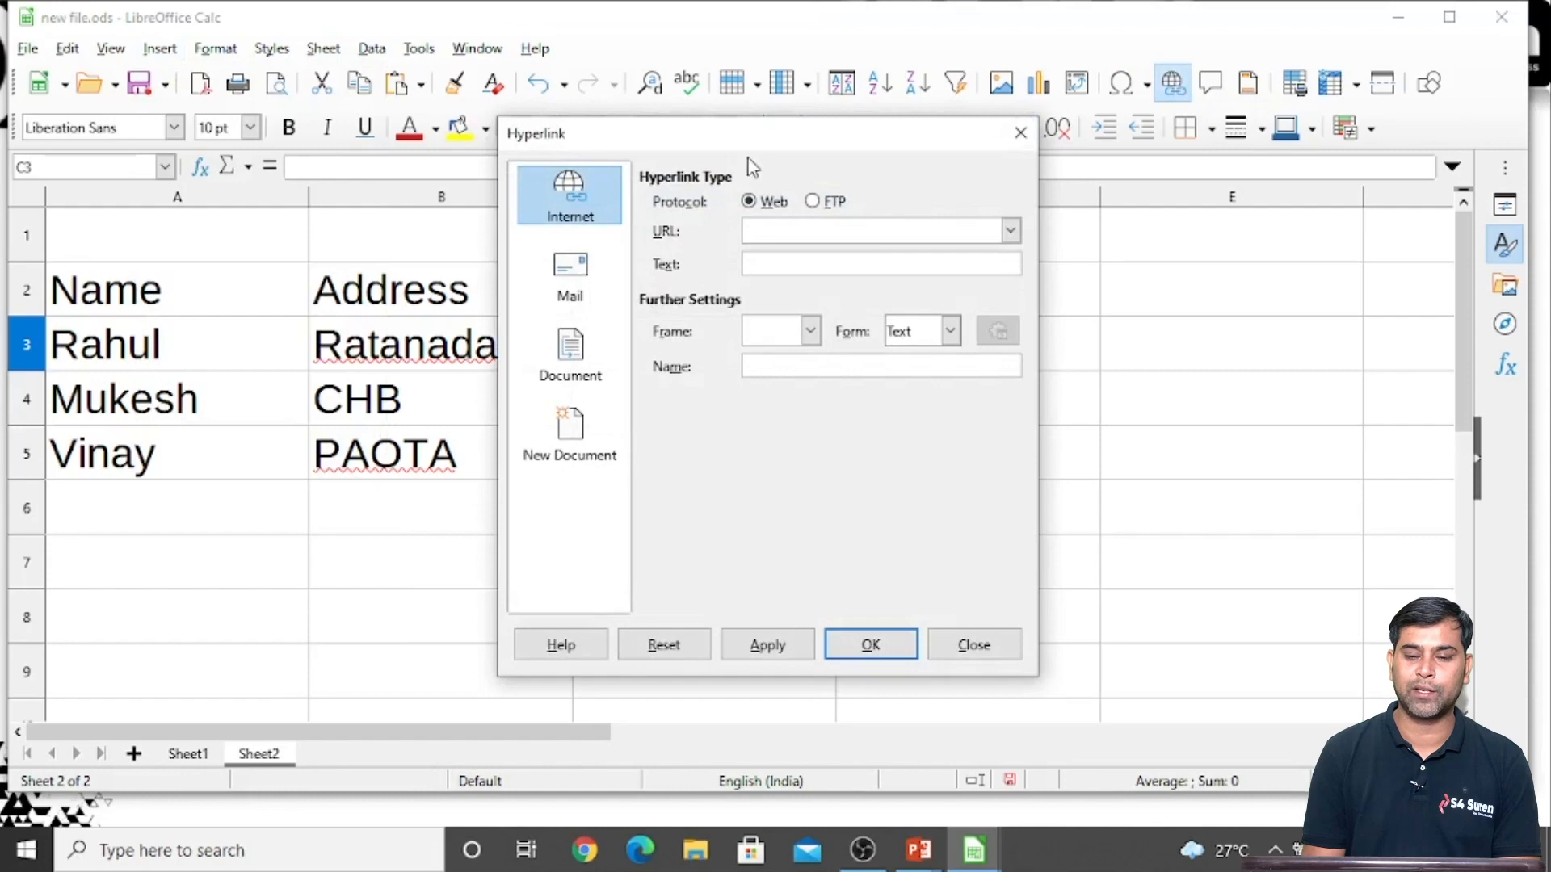
{"action": "left_click_drag", "start_coordinate": [734, 149], "coordinate": [1061, 175]}
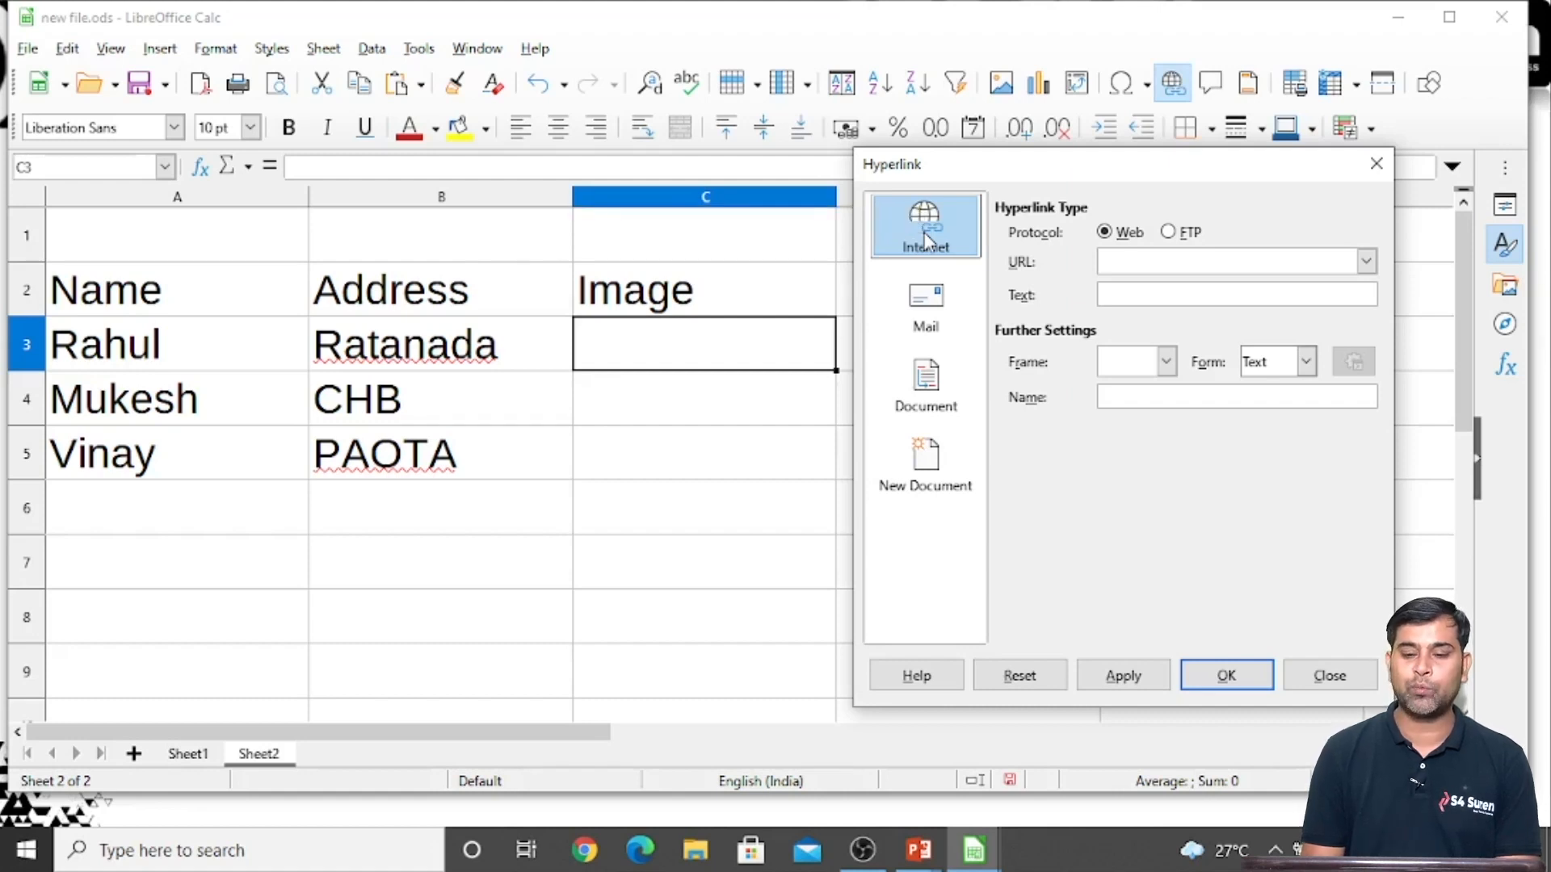
{"action": "left_click", "coordinate": [921, 373]}
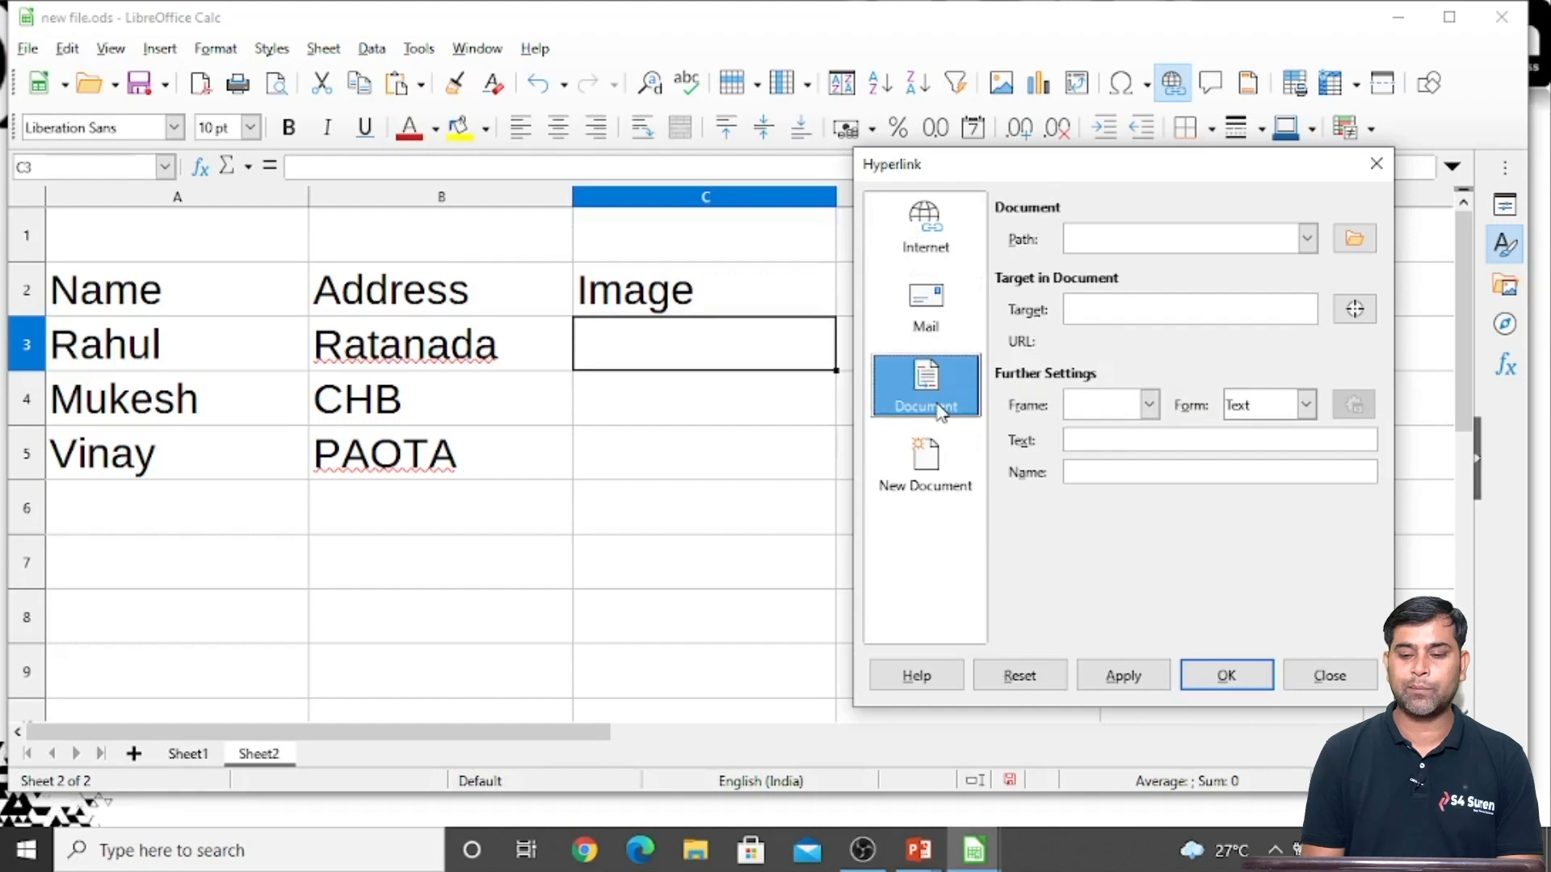
Set blaise pascal.jpg from the Pictures folder as the hyperlink's document path
{"action": "left_click", "coordinate": [1357, 241]}
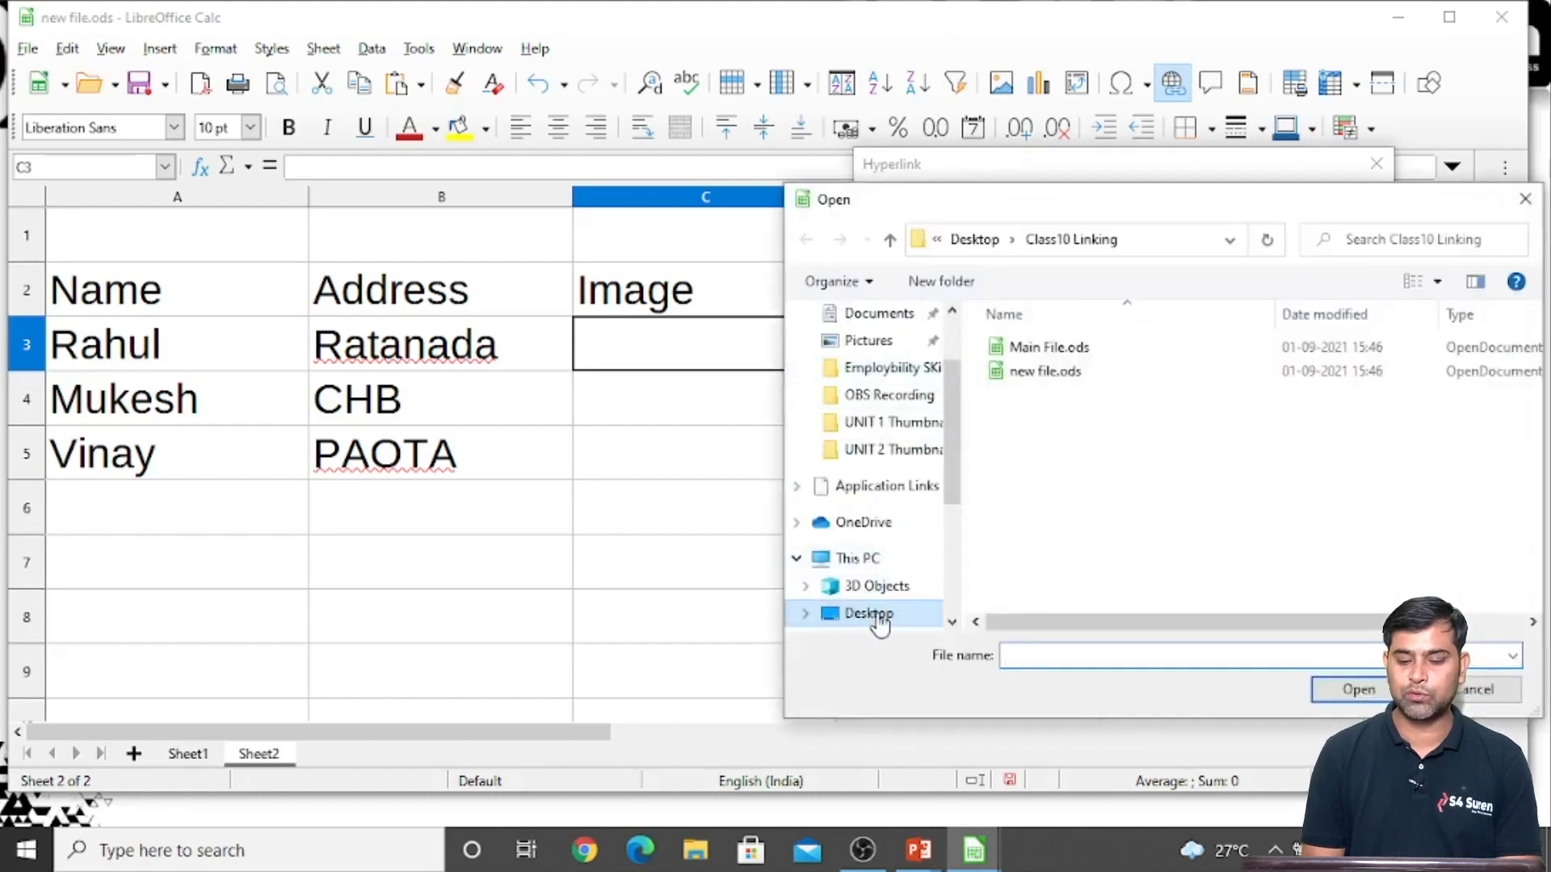
{"action": "left_click_drag", "start_coordinate": [955, 490], "coordinate": [952, 595]}
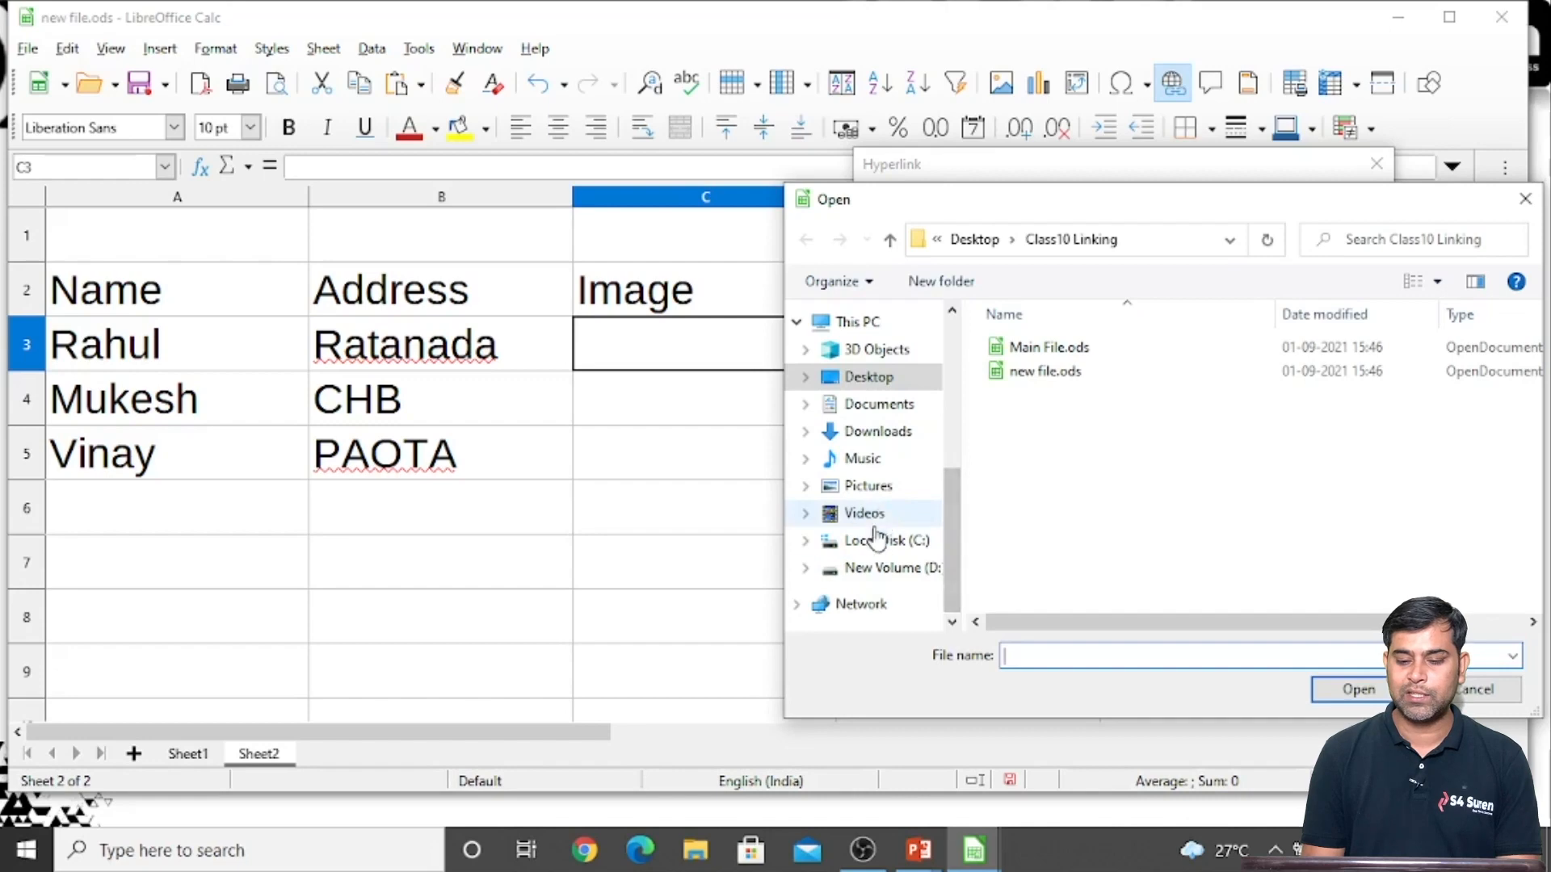
{"action": "left_click", "coordinate": [864, 487]}
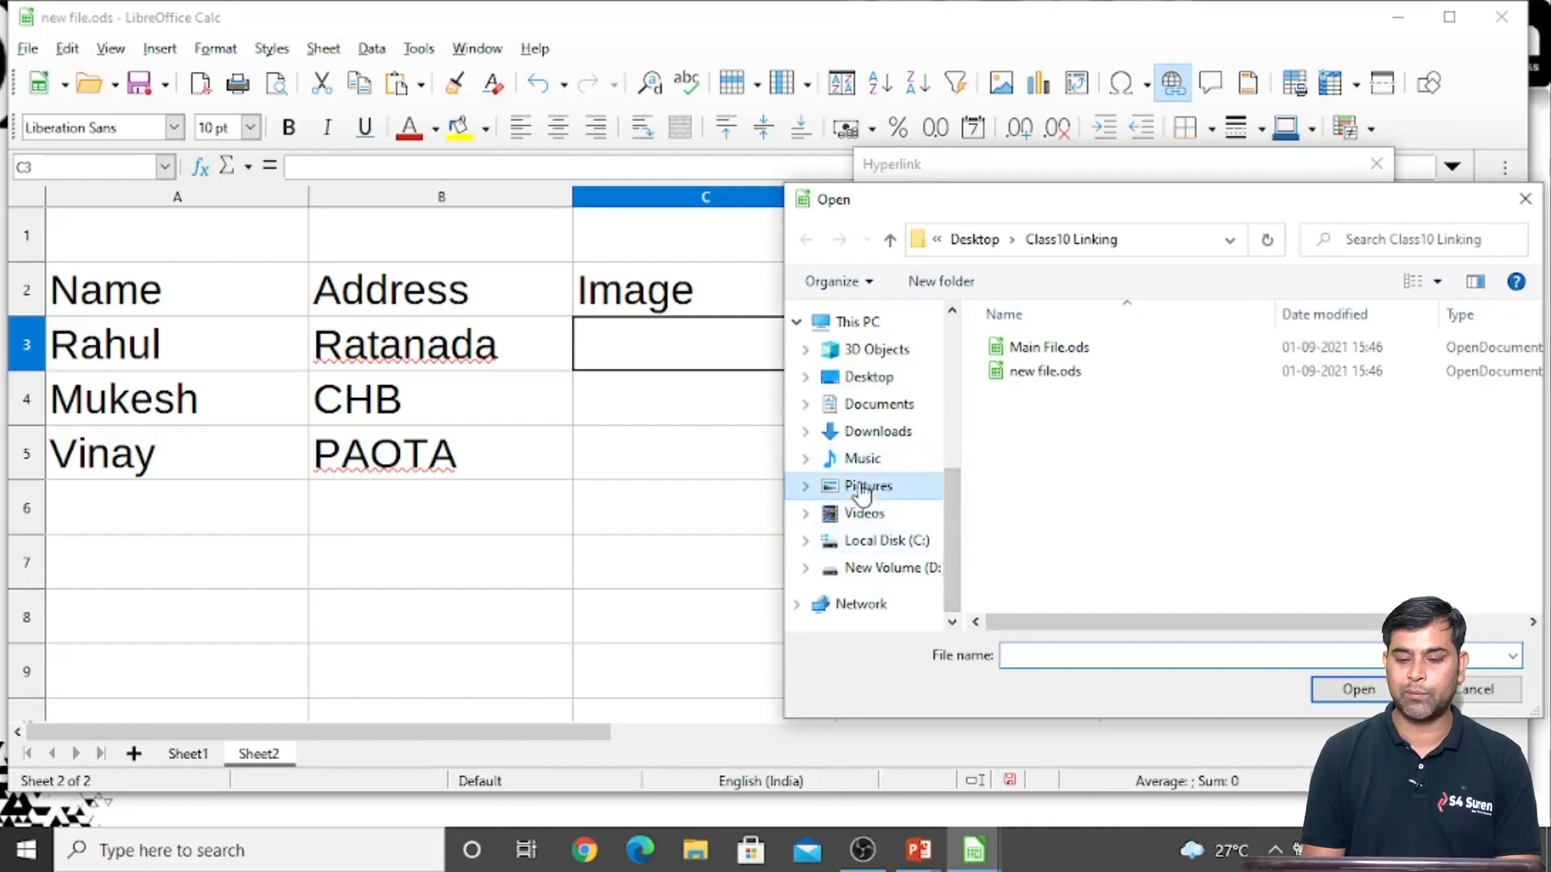
{"action": "scroll", "coordinate": [1291, 428], "scroll_direction": "down", "scroll_amount": 5}
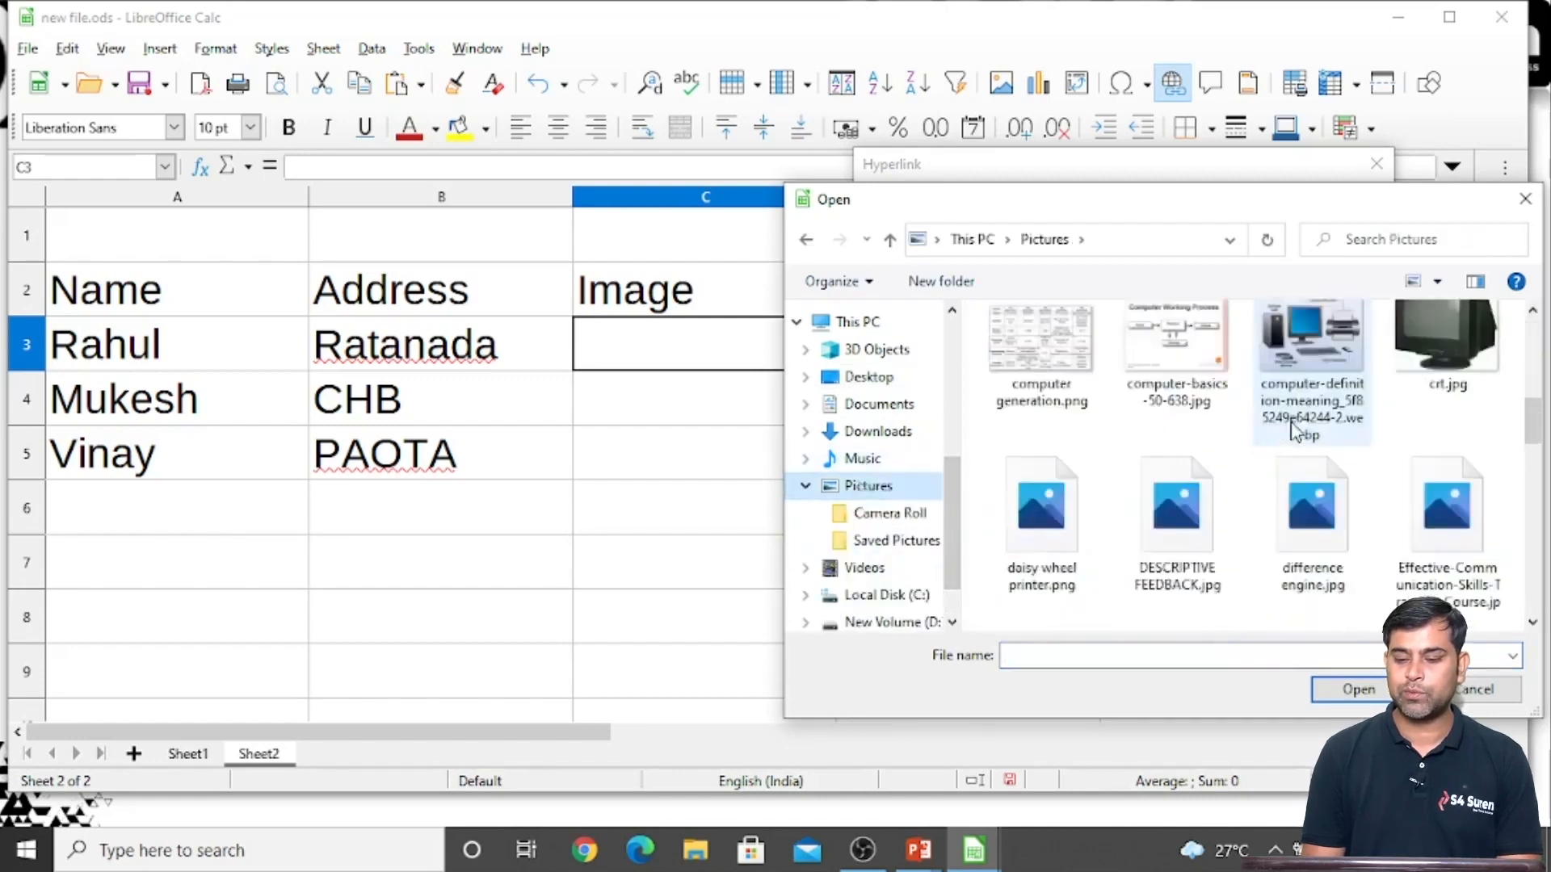
{"action": "scroll", "coordinate": [1295, 430], "scroll_direction": "up", "scroll_amount": 3}
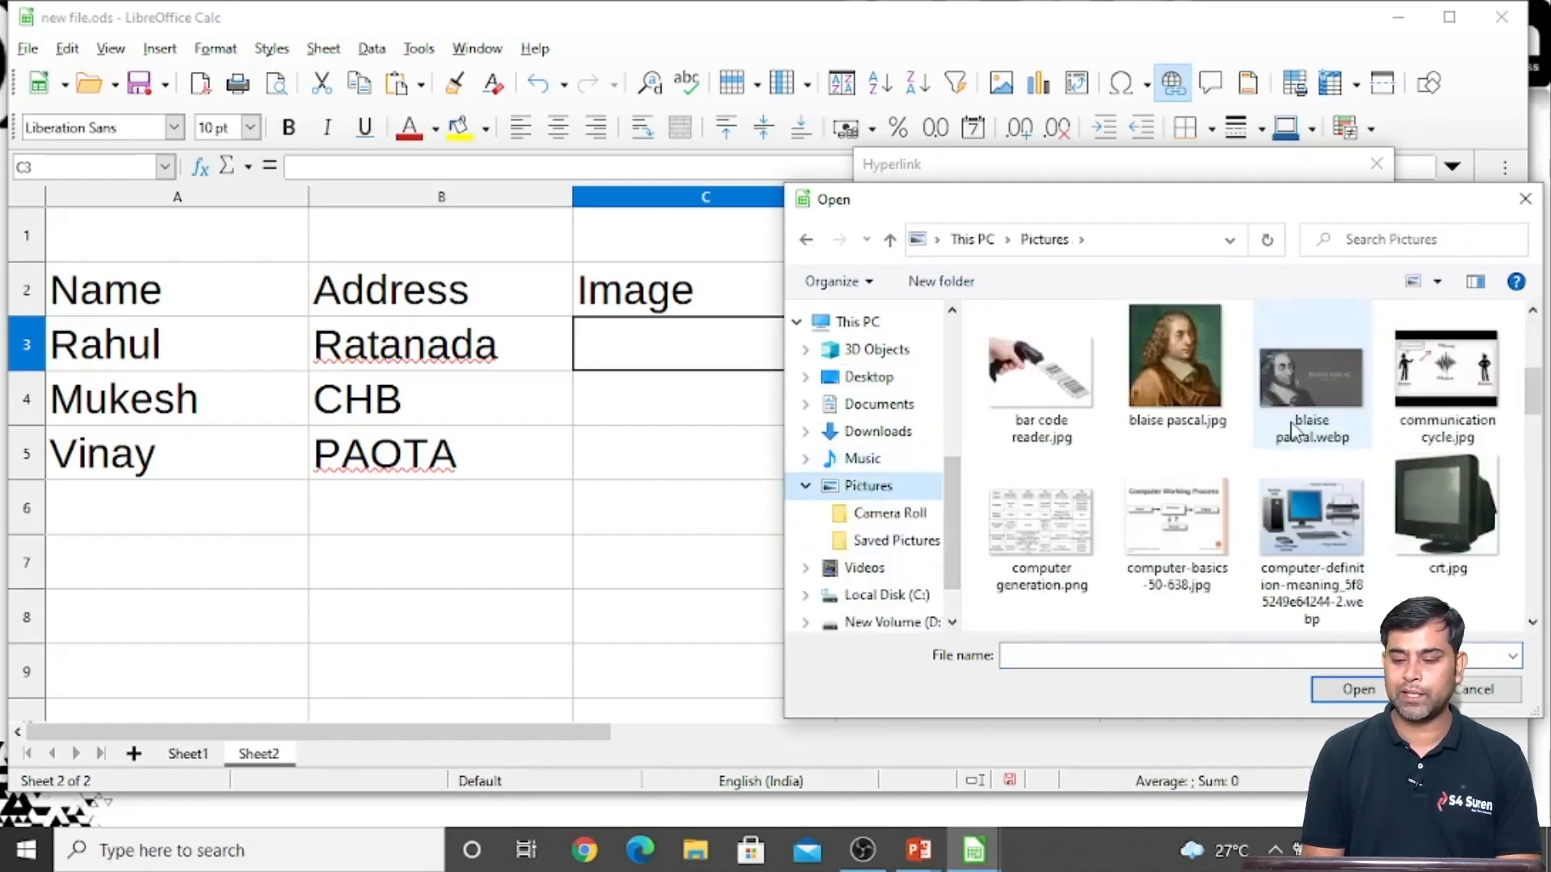
{"action": "double_click", "coordinate": [1160, 378]}
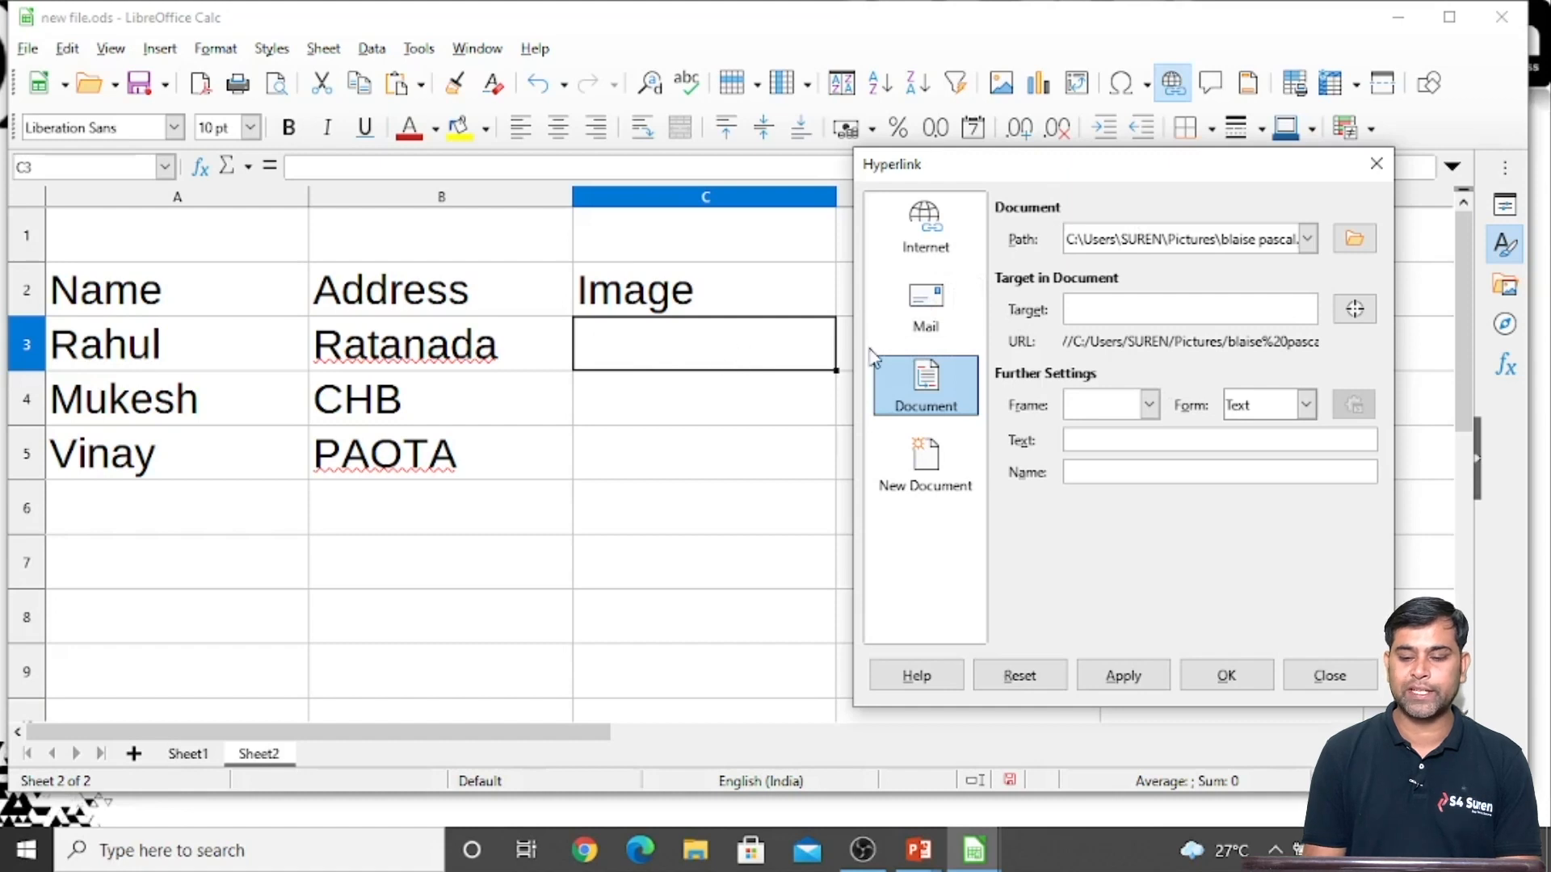
Set the link text to the first person's name followed by Image, and insert the hyperlink in C3
{"action": "left_click", "coordinate": [1095, 440]}
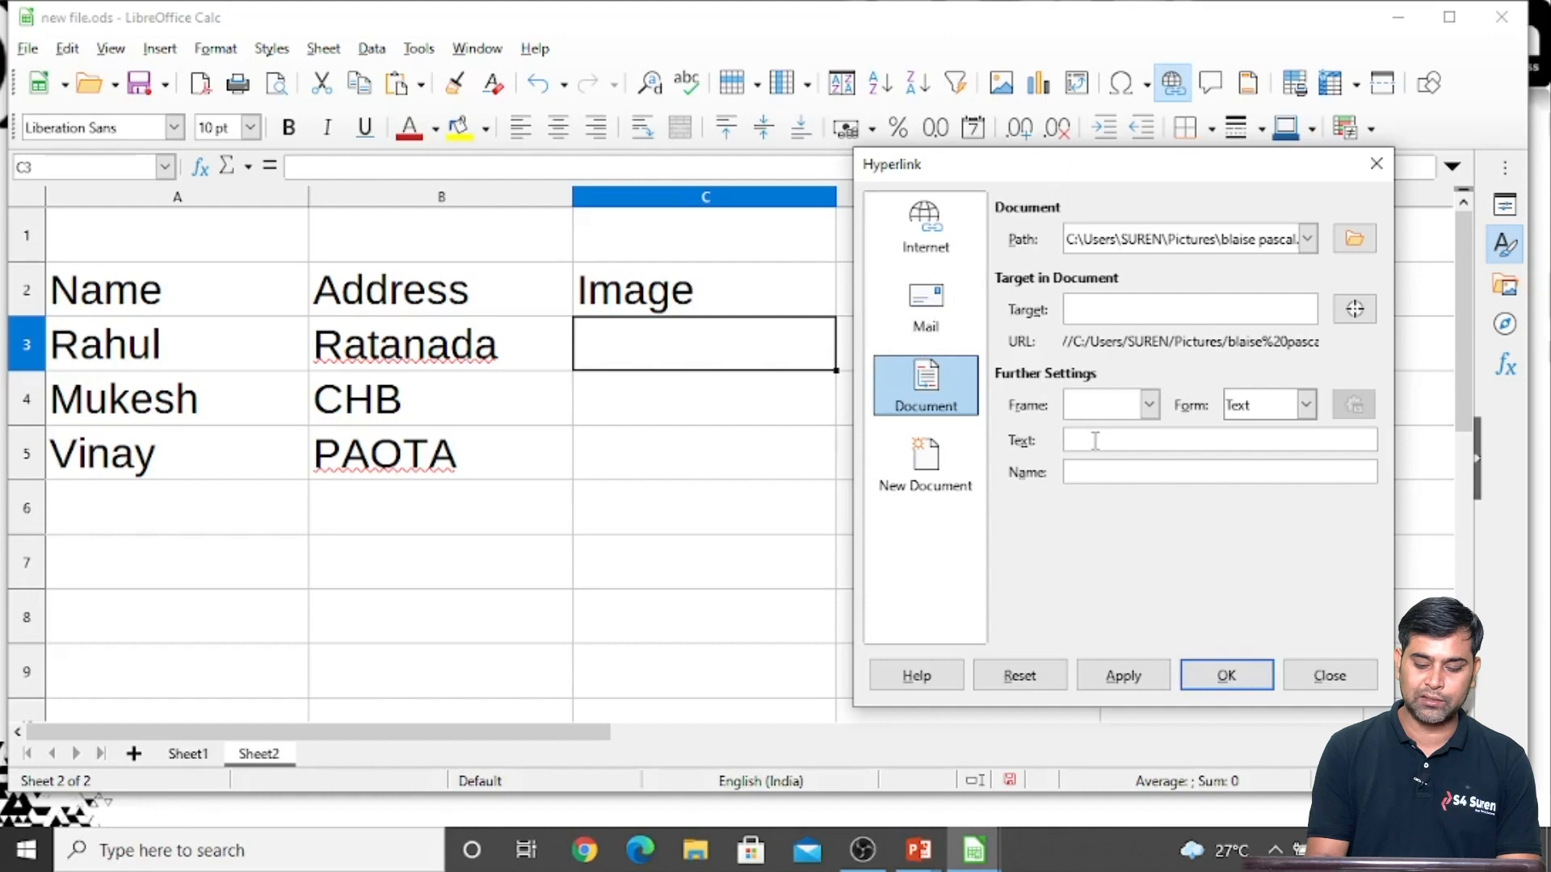
{"action": "type", "text": "Pic"}
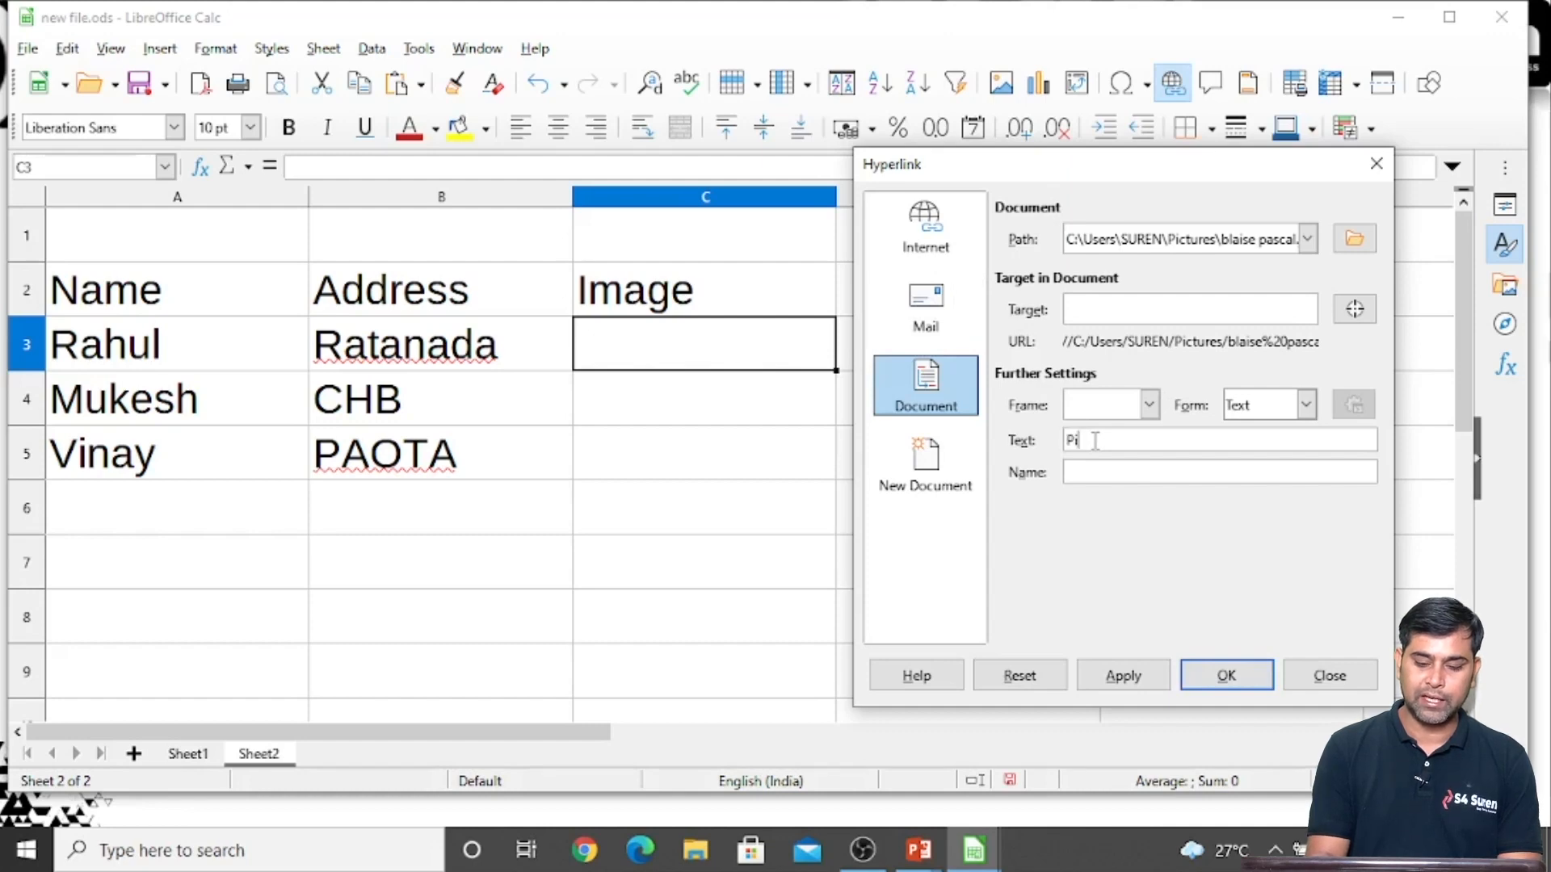
{"action": "key", "text": "BackSpace"}
{"action": "key", "text": "BackSpace"}
{"action": "key", "text": "BackSpace"}
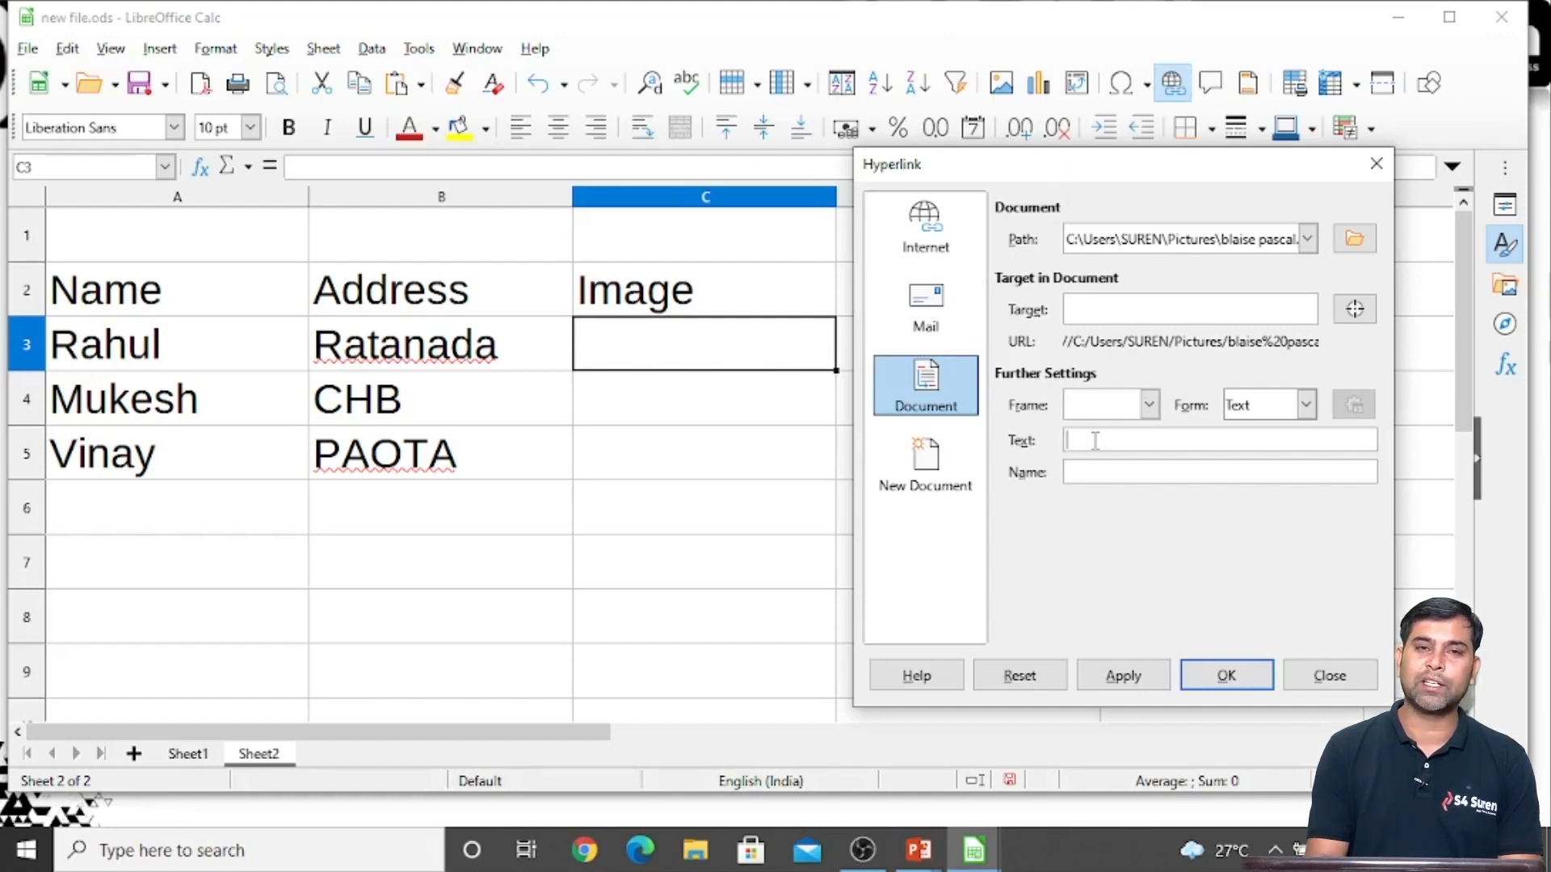
{"action": "type", "text": "RAhul"}
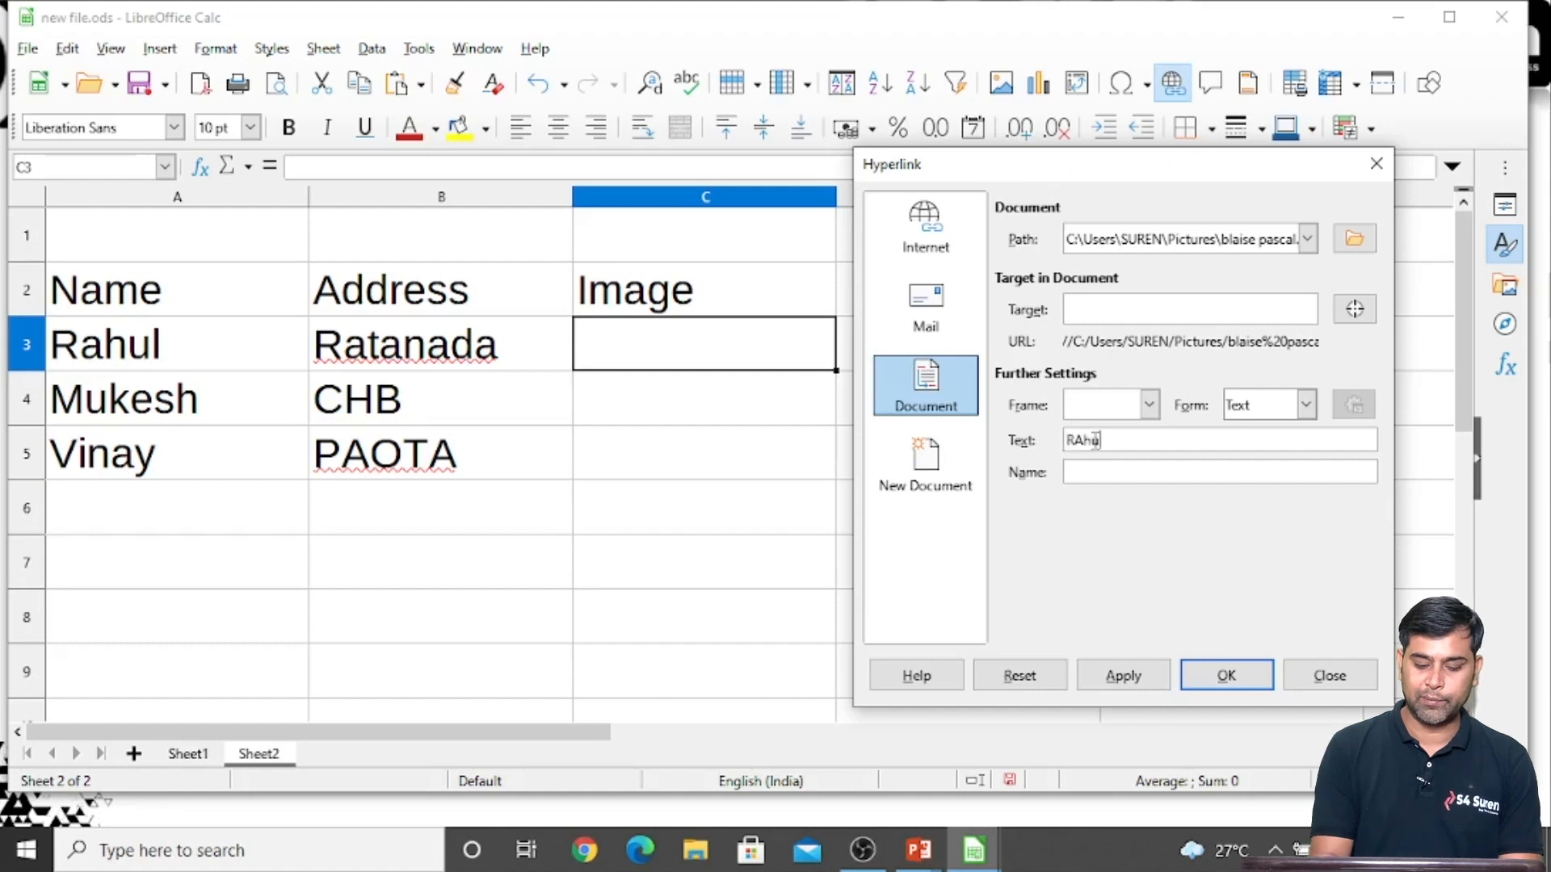
{"action": "type", "text": " Image"}
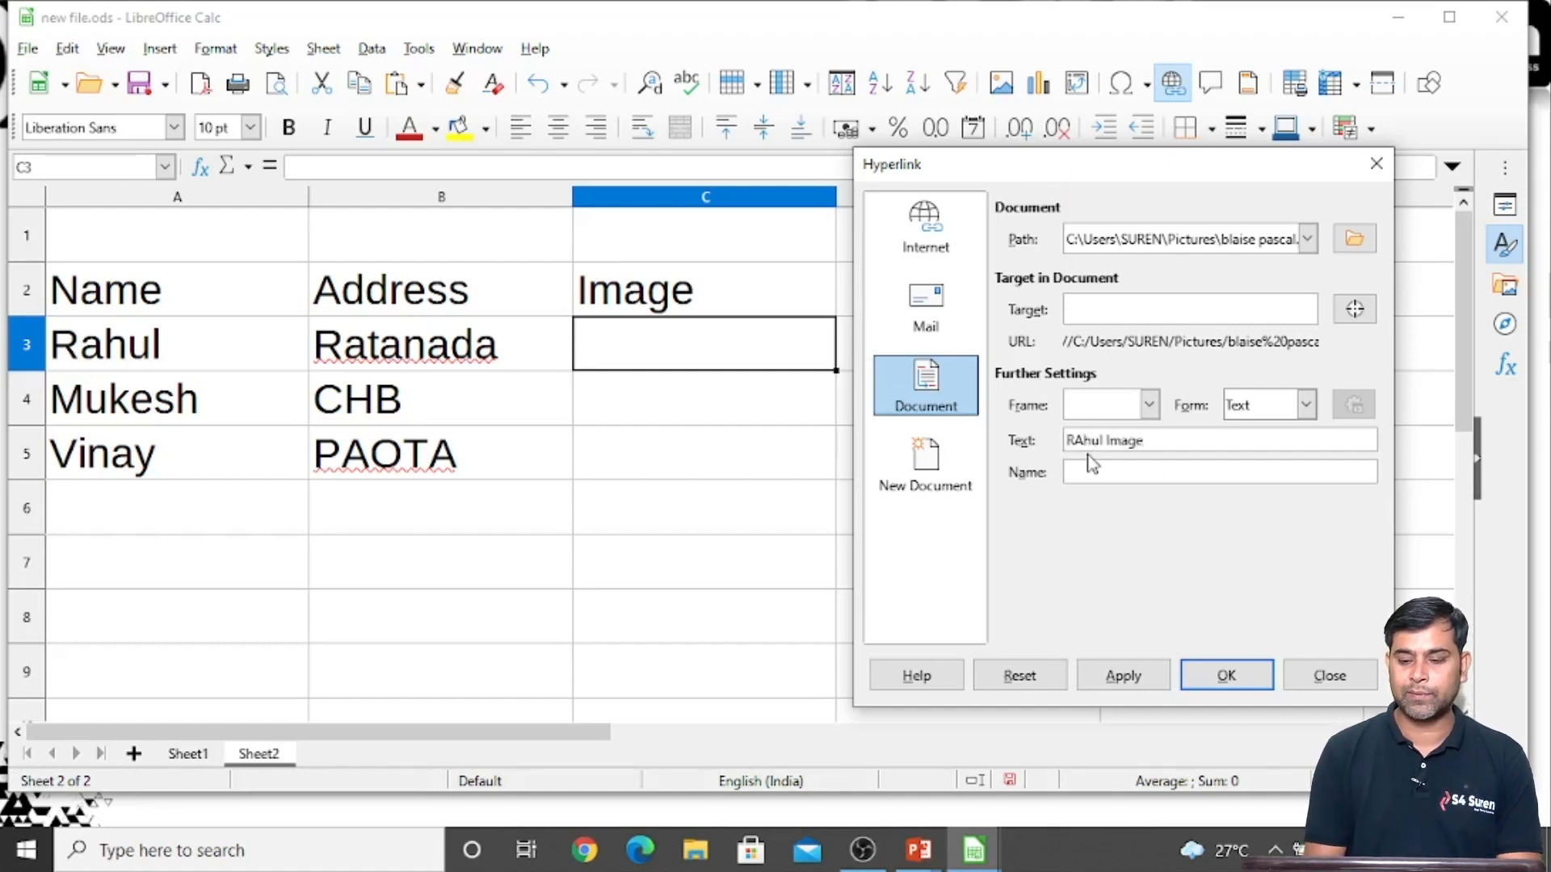
{"action": "left_click", "coordinate": [1084, 440]}
{"action": "key", "text": "BackSpace"}
{"action": "type", "text": "a"}
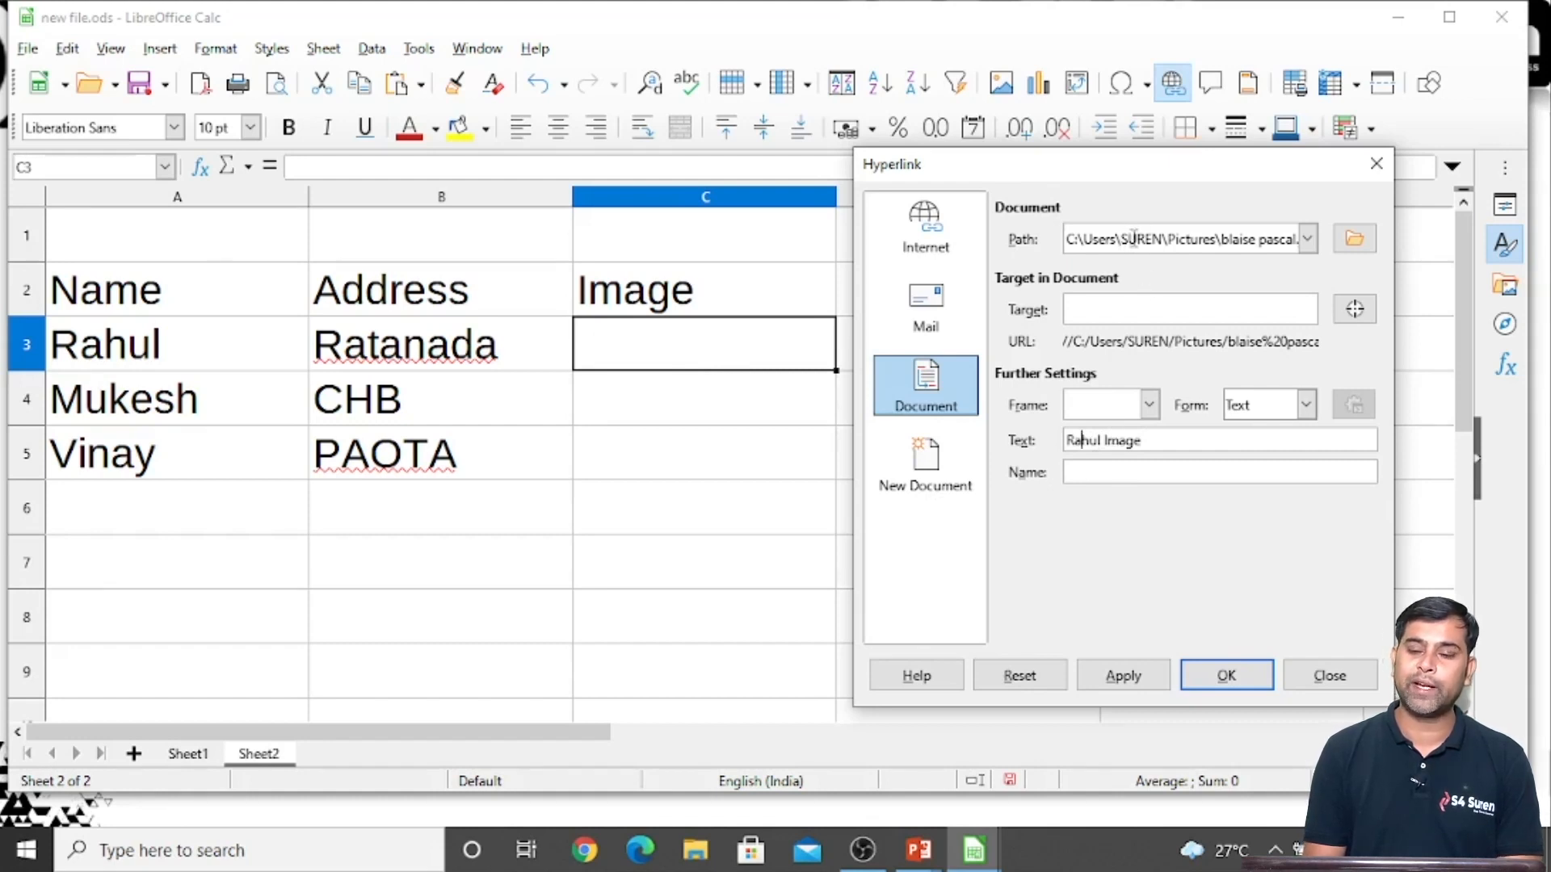
{"action": "left_click", "coordinate": [1218, 682]}
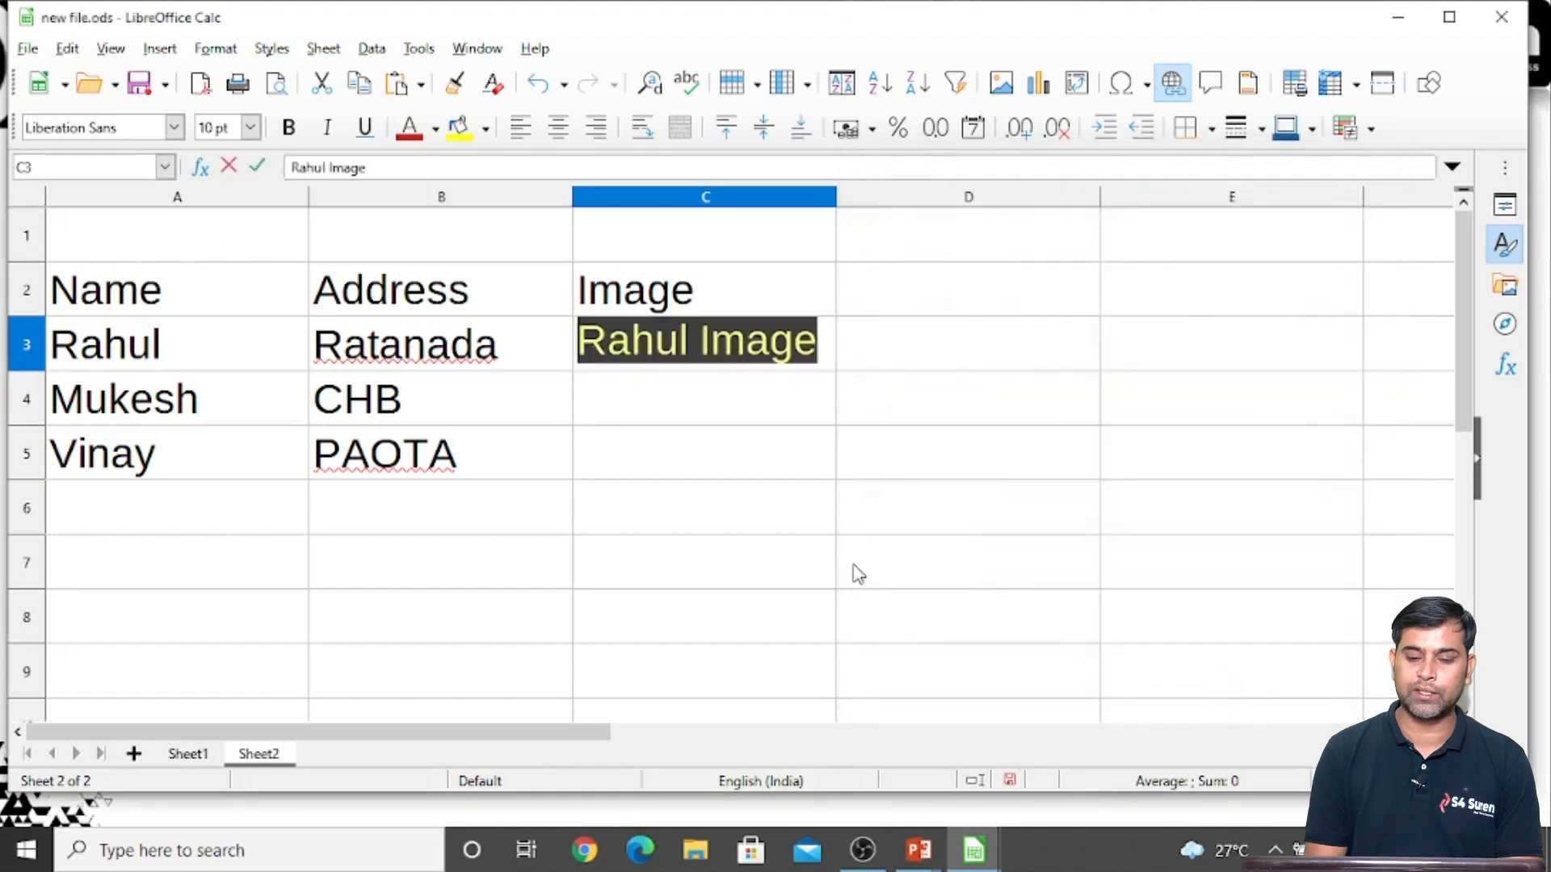
Test the hyperlink in C3 by opening its linked picture, and close the image viewer
{"action": "left_click", "coordinate": [670, 509]}
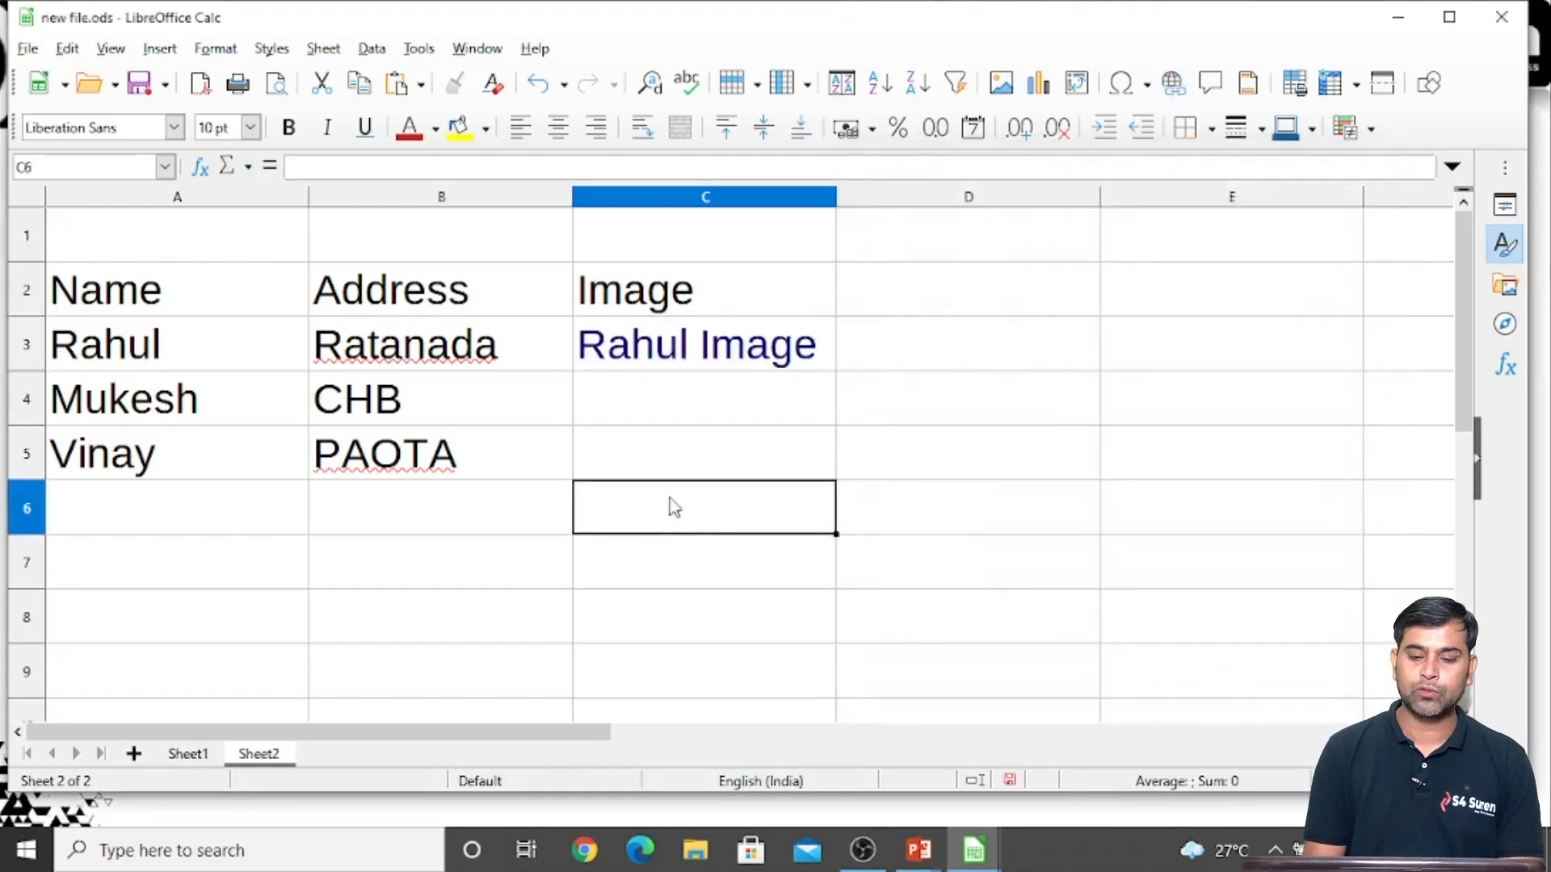
{"action": "left_click", "coordinate": [663, 348], "text": "ctrl"}
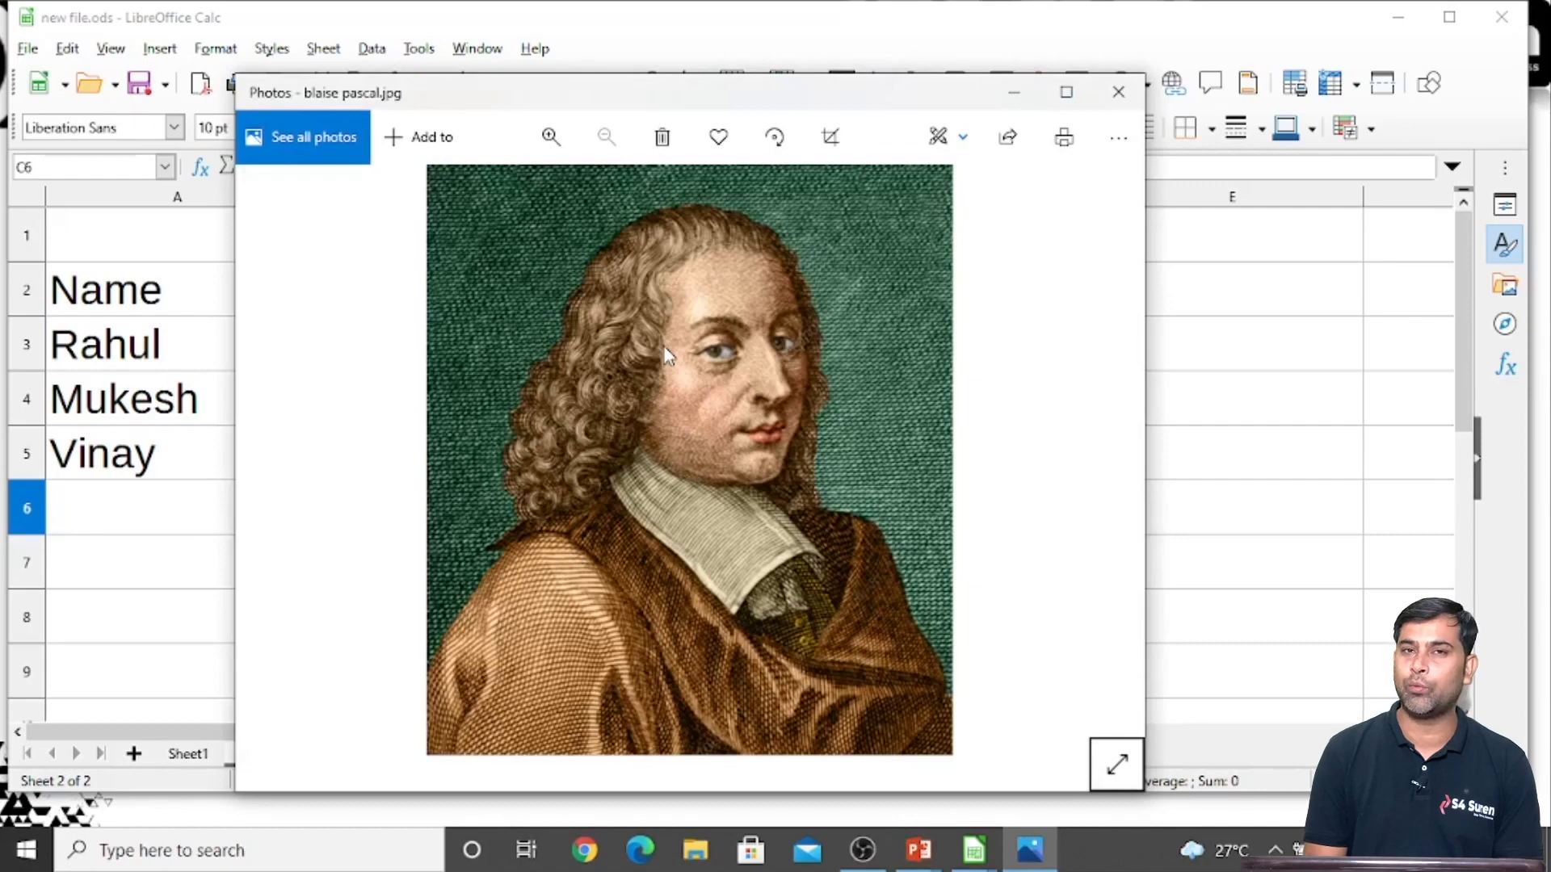
{"action": "left_click", "coordinate": [1115, 93]}
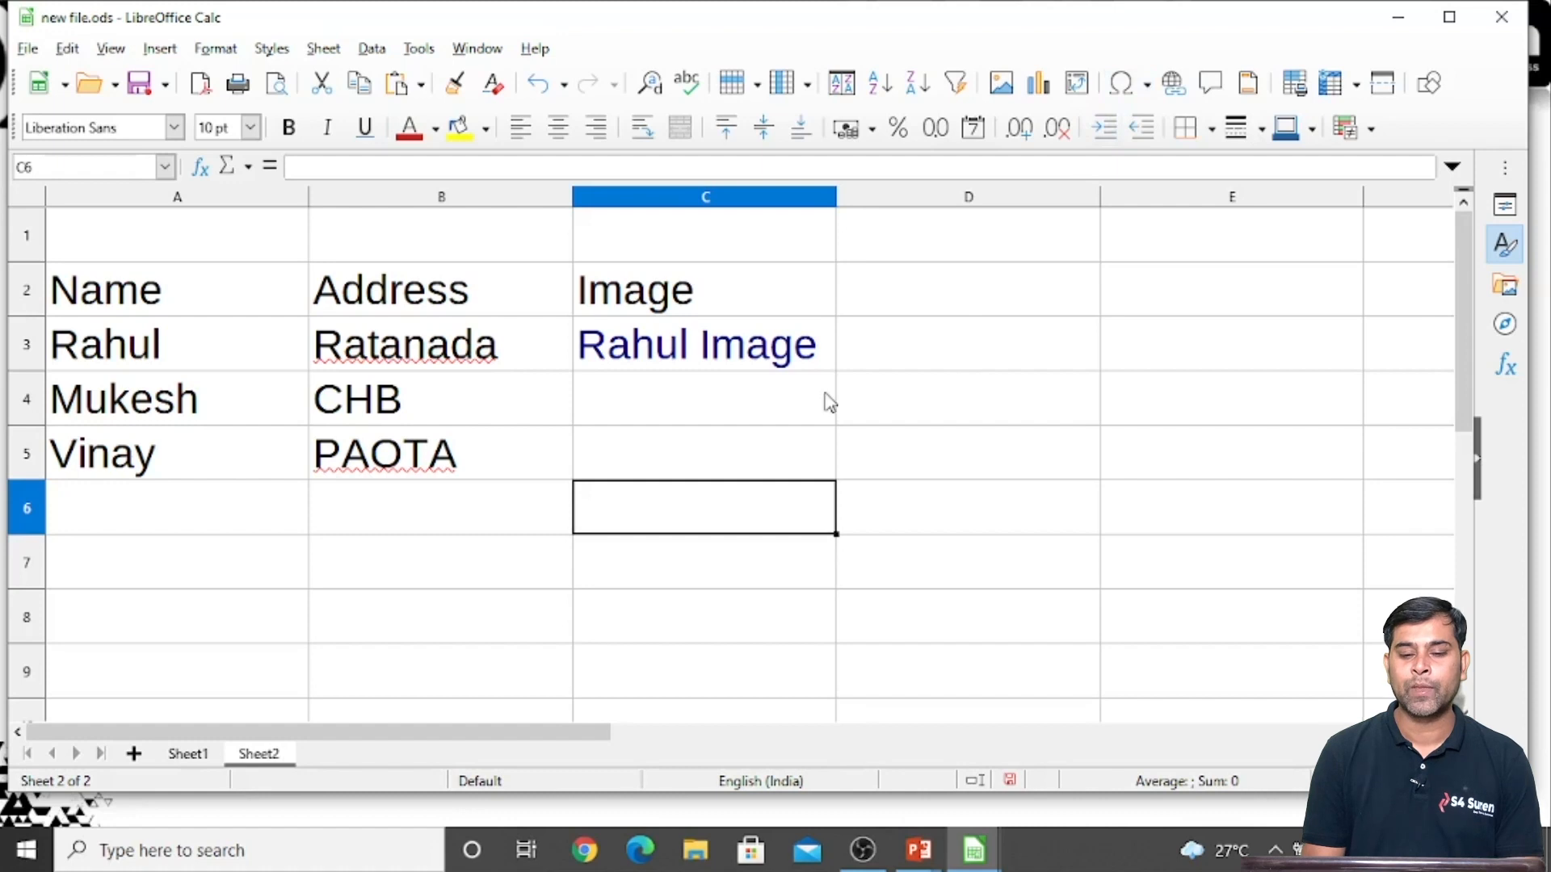
Start a new hyperlink in C4 and examine the settings of the Document, New Document, Mail and Internet link types
{"action": "left_click", "coordinate": [701, 420]}
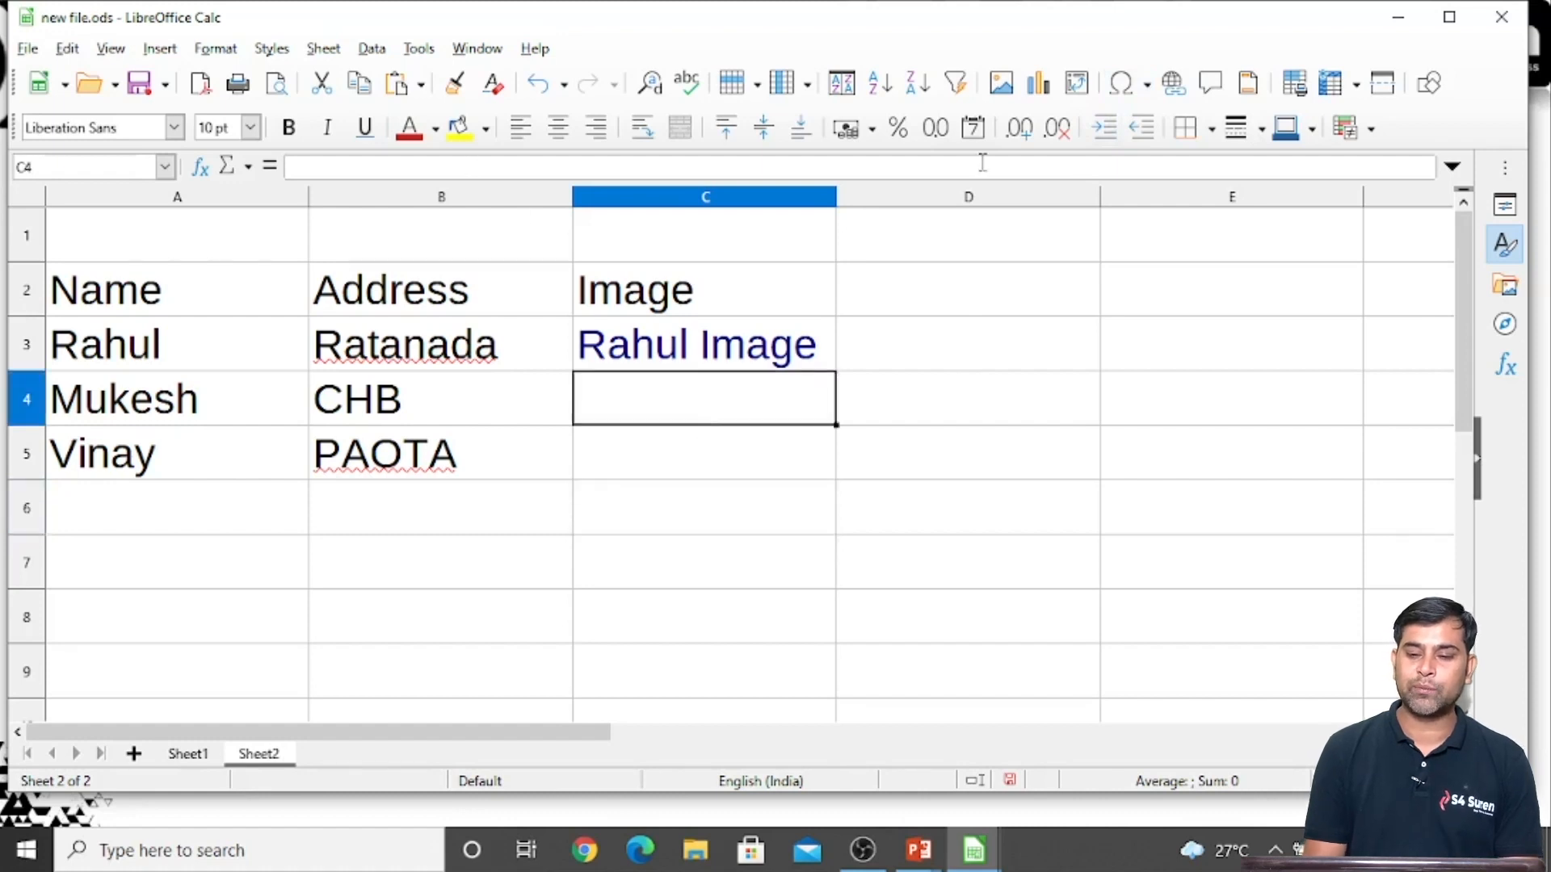
{"action": "left_click", "coordinate": [1176, 99]}
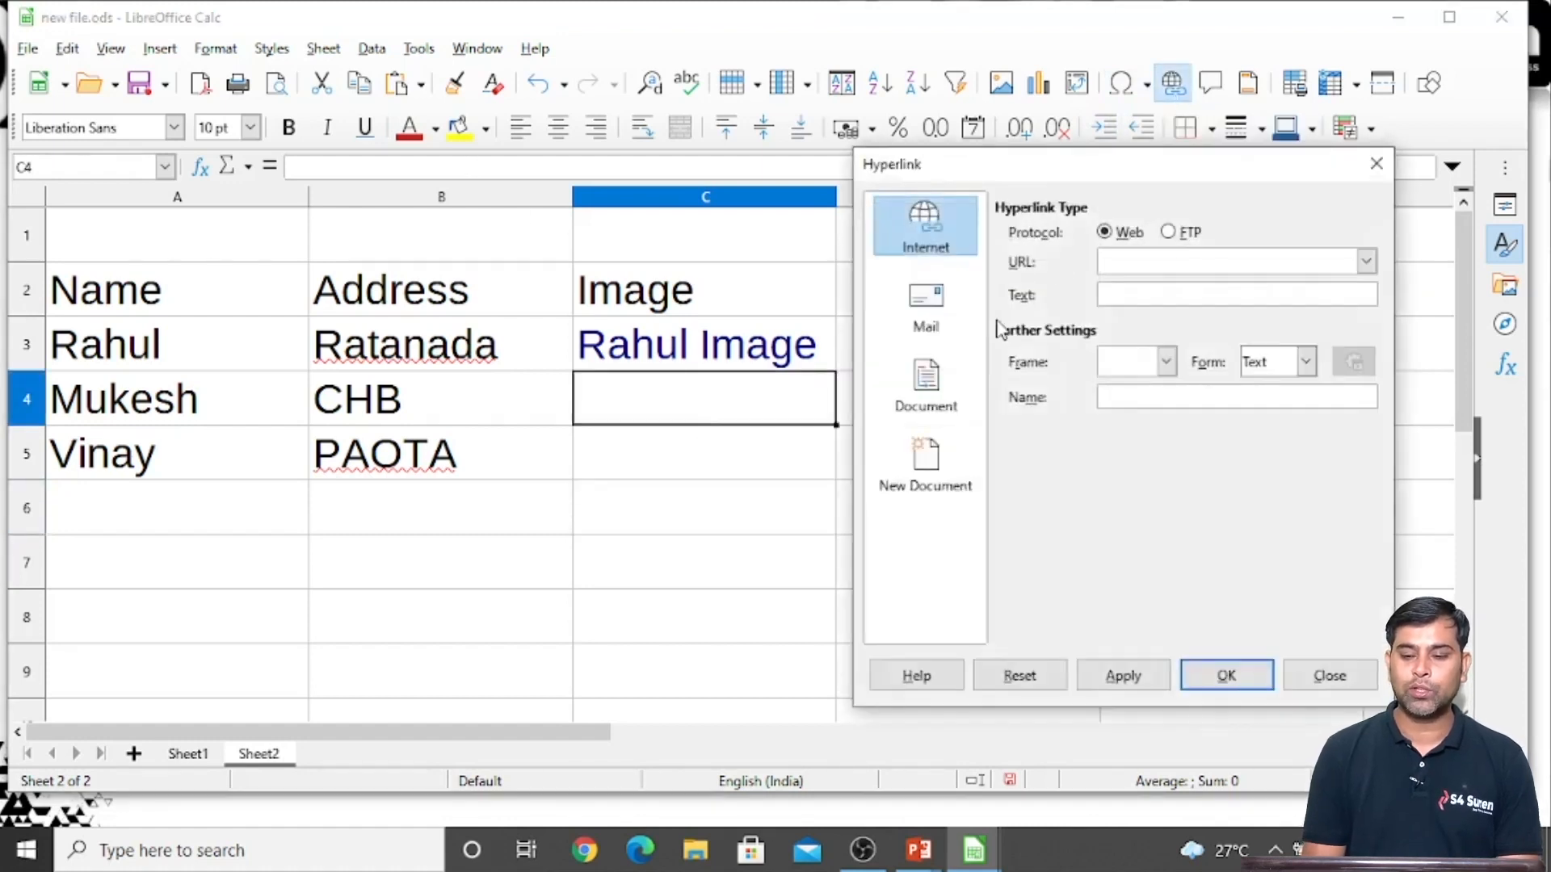
{"action": "left_click", "coordinate": [949, 393]}
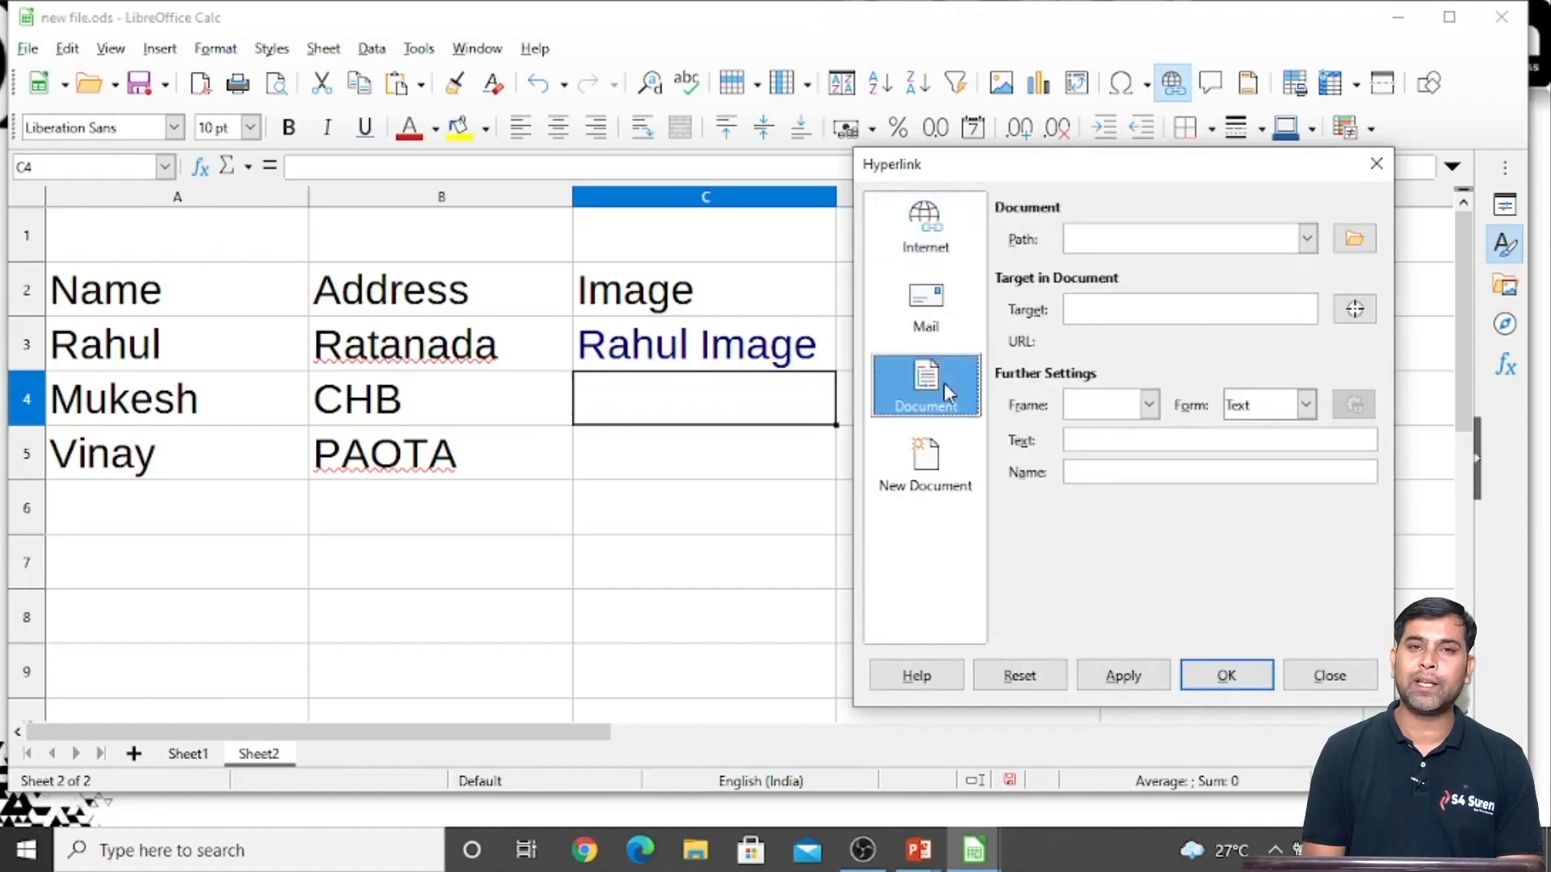
{"action": "left_click", "coordinate": [937, 467]}
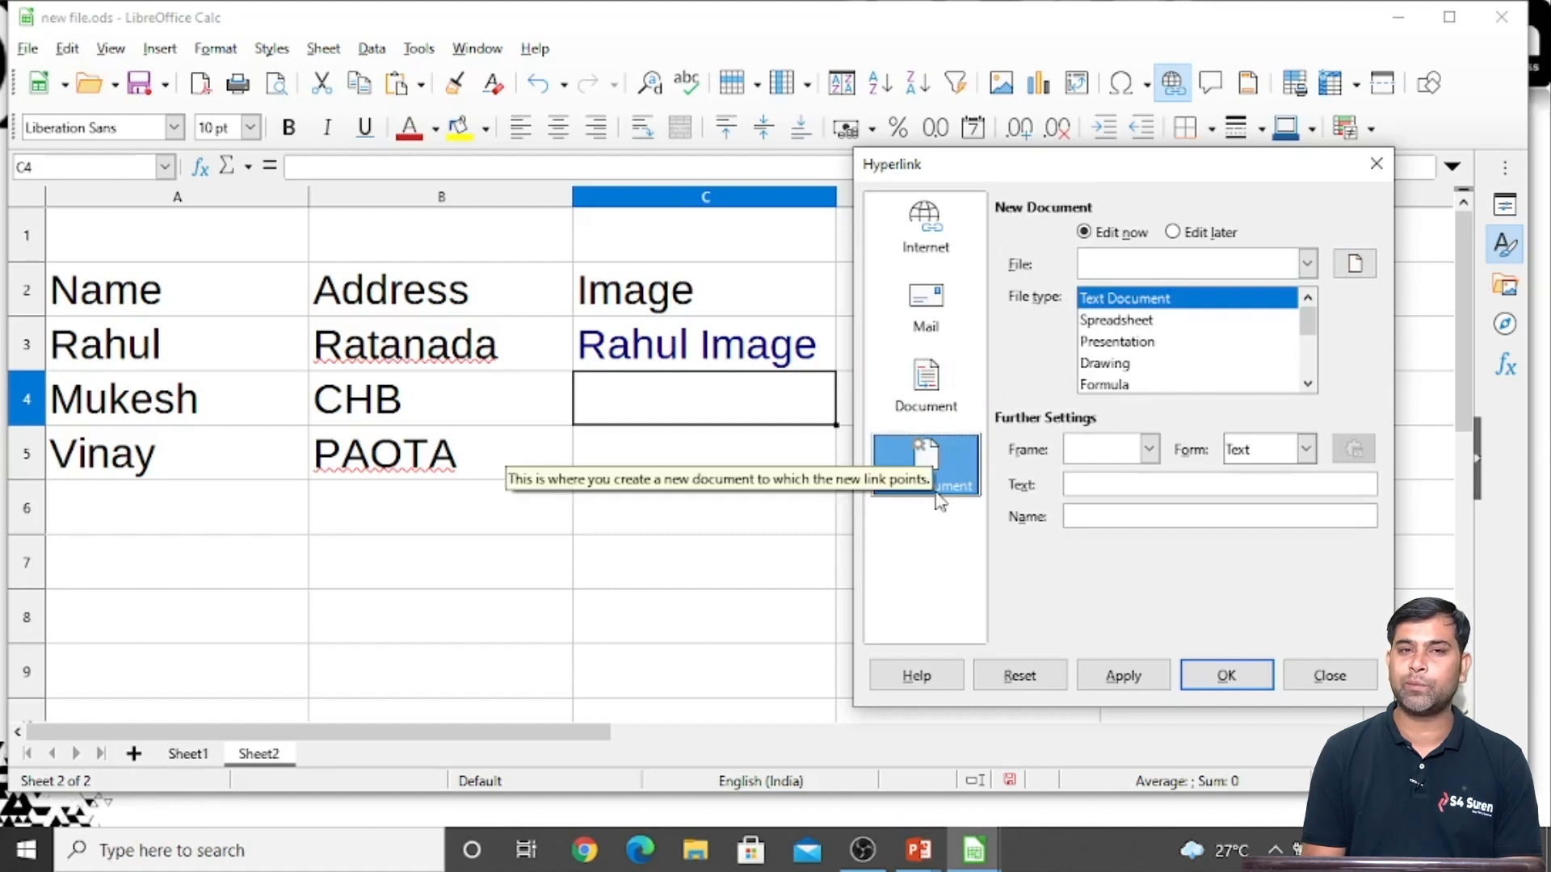
{"action": "left_click", "coordinate": [1140, 344]}
{"action": "left_click", "coordinate": [1120, 368]}
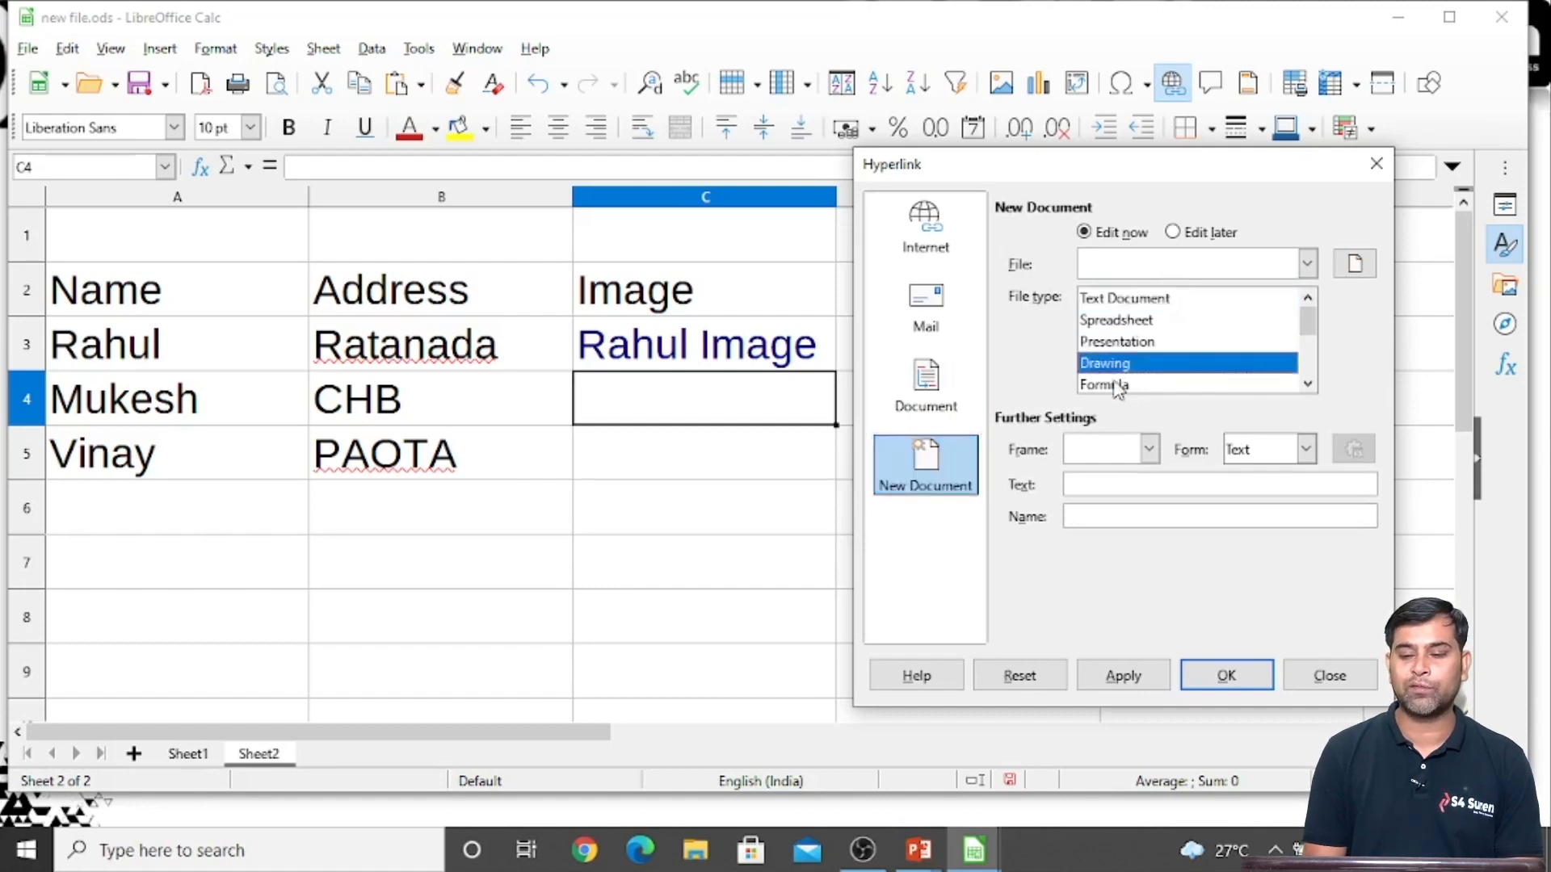
{"action": "left_click", "coordinate": [1118, 386]}
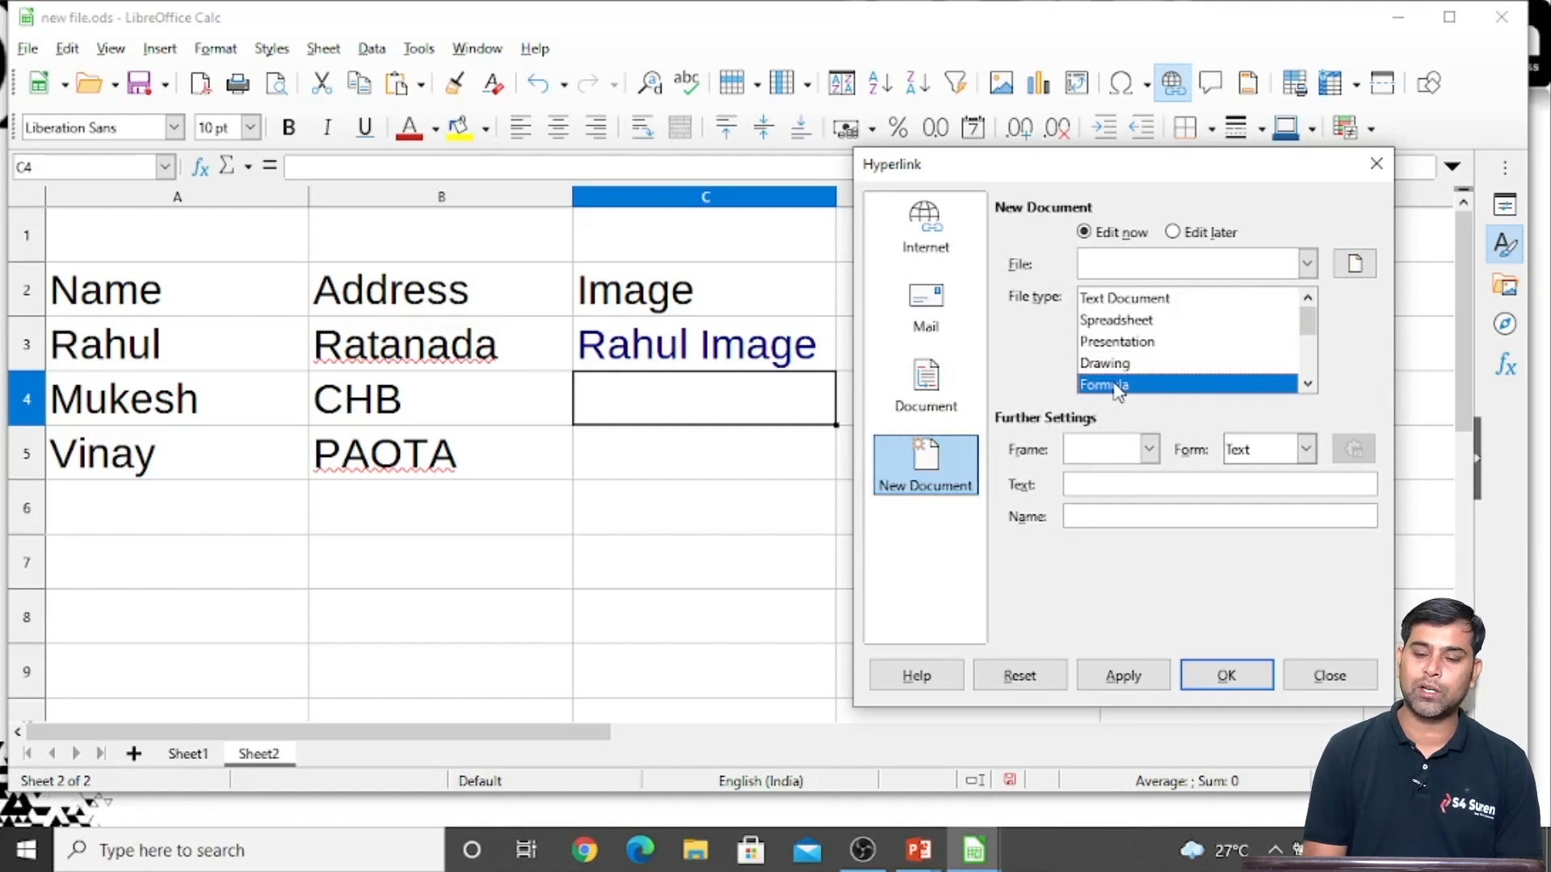
{"action": "left_click", "coordinate": [1104, 487]}
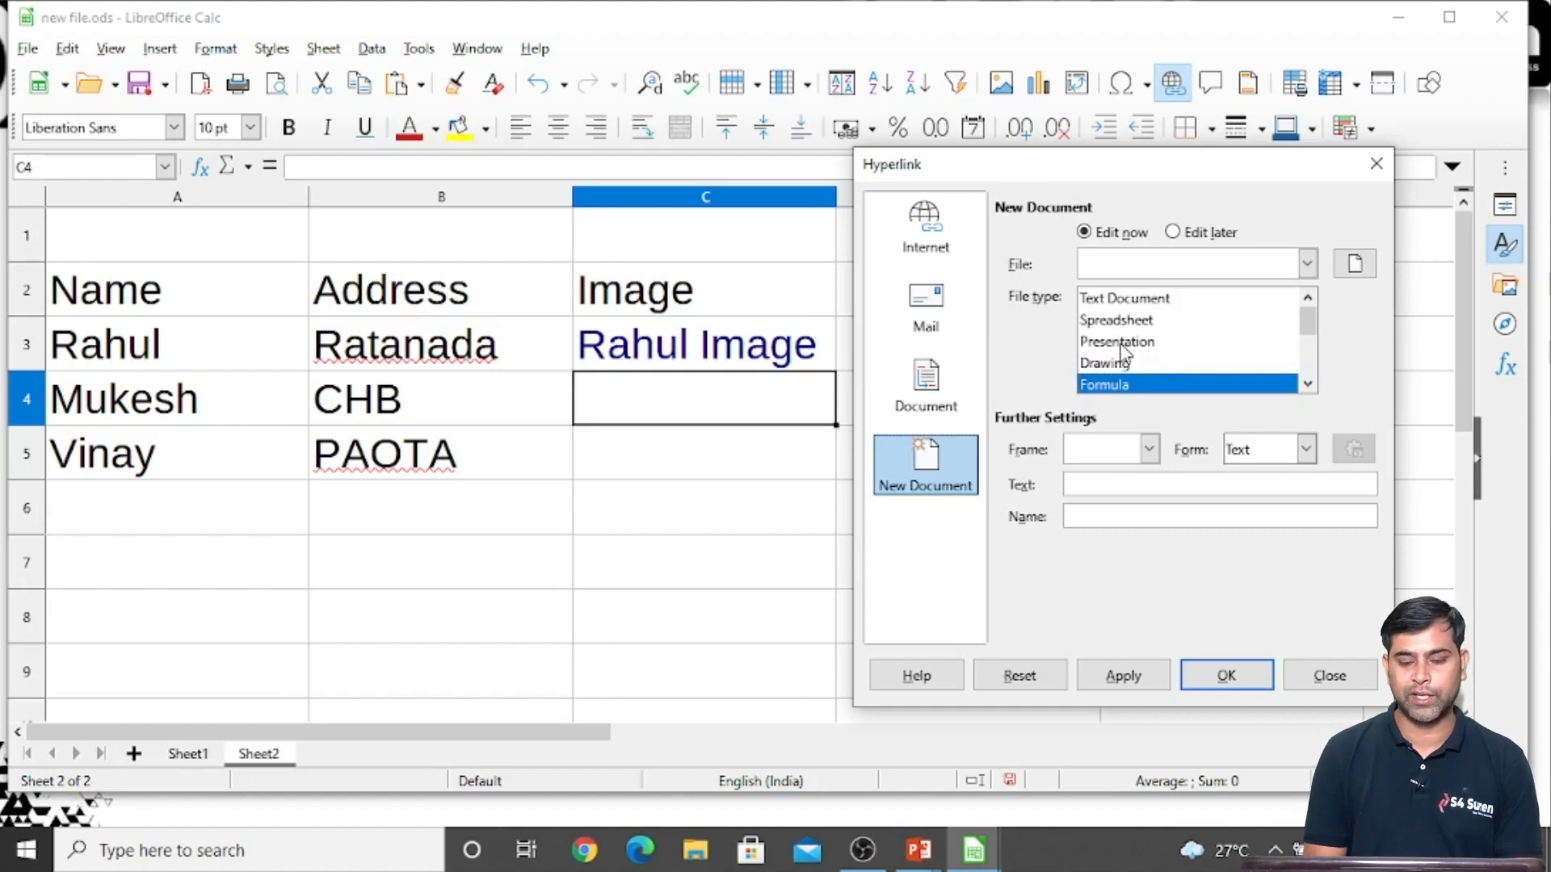
{"action": "left_click", "coordinate": [913, 322]}
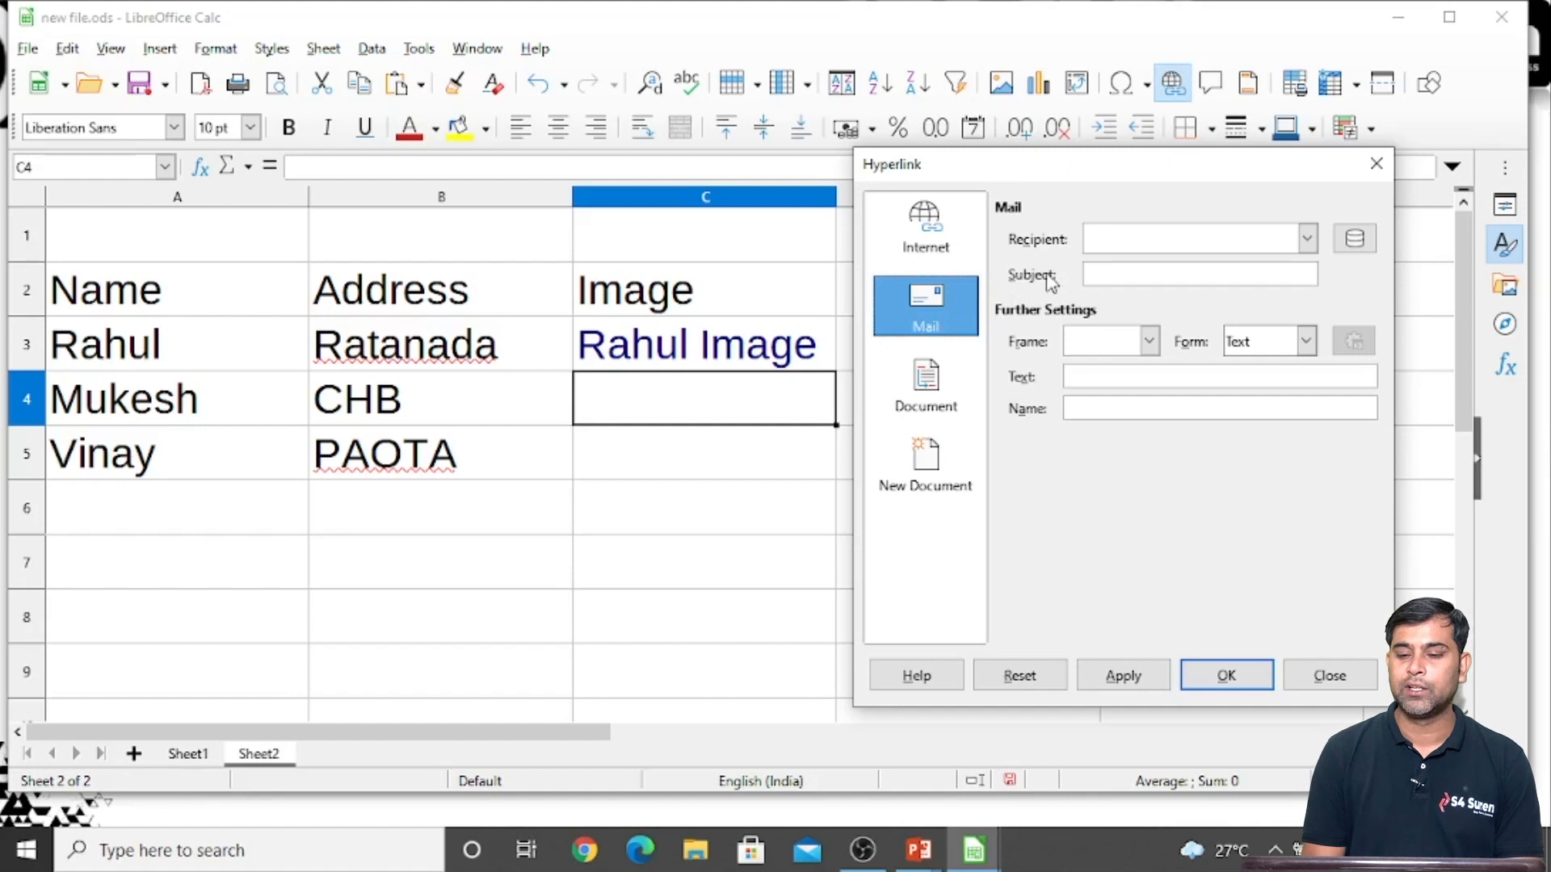
{"action": "left_click", "coordinate": [1119, 242]}
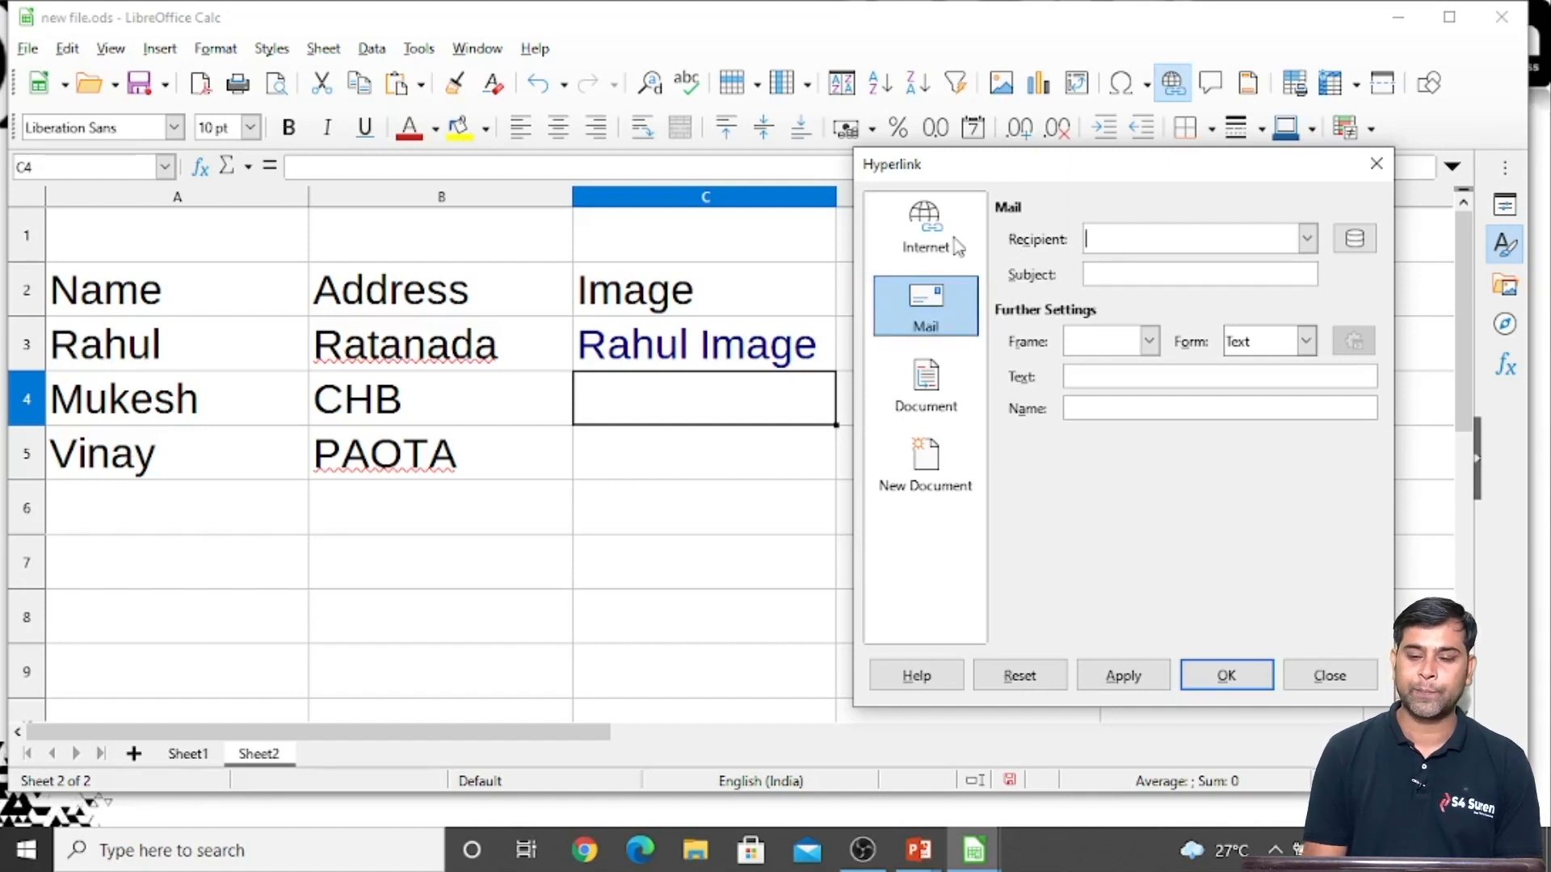
{"action": "left_click", "coordinate": [925, 235]}
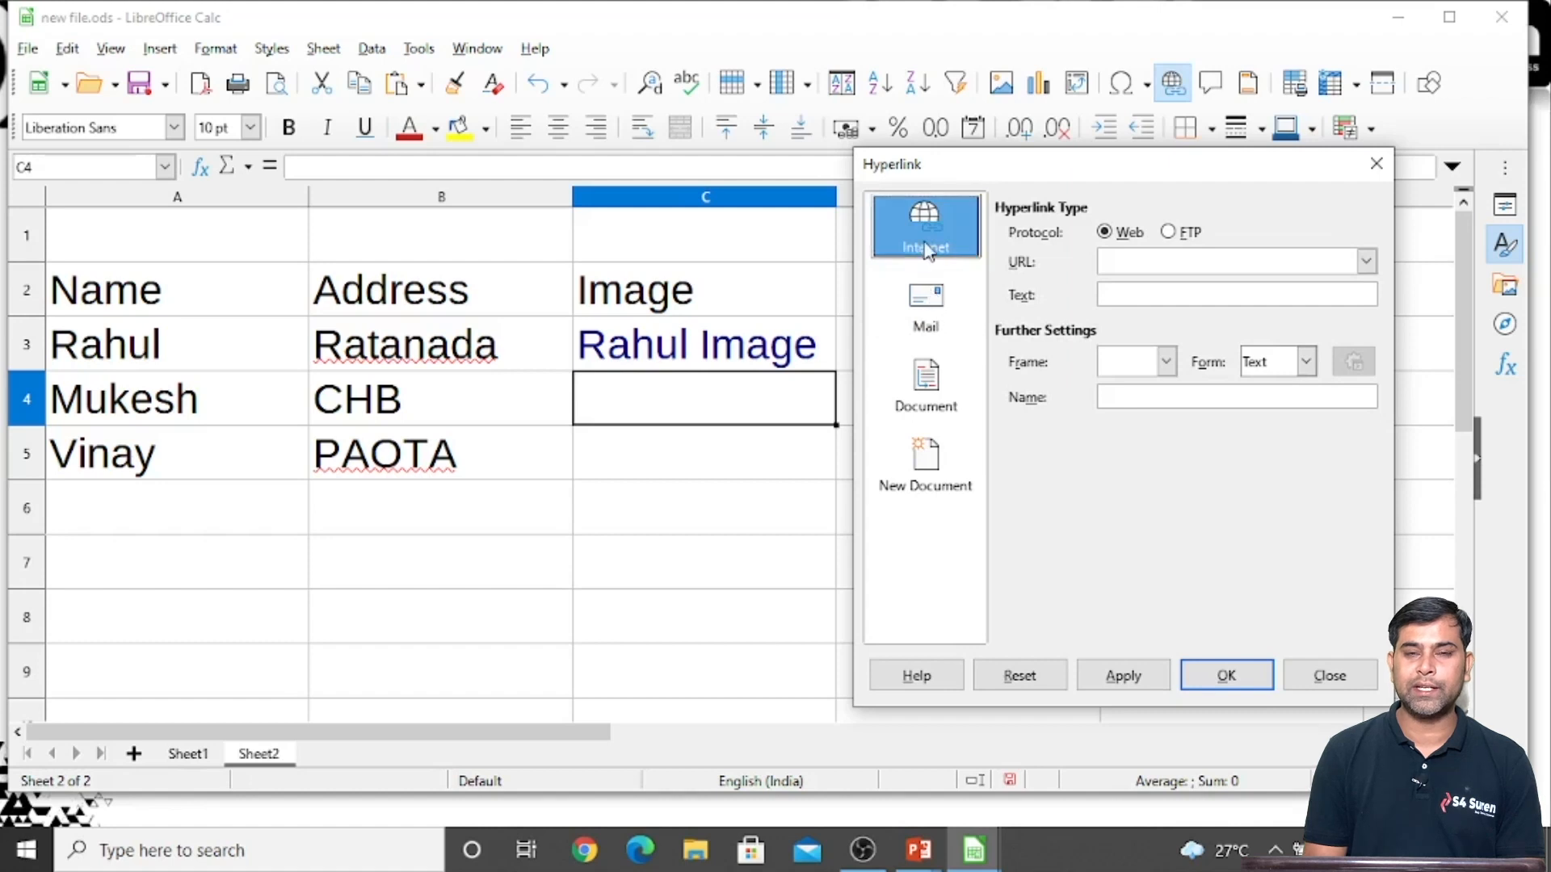
Switch to Chrome, open facebook.com and copy its web address for the hyperlink
{"action": "left_click", "coordinate": [585, 851]}
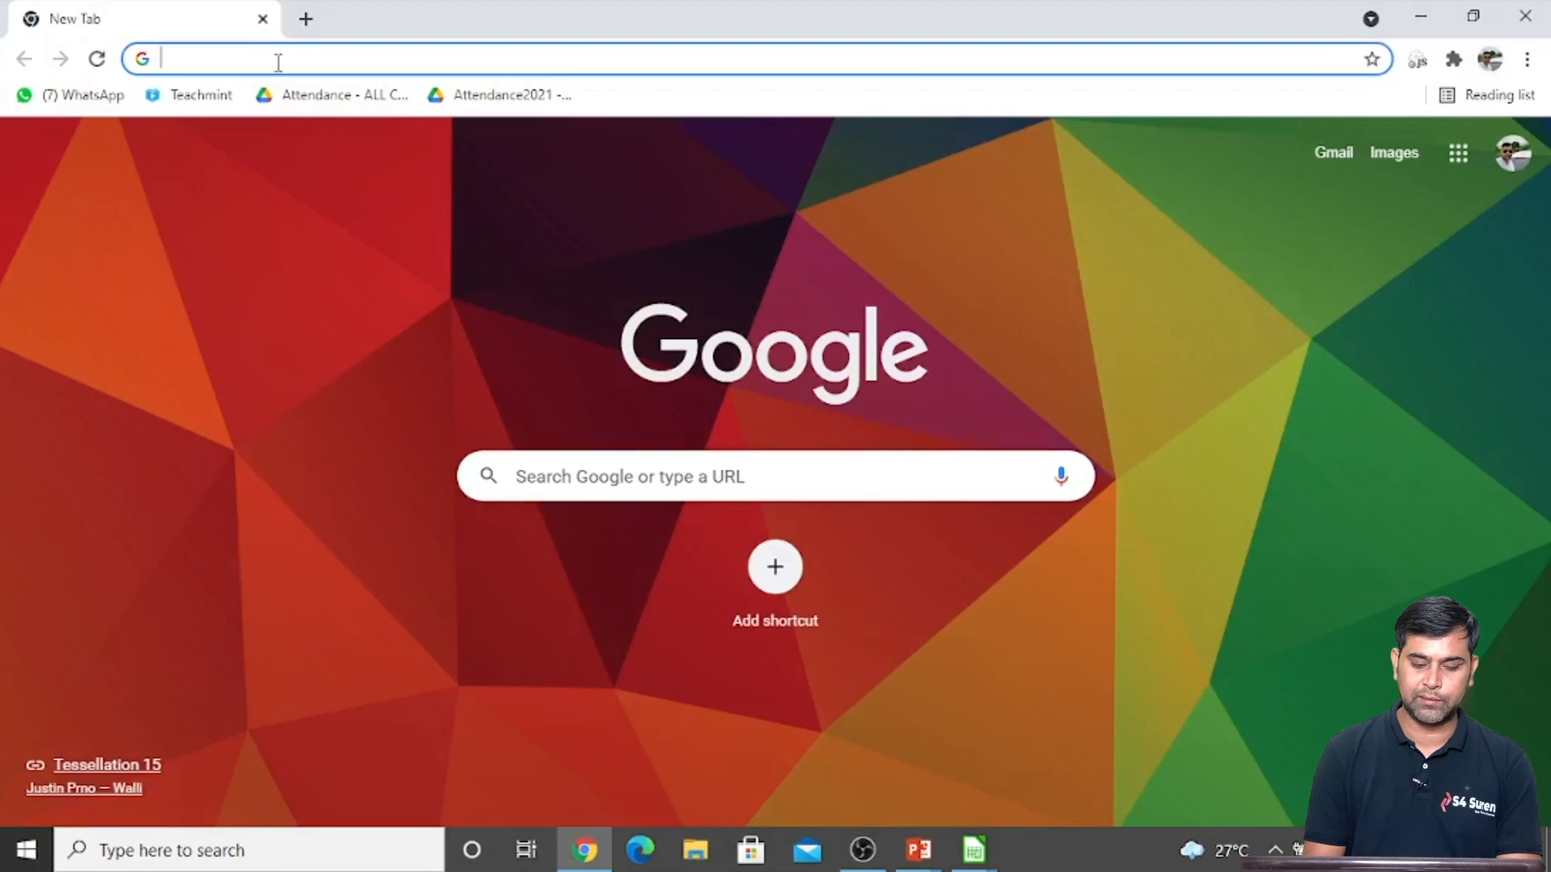
{"action": "type", "text": "face"}
{"action": "key", "text": "Return"}
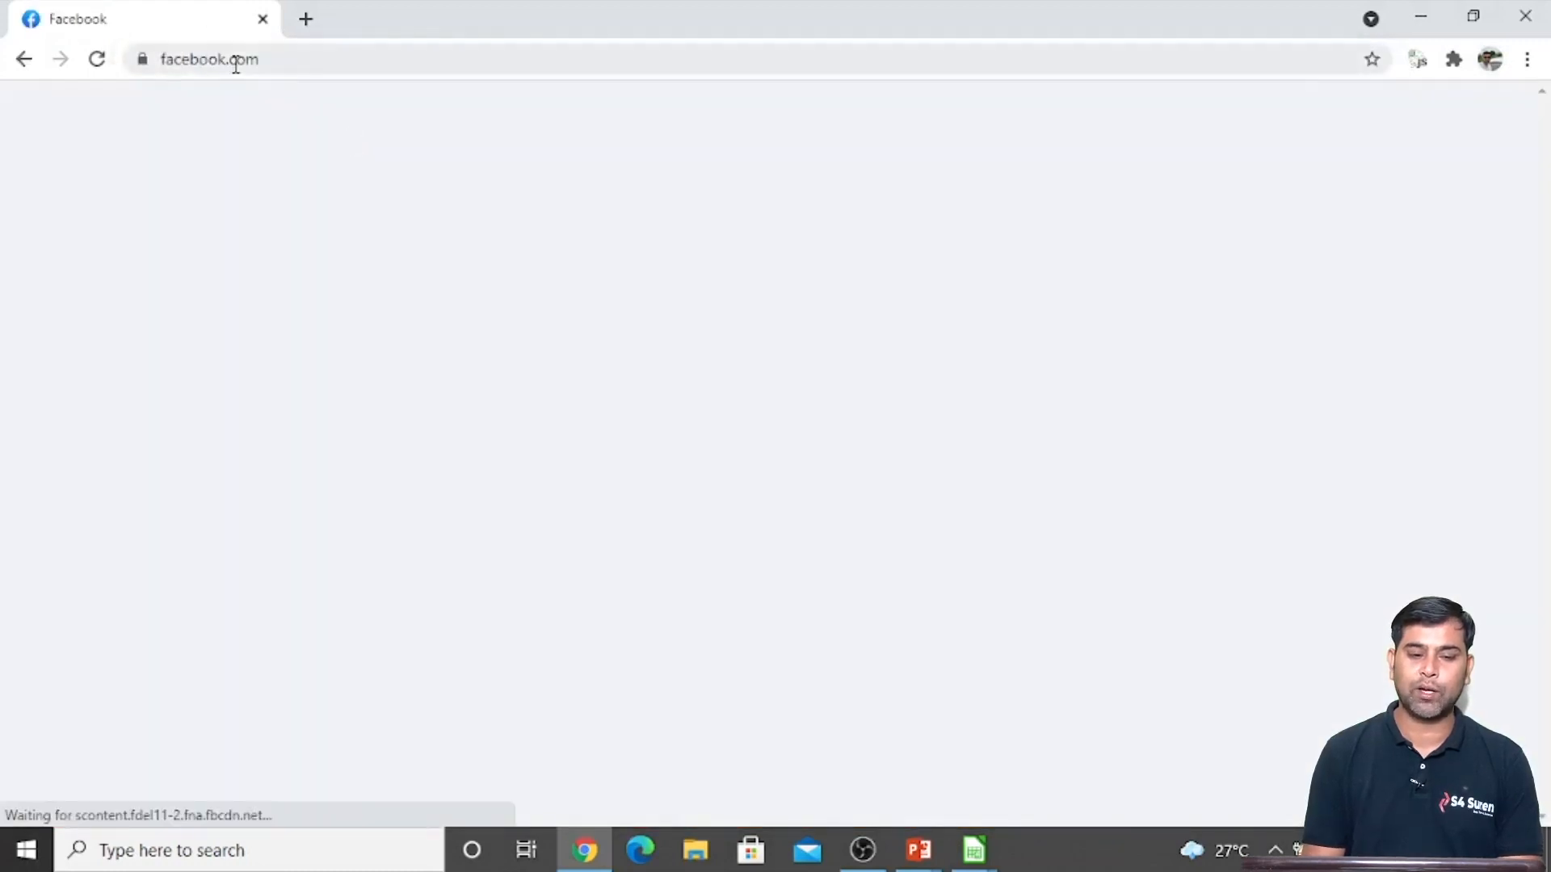
{"action": "double_click", "coordinate": [235, 65]}
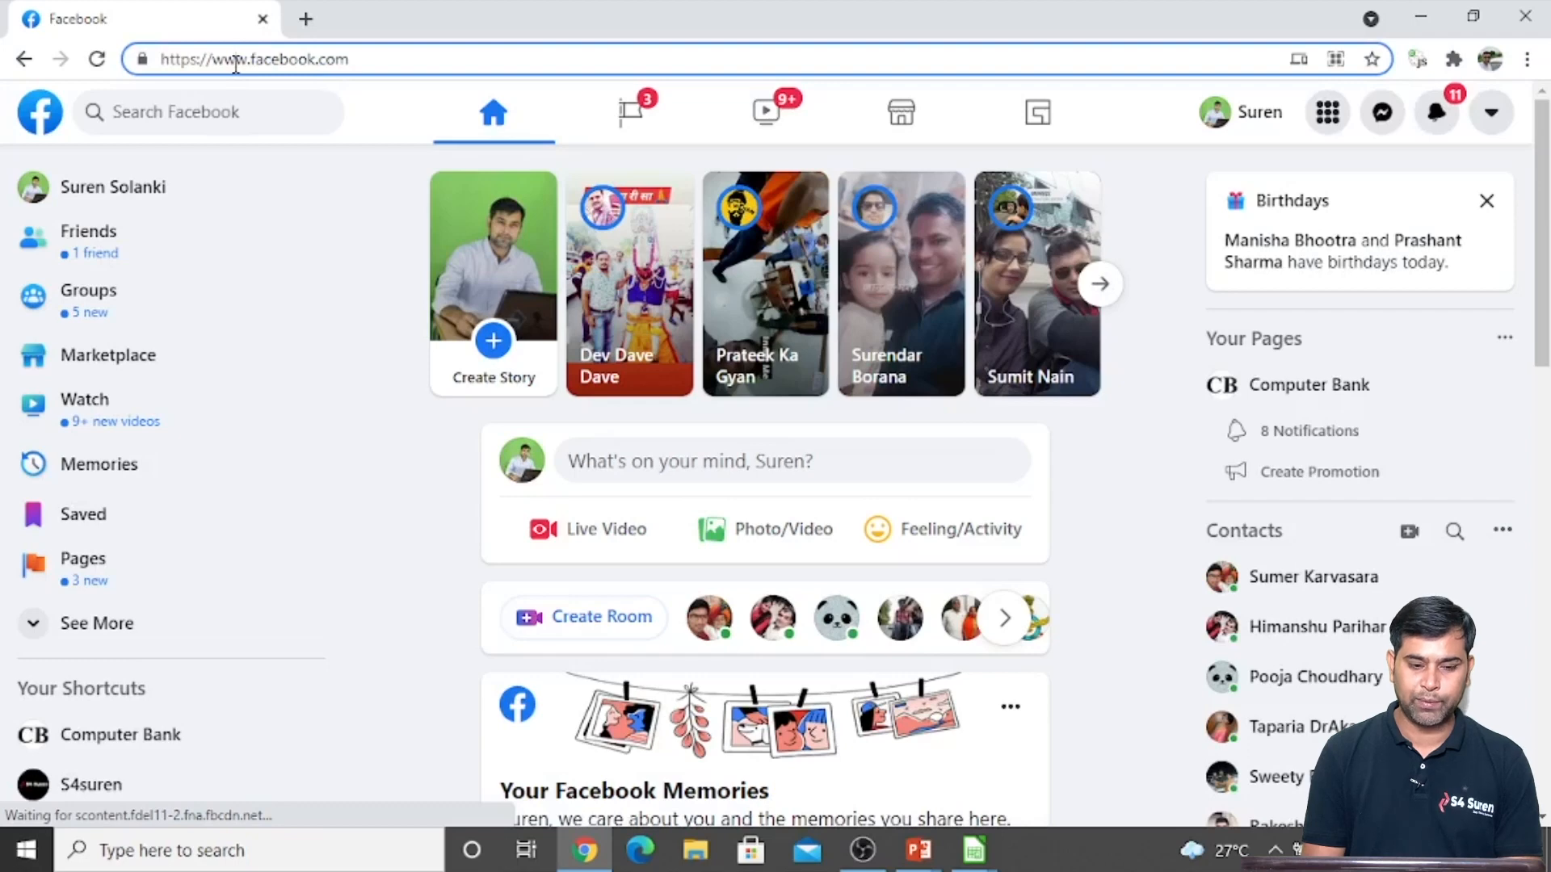
{"action": "triple_click", "coordinate": [235, 64]}
{"action": "key", "text": "ctrl+c"}
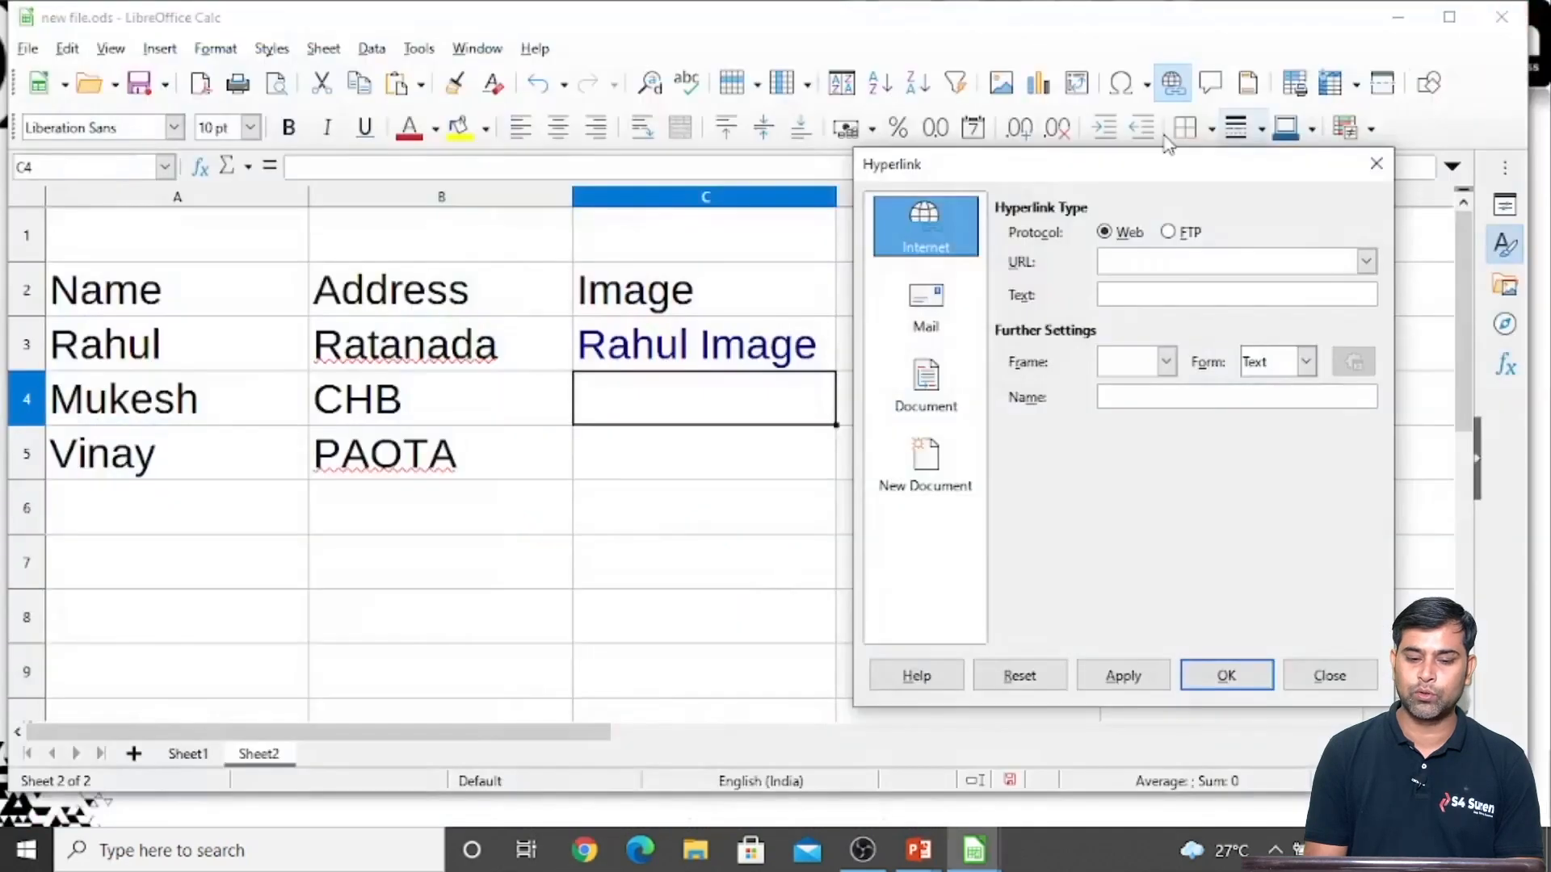
{"action": "left_click", "coordinate": [1121, 262]}
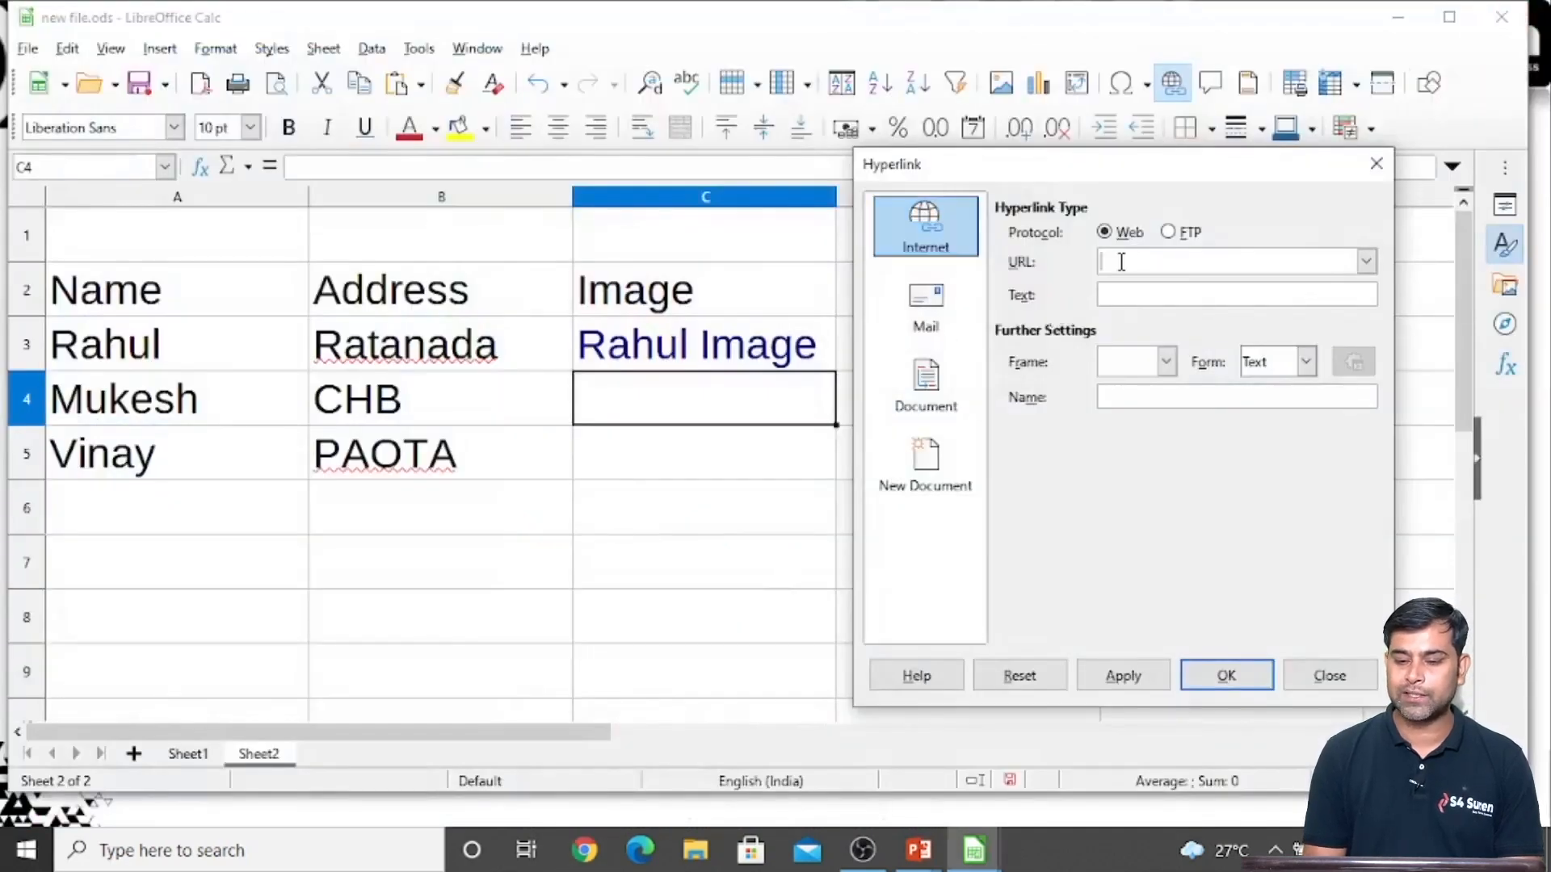
{"action": "key", "text": "ctrl+v"}
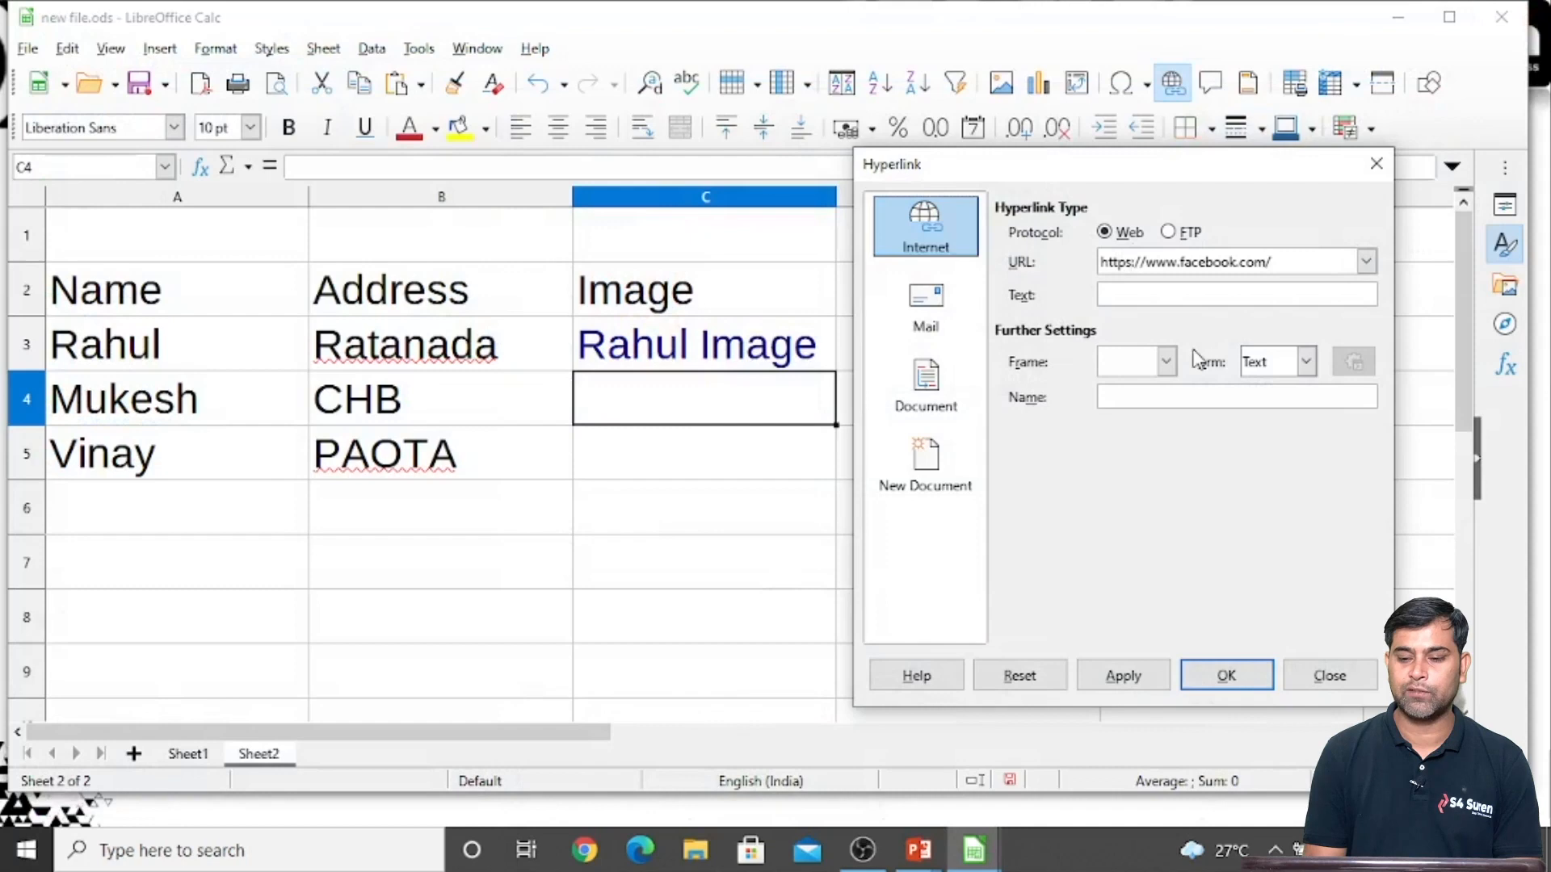
{"action": "left_click", "coordinate": [1123, 294]}
{"action": "type", "text": "FAcebook"}
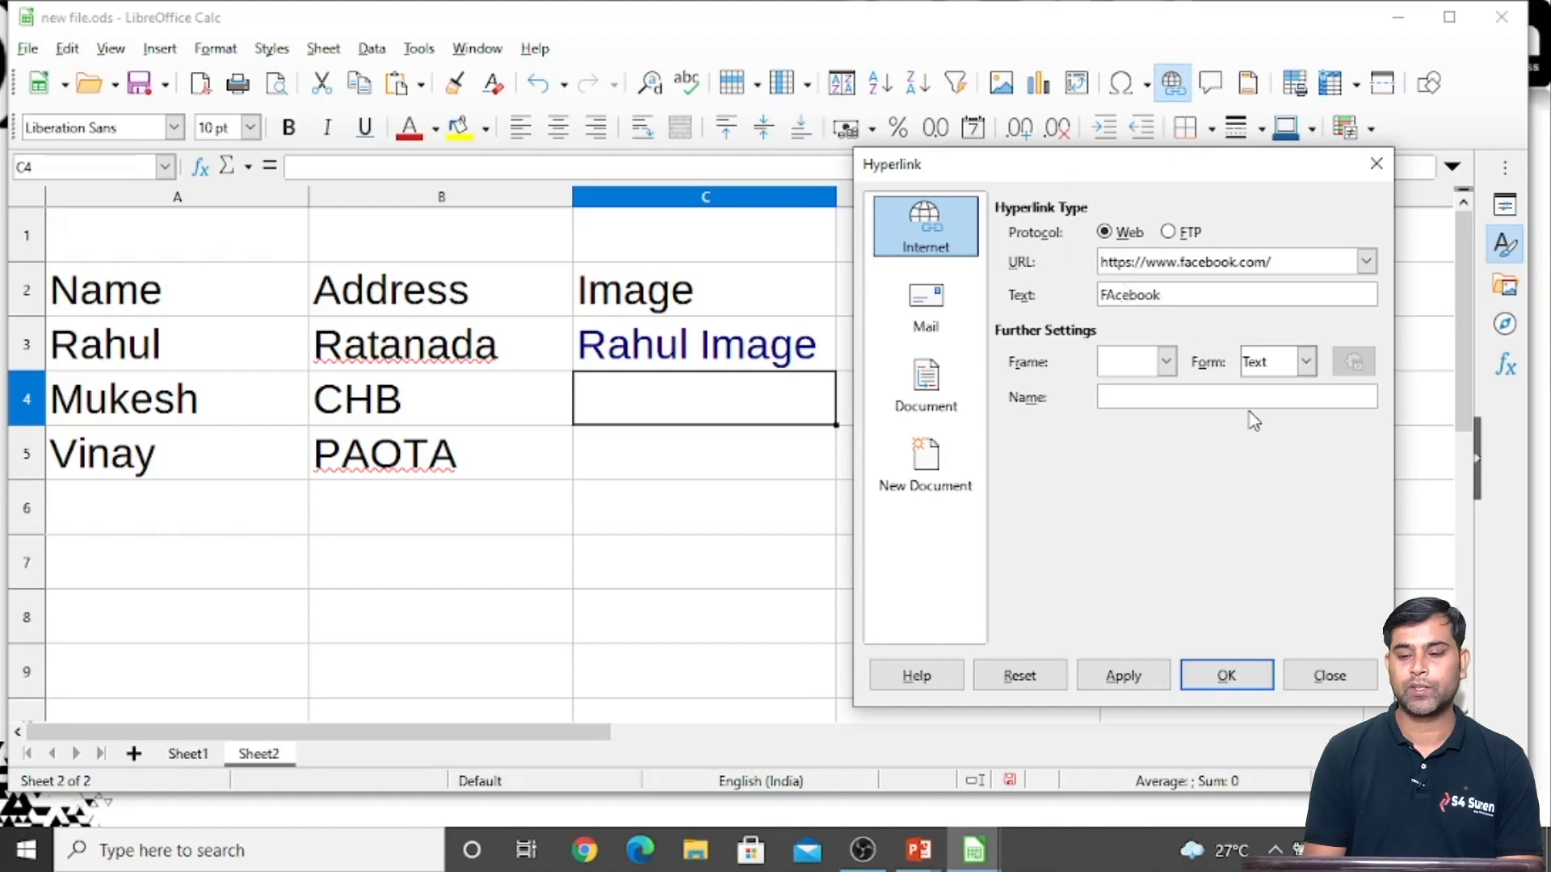
{"action": "key", "text": "Left"}
{"action": "key", "text": "Left"}
{"action": "key", "text": "Left"}
{"action": "key", "text": "Left"}
{"action": "key", "text": "Left"}
{"action": "key", "text": "BackSpace"}
{"action": "type", "text": "a"}
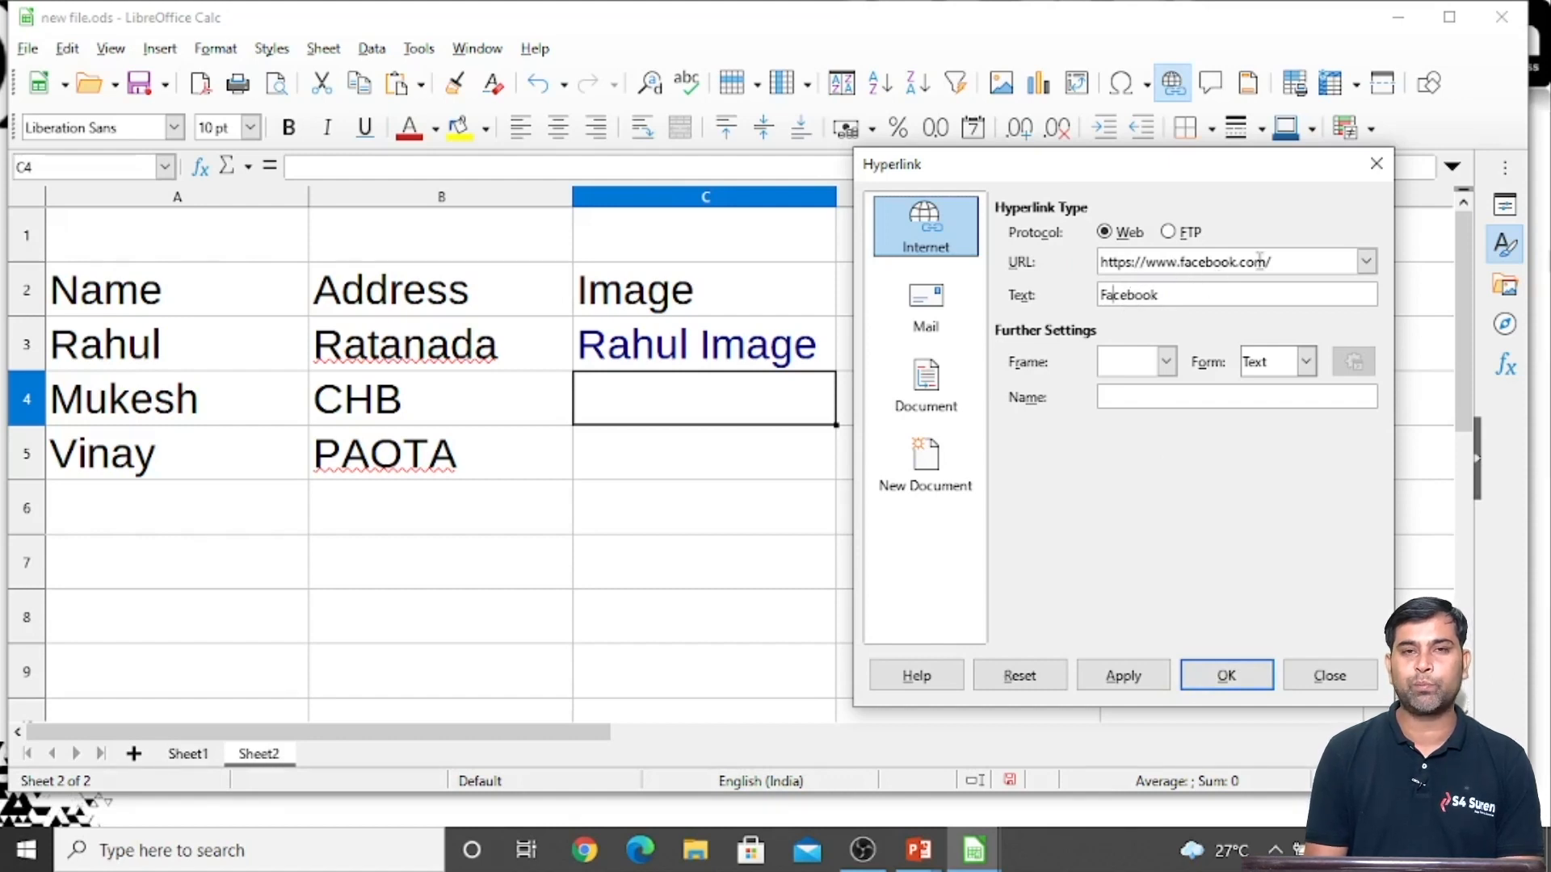
Apply the Facebook hyperlink to C4 and close the hyperlink settings
{"action": "left_click", "coordinate": [1122, 675]}
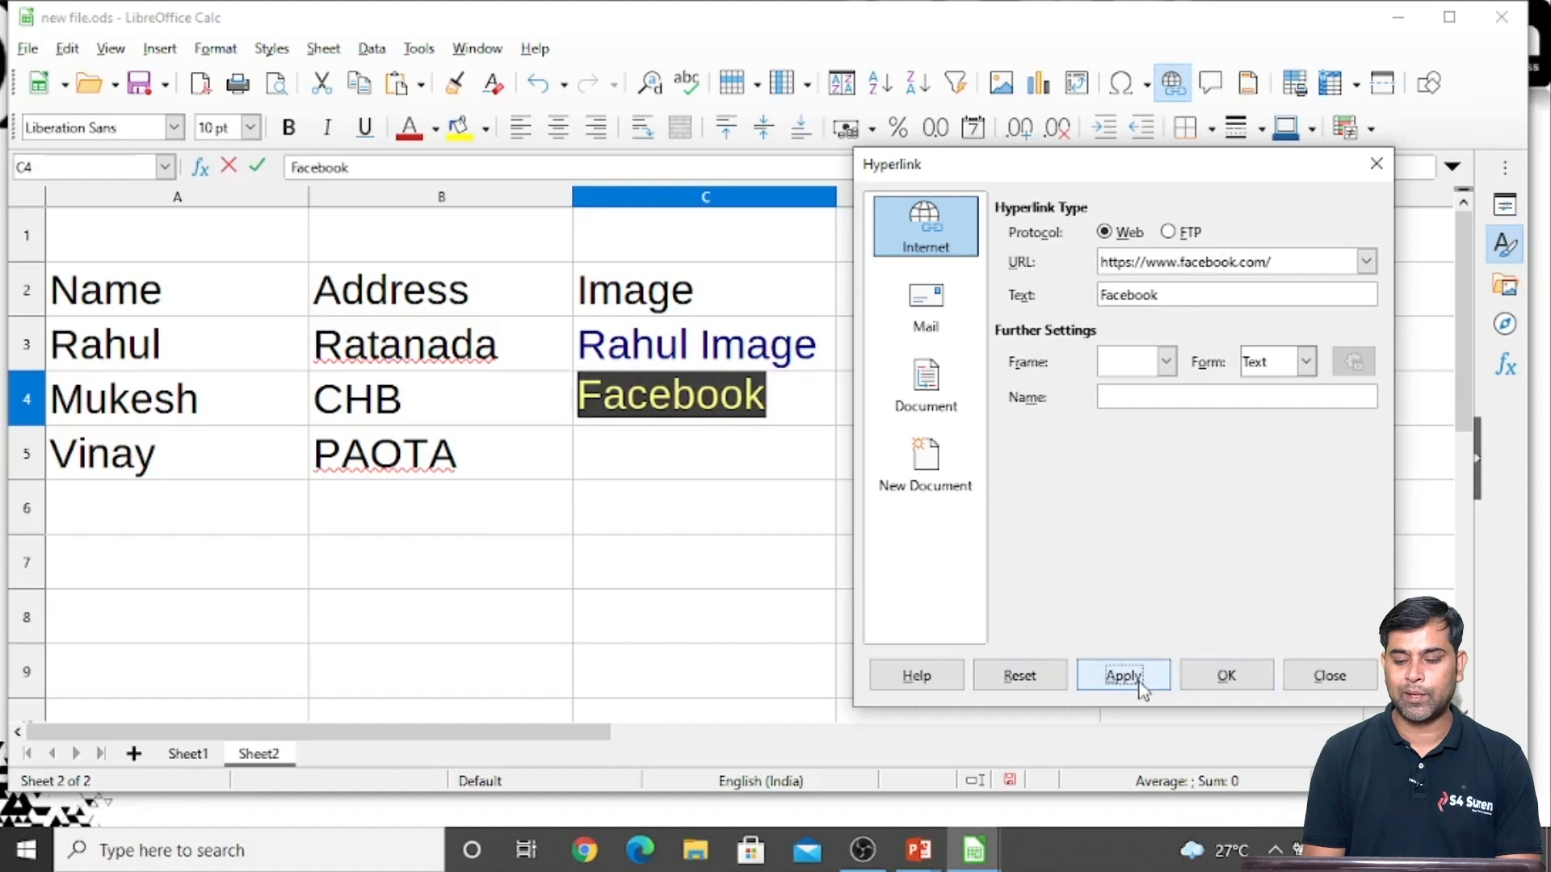
{"action": "left_click", "coordinate": [1215, 685]}
{"action": "left_click", "coordinate": [862, 557]}
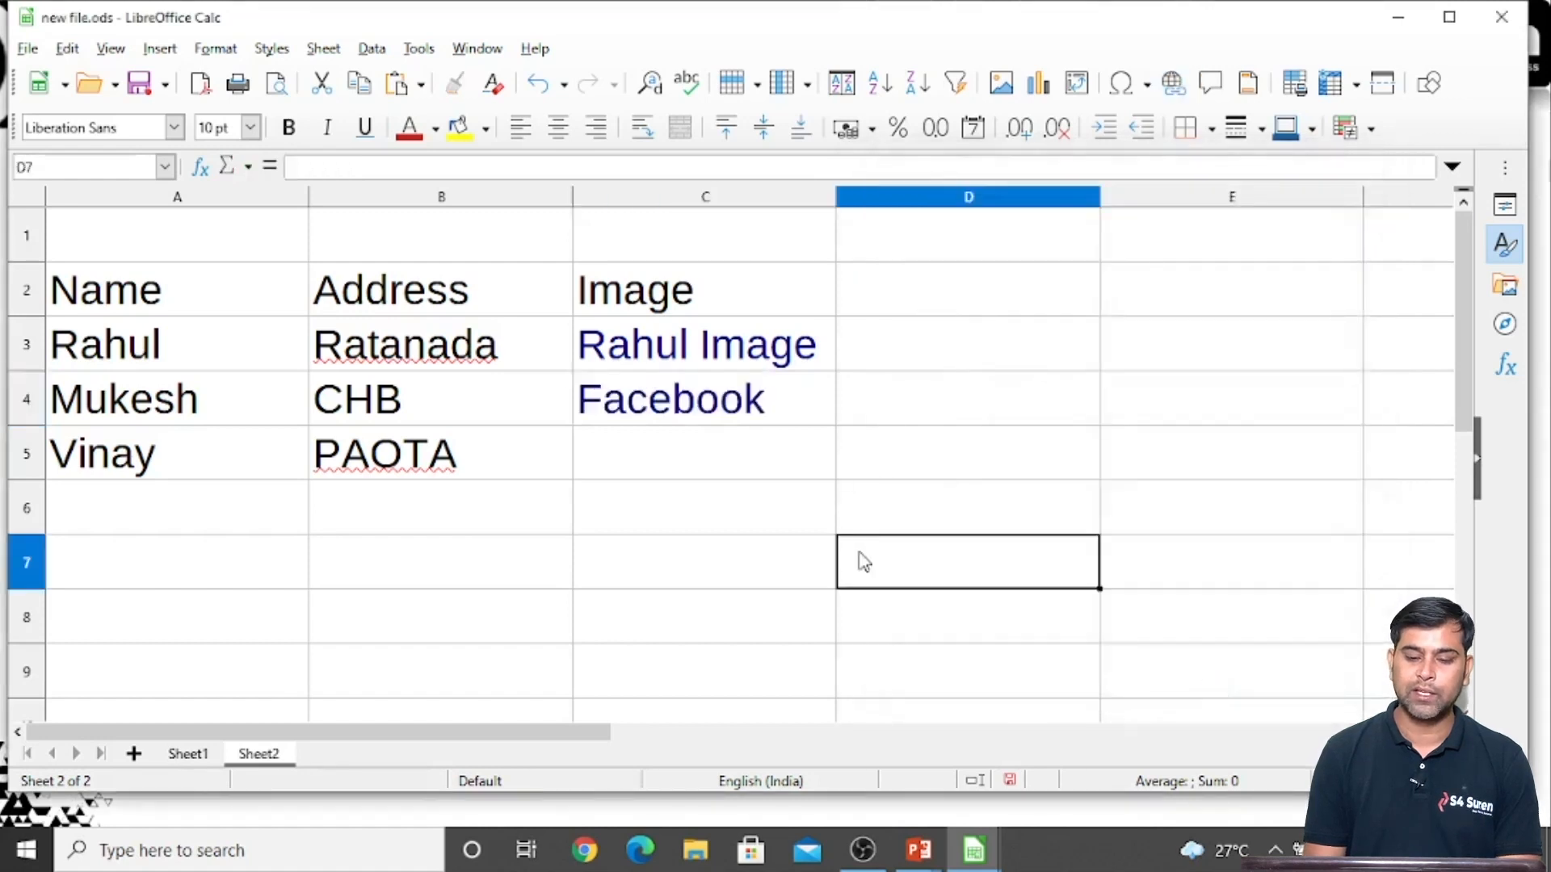
Test the Facebook hyperlink in C4 by opening its web page, and close the browser
{"action": "left_click", "coordinate": [646, 400], "text": "ctrl"}
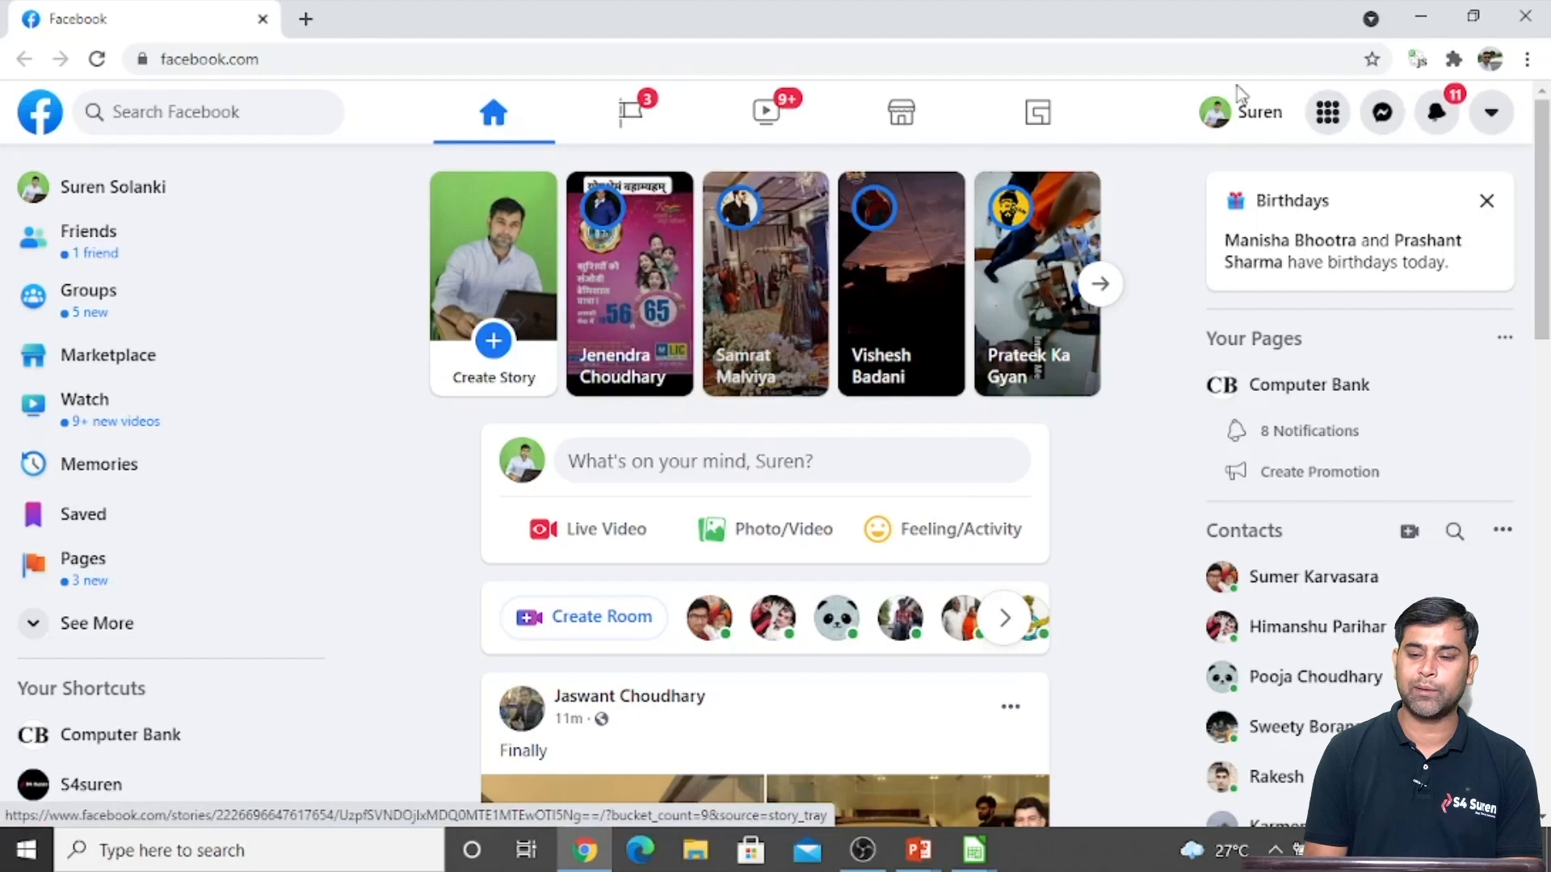
{"action": "left_click", "coordinate": [1525, 18]}
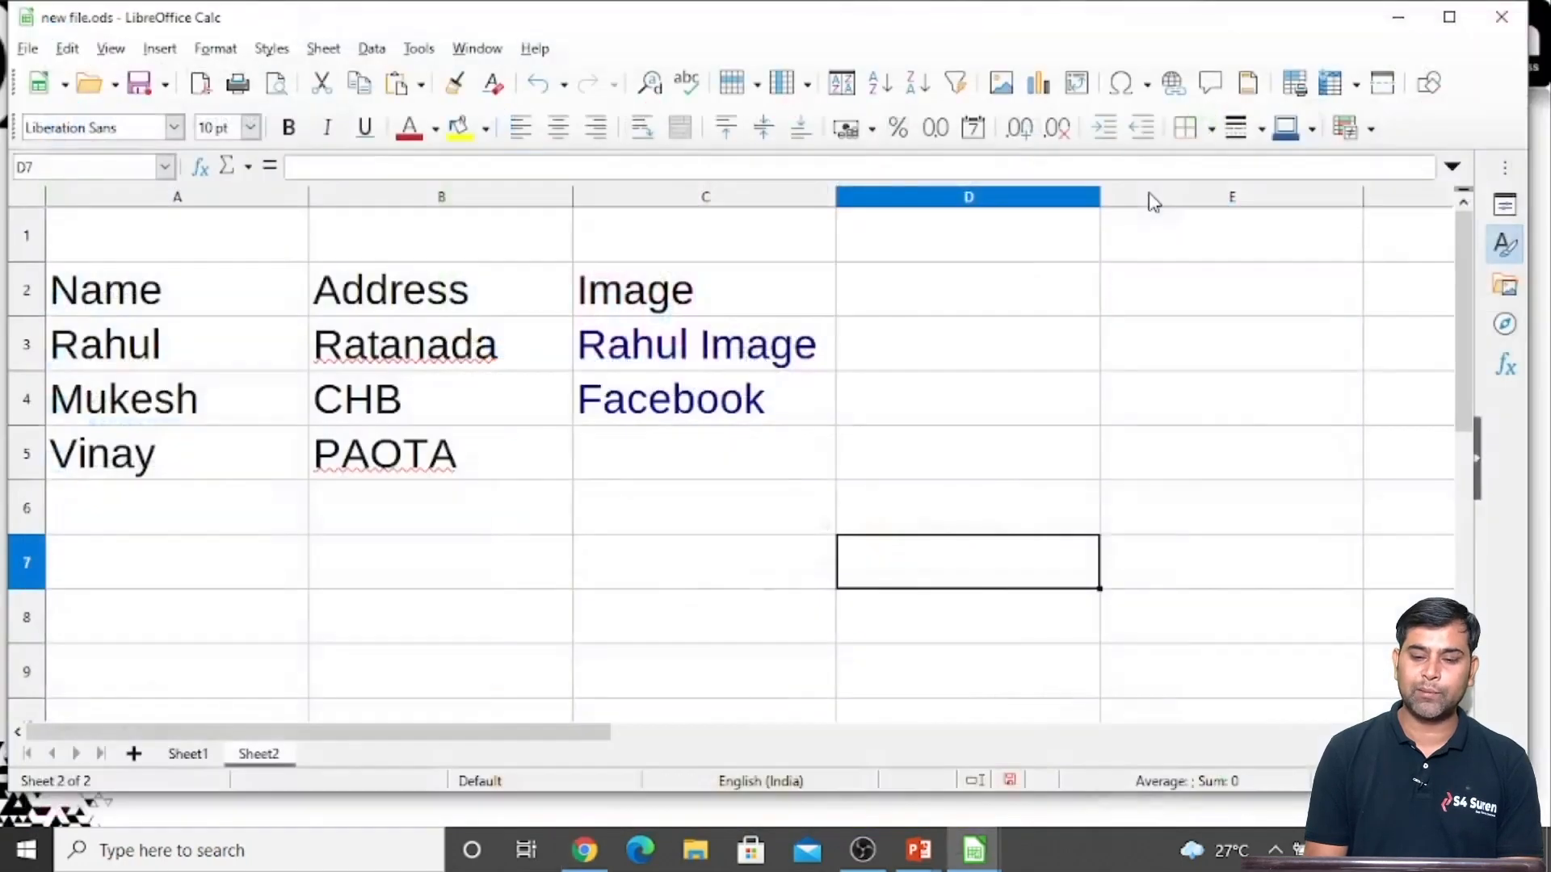
{"action": "left_click", "coordinate": [693, 527]}
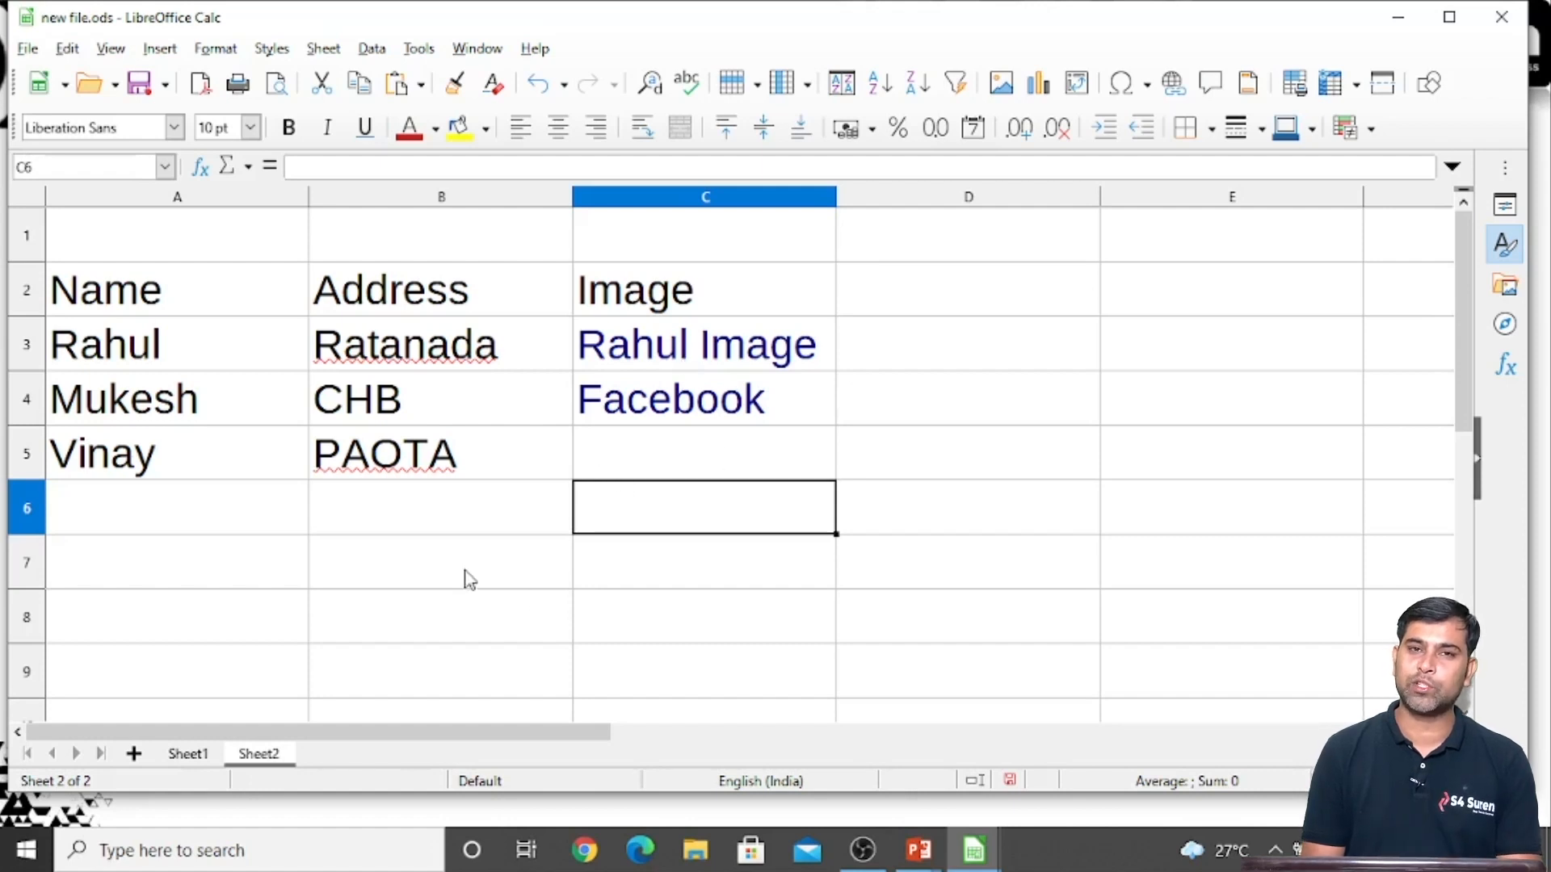
{"action": "left_click", "coordinate": [324, 600]}
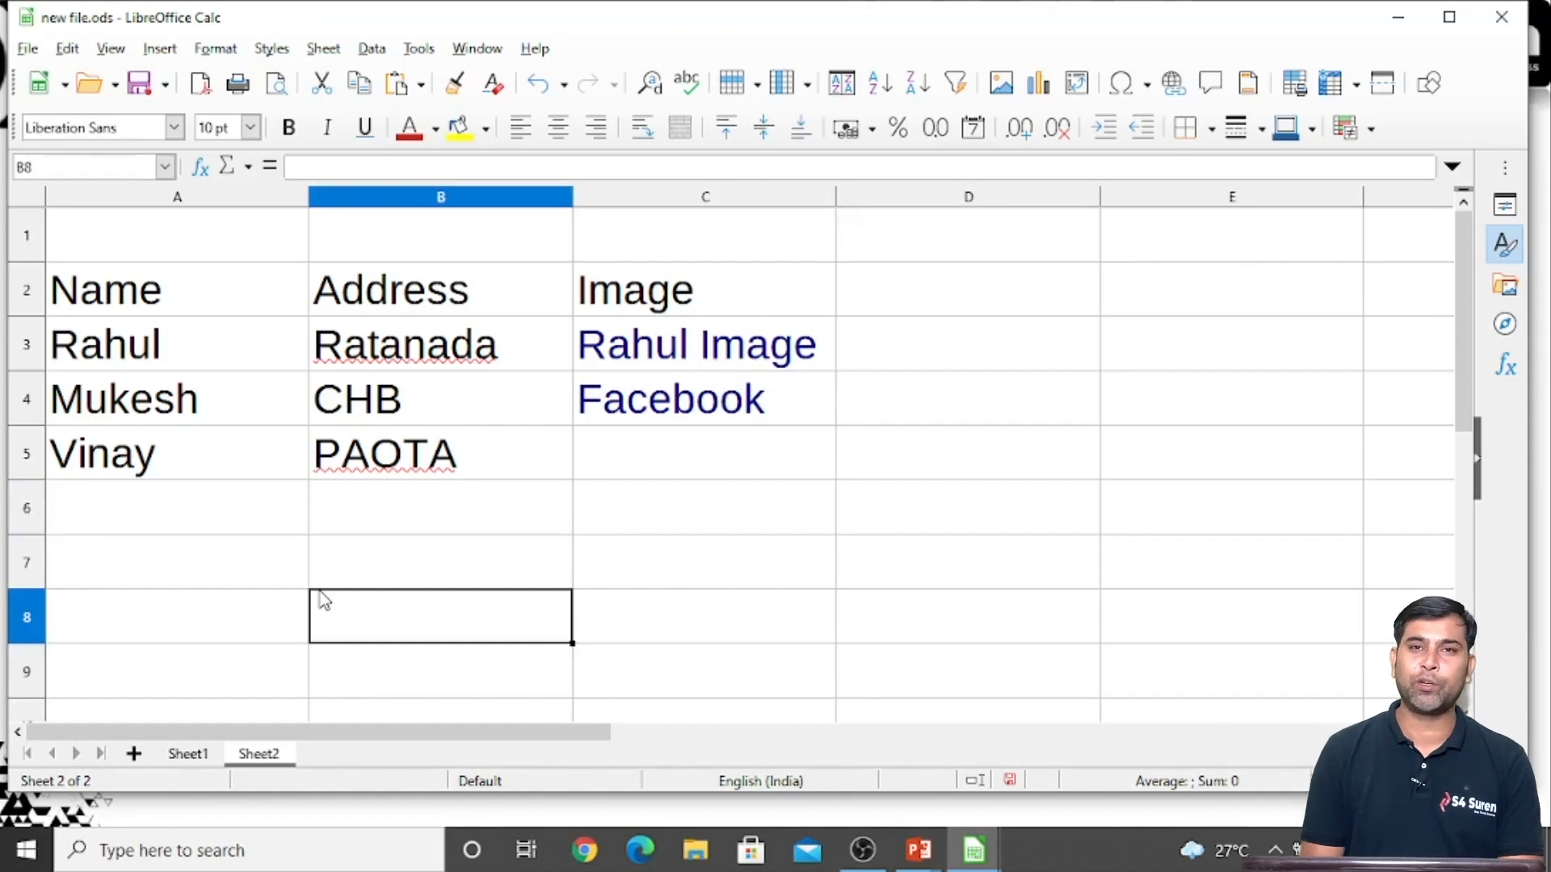
{"action": "left_click", "coordinate": [193, 585]}
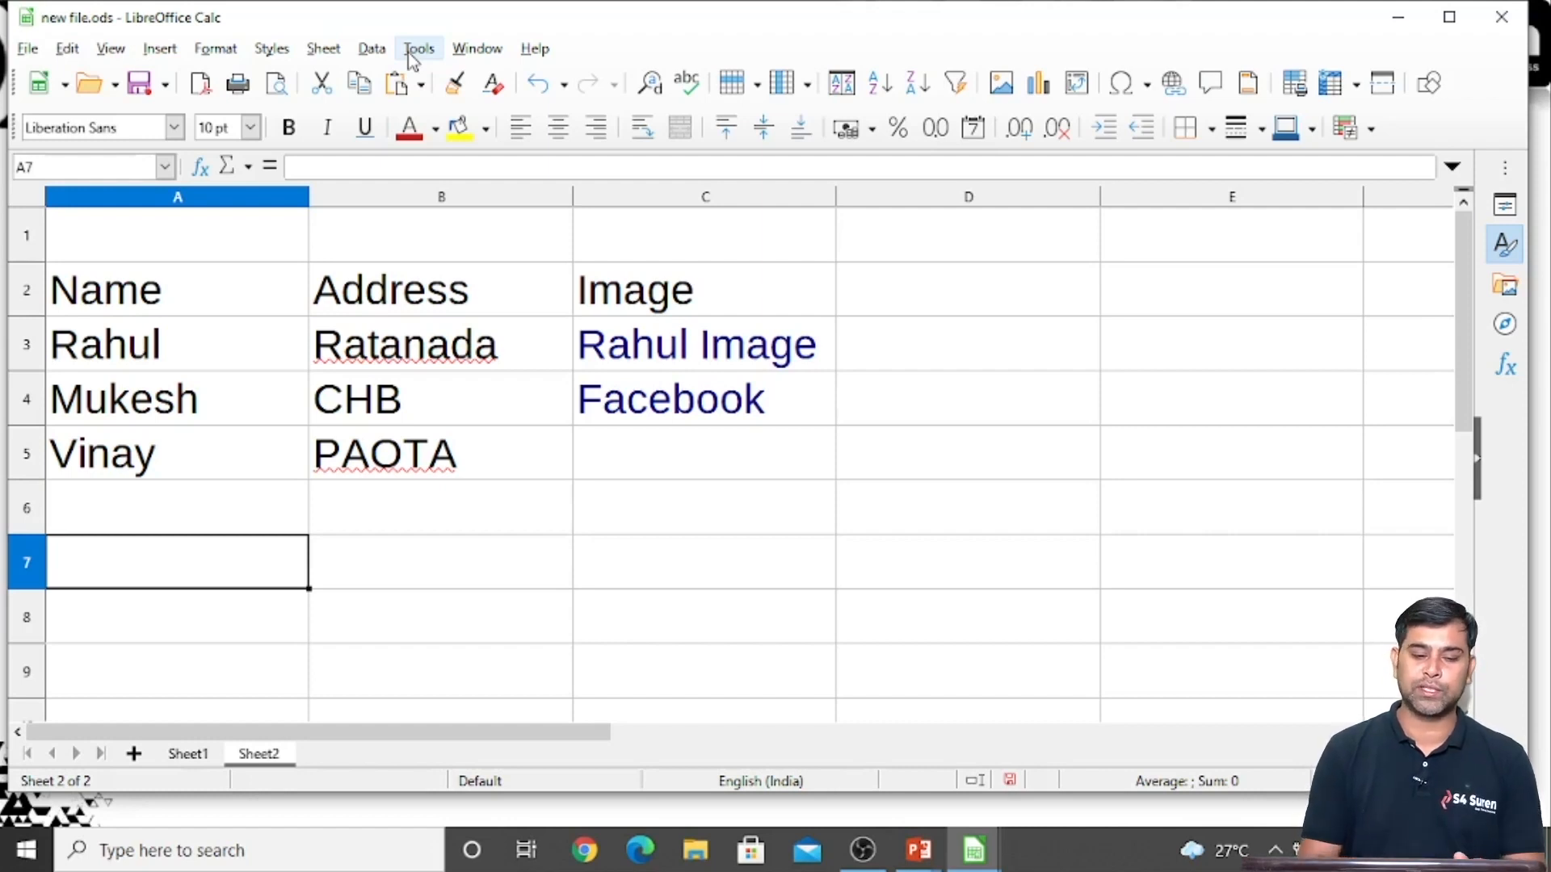
Add a new empty sheet after Sheet2 and select its cell A1
{"action": "left_click", "coordinate": [134, 753]}
{"action": "left_click", "coordinate": [153, 421]}
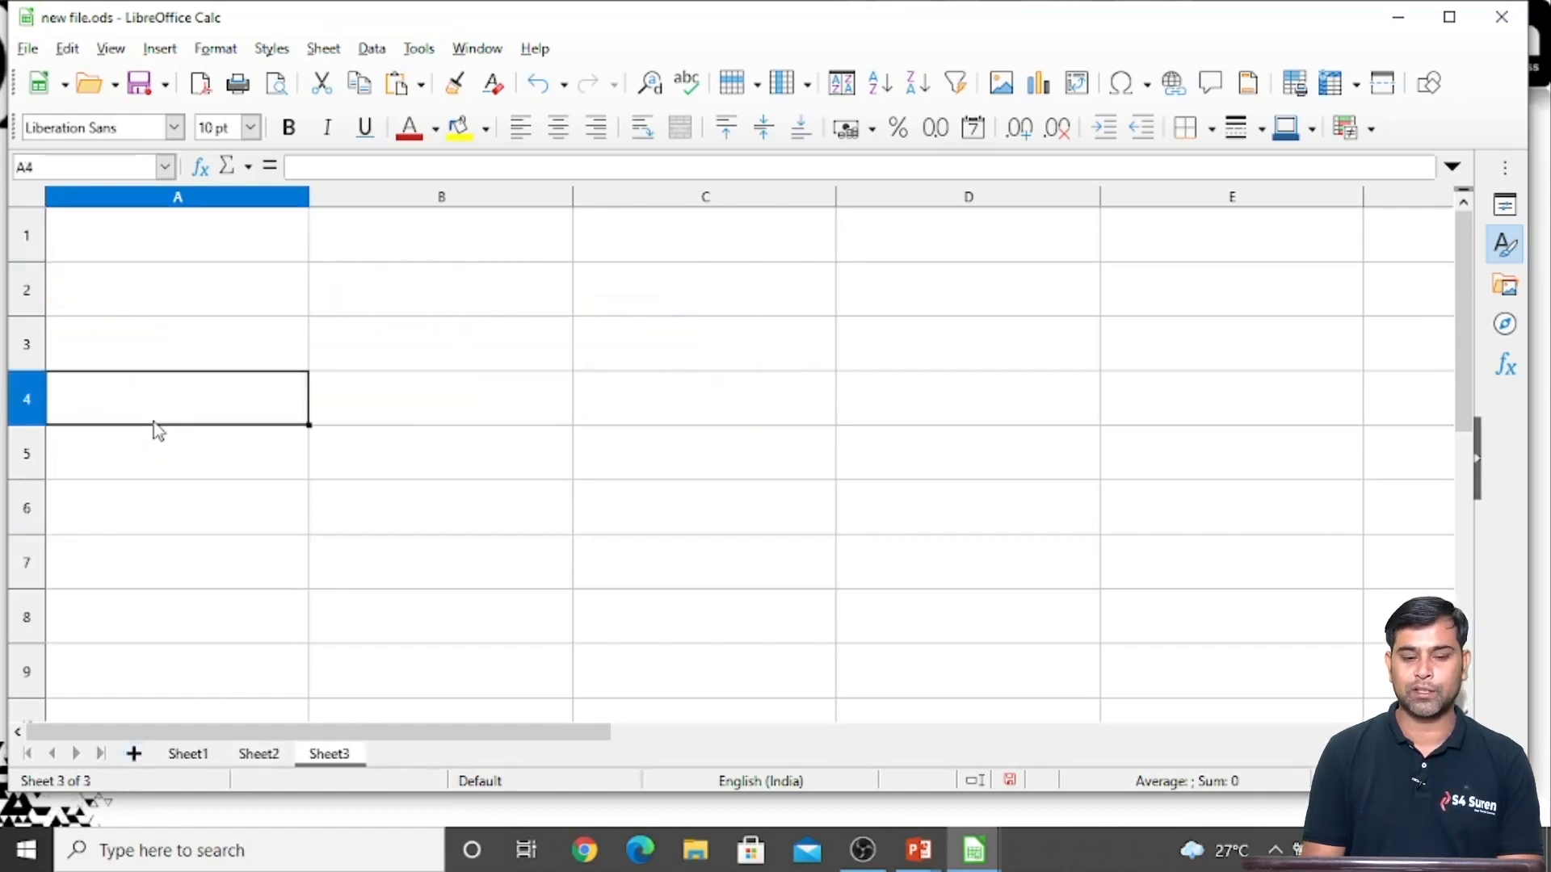
{"action": "left_click", "coordinate": [148, 240]}
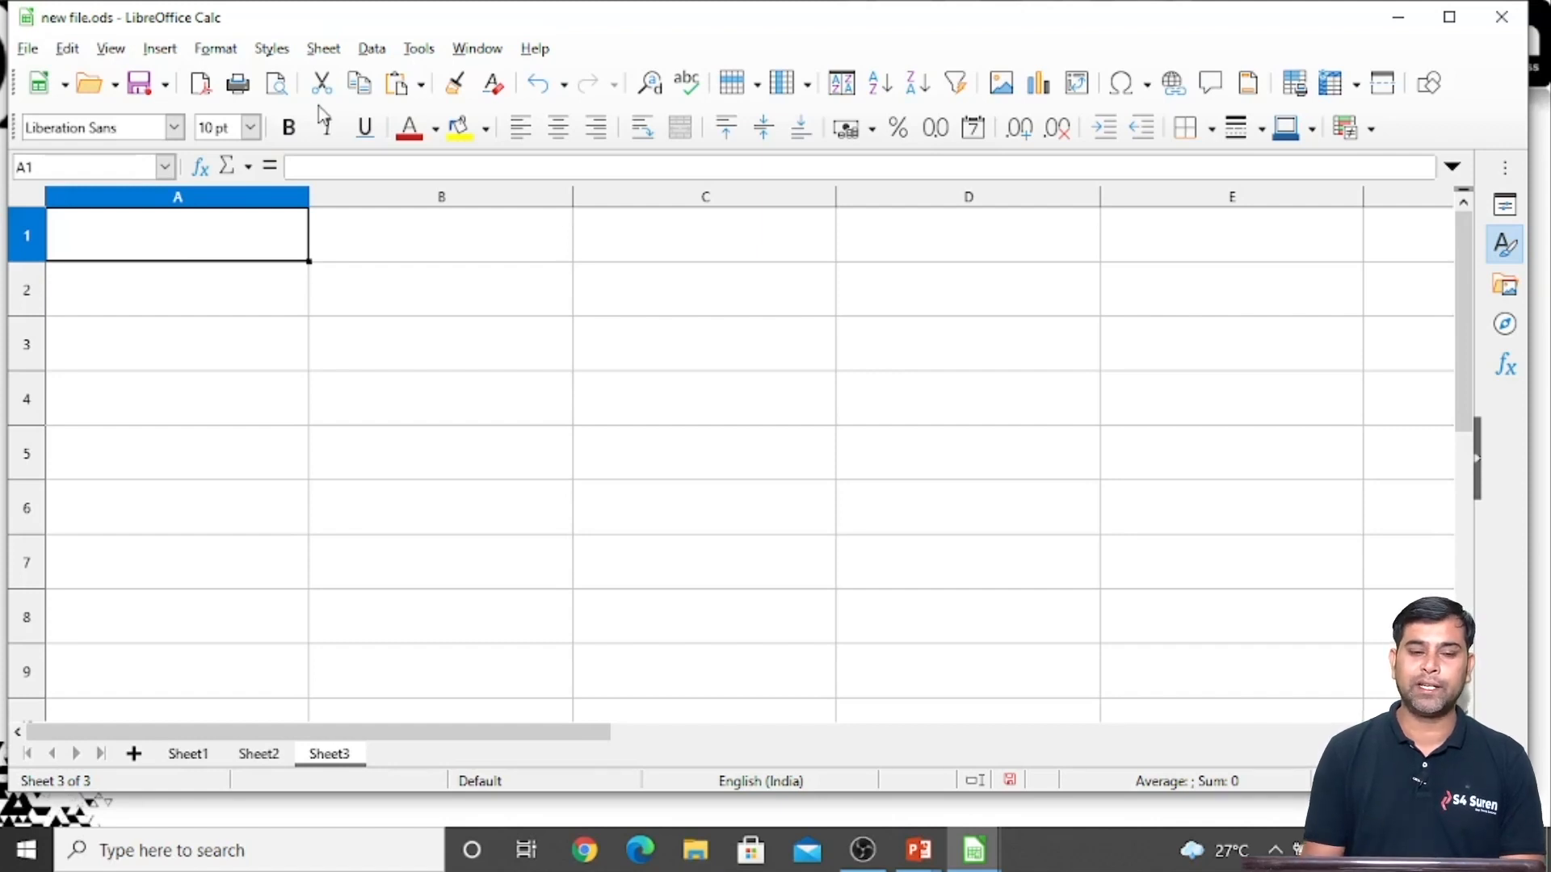
Bring up the choice of document types for creating a new document
{"action": "left_click", "coordinate": [29, 50]}
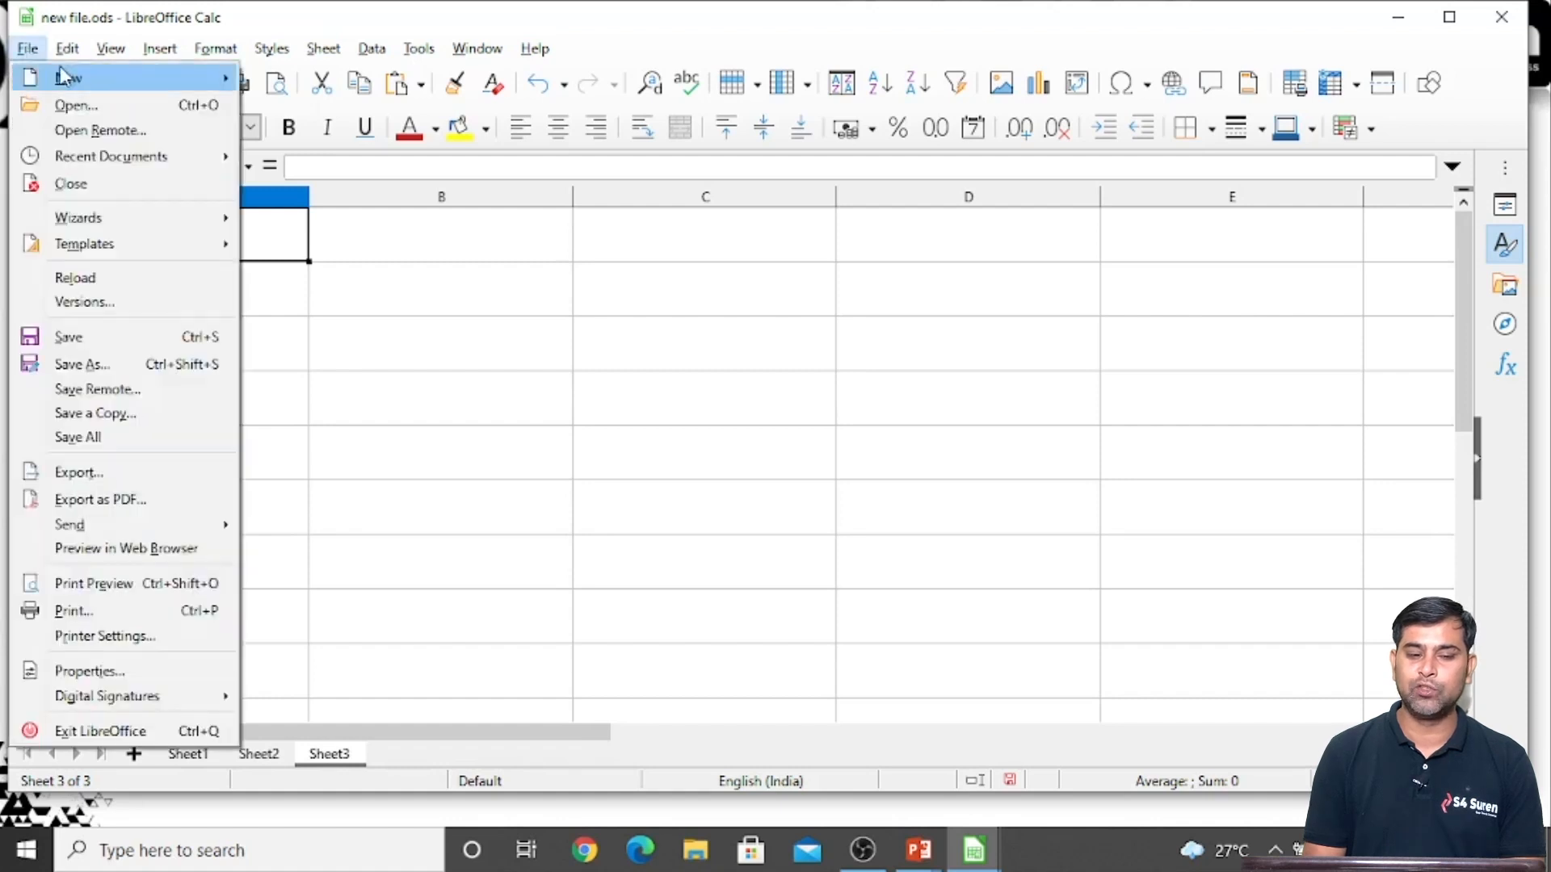
{"action": "mouse_move", "coordinate": [71, 78]}
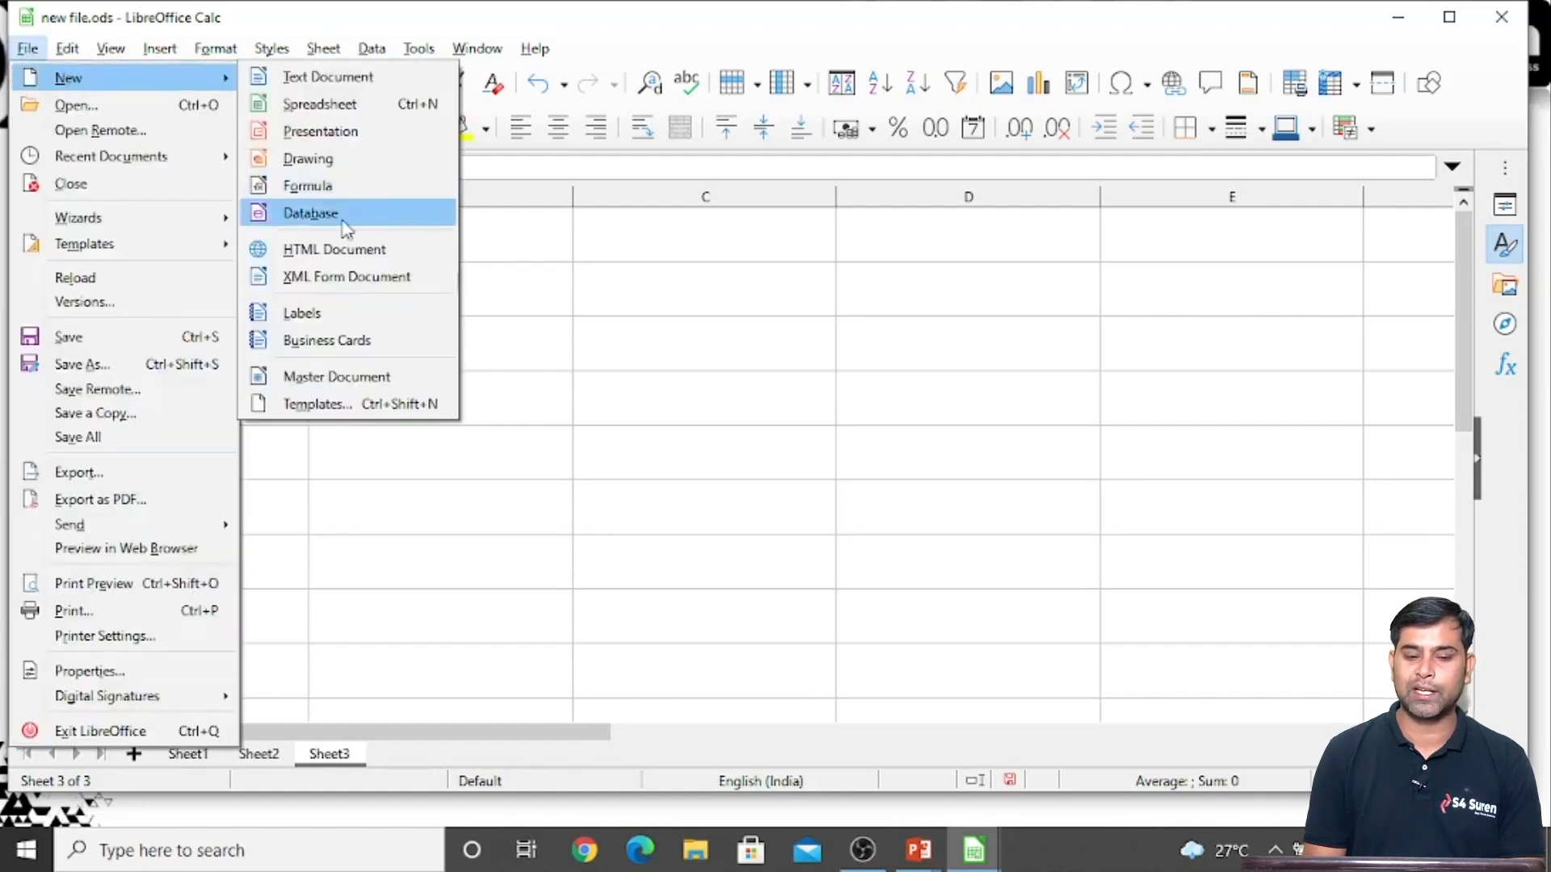
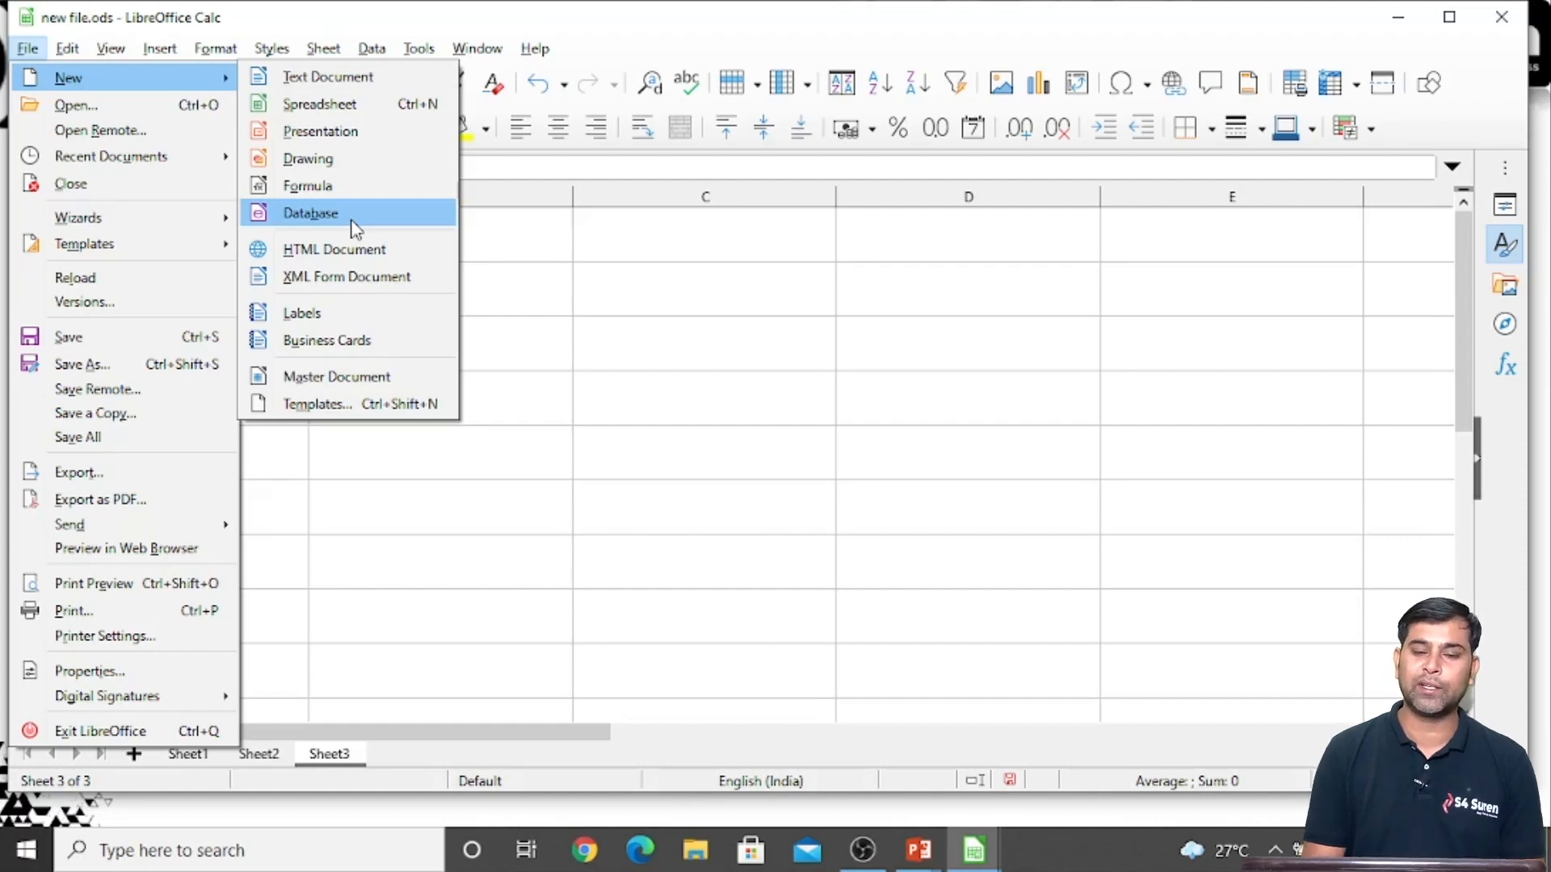
Create a new registered HSQLDB Embedded database, opened for editing, and save it in Documents as Class10Database
{"action": "left_click", "coordinate": [355, 228]}
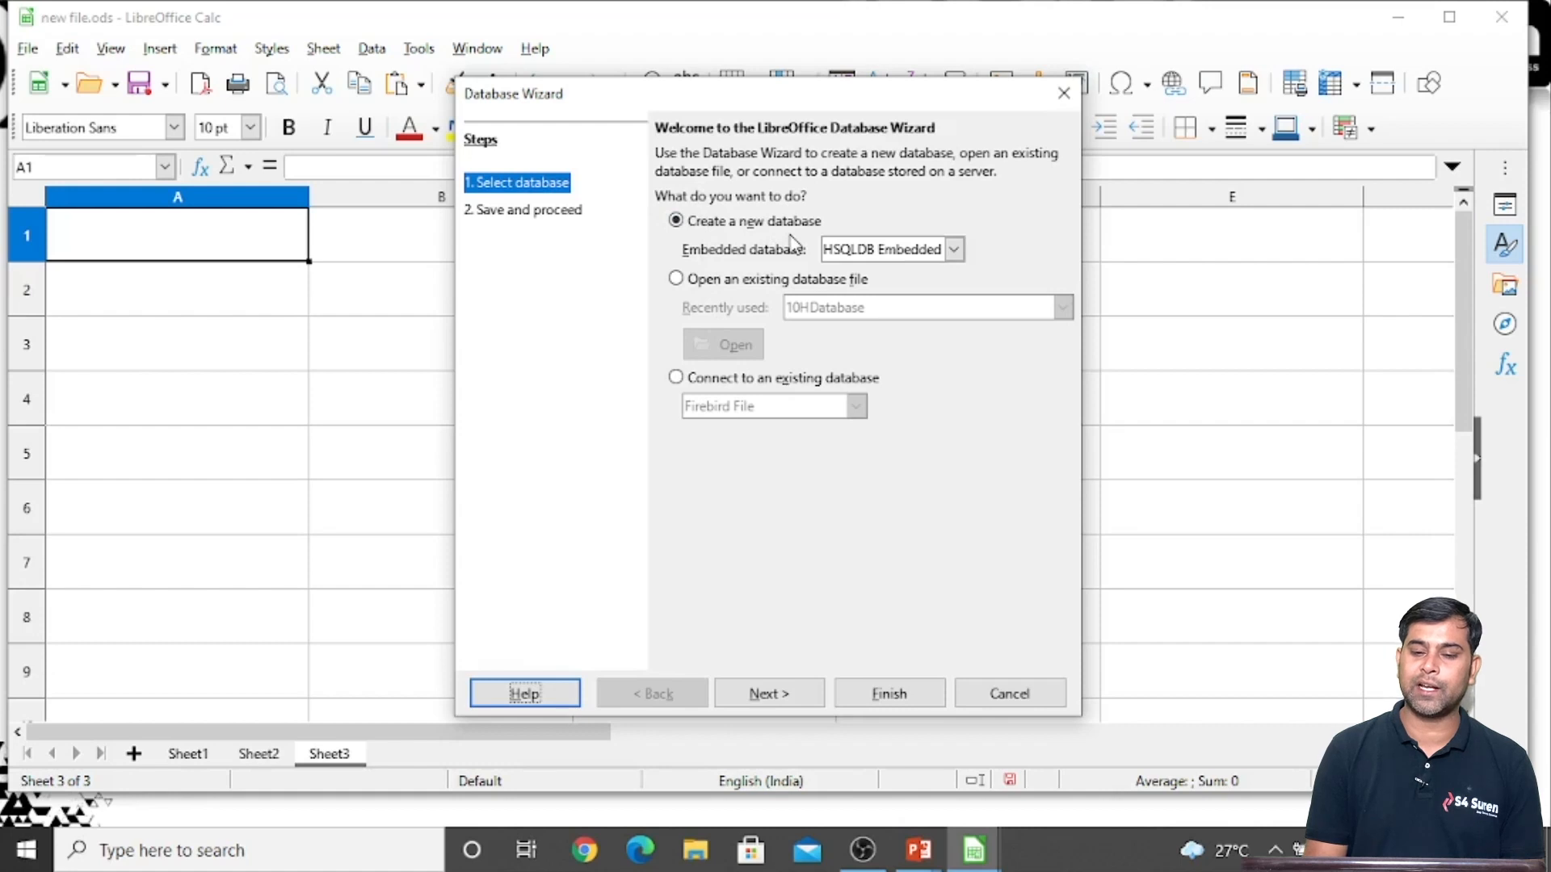
{"action": "left_click", "coordinate": [766, 695]}
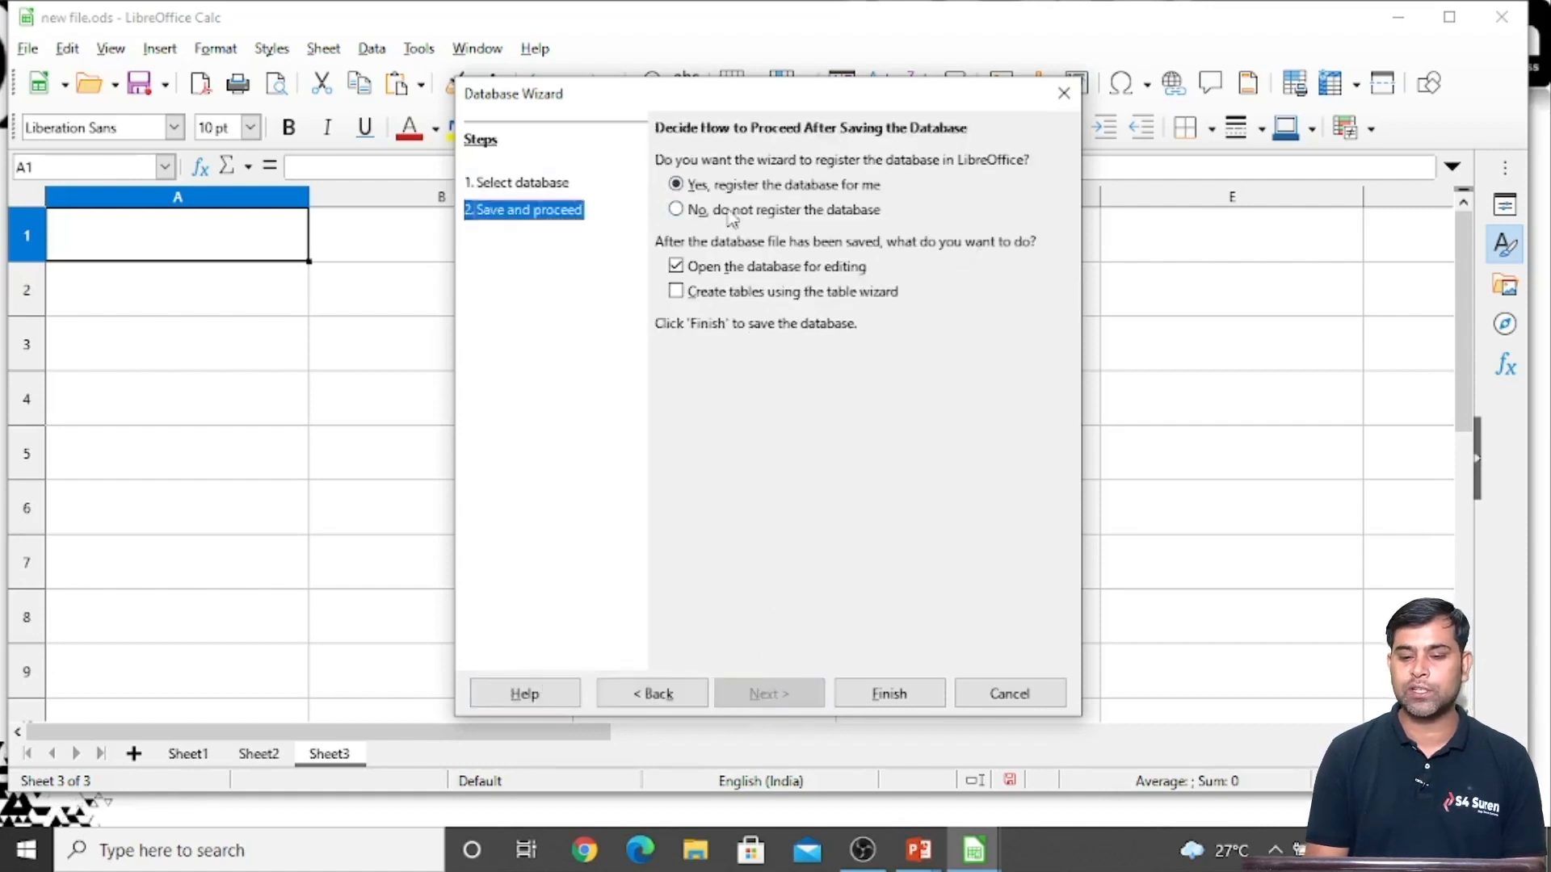
{"action": "left_click", "coordinate": [895, 702]}
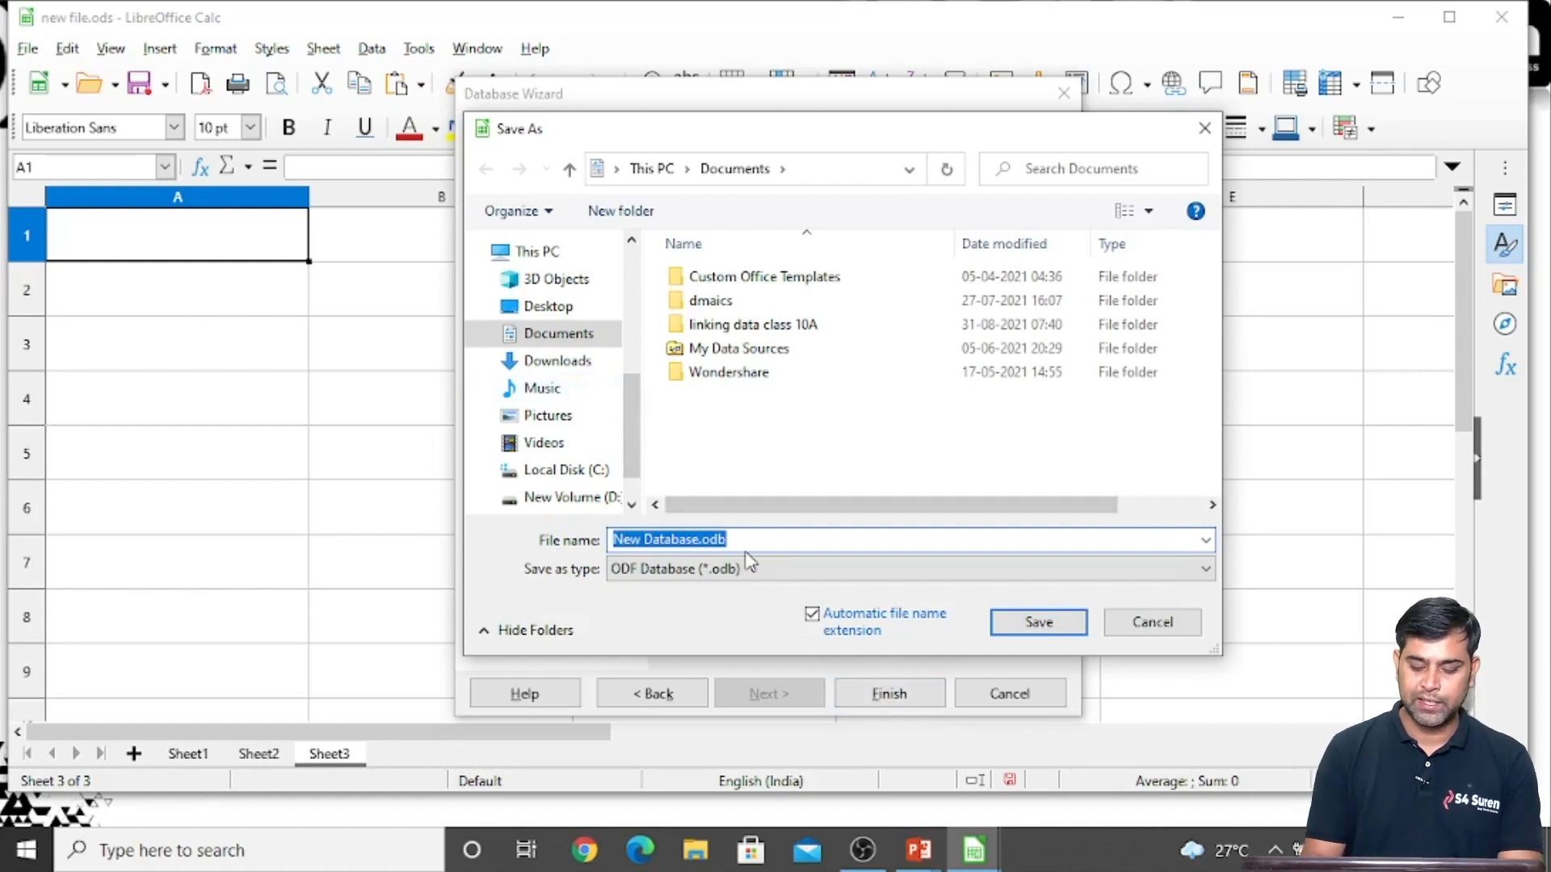
{"action": "type", "text": "Class10Database"}
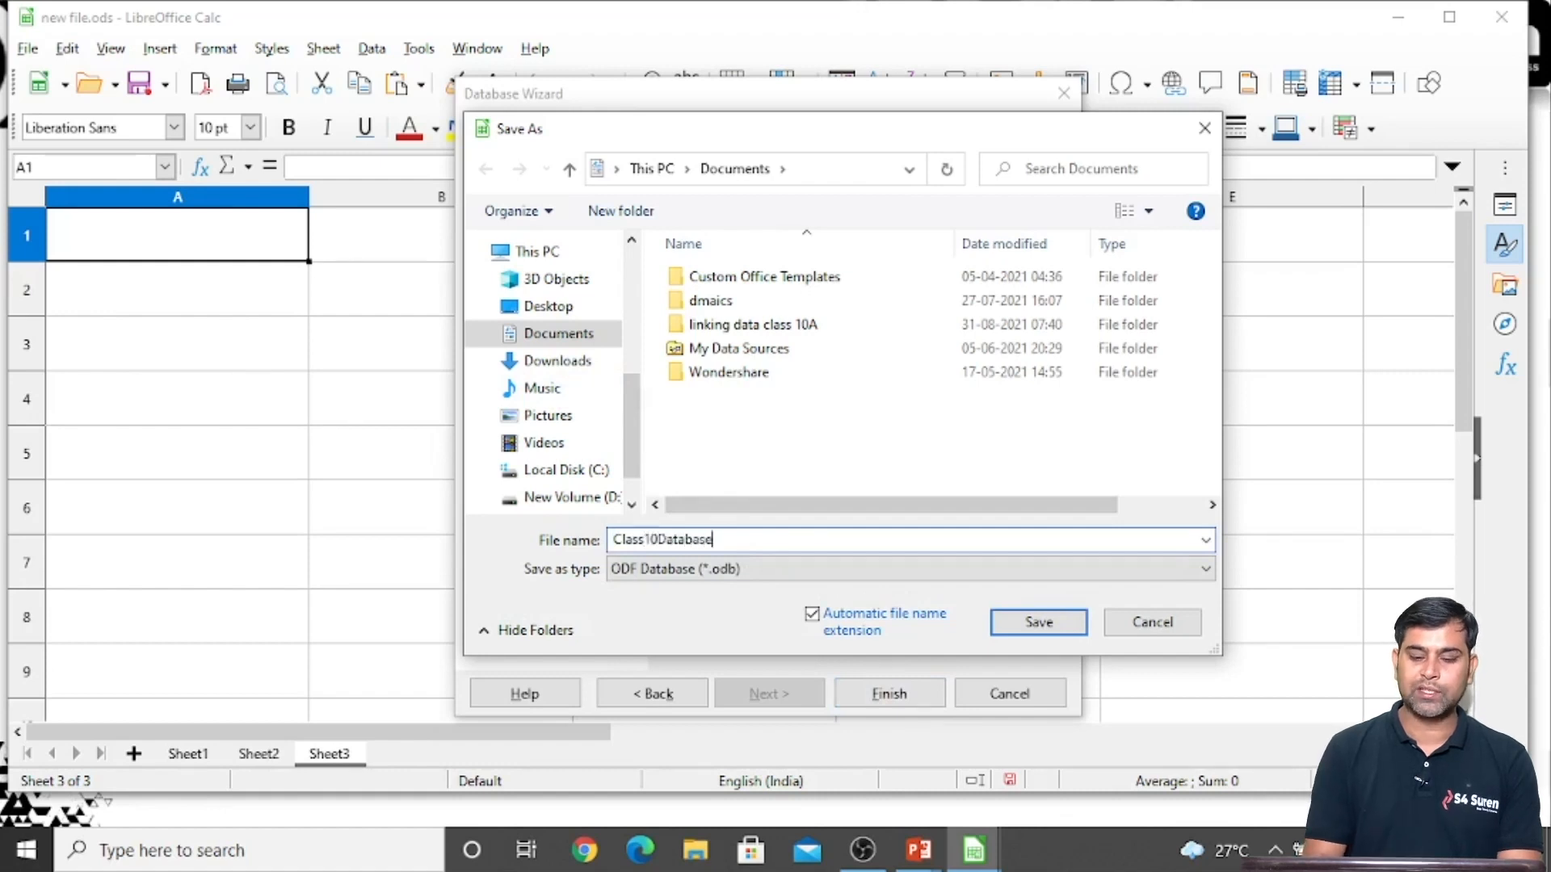
{"action": "left_click", "coordinate": [1040, 622]}
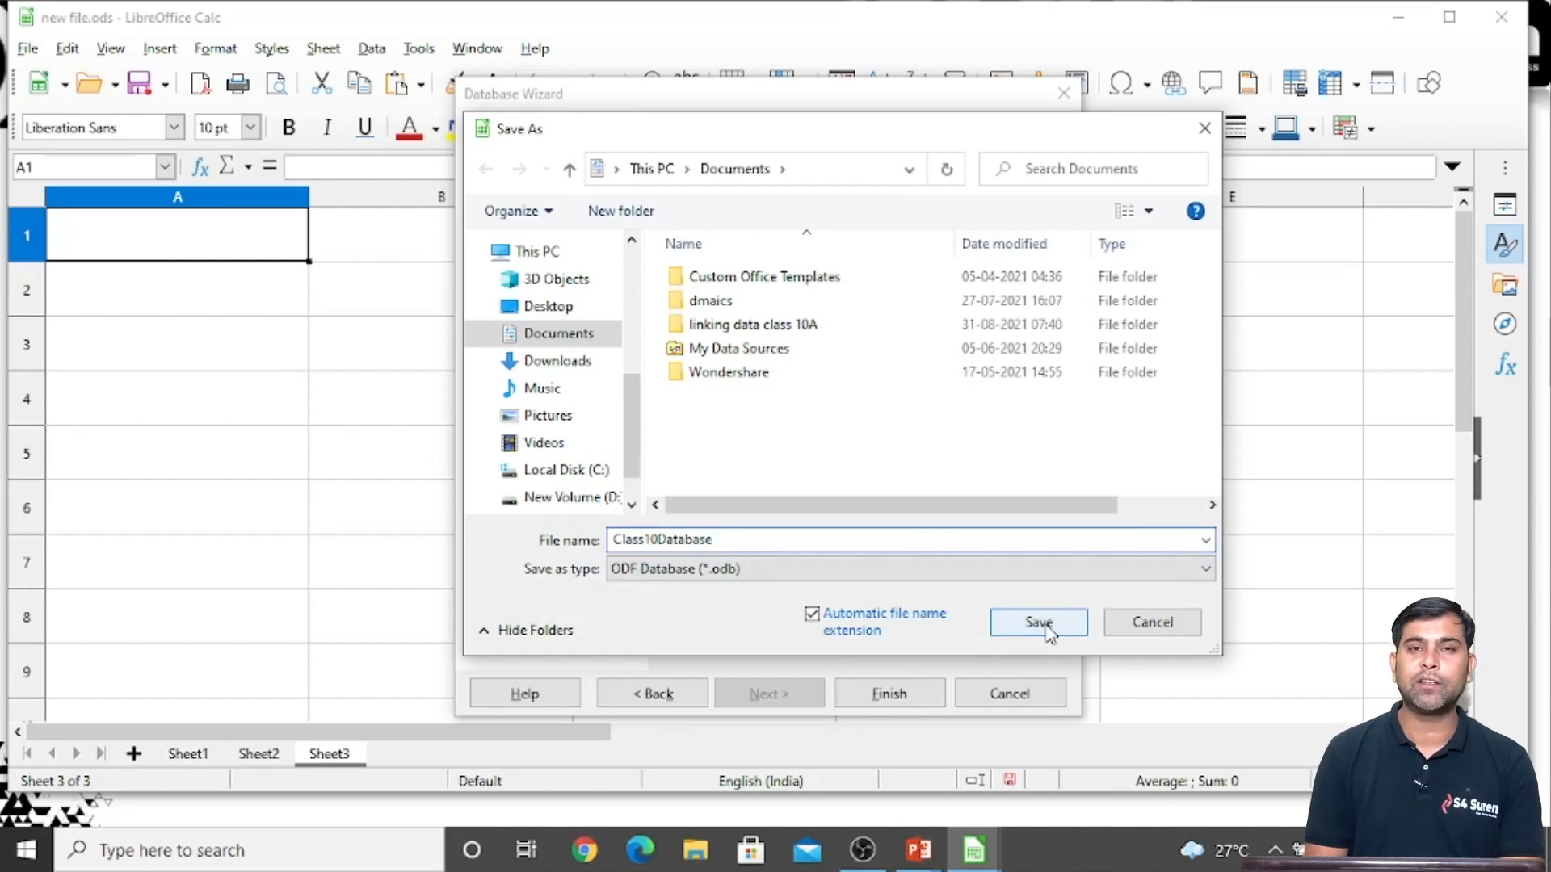
{"action": "left_click", "coordinate": [1047, 629]}
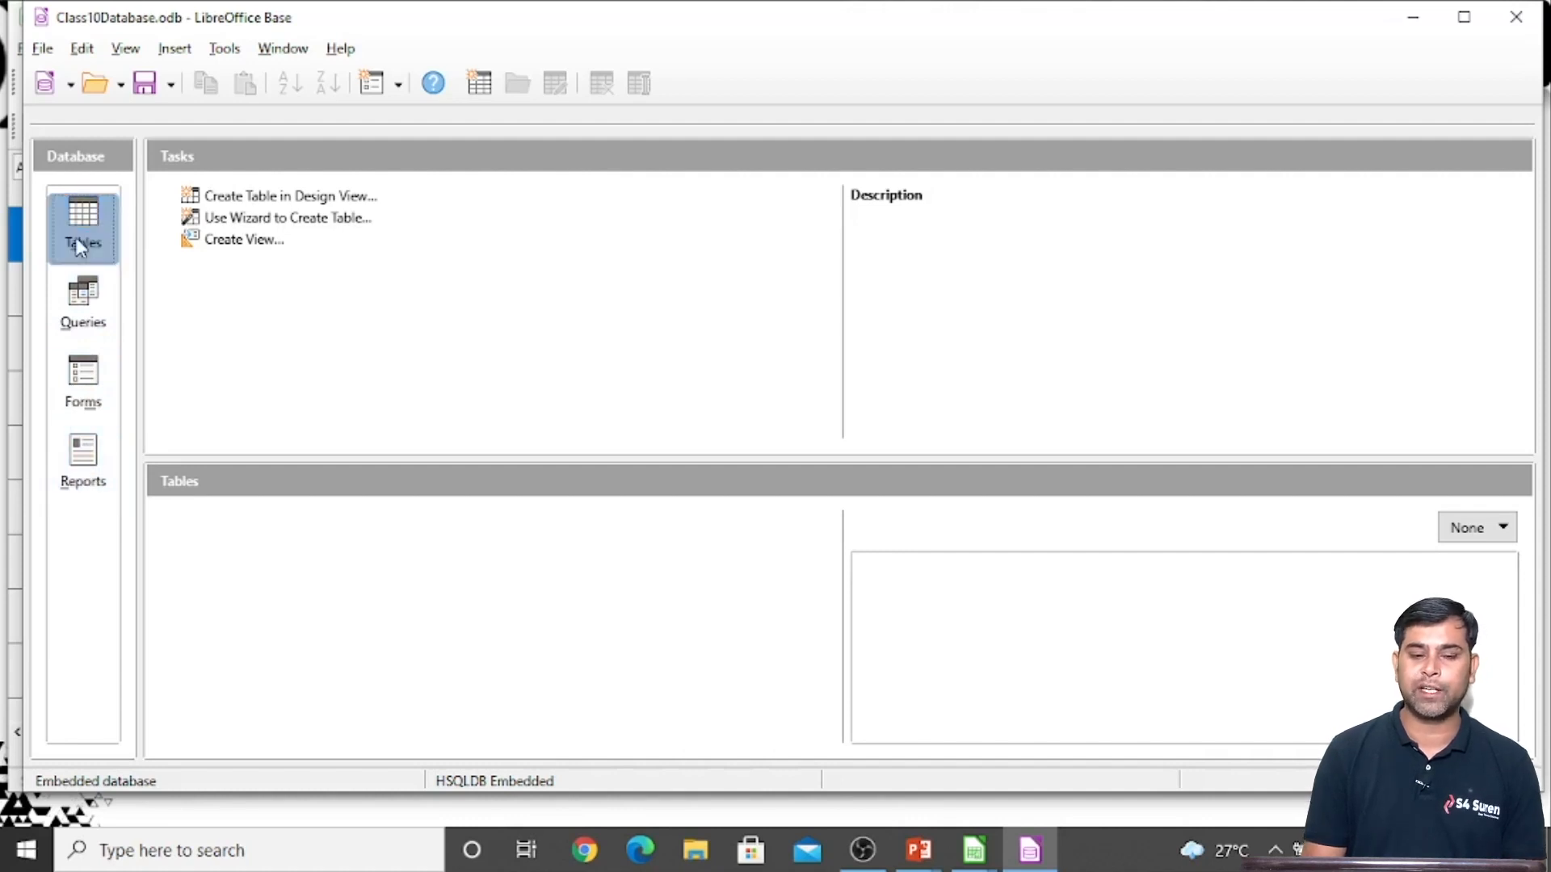
Start a new table in Design View with the fields Id, Name, Contact Number and Address
{"action": "left_click", "coordinate": [277, 202]}
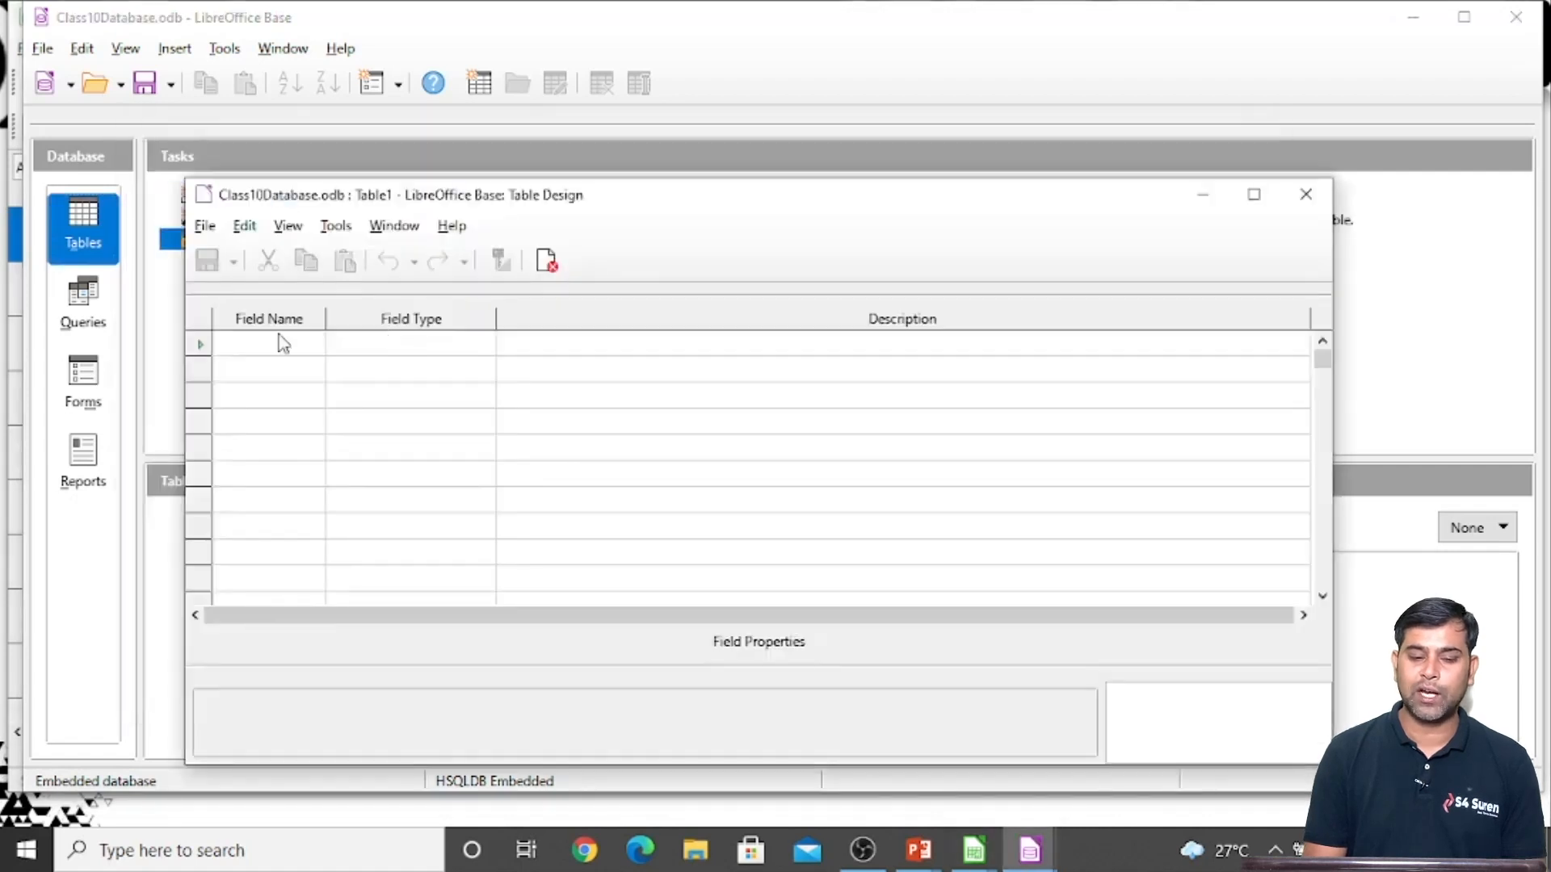
{"action": "left_click", "coordinate": [259, 342]}
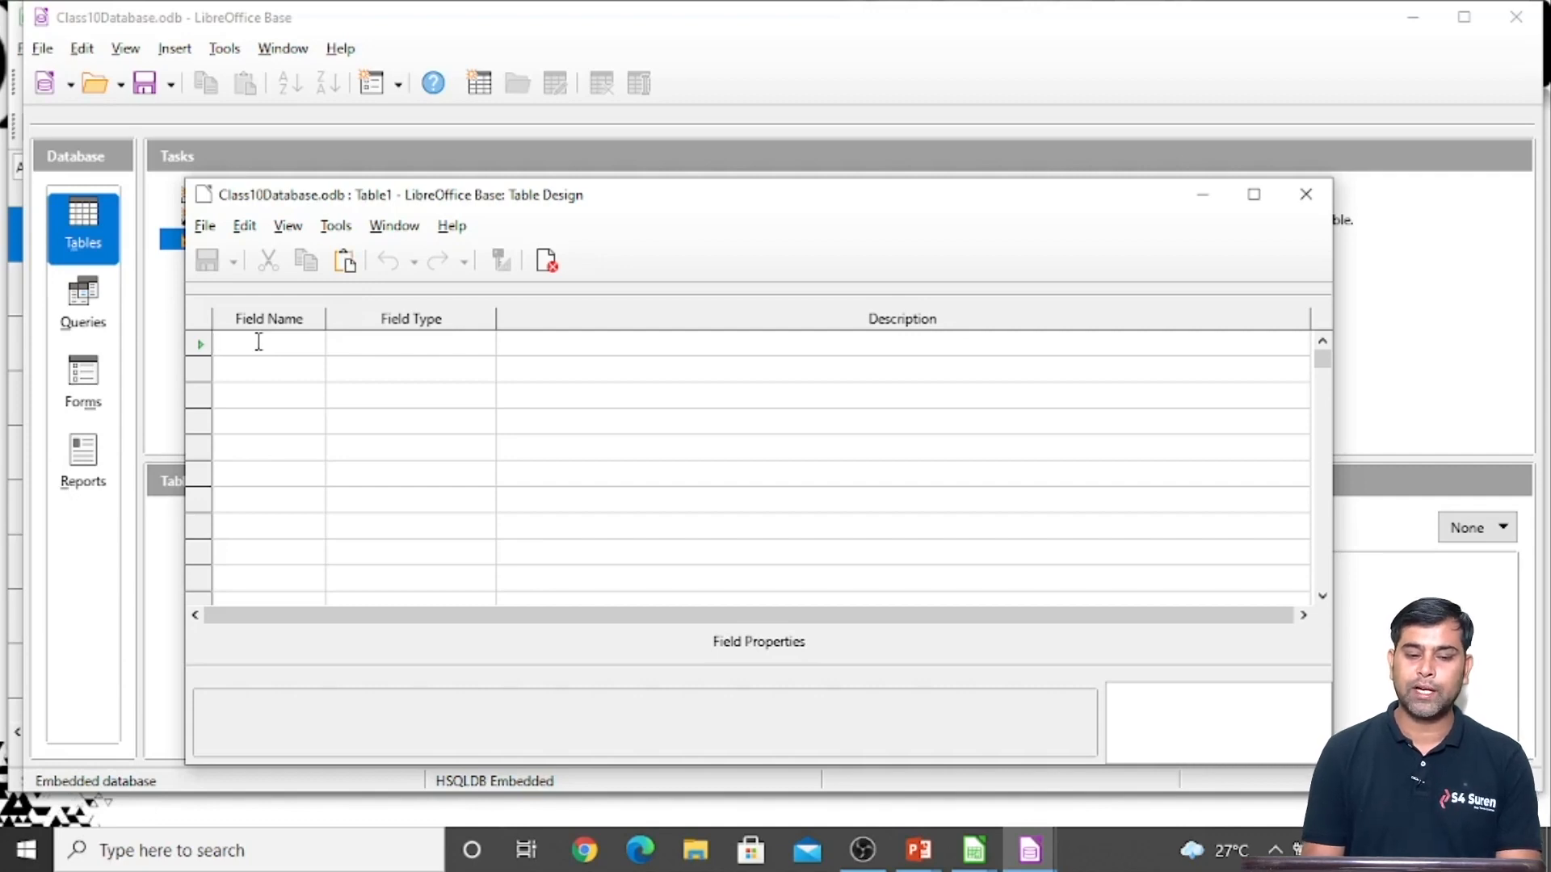
{"action": "type", "text": "Id"}
{"action": "key", "text": "Down"}
{"action": "type", "text": "Name"}
{"action": "key", "text": "Down"}
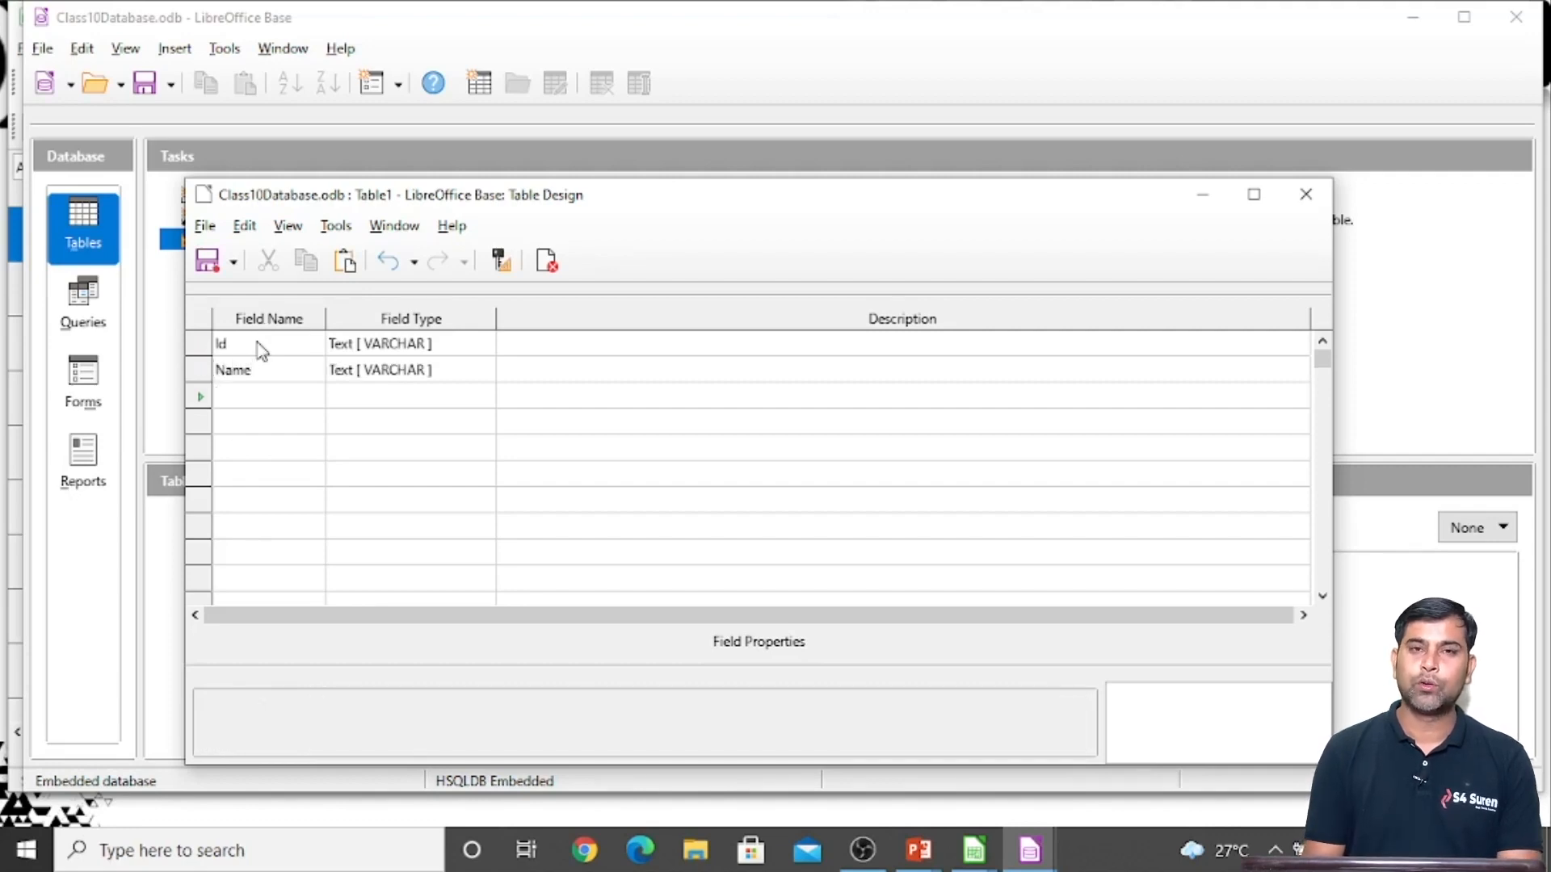
{"action": "type", "text": "Con"}
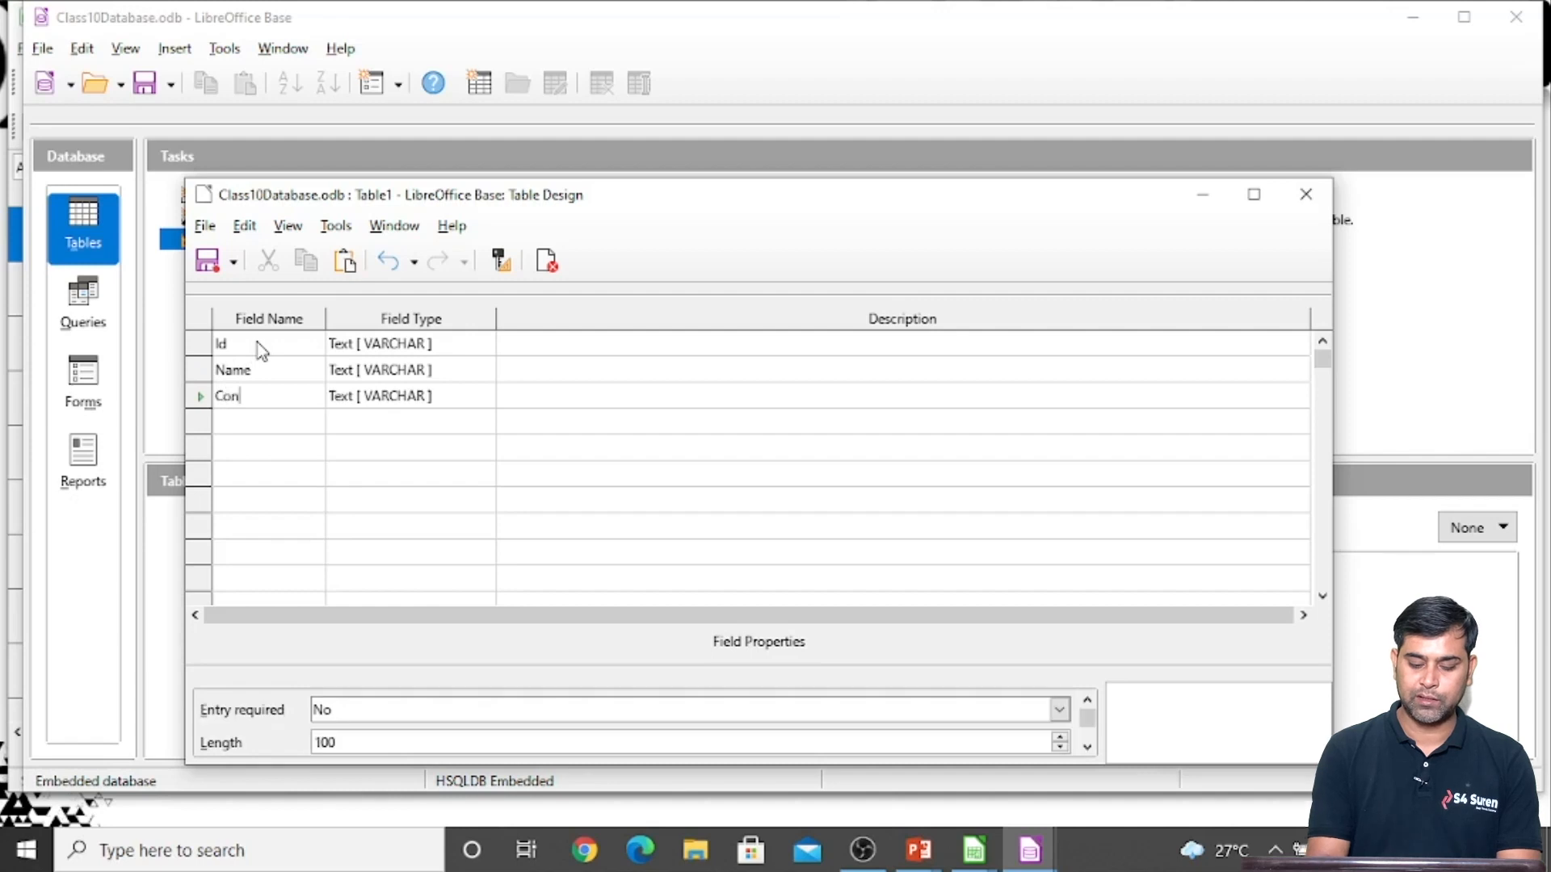
{"action": "type", "text": "tact Number"}
{"action": "key", "text": "Return"}
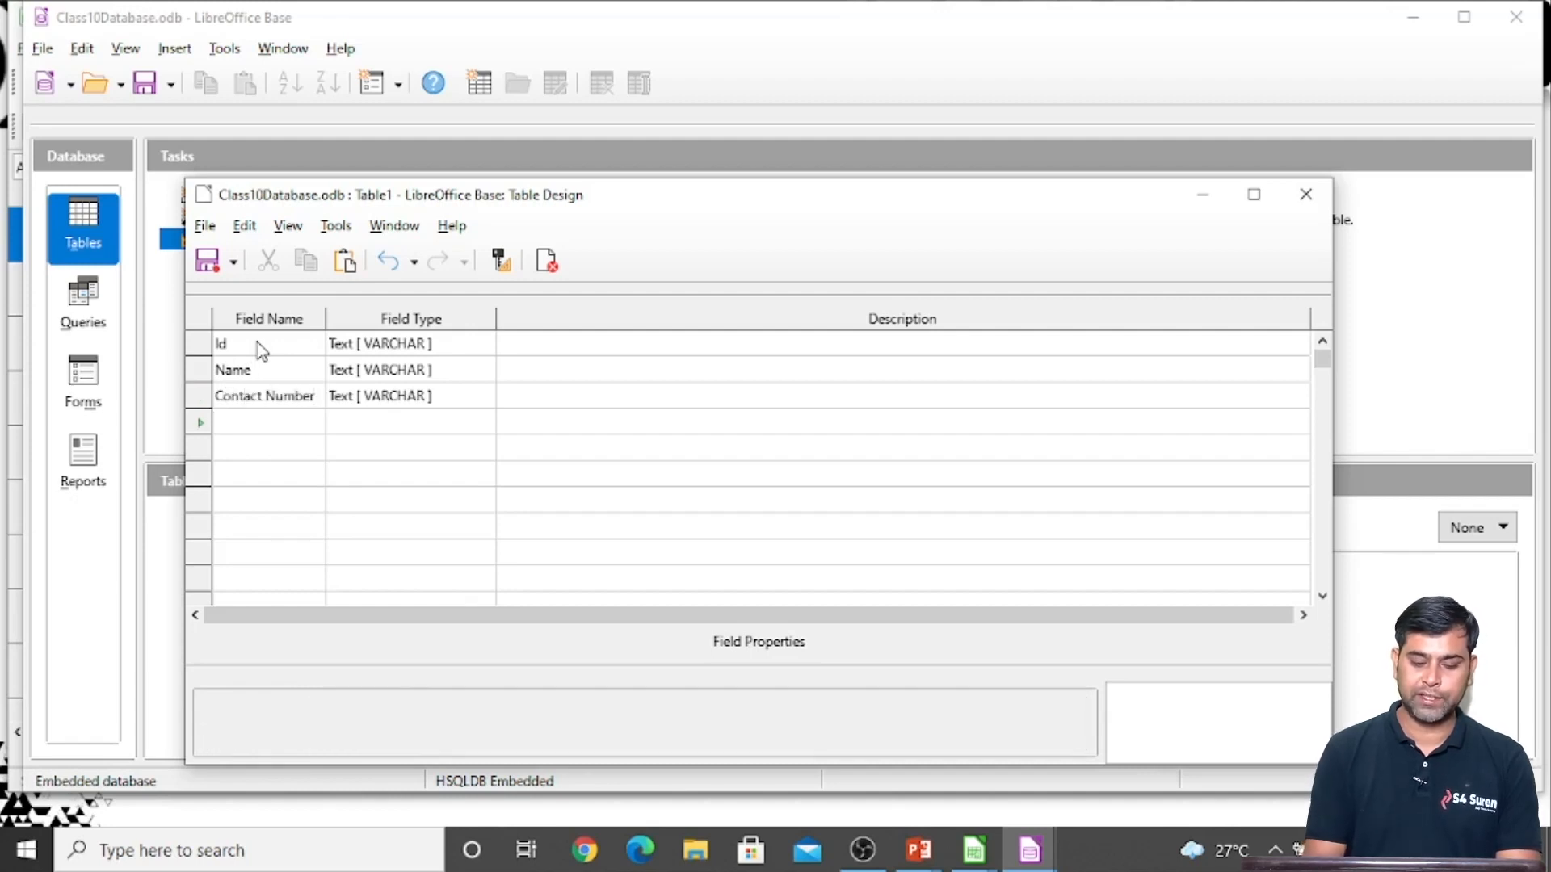
{"action": "type", "text": "Address"}
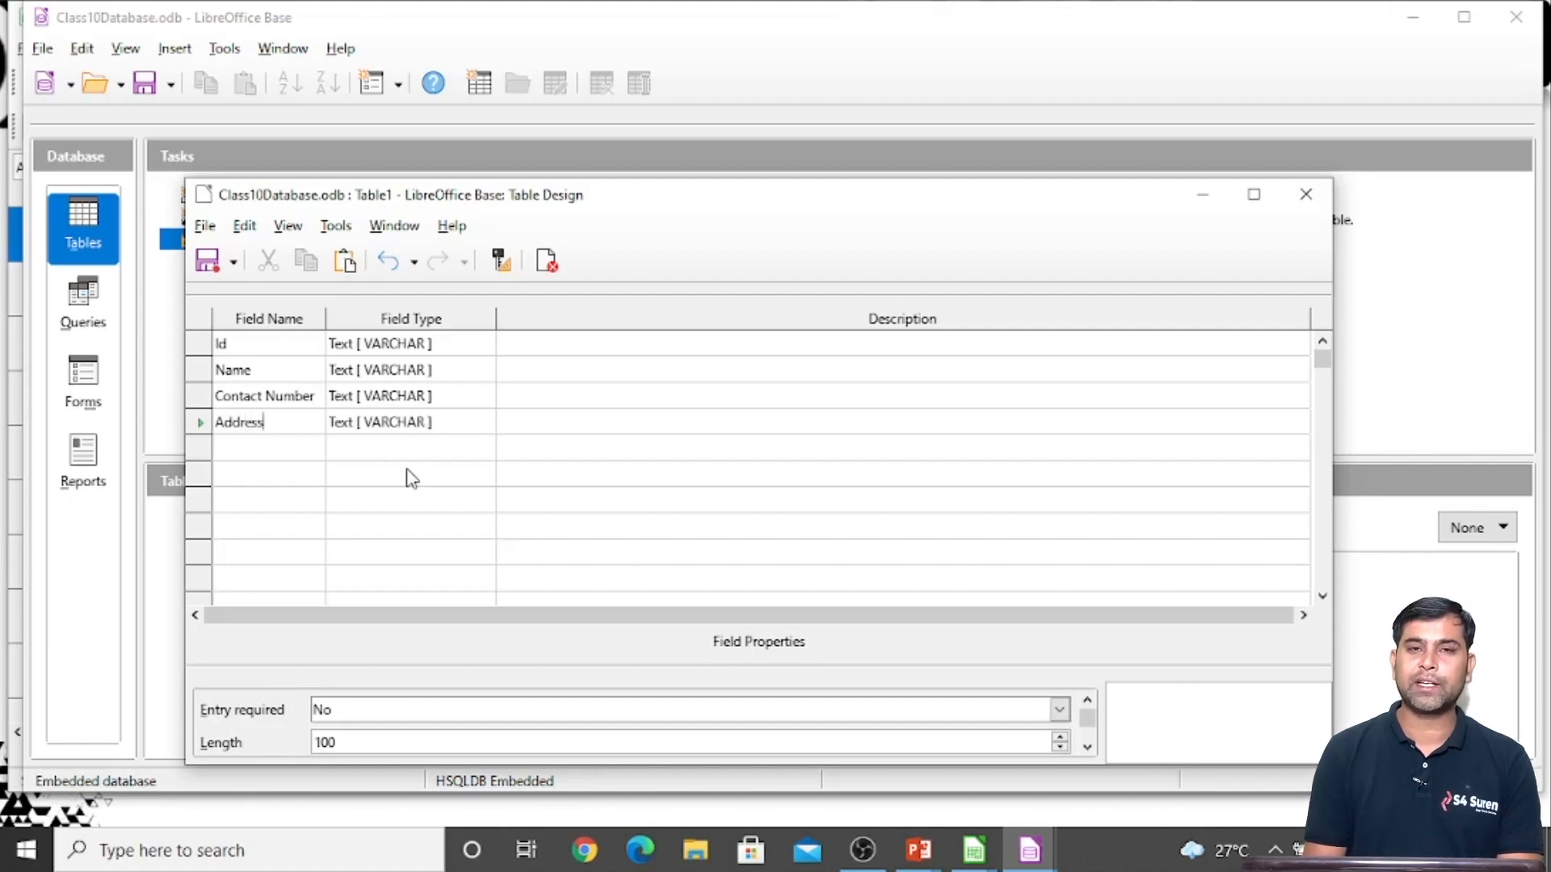
Set the Id field's type to Integer and make Id the table's primary key
{"action": "left_click", "coordinate": [408, 349]}
{"action": "left_click", "coordinate": [407, 348]}
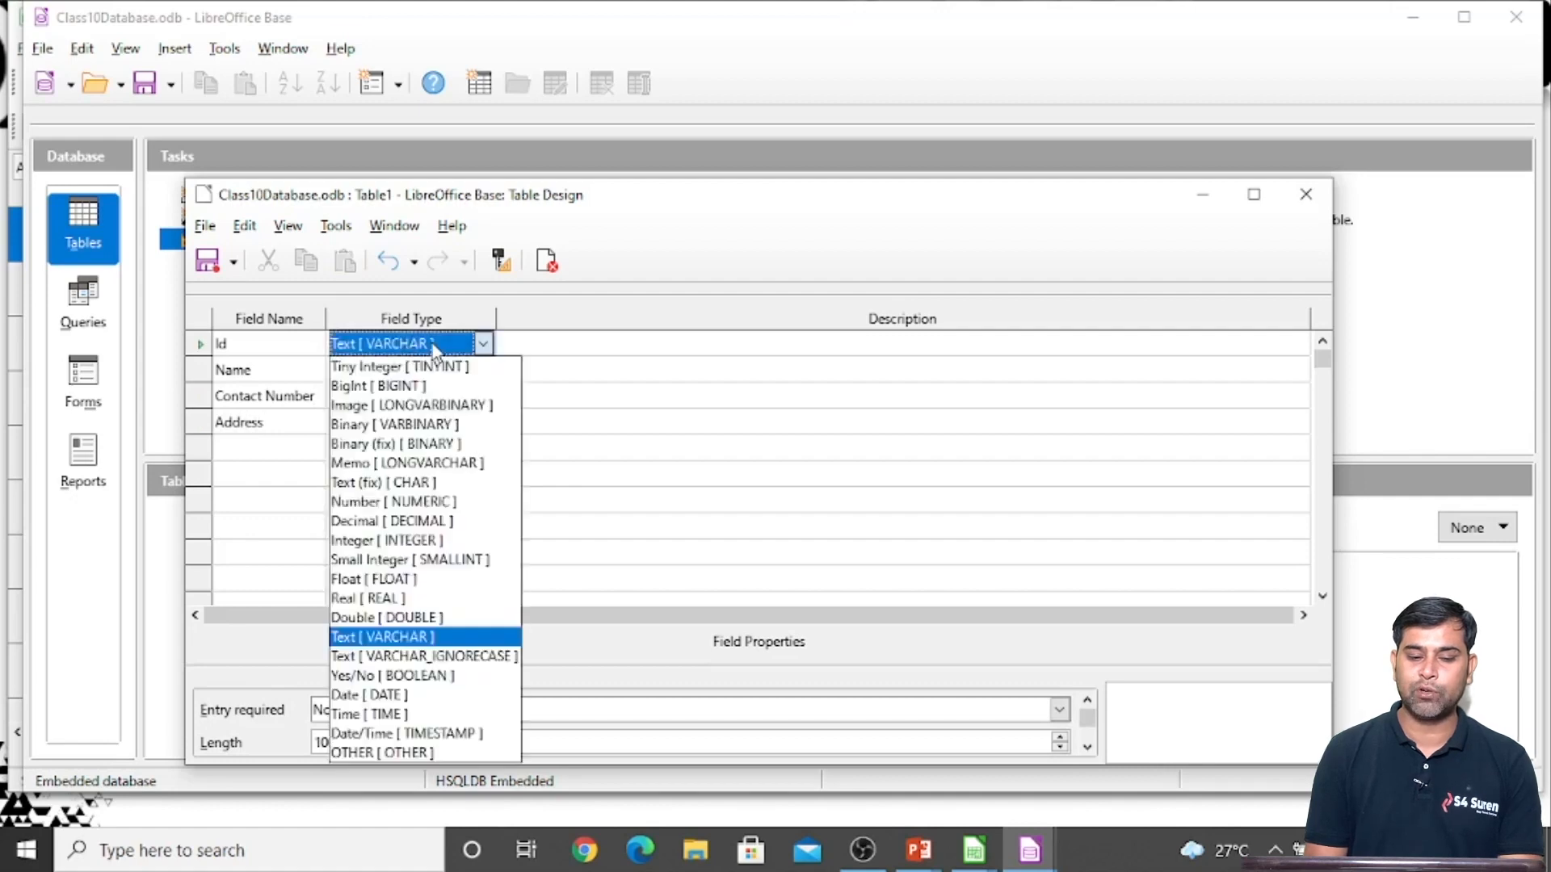
{"action": "left_click", "coordinate": [386, 540]}
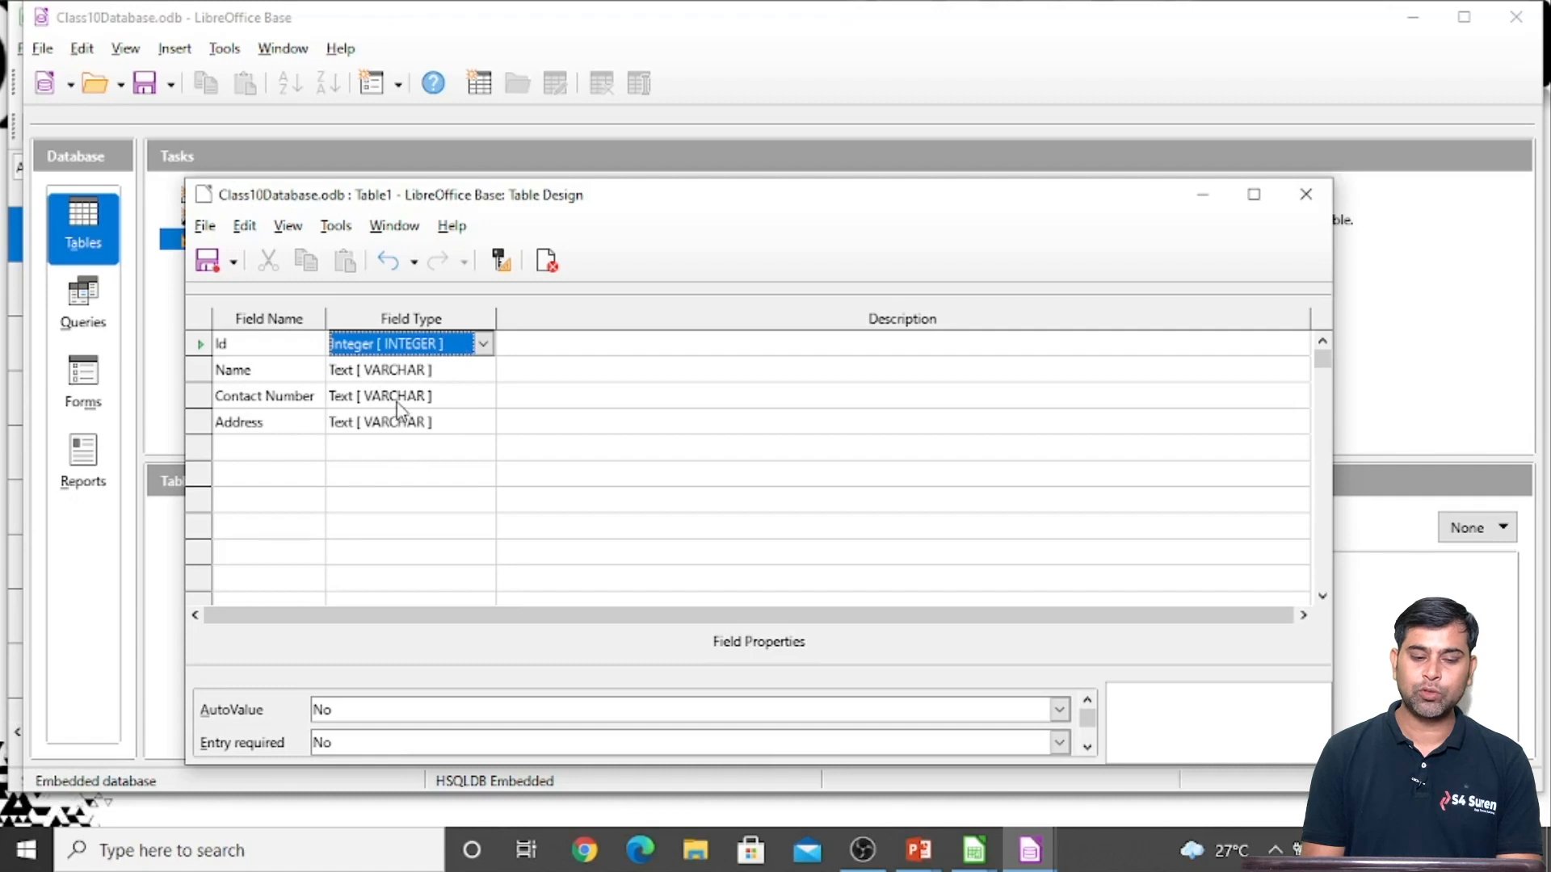
{"action": "left_click", "coordinate": [403, 400]}
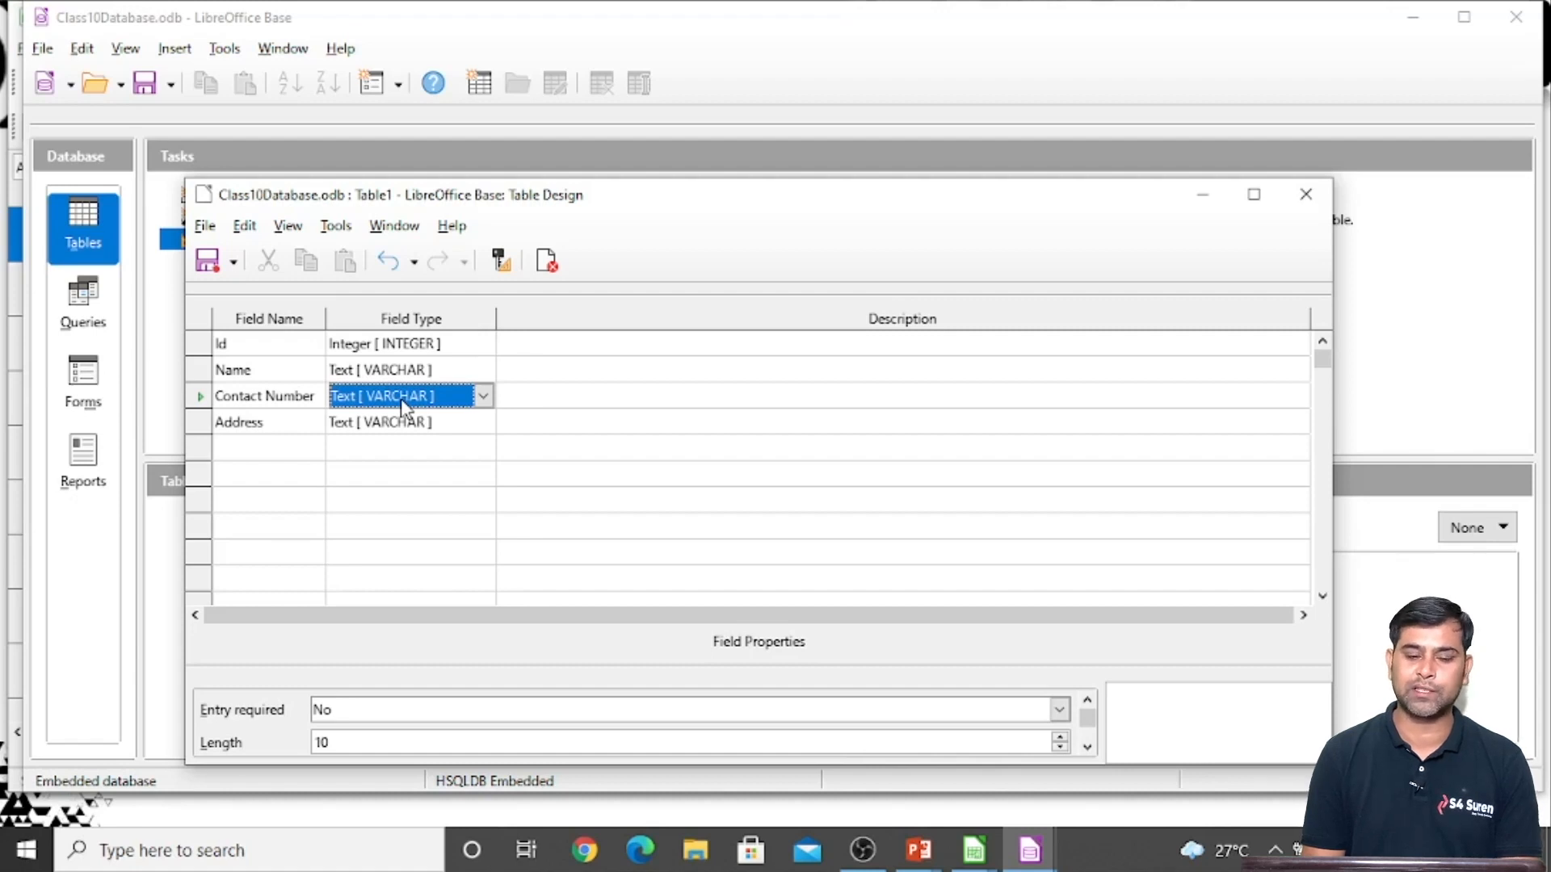
{"action": "left_click", "coordinate": [201, 347]}
{"action": "right_click", "coordinate": [205, 356]}
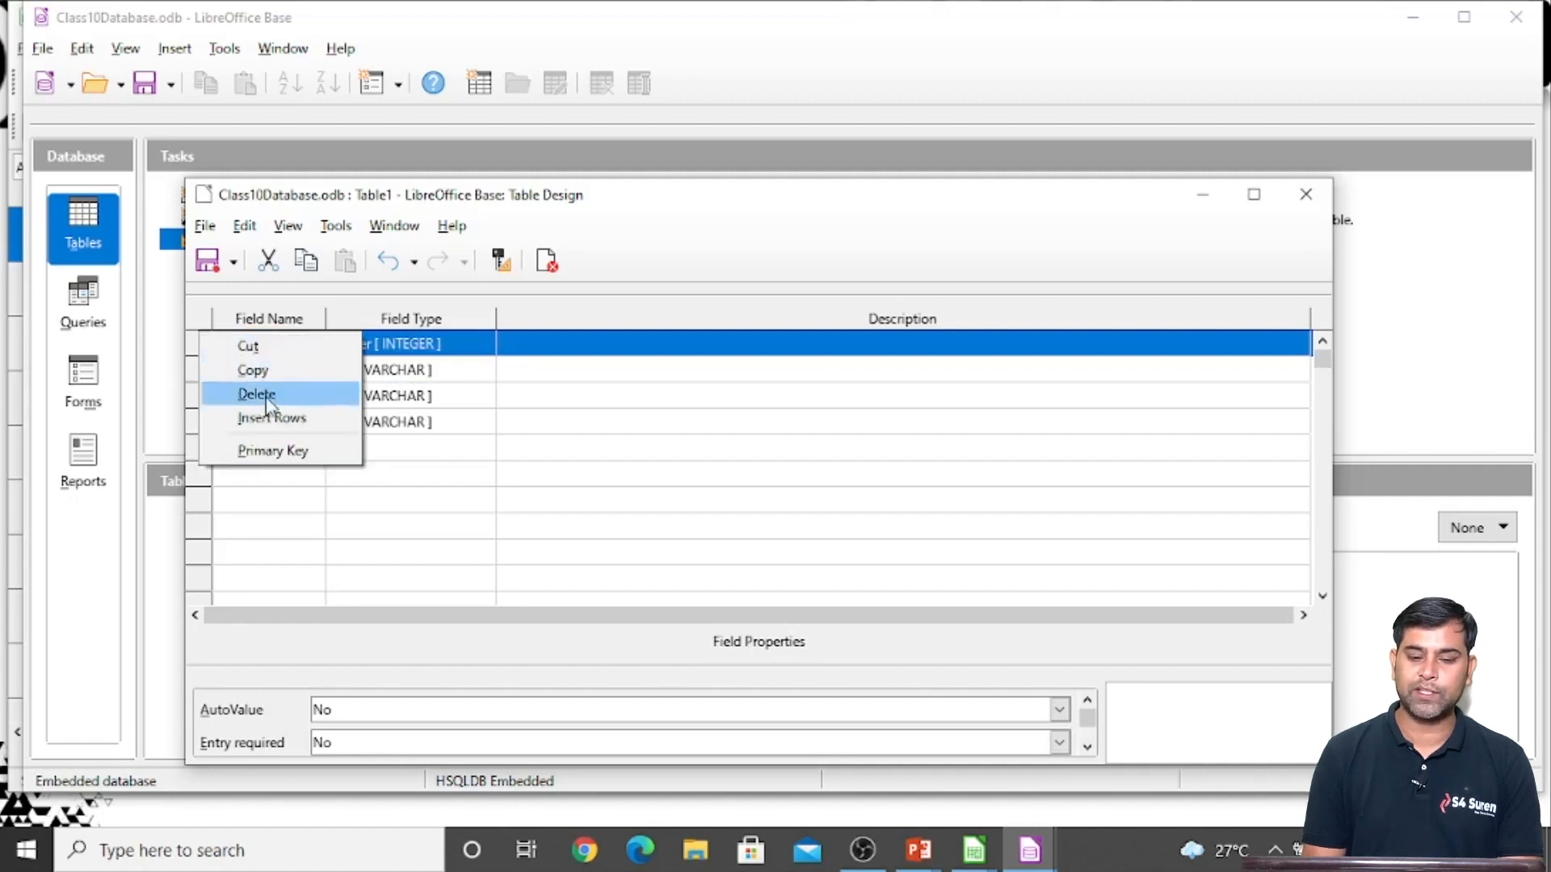
{"action": "left_click", "coordinate": [271, 452]}
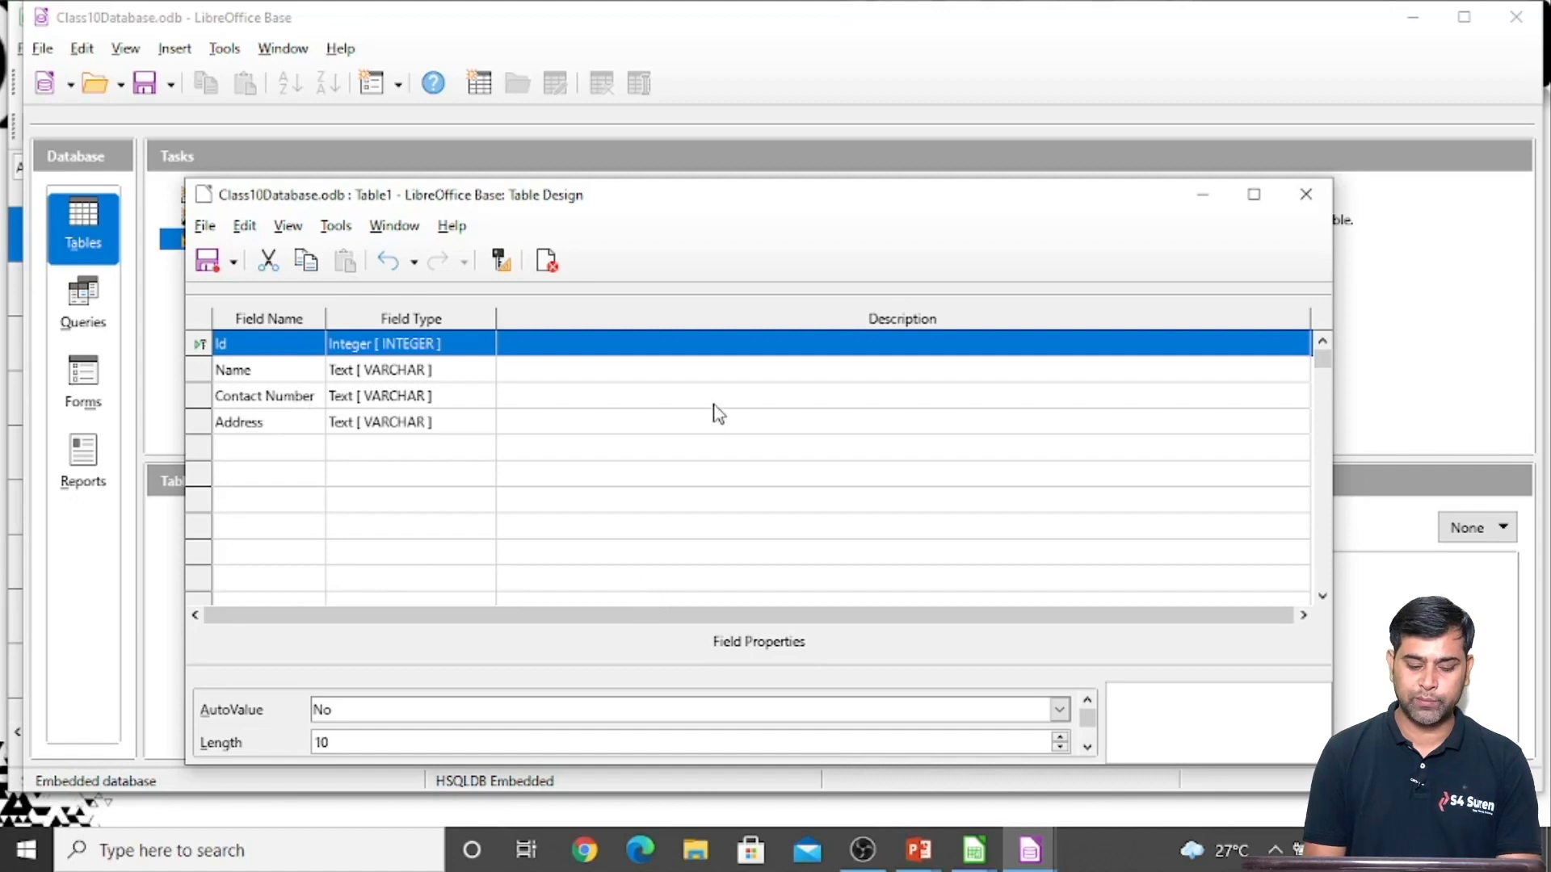
Save the table as Studentinfo and close its design window
{"action": "key", "text": "ctrl+s"}
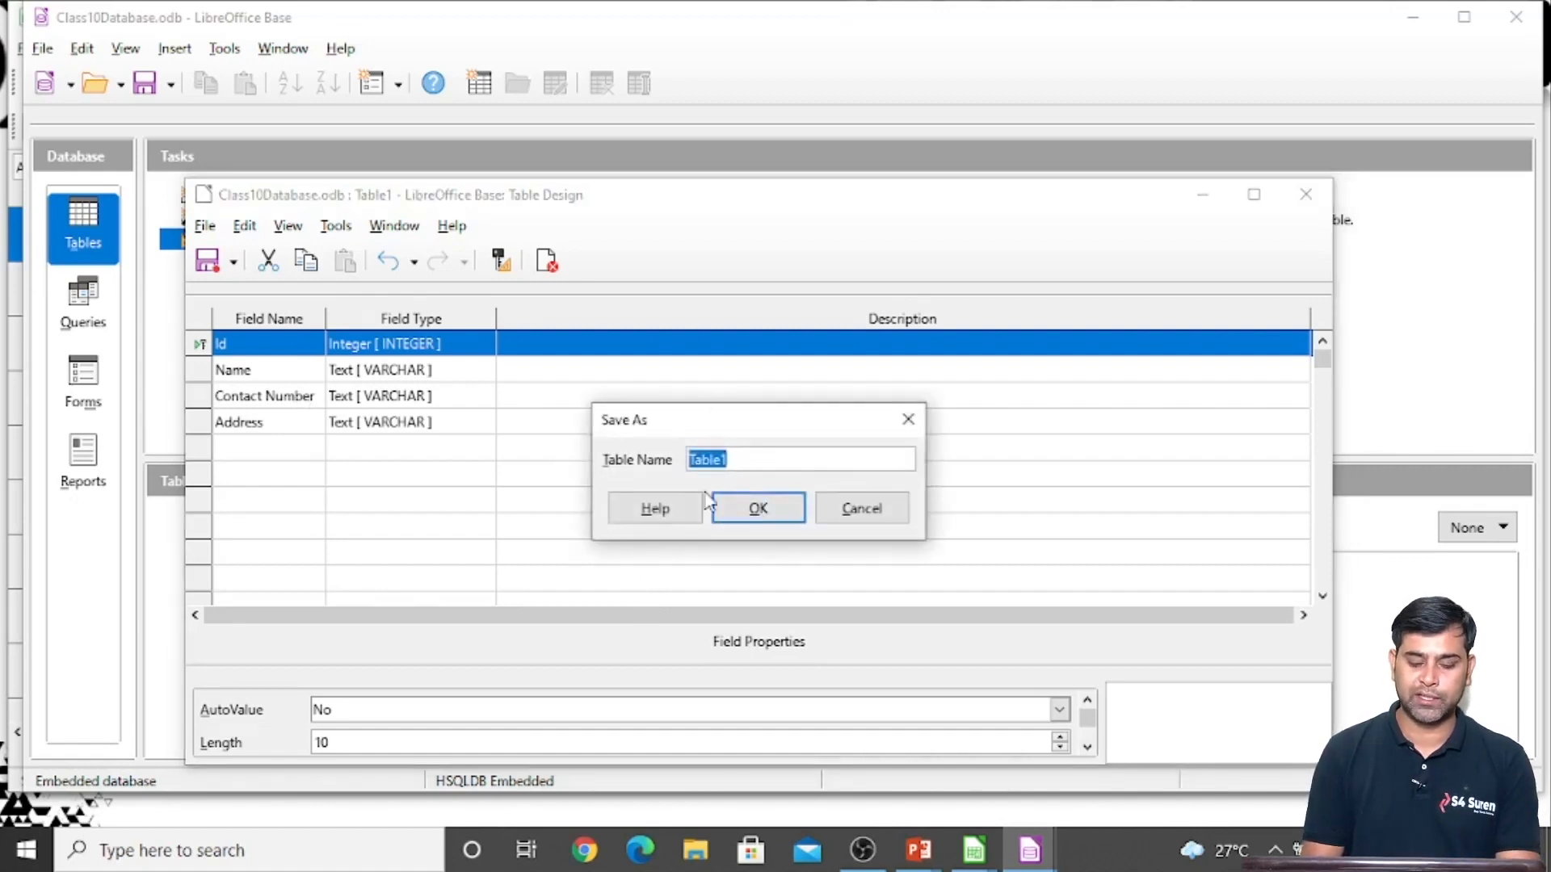
{"action": "type", "text": "Stud"}
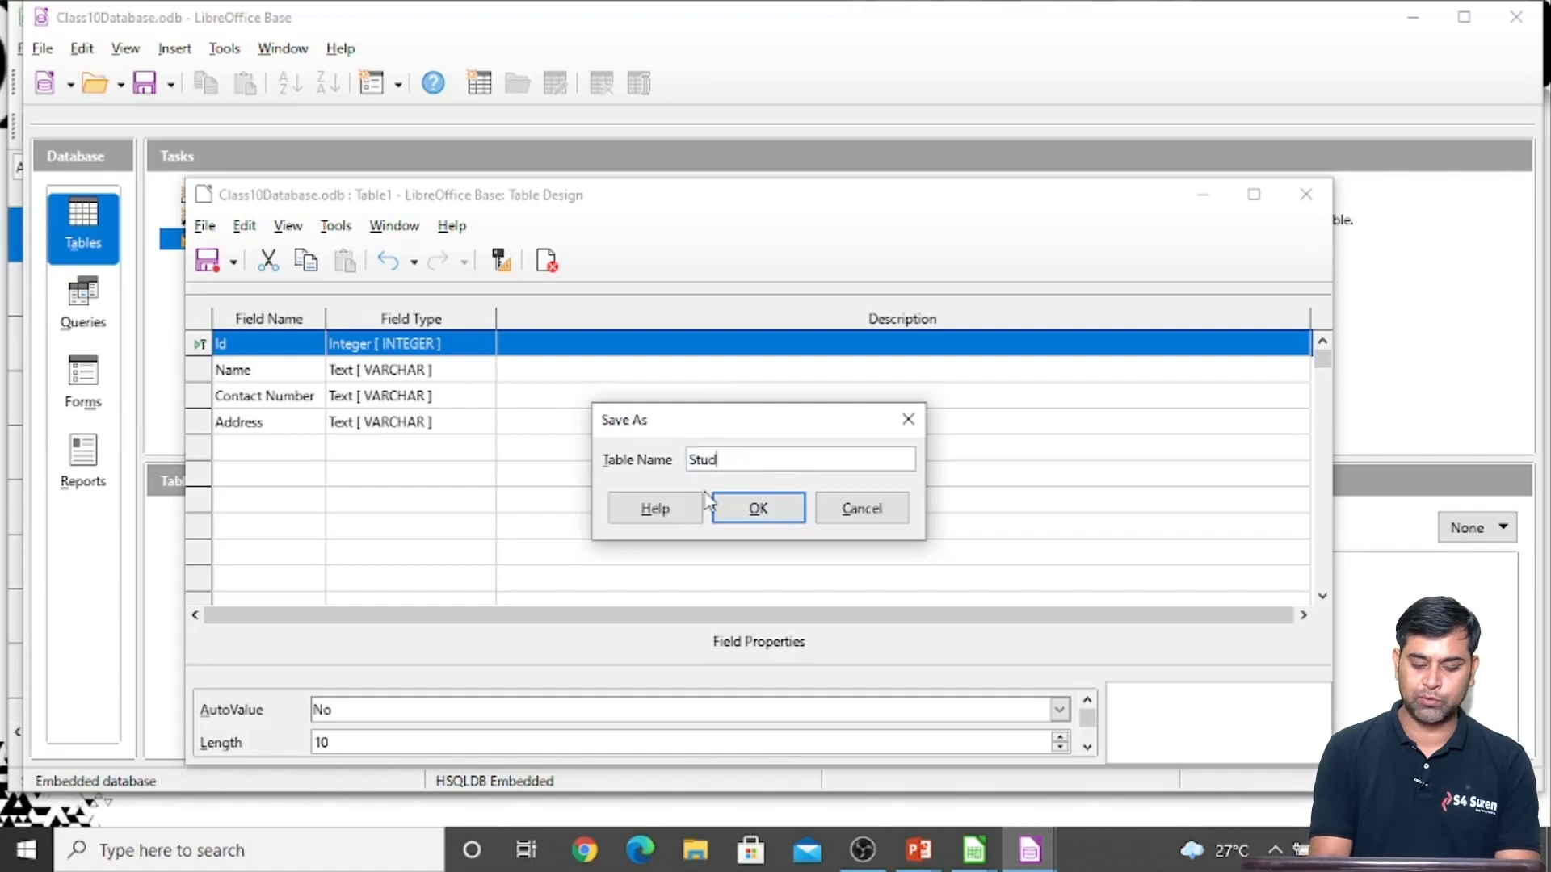
{"action": "type", "text": "entinfo"}
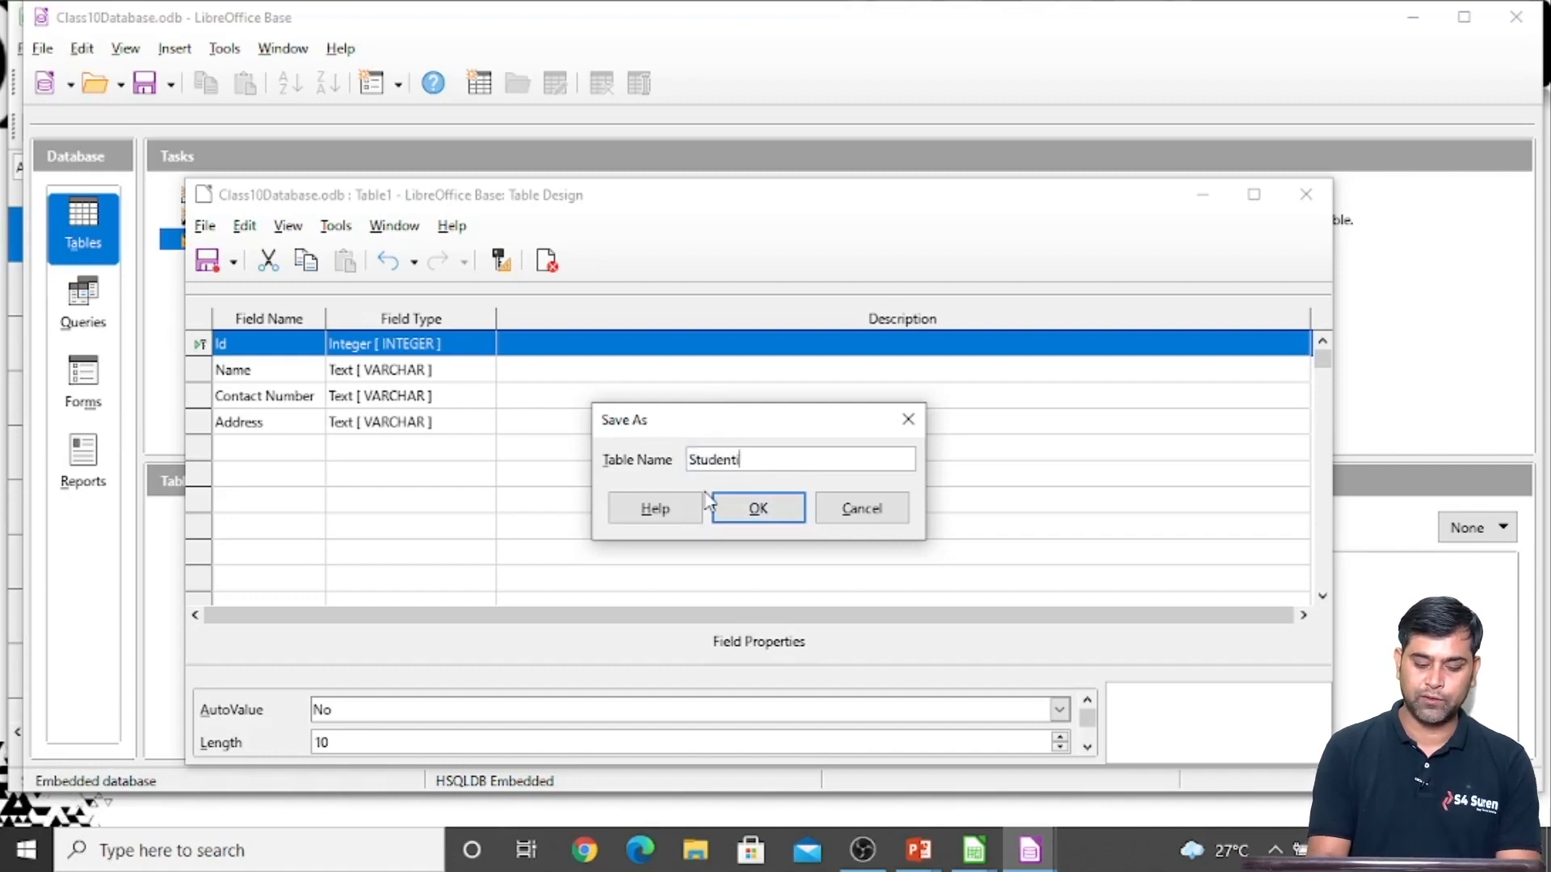
{"action": "left_click", "coordinate": [759, 508]}
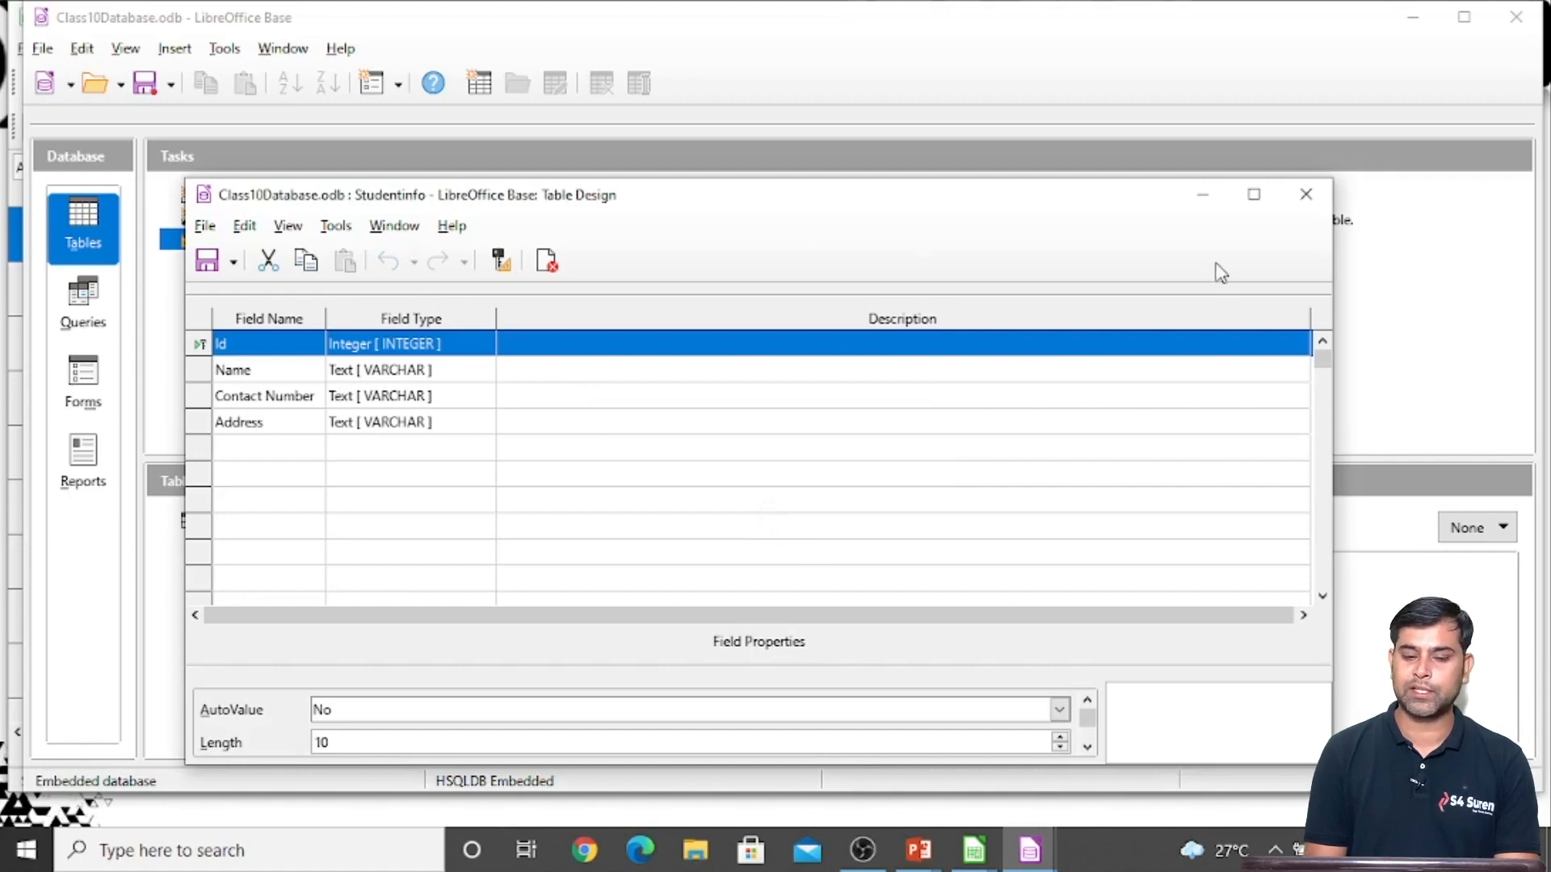
{"action": "left_click", "coordinate": [1315, 202]}
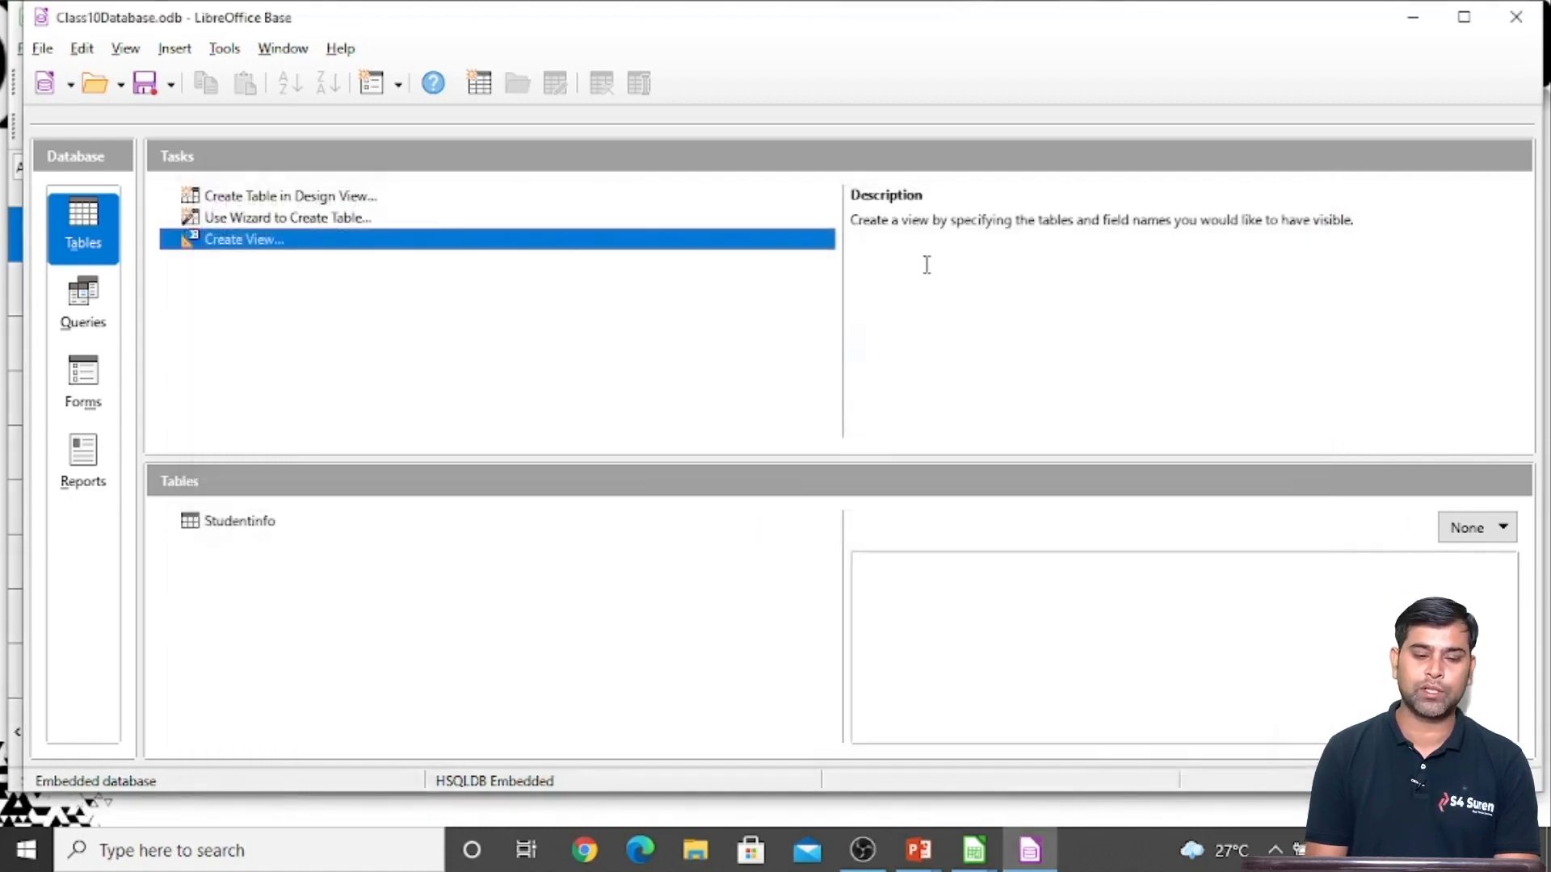
Open the Studentinfo table and enter the first record with Id 1 and the student's name, contact number and address
{"action": "left_click", "coordinate": [234, 525]}
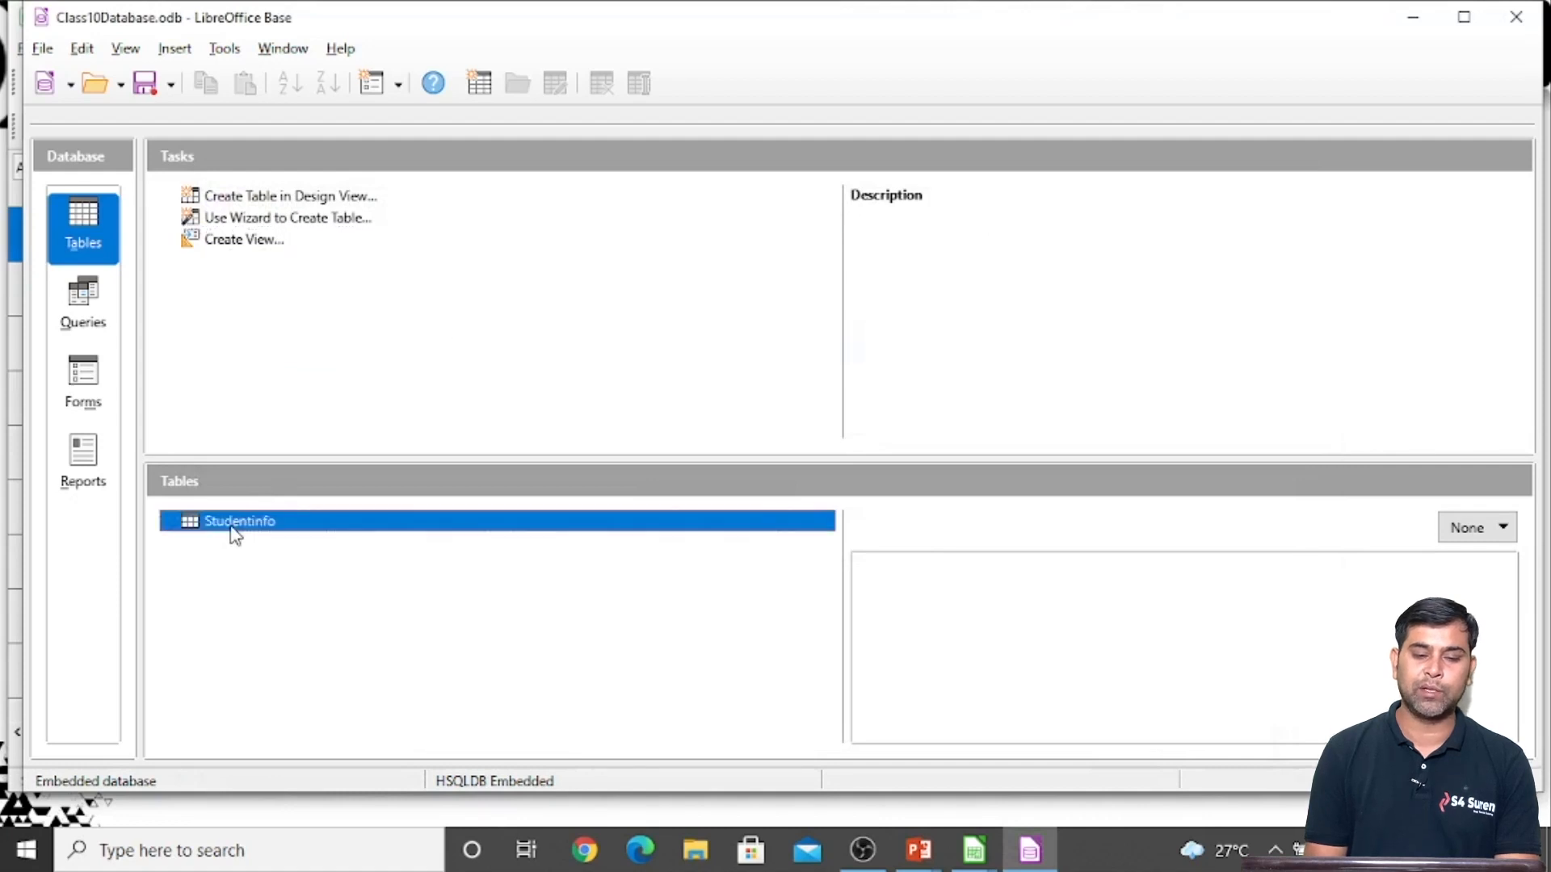
{"action": "double_click", "coordinate": [232, 529]}
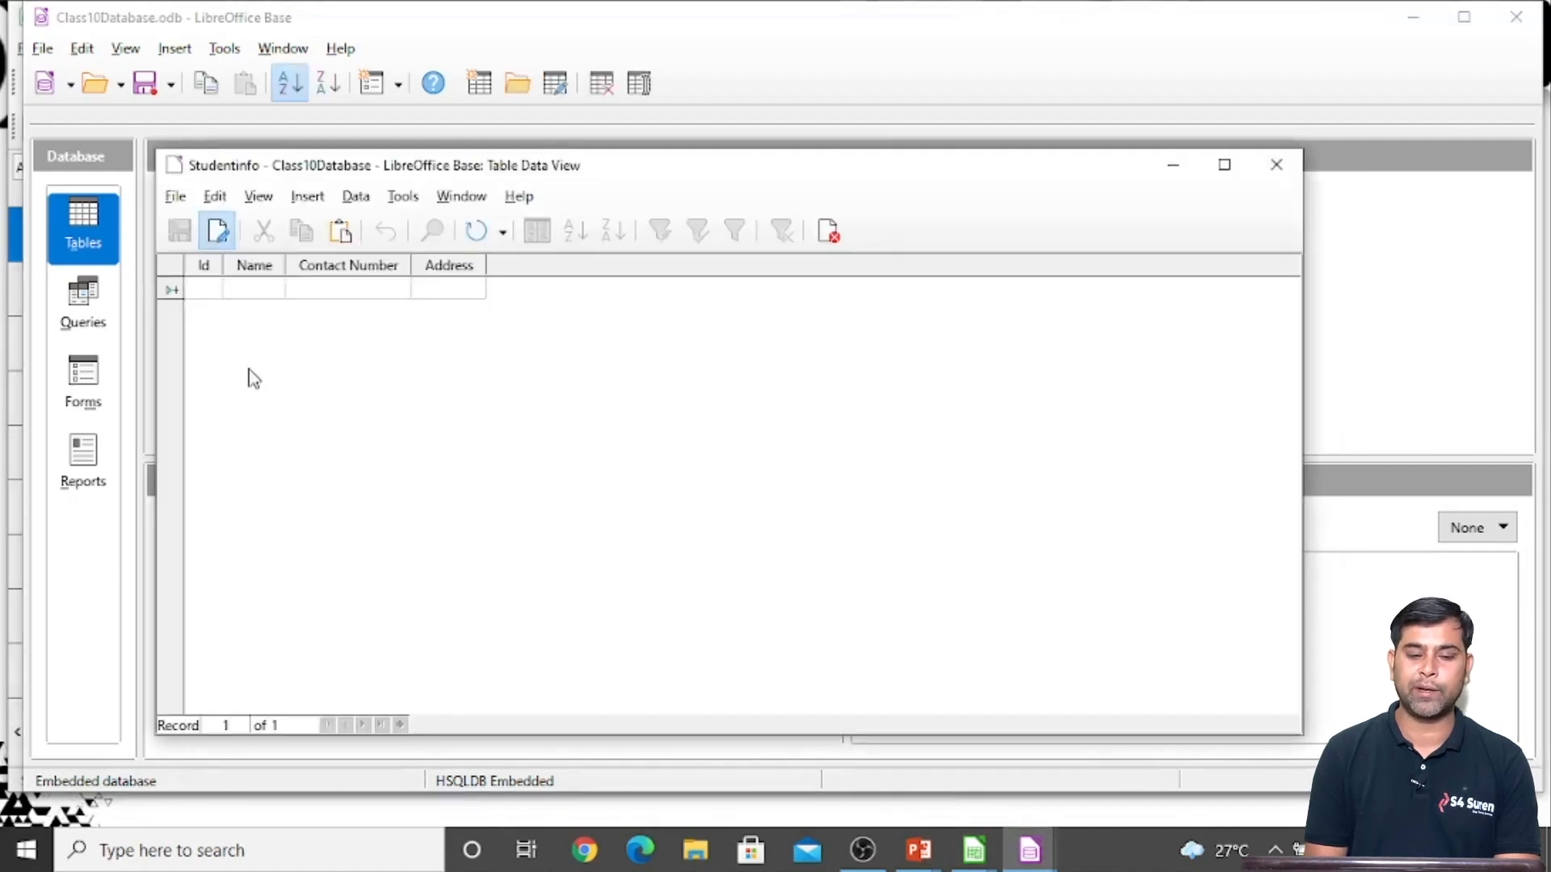
{"action": "type", "text": "1"}
{"action": "key", "text": "Tab"}
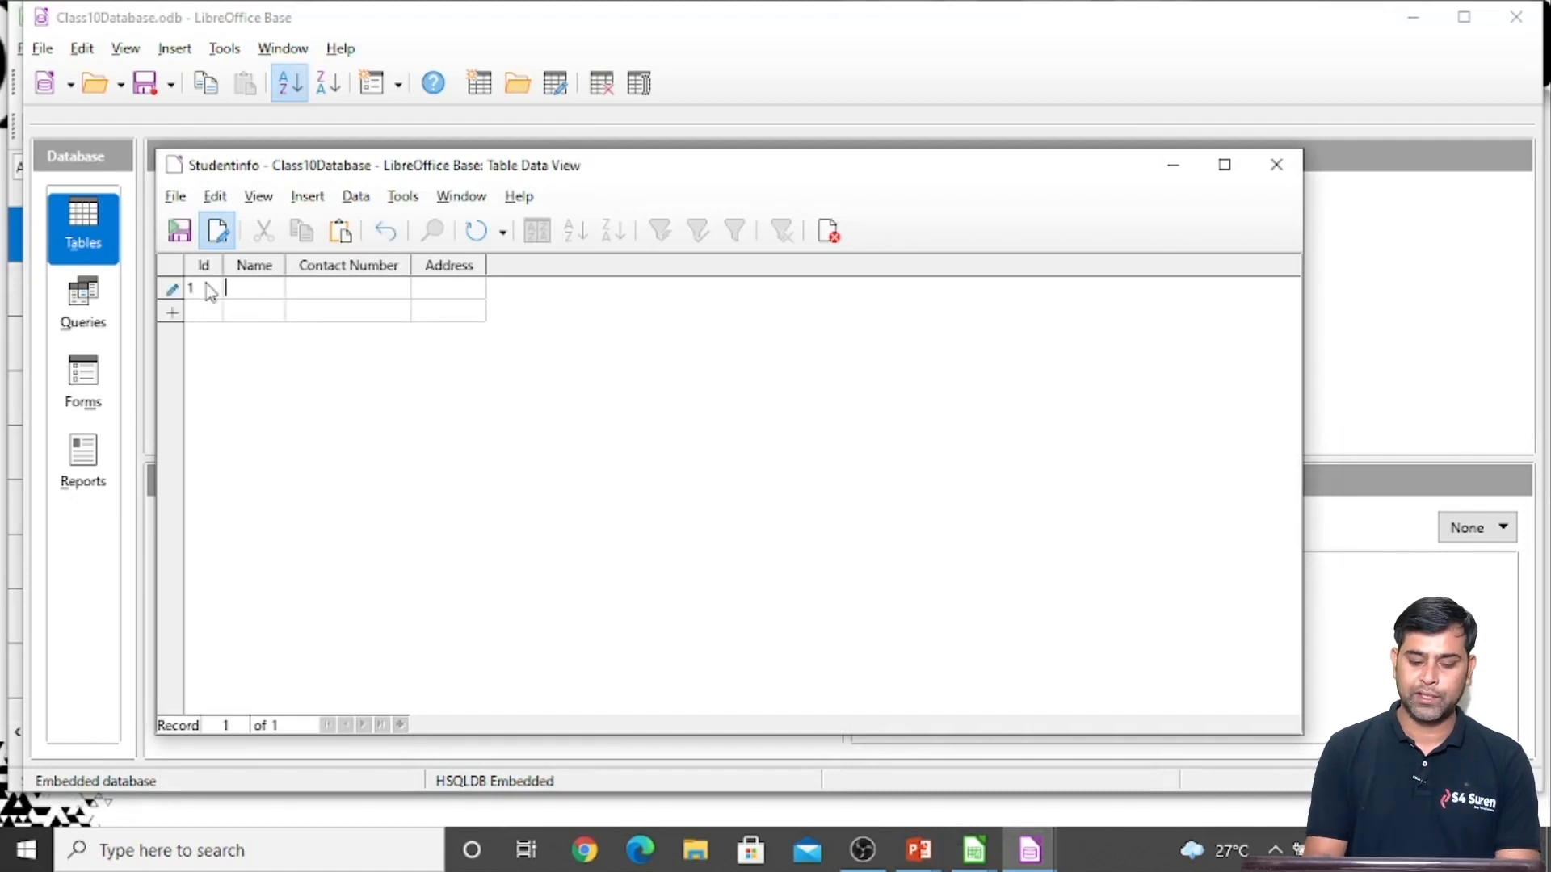
{"action": "type", "text": "Kamal"}
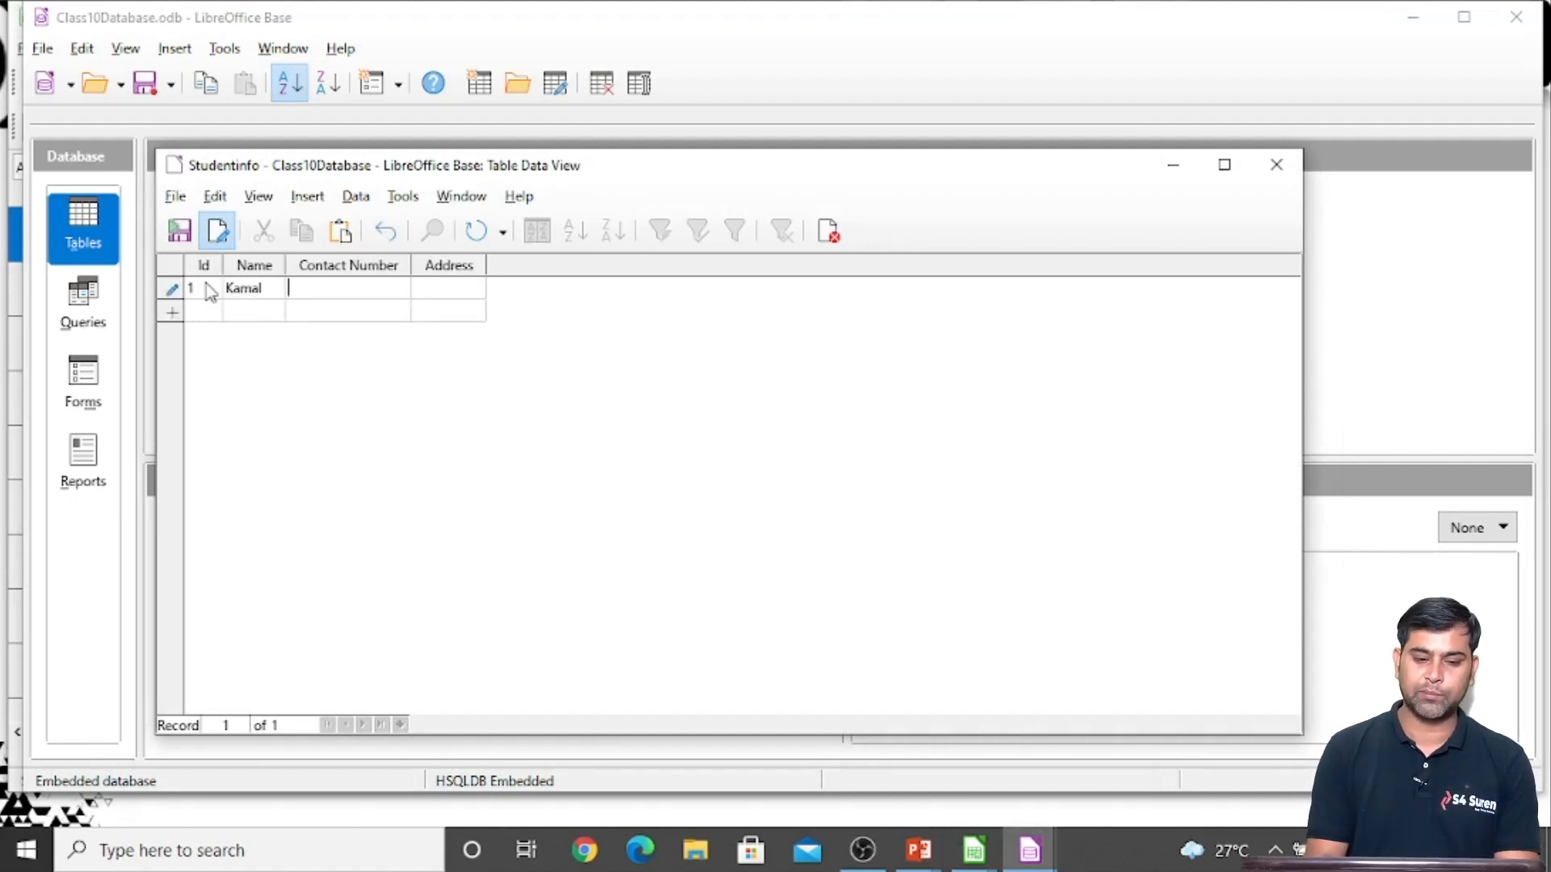
{"action": "key", "text": "Tab"}
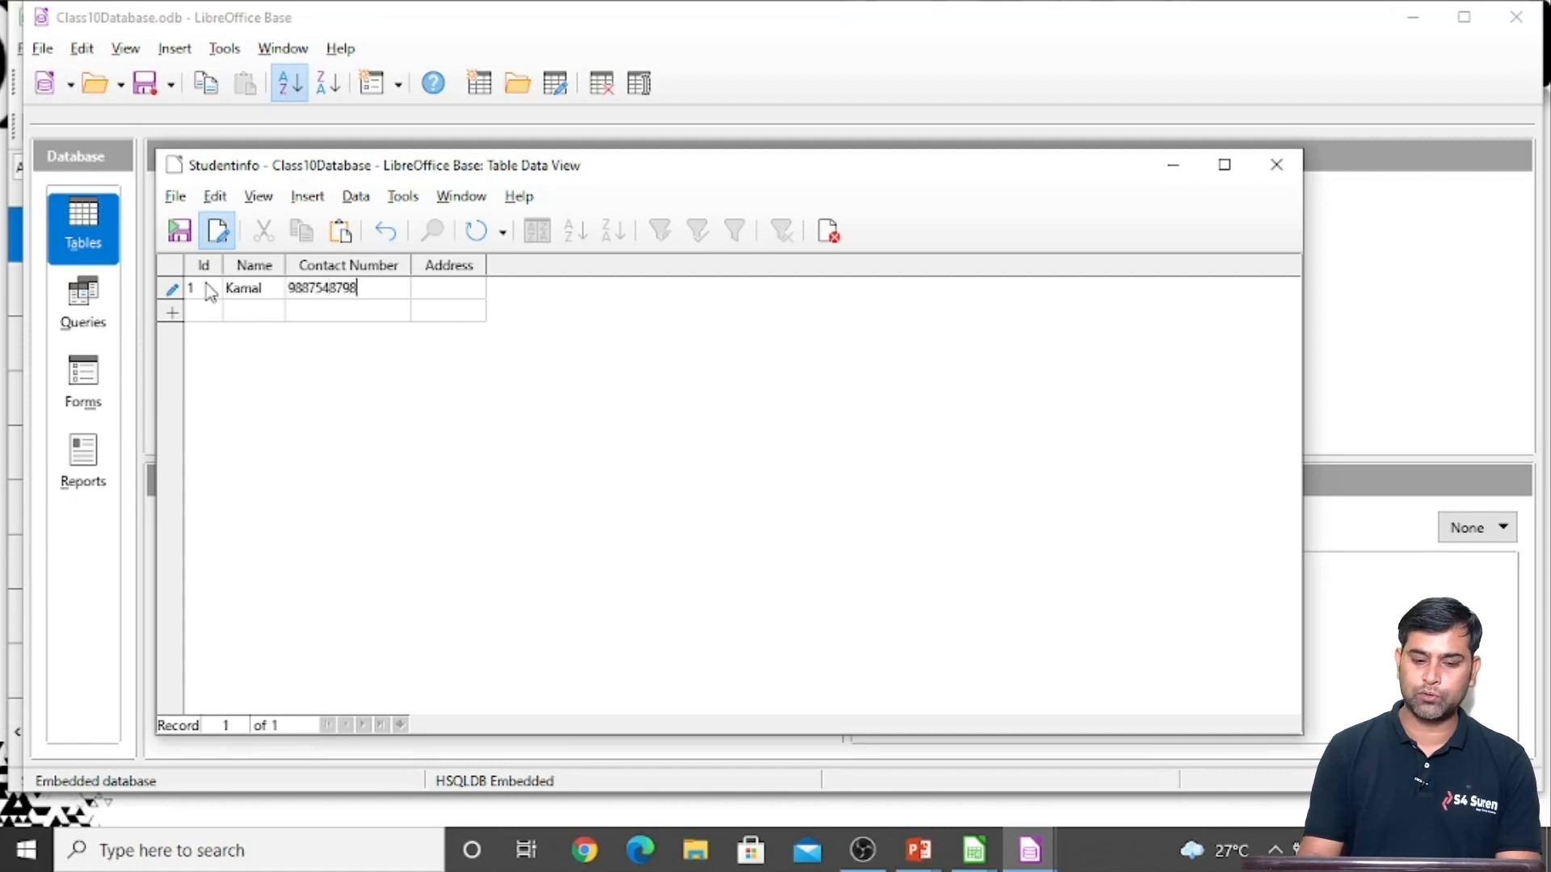
{"action": "key", "text": "Tab"}
{"action": "type", "text": "CHB"}
{"action": "key", "text": "Tab"}
Enter the second record with Id 2 and the student's name, contact number and address
{"action": "type", "text": "2"}
{"action": "key", "text": "Tab"}
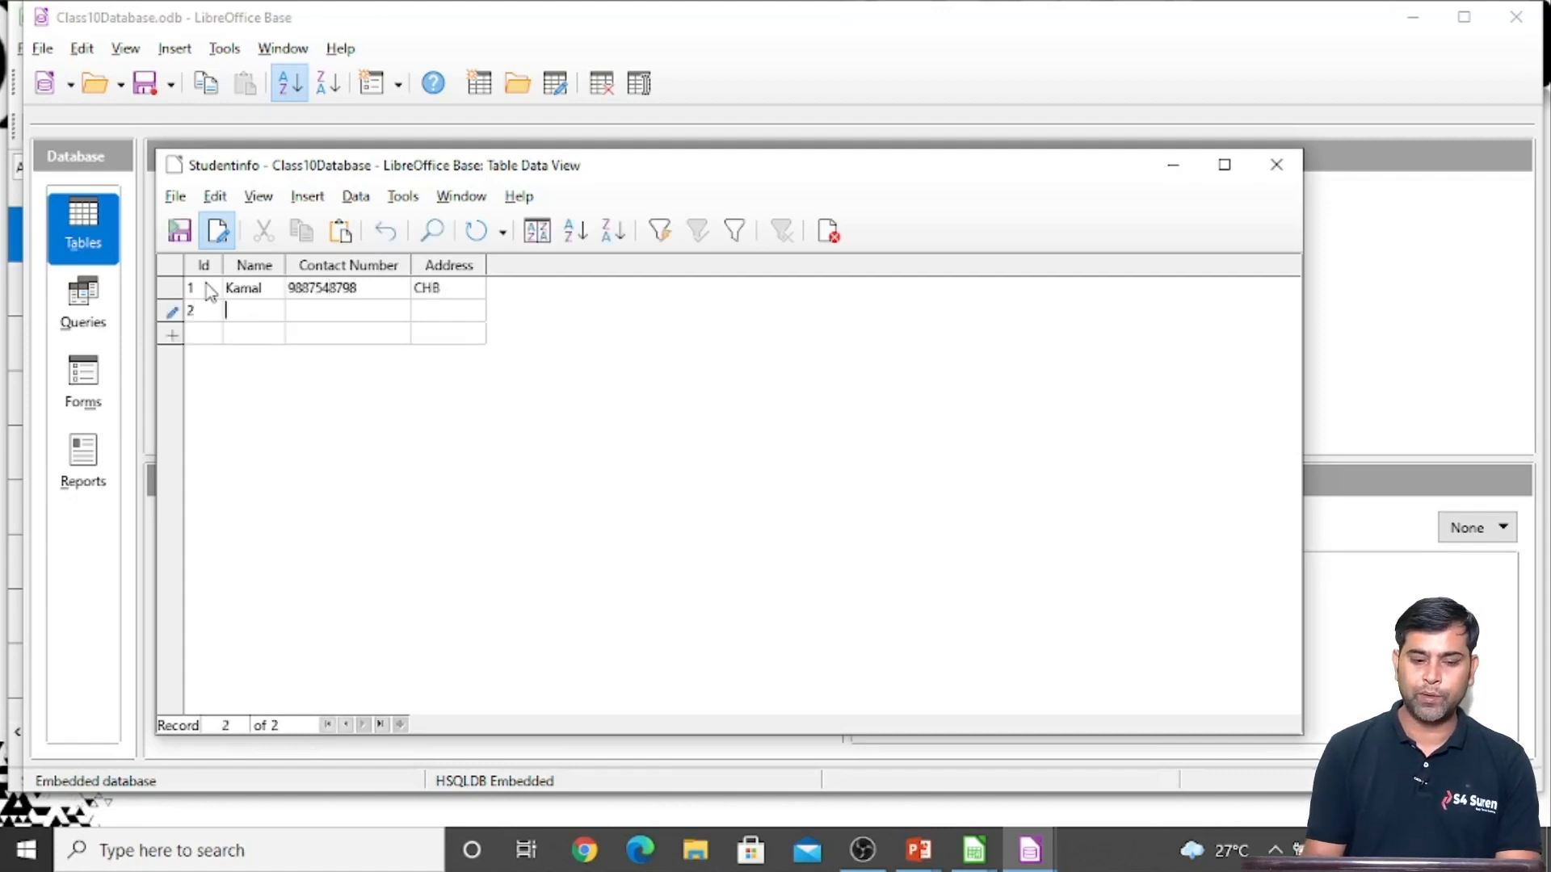
{"action": "type", "text": "Tushar"}
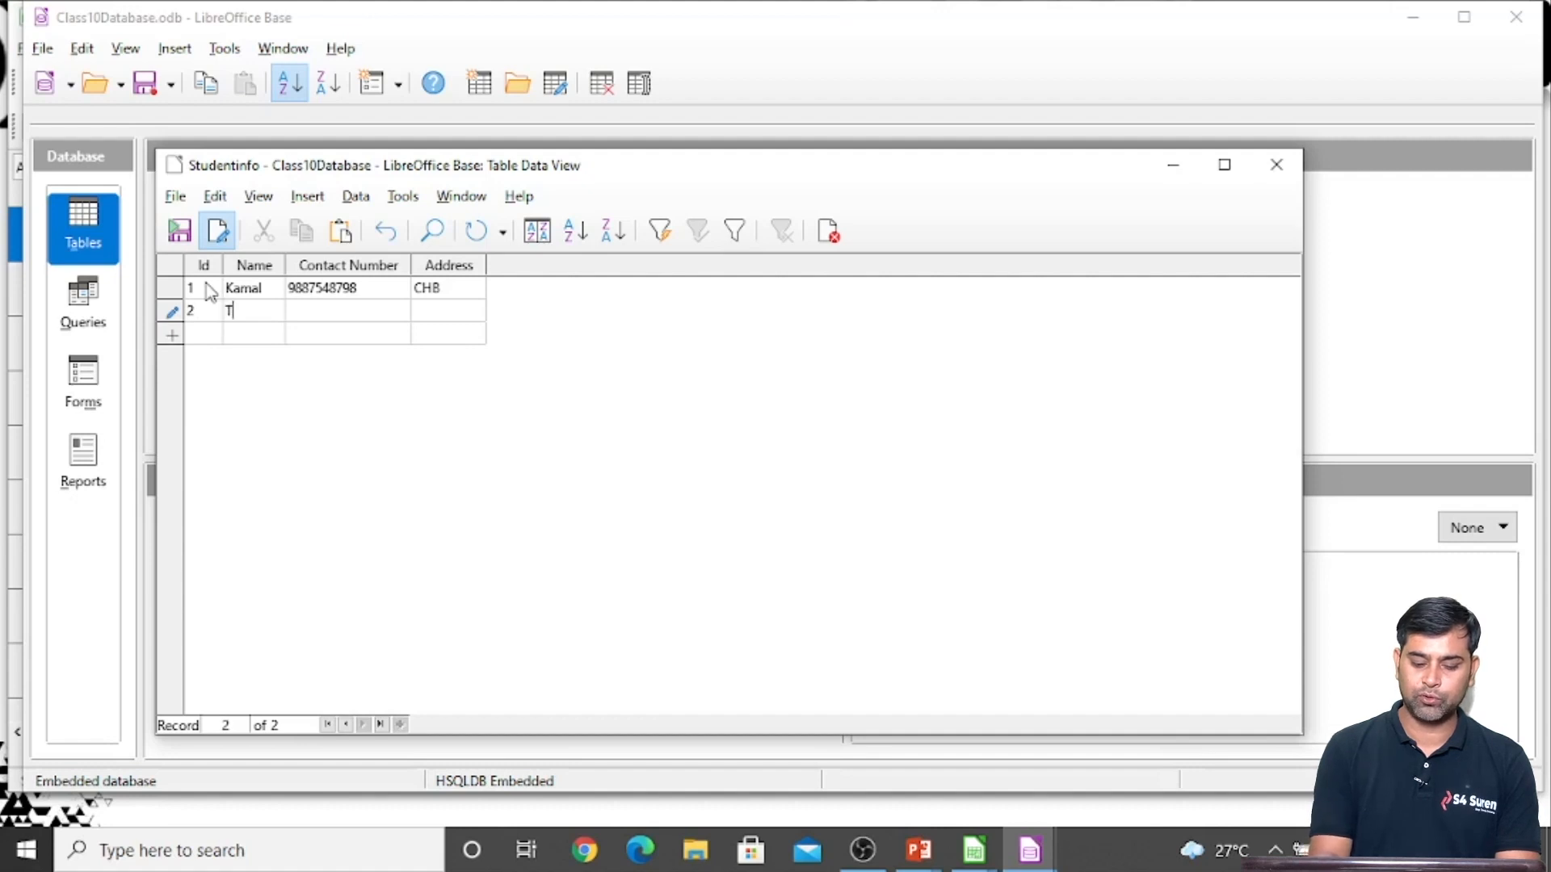
{"action": "key", "text": "Tab"}
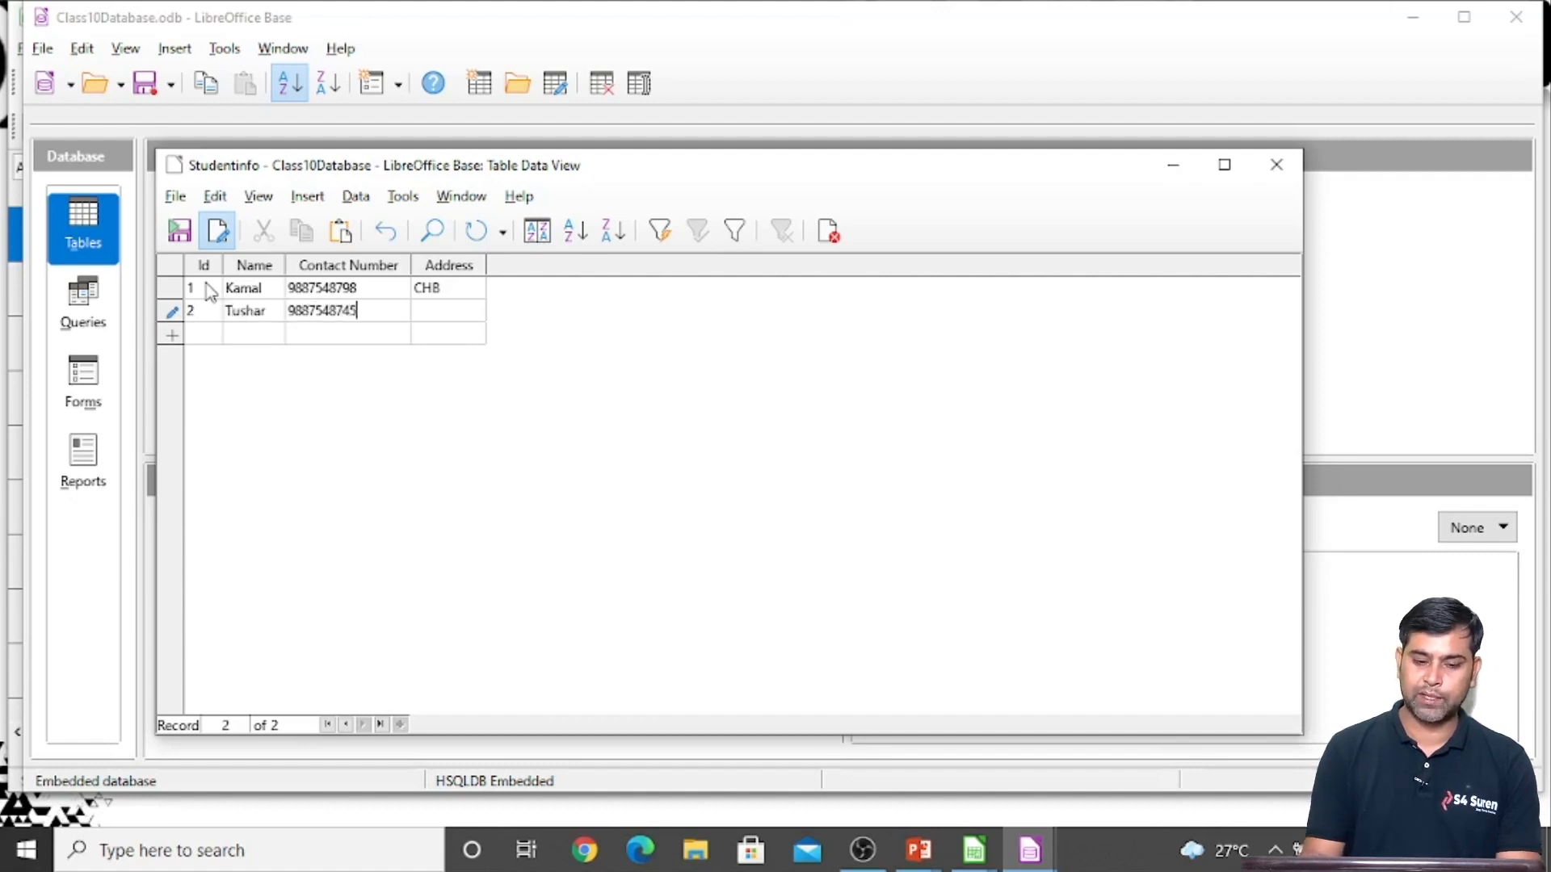
{"action": "key", "text": "Tab"}
{"action": "type", "text": "Jal"}
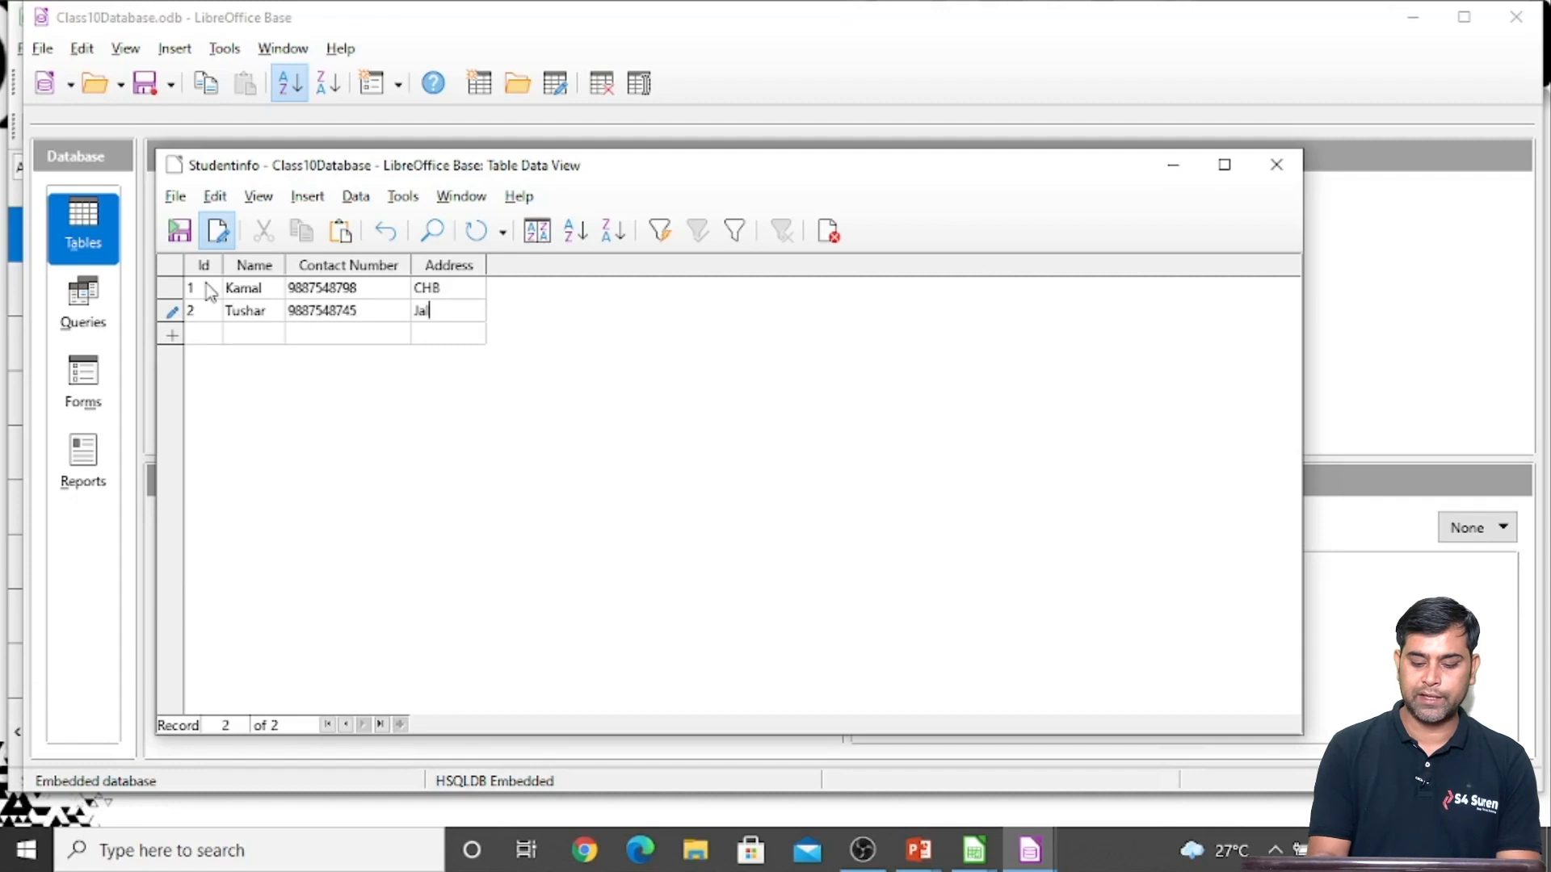
{"action": "type", "text": "ori GAte"}
{"action": "key", "text": "Tab"}
Correct the second record's address by replacing the miscapitalised "A" with a lowercase "a"
{"action": "key", "text": "Left"}
{"action": "key", "text": "Left"}
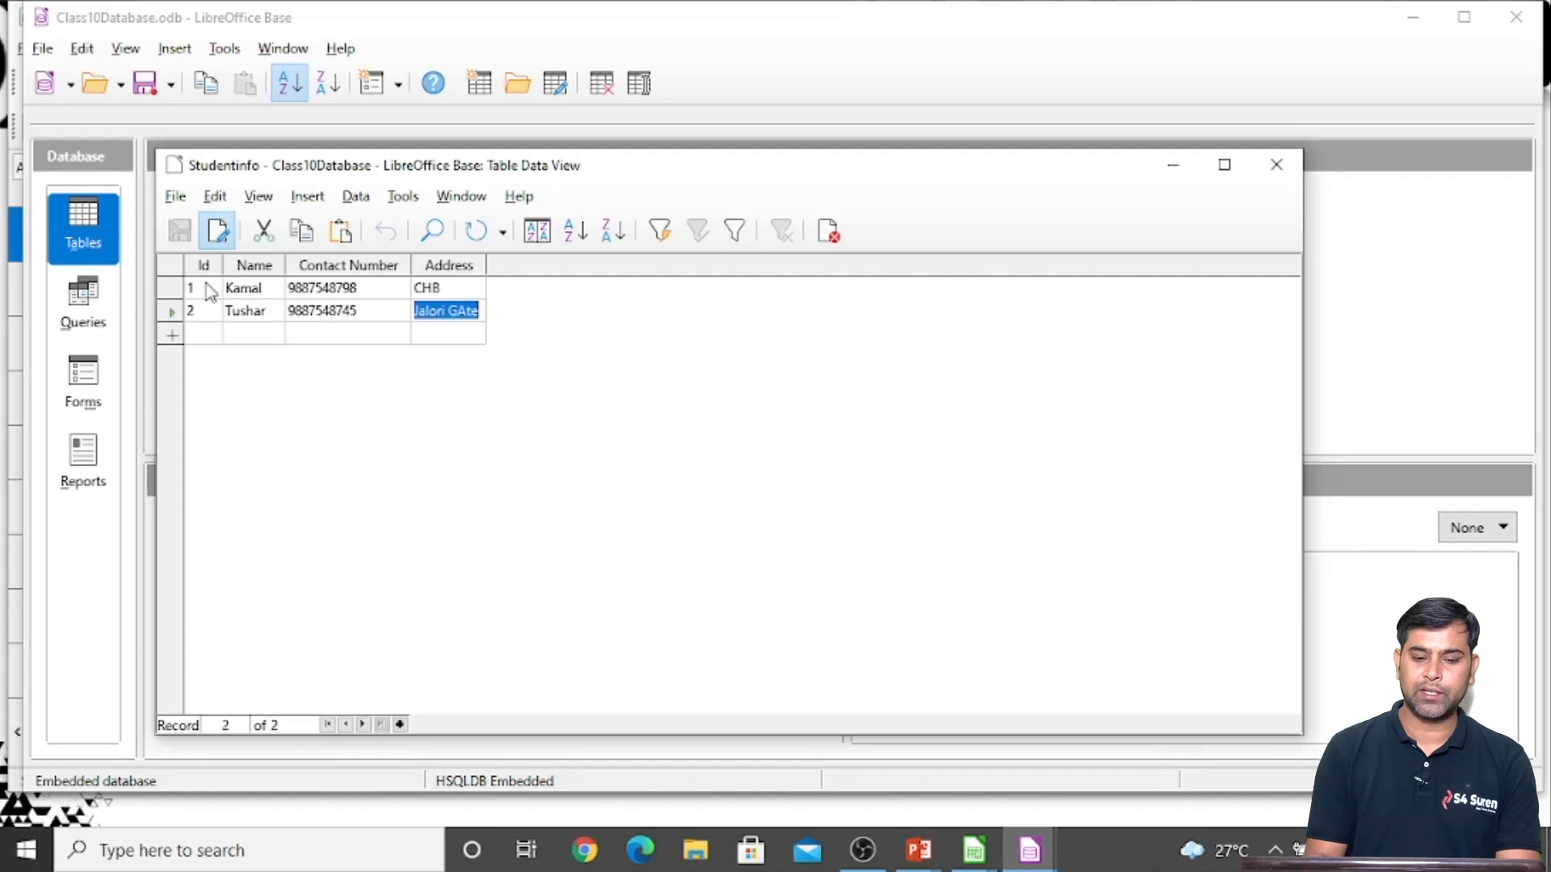
{"action": "key", "text": "Left"}
{"action": "key", "text": "Left"}
{"action": "key", "text": "Left"}
{"action": "key", "text": "Delete"}
{"action": "type", "text": "a"}
Enter the third record with Id 3 and the student's name, contact number and address
{"action": "key", "text": "Tab"}
{"action": "type", "text": "3Yogesh"}
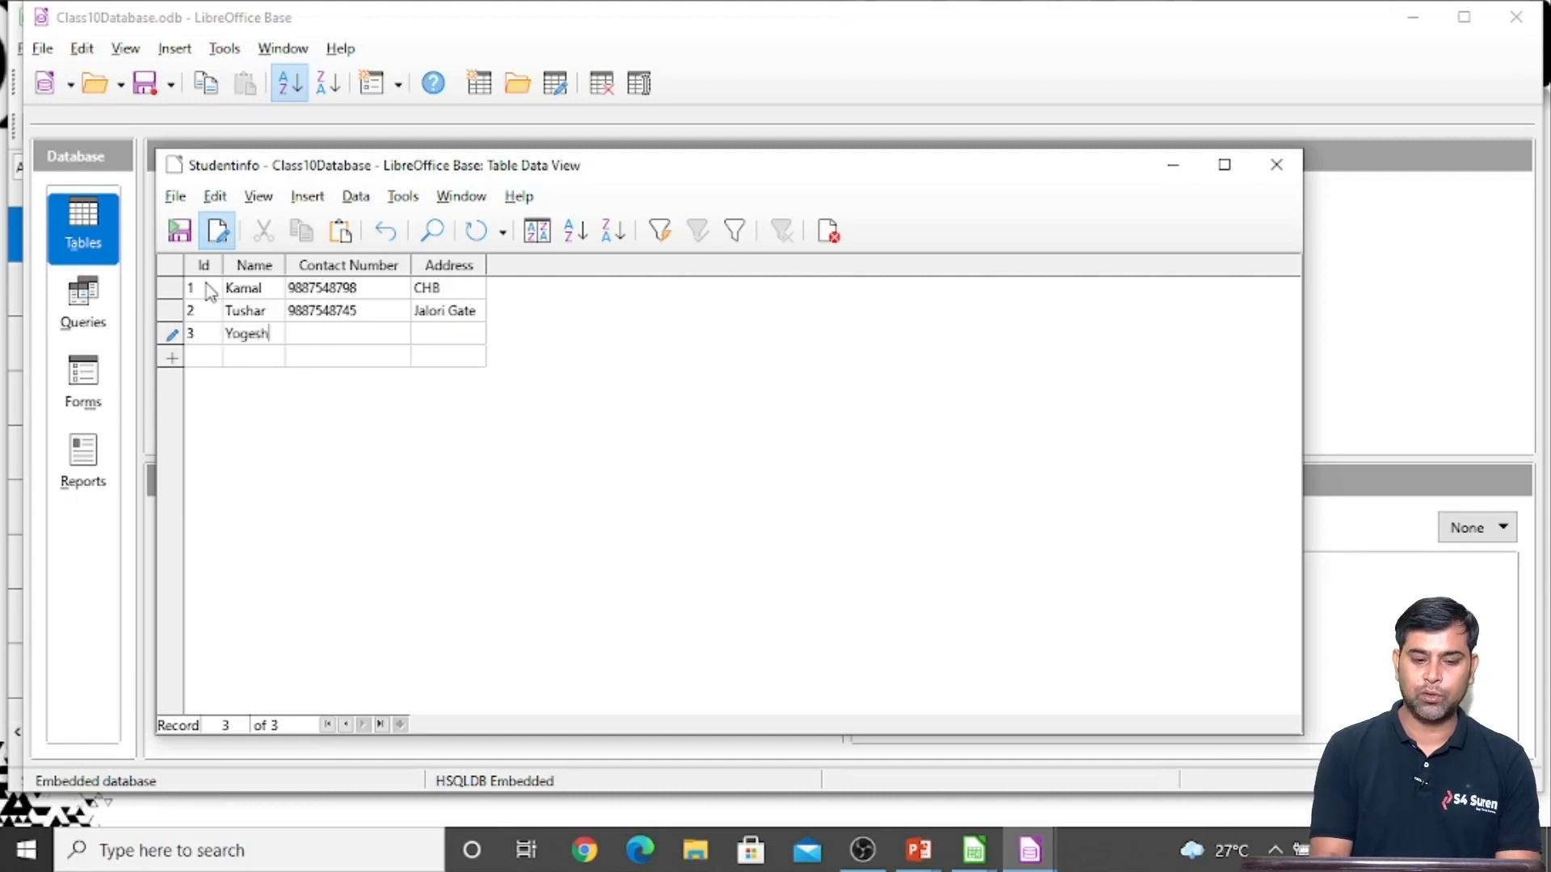
{"action": "key", "text": "Tab"}
{"action": "key", "text": "Tab"}
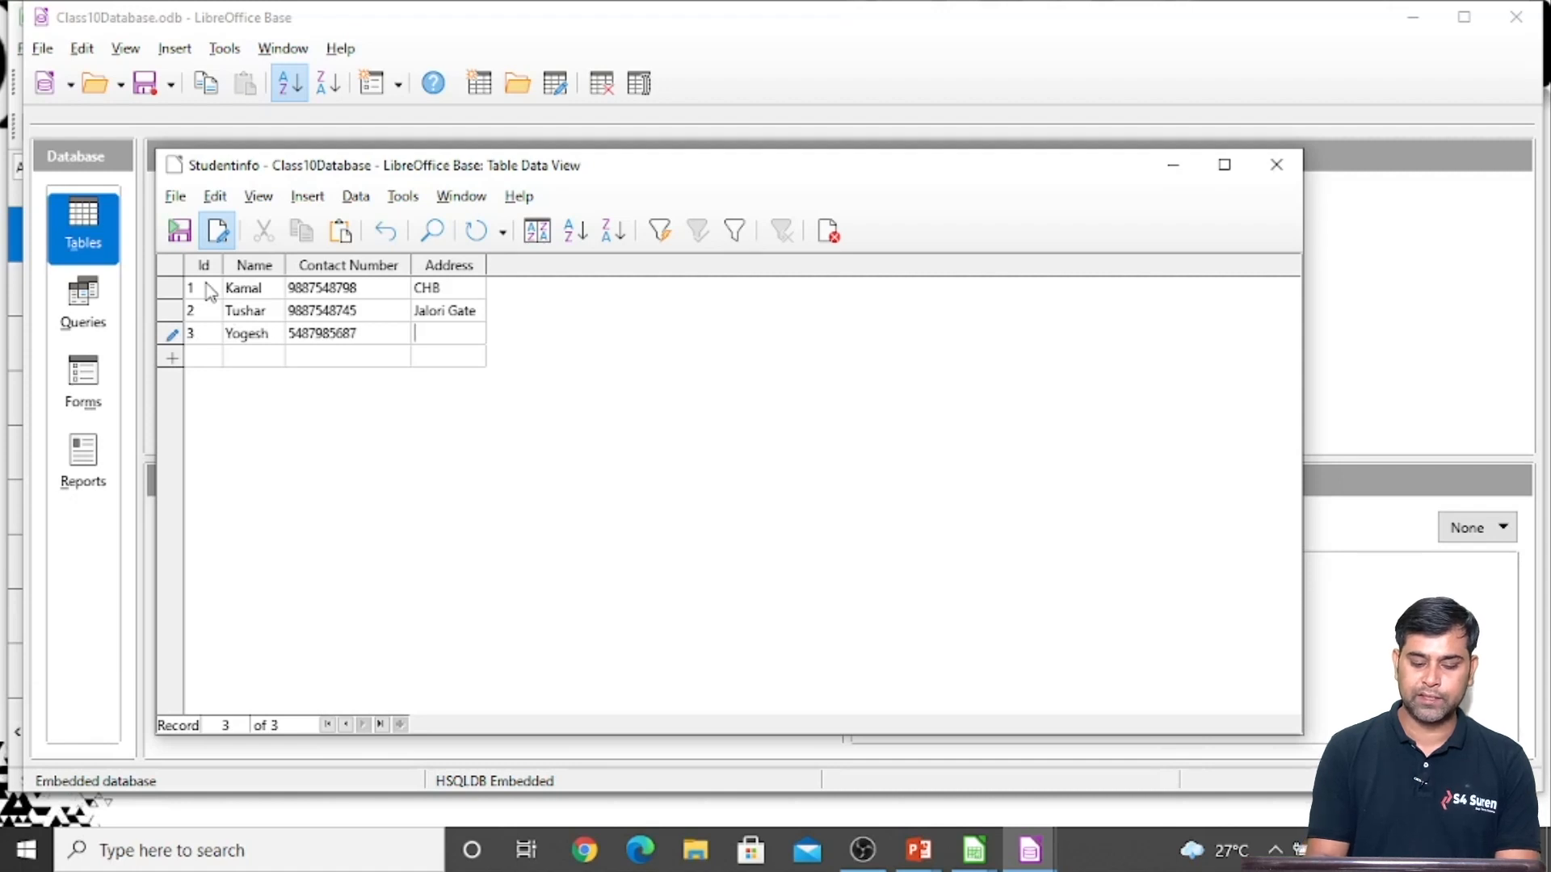
{"action": "type", "text": "Paota"}
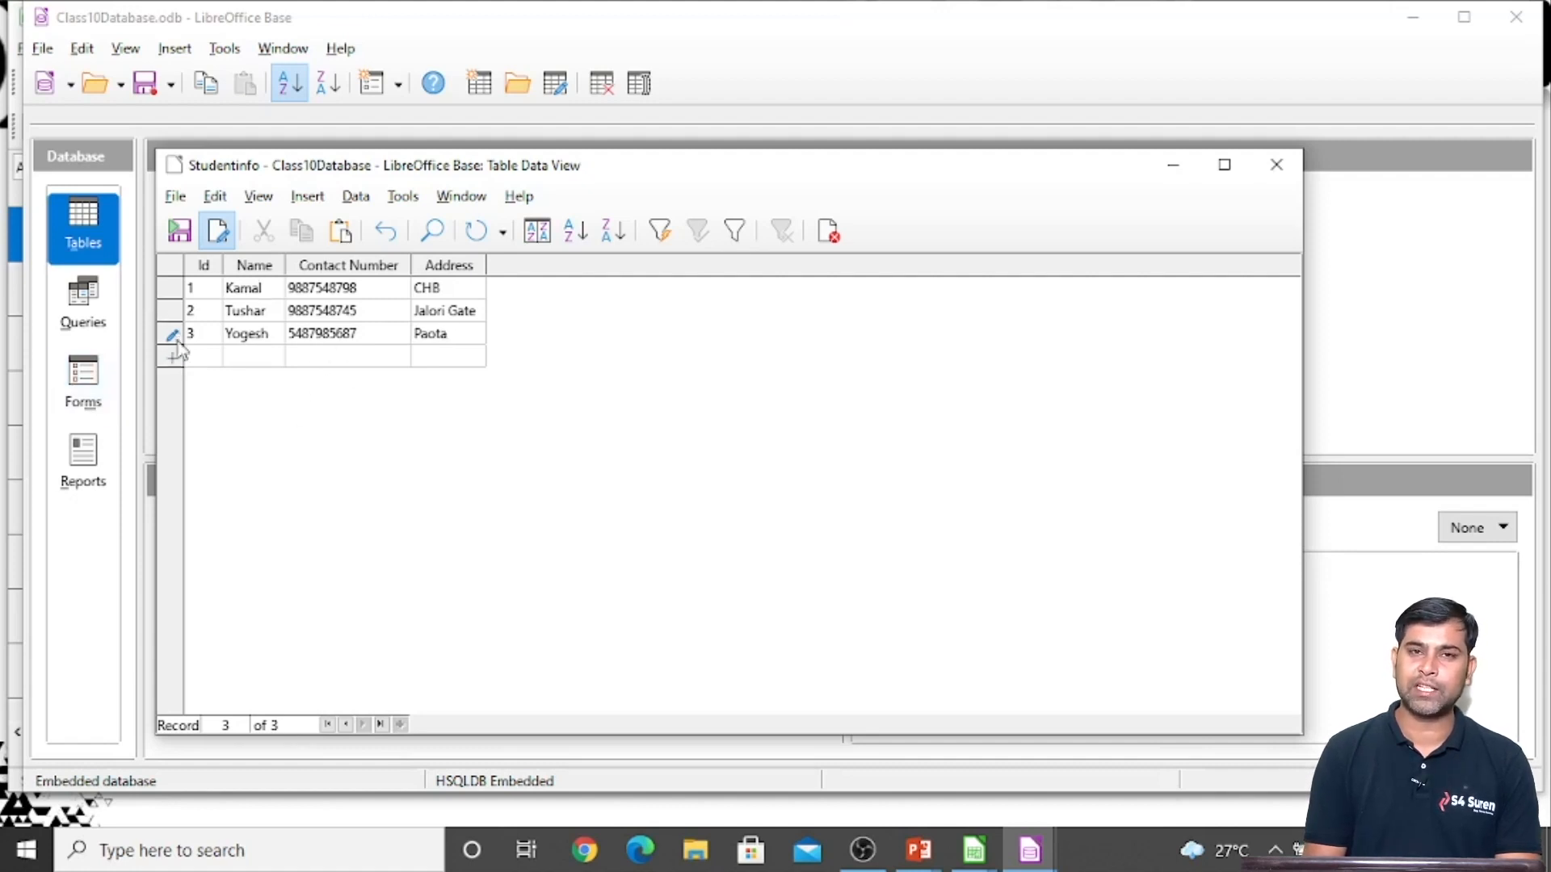
Save the third record, close the Studentinfo table and switch to the new file.ods spreadsheet in LibreOffice Calc
{"action": "key", "text": "ctrl+s"}
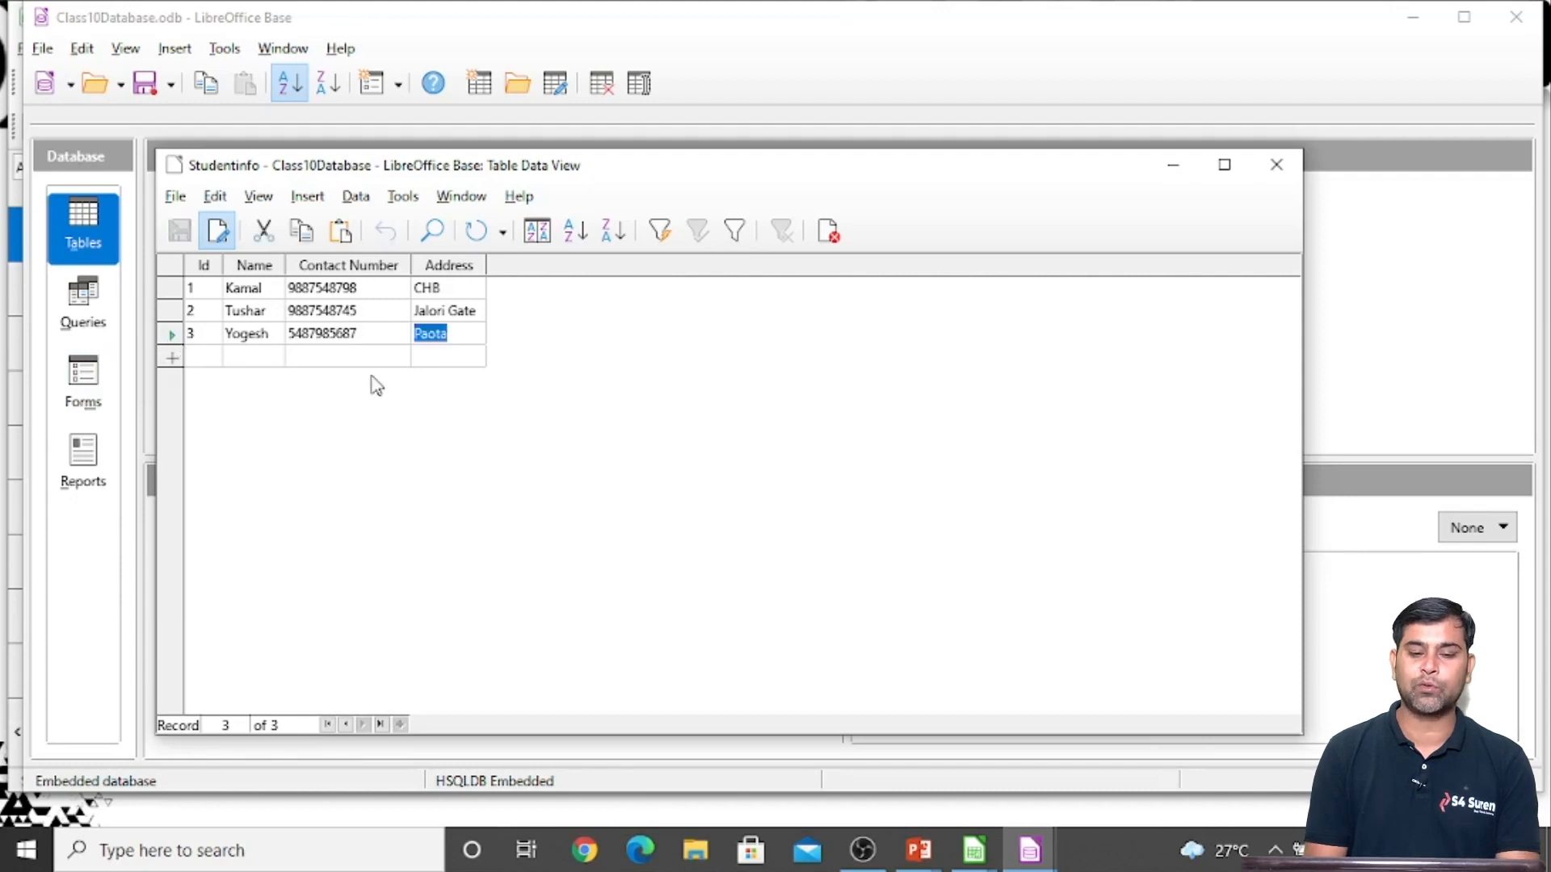
{"action": "left_click", "coordinate": [1277, 166]}
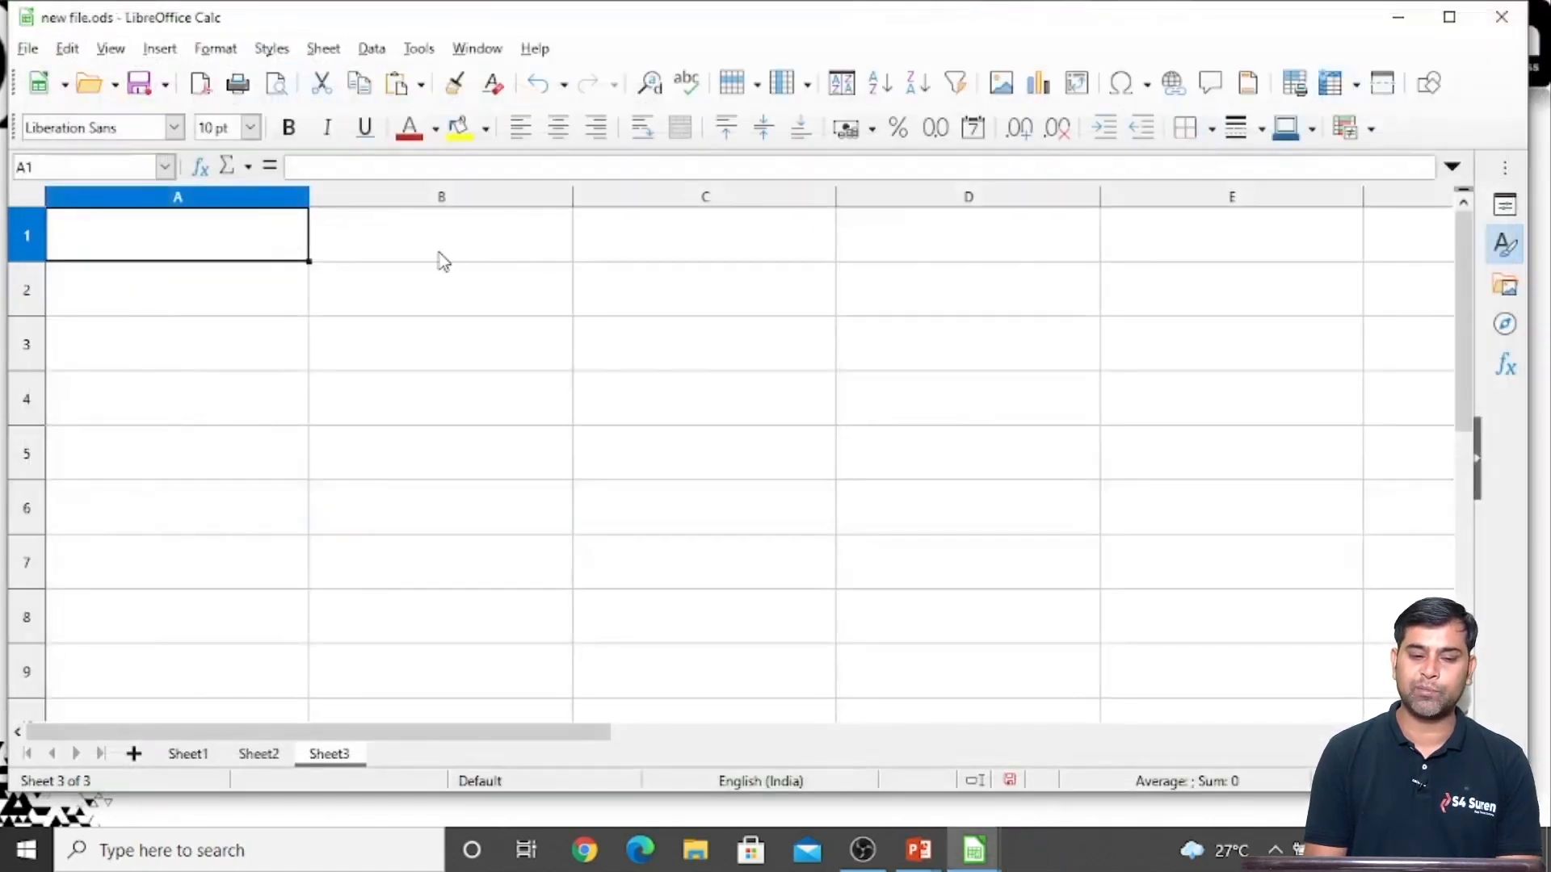
{"action": "left_click", "coordinate": [238, 307]}
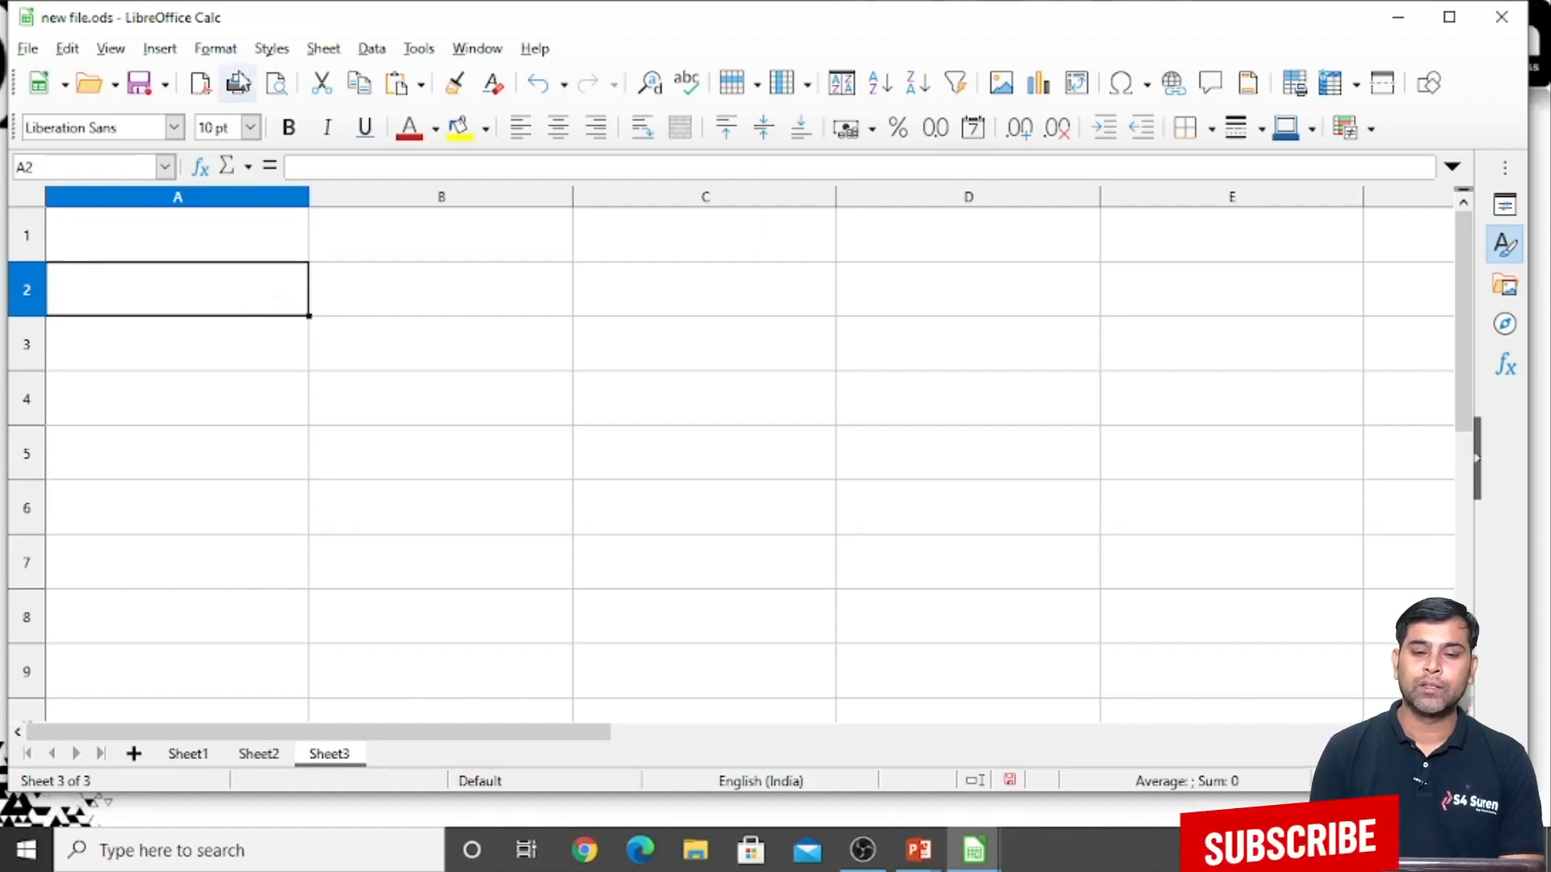
Open the program options and display the registered databases under LibreOffice Base
{"action": "left_click", "coordinate": [418, 49]}
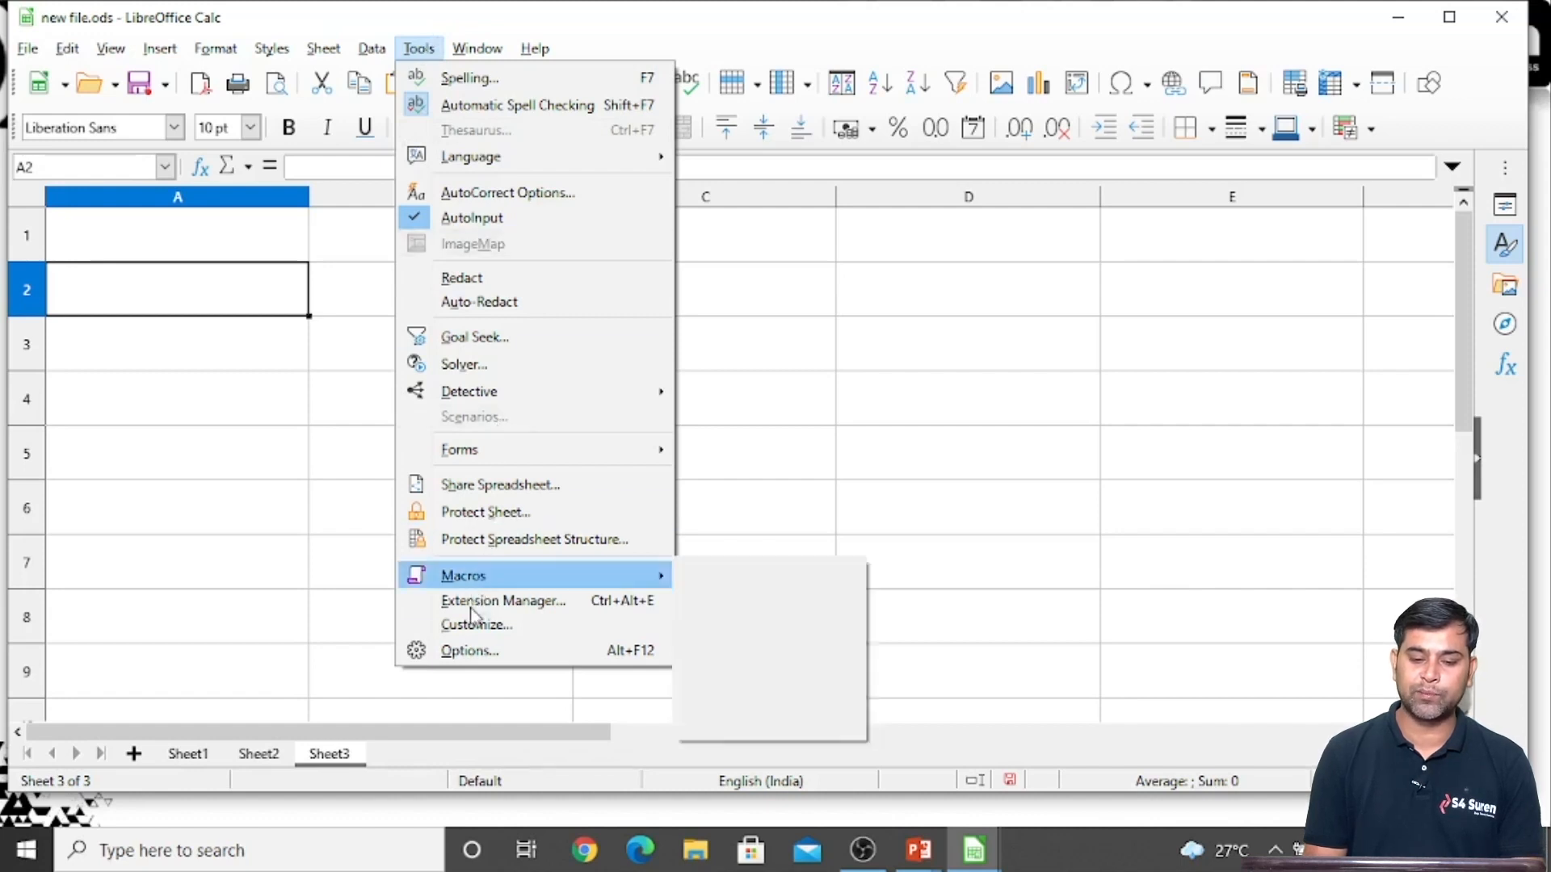
{"action": "left_click", "coordinate": [467, 651]}
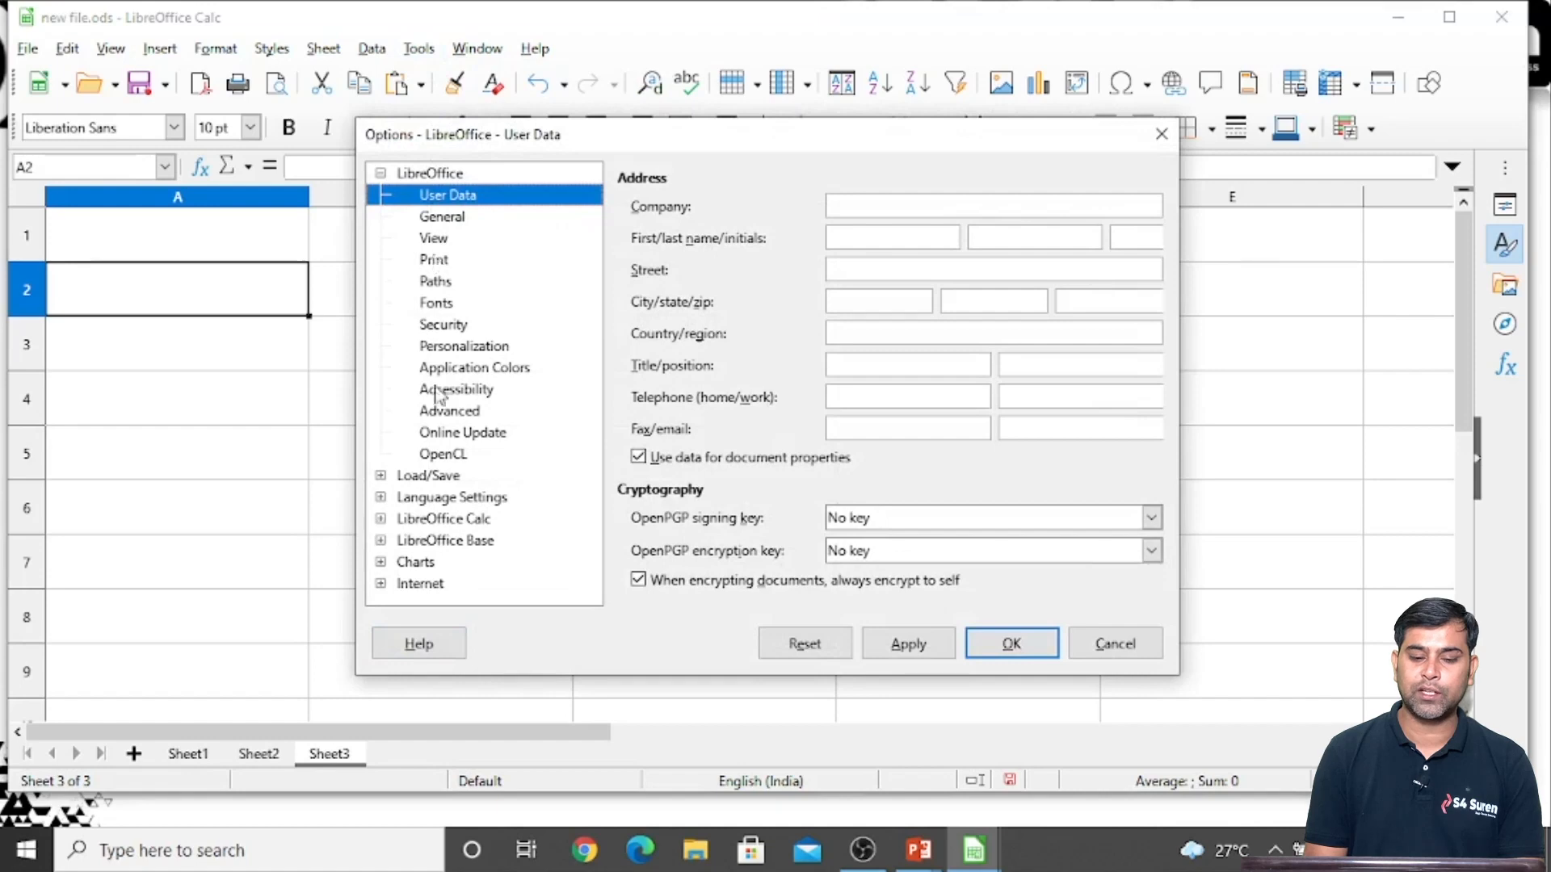
{"action": "left_click", "coordinate": [443, 546]}
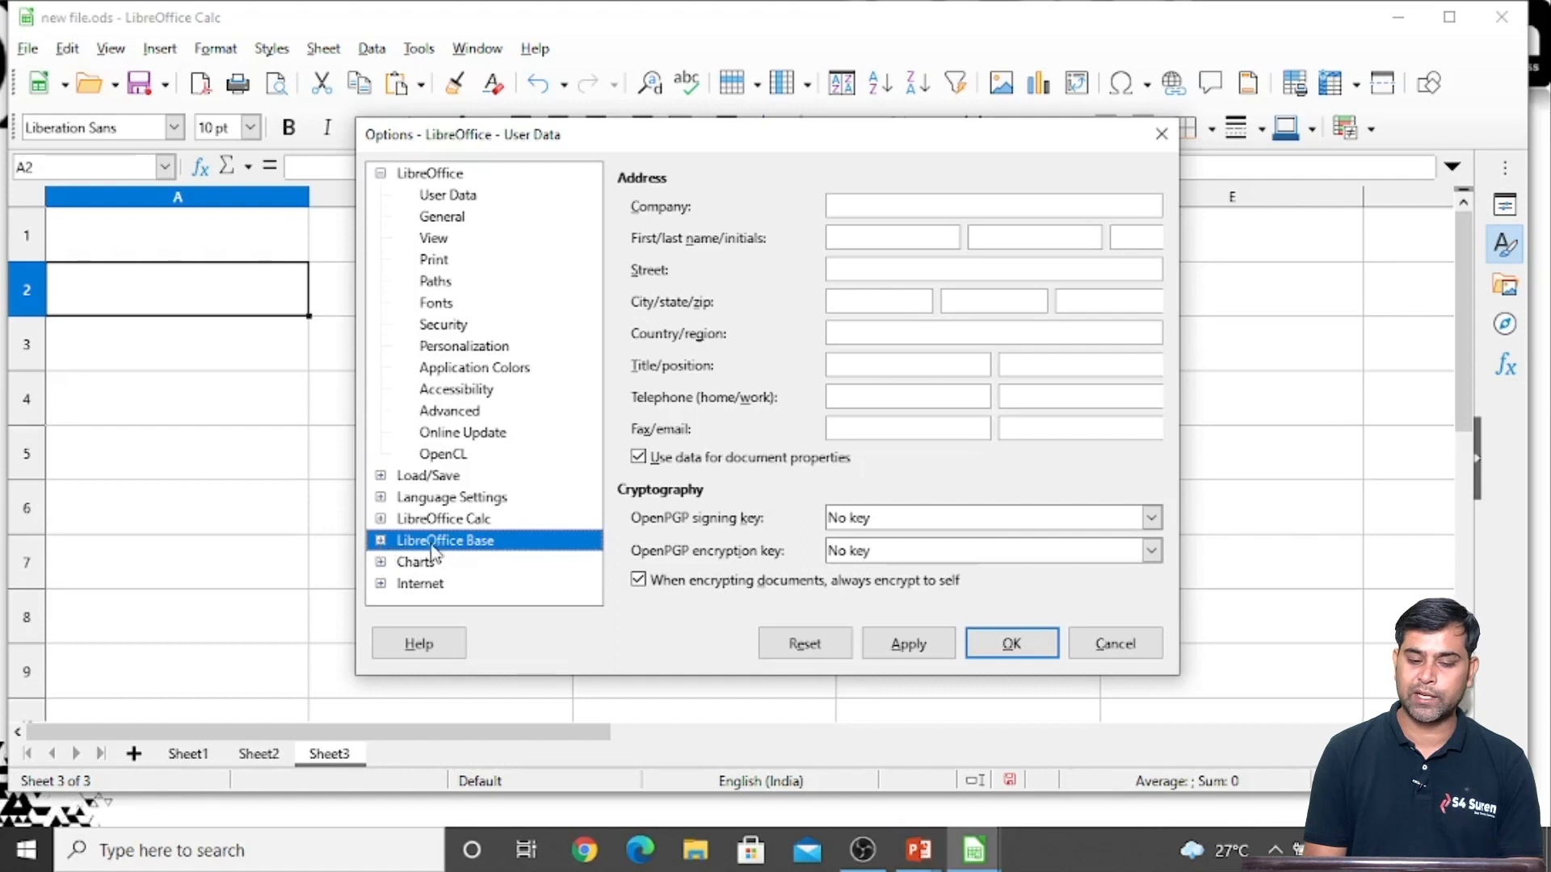
{"action": "double_click", "coordinate": [429, 546]}
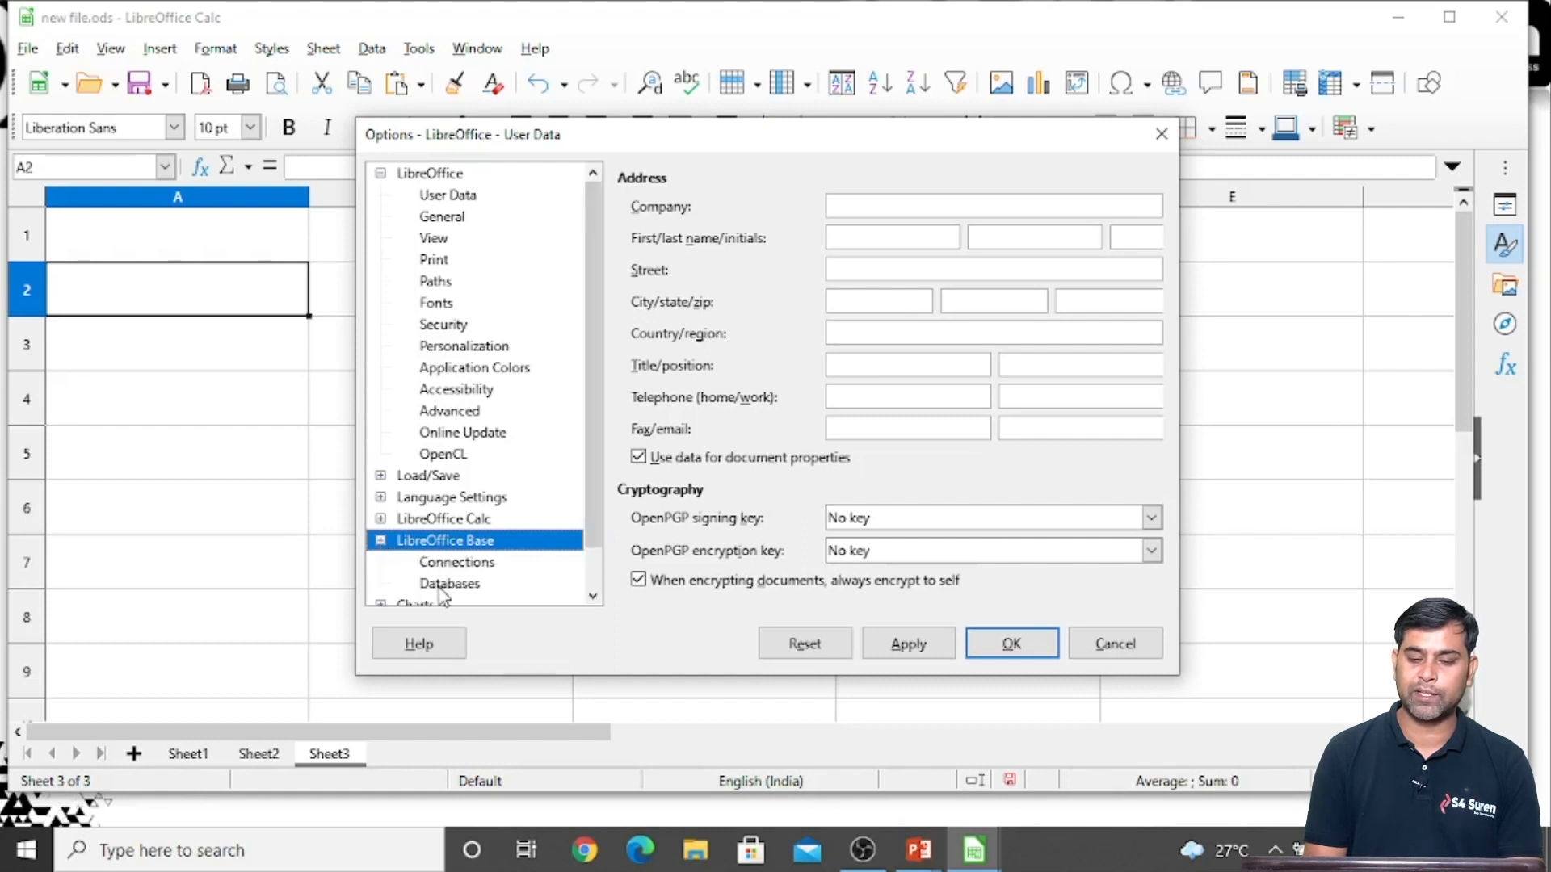
{"action": "left_click", "coordinate": [442, 584]}
{"action": "scroll", "coordinate": [453, 592], "scroll_direction": "down", "scroll_amount": 1}
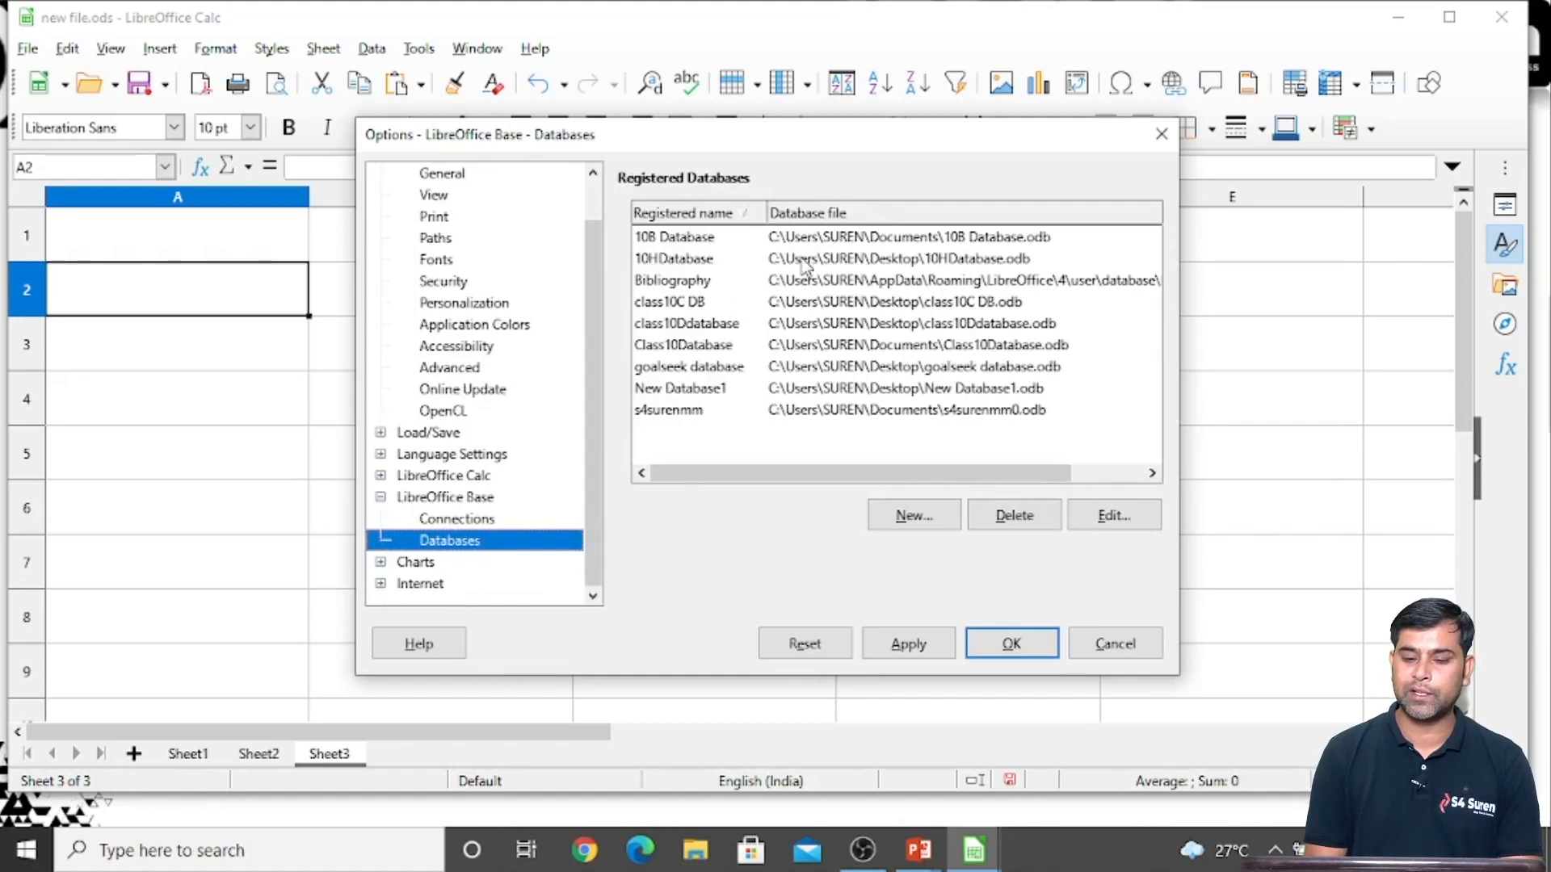
{"action": "left_click", "coordinate": [705, 331]}
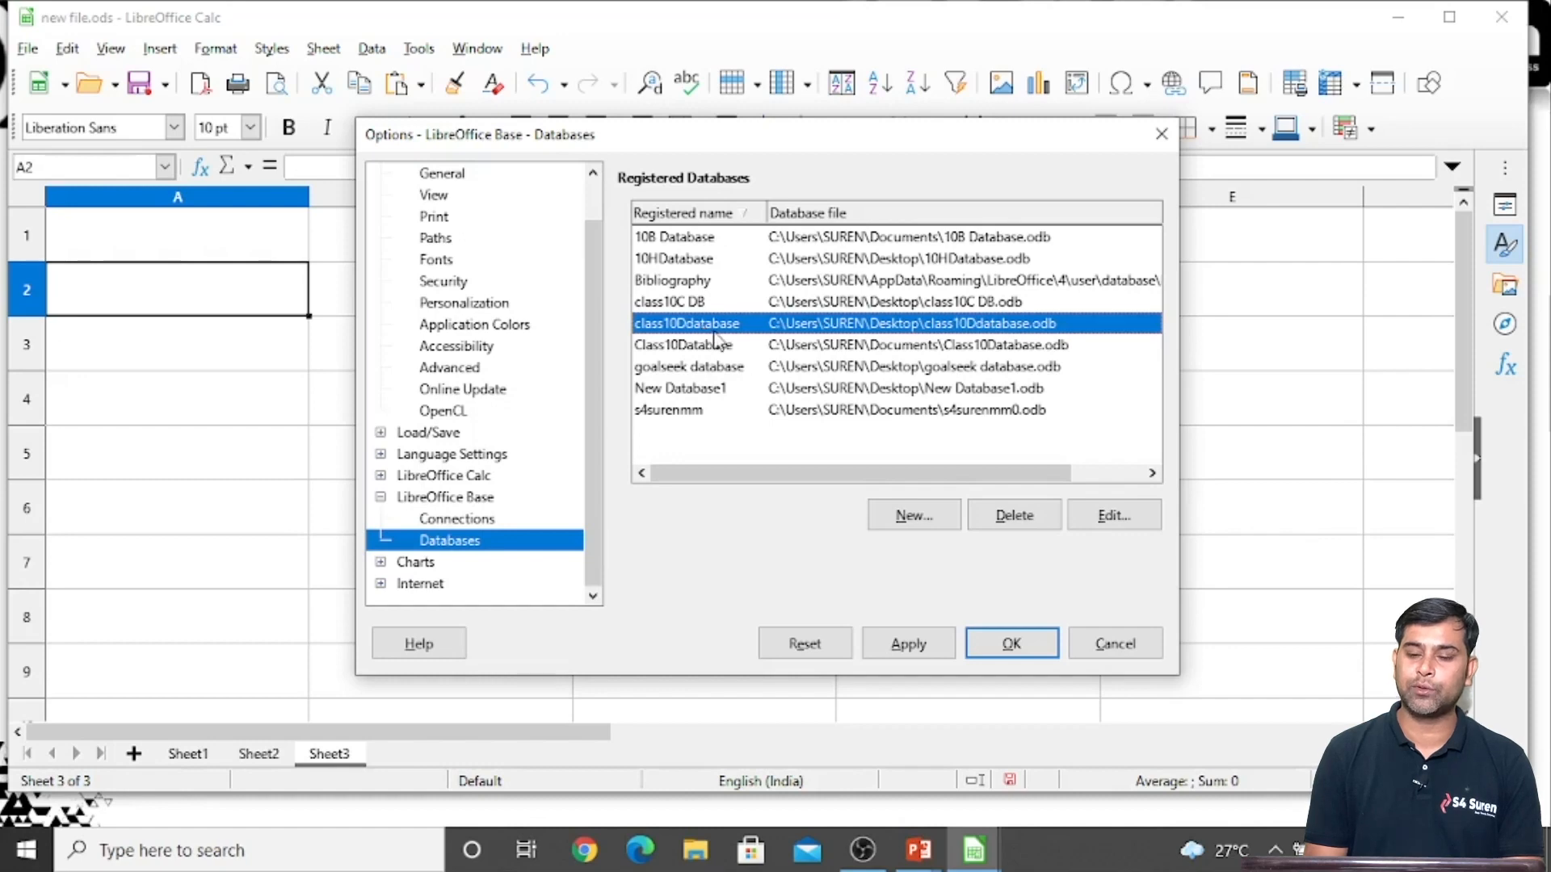
Try to register Class10Database.odb from the Documents folder under the name Class10Database
{"action": "left_click", "coordinate": [915, 518]}
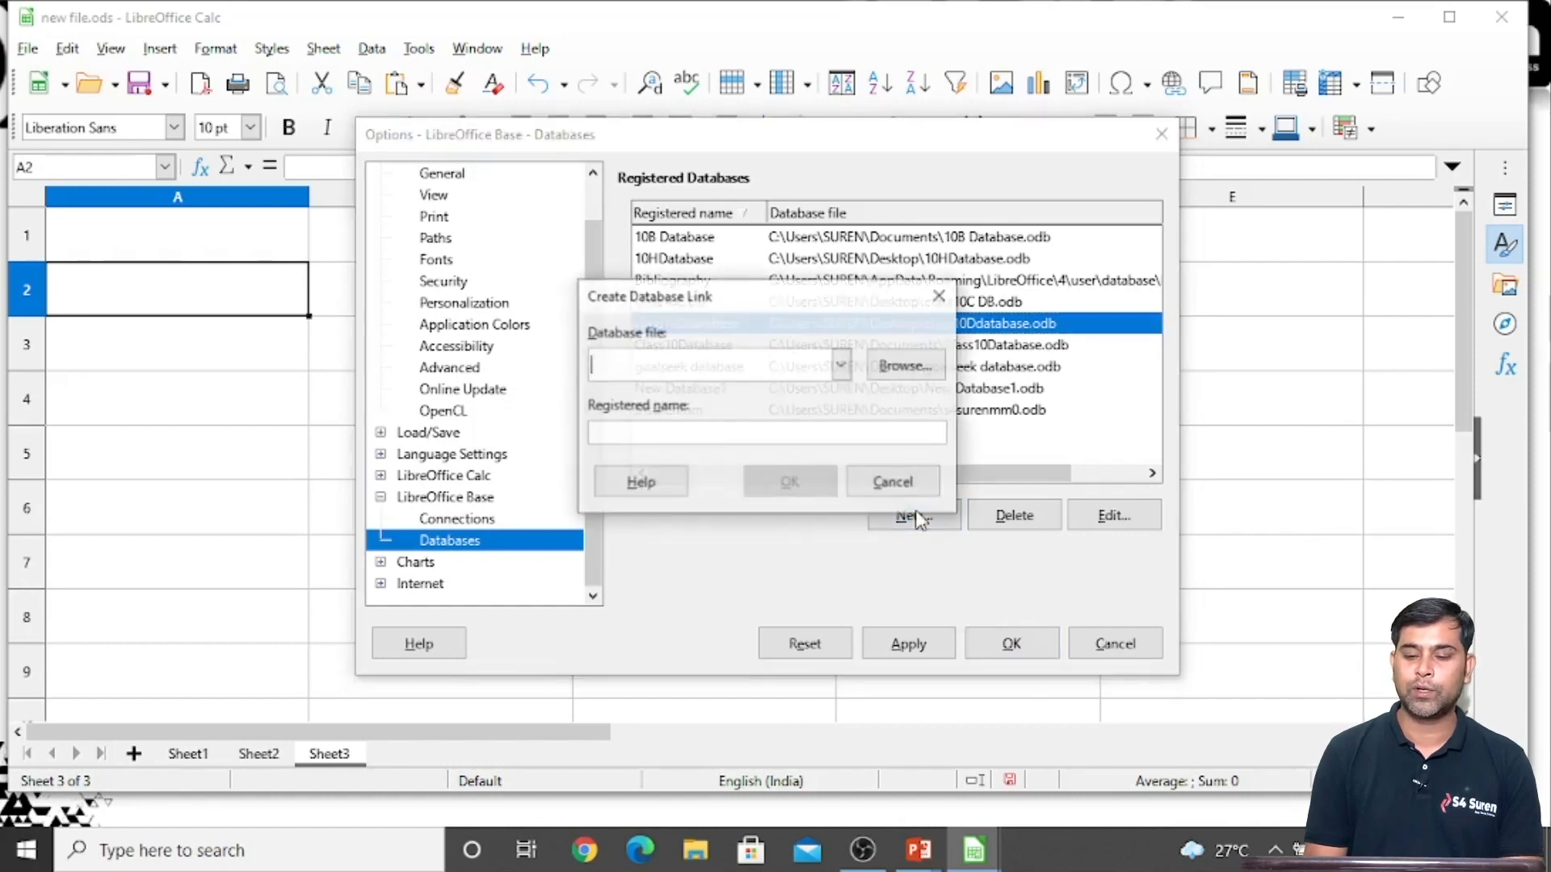
{"action": "left_click", "coordinate": [910, 376]}
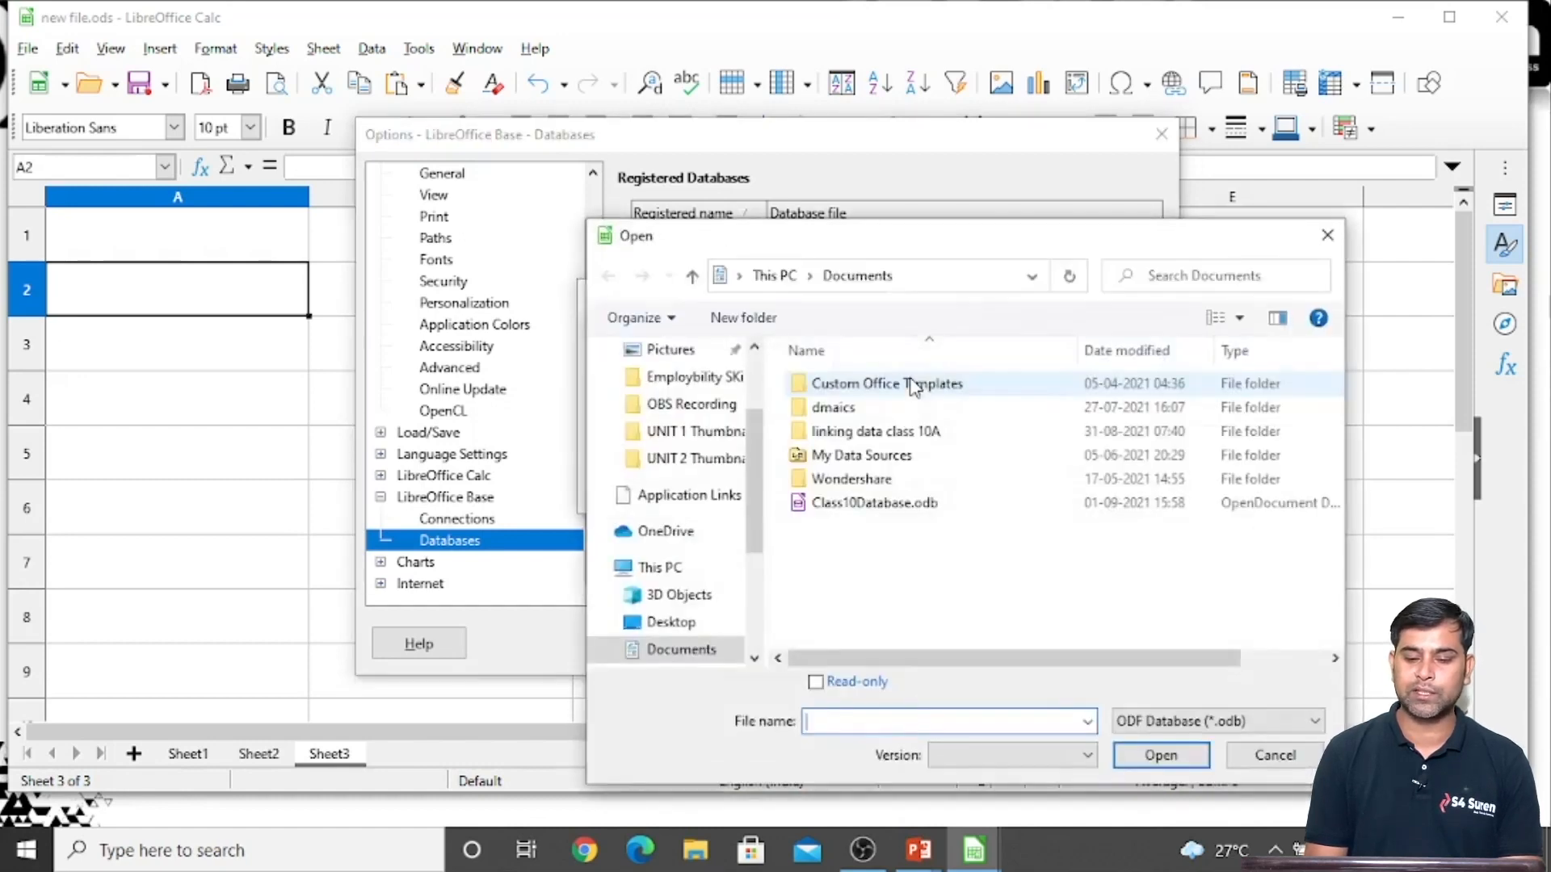
{"action": "left_click", "coordinate": [838, 506]}
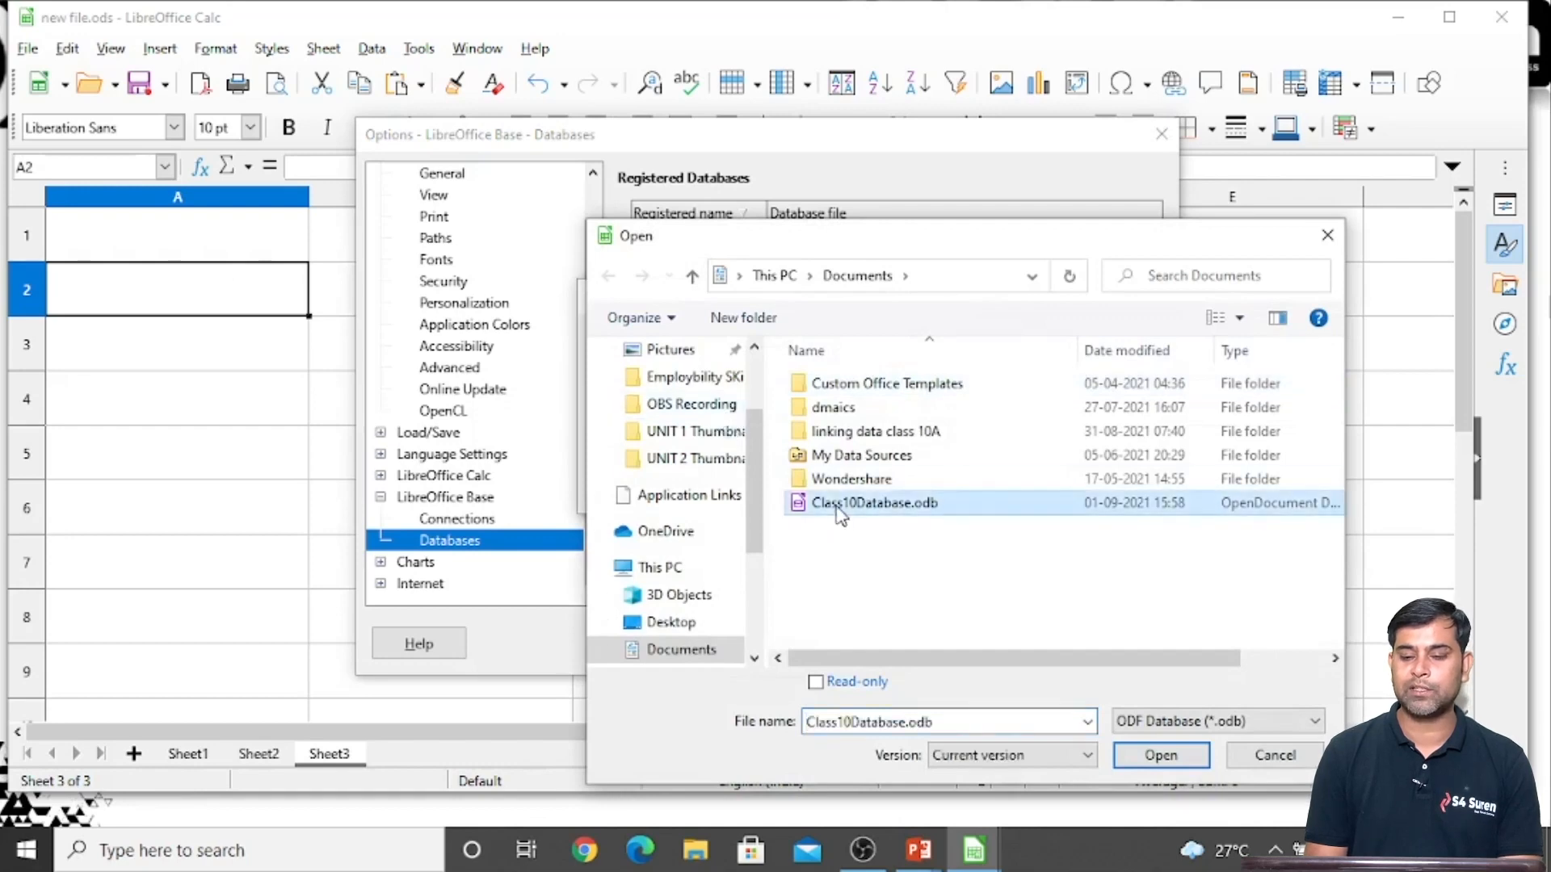
{"action": "left_click", "coordinate": [1131, 757]}
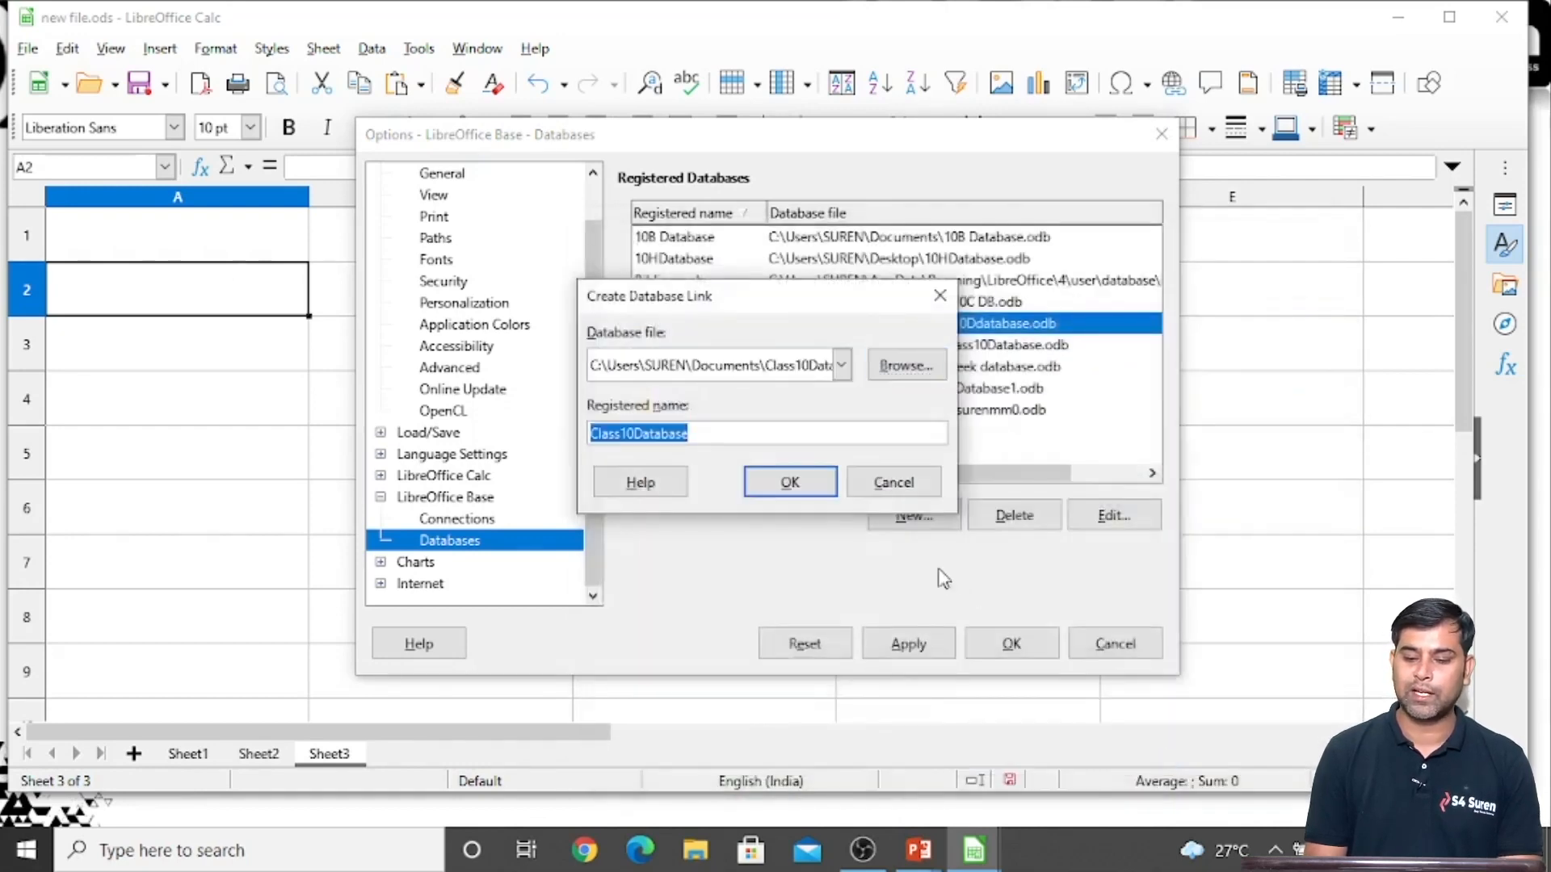
{"action": "left_click", "coordinate": [810, 491]}
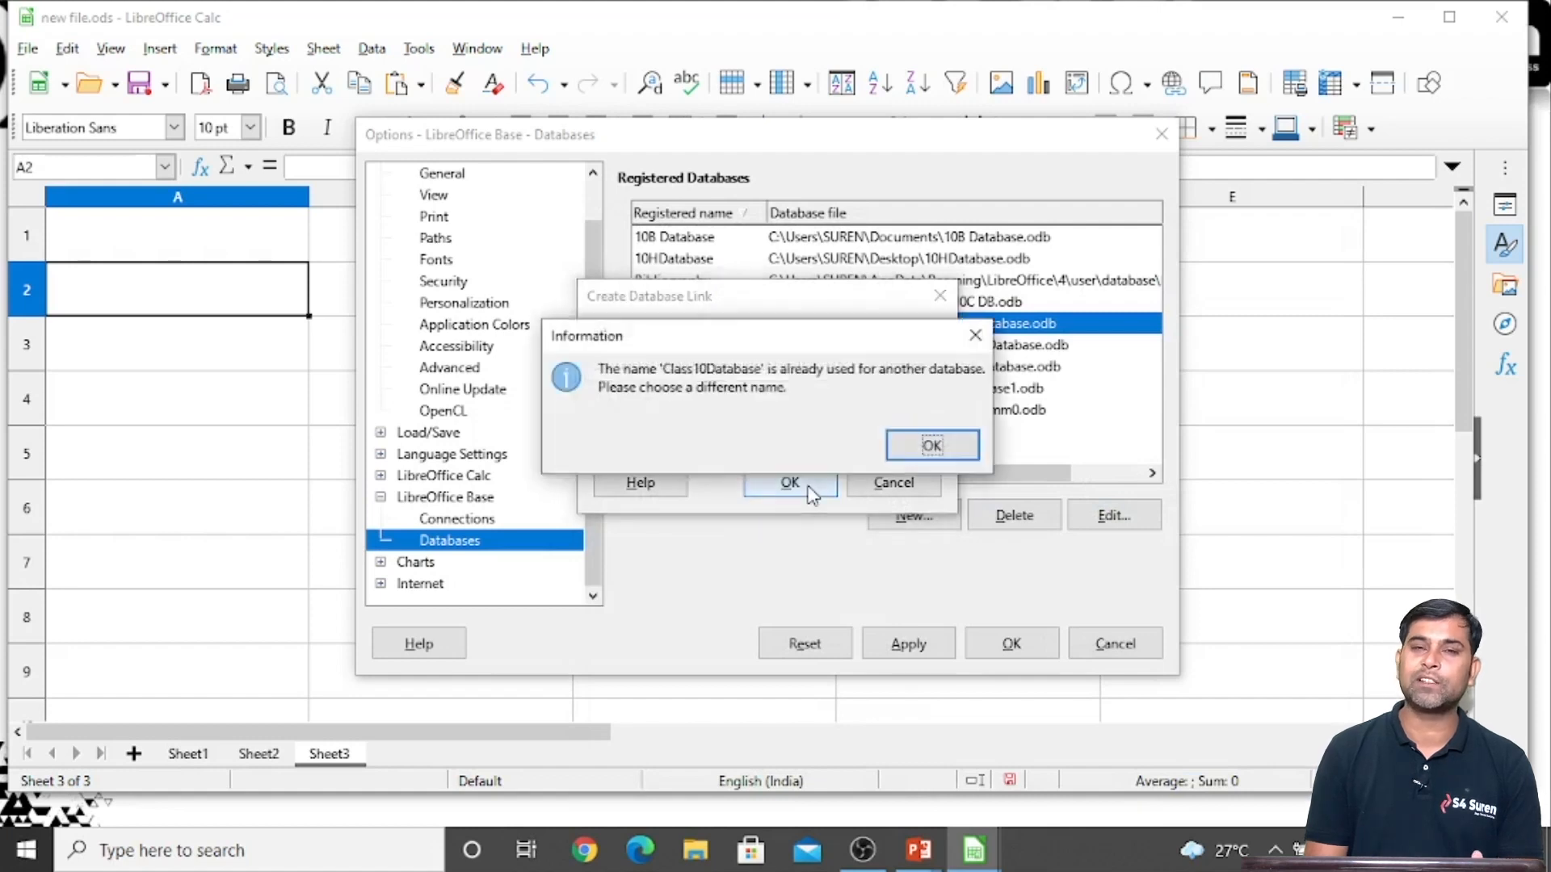
{"action": "left_click", "coordinate": [933, 445]}
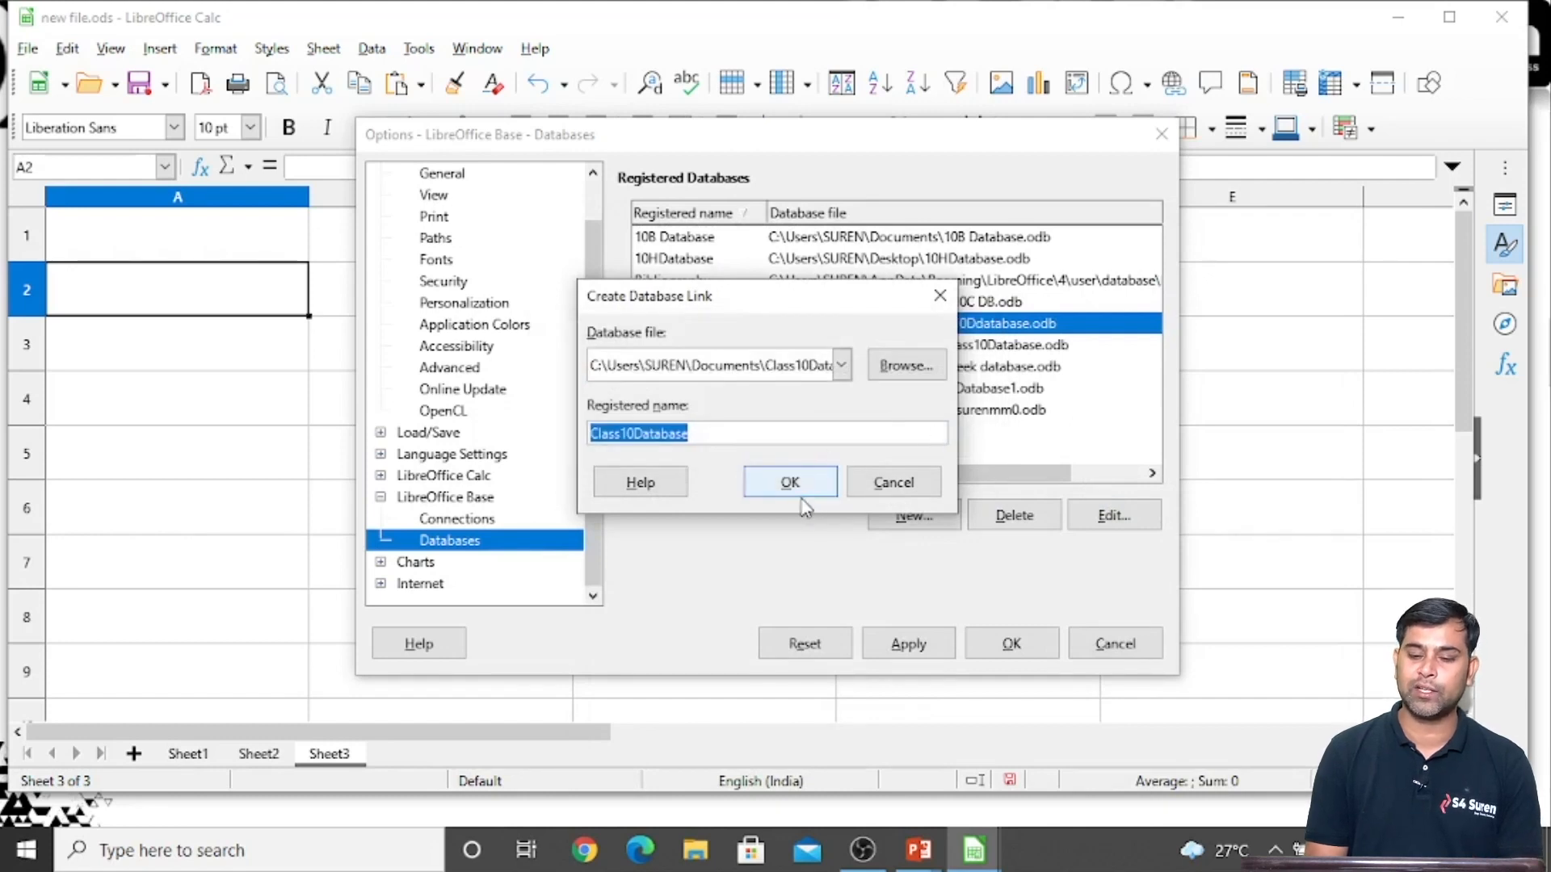
{"action": "left_click", "coordinate": [880, 491]}
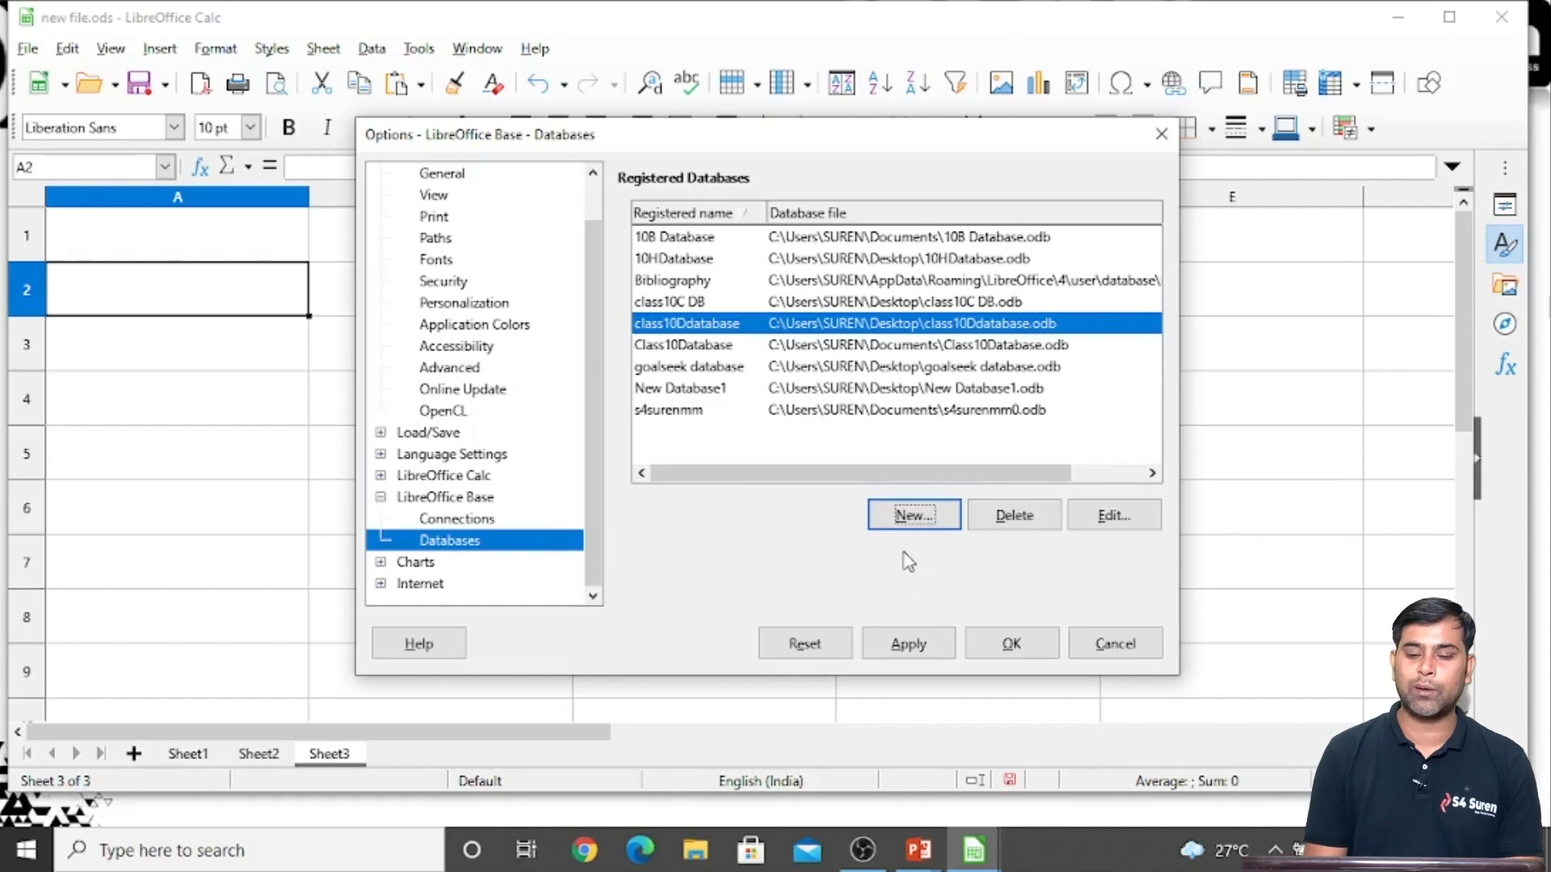
{"action": "left_click", "coordinate": [910, 517]}
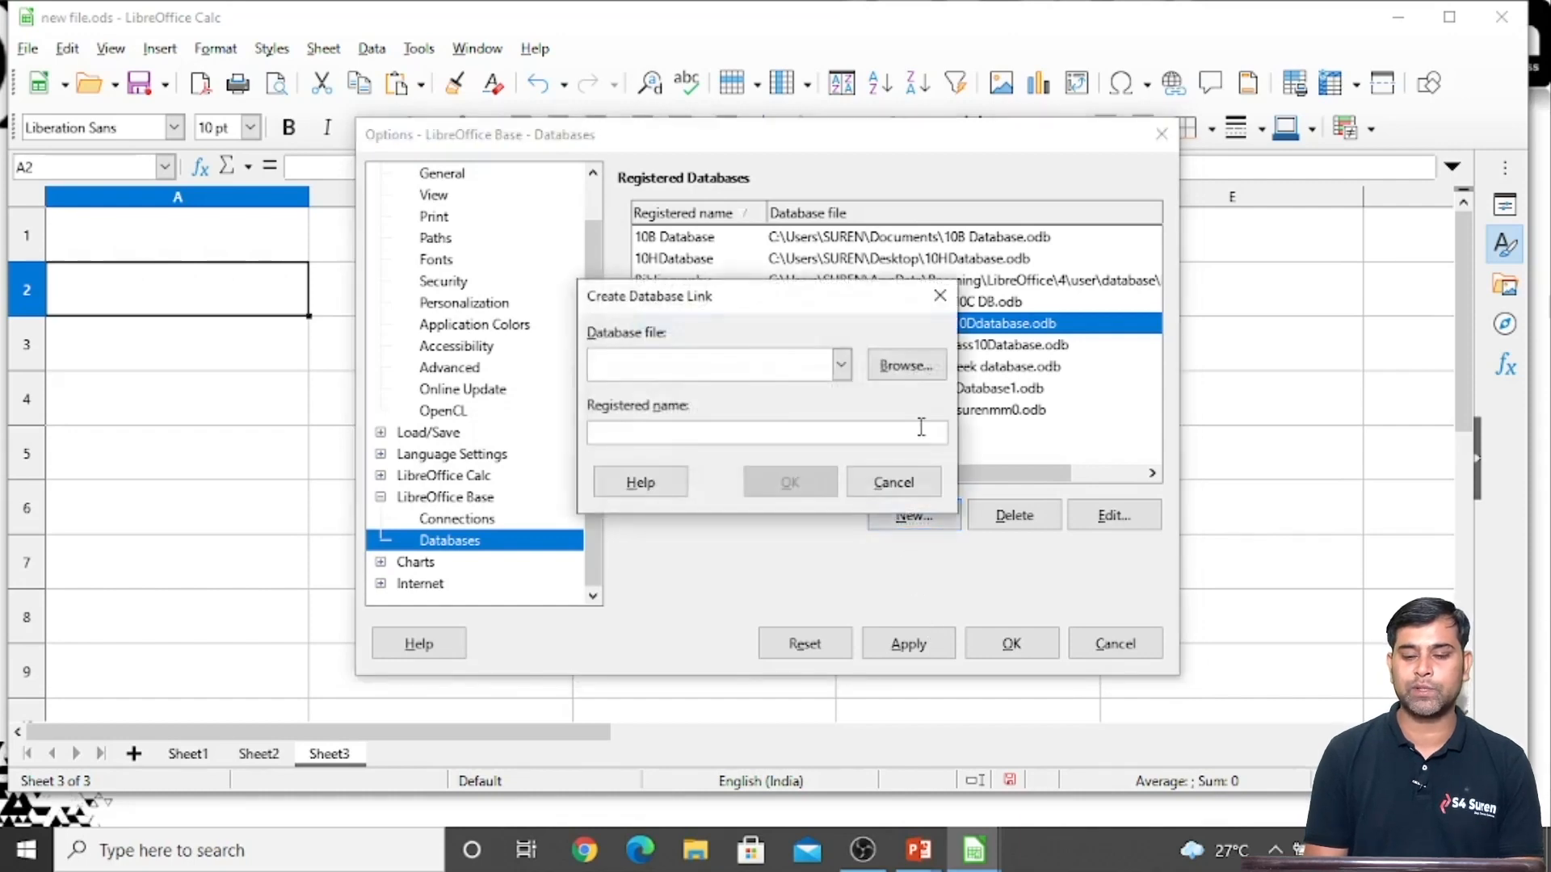
{"action": "left_click", "coordinate": [905, 366]}
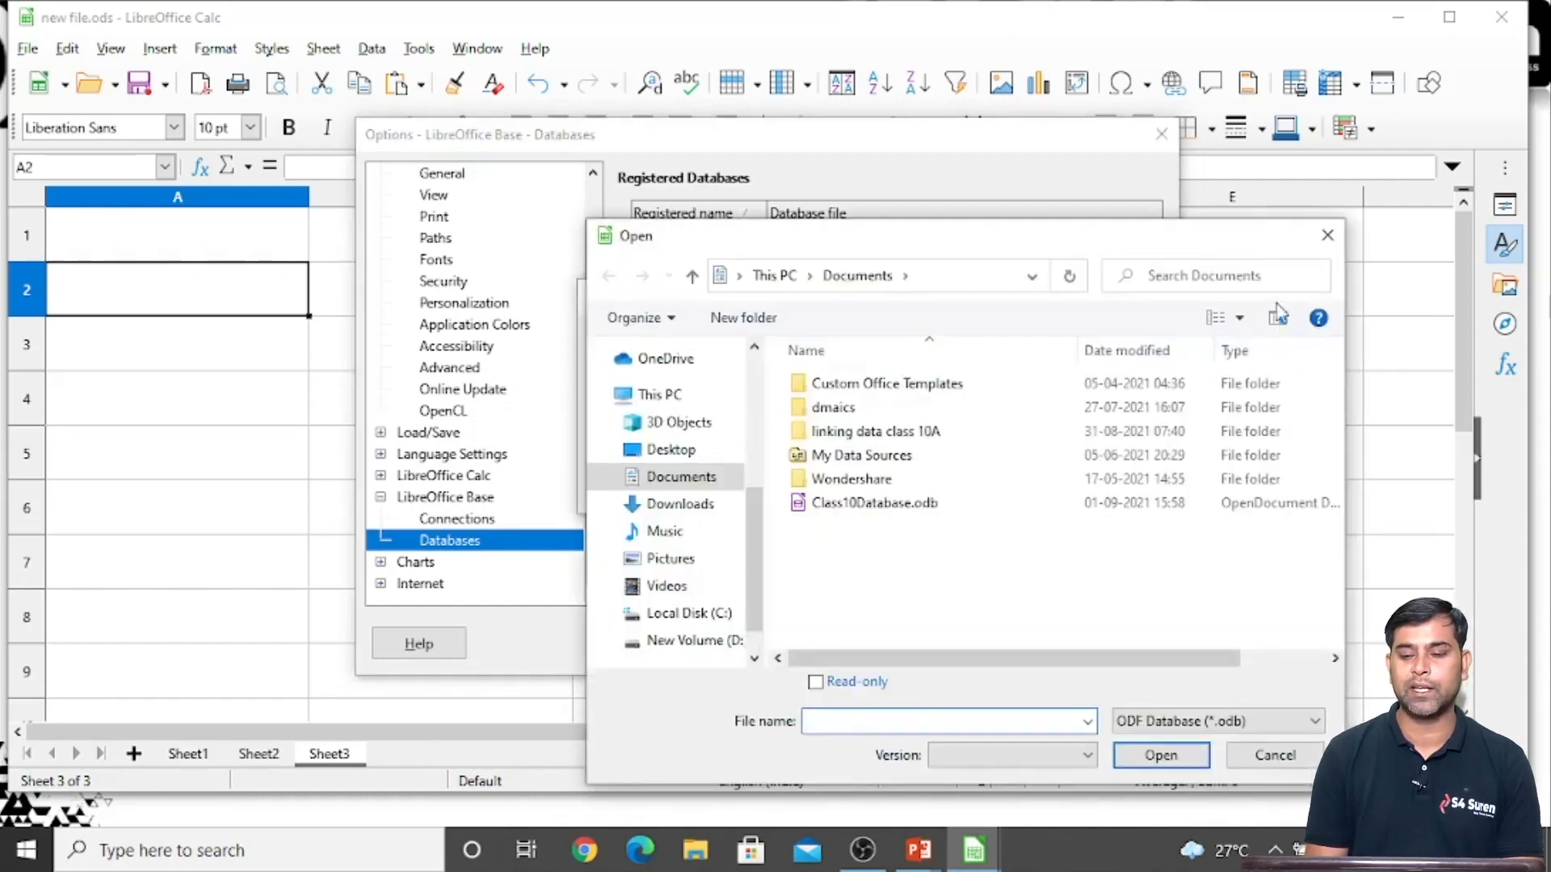
{"action": "left_click", "coordinate": [1327, 235]}
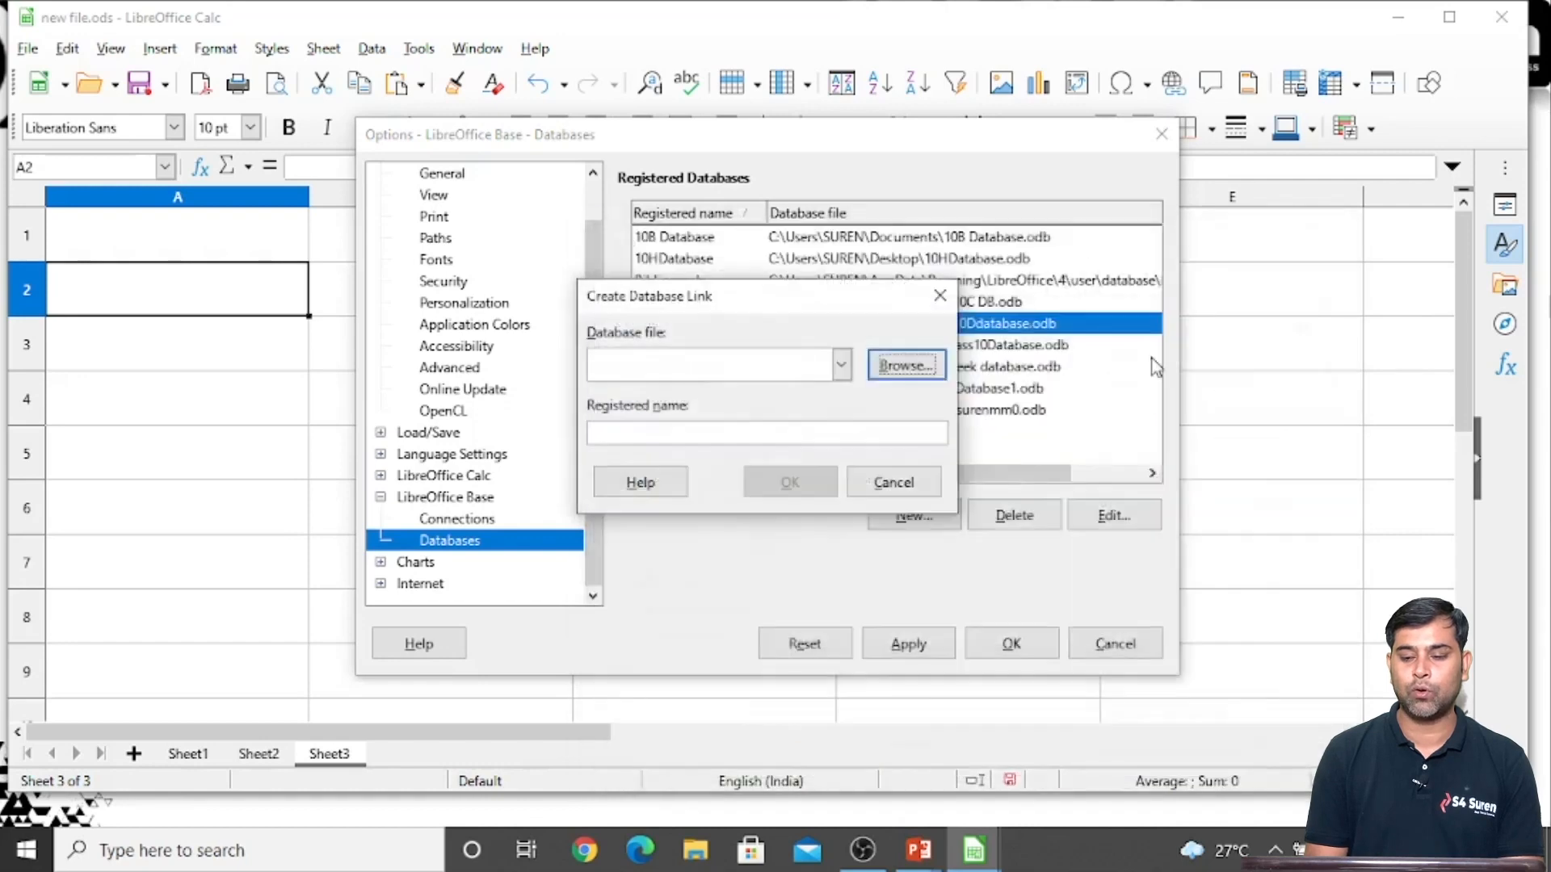
{"action": "left_click", "coordinate": [893, 483]}
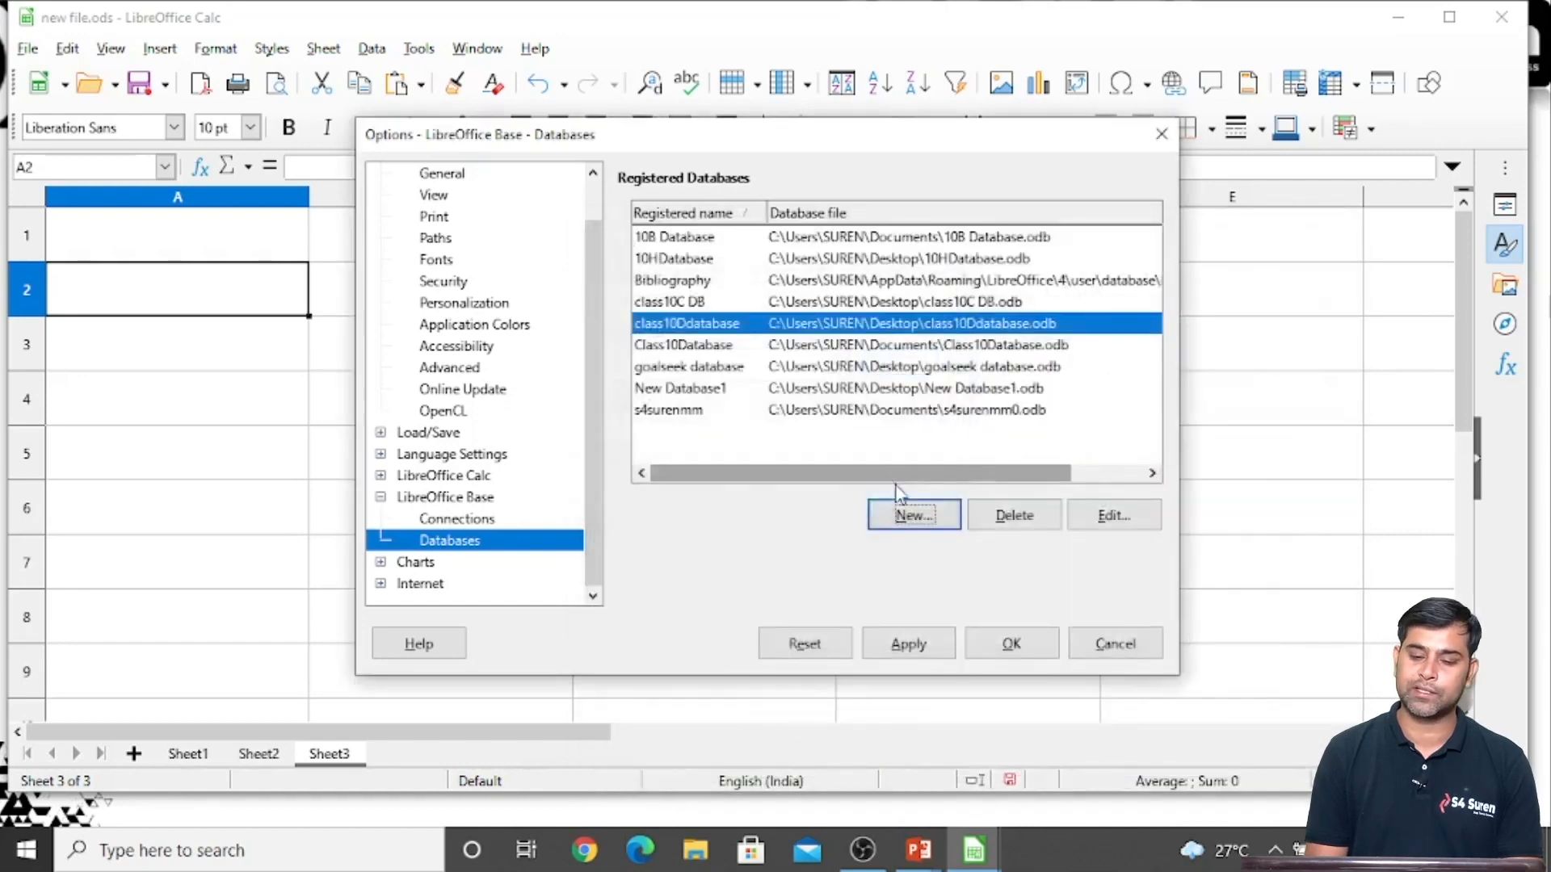
Apply and close the program options, and show the data sources above Sheet3
{"action": "left_click", "coordinate": [913, 645]}
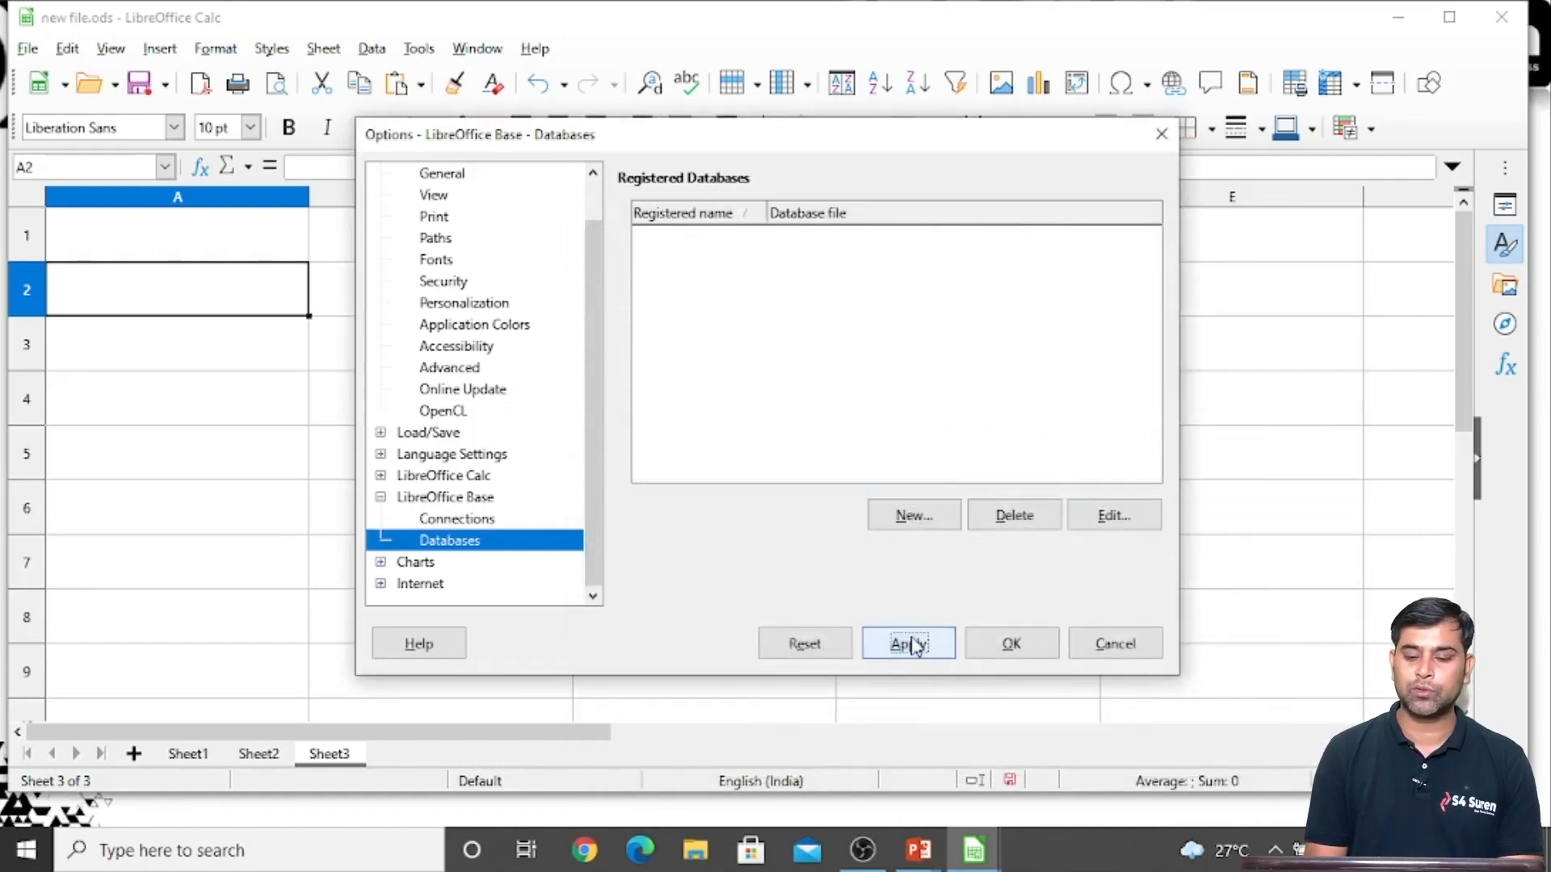
{"action": "left_click", "coordinate": [997, 645]}
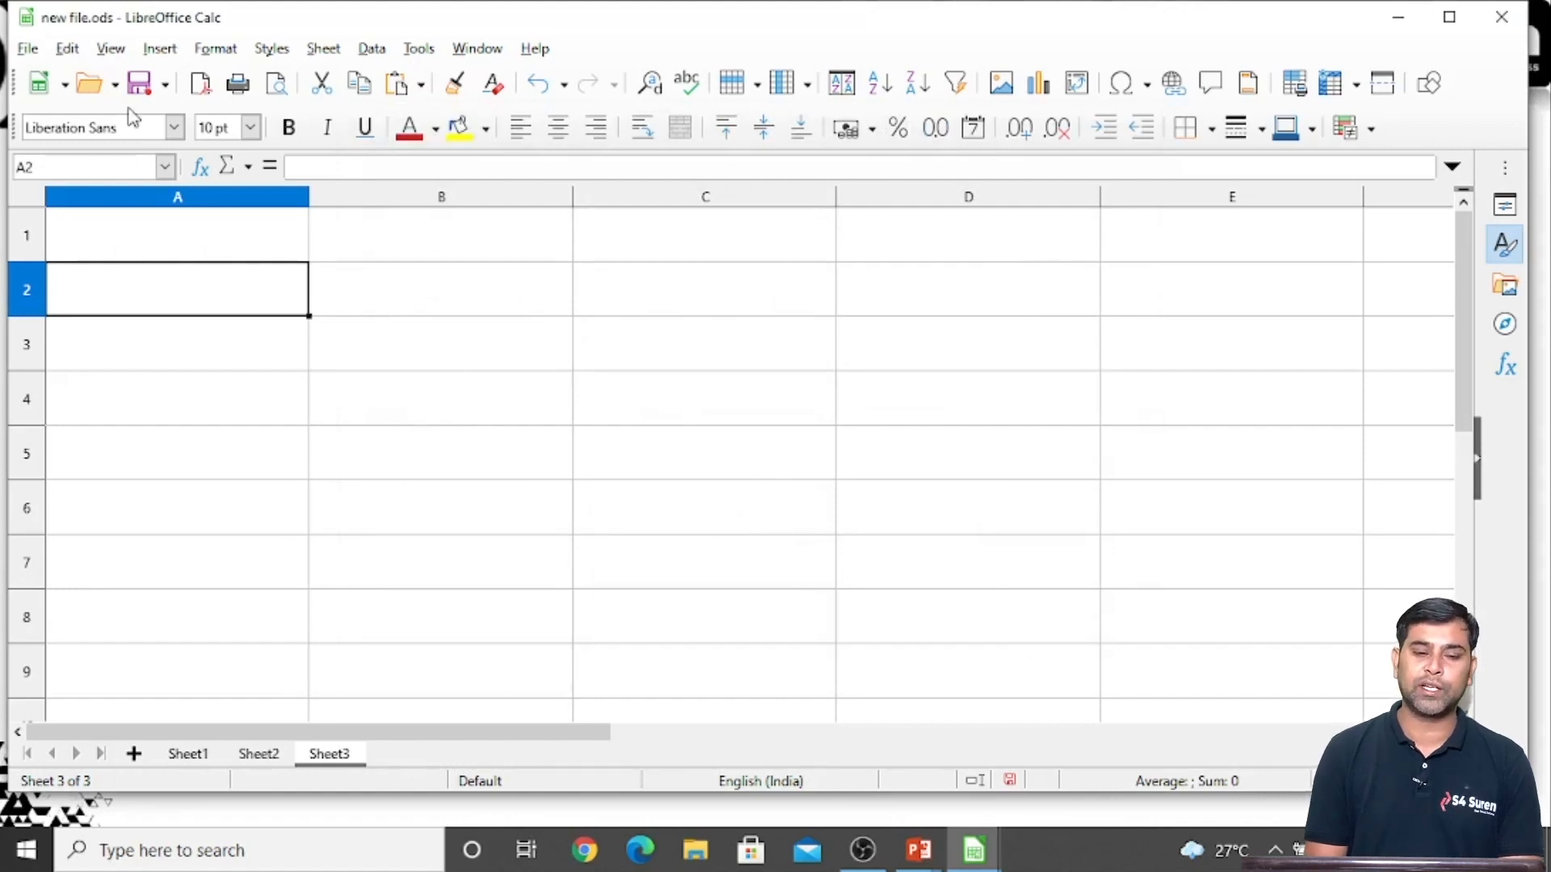
{"action": "left_click", "coordinate": [67, 48]}
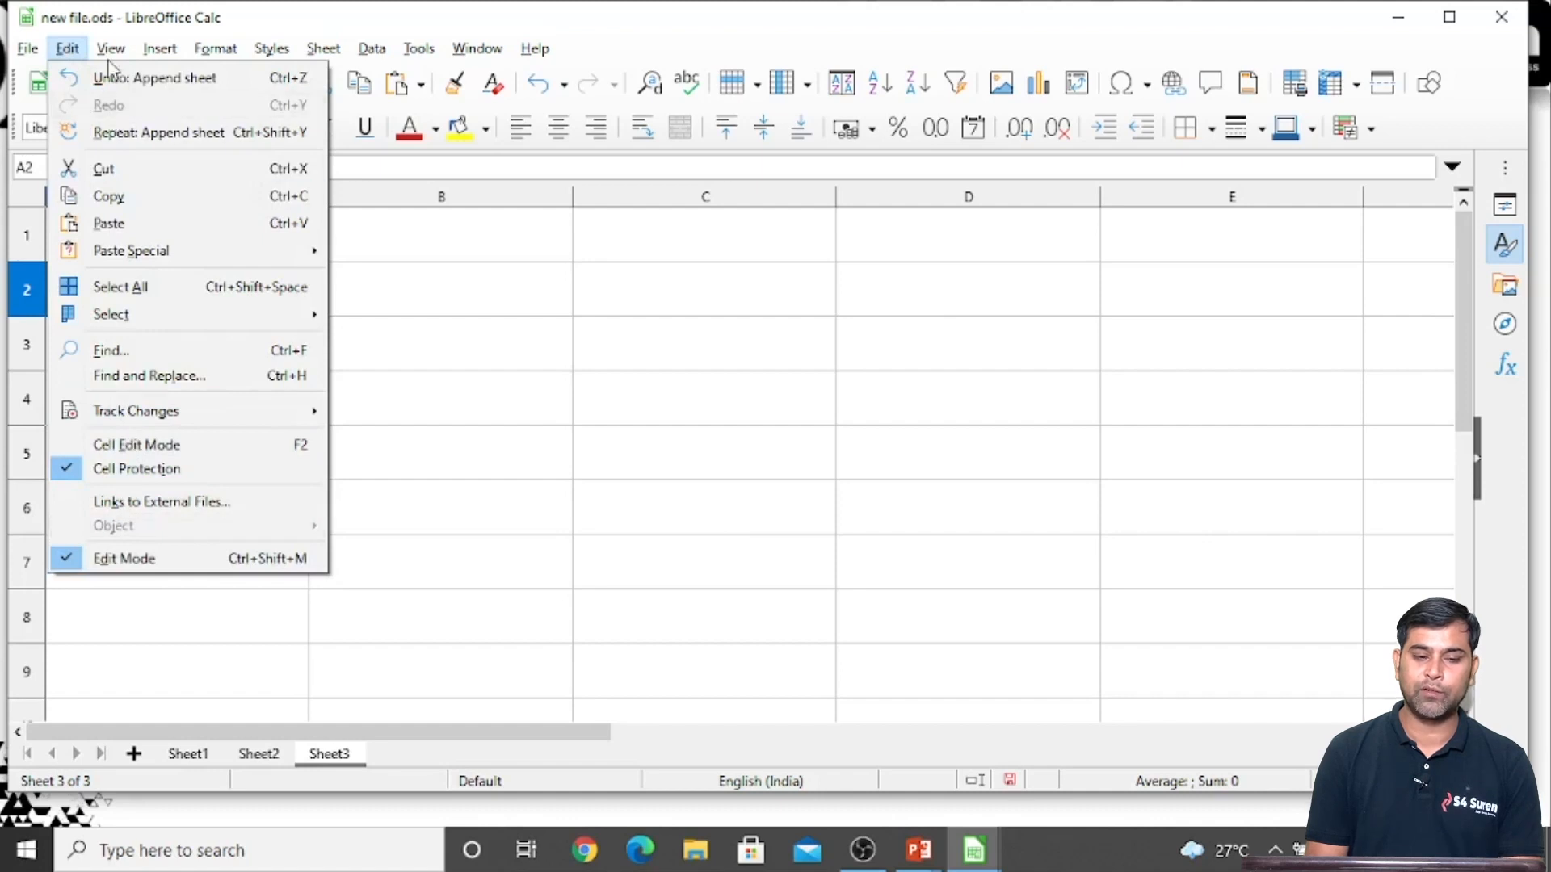
{"action": "mouse_move", "coordinate": [111, 50]}
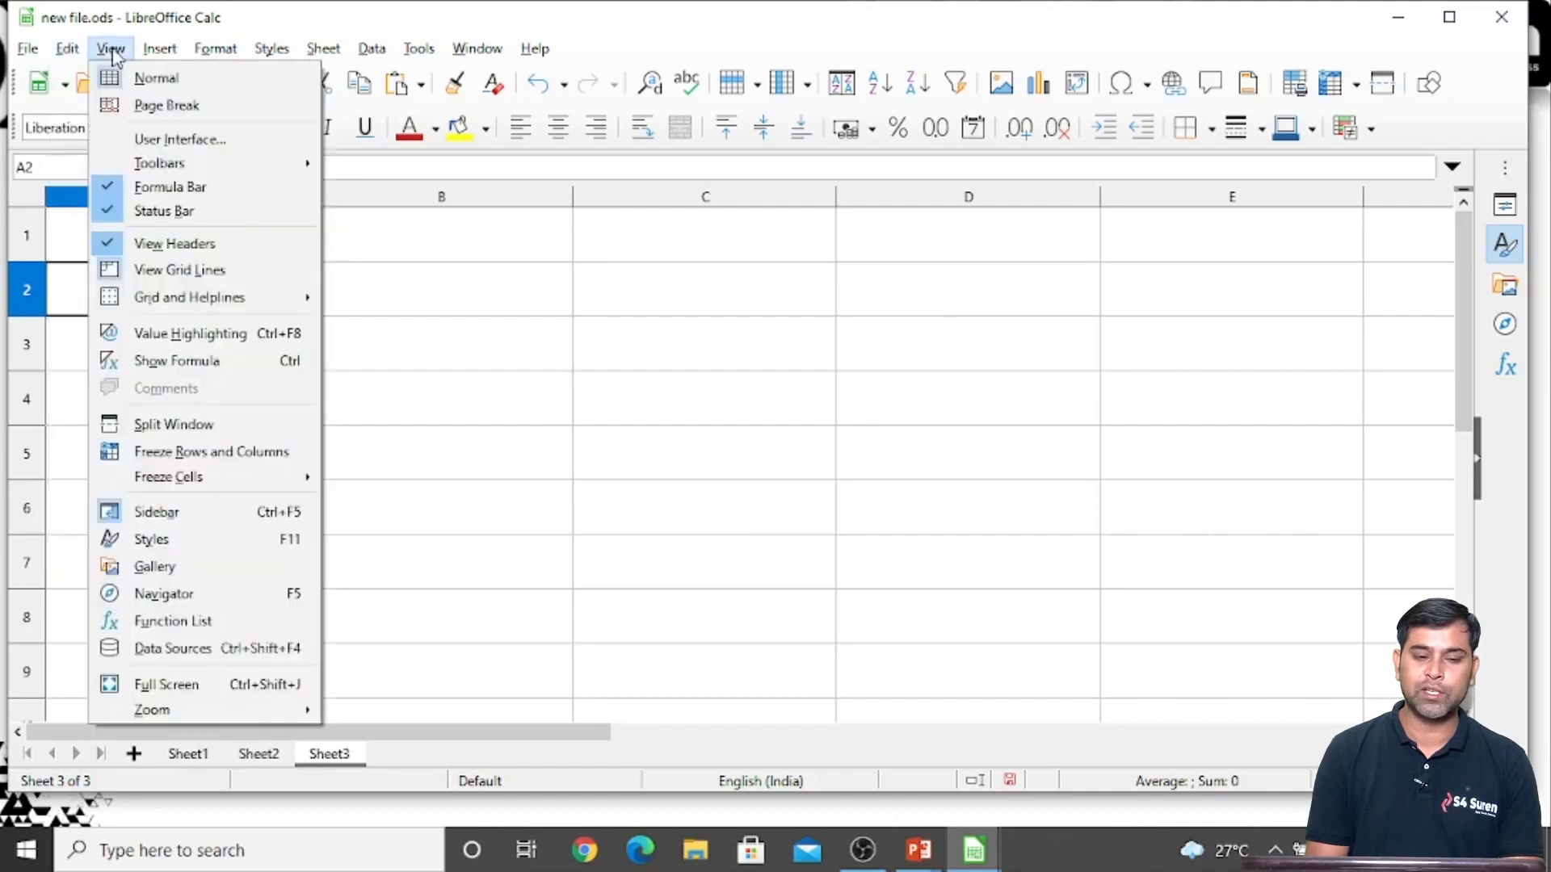
{"action": "left_click", "coordinate": [165, 648]}
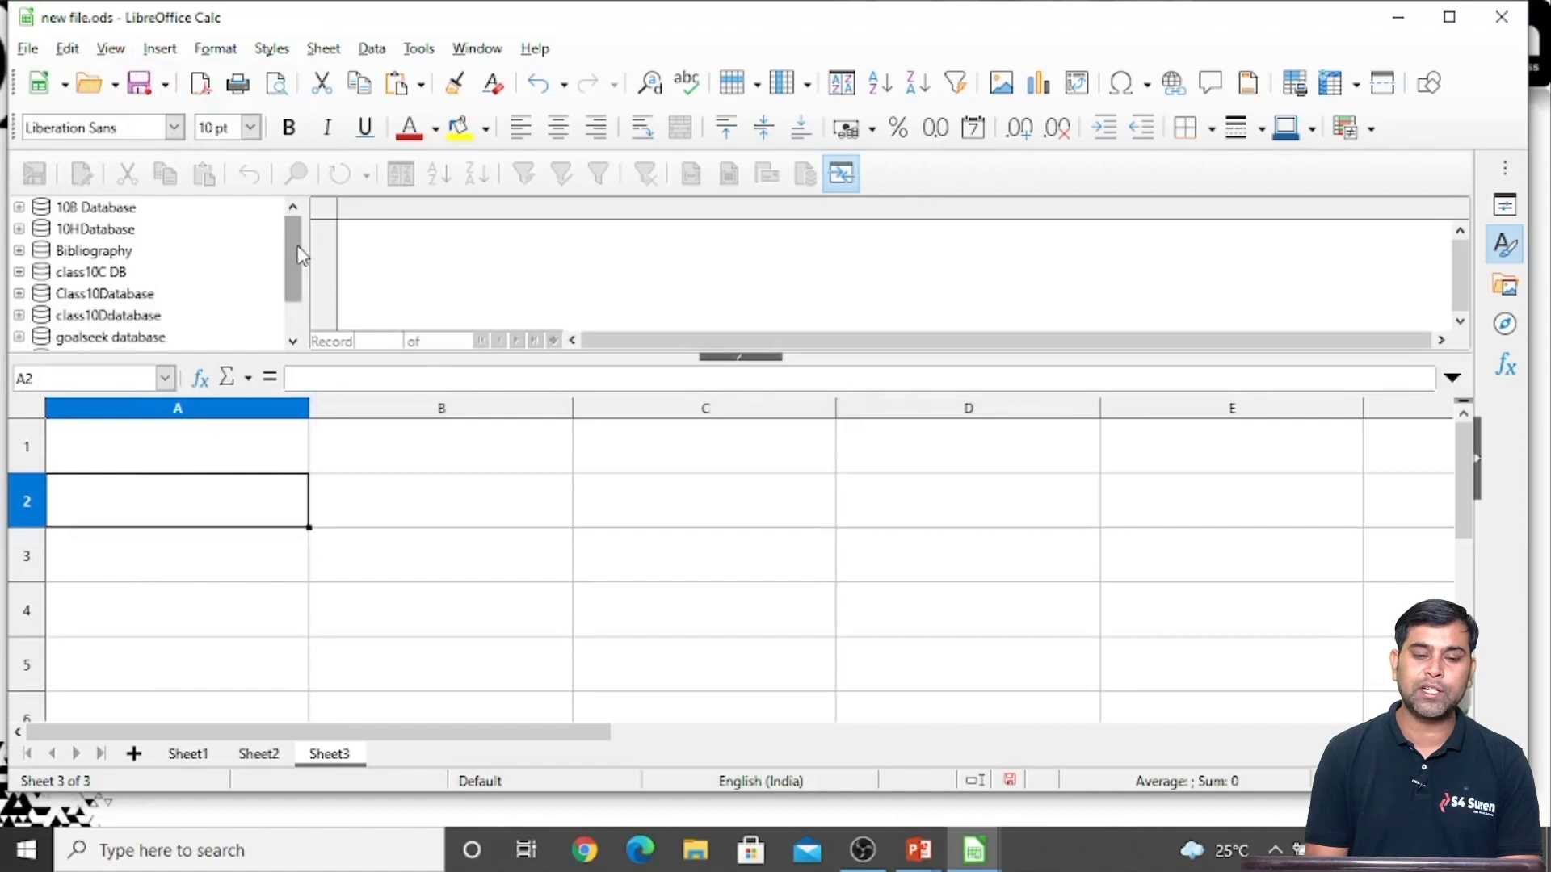
Expand the tables of Class10Database among the data sources and display the Studentinfo table's records
{"action": "mouse_move", "coordinate": [295, 246]}
{"action": "left_mouse_down"}
{"action": "mouse_move", "coordinate": [296, 283]}
{"action": "mouse_move", "coordinate": [297, 265]}
{"action": "left_mouse_up"}
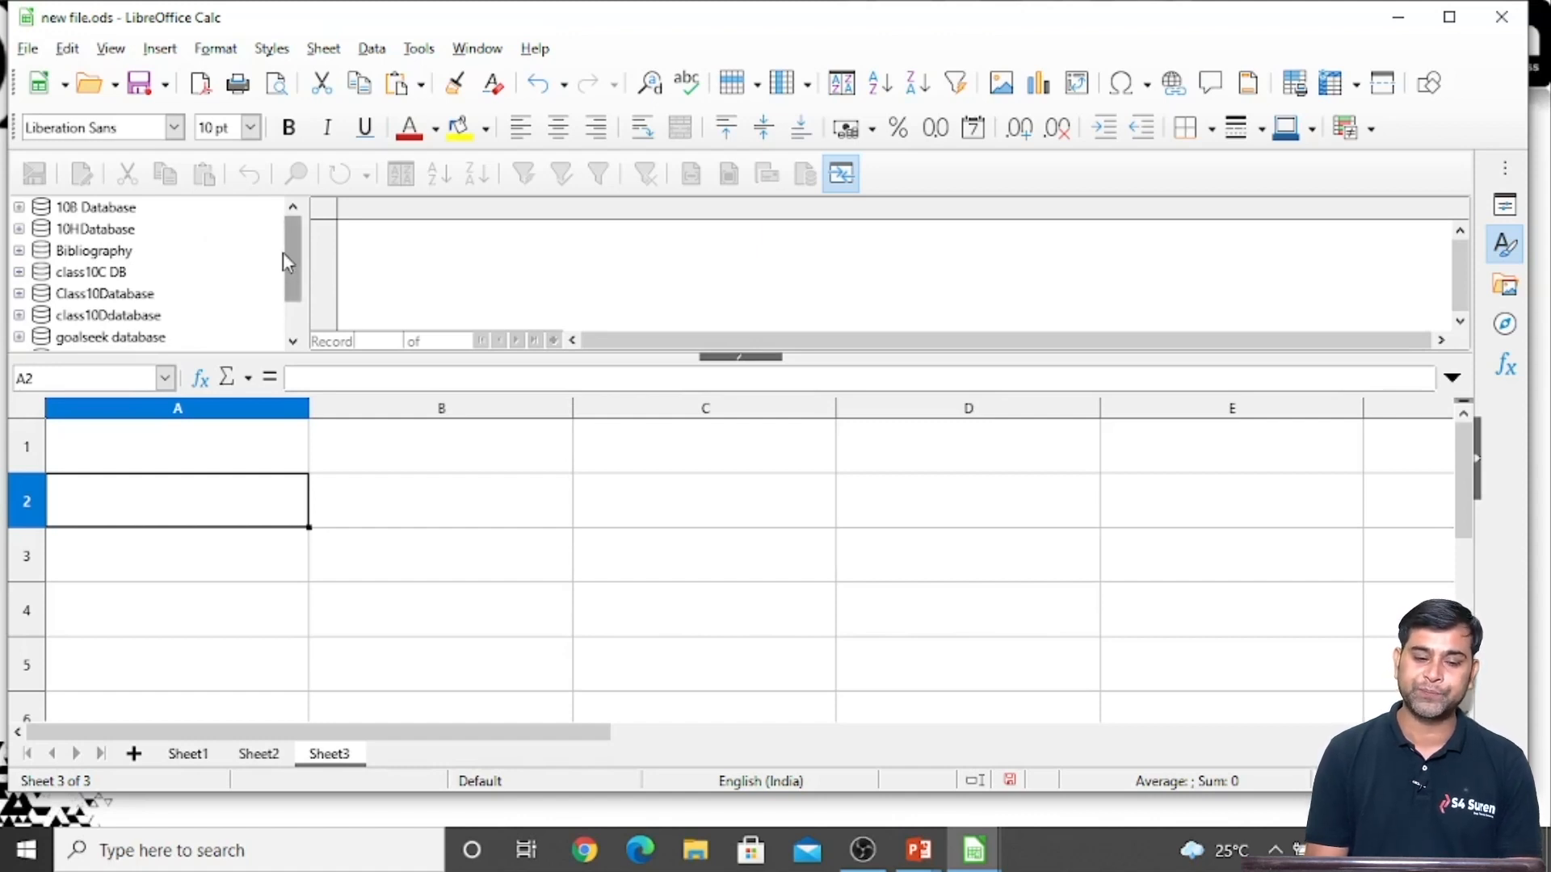
{"action": "left_click", "coordinate": [104, 231]}
{"action": "key", "text": "Down"}
{"action": "key", "text": "Down"}
{"action": "key", "text": "Down"}
{"action": "key", "text": "Down"}
{"action": "key", "text": "Up"}
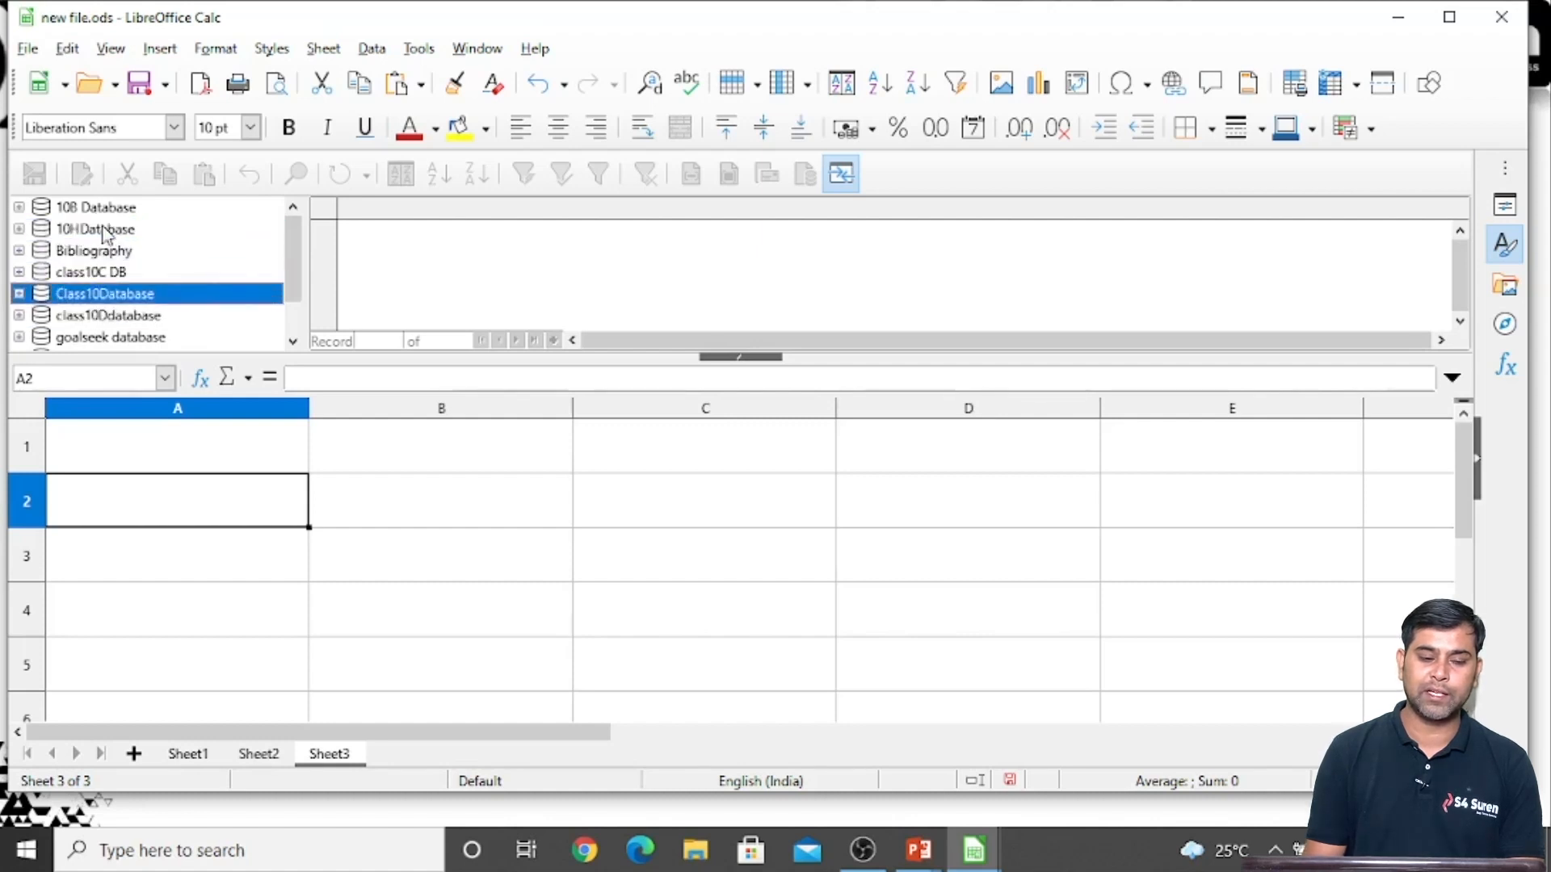
{"action": "double_click", "coordinate": [115, 301]}
{"action": "scroll", "coordinate": [134, 331], "scroll_direction": "down", "scroll_amount": 2}
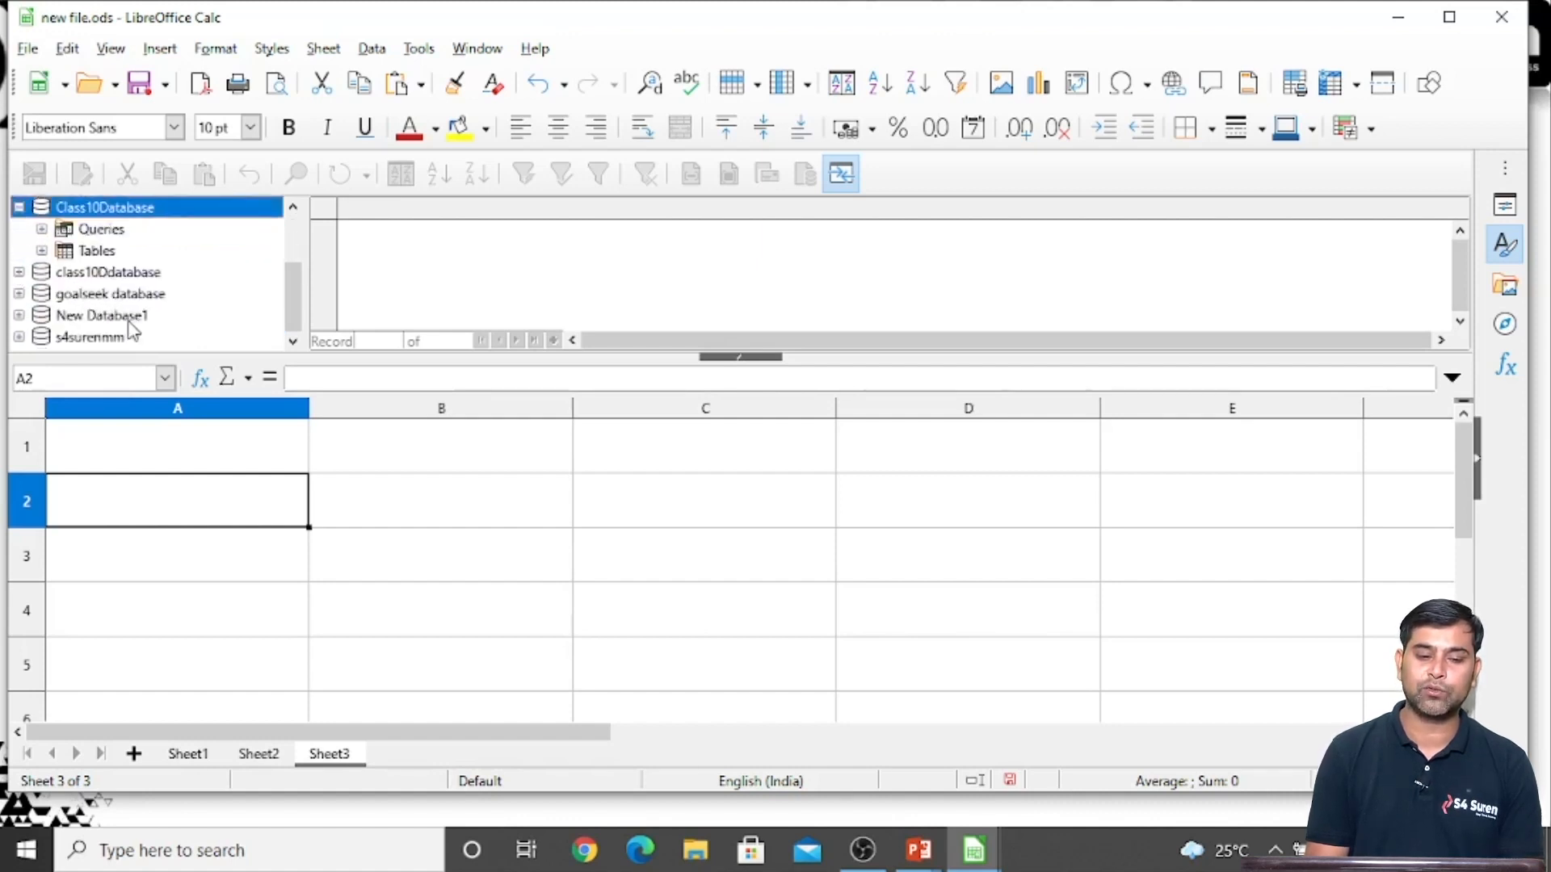
{"action": "double_click", "coordinate": [87, 253]}
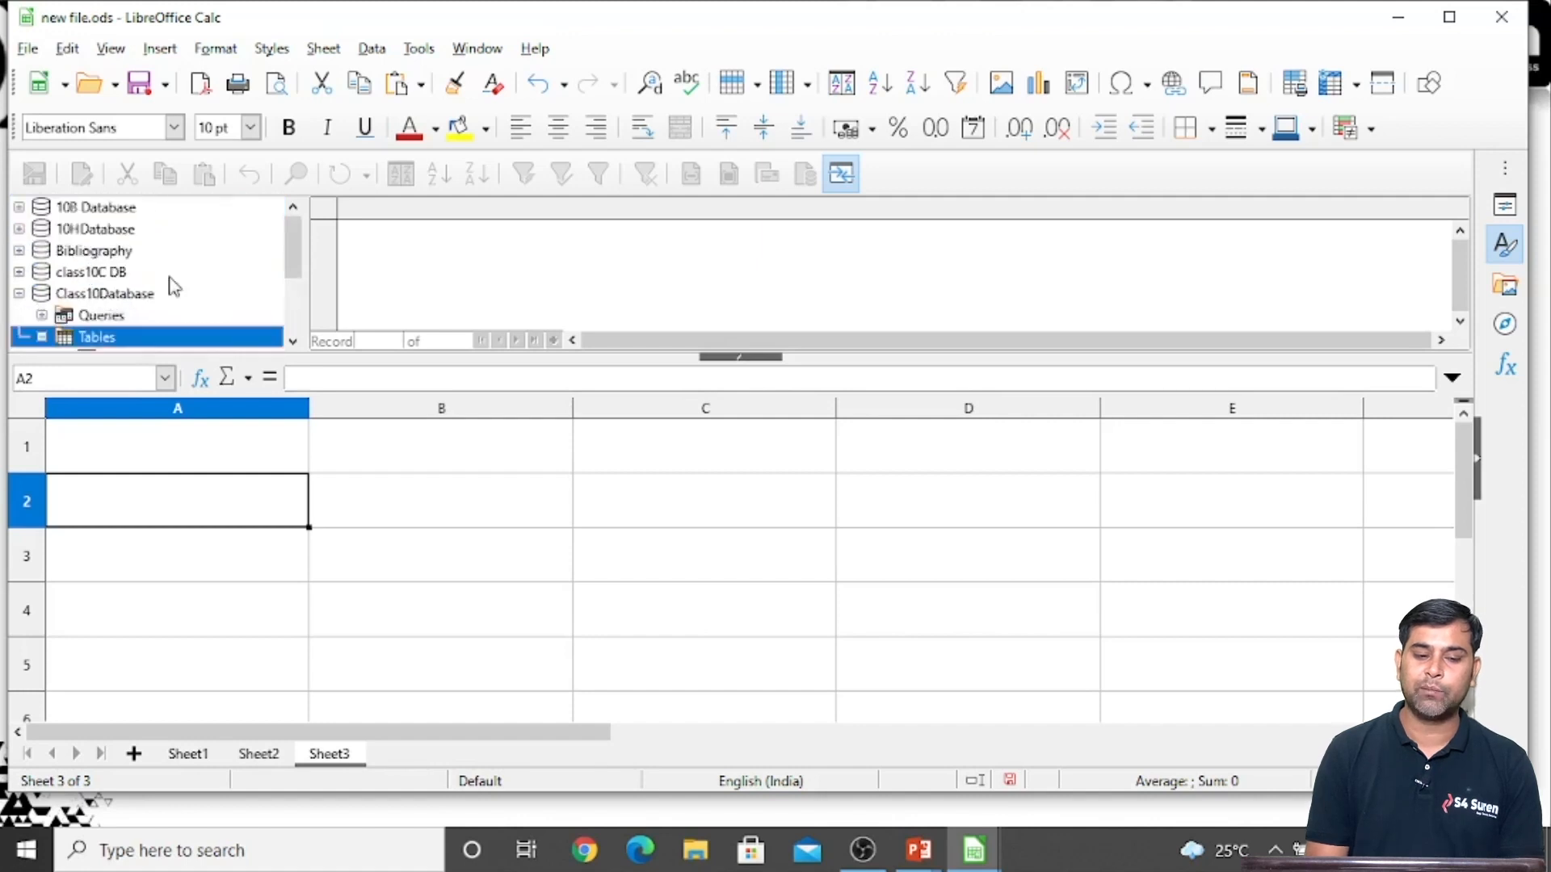
{"action": "left_click", "coordinate": [147, 256]}
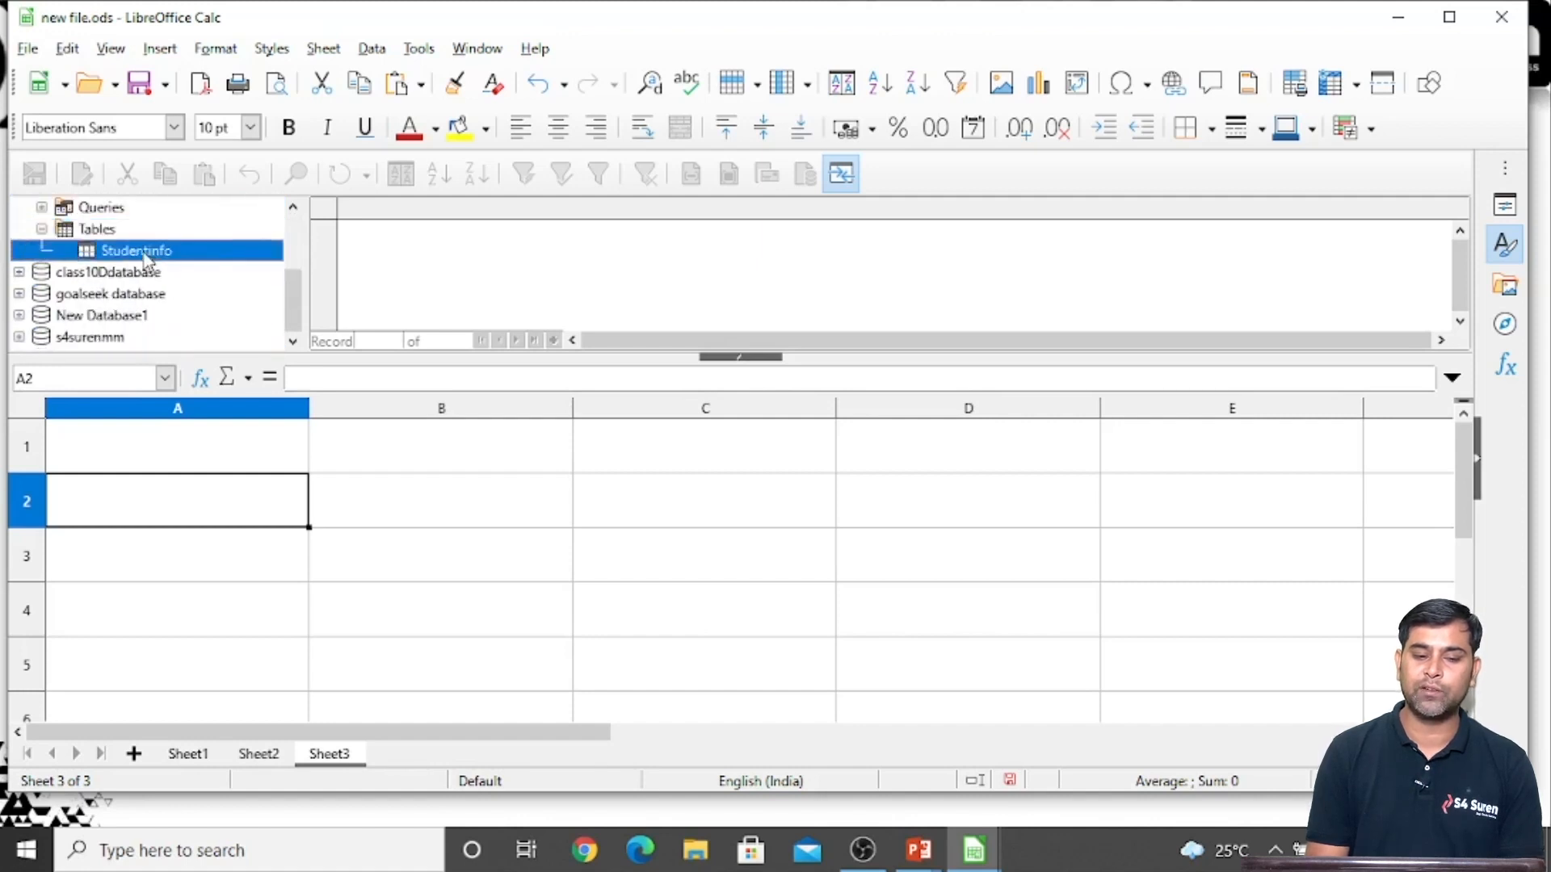
{"action": "double_click", "coordinate": [143, 253]}
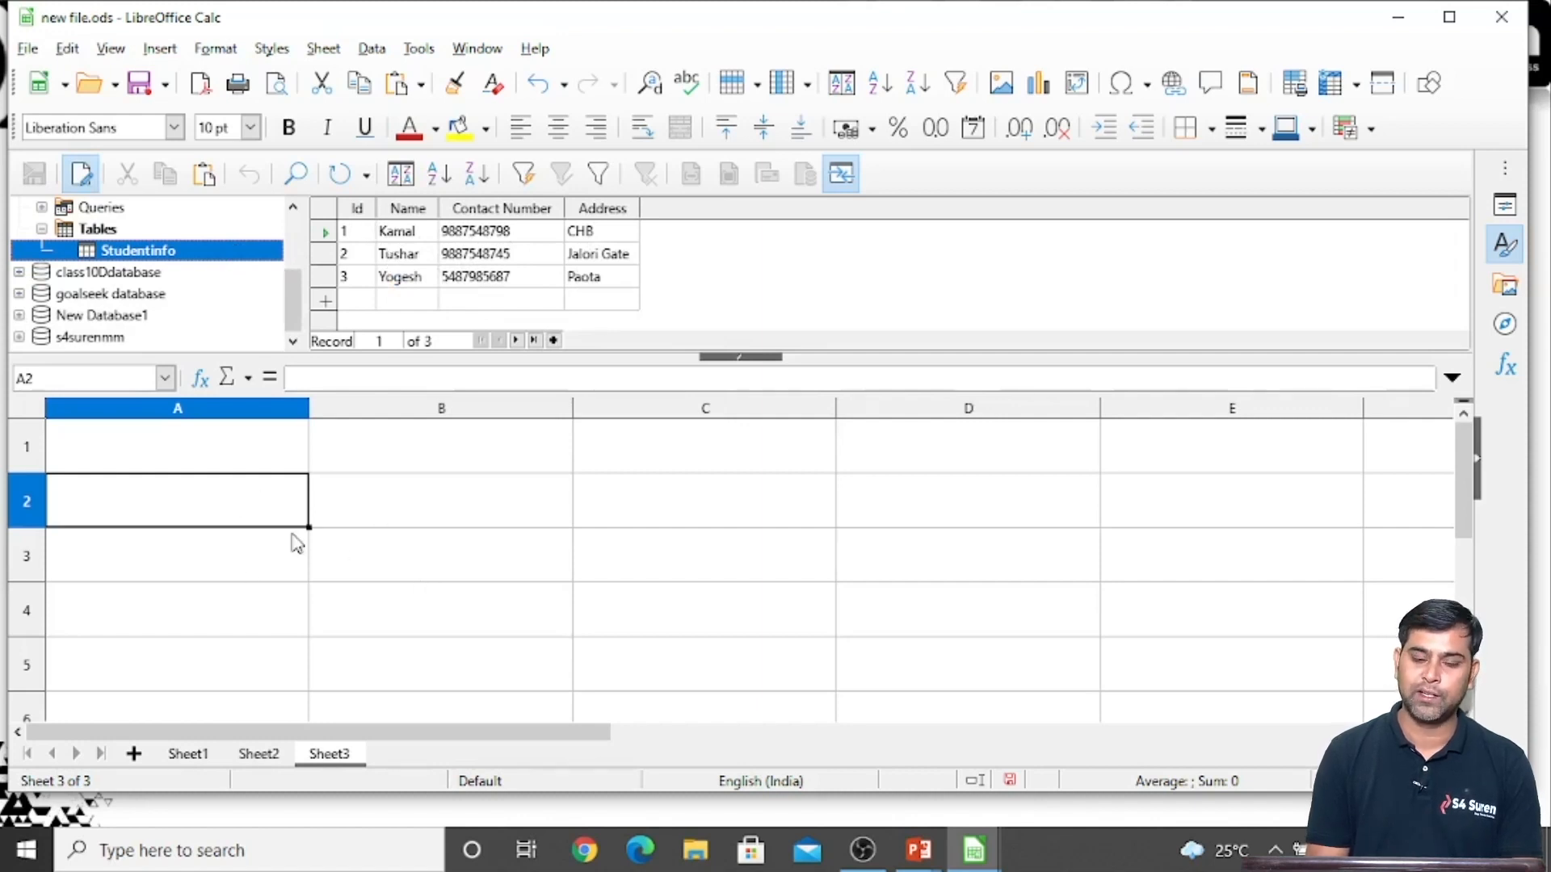
Copy the third Studentinfo record with its field headings into Sheet3, starting at cell A3
{"action": "left_click", "coordinate": [322, 279]}
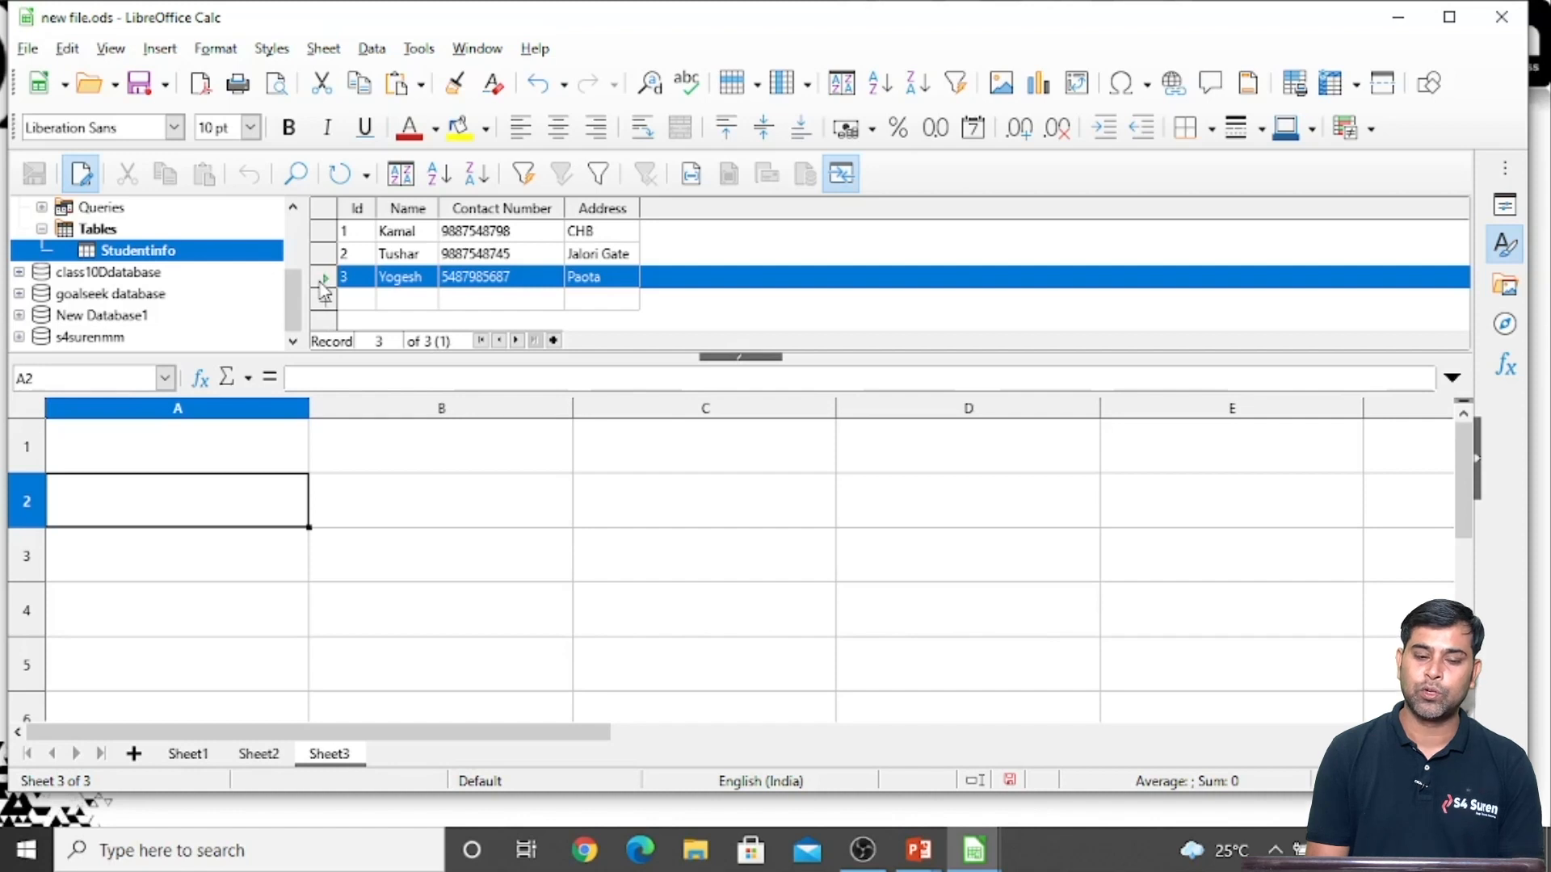
{"action": "left_click_drag", "start_coordinate": [324, 289], "coordinate": [252, 549]}
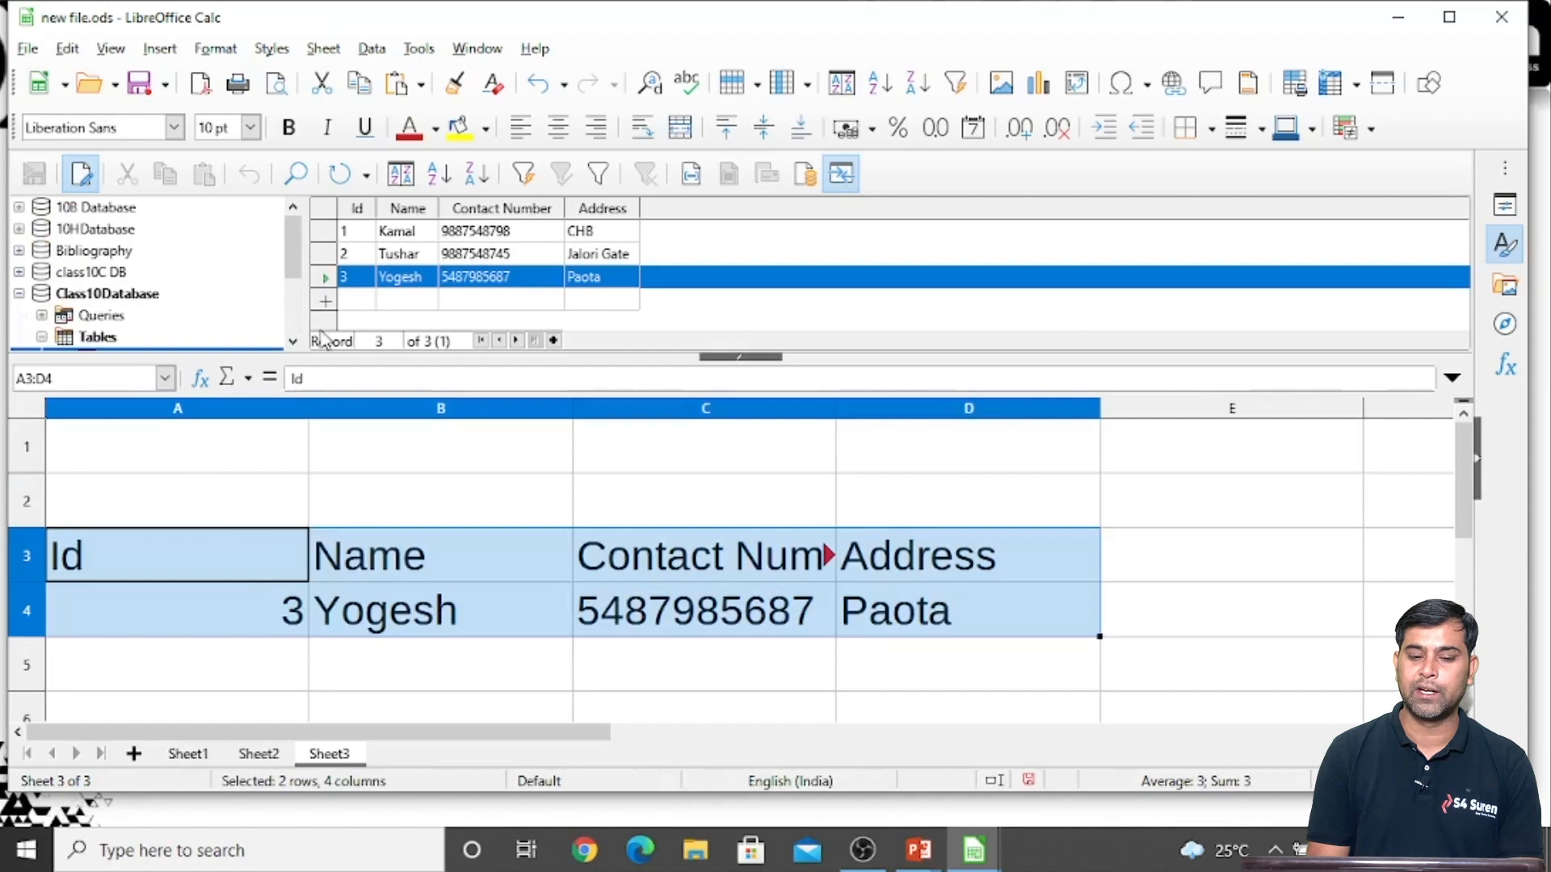
Try to select the Studentinfo records from the first one downwards, and decline to continue copying
{"action": "left_click_drag", "start_coordinate": [325, 233], "coordinate": [327, 302]}
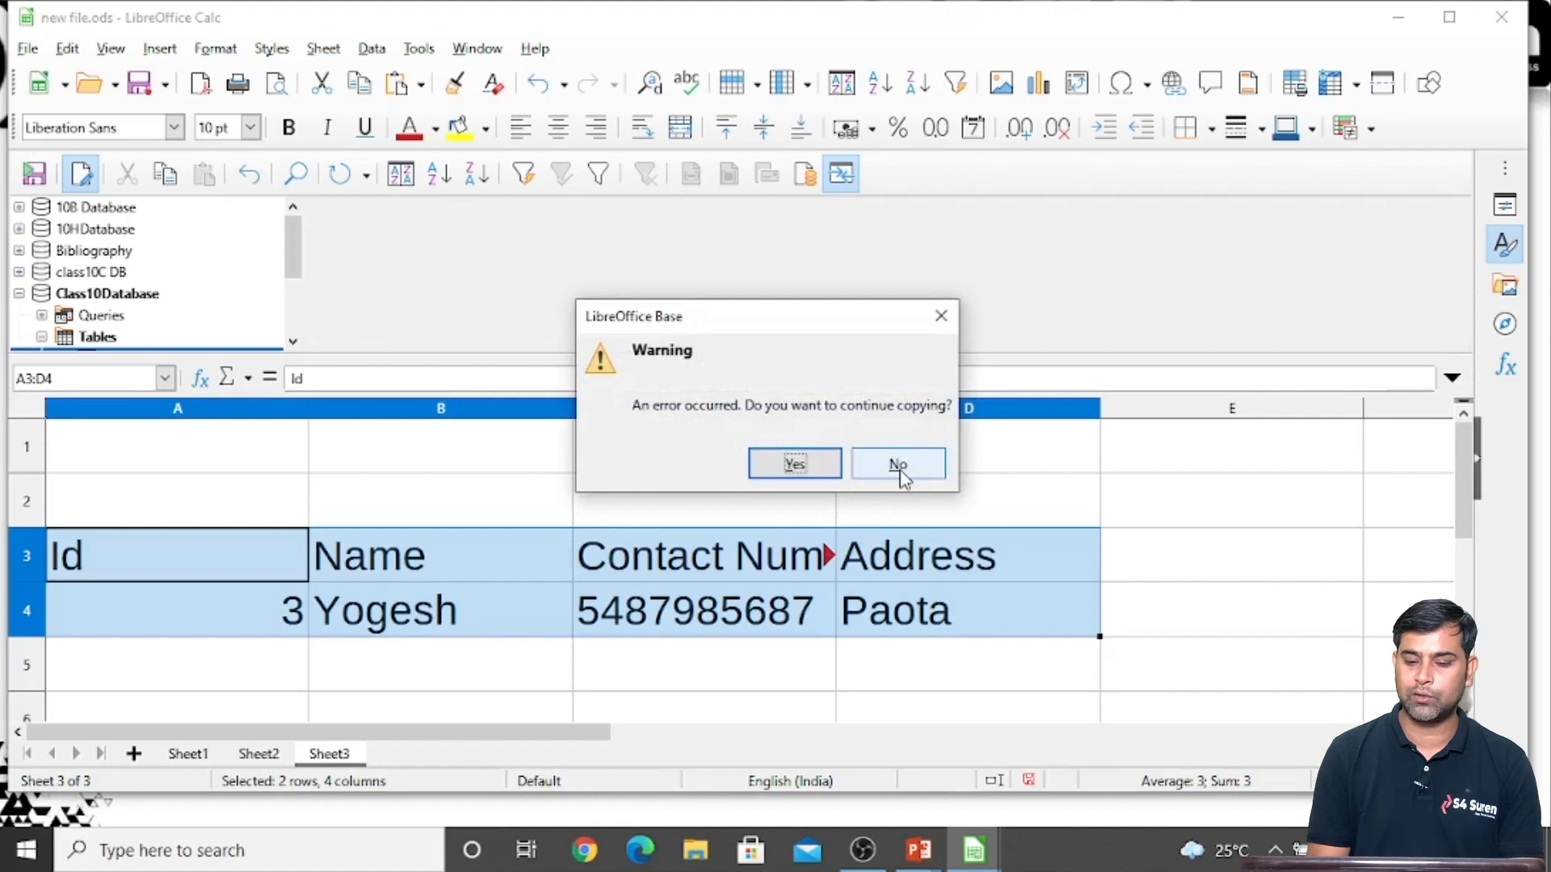
{"action": "left_click", "coordinate": [899, 469]}
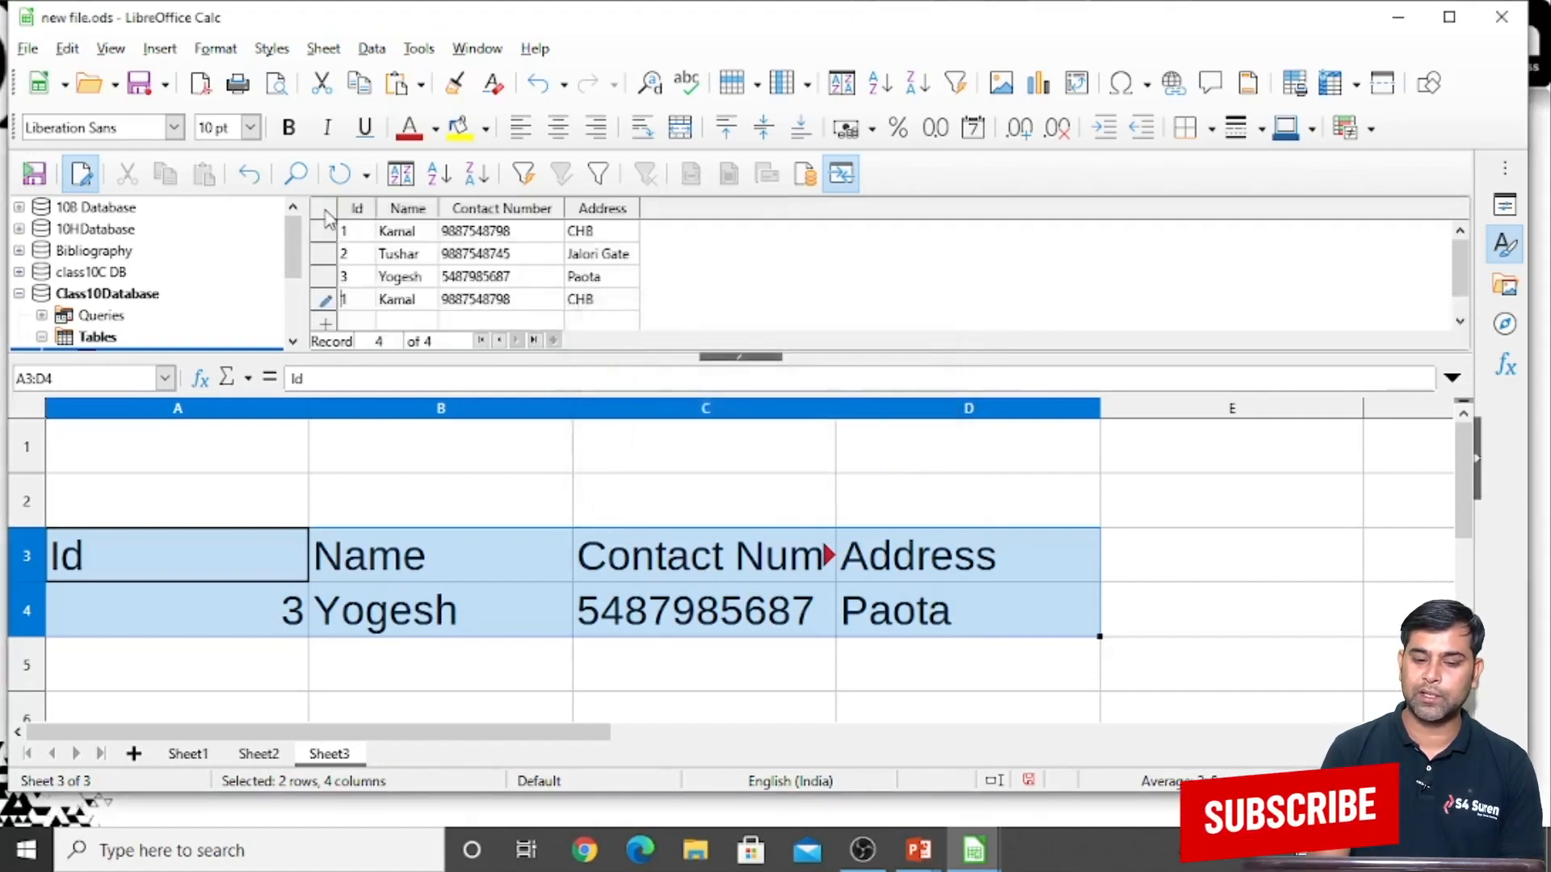
Copy all Studentinfo records into Sheet3 and agree to replace the contents of the existing Import1 range
{"action": "left_click", "coordinate": [324, 210]}
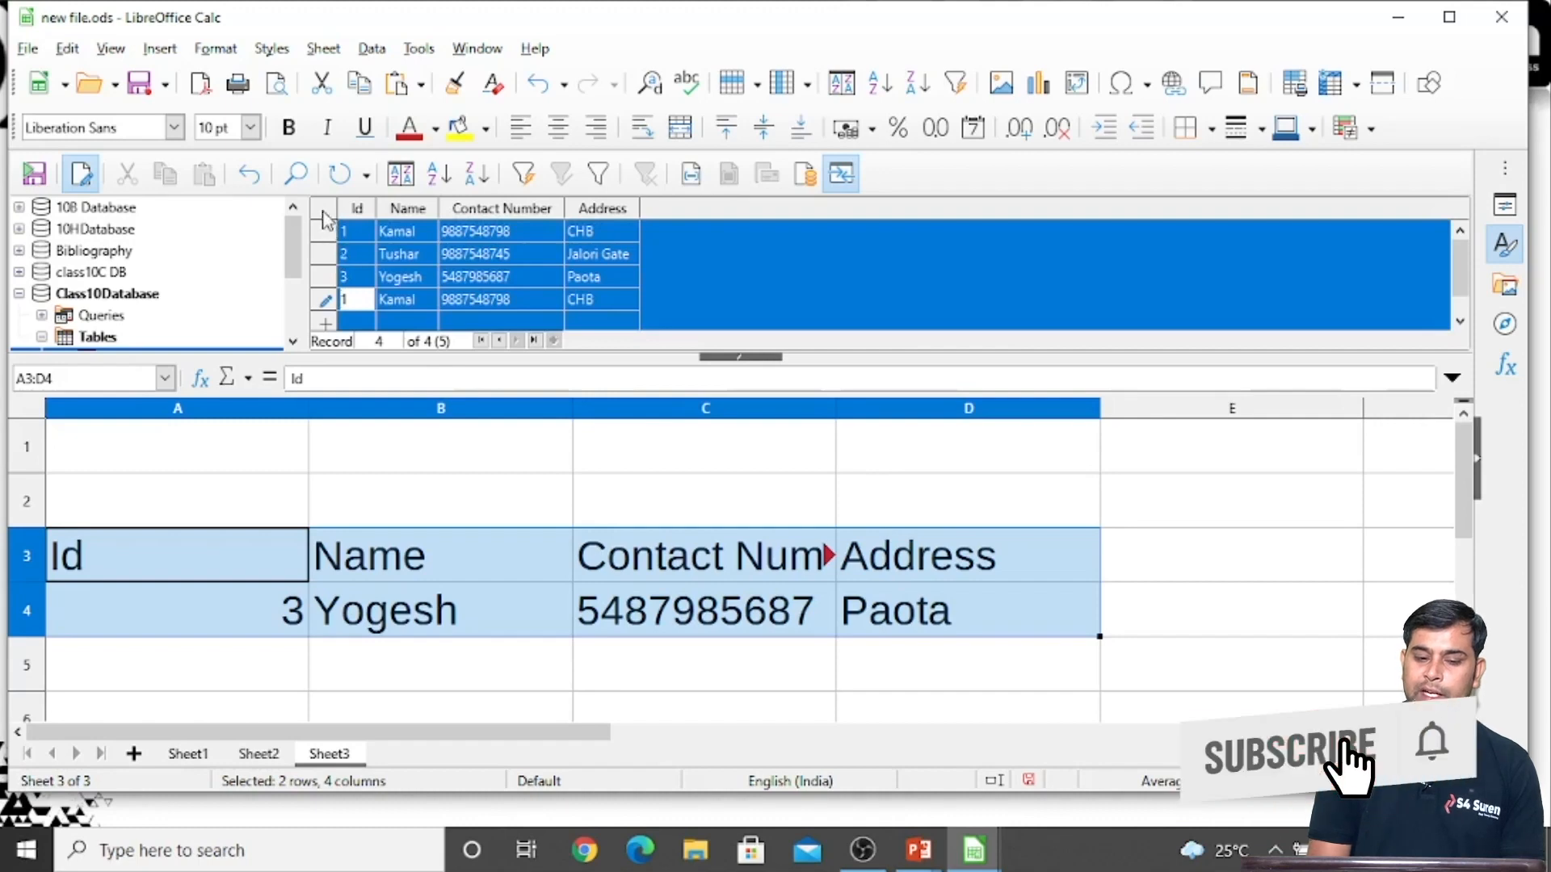
{"action": "left_click_drag", "start_coordinate": [250, 575], "coordinate": [220, 672]}
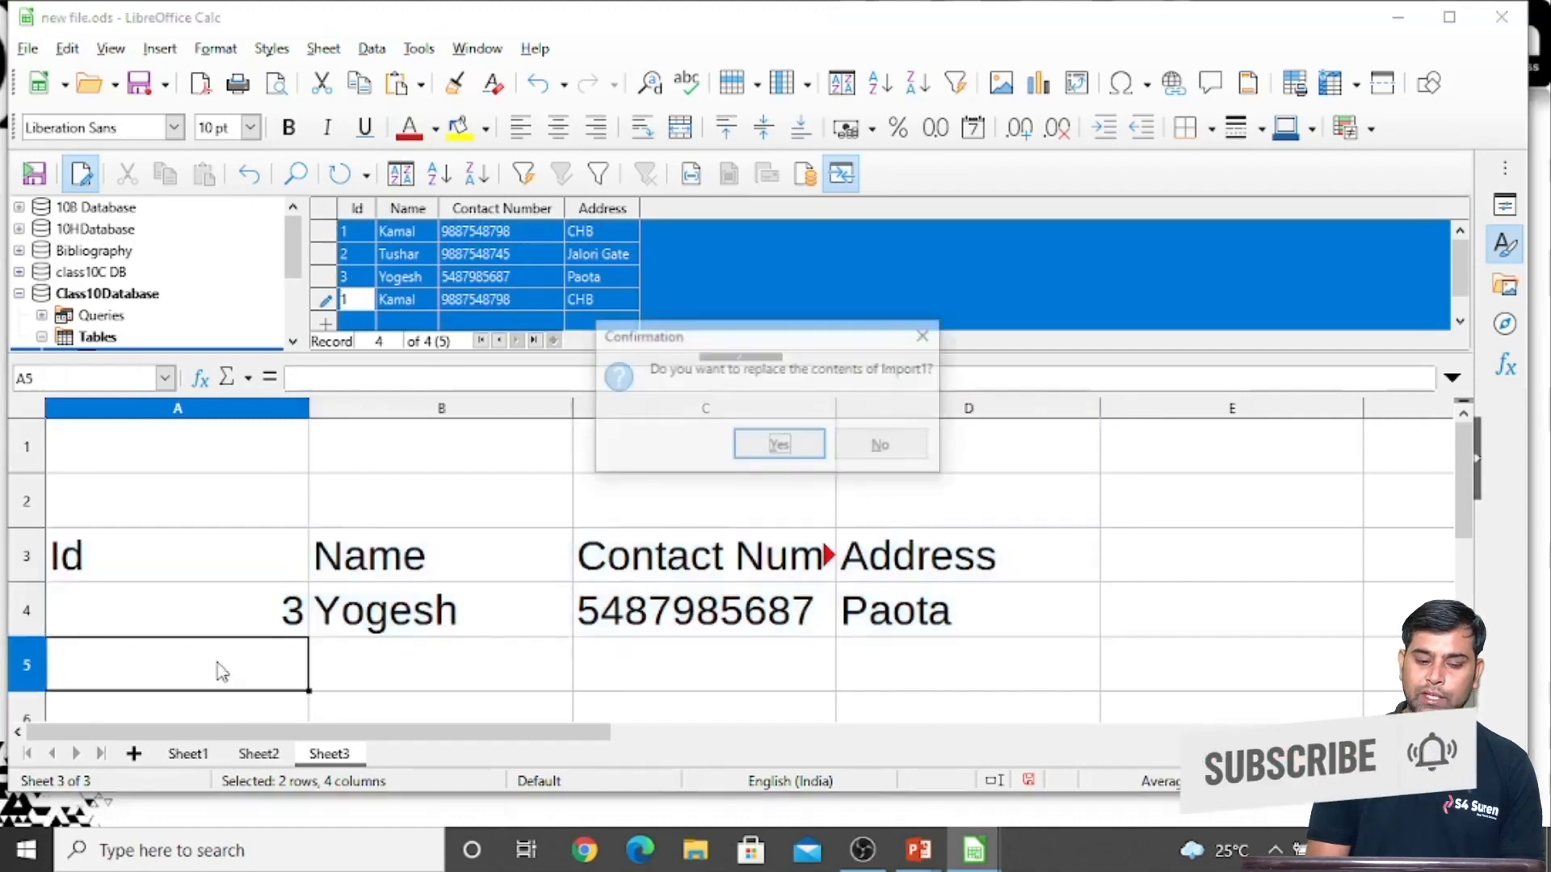
{"action": "left_click", "coordinate": [779, 445]}
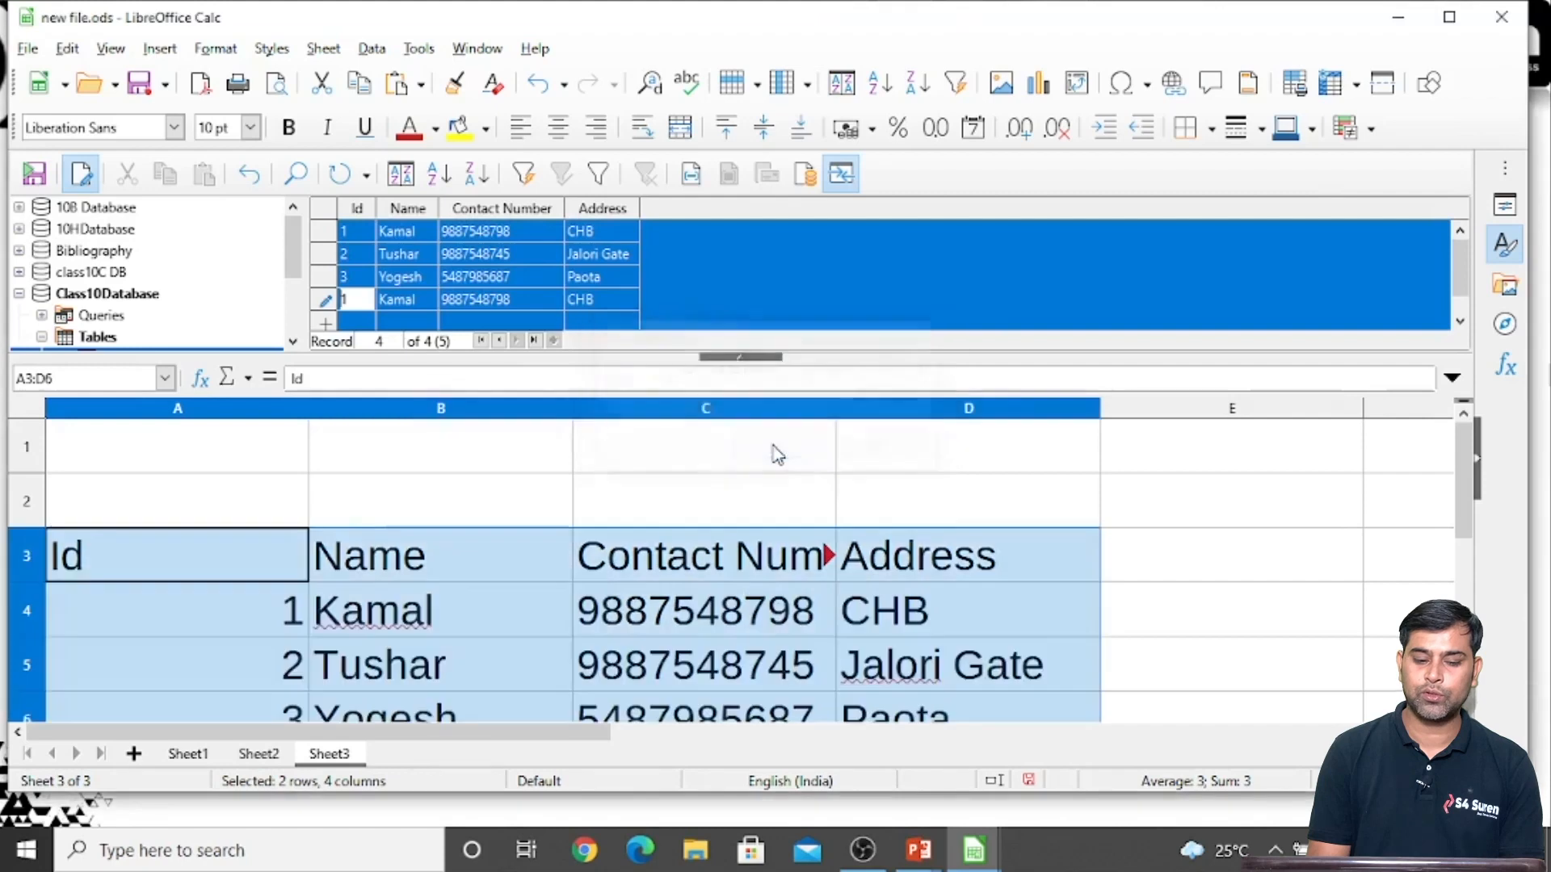
{"action": "scroll", "coordinate": [761, 609], "scroll_direction": "down", "scroll_amount": 3}
{"action": "scroll", "coordinate": [761, 608], "scroll_direction": "up", "scroll_amount": 3}
{"action": "scroll", "coordinate": [762, 609], "scroll_direction": "down", "scroll_amount": 1}
{"action": "scroll", "coordinate": [756, 598], "scroll_direction": "up", "scroll_amount": 2}
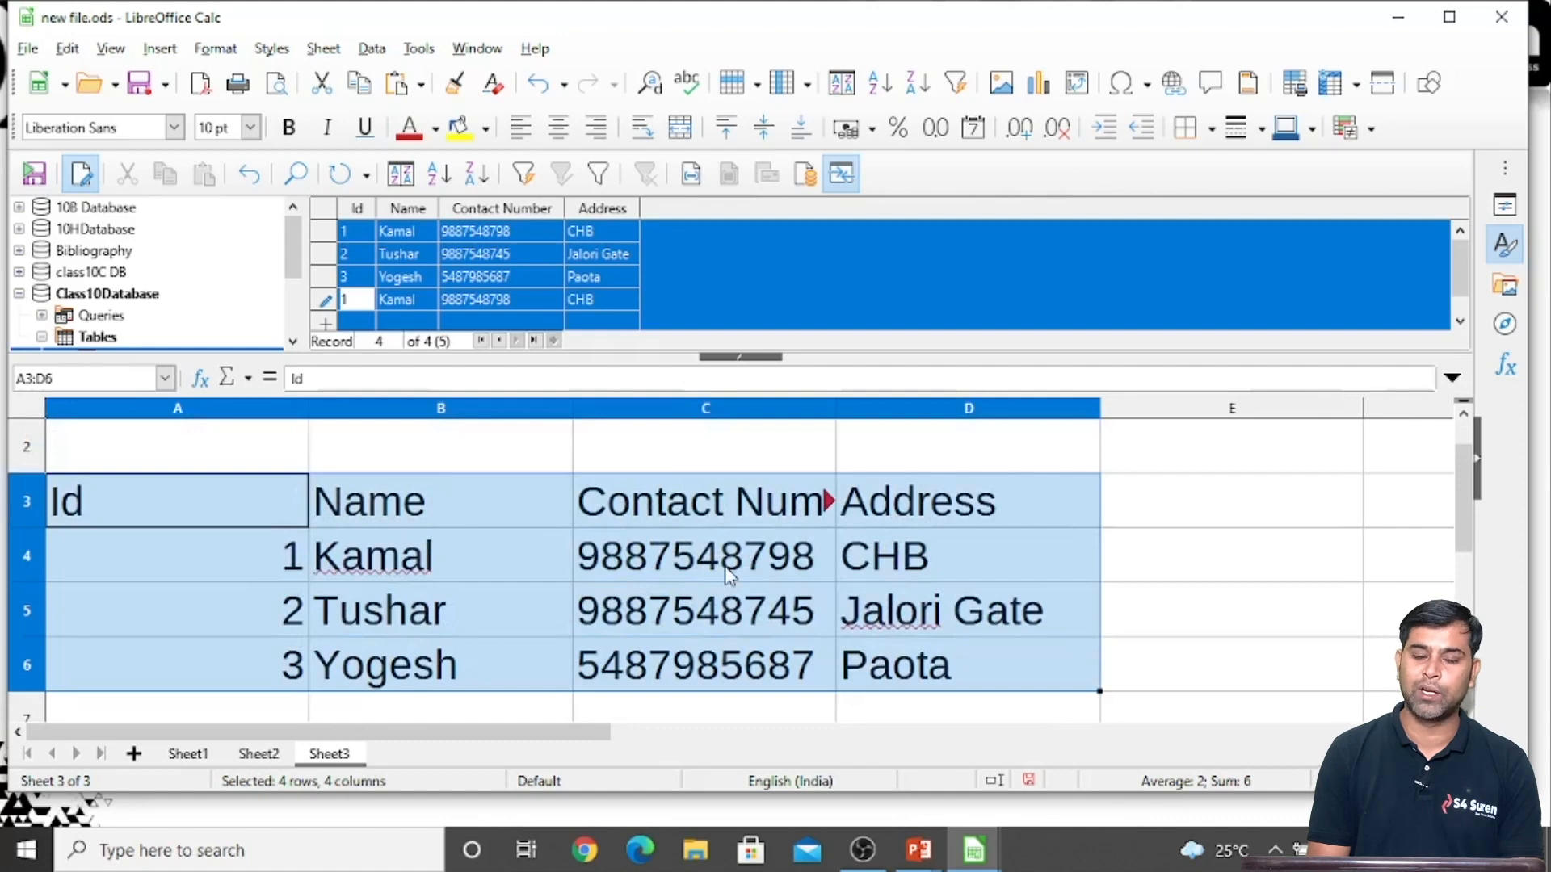
Clear the contents of all cells in Sheet3
{"action": "left_click", "coordinate": [198, 462]}
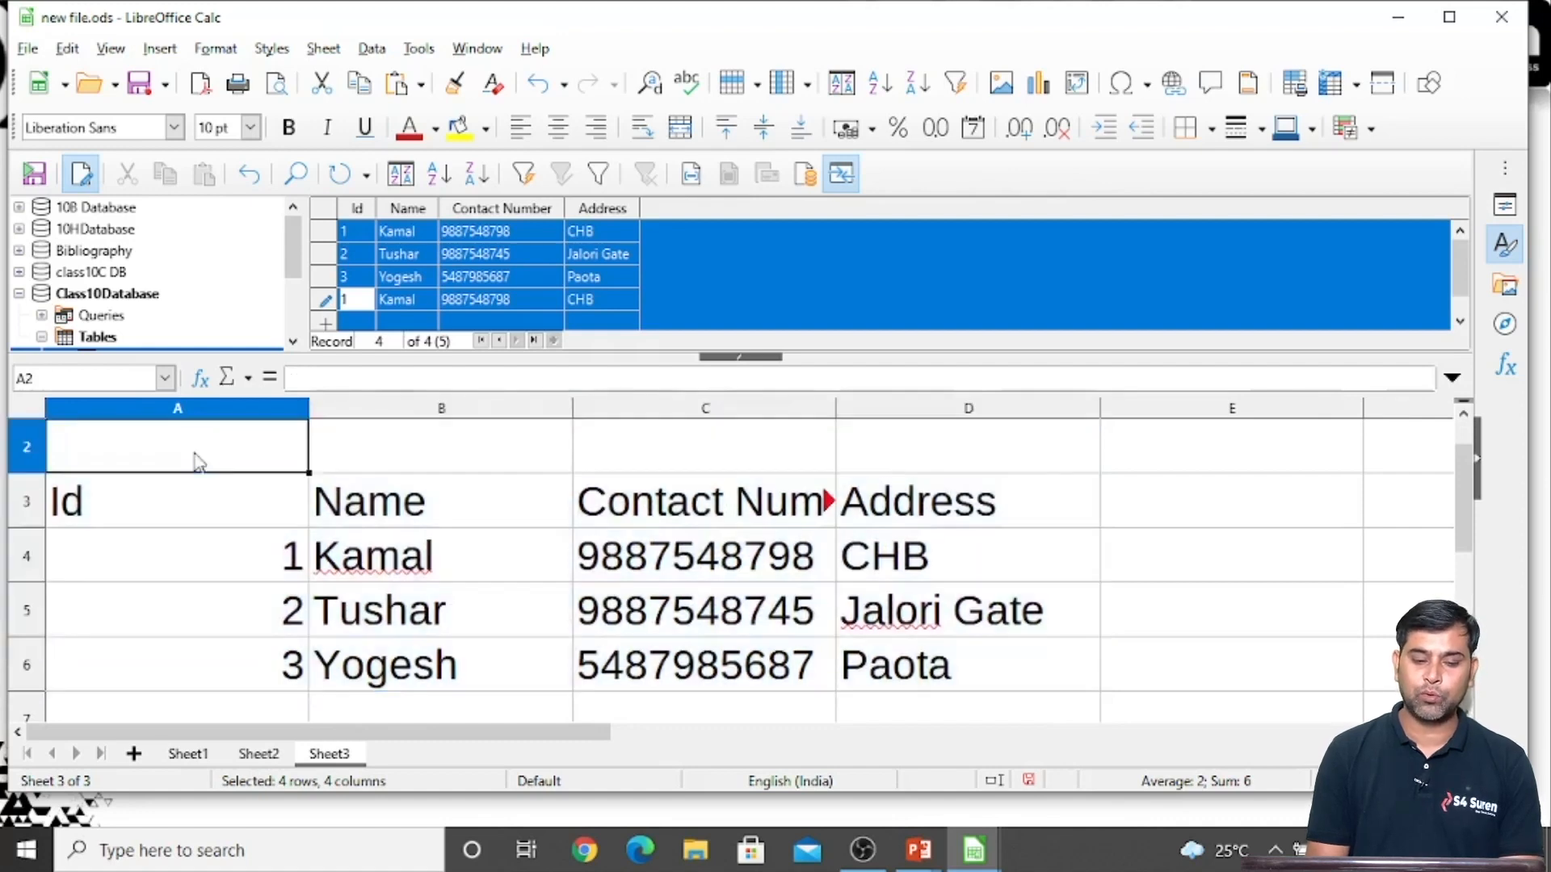
{"action": "key", "text": "ctrl+a"}
{"action": "key", "text": "Delete"}
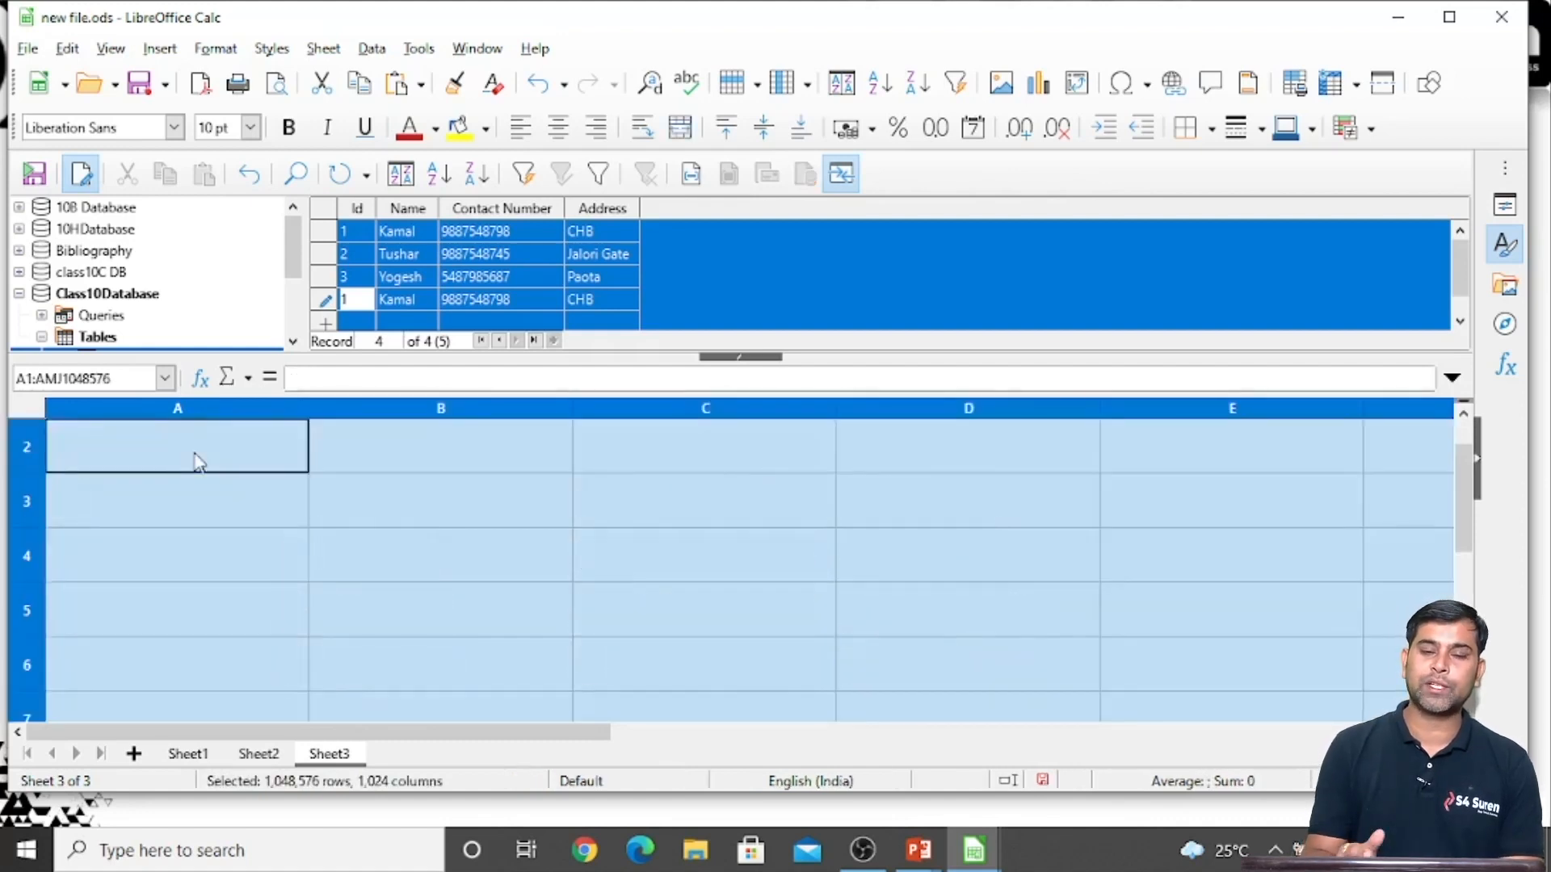
Insert all Studentinfo records with their field headings into Sheet3 from cell A3, using Data to Text
{"action": "left_click", "coordinate": [213, 494]}
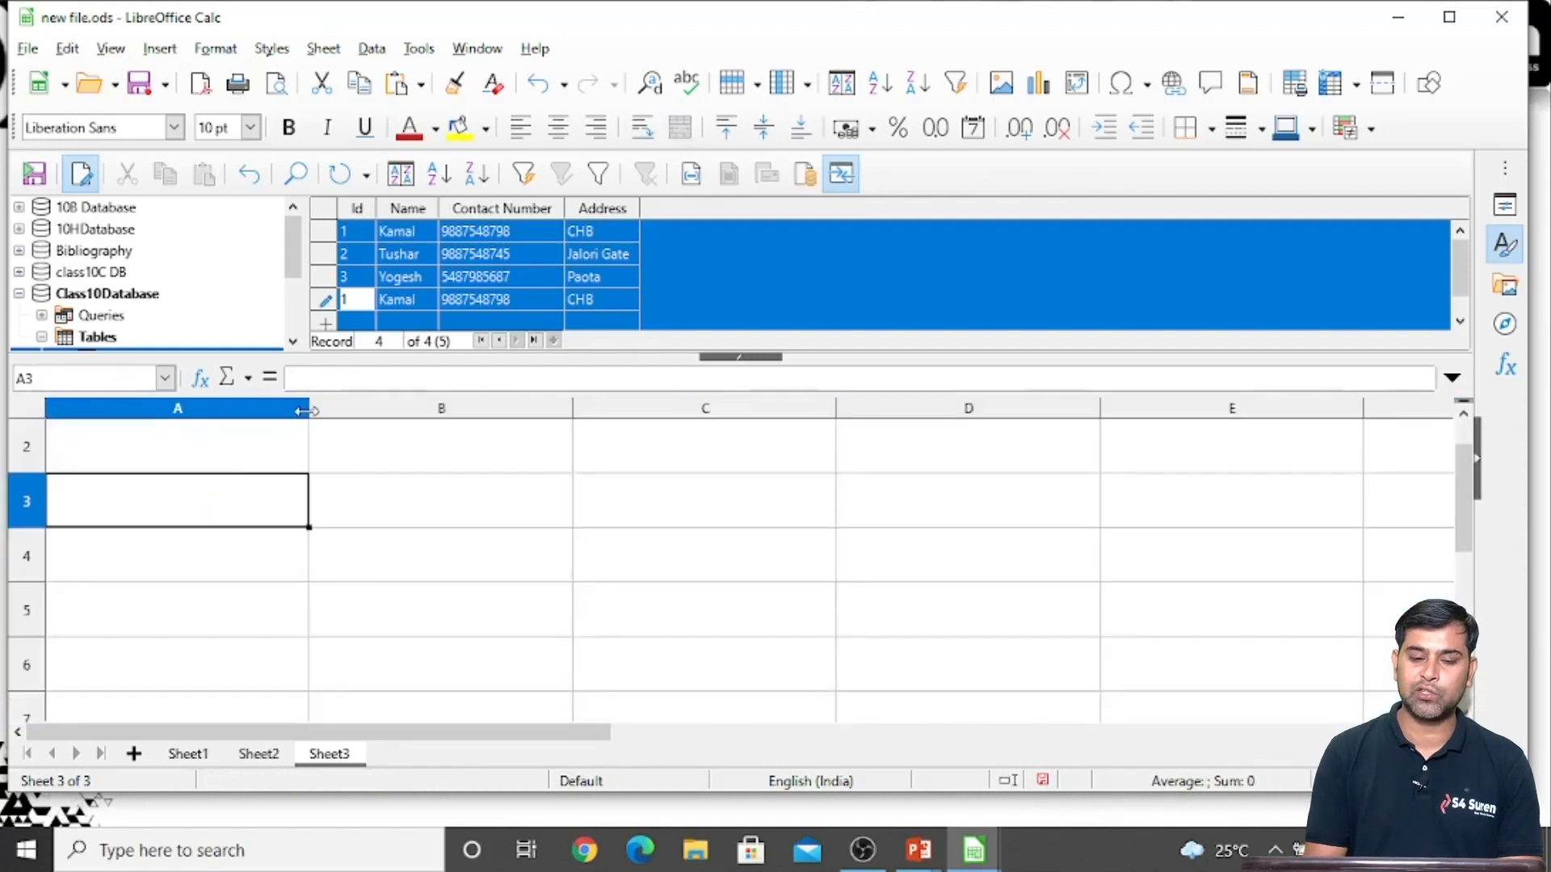
{"action": "left_click", "coordinate": [331, 232]}
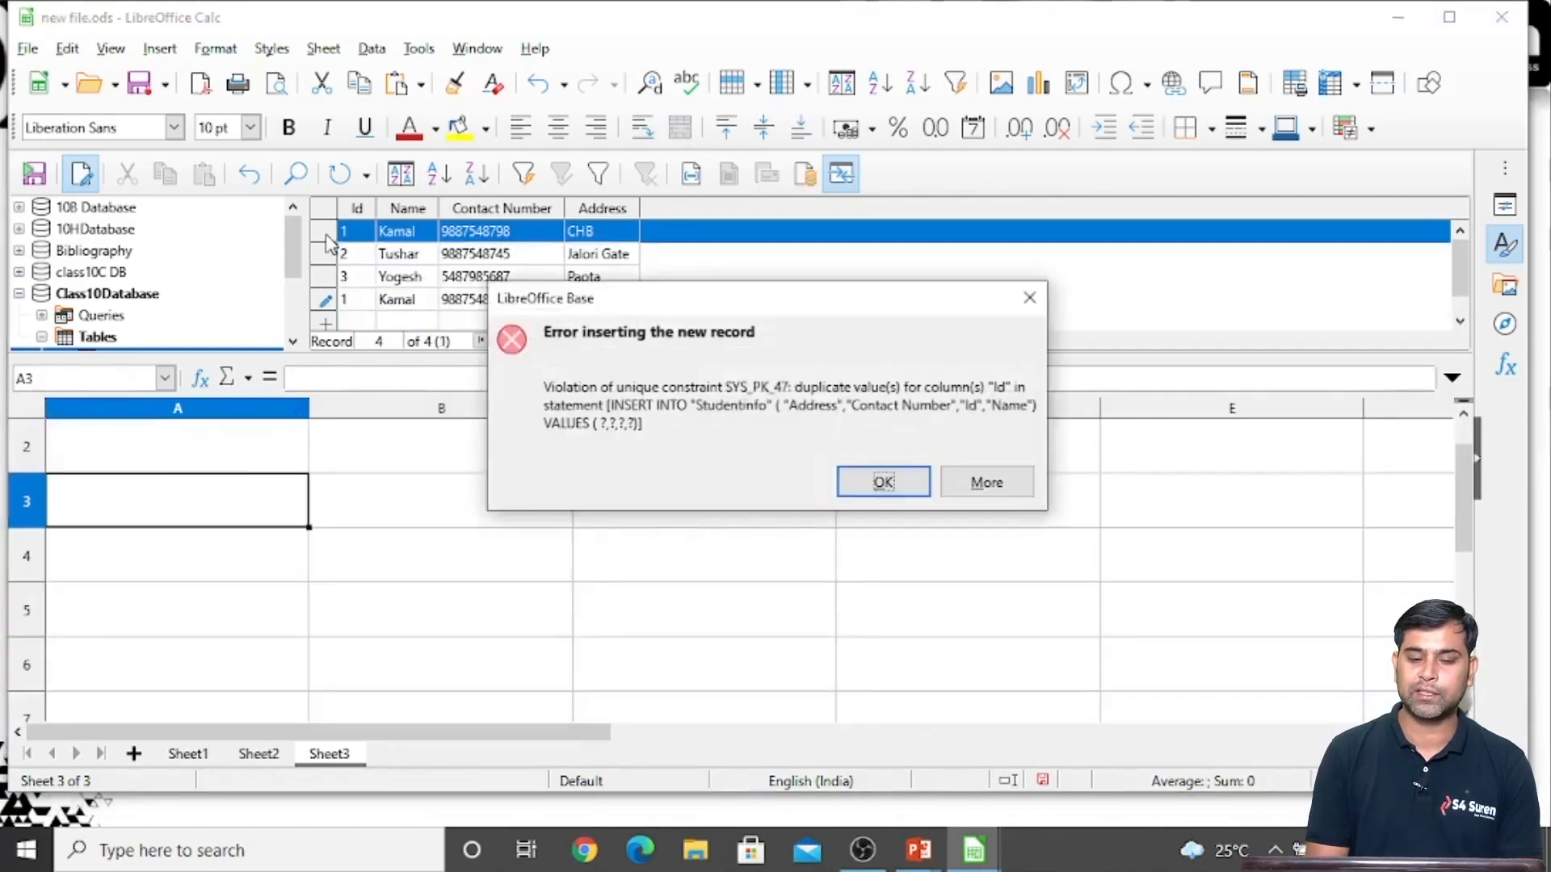
{"action": "left_click", "coordinate": [1029, 298]}
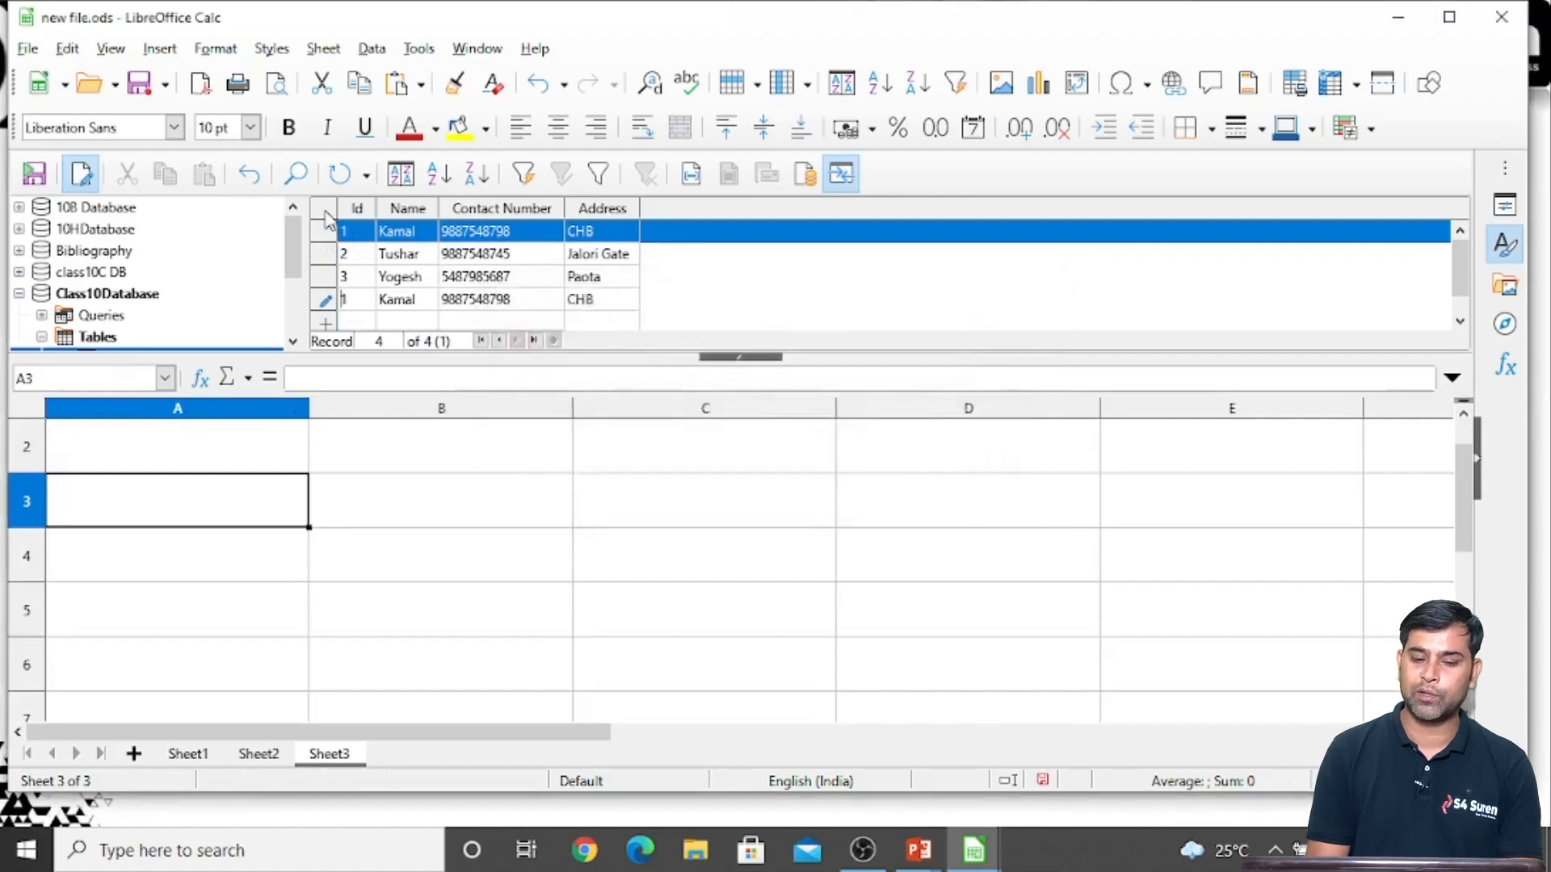
{"action": "left_click", "coordinate": [325, 210]}
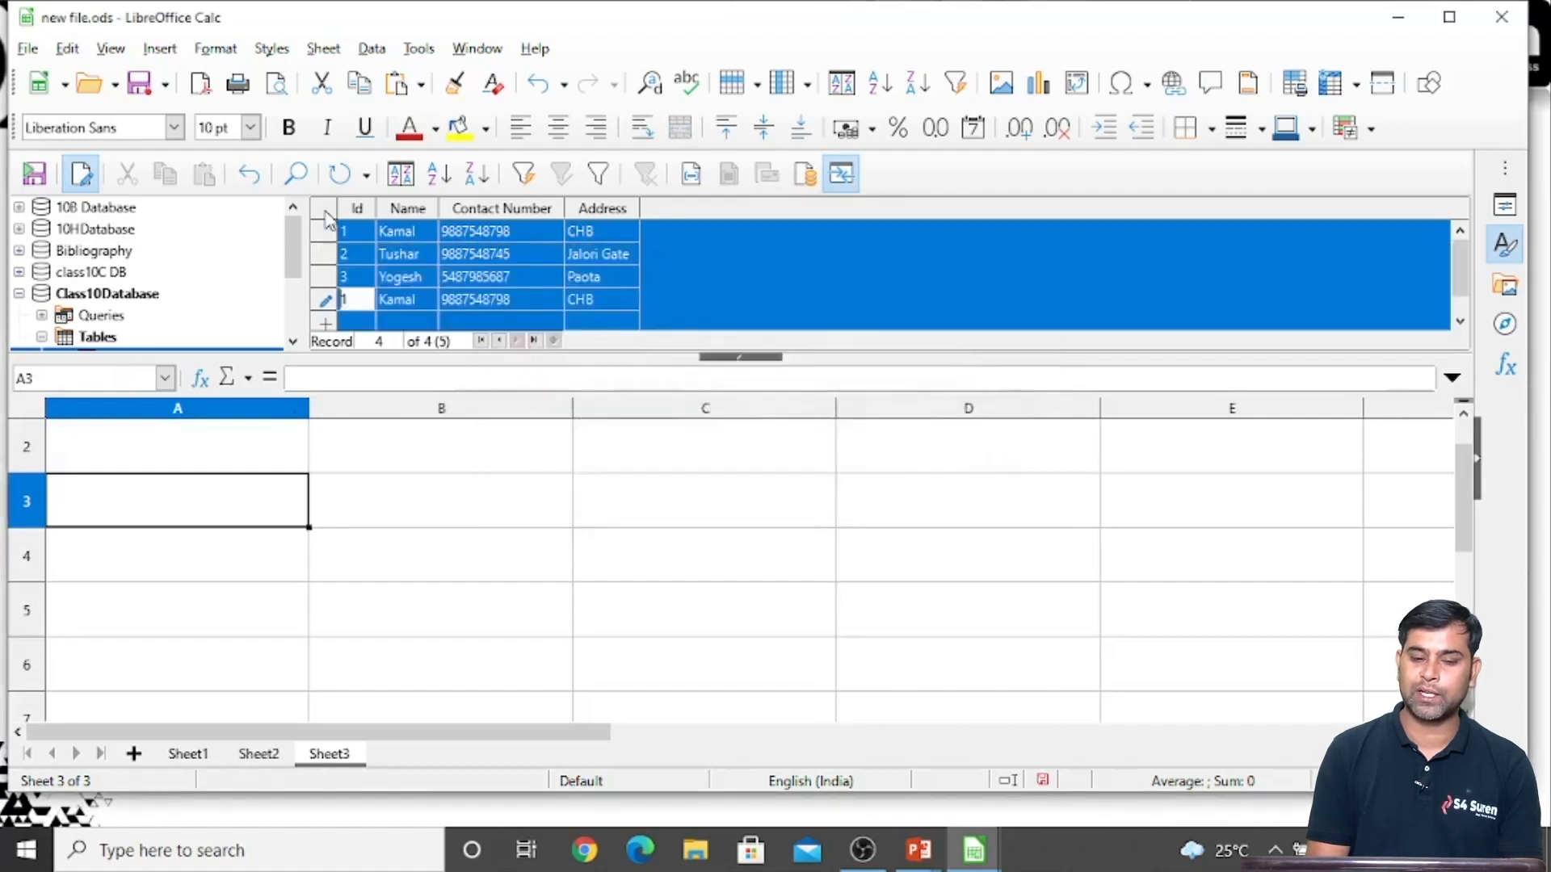
{"action": "left_click", "coordinate": [691, 174]}
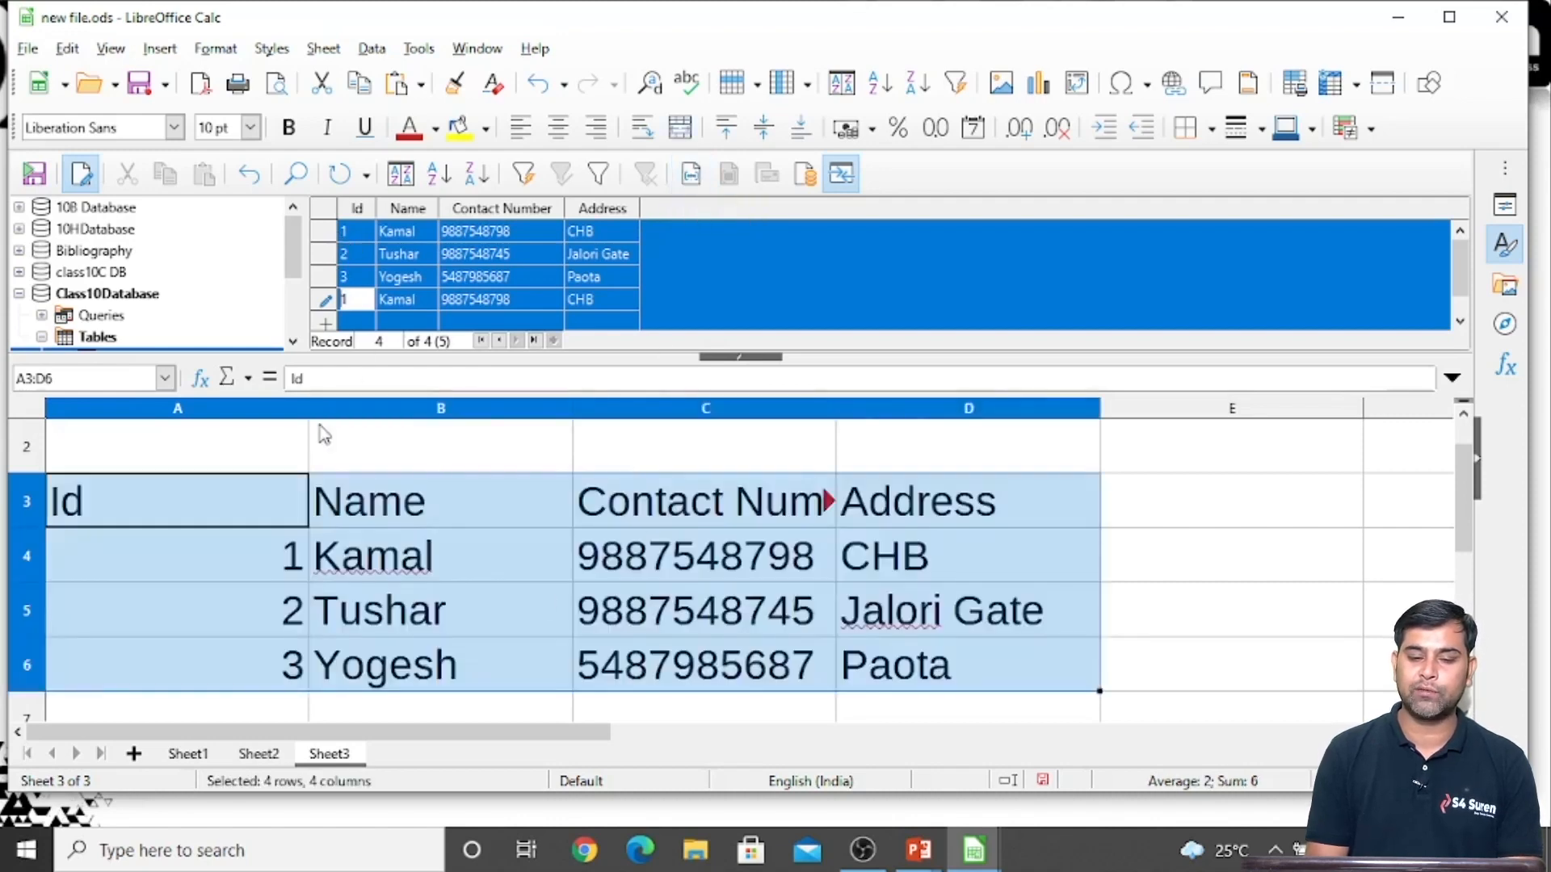
{"action": "left_click", "coordinate": [257, 593]}
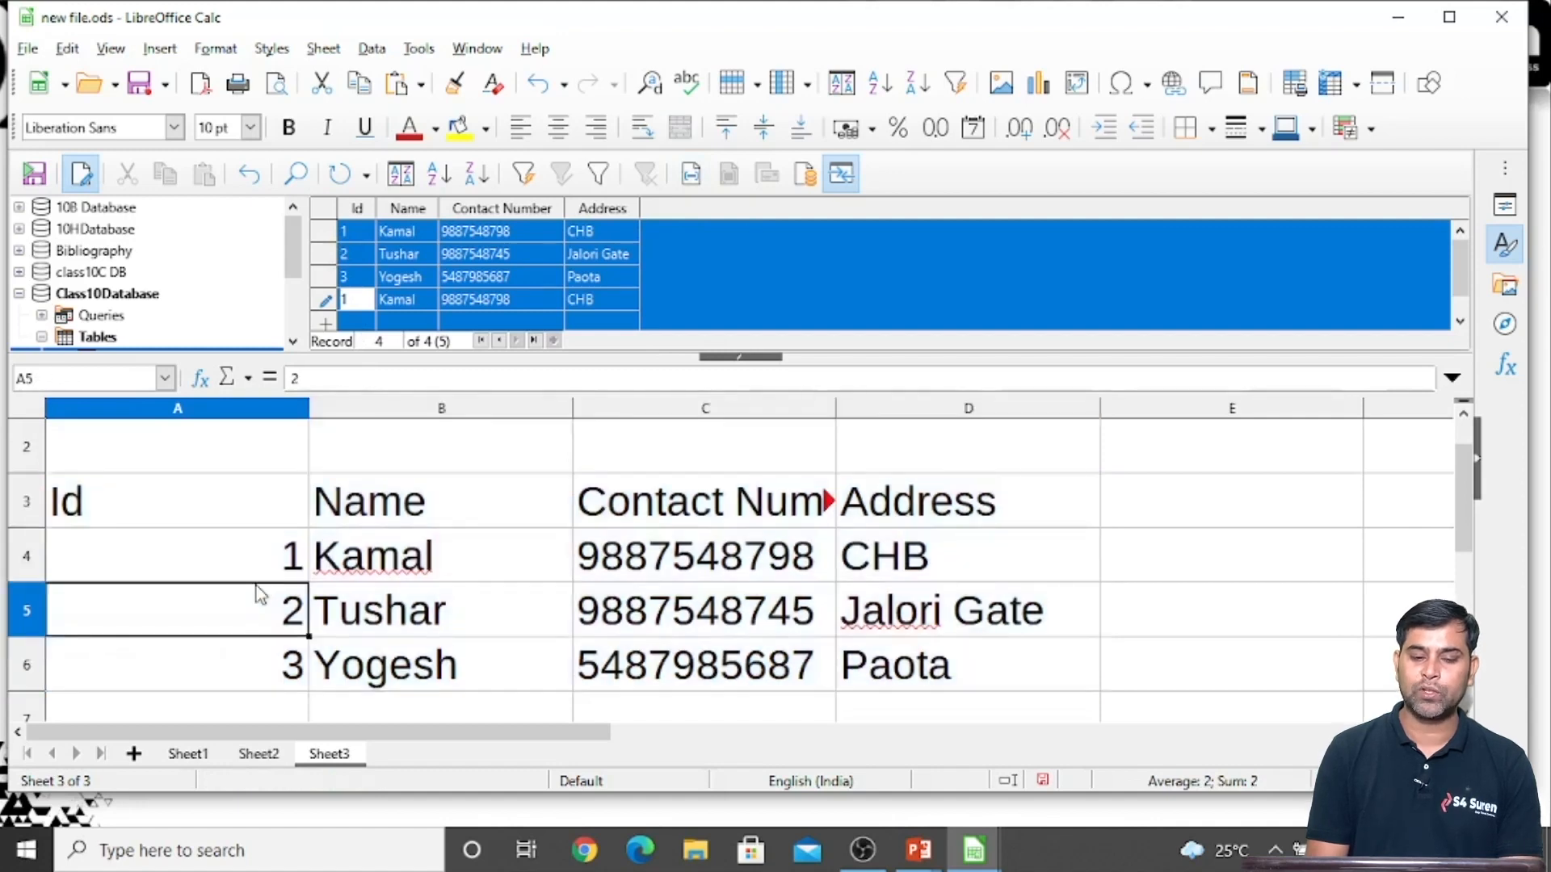
{"action": "left_click", "coordinate": [485, 664]}
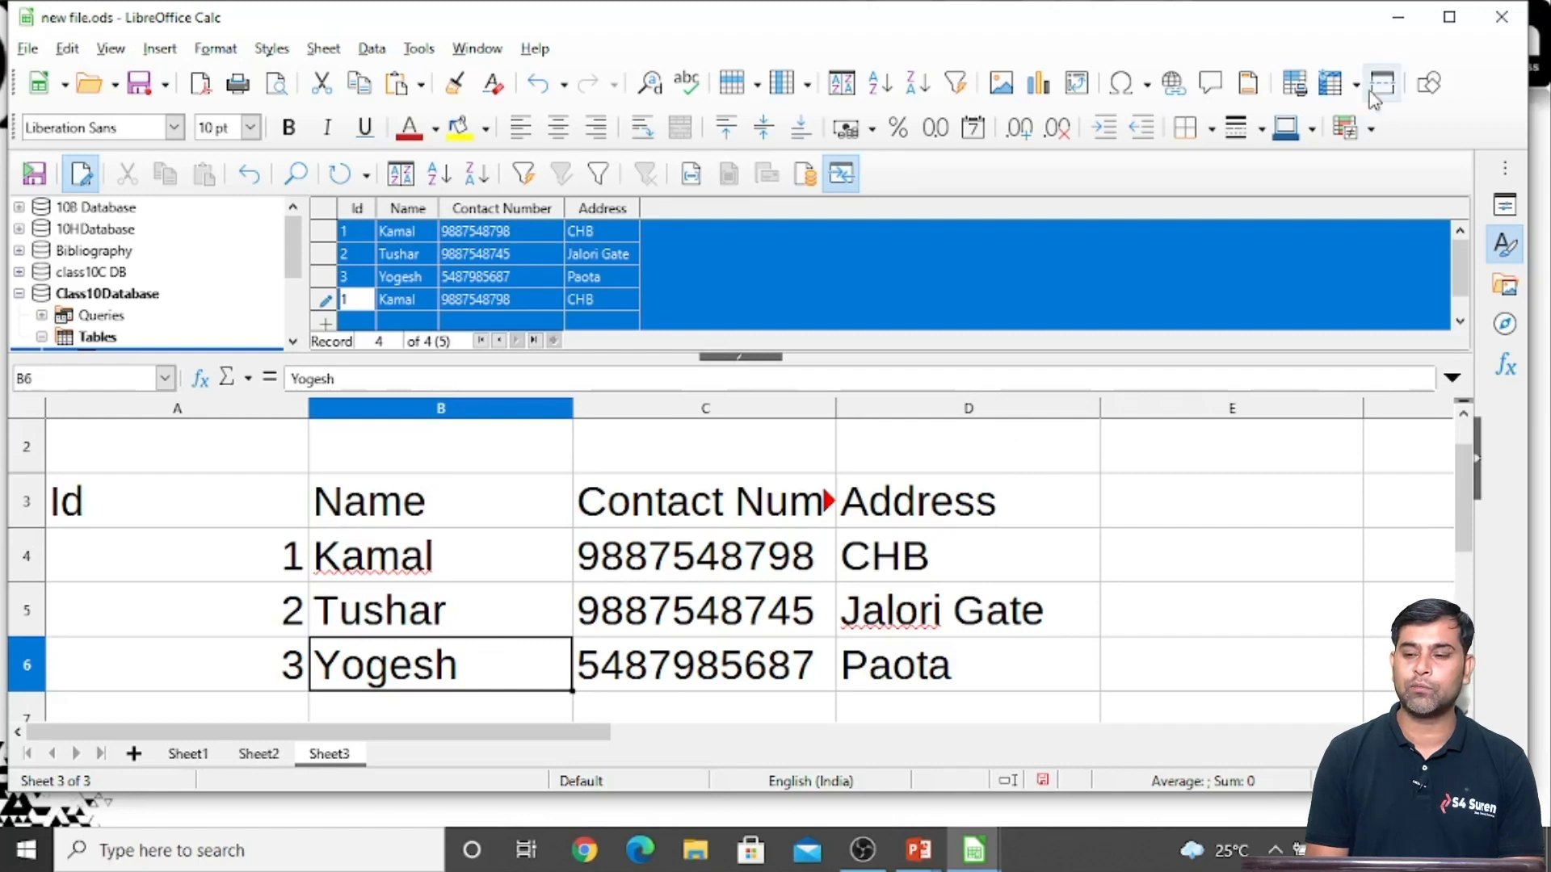
Close new file.ods, discarding both the changed database record and the document changes, and close Main File.ods
{"action": "left_click", "coordinate": [1501, 18]}
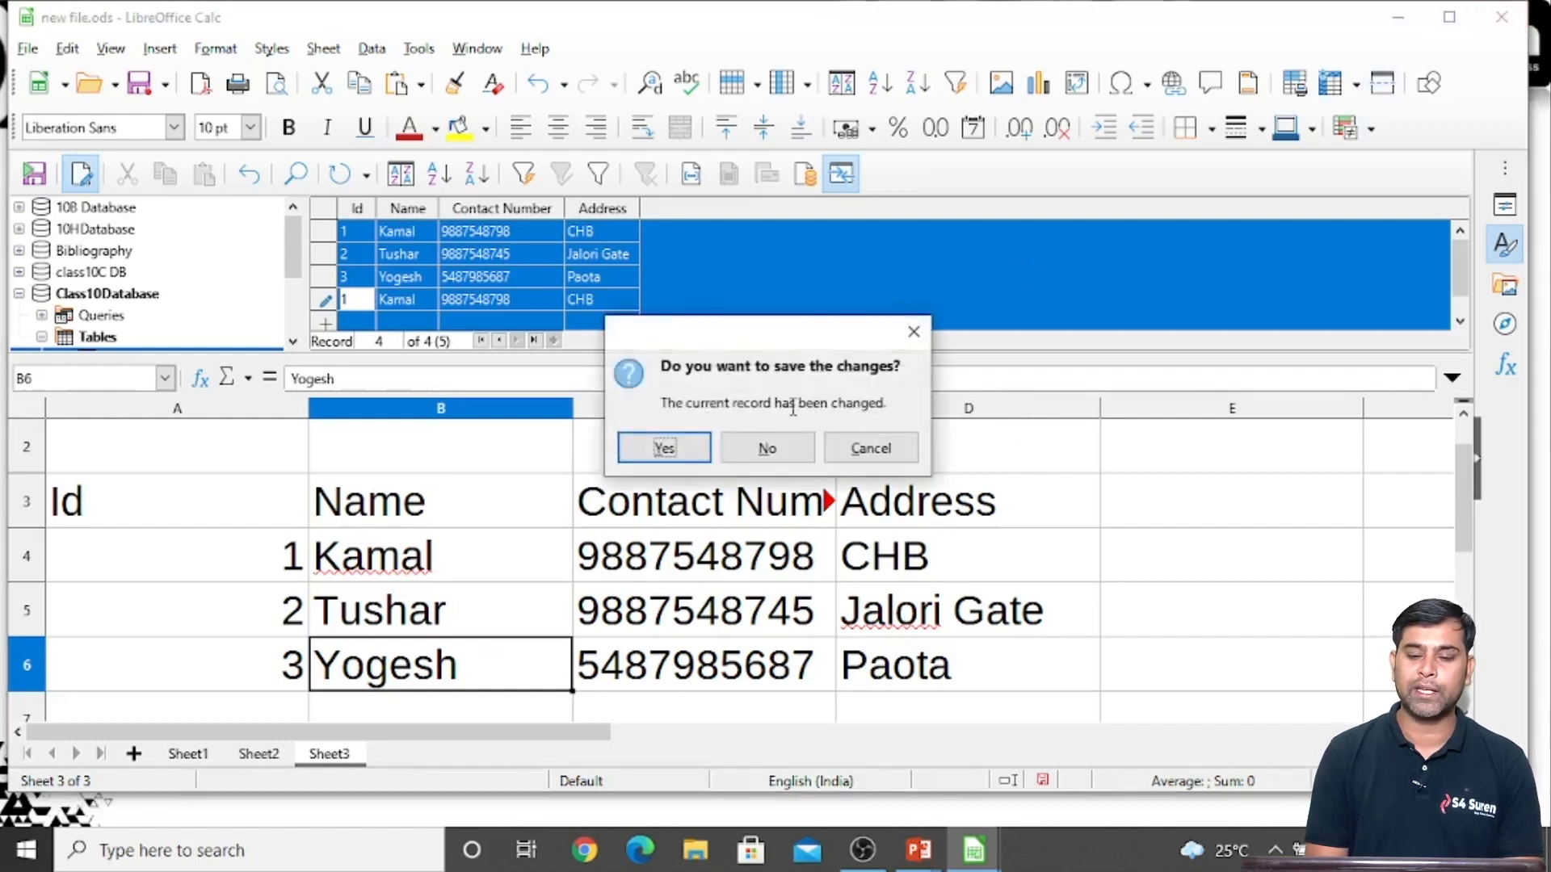
{"action": "left_click", "coordinate": [751, 455]}
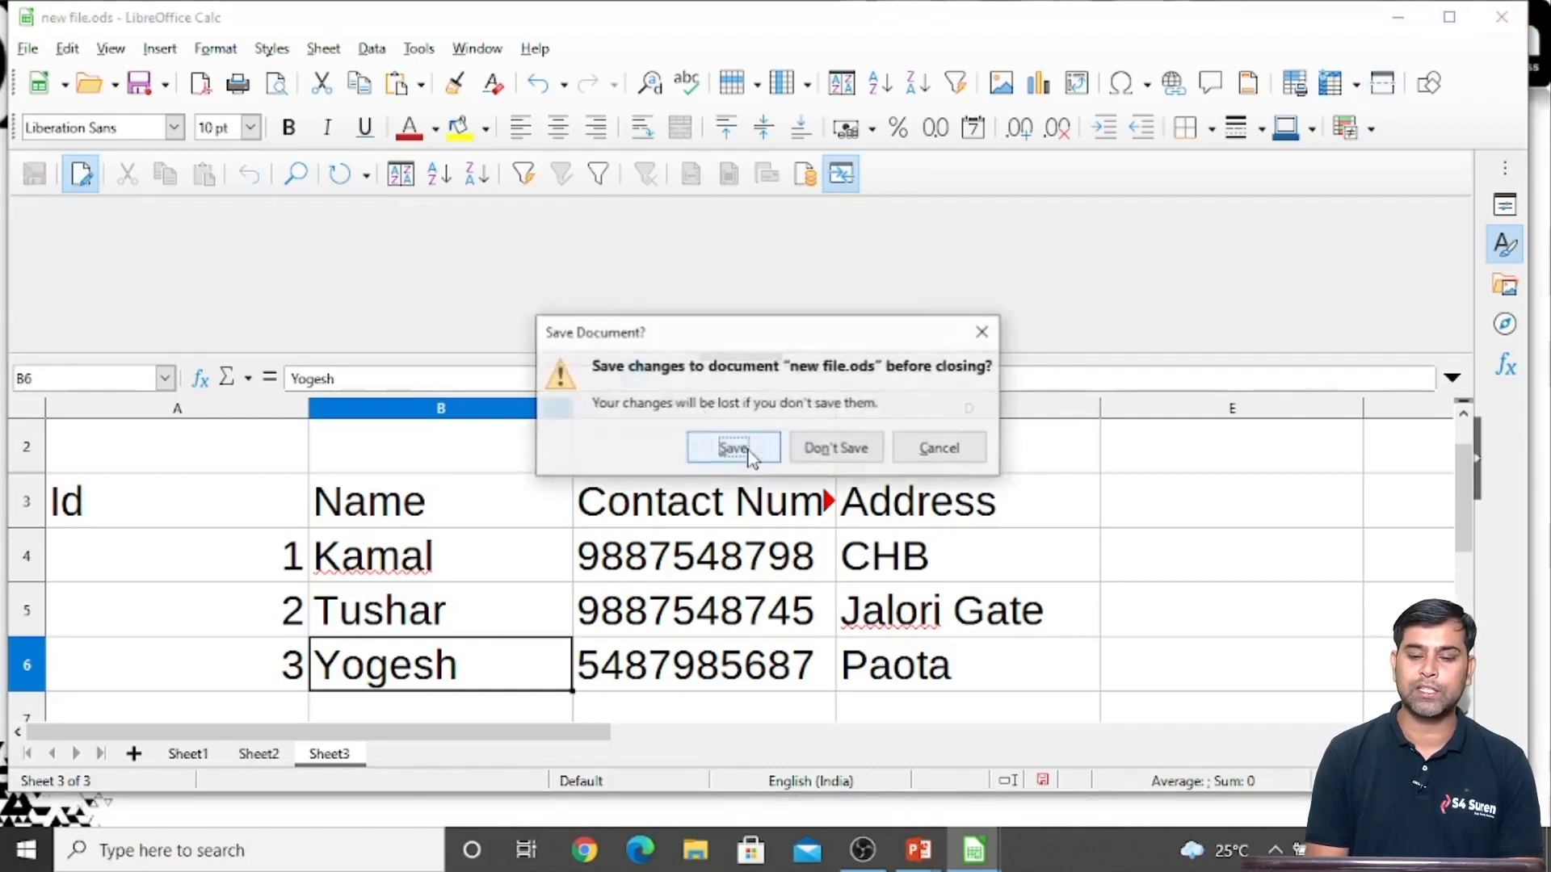
{"action": "left_click", "coordinate": [836, 447]}
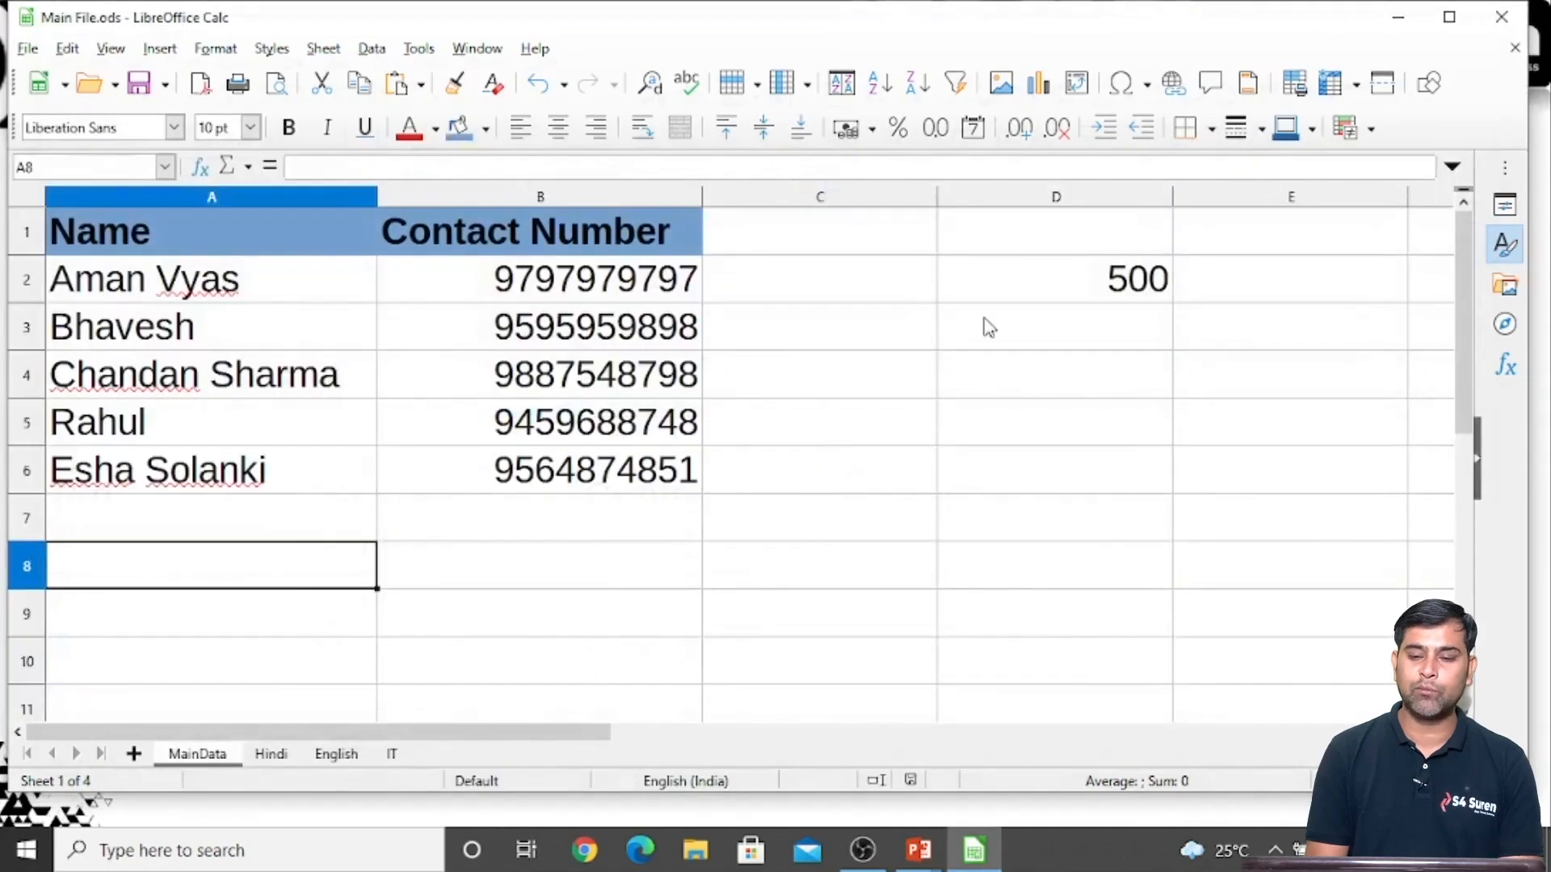
{"action": "left_click", "coordinate": [1510, 18]}
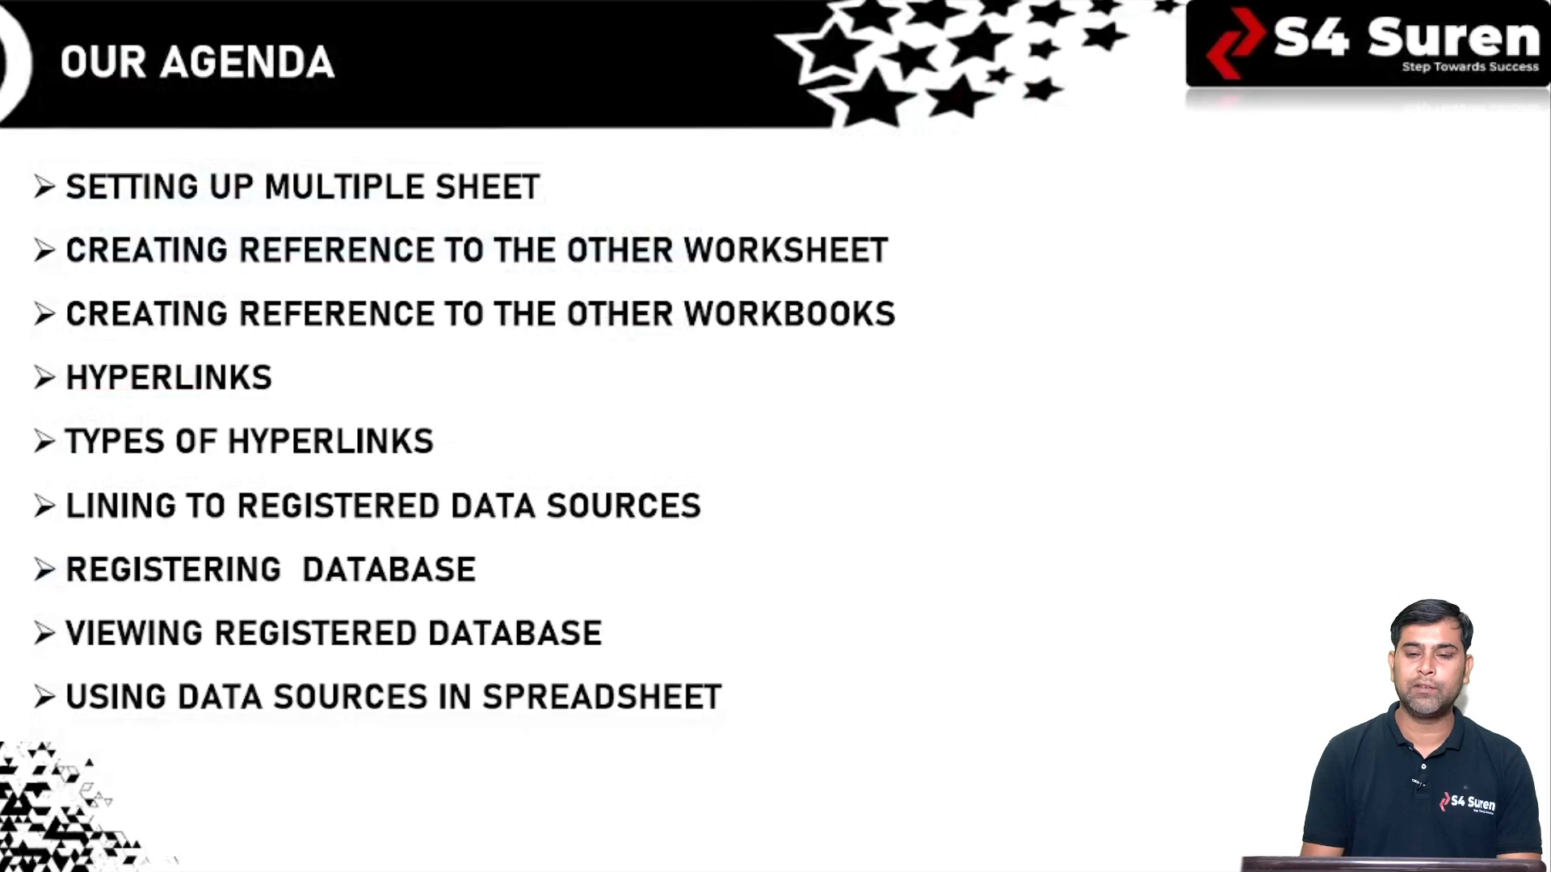
{"action": "key", "text": "Right"}
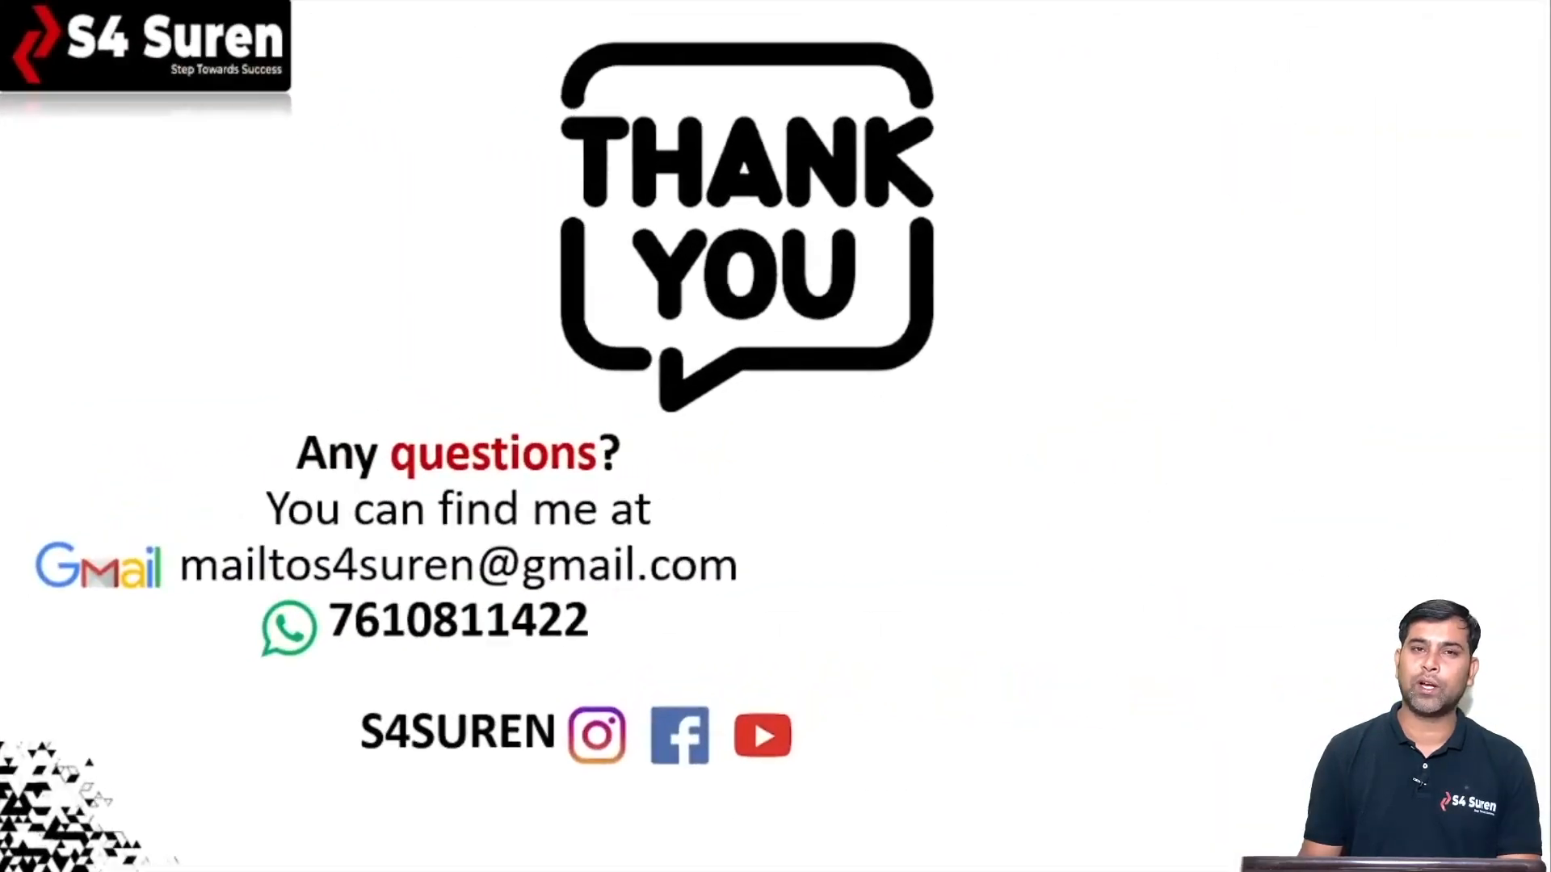